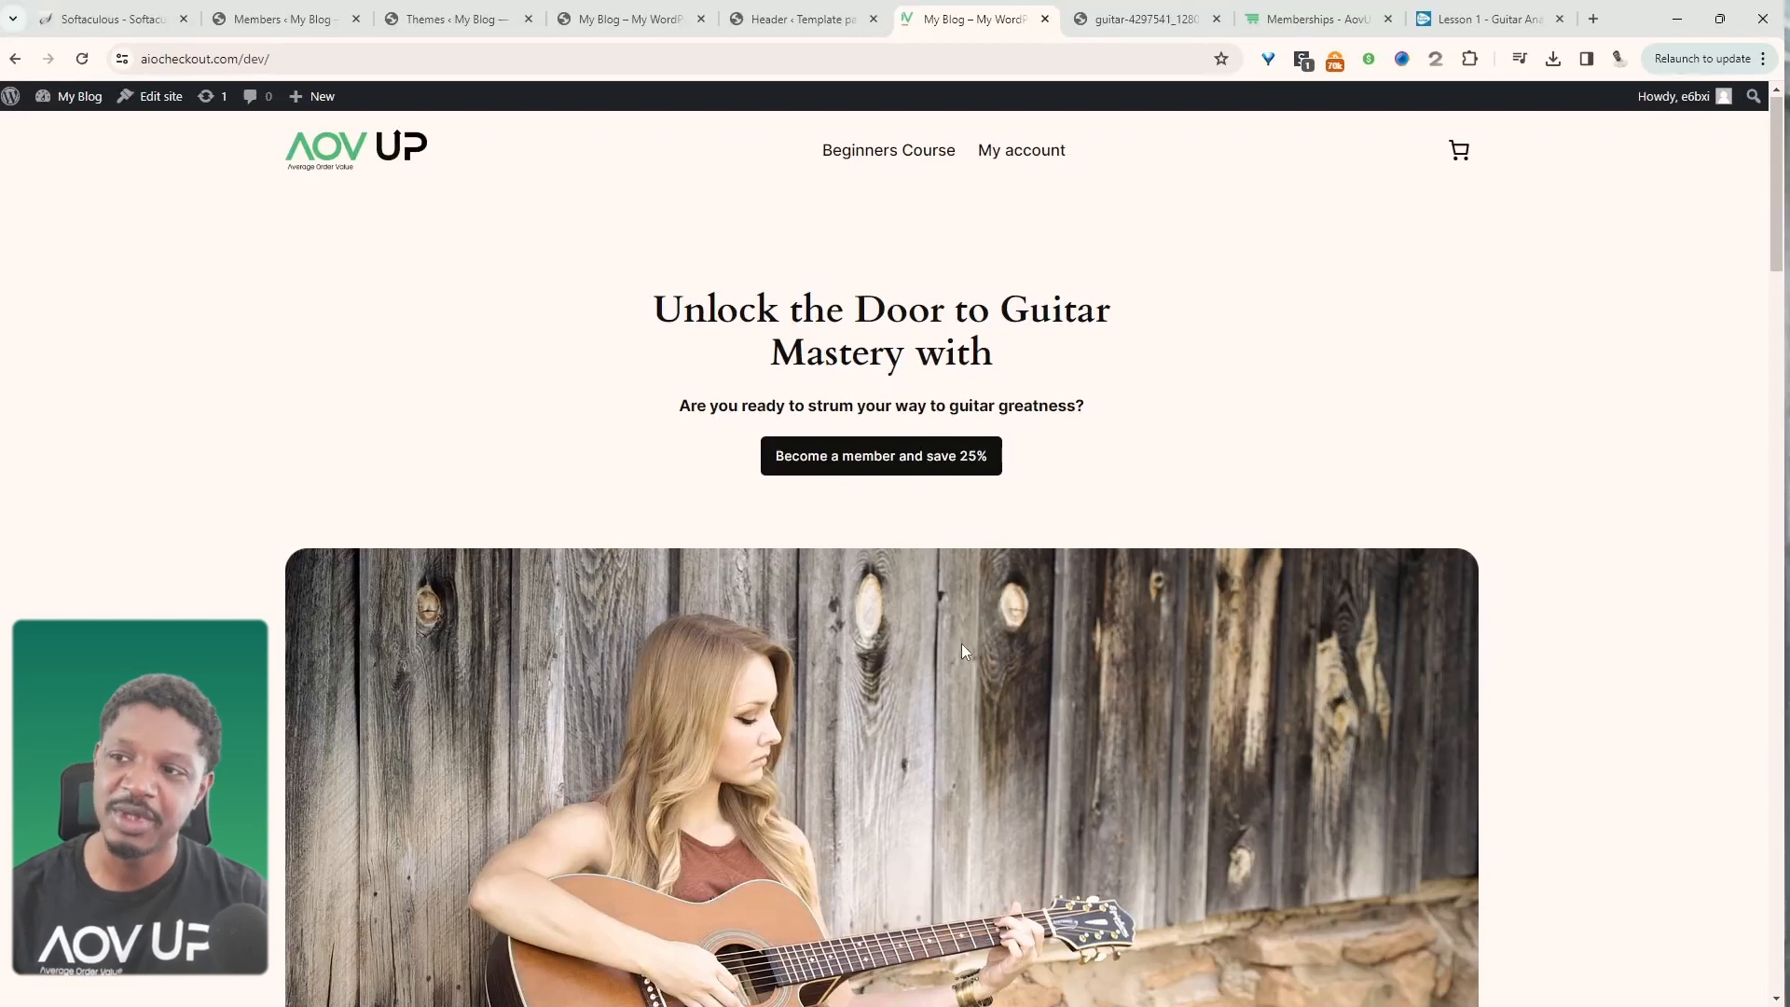
- Review the guitar site's home page sections and the Beginners Course page with its course content
scroll(1042, 516, down, 10)
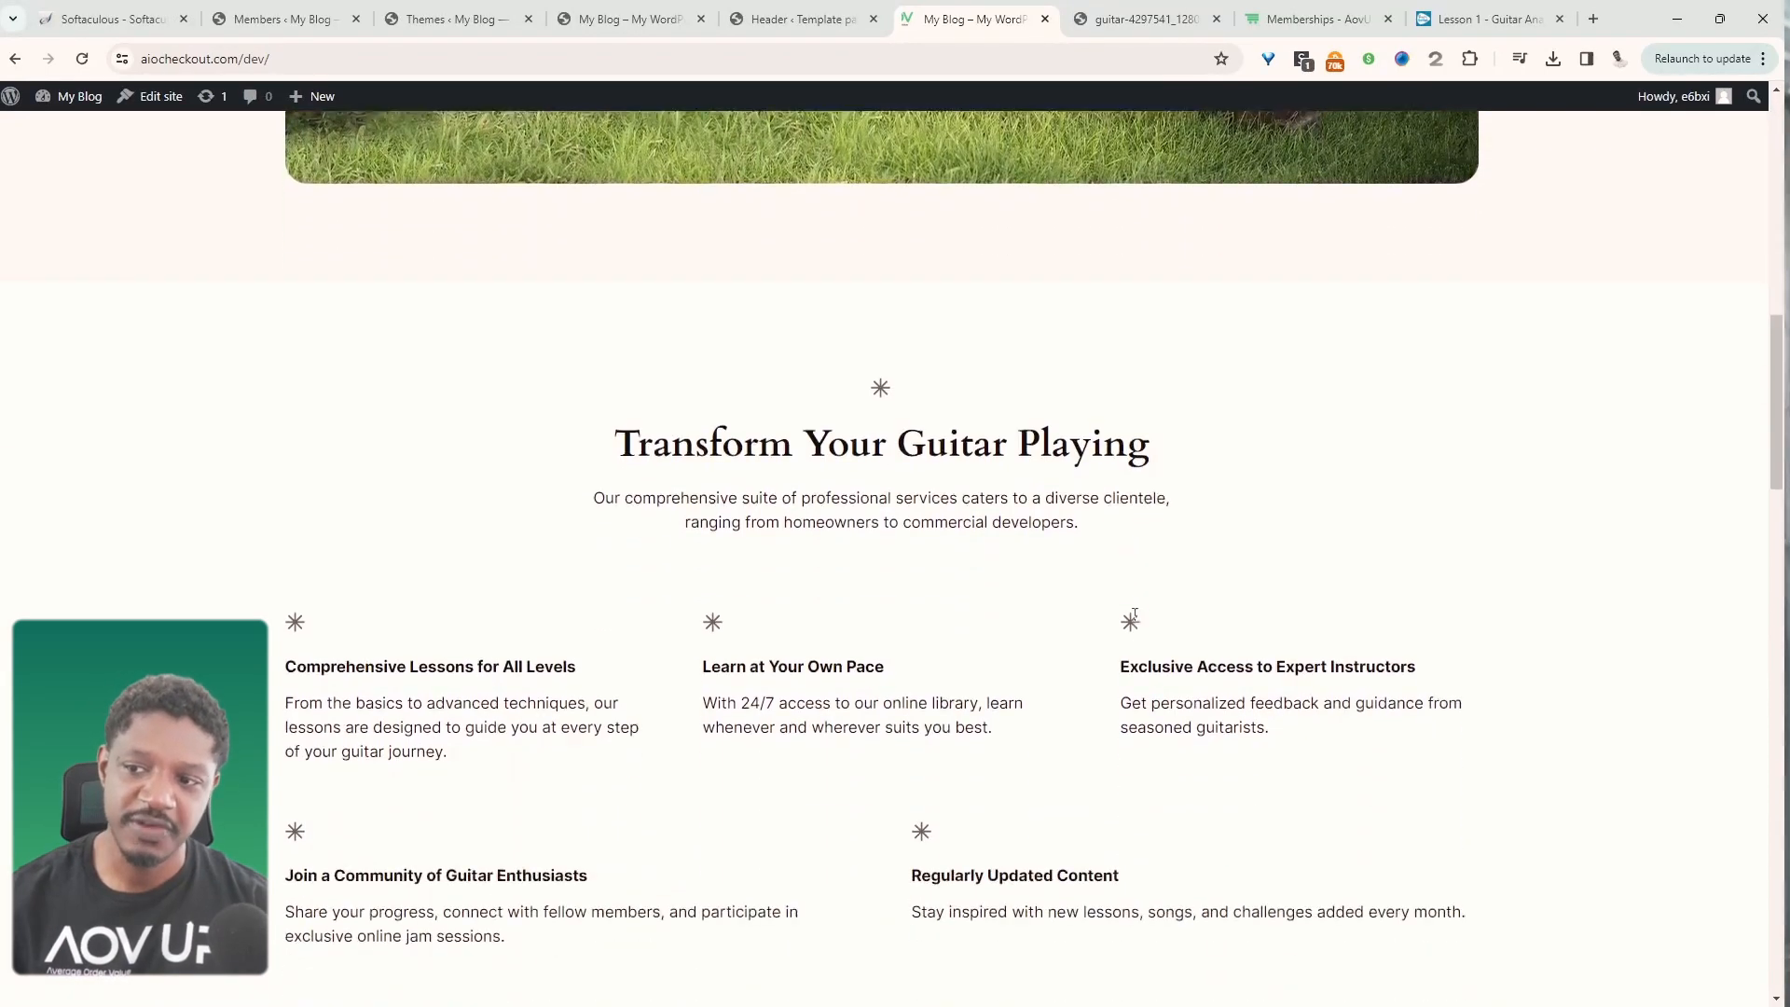
scroll(1135, 616, down, 7)
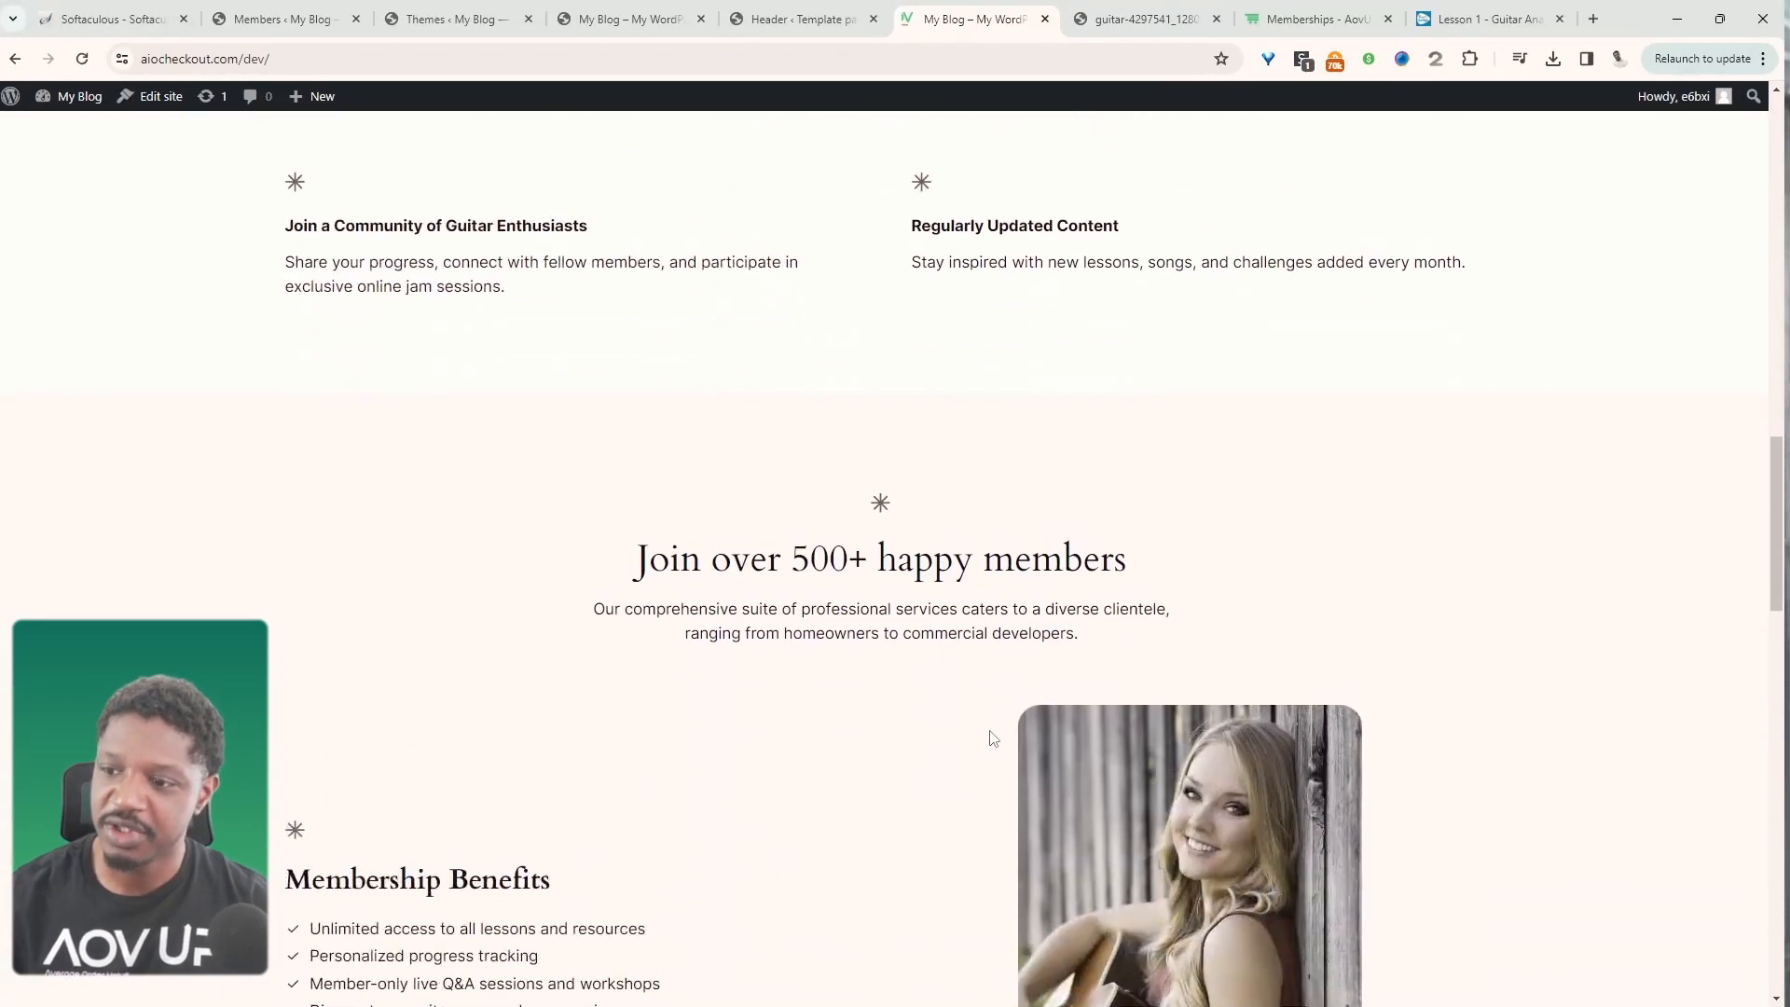
scroll(993, 739, down, 12)
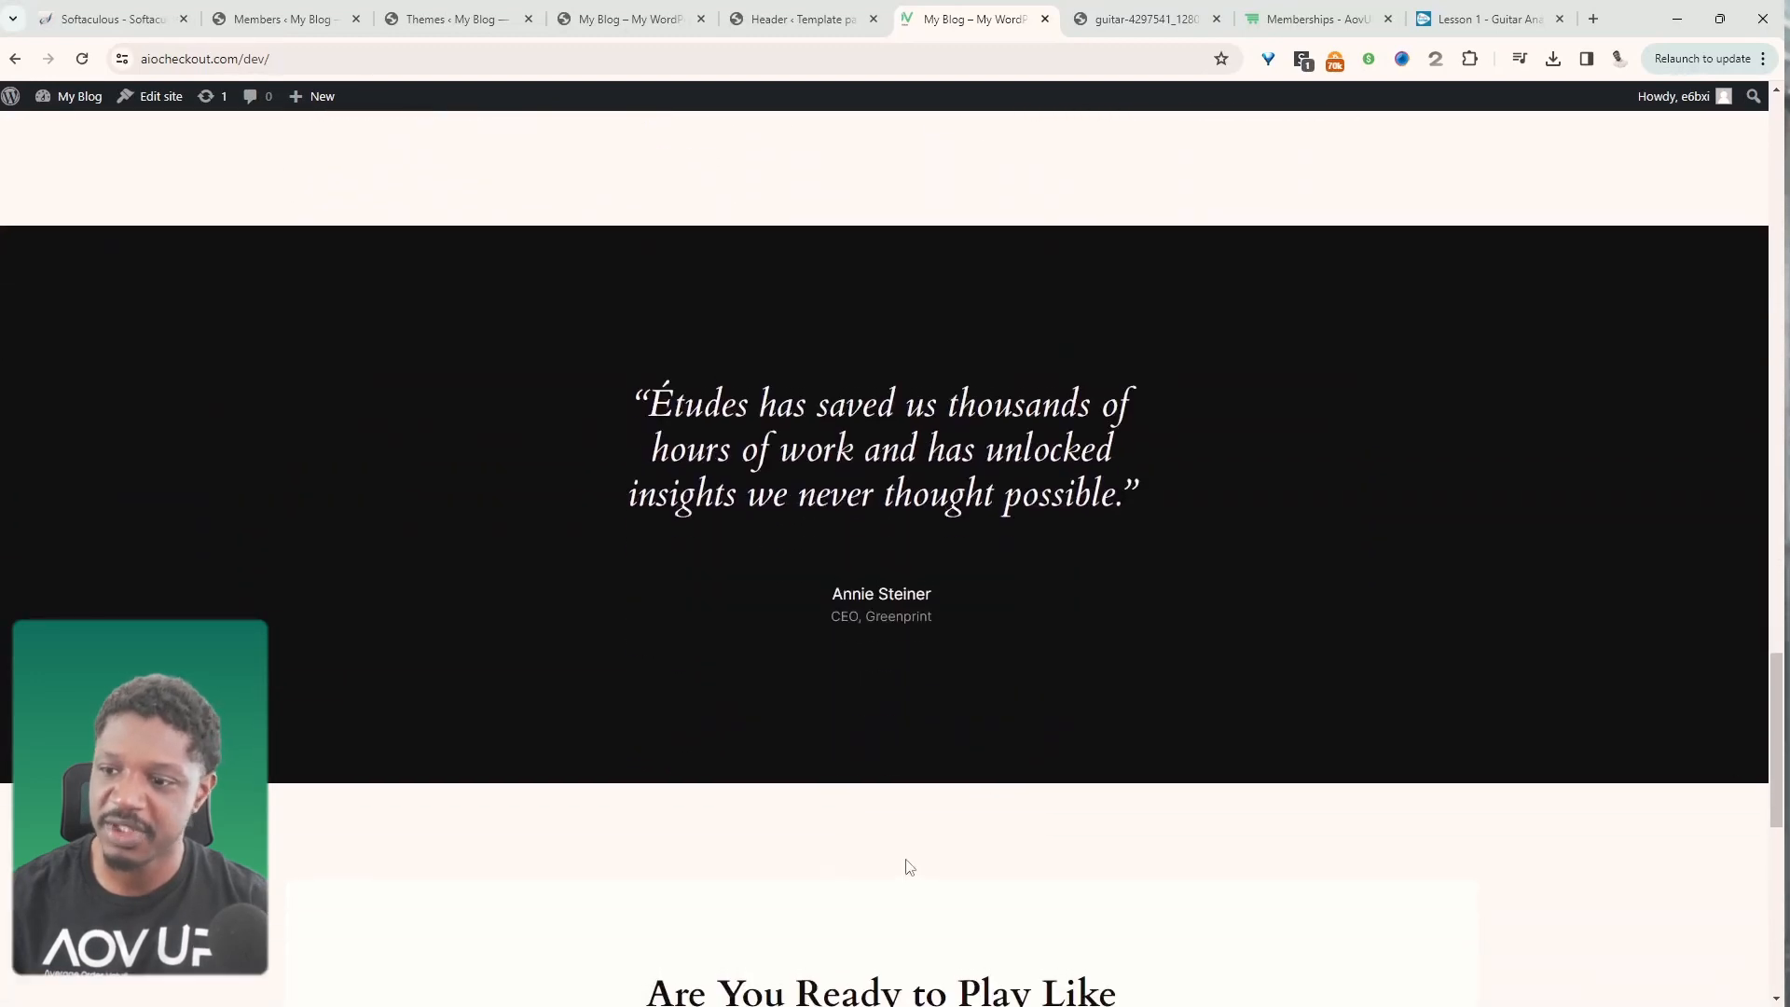
scroll(909, 867, down, 3)
scroll(909, 868, up, 6)
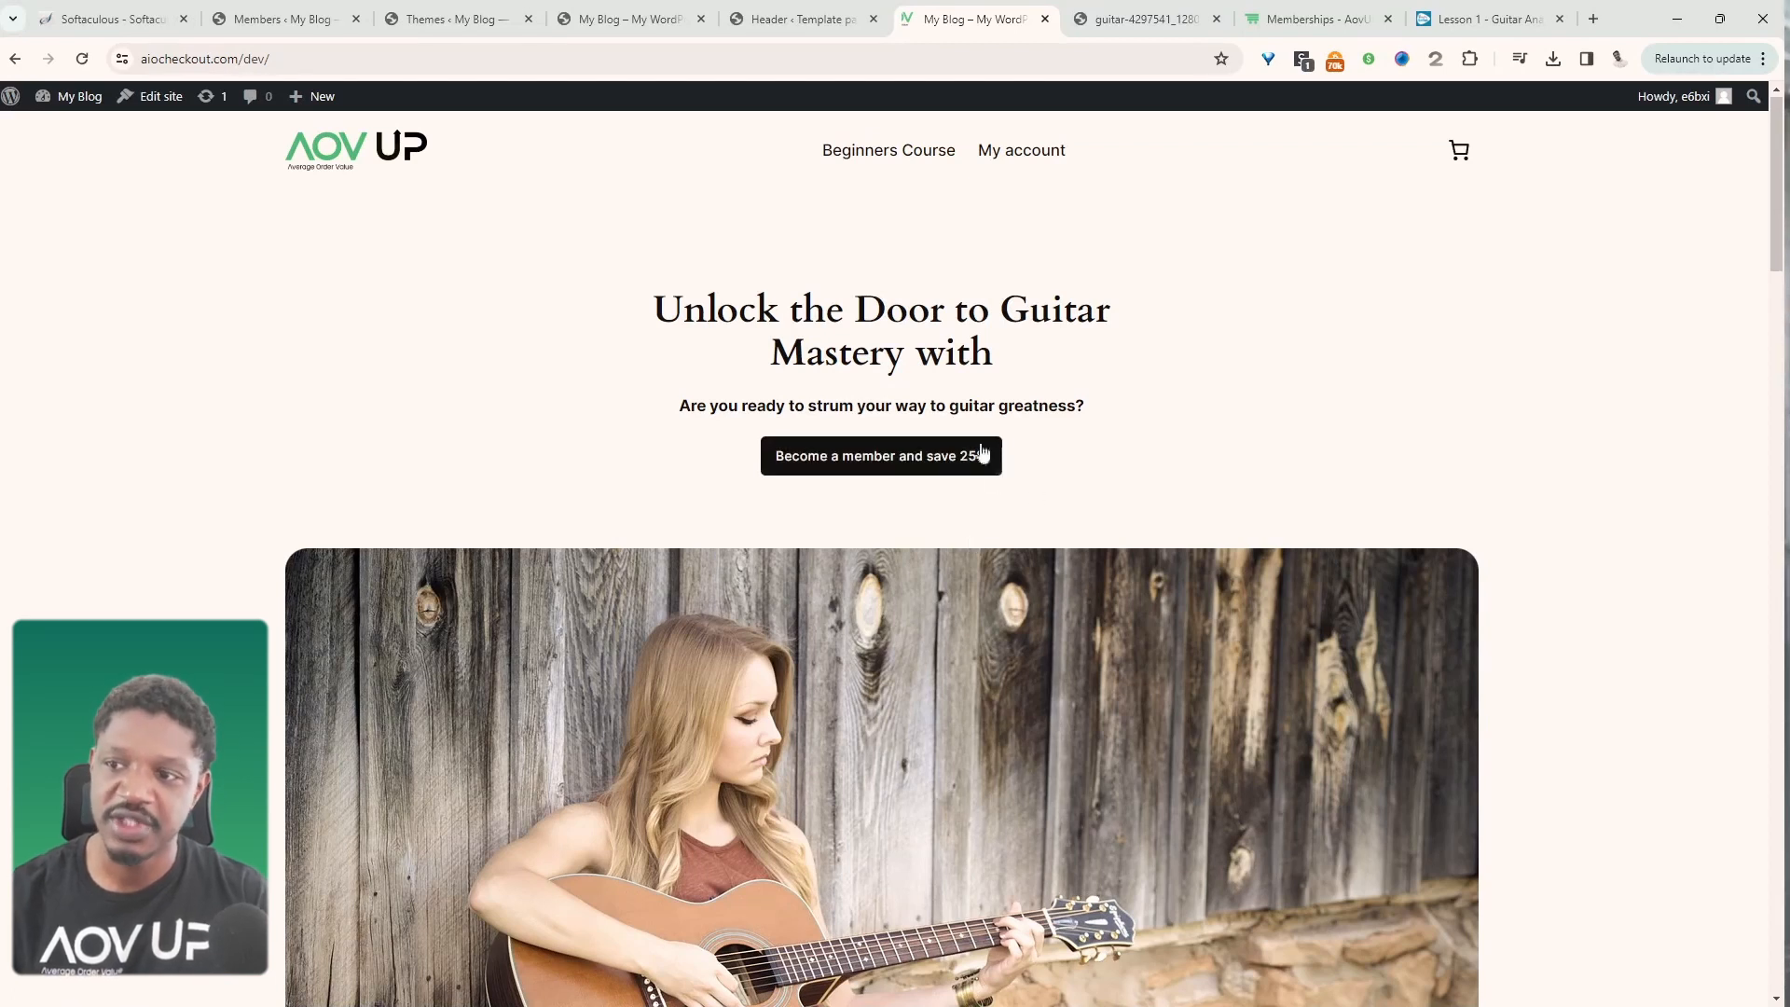
key(F5)
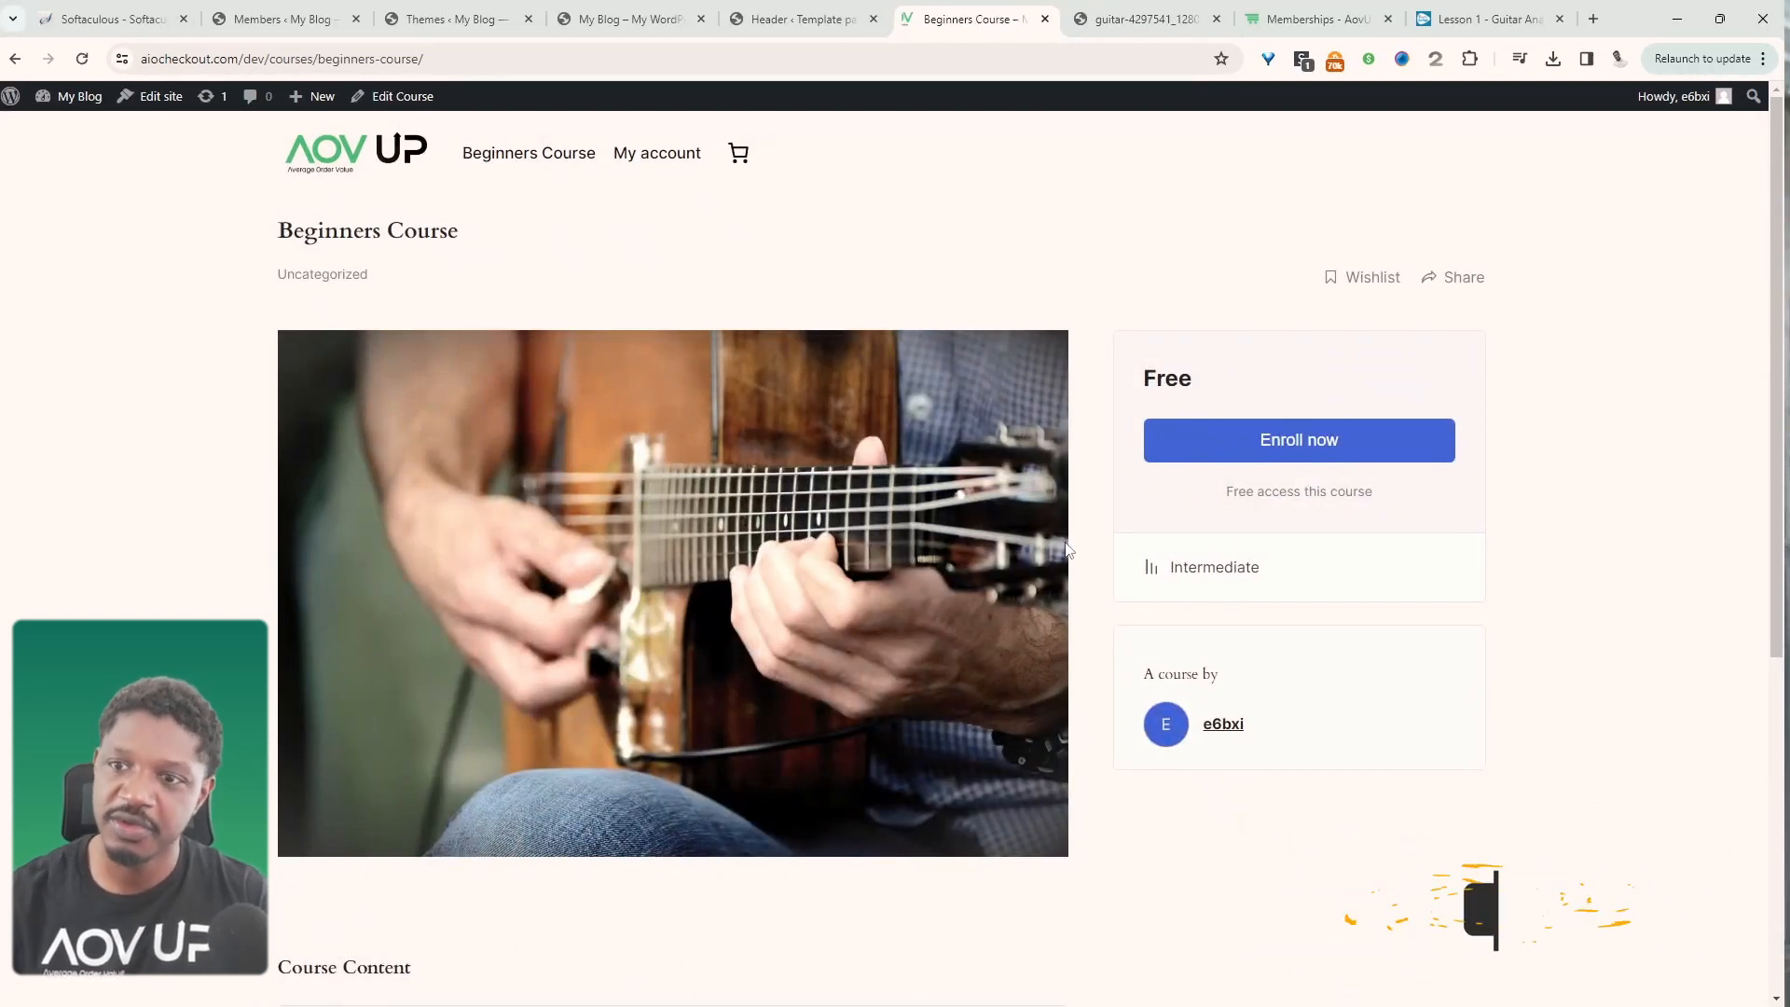
scroll(1030, 702, down, 2)
scroll(1087, 839, down, 2)
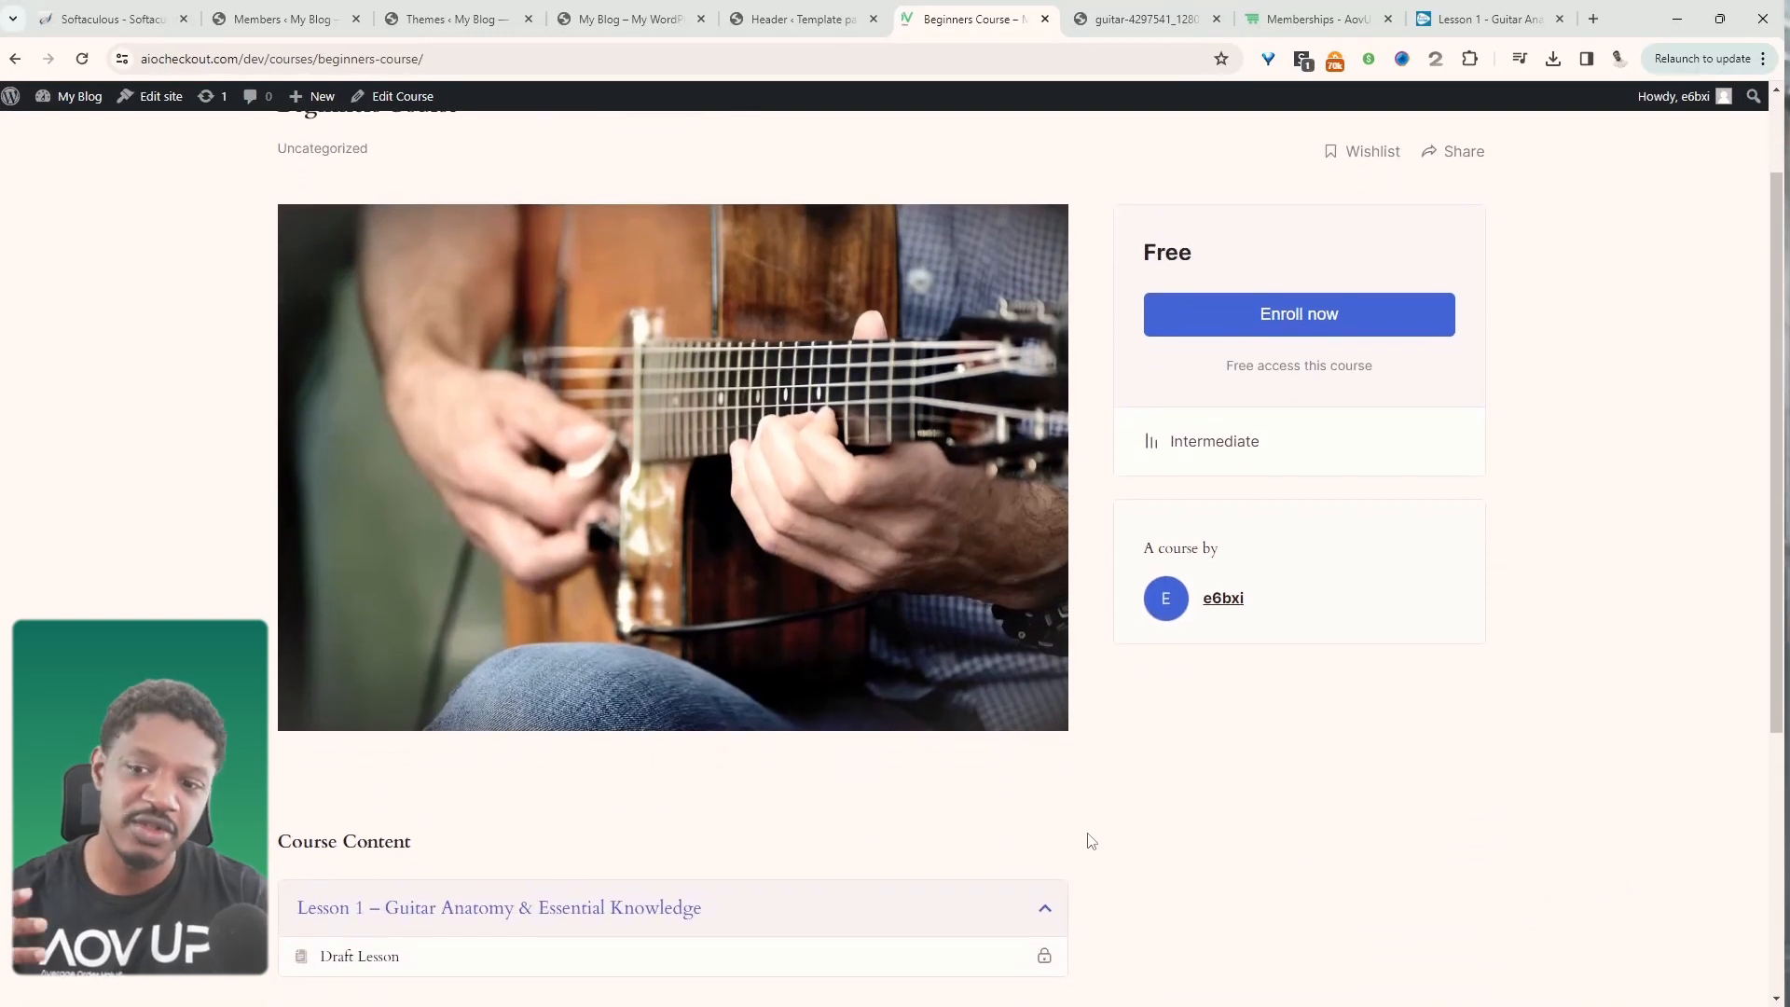
scroll(967, 847, down, 3)
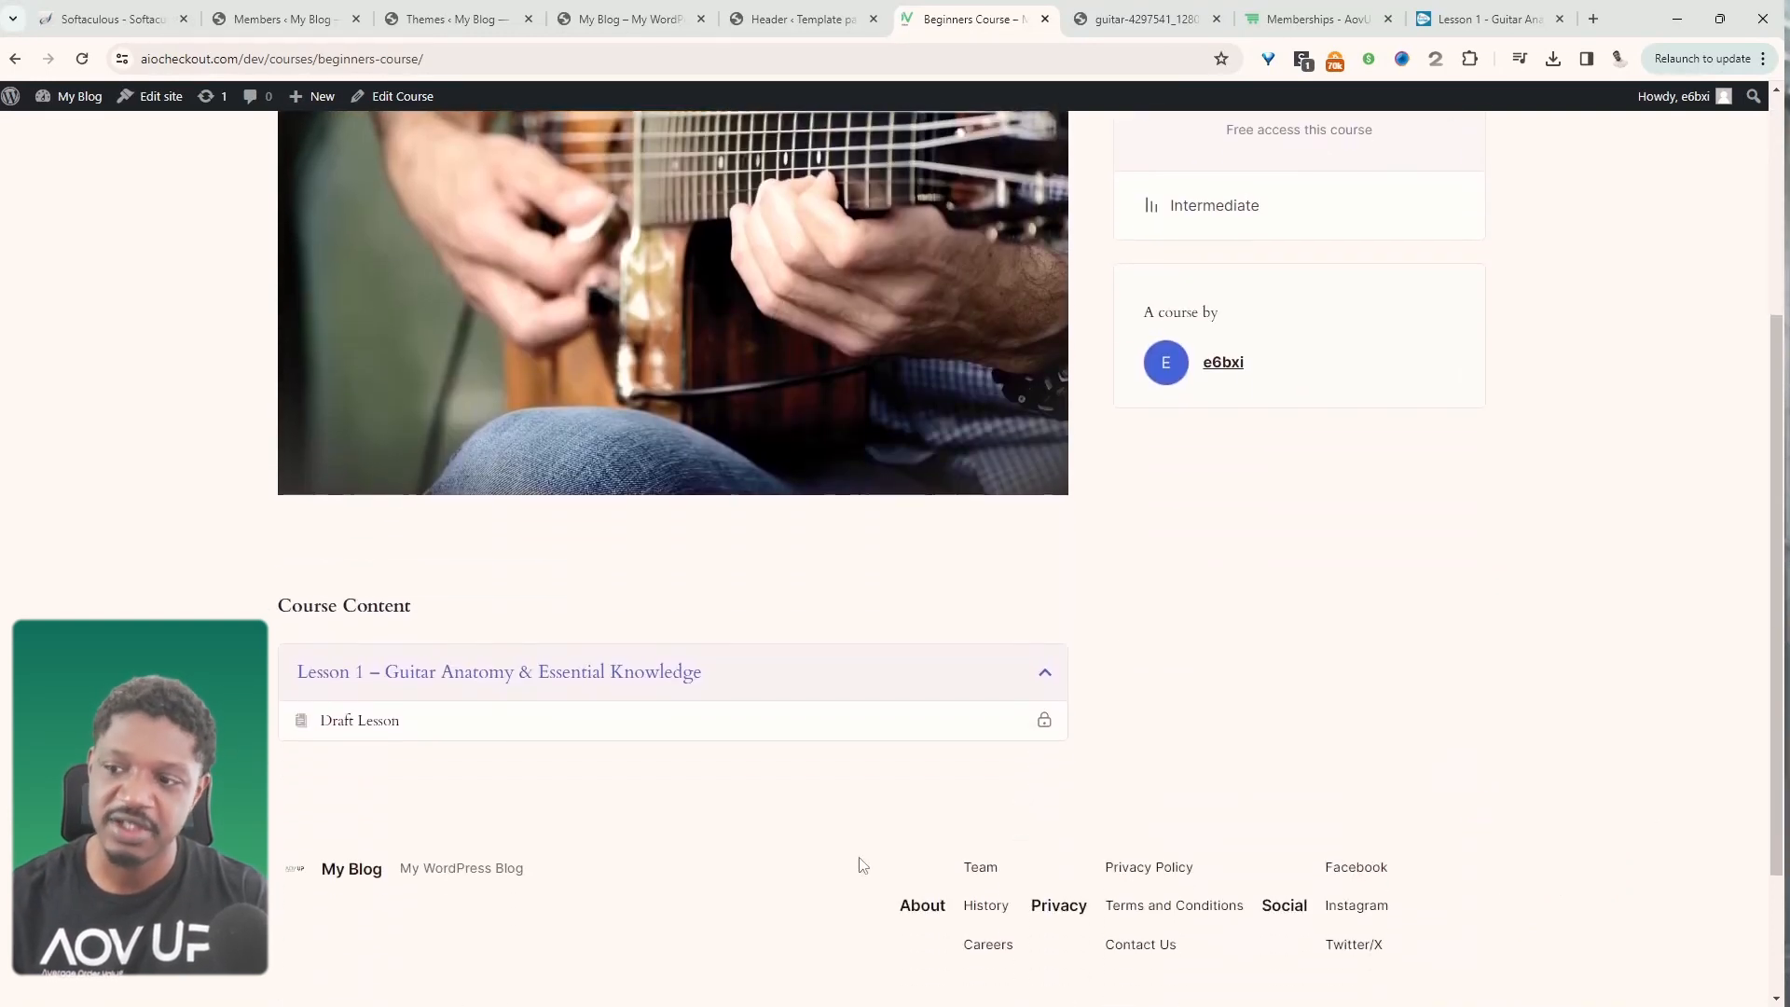
scroll(943, 691, up, 4)
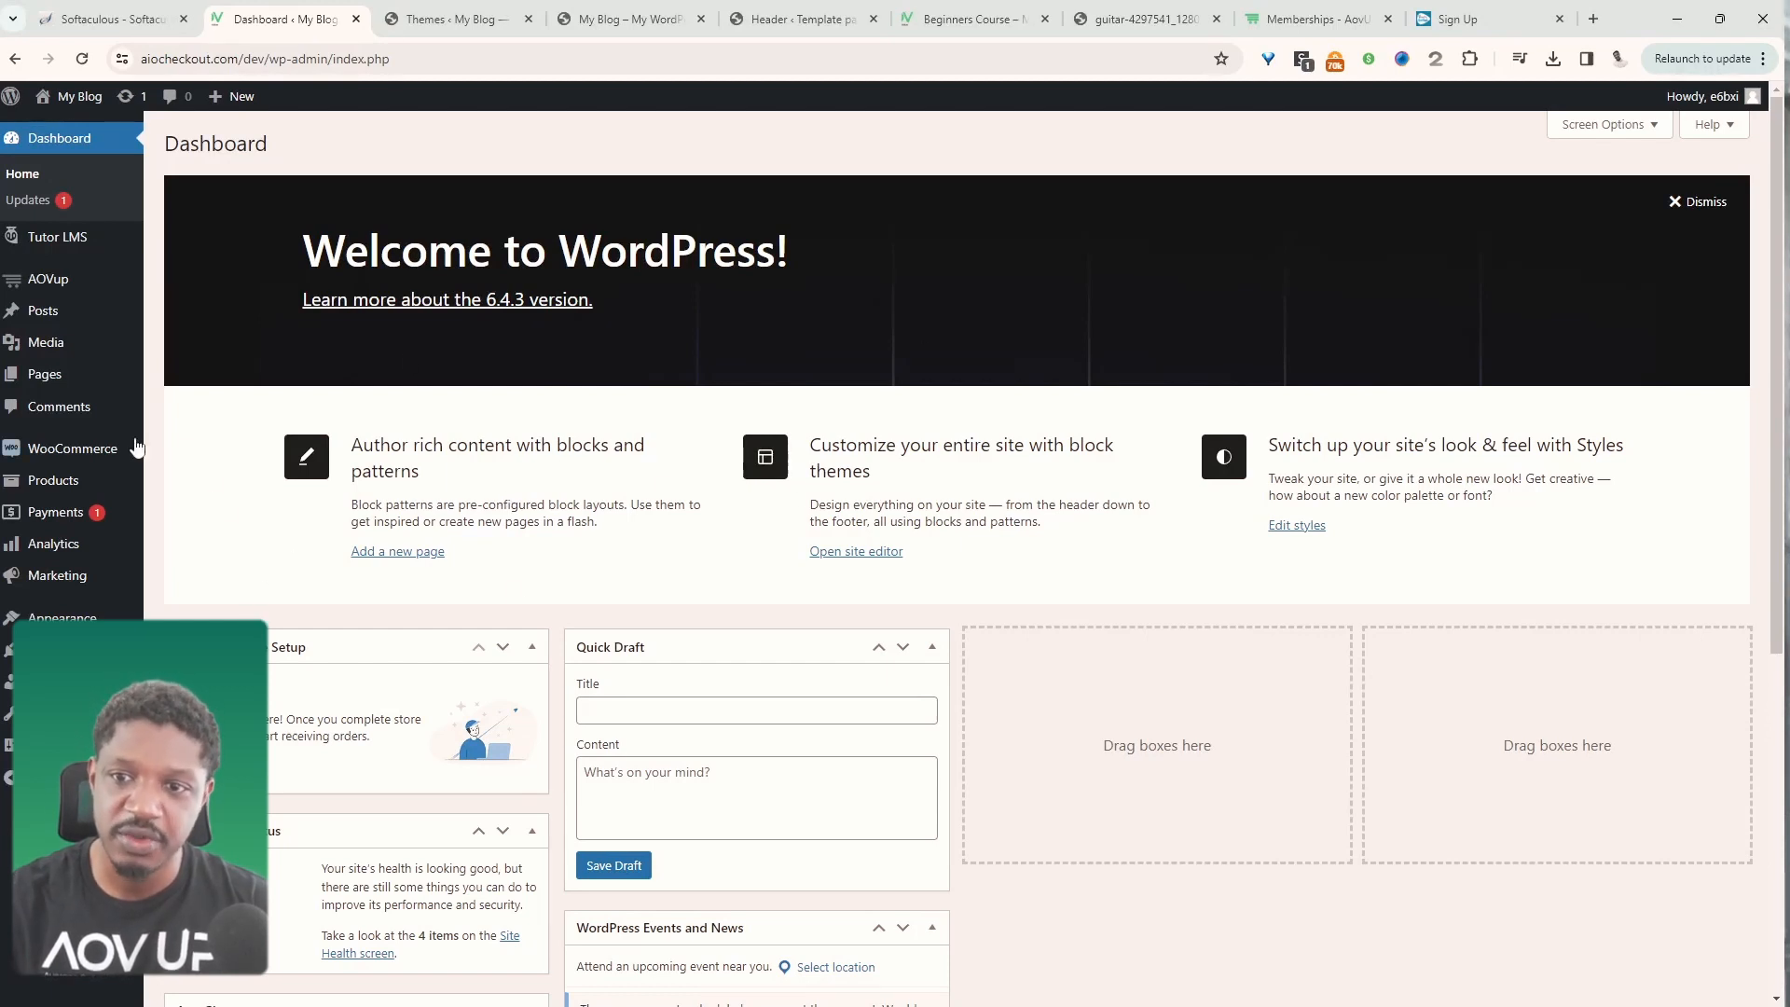
- Open the list of membership plans in AOVup Memberships
mouse_move(92, 463)
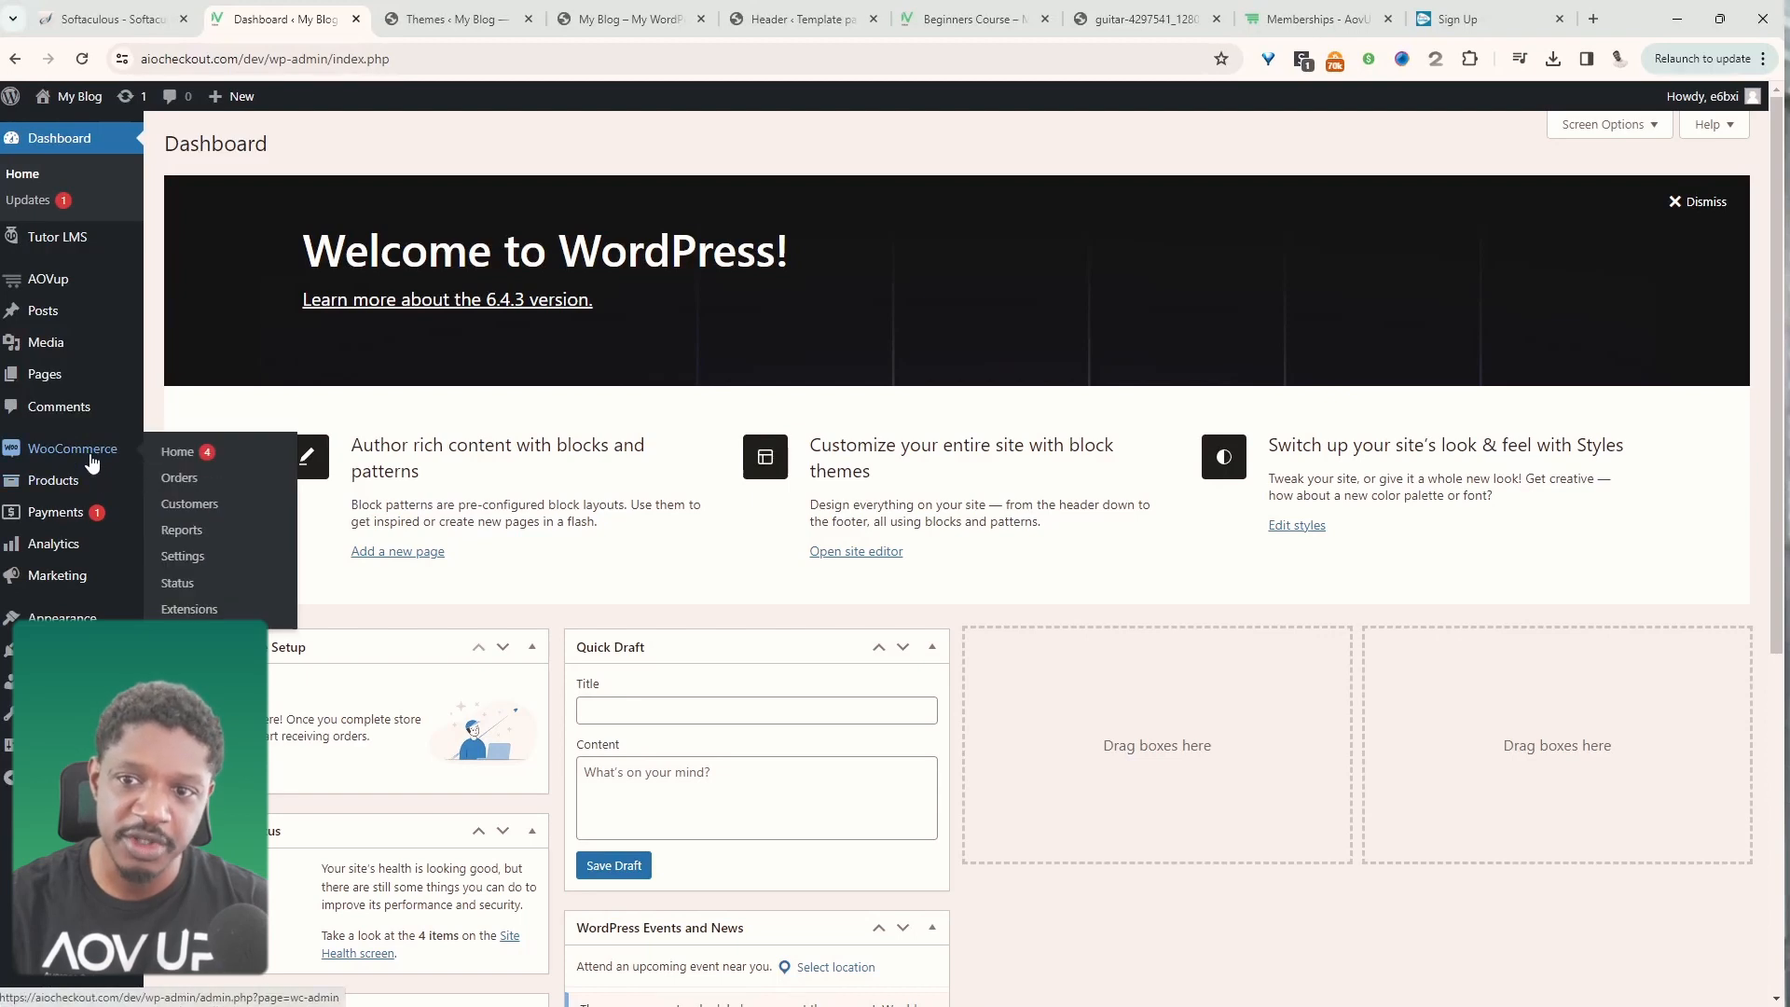
mouse_move(38, 248)
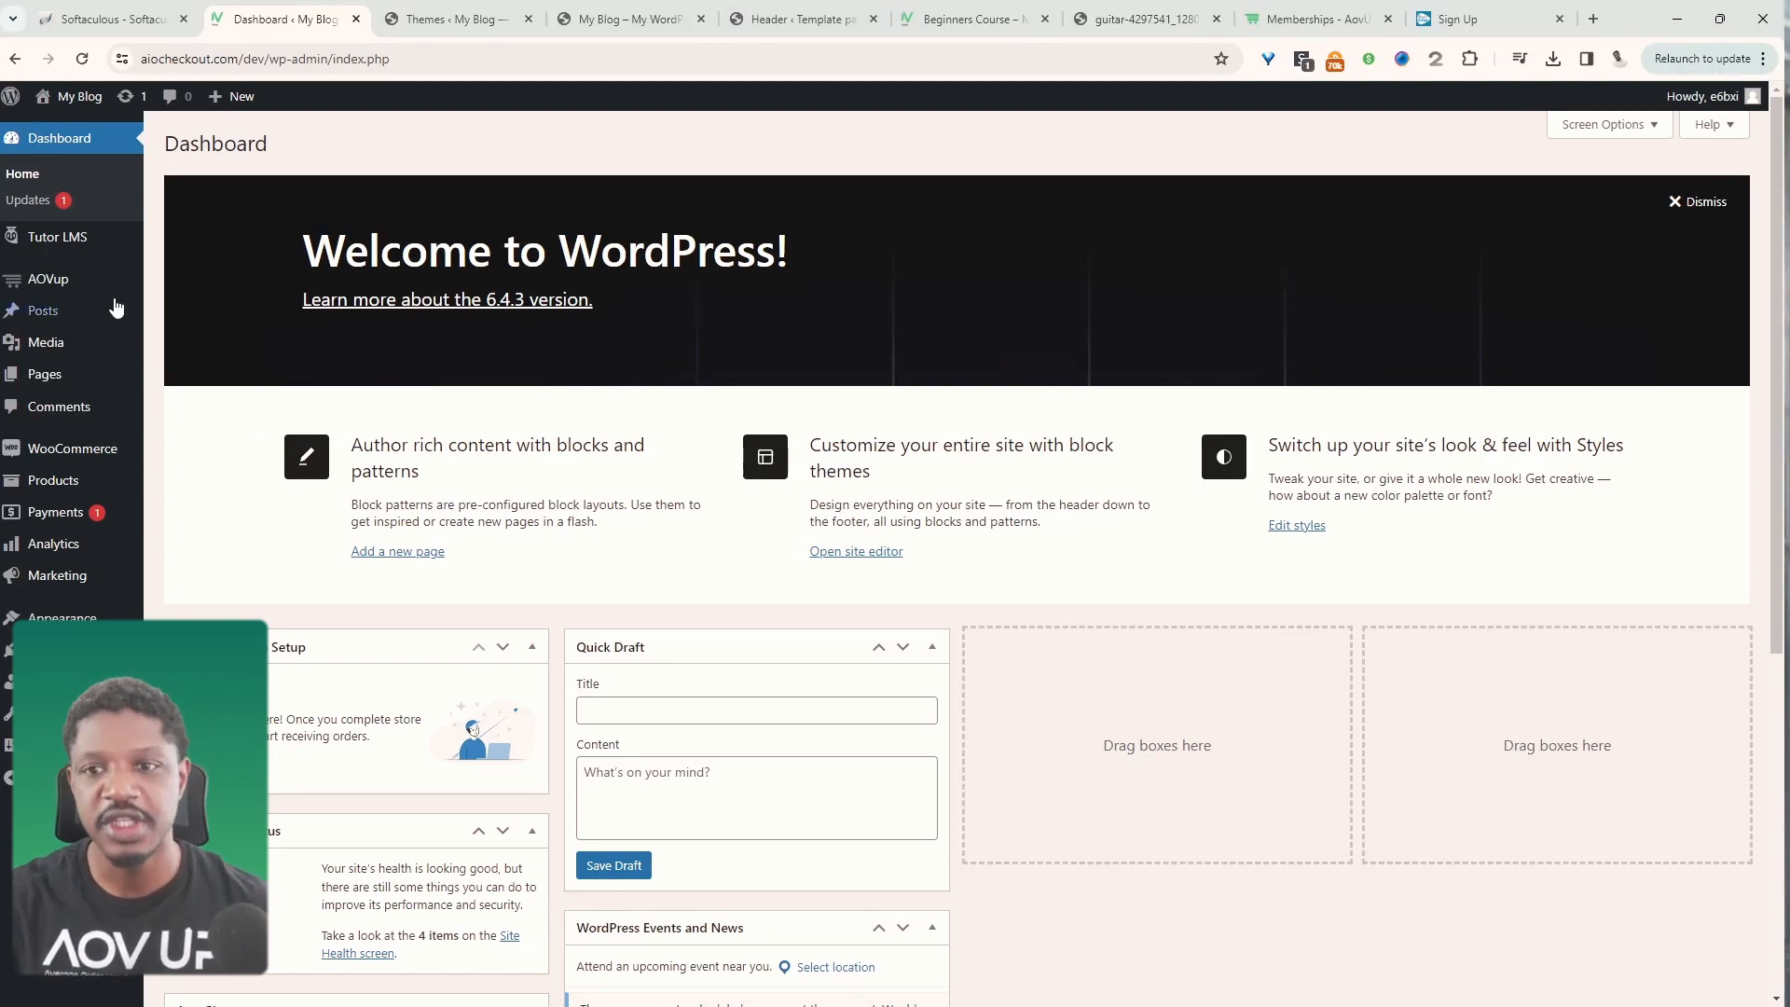
mouse_move(109, 287)
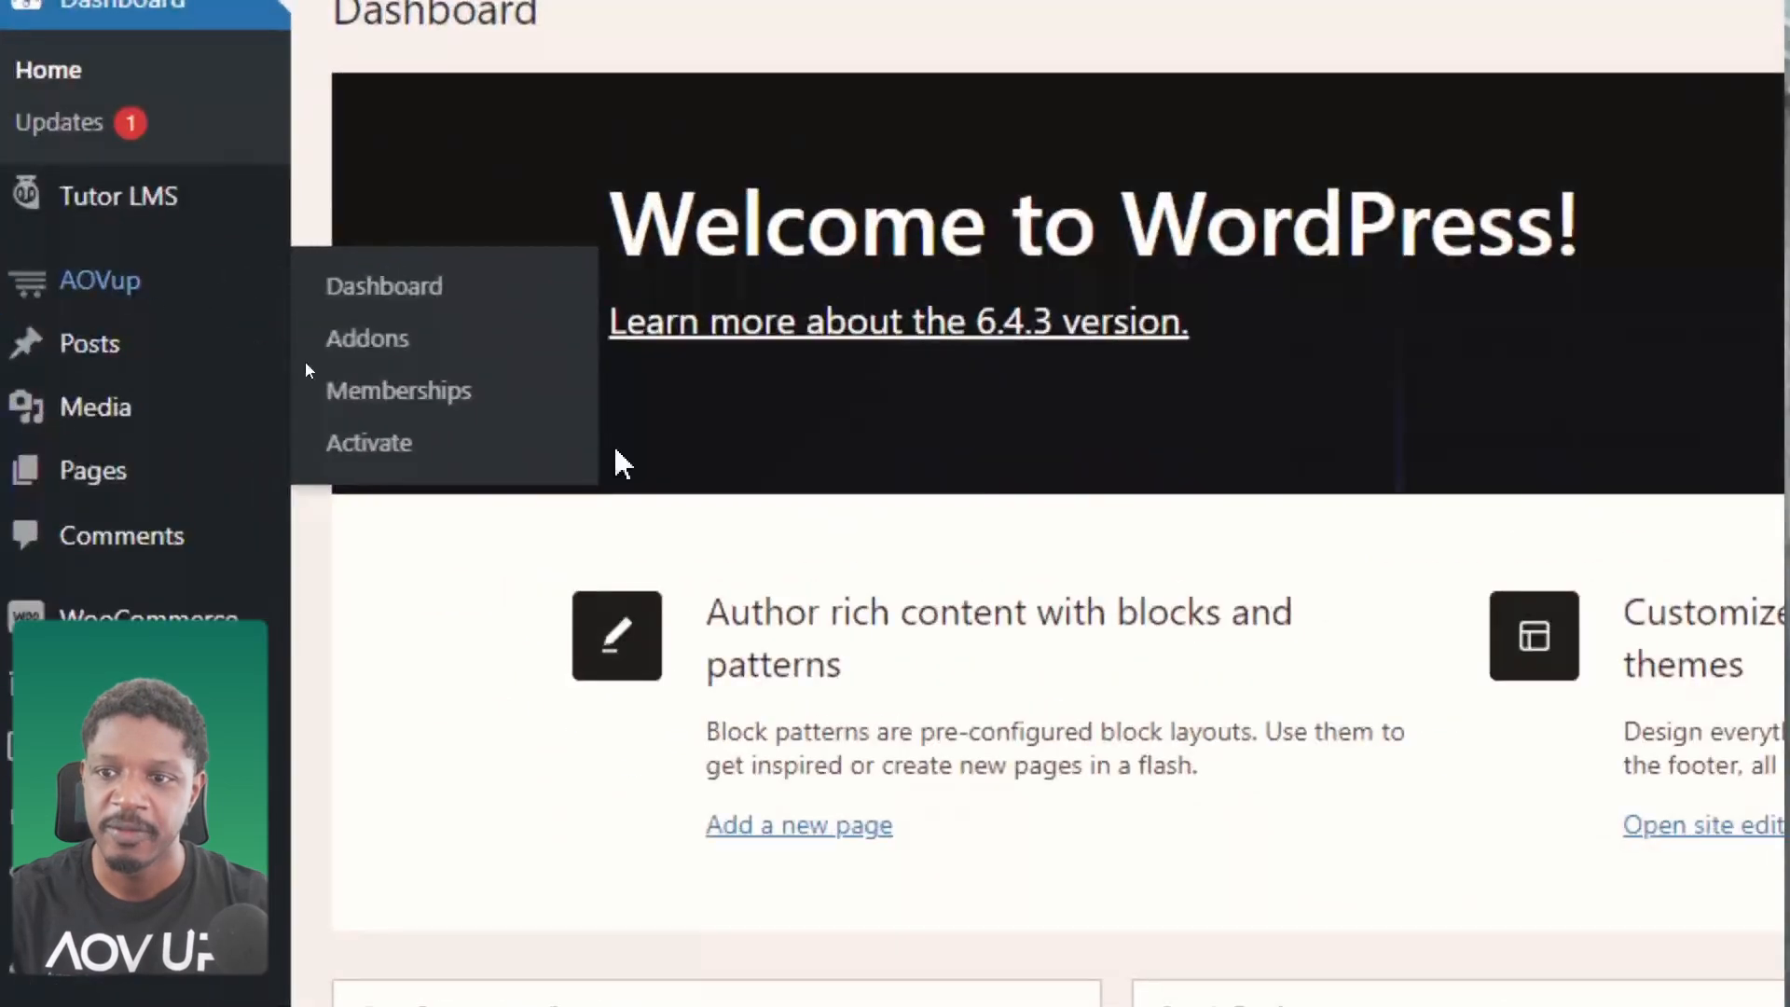
click(463, 397)
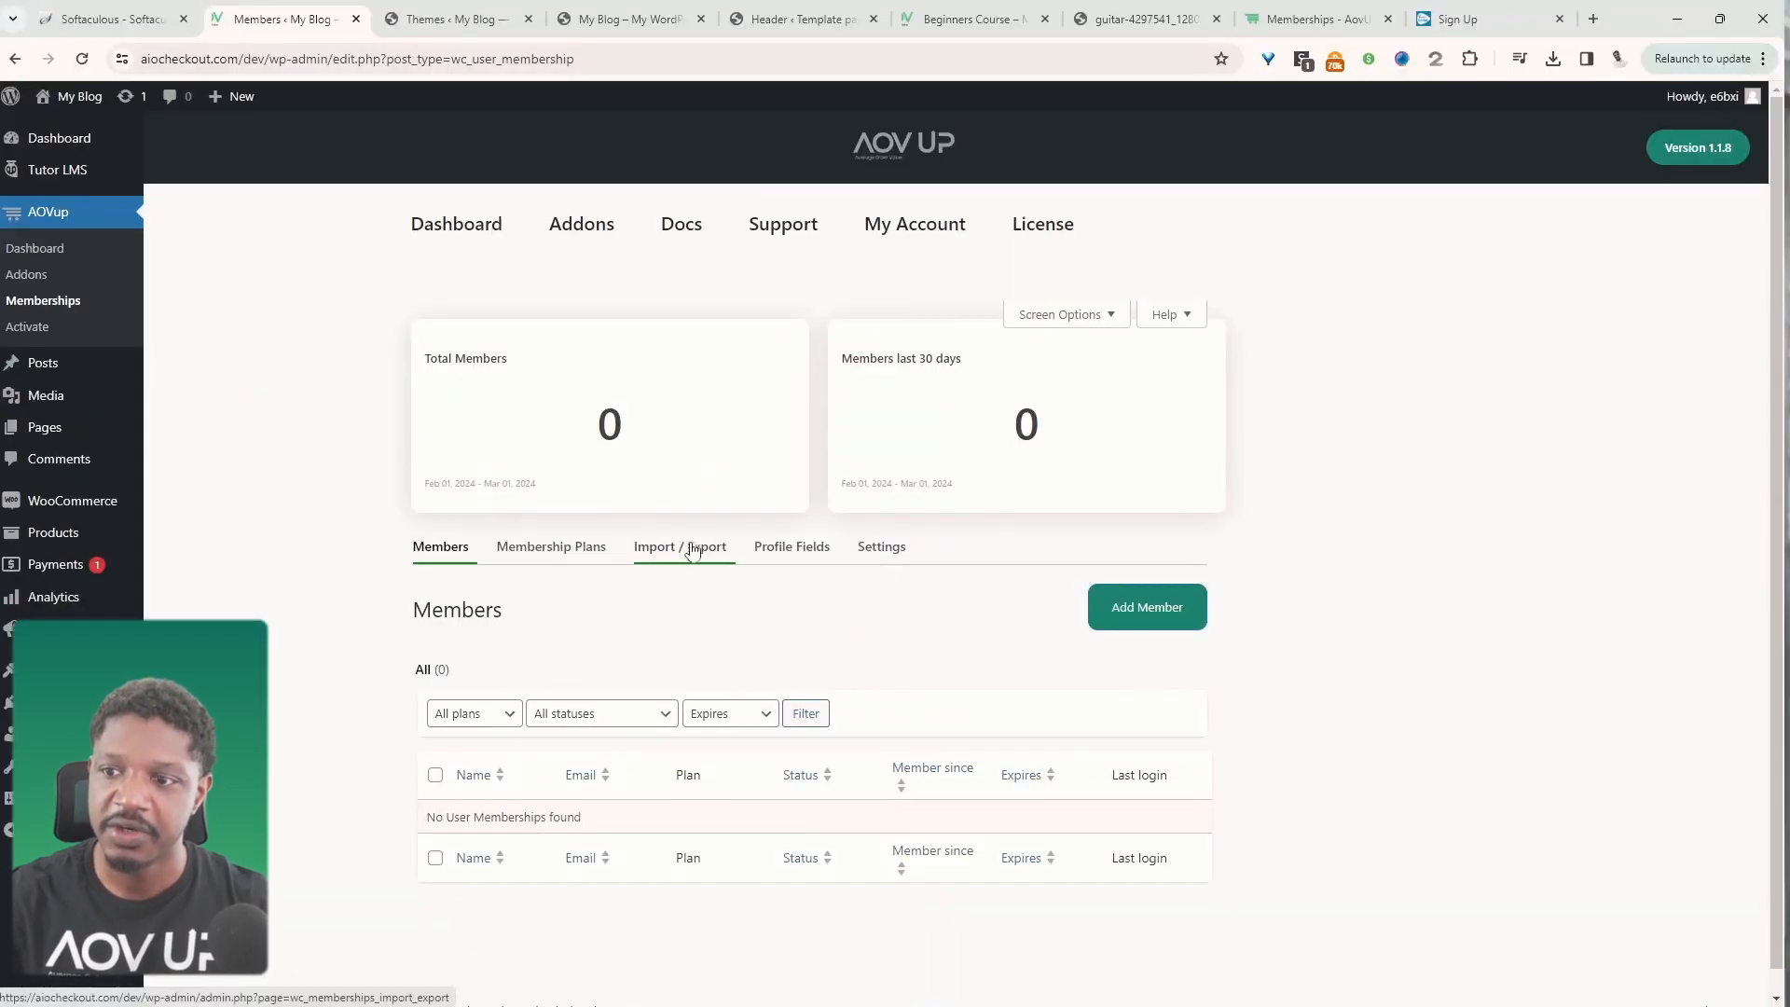
click(562, 550)
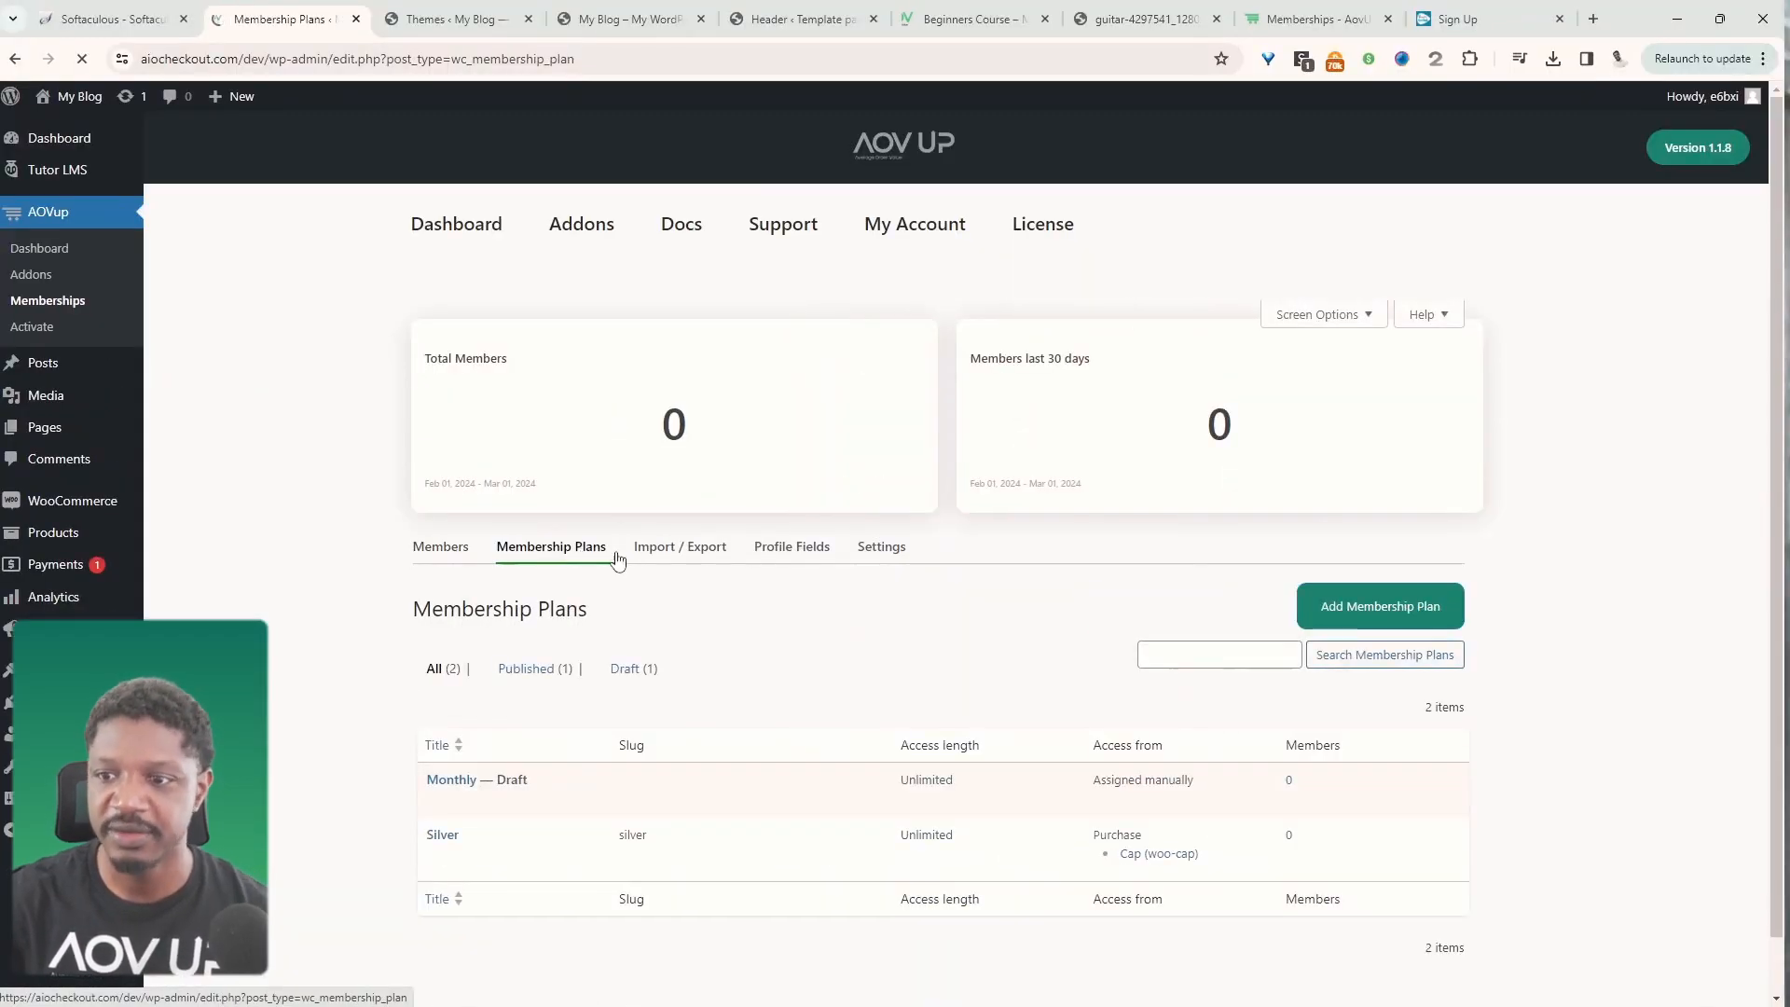
- Add a new membership plan titled "Lifetime Plan"
click(1378, 606)
click(577, 678)
text(One)
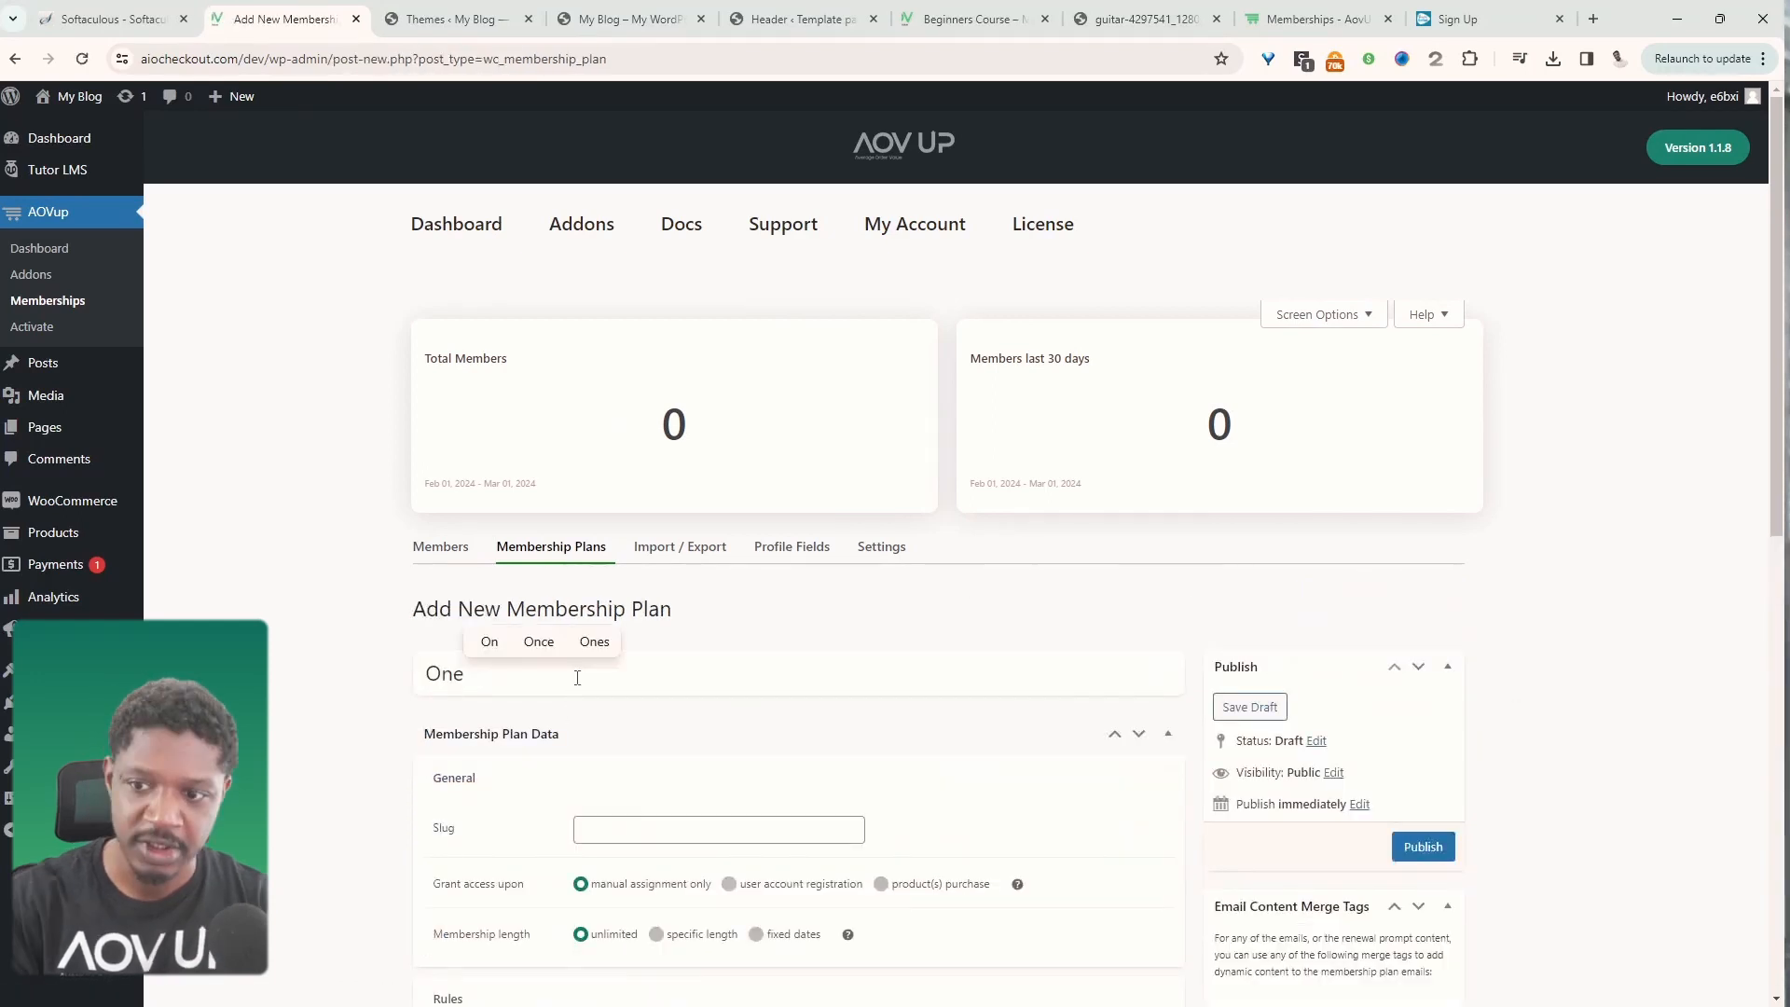
key(BackSpace)
key(BackSpace)
key(BackSpace)
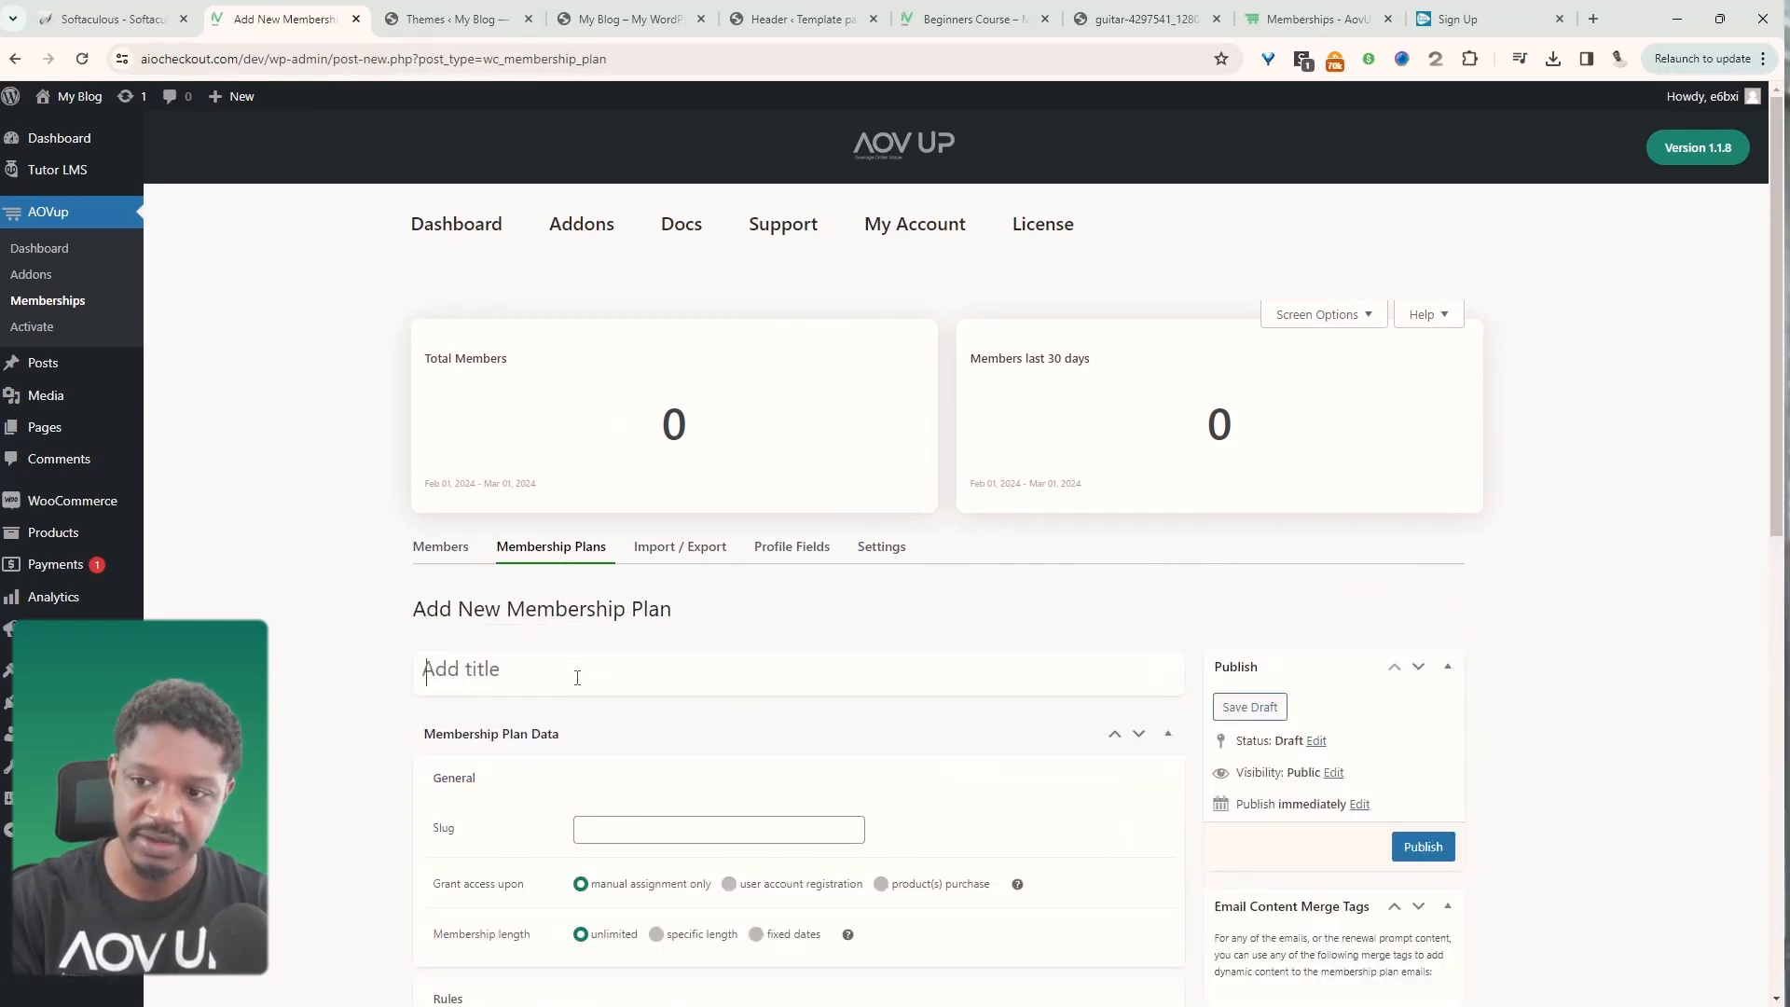
text(Lifetime Plan)
- Set the Lifetime Plan to grant access upon product(s) purchase
scroll(522, 607, down, 3)
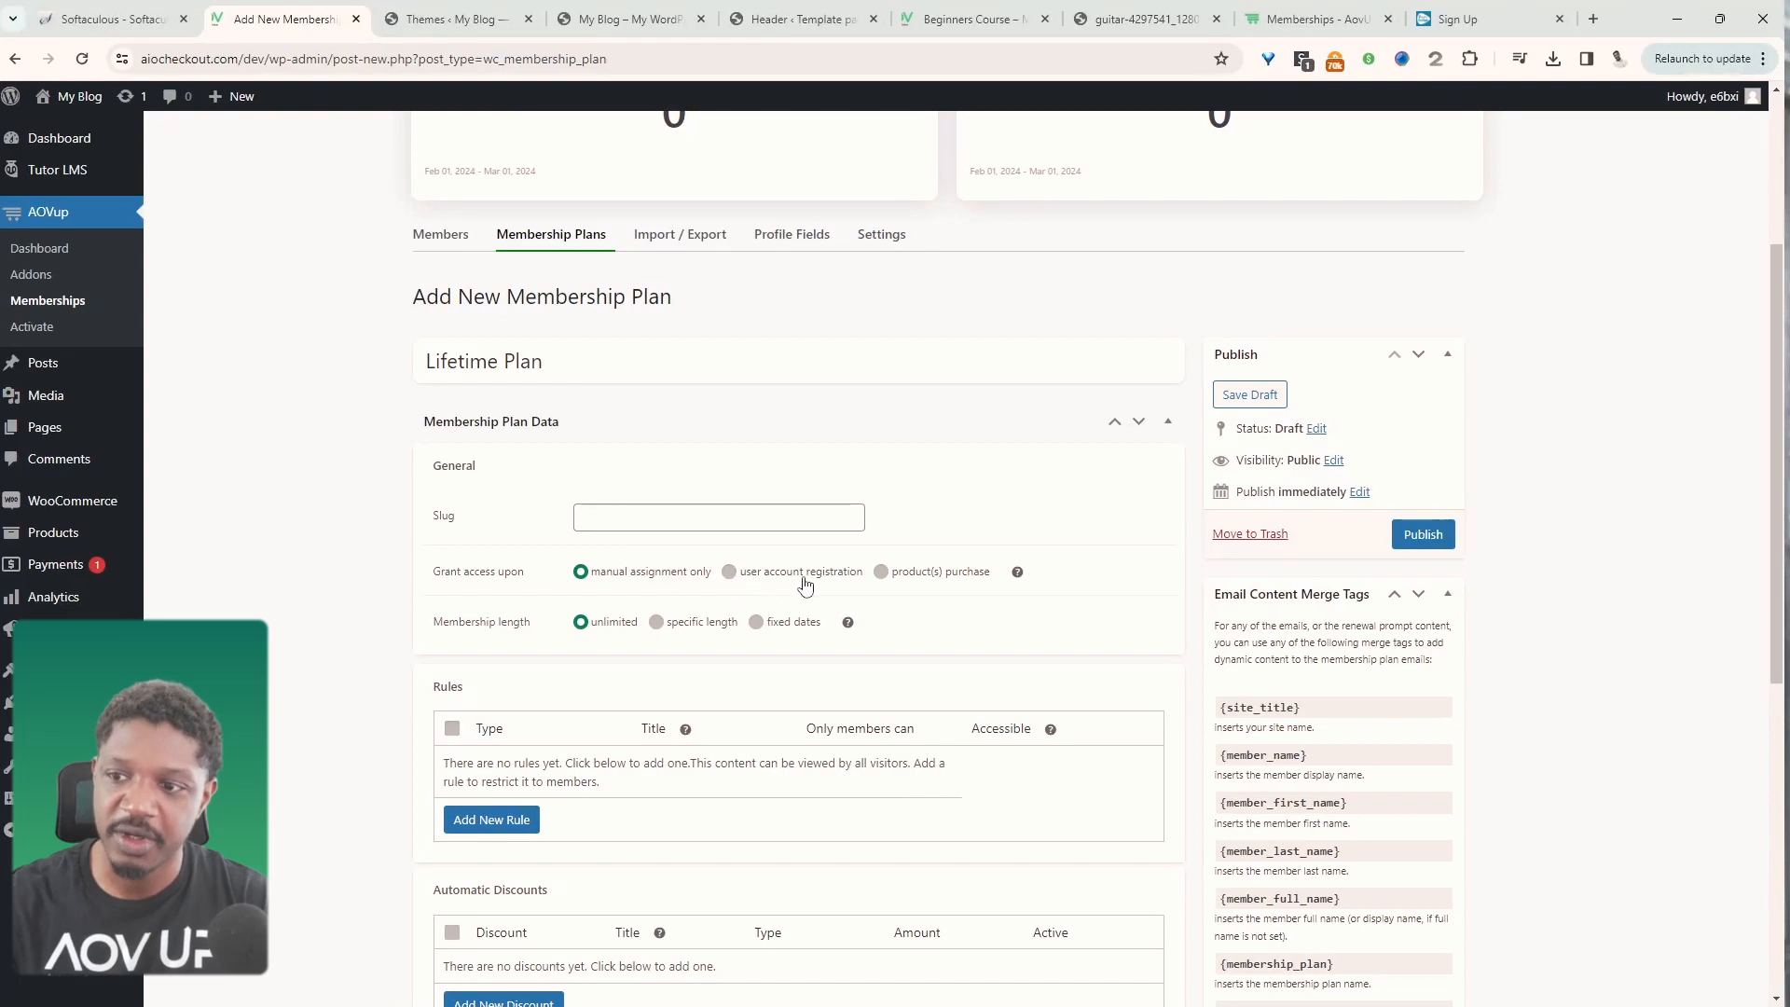
click(730, 571)
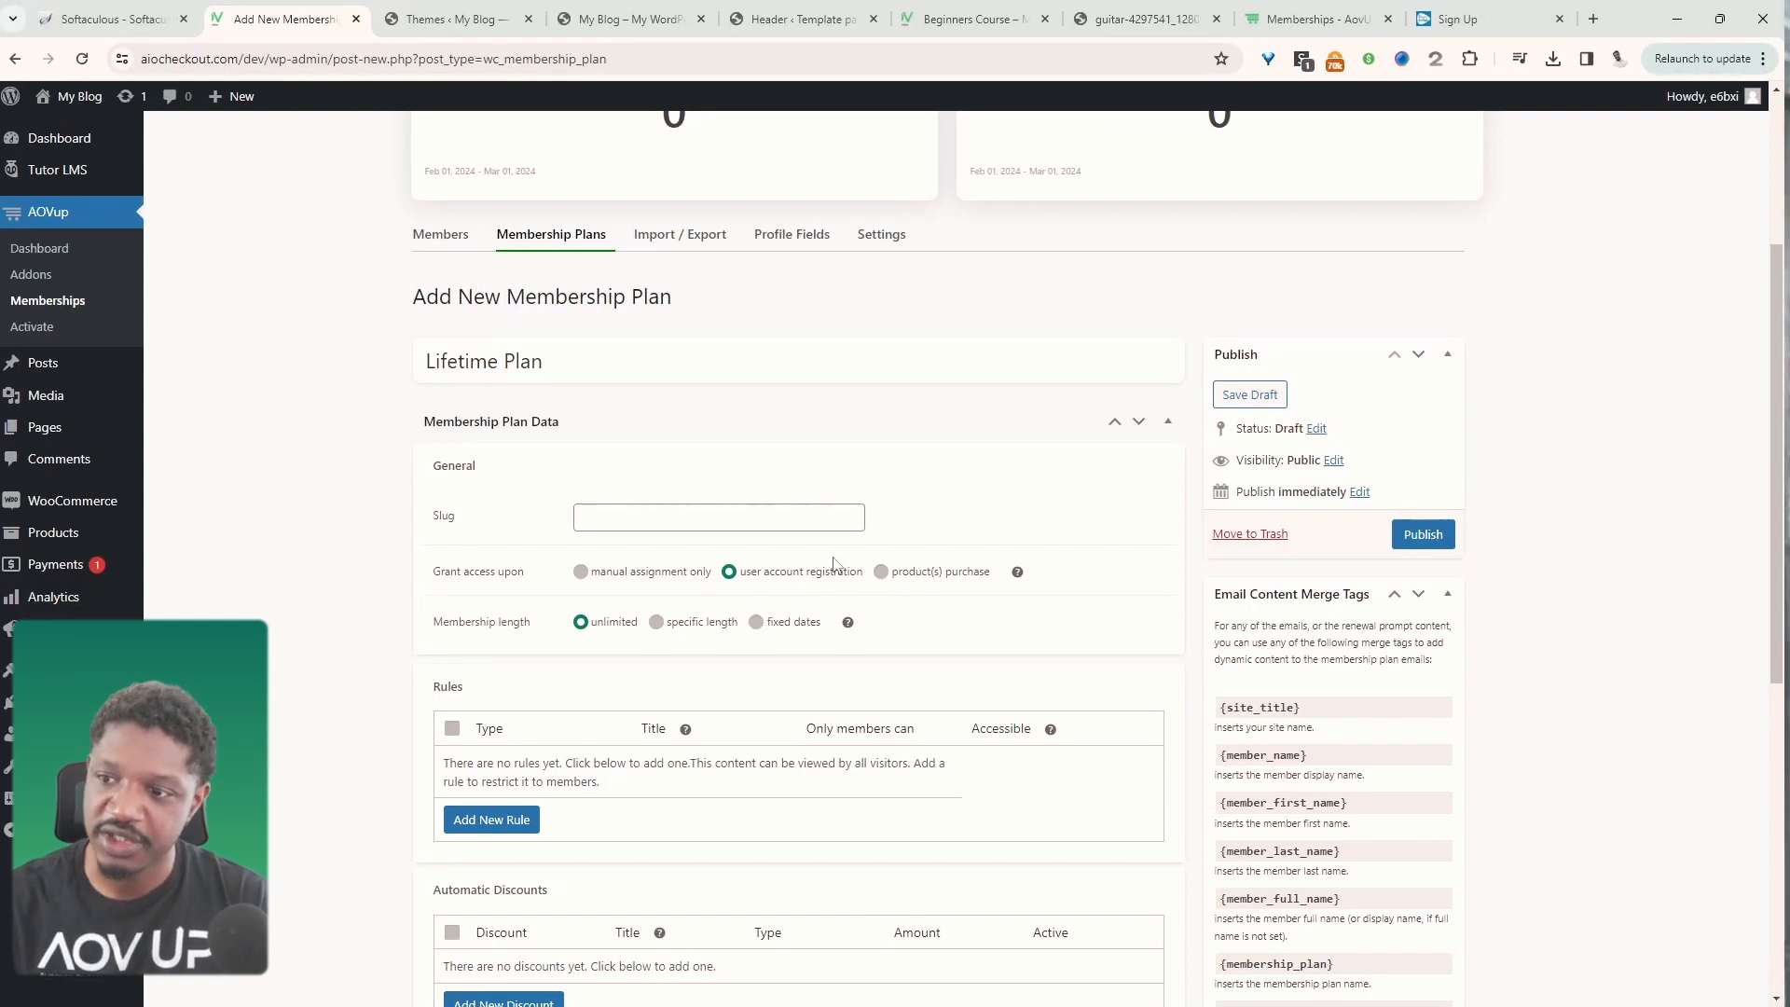
click(893, 573)
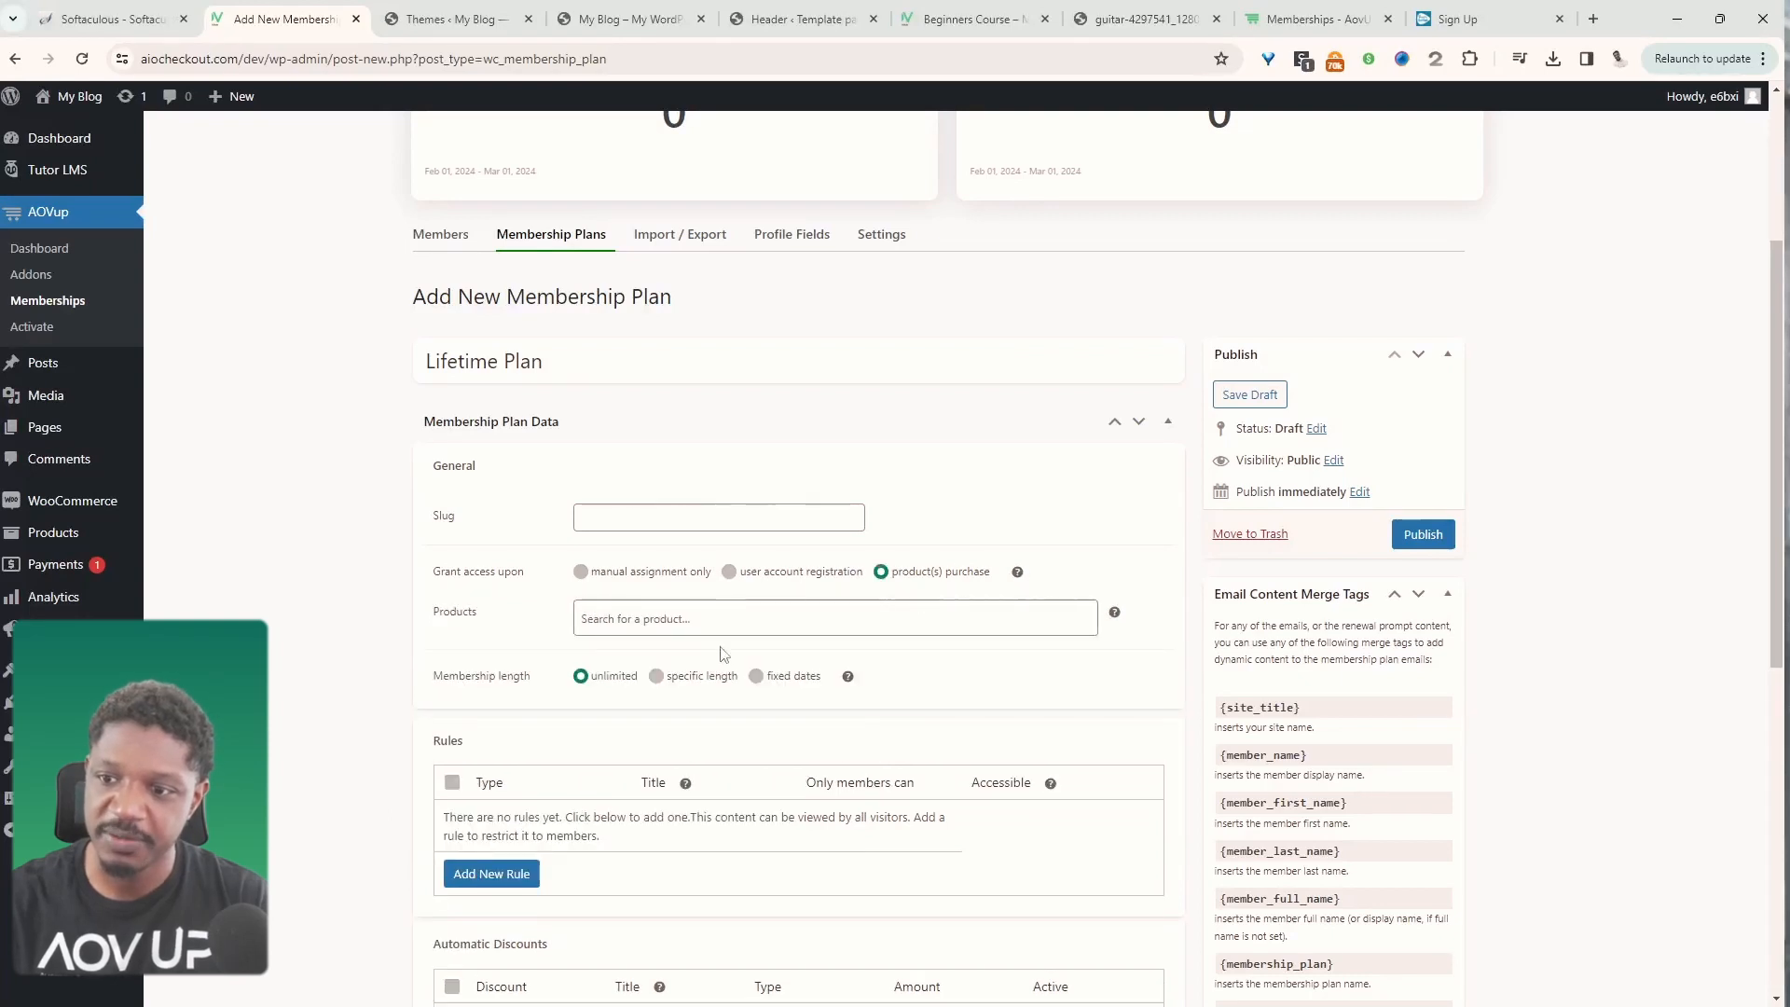
- Start a new WooCommerce product in a separate browser tab and title it "Lifetime"
mouse_move(109, 506)
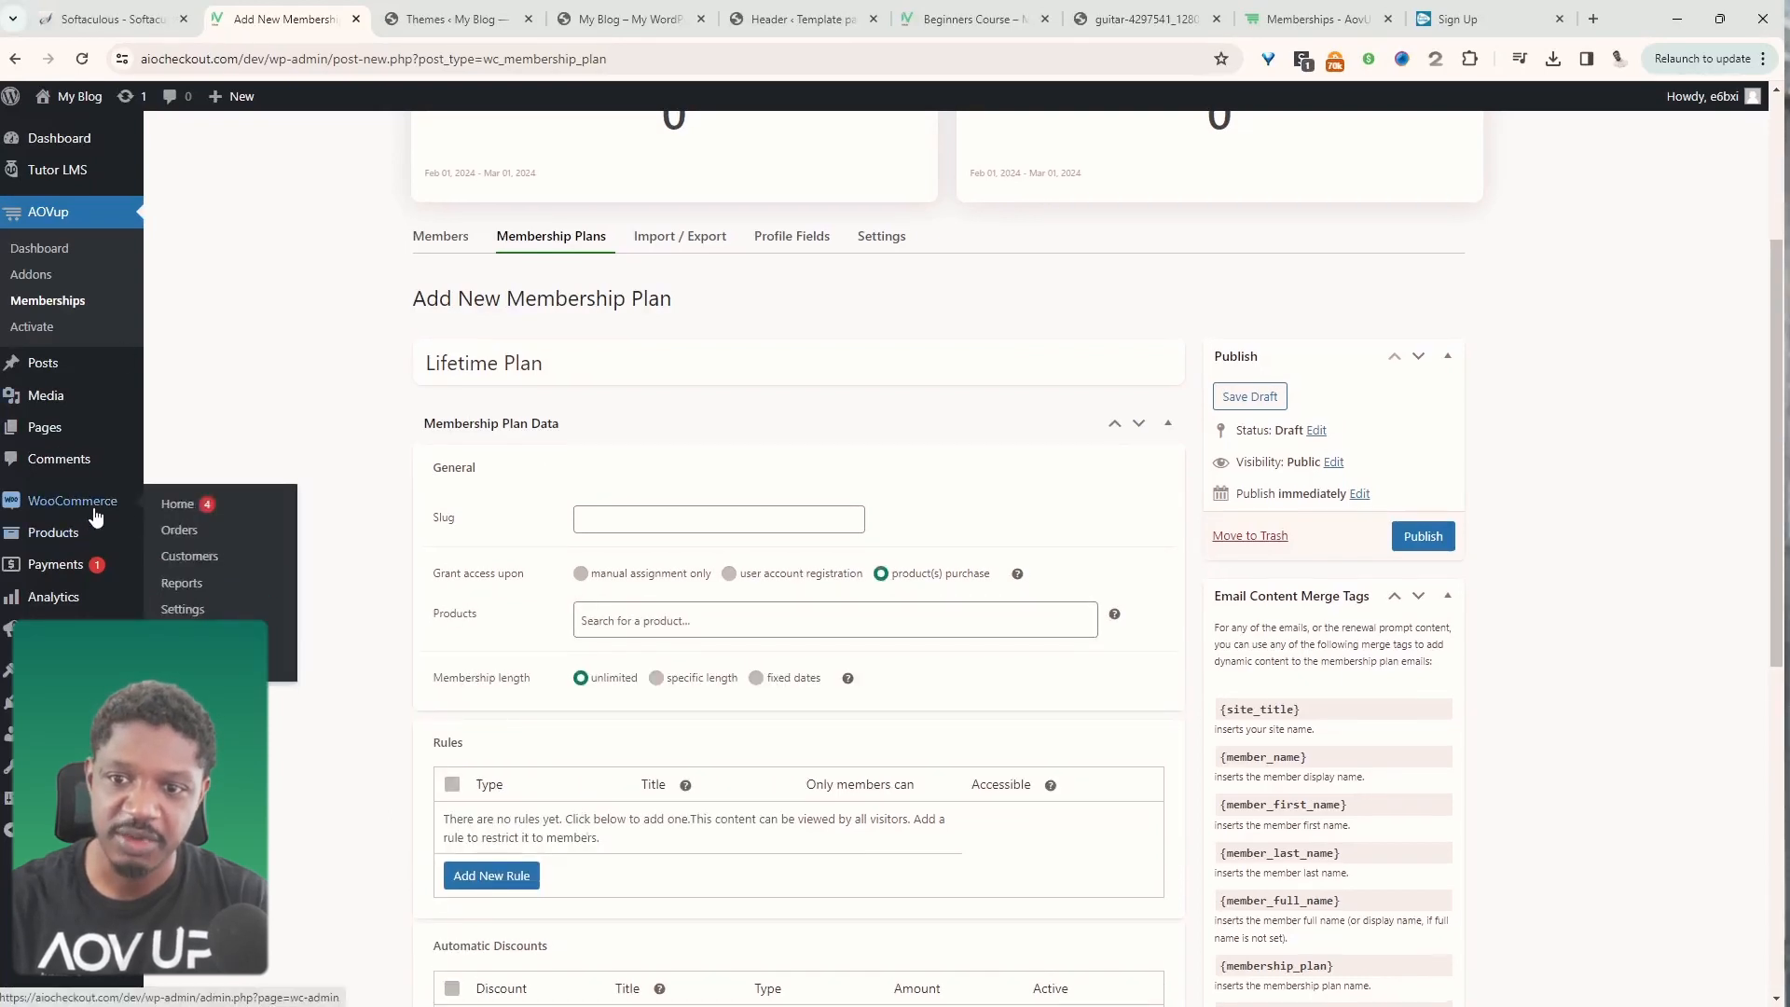
mouse_move(53, 532)
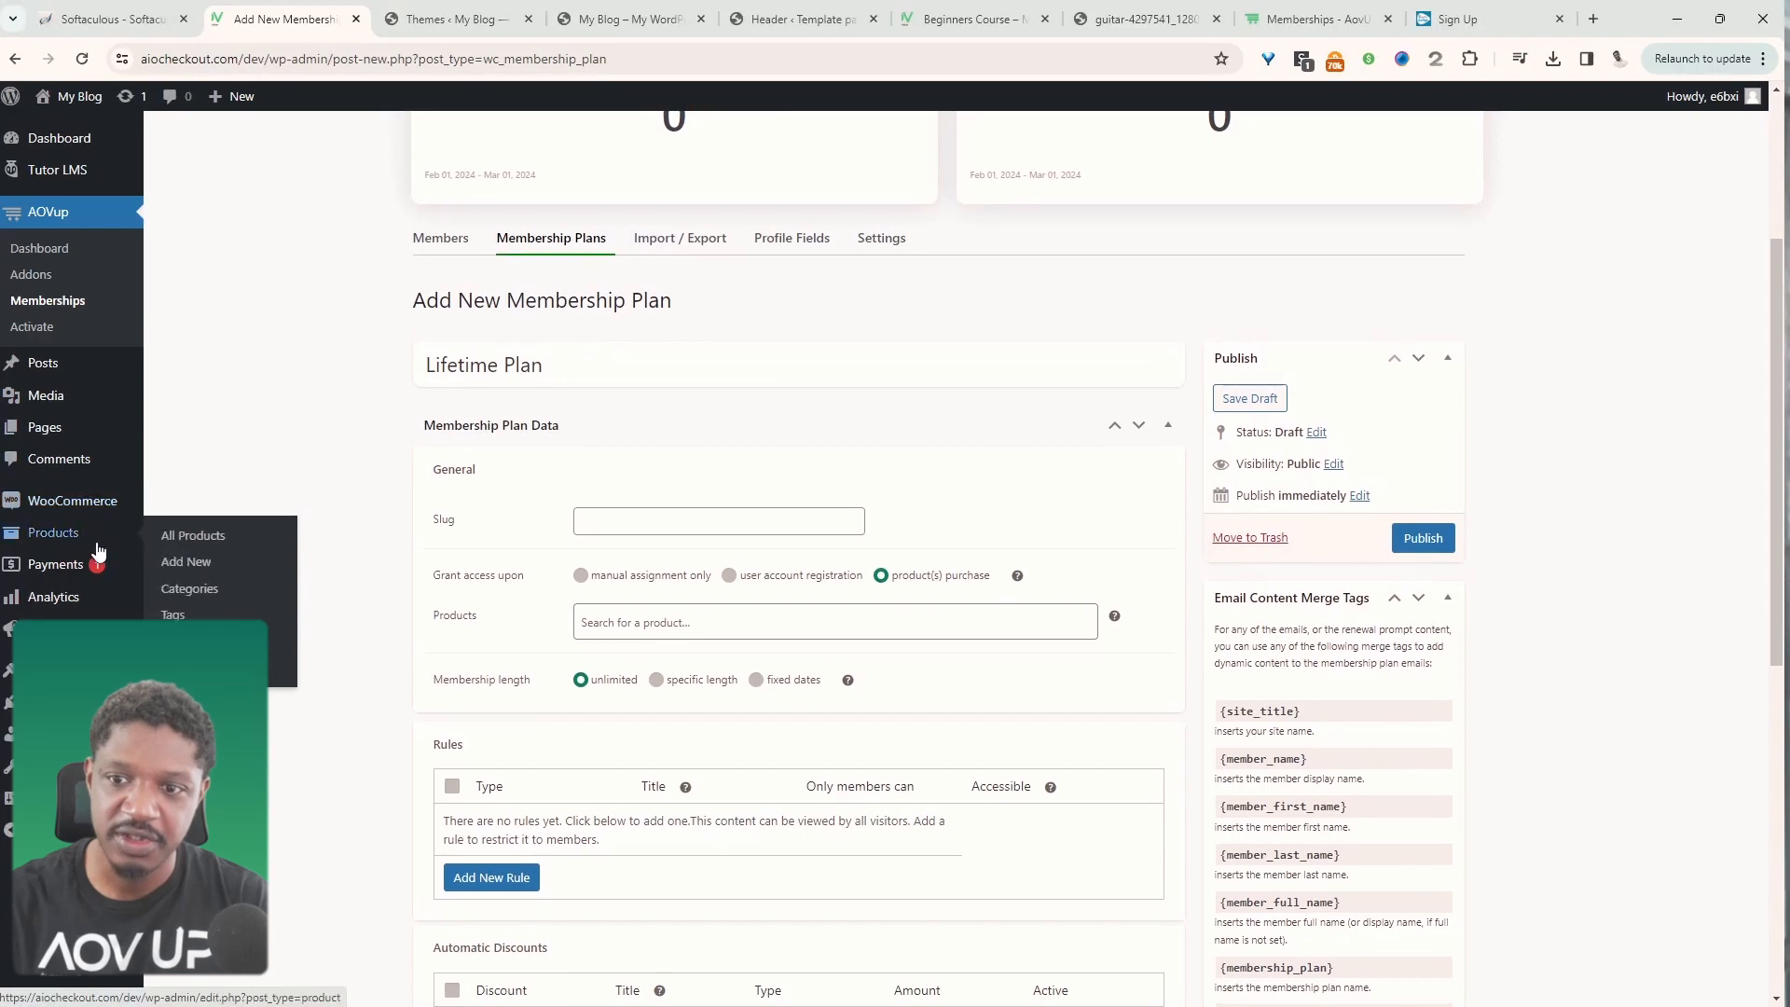
middle_click(200, 561)
click(399, 23)
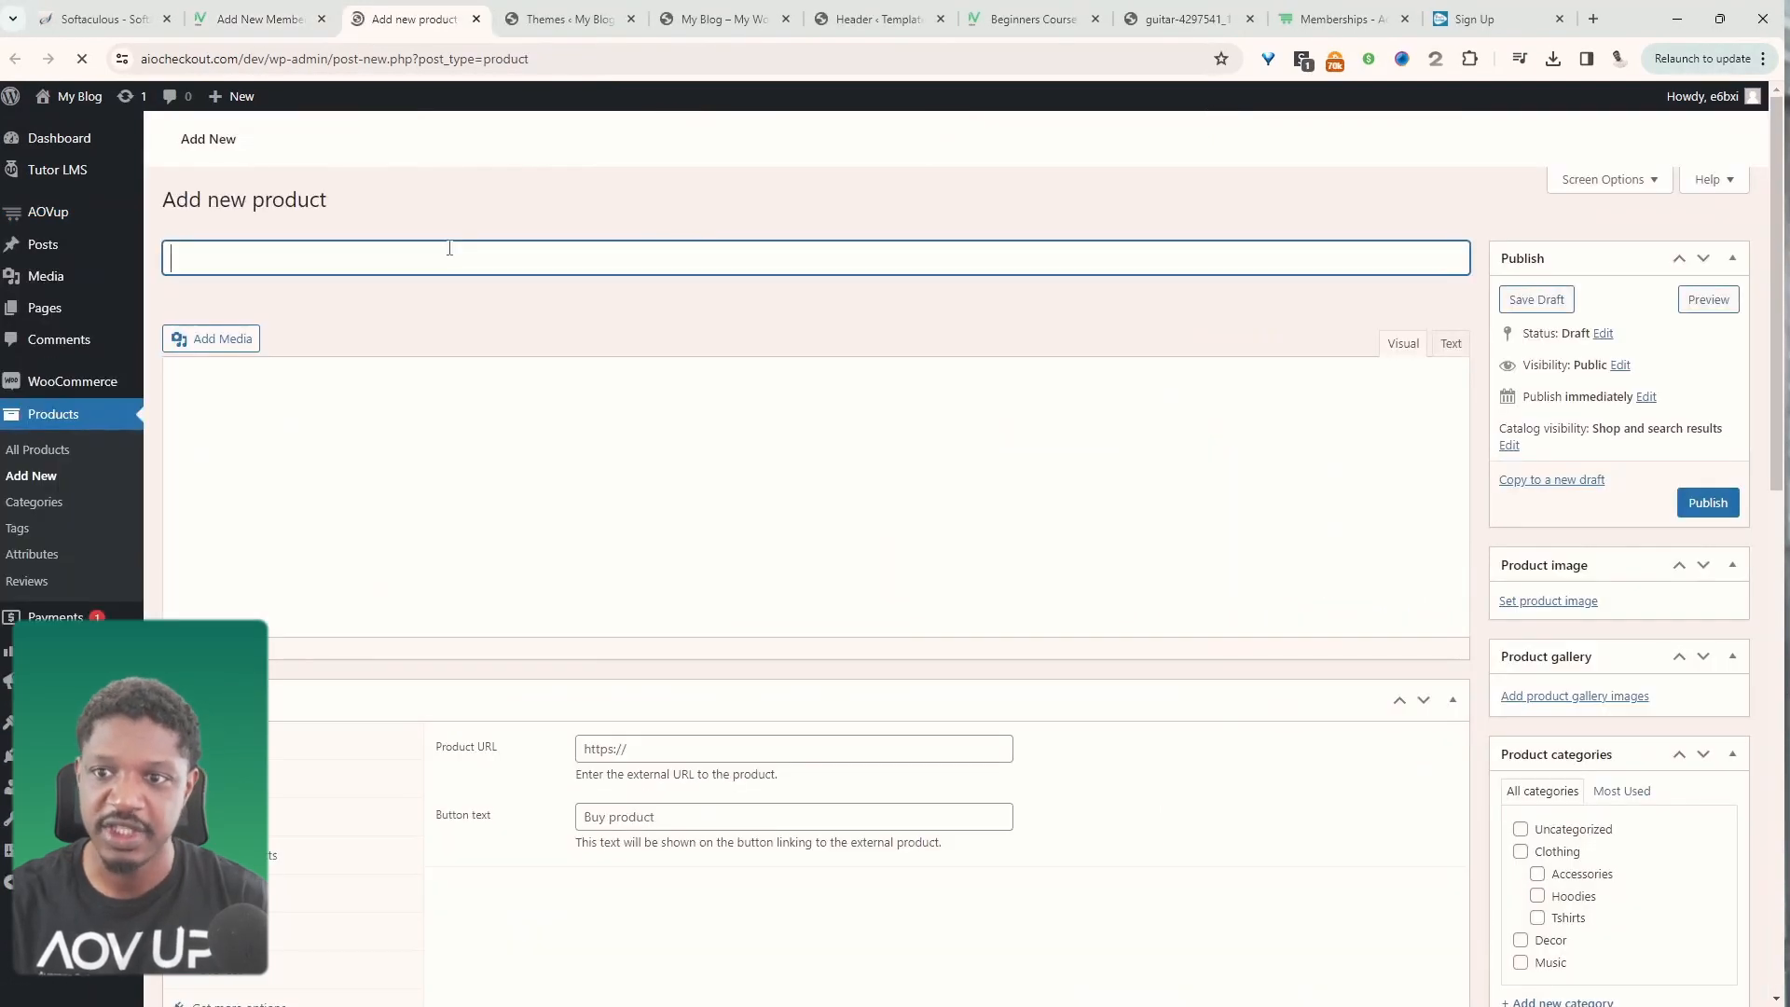
text(Lif)
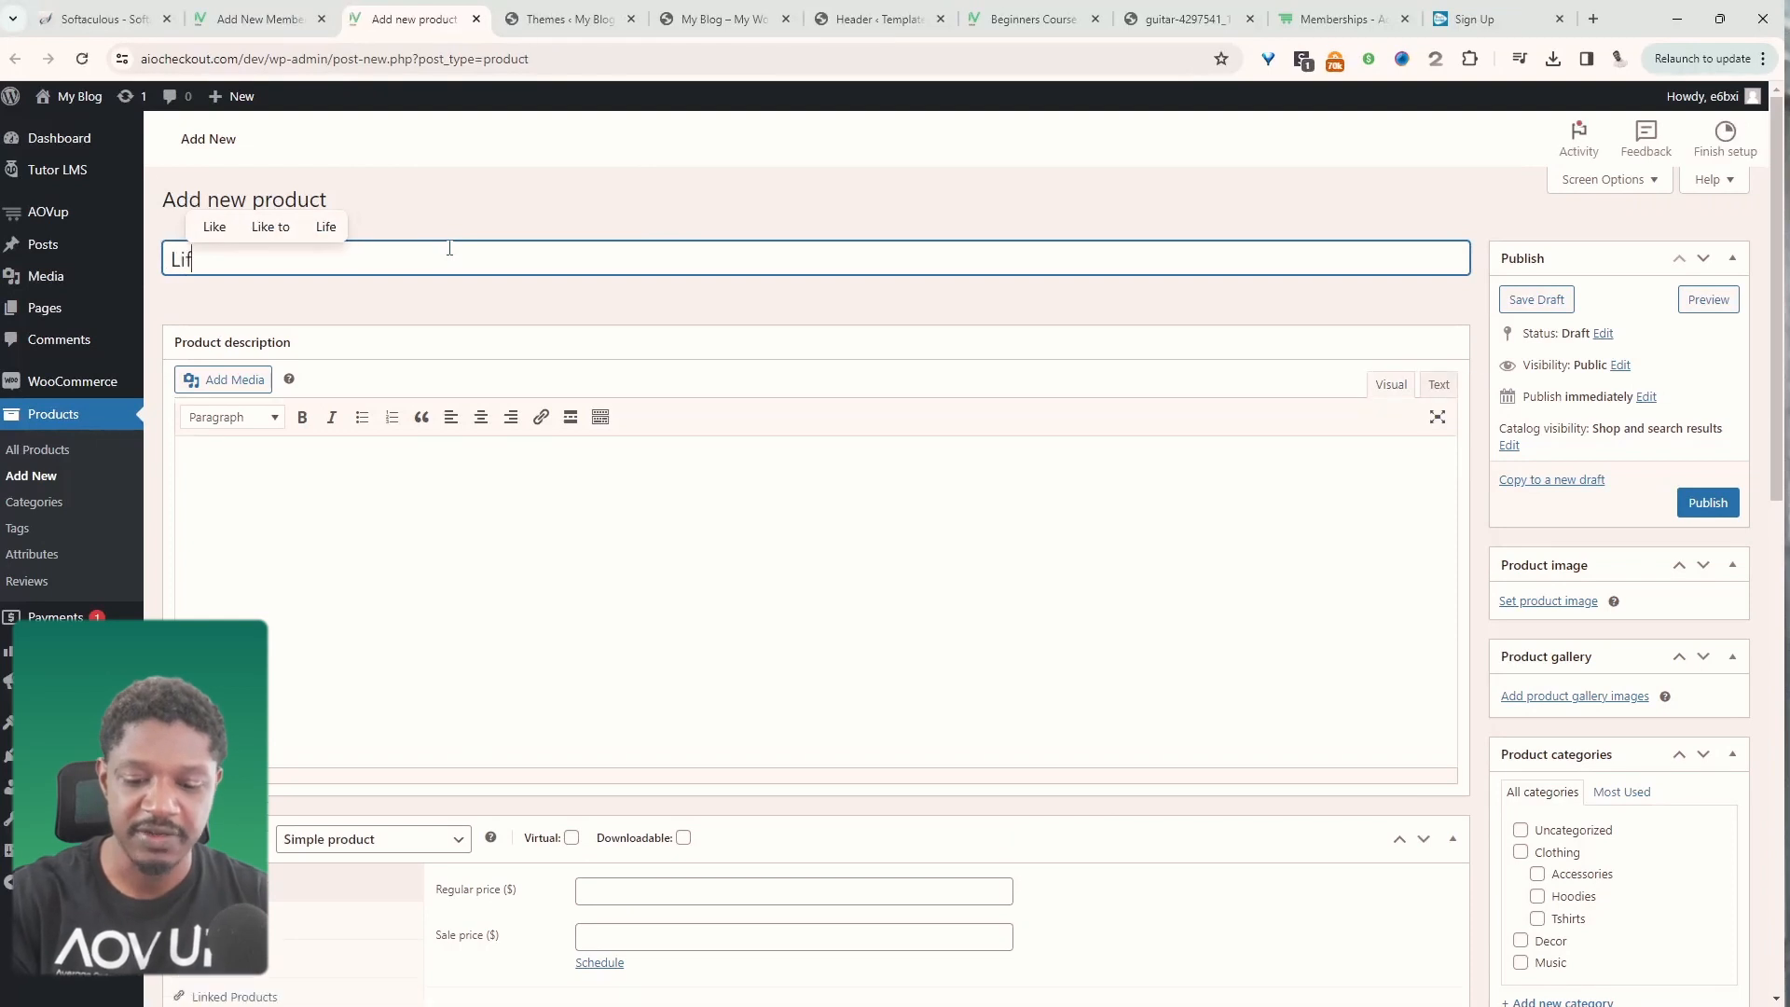
text(teime)
- Set the Lifetime product's regular price to 397 and publish it
scroll(678, 718, down, 2)
click(678, 718)
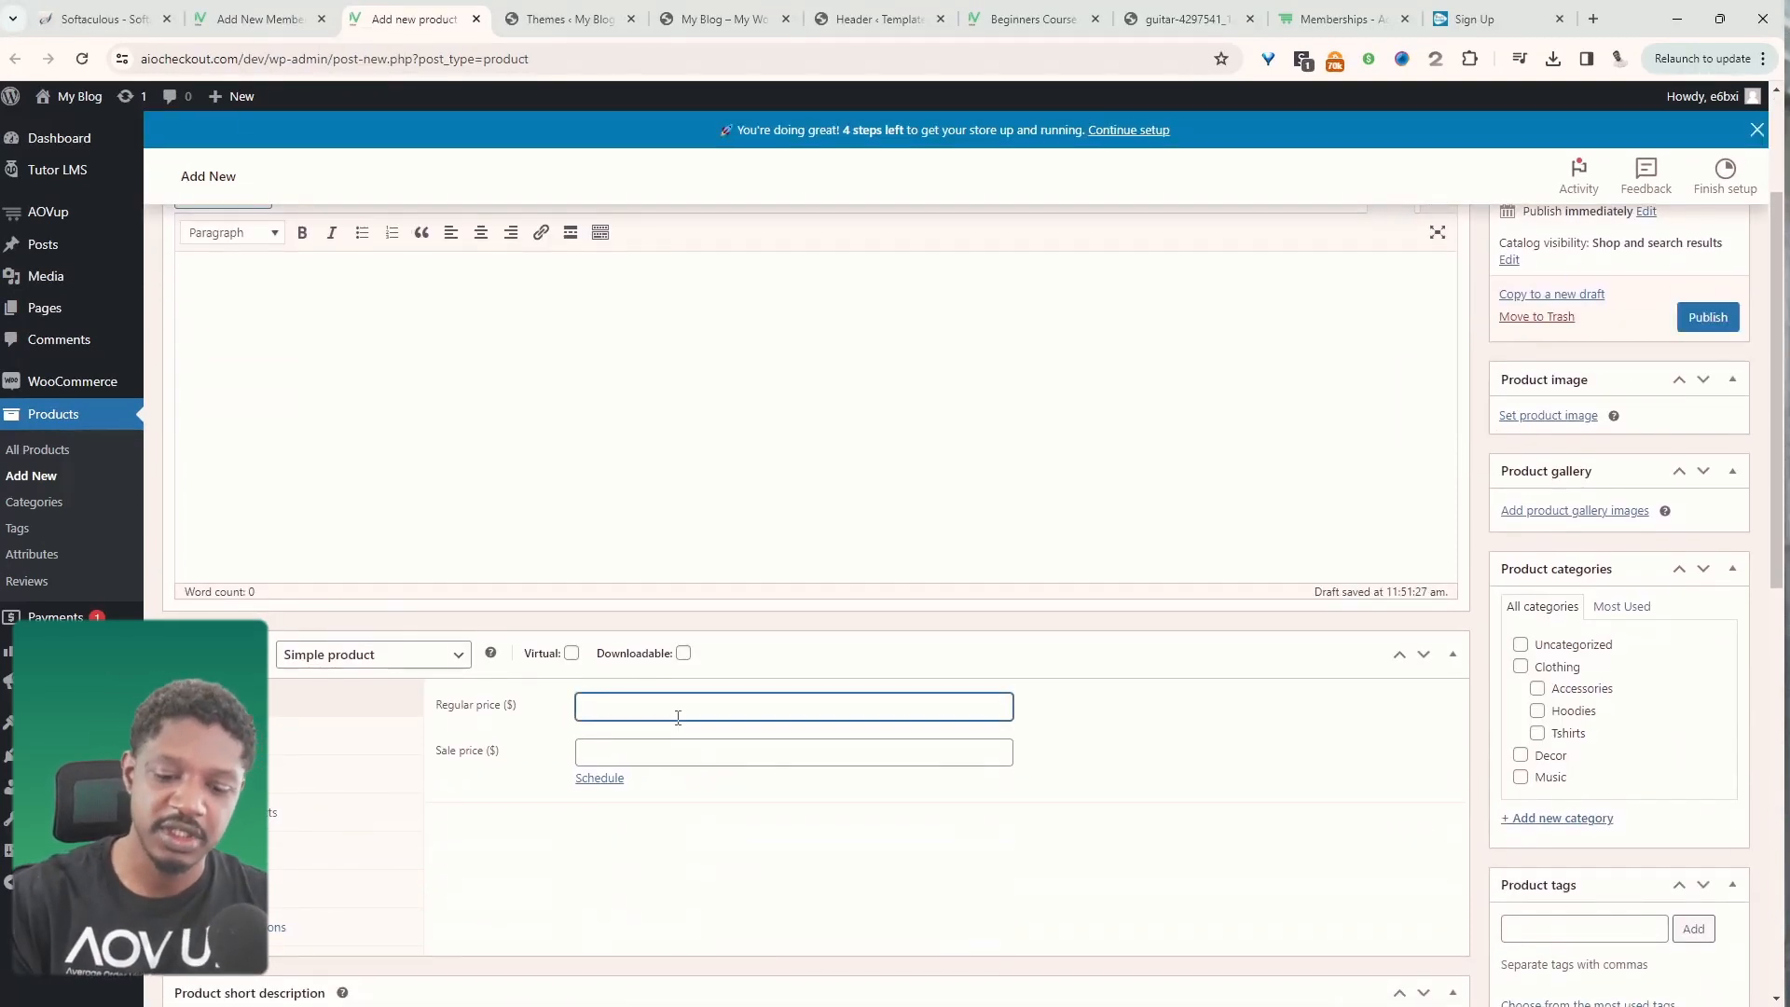
text(397)
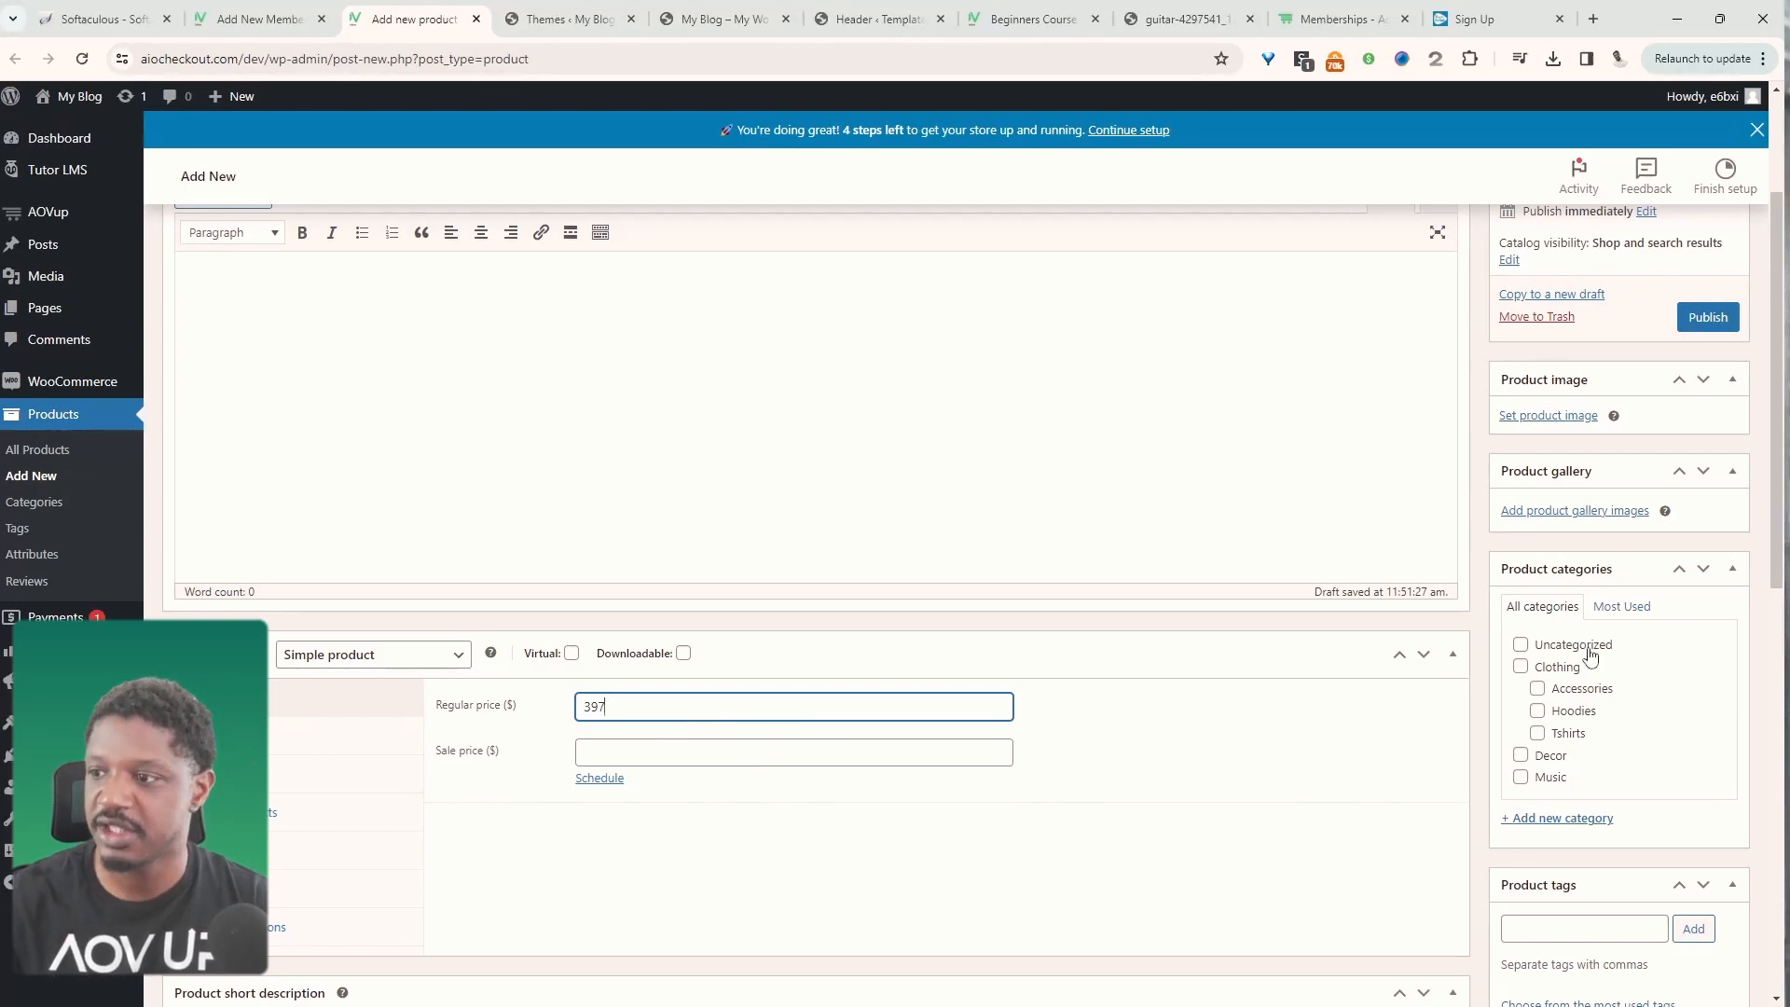
key(Return)
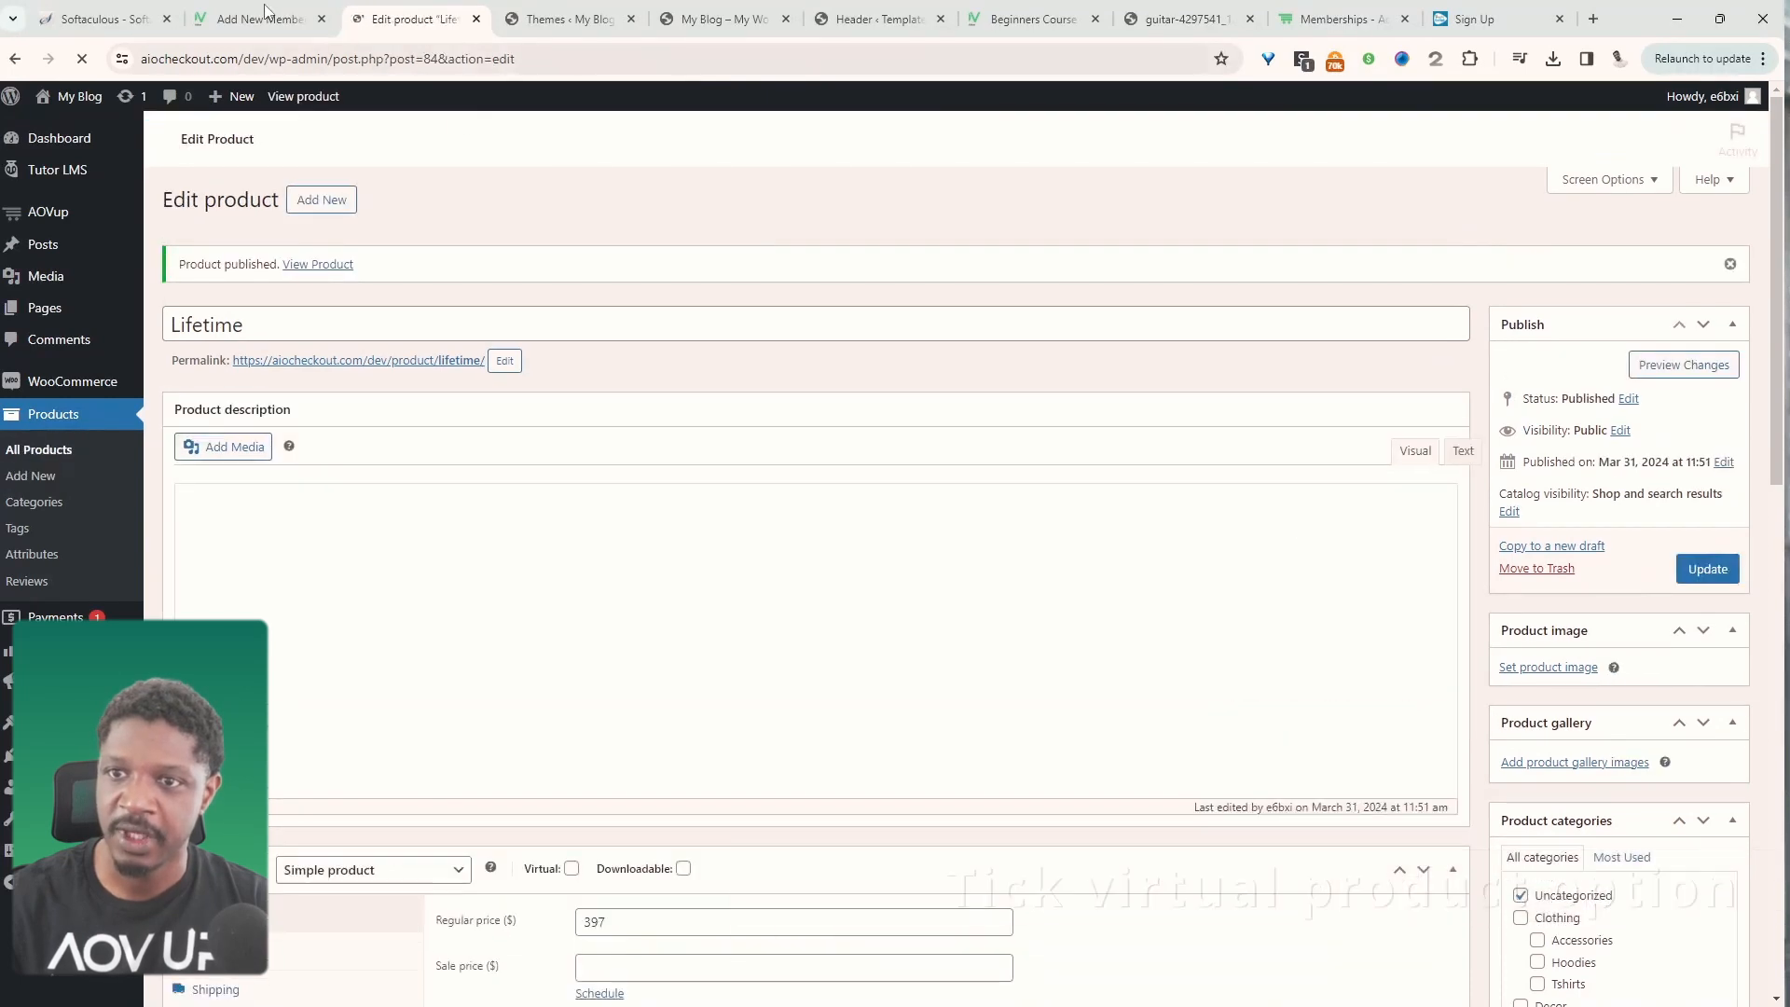
- Back in the new membership plan, assign the Lifetime product as the purchase that grants access
click(266, 13)
click(667, 613)
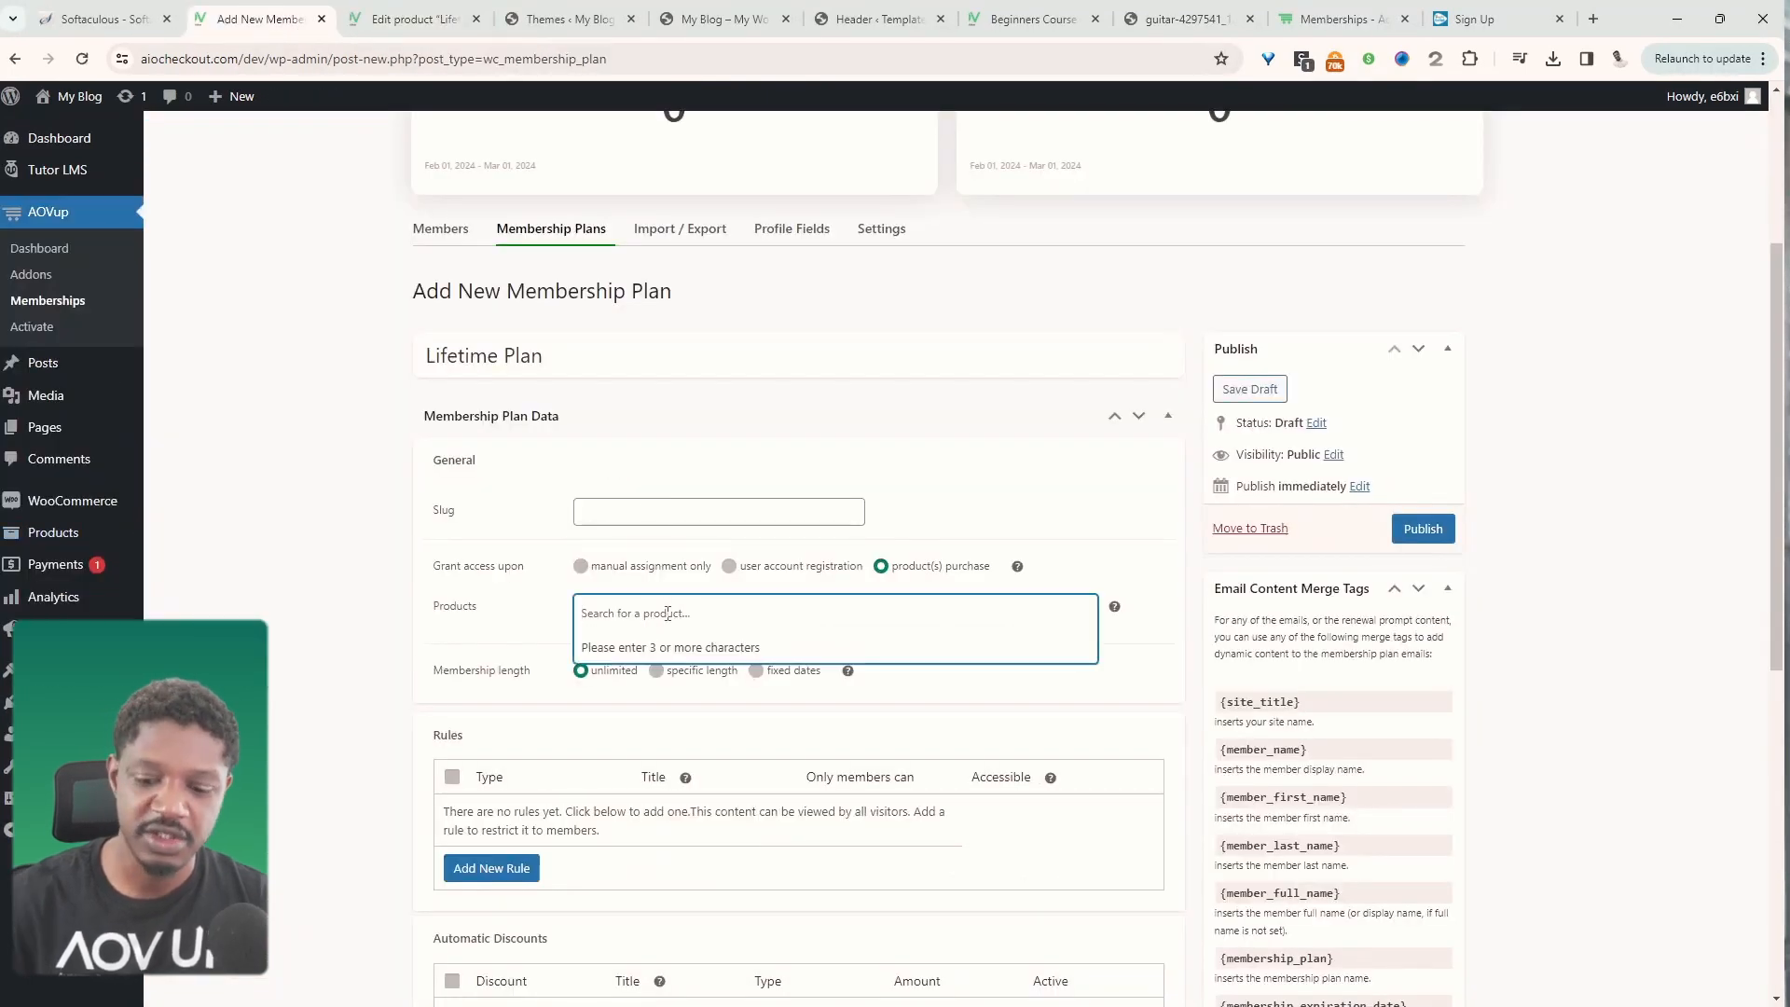
text(lifet)
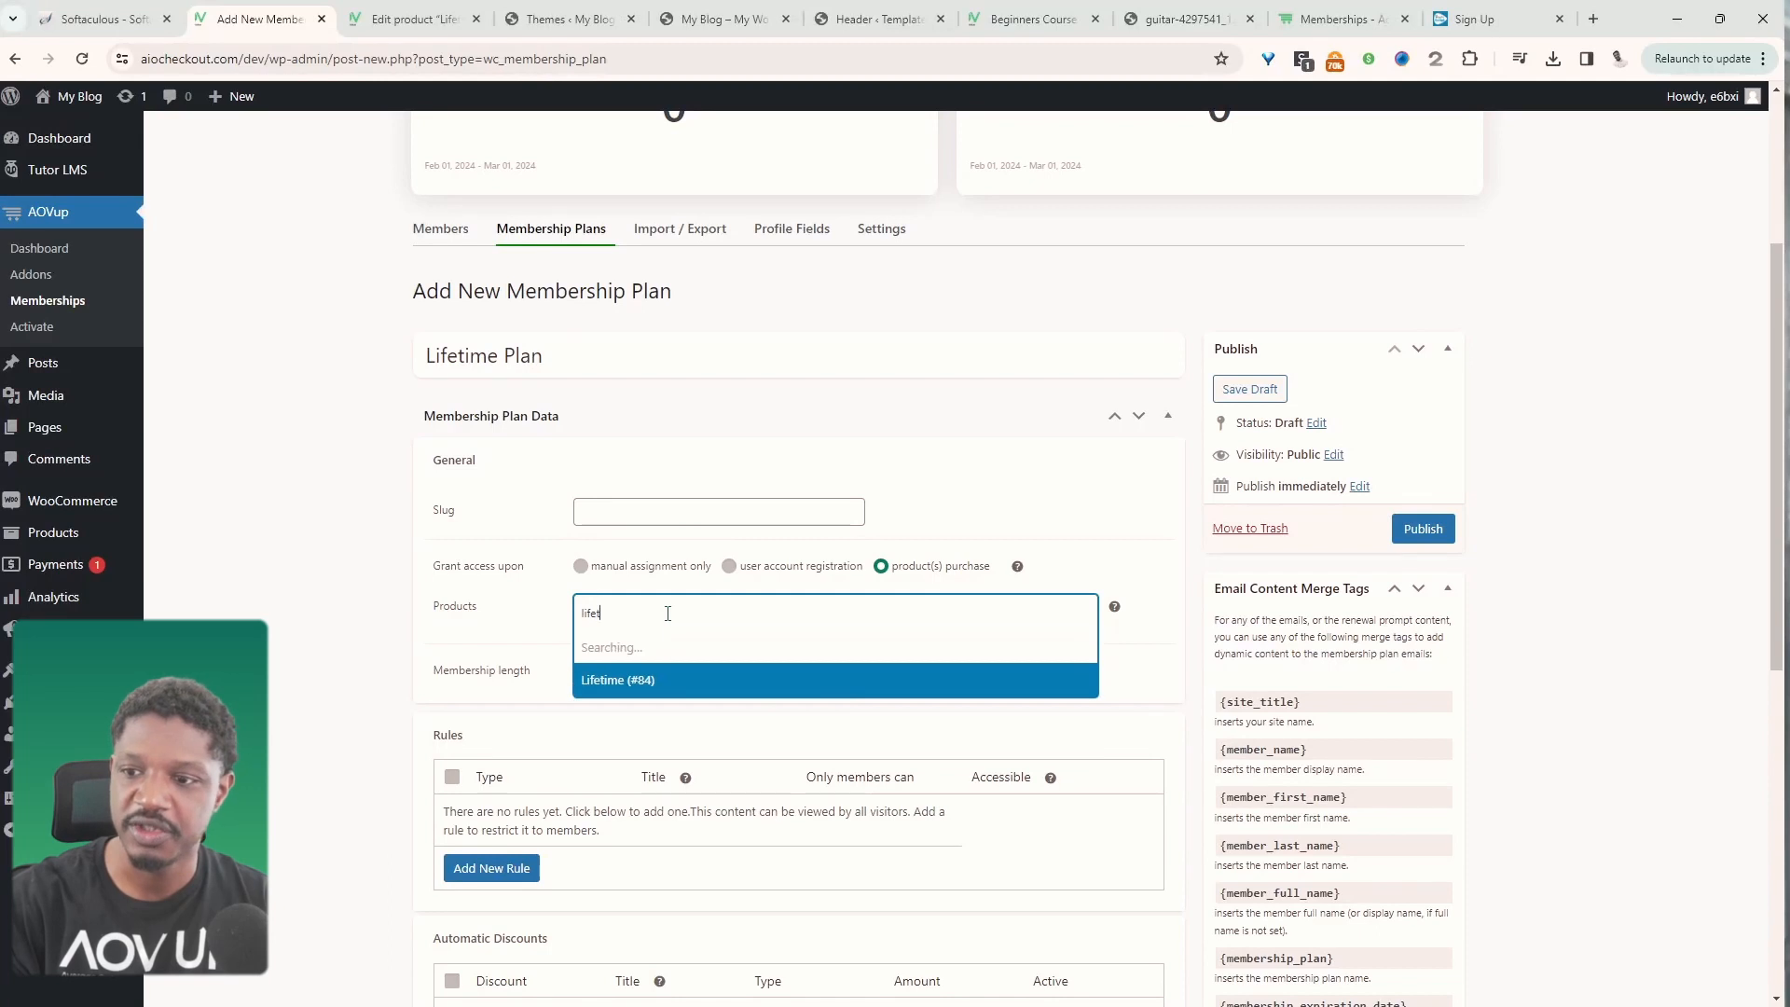
click(634, 678)
- Add a plan rule of type Courses that restricts the Beginners Course to members
scroll(573, 777, down, 2)
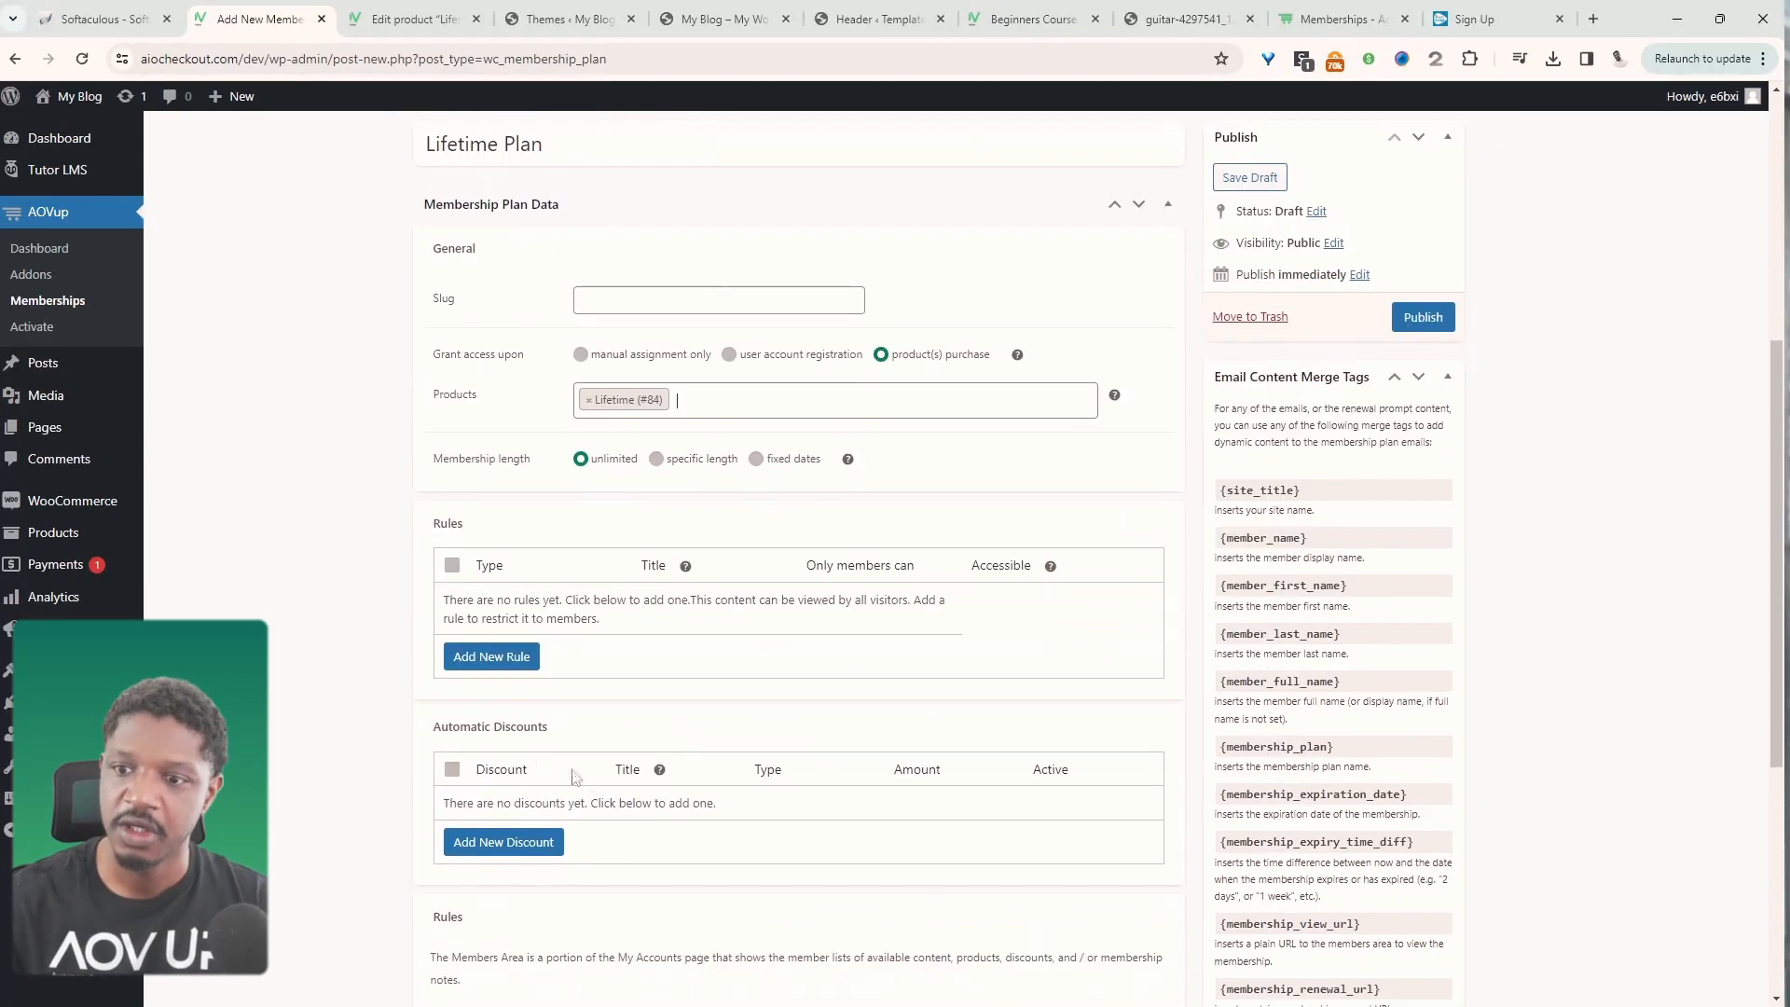
click(513, 656)
click(533, 615)
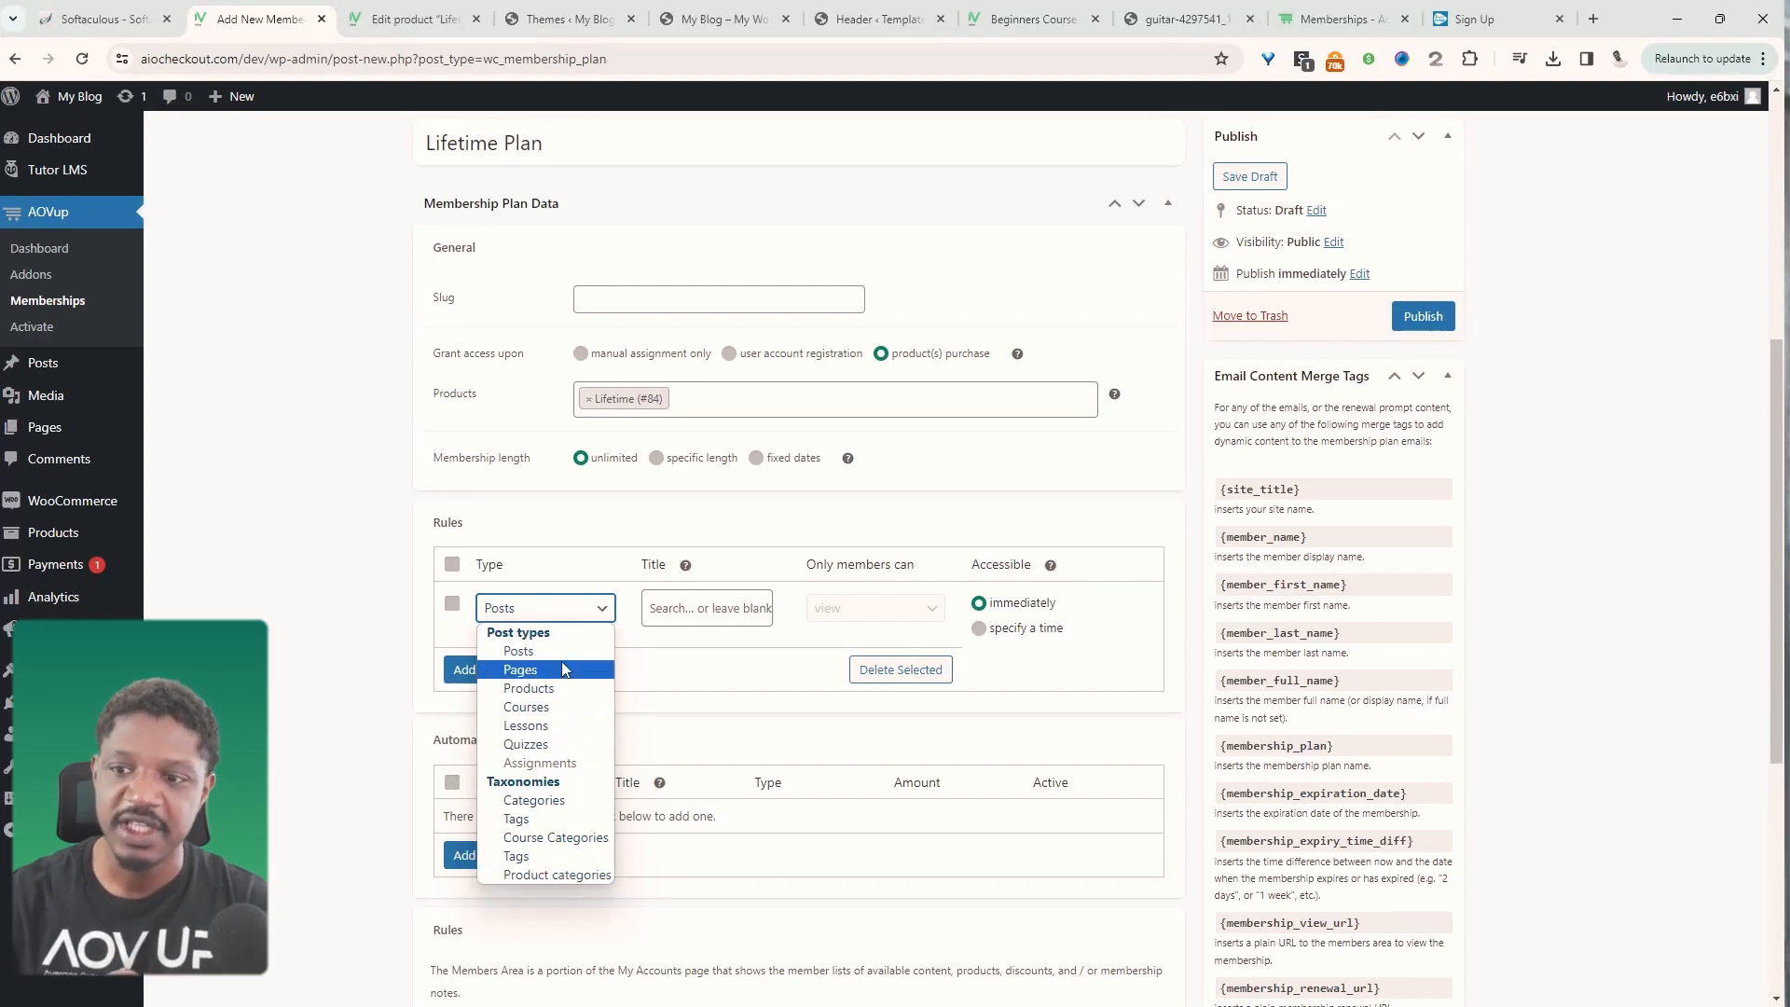
click(562, 707)
click(665, 615)
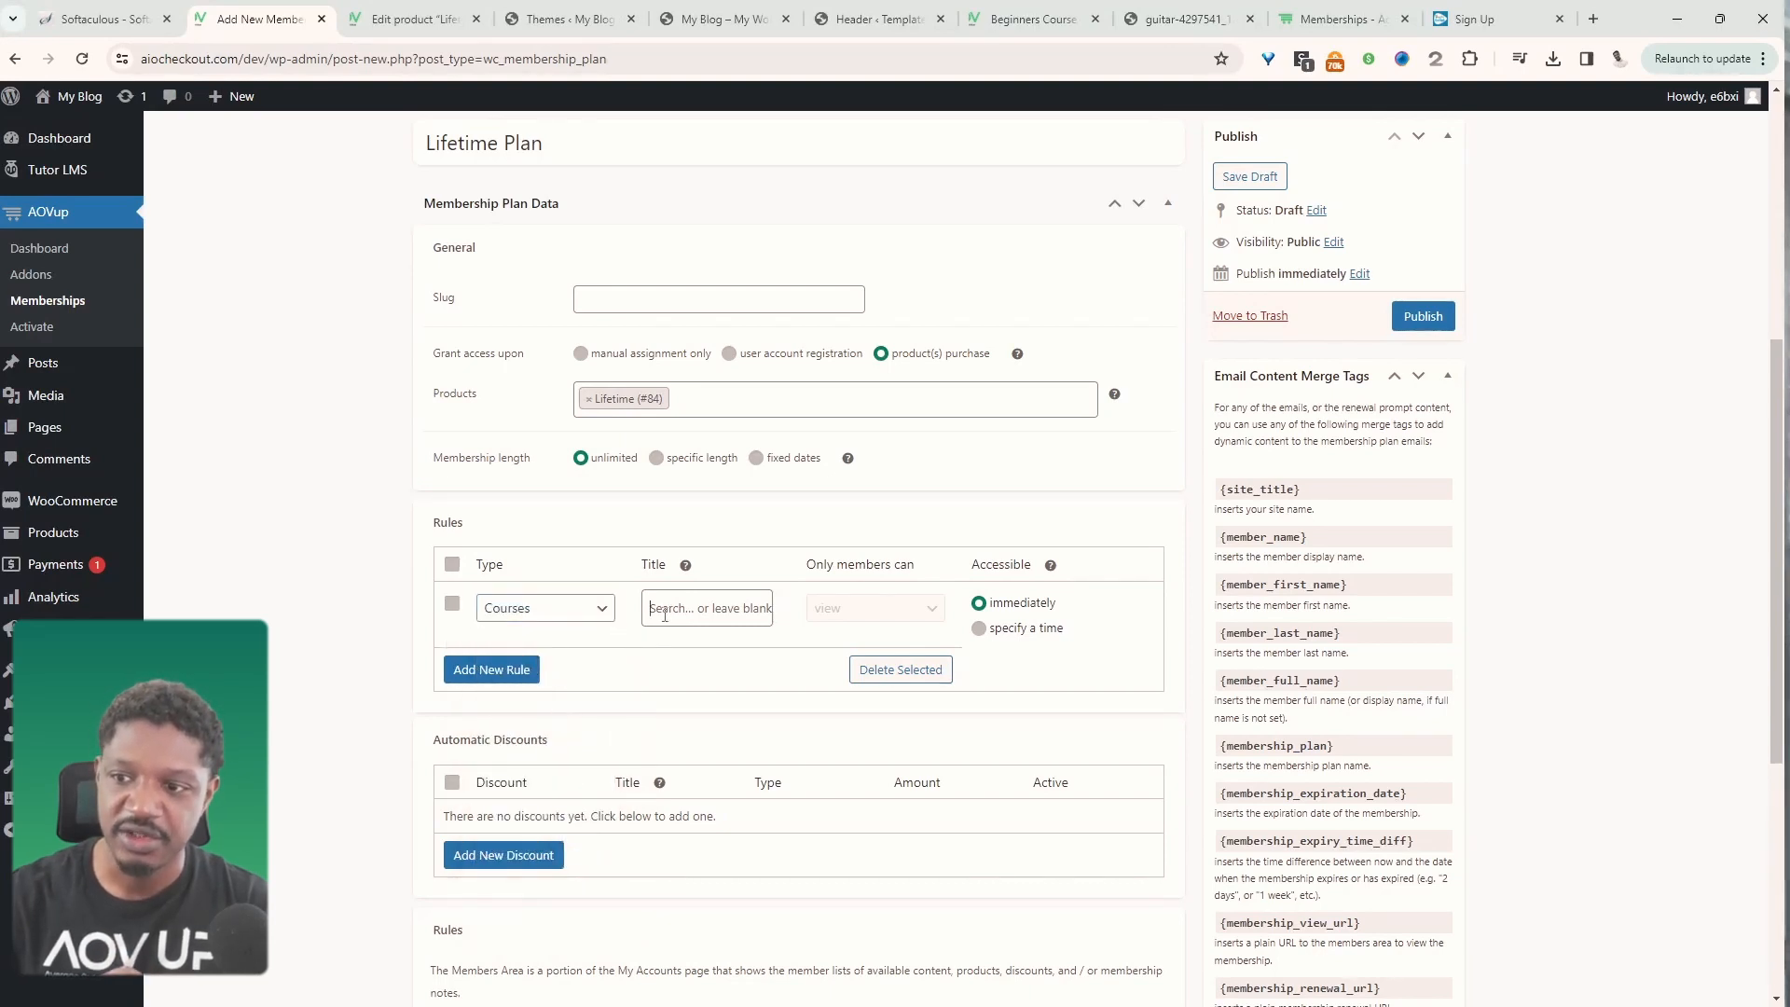
text(begi)
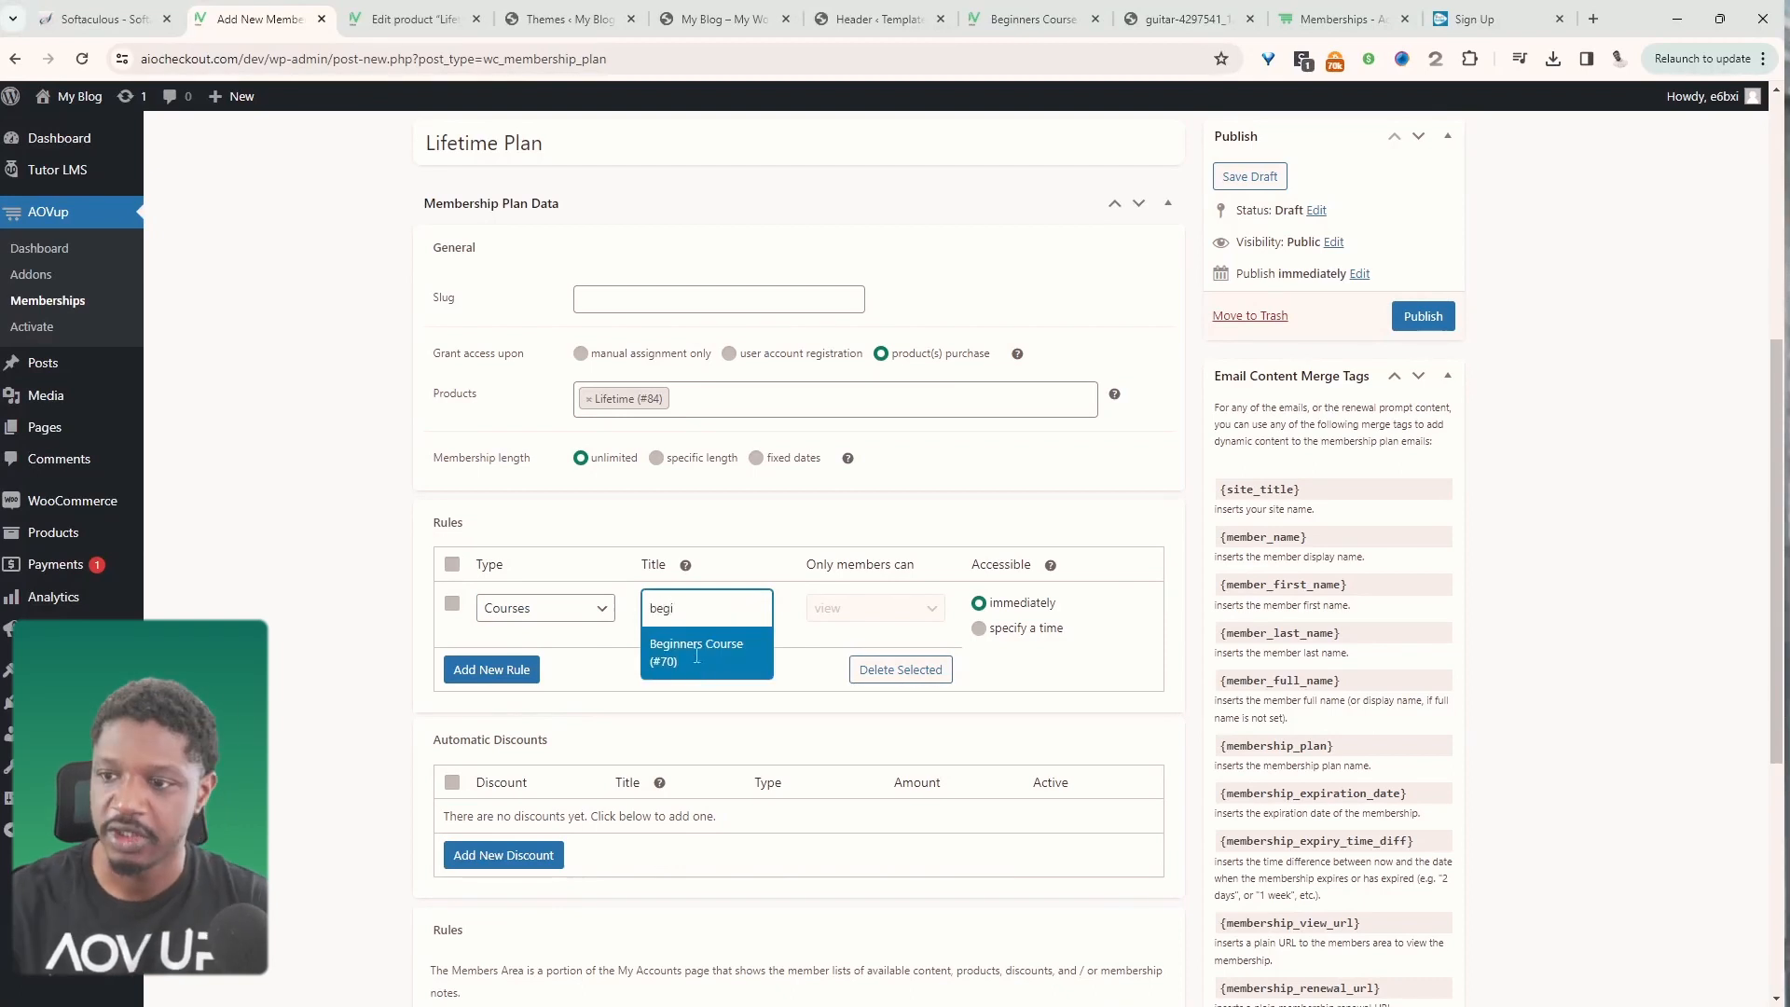
key(Return)
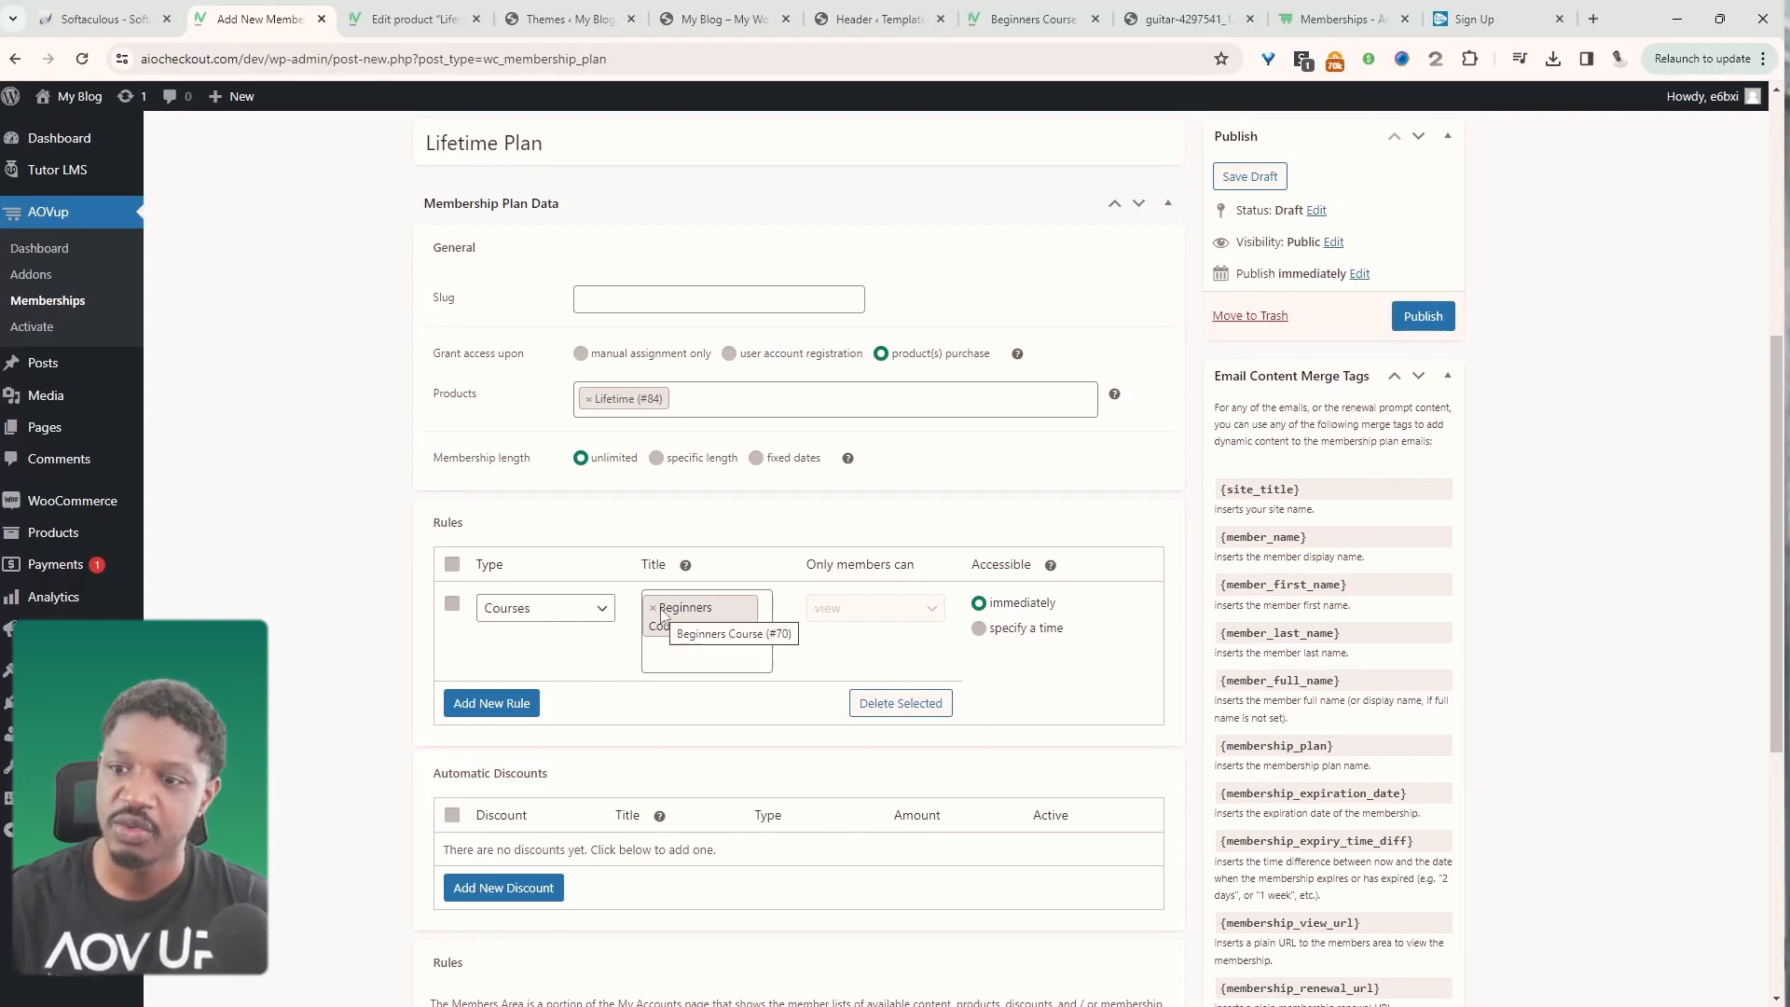
- Review the plan's automatic discounts, members area sections and email contents settings
scroll(634, 651, down, 1)
scroll(597, 667, down, 1)
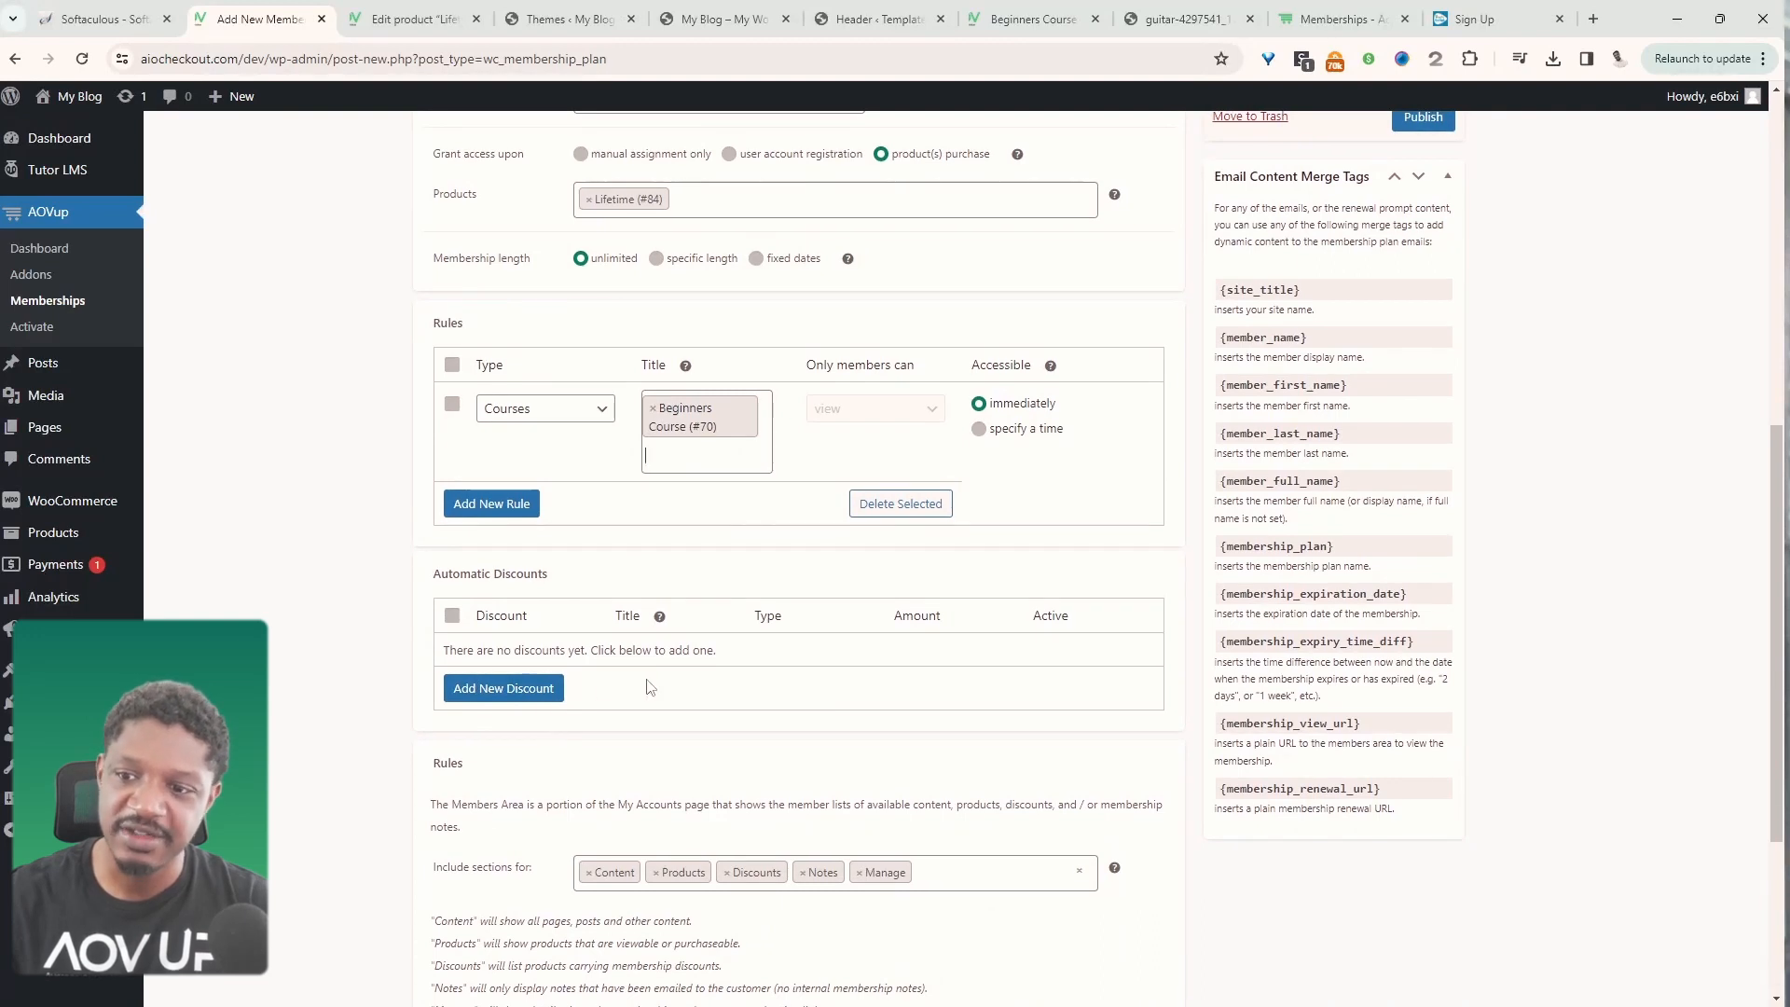
scroll(647, 687, down, 2)
scroll(690, 653, down, 1)
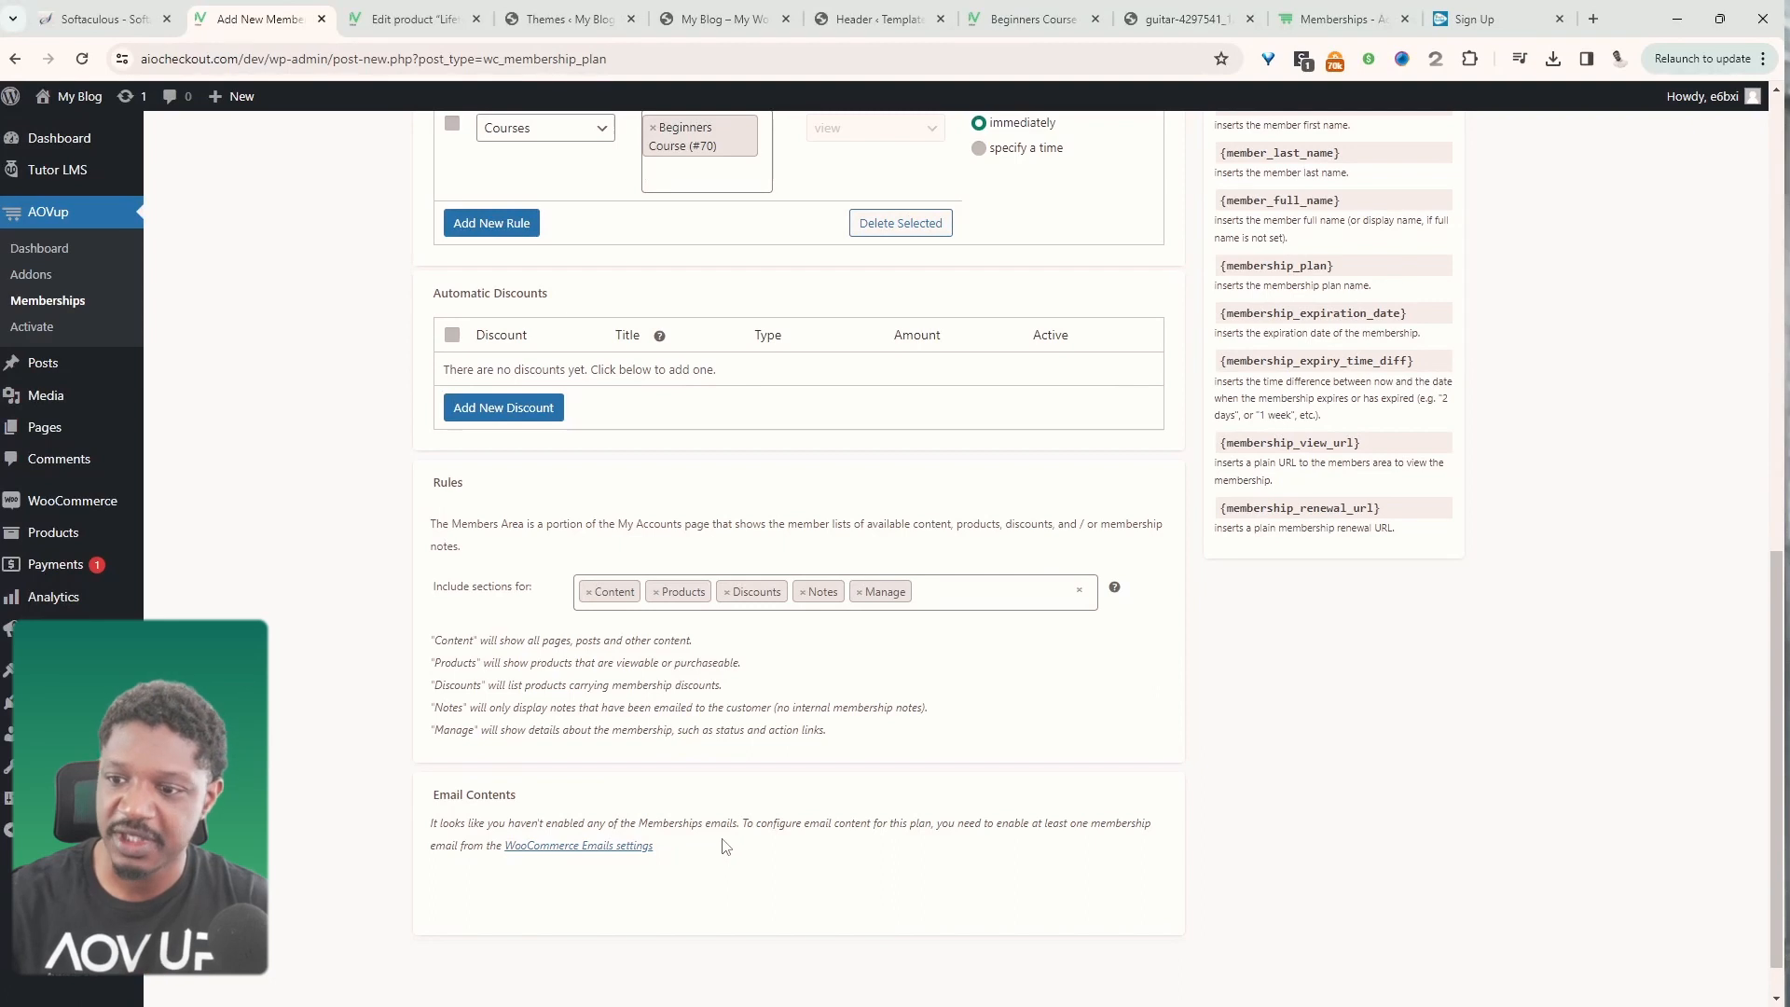
scroll(913, 817, up, 4)
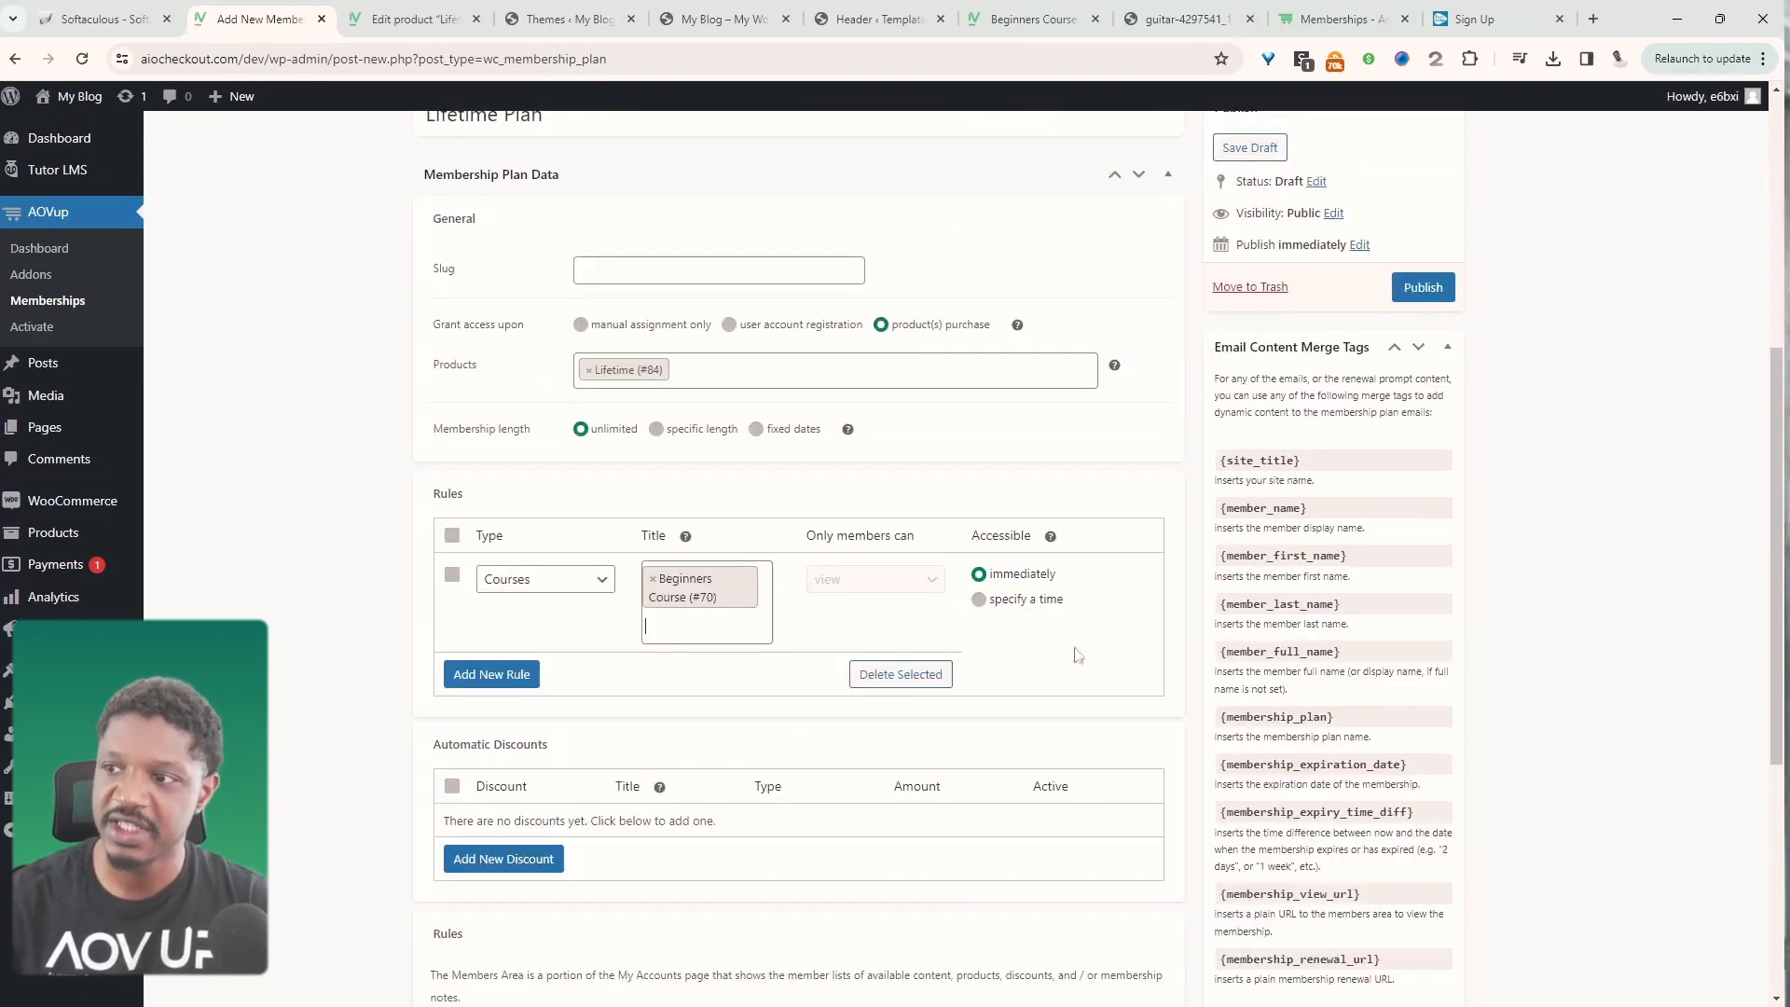
- Publish the Lifetime Plan and open the Beginners Course page's address in an incognito window
click(1424, 289)
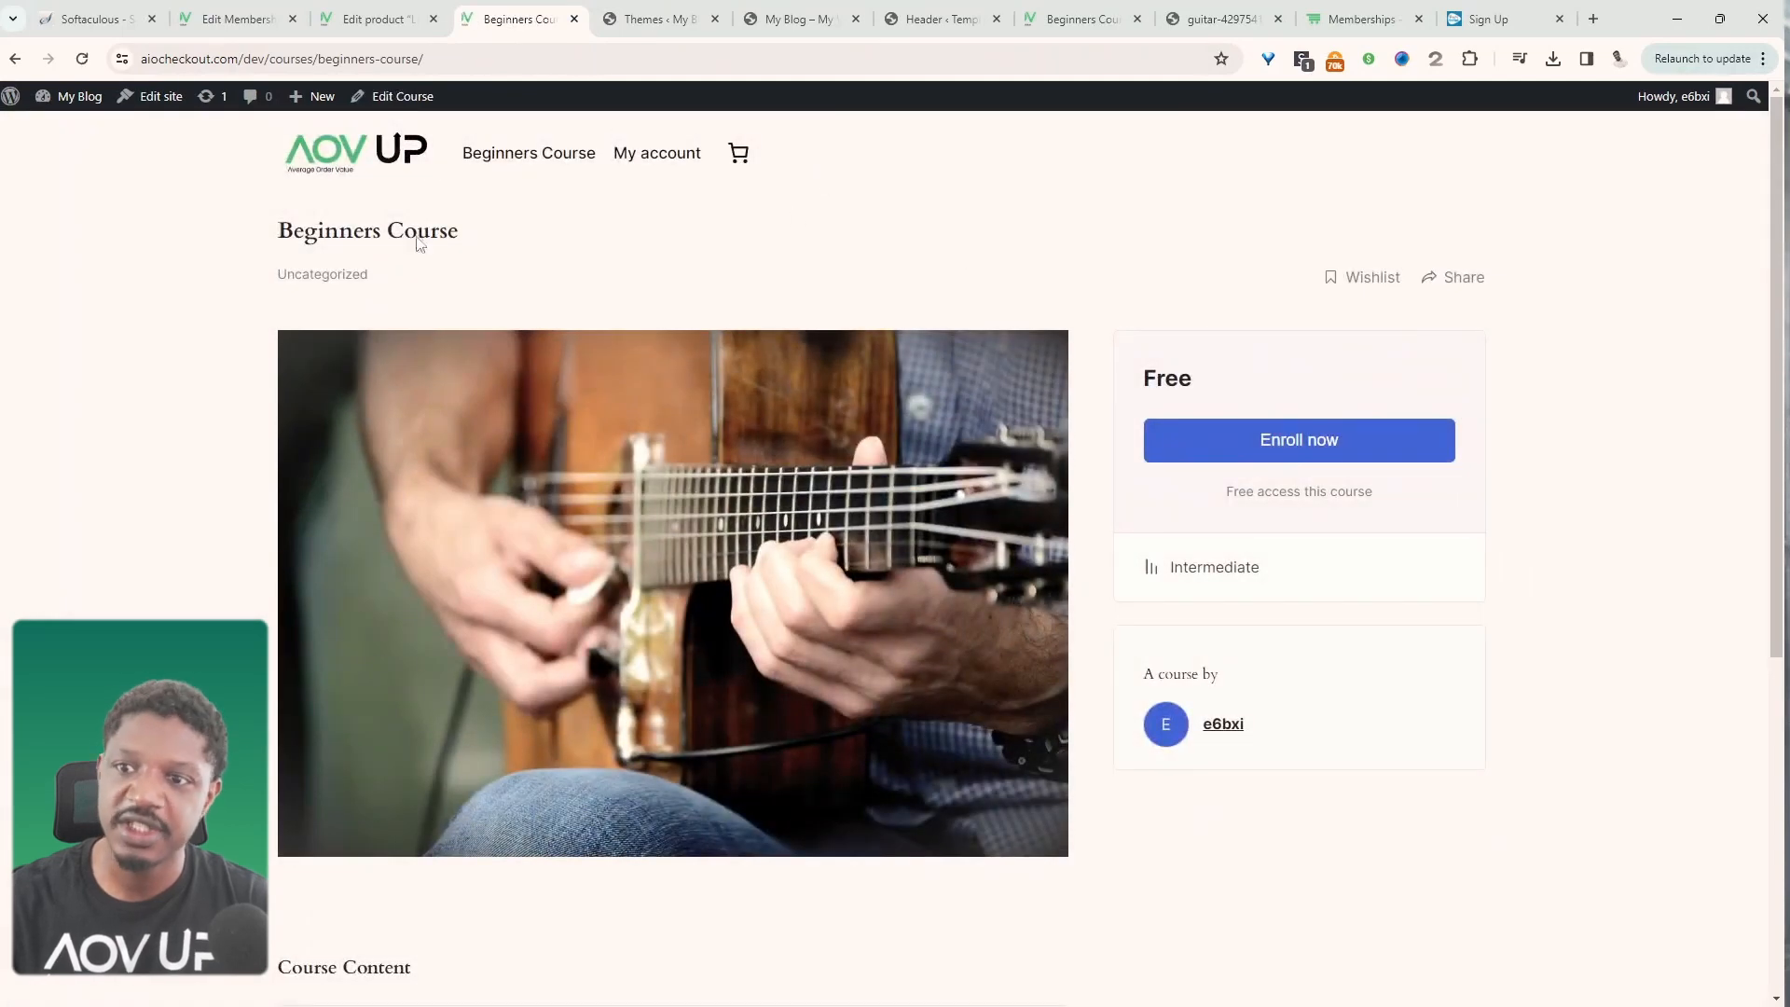
click(422, 60)
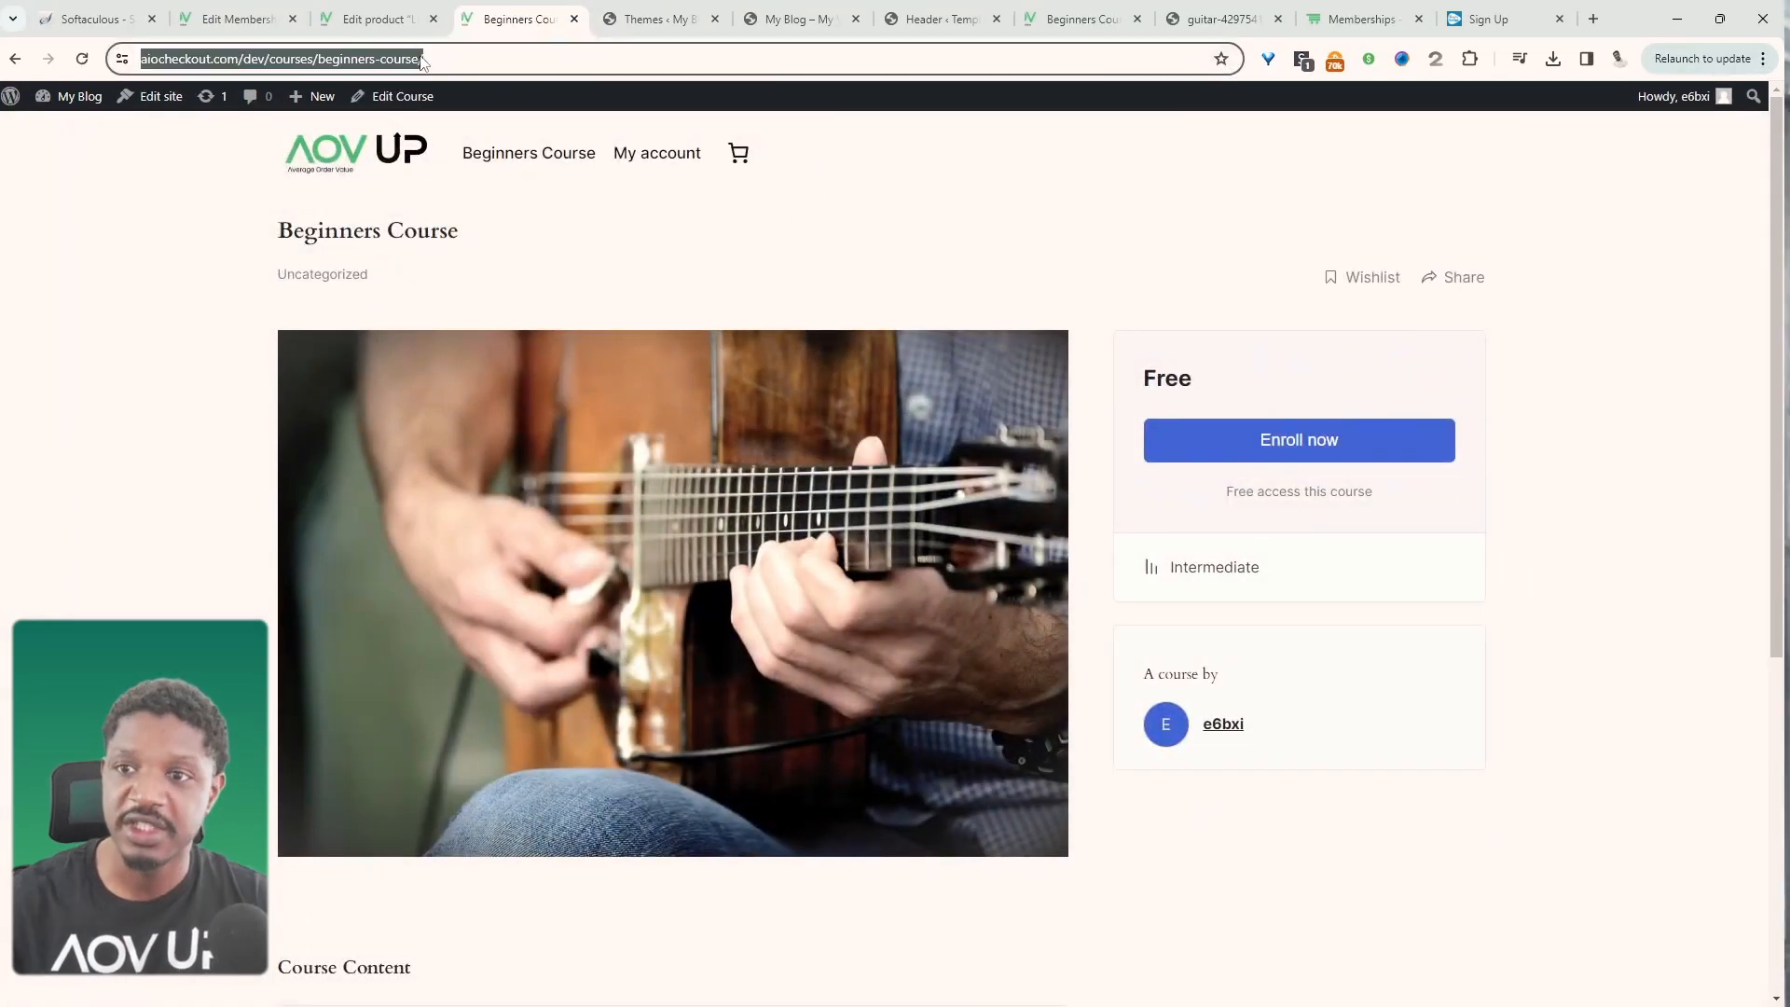
key(ctrl+c)
key(ctrl+shift+n)
key(ctrl+v)
key(Return)
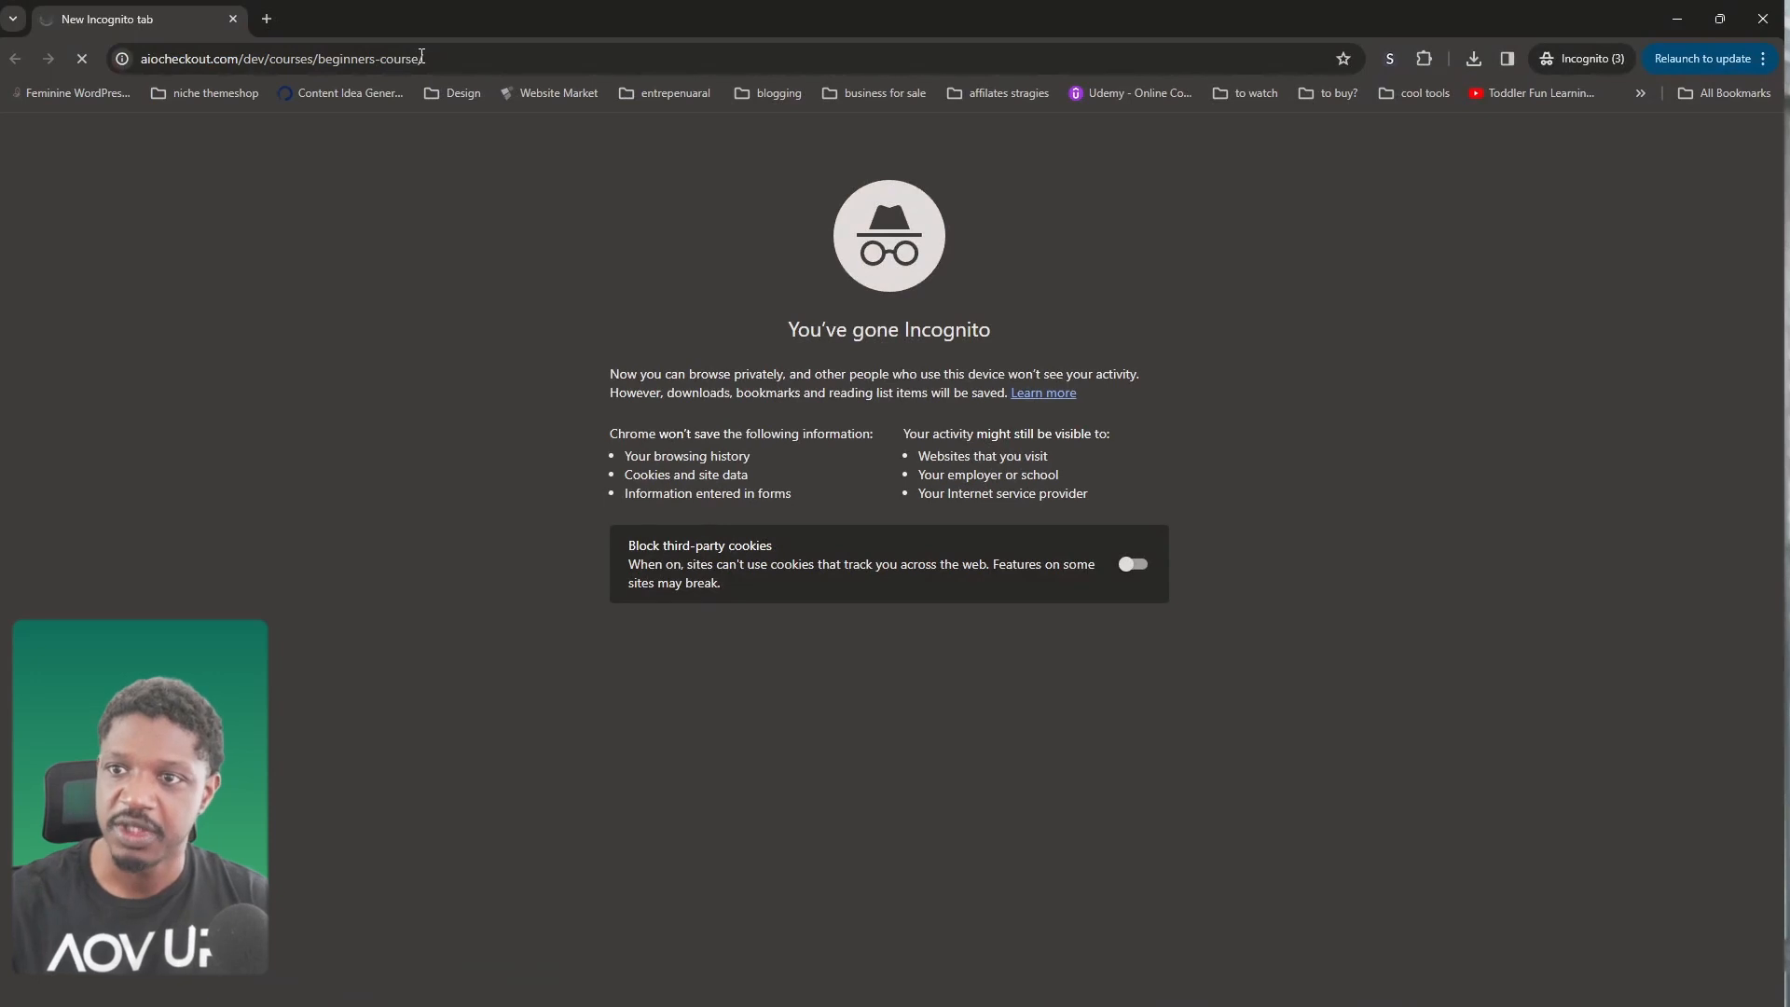
- Examine the Beginners Course page as a logged-out visitor and the Lifetime product page where access is bought
scroll(377, 328, down, 4)
drag(338, 631, 410, 632)
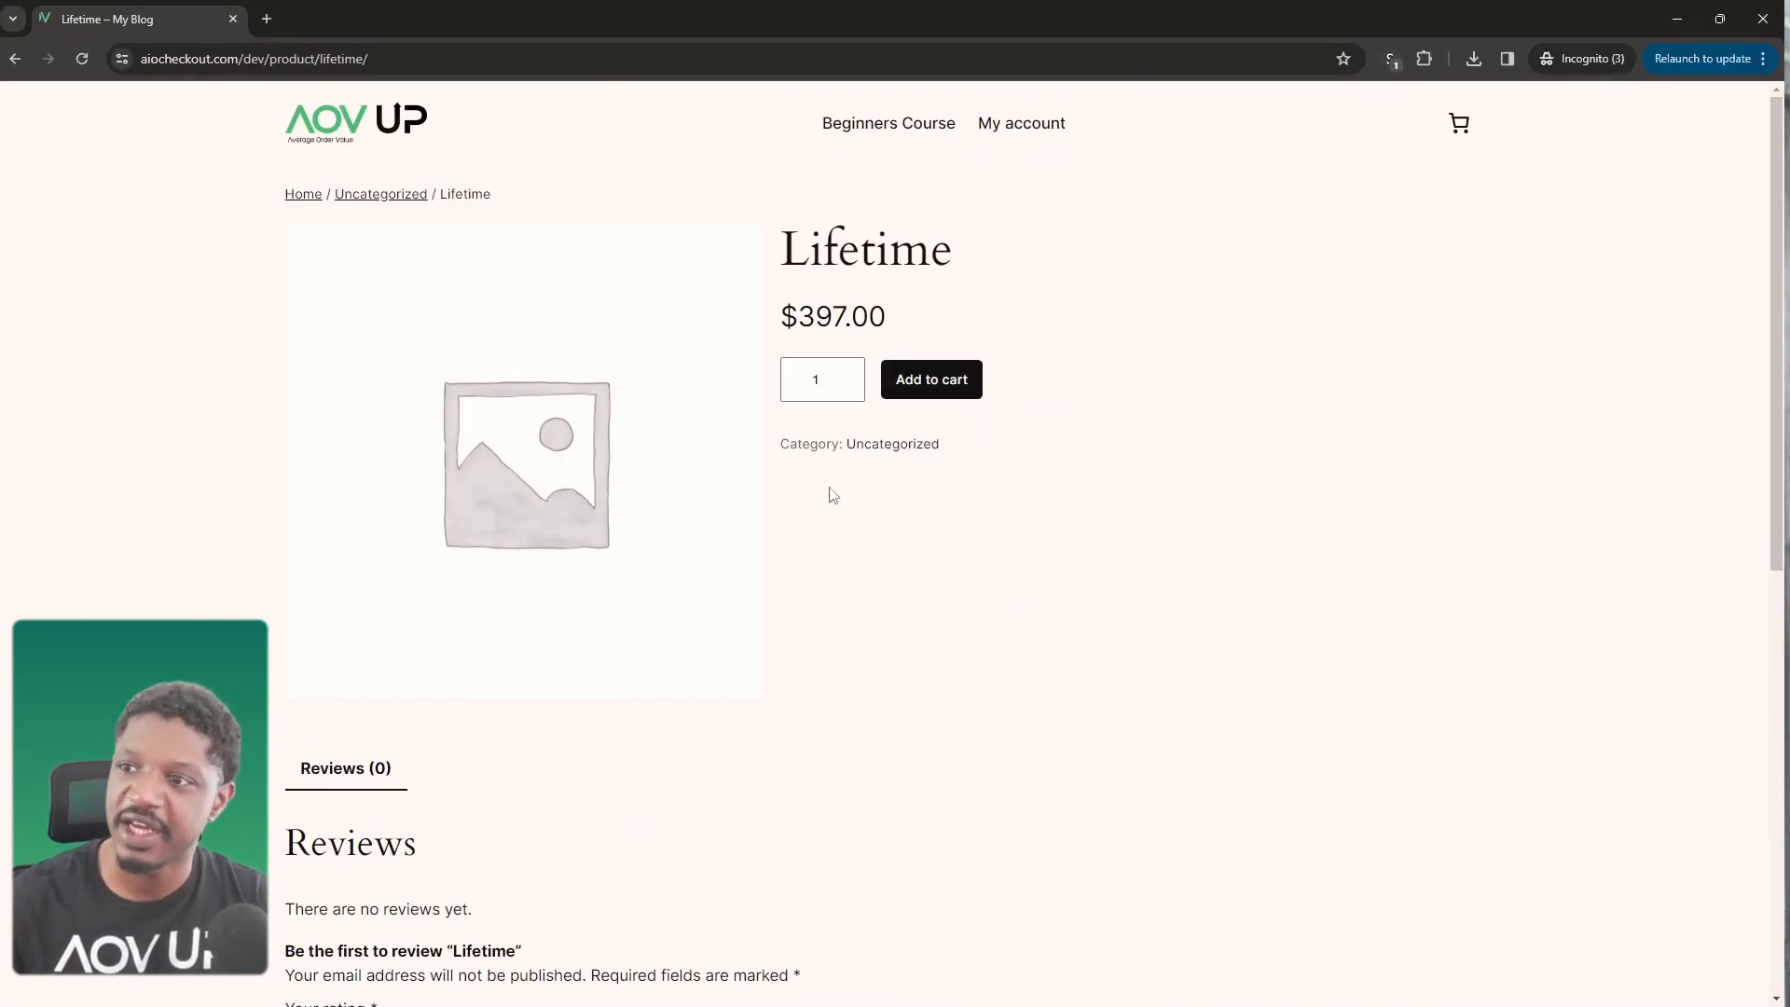
click(1677, 19)
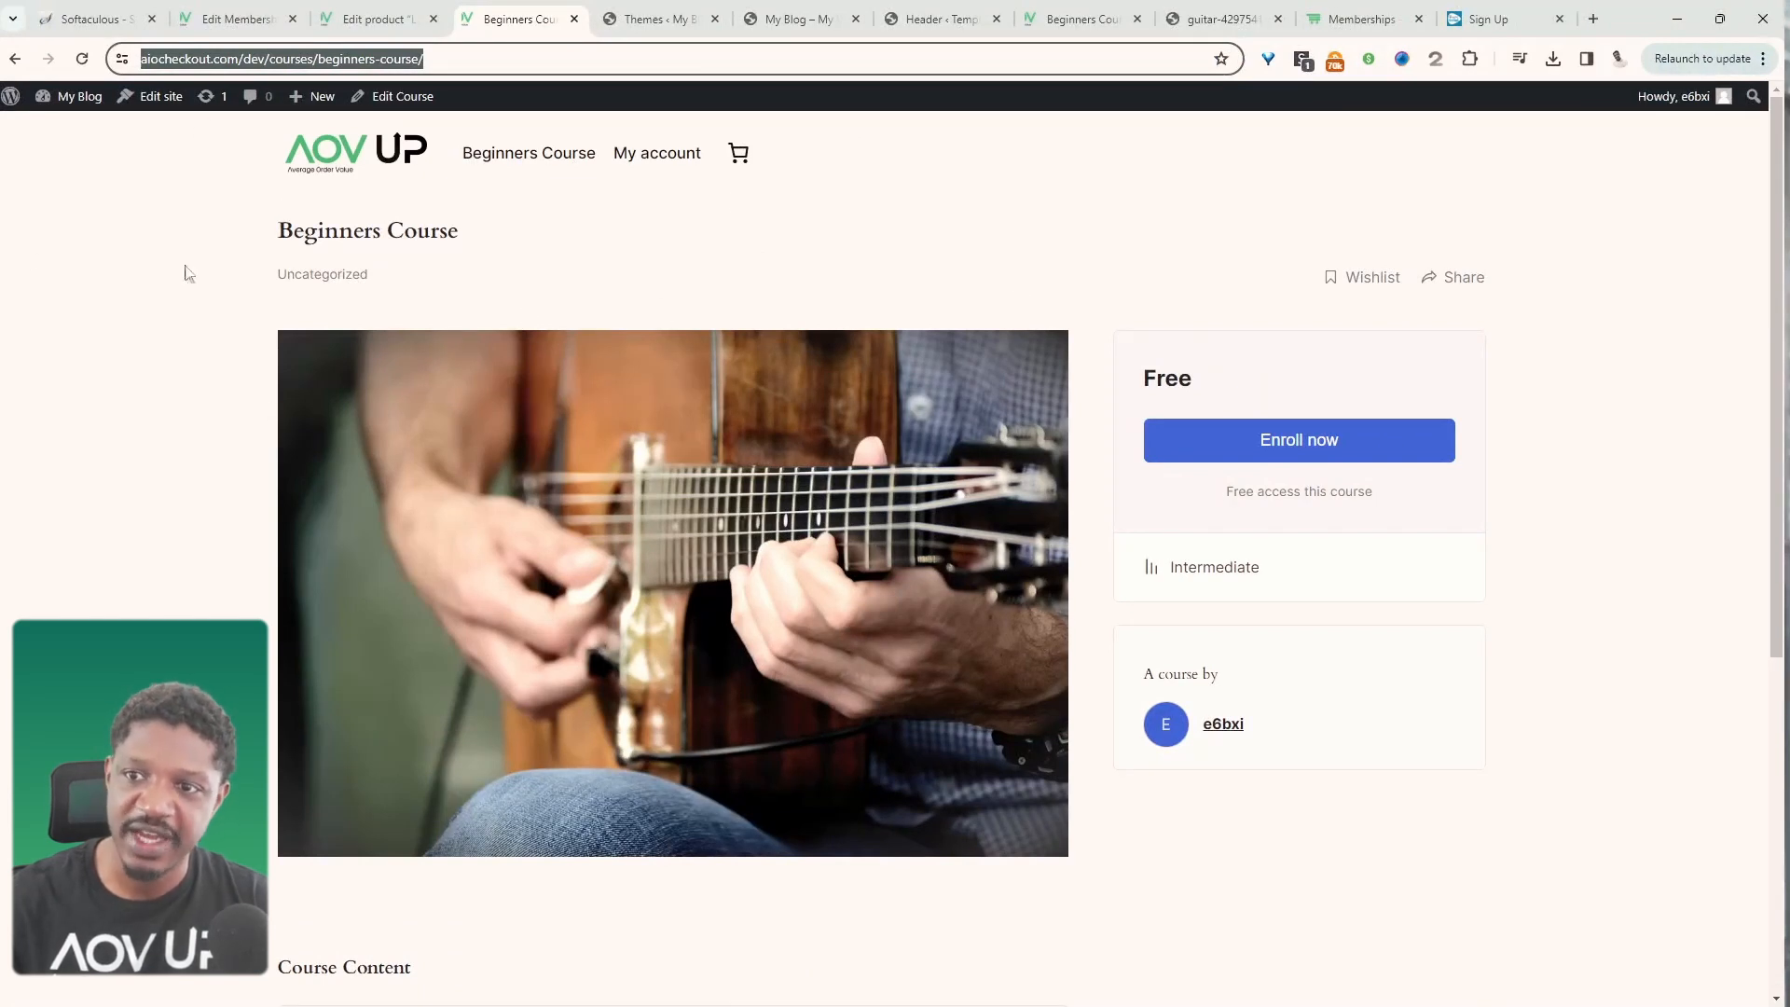
- Create a new page titled Downloadables, fill it with the art gallery overview pattern, and publish it
mouse_move(317, 100)
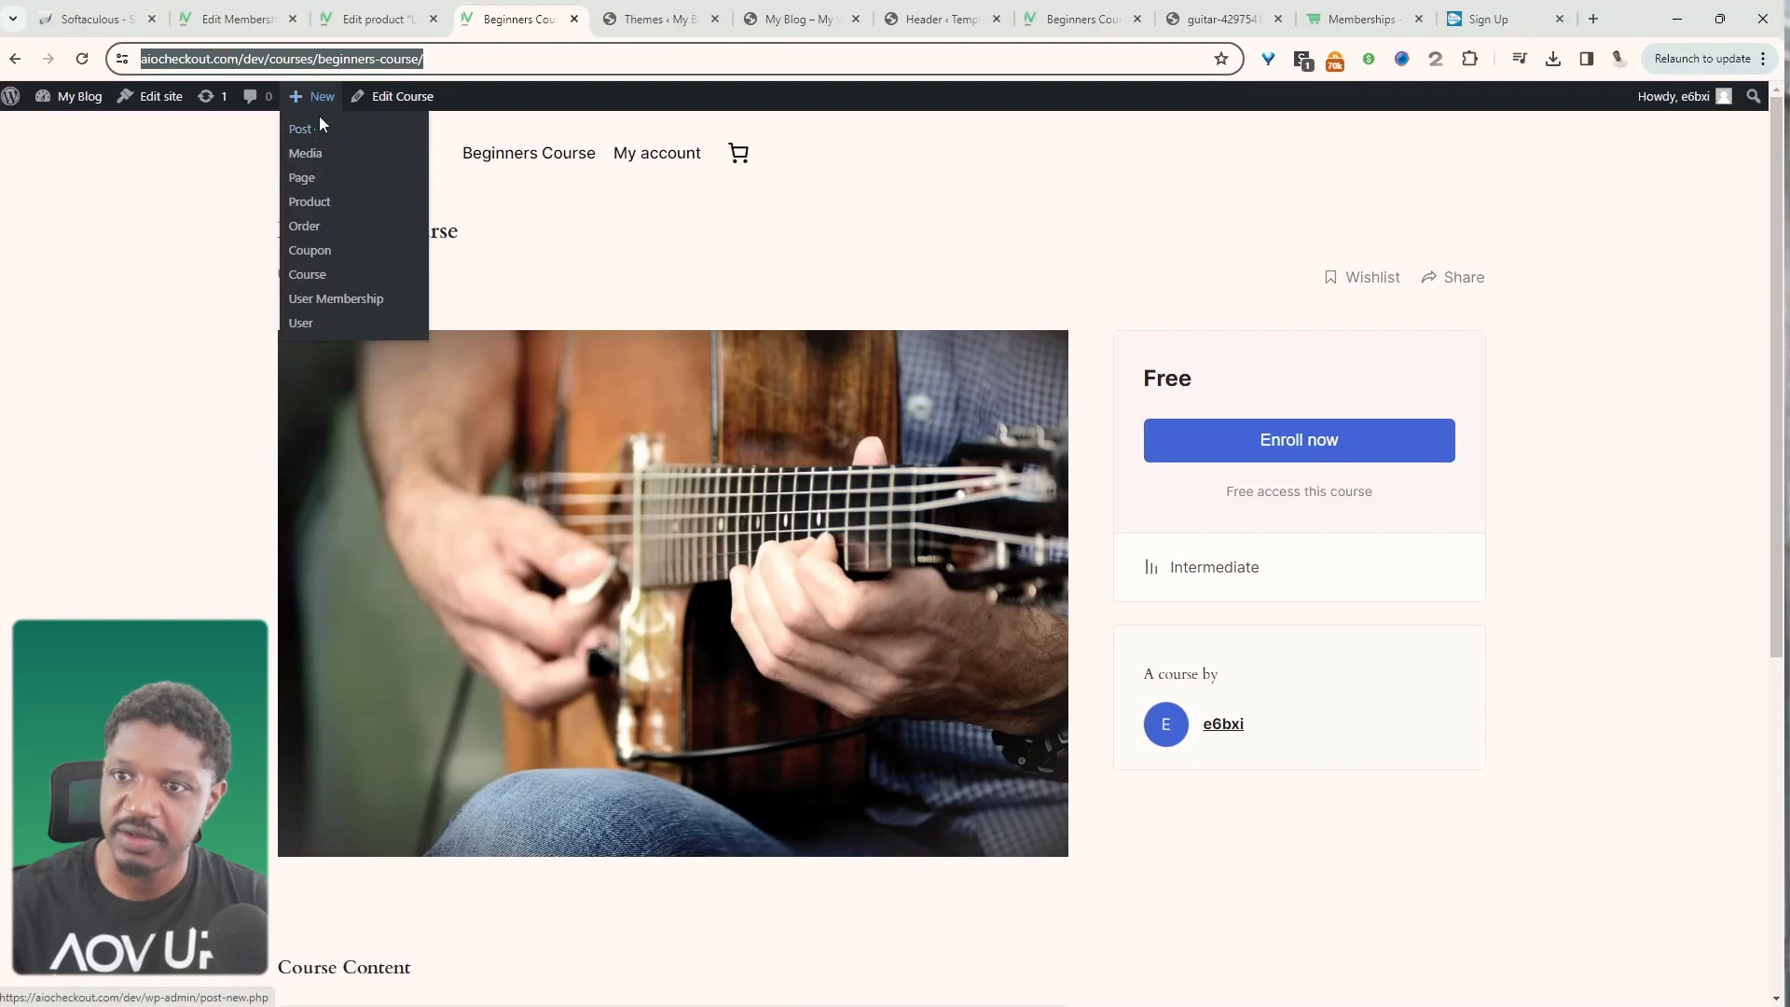
middle_click(306, 153)
click(586, 13)
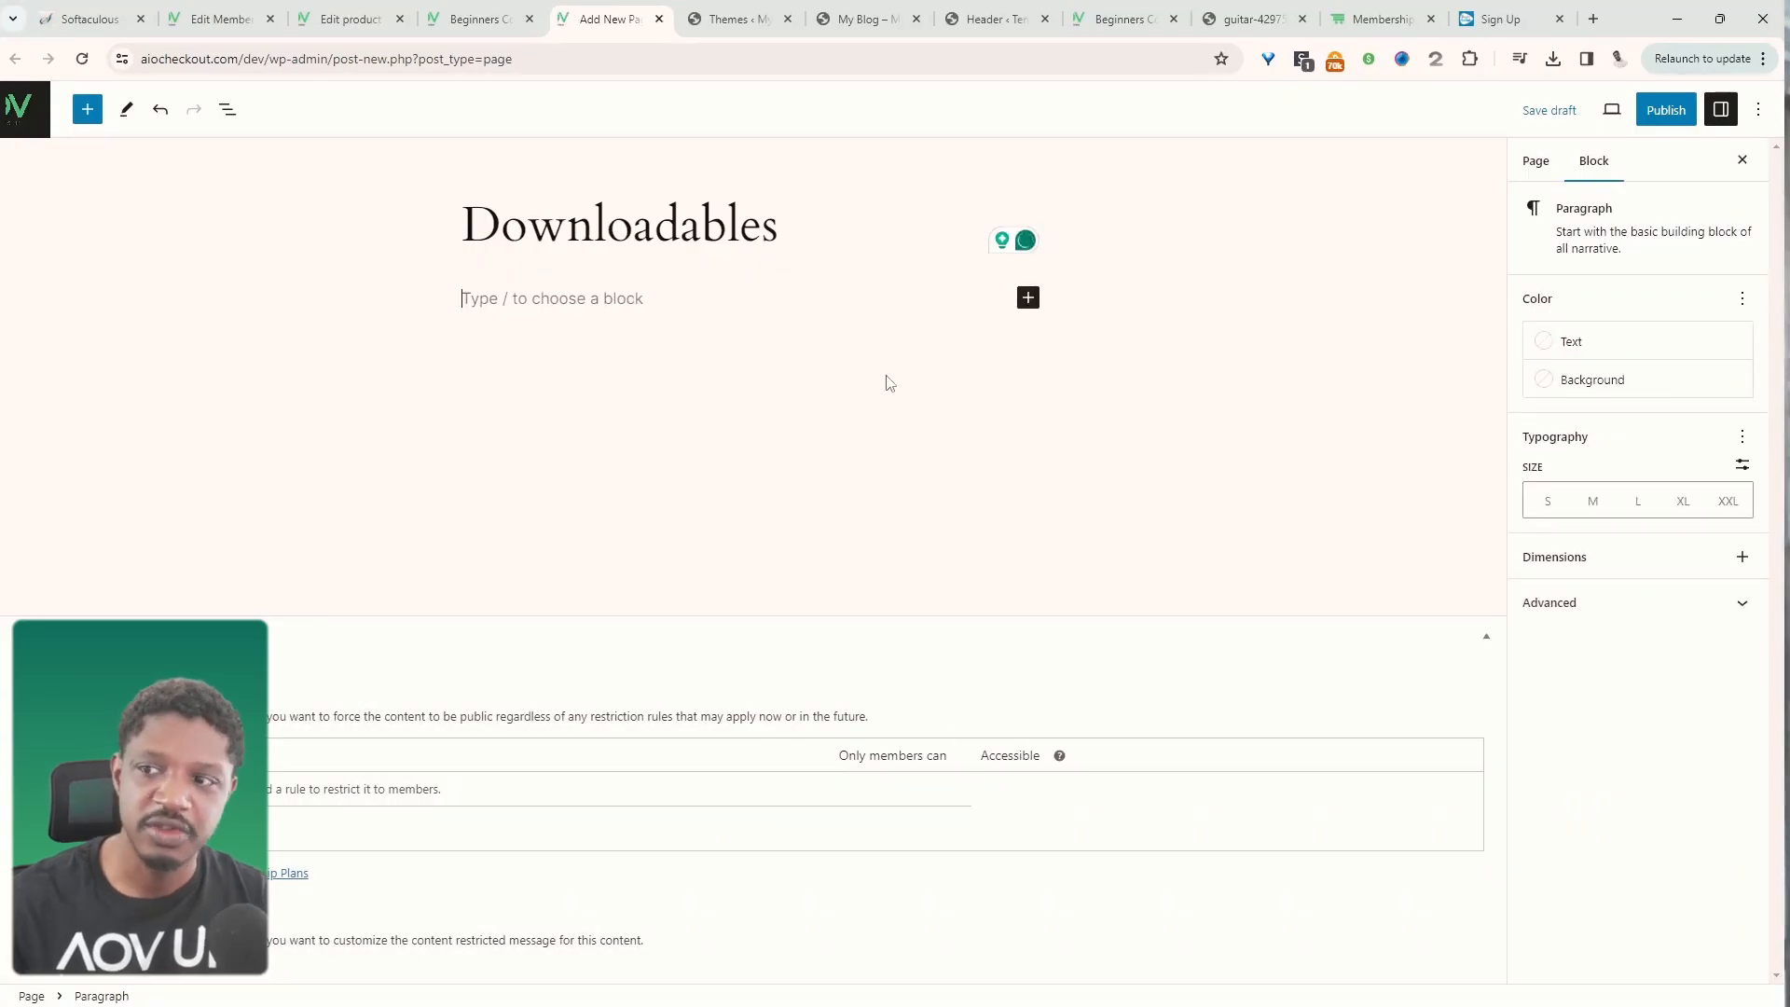
click(1030, 297)
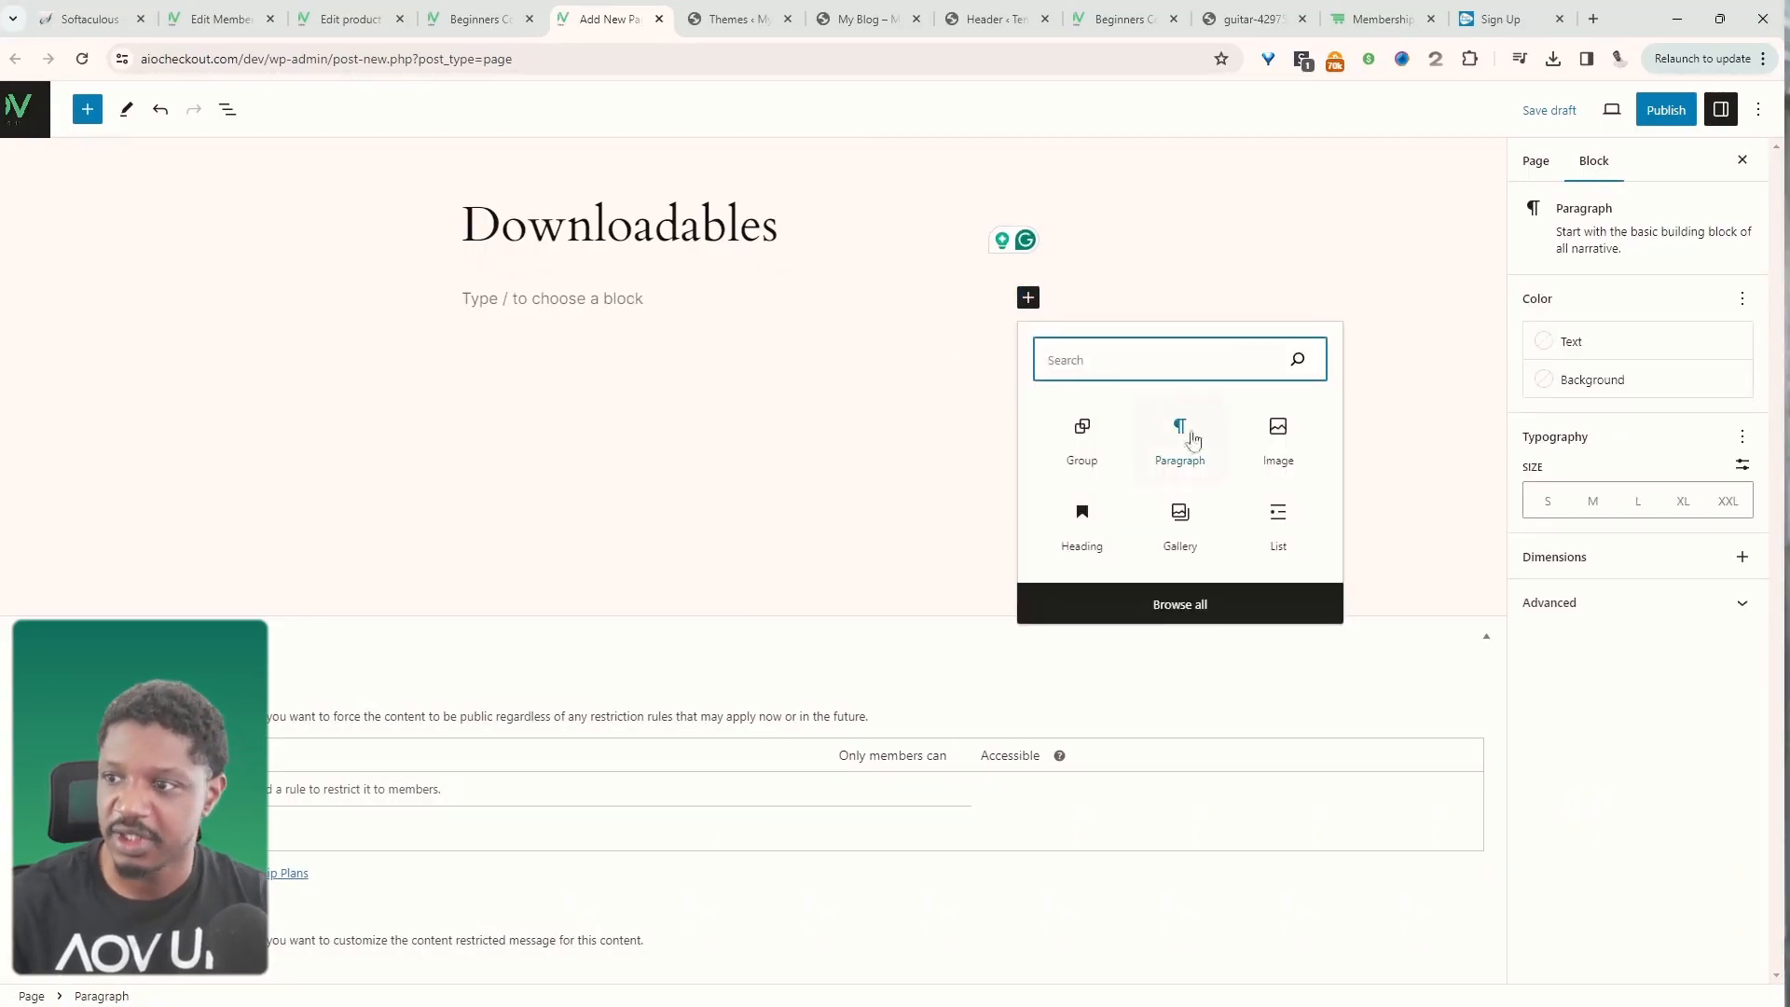
click(1201, 605)
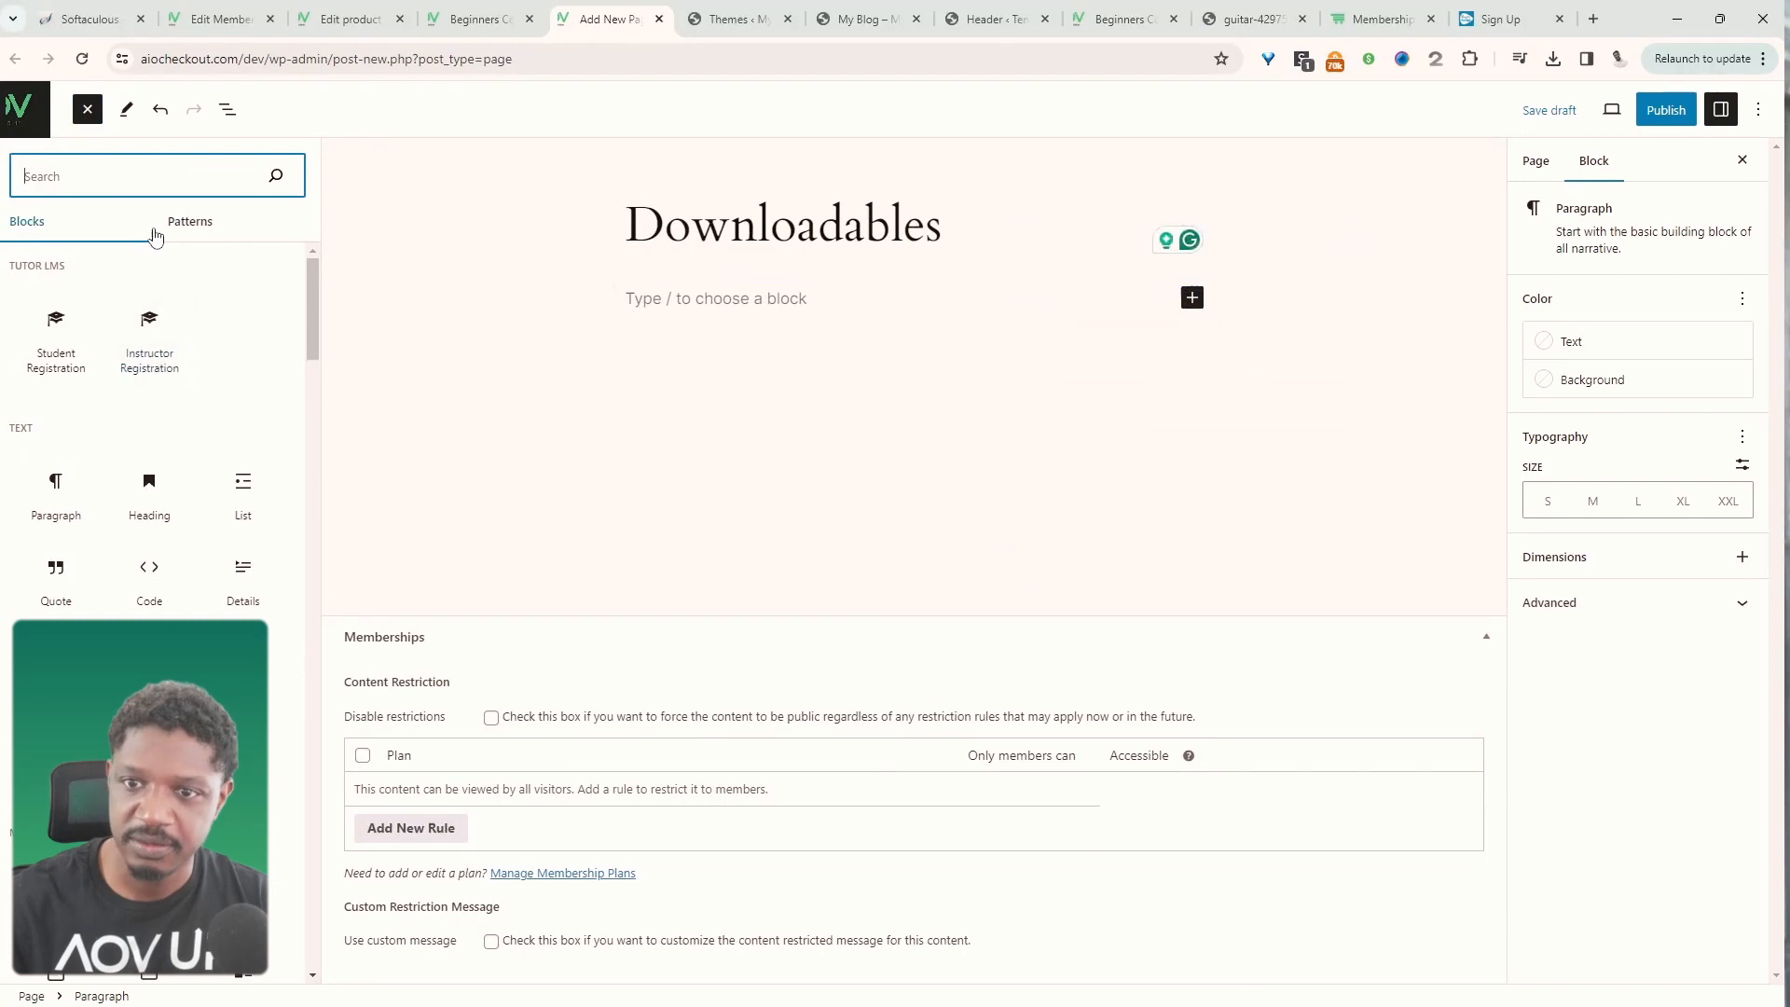
click(187, 222)
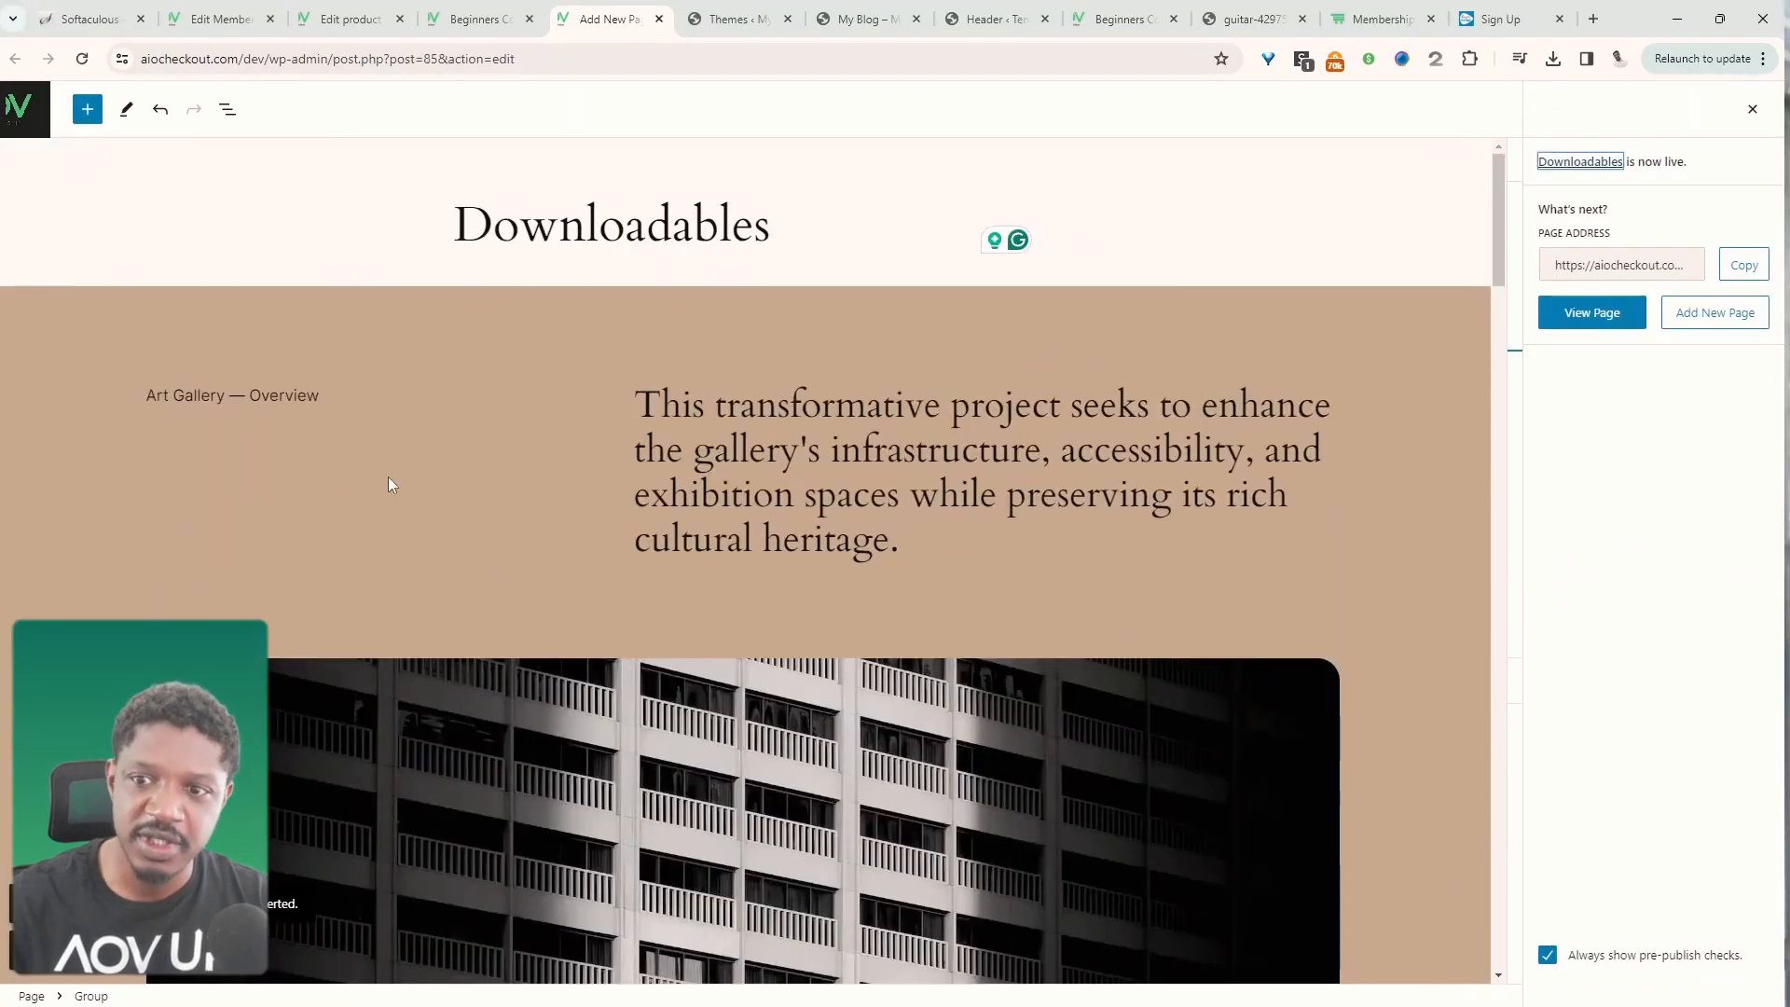
- In the Lifetime Plan, add a second rule of type Pages that restricts the Downloadables page to members
drag(772, 226, 408, 267)
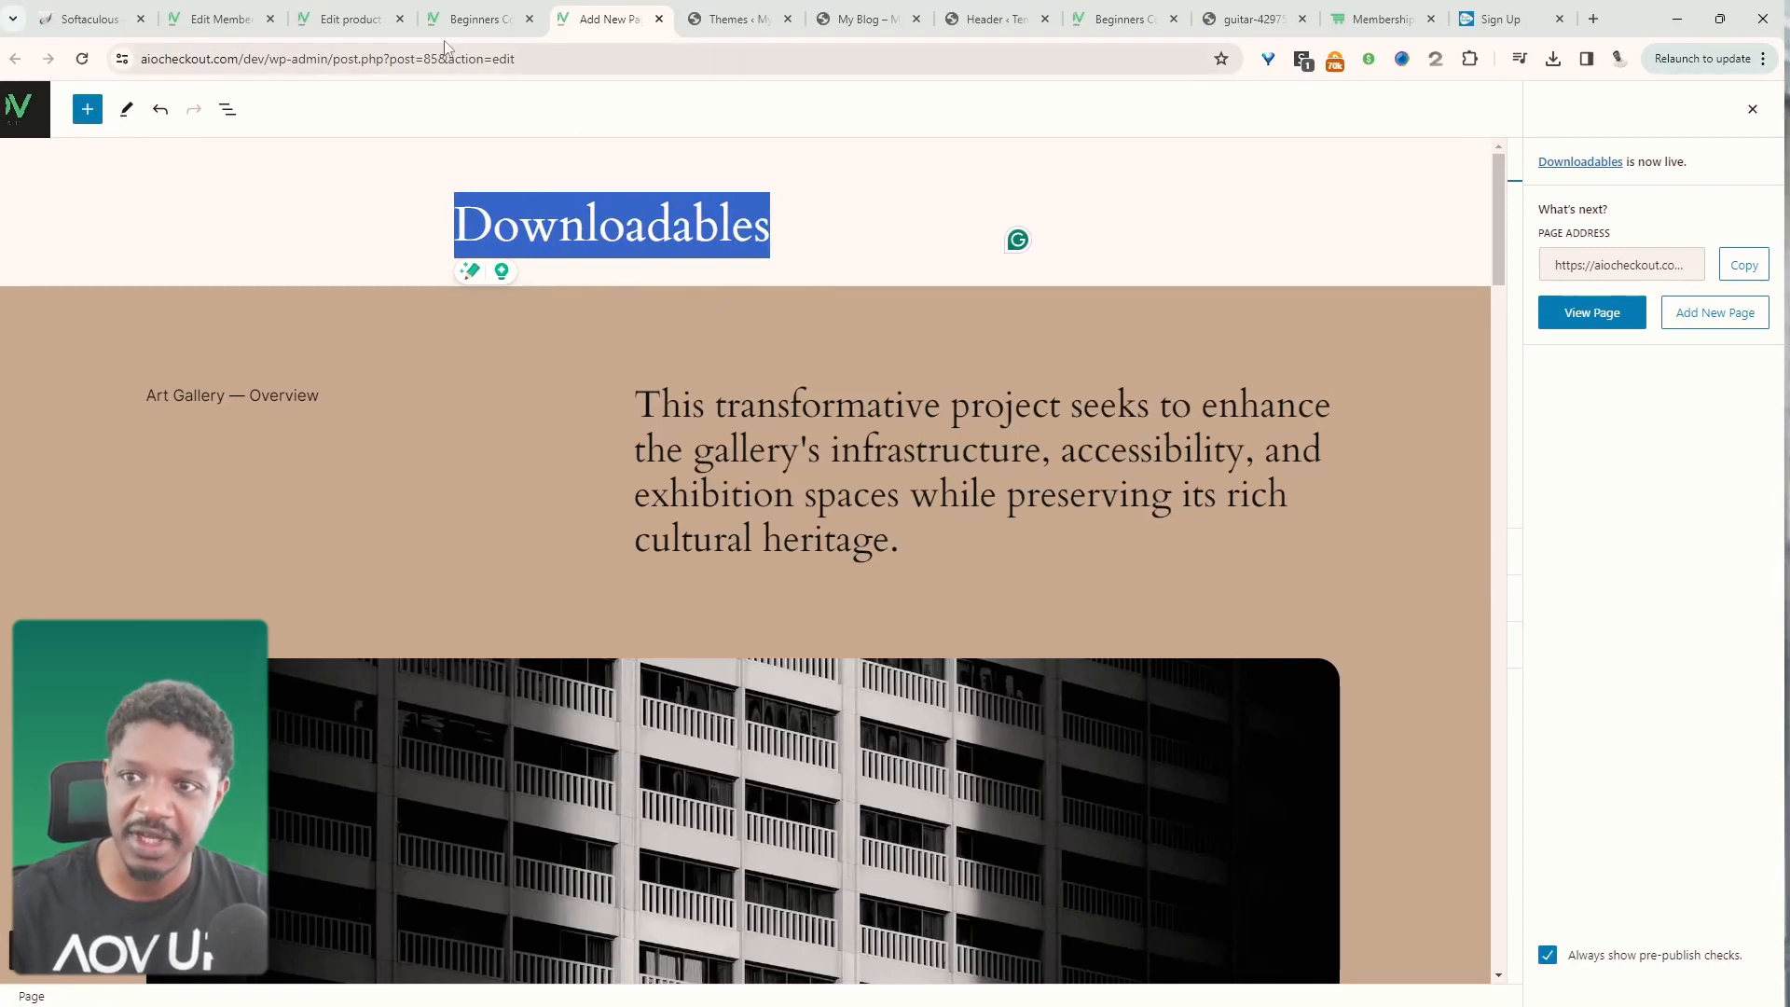
click(221, 19)
scroll(737, 708, down, 12)
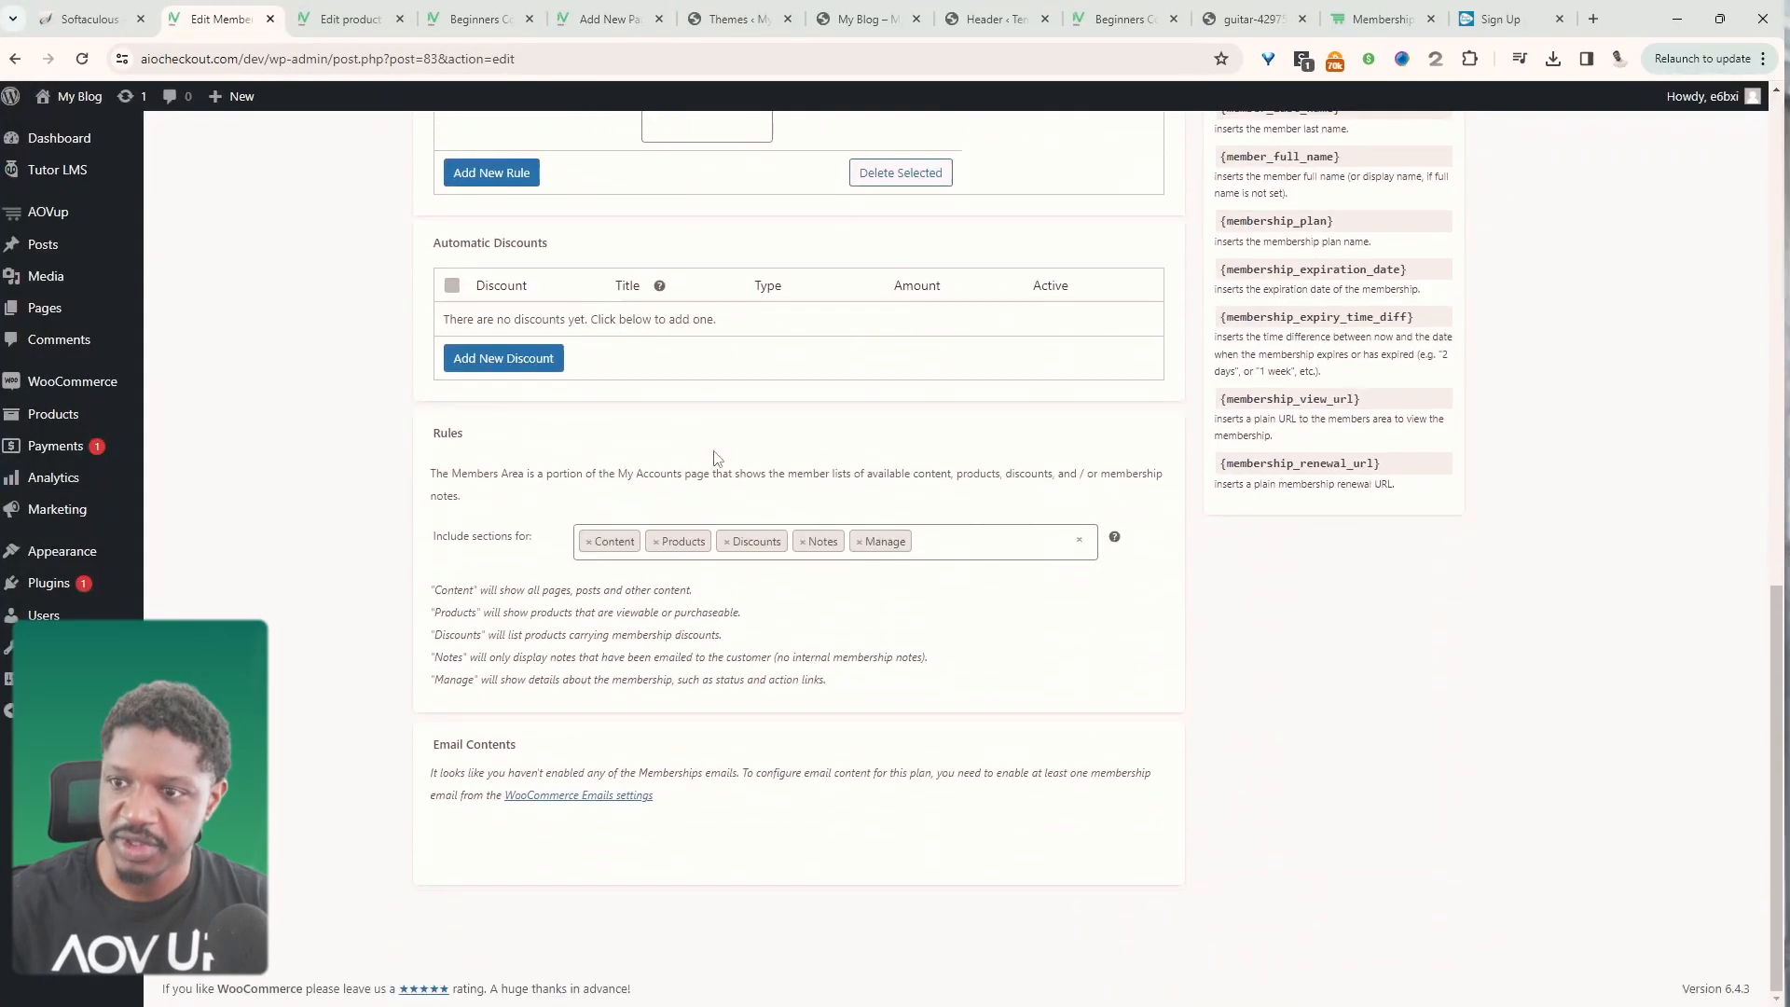
scroll(717, 459, up, 4)
click(503, 489)
click(527, 493)
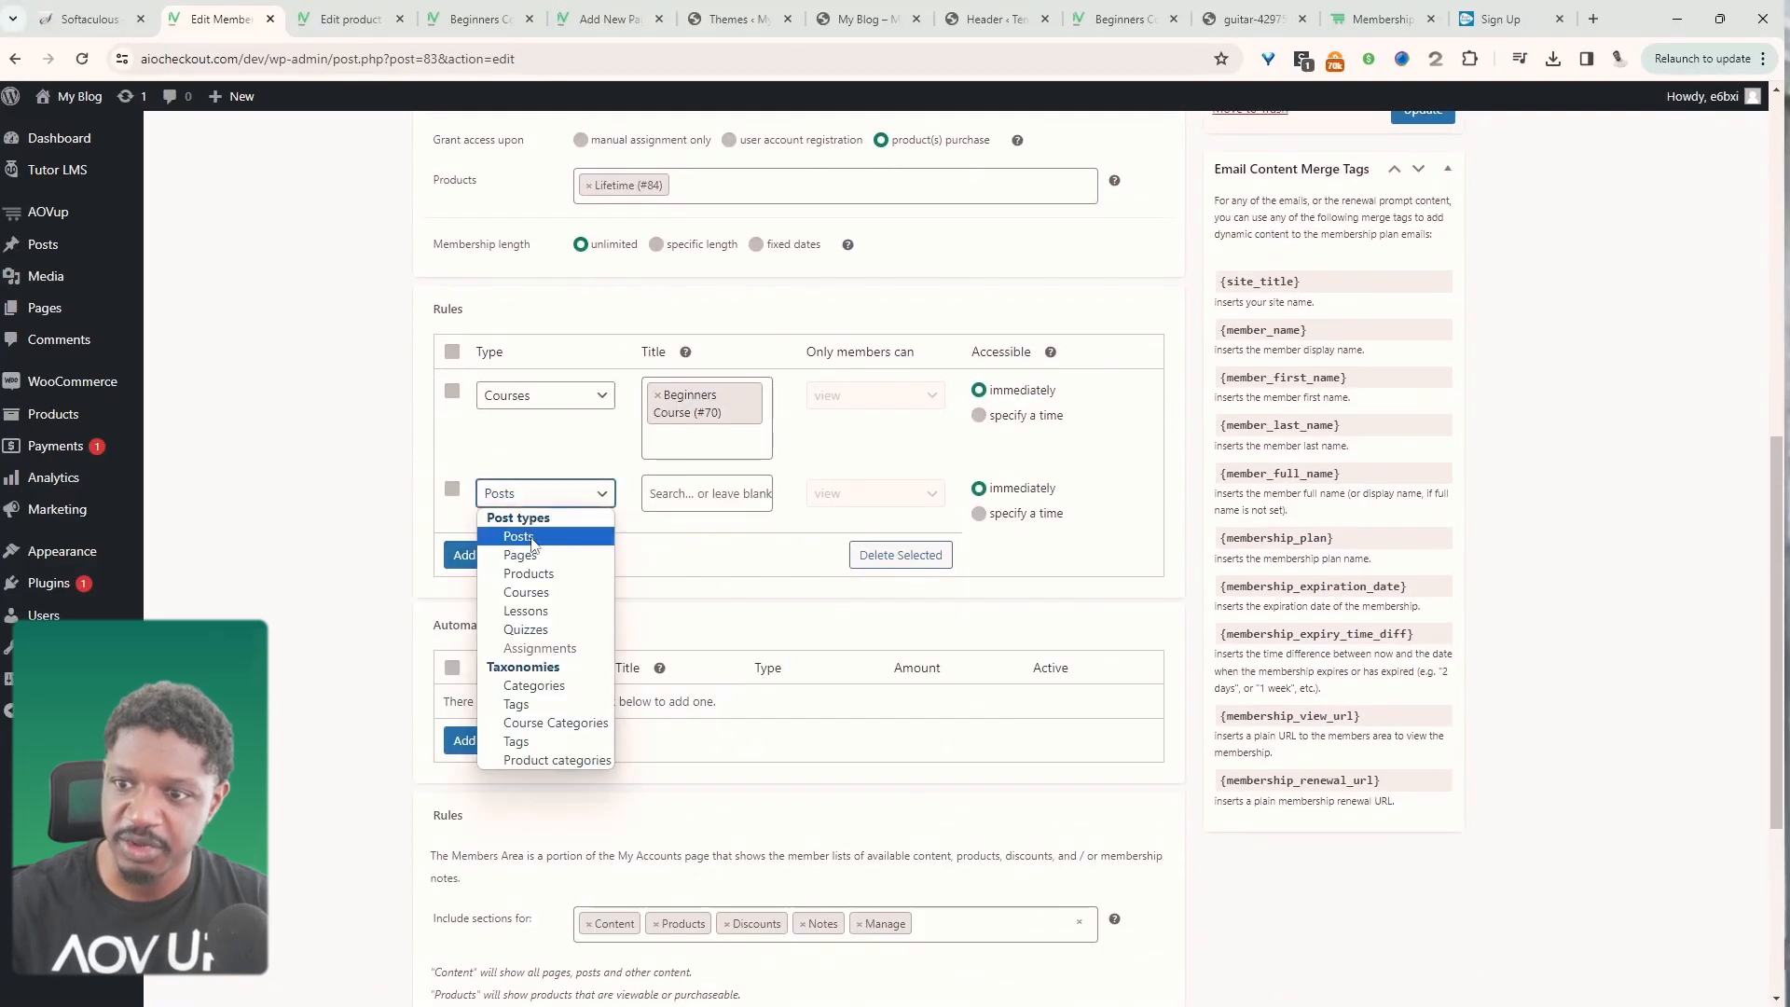
click(522, 555)
click(697, 505)
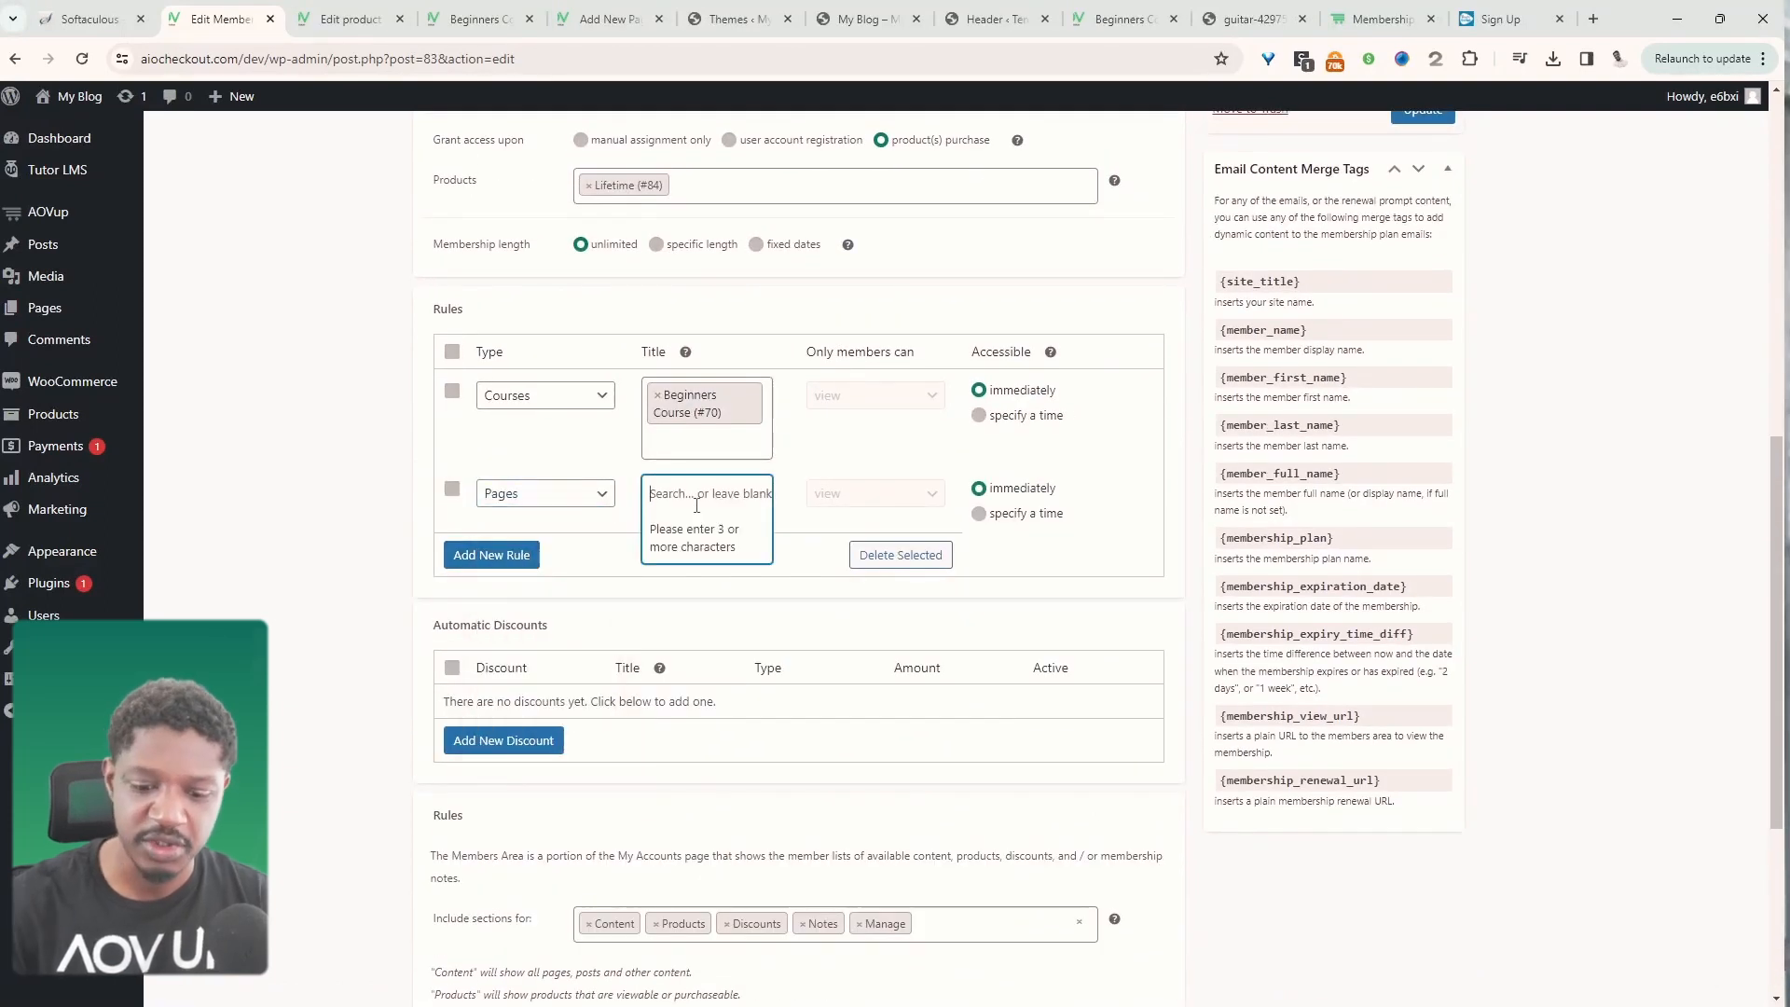
text(down)
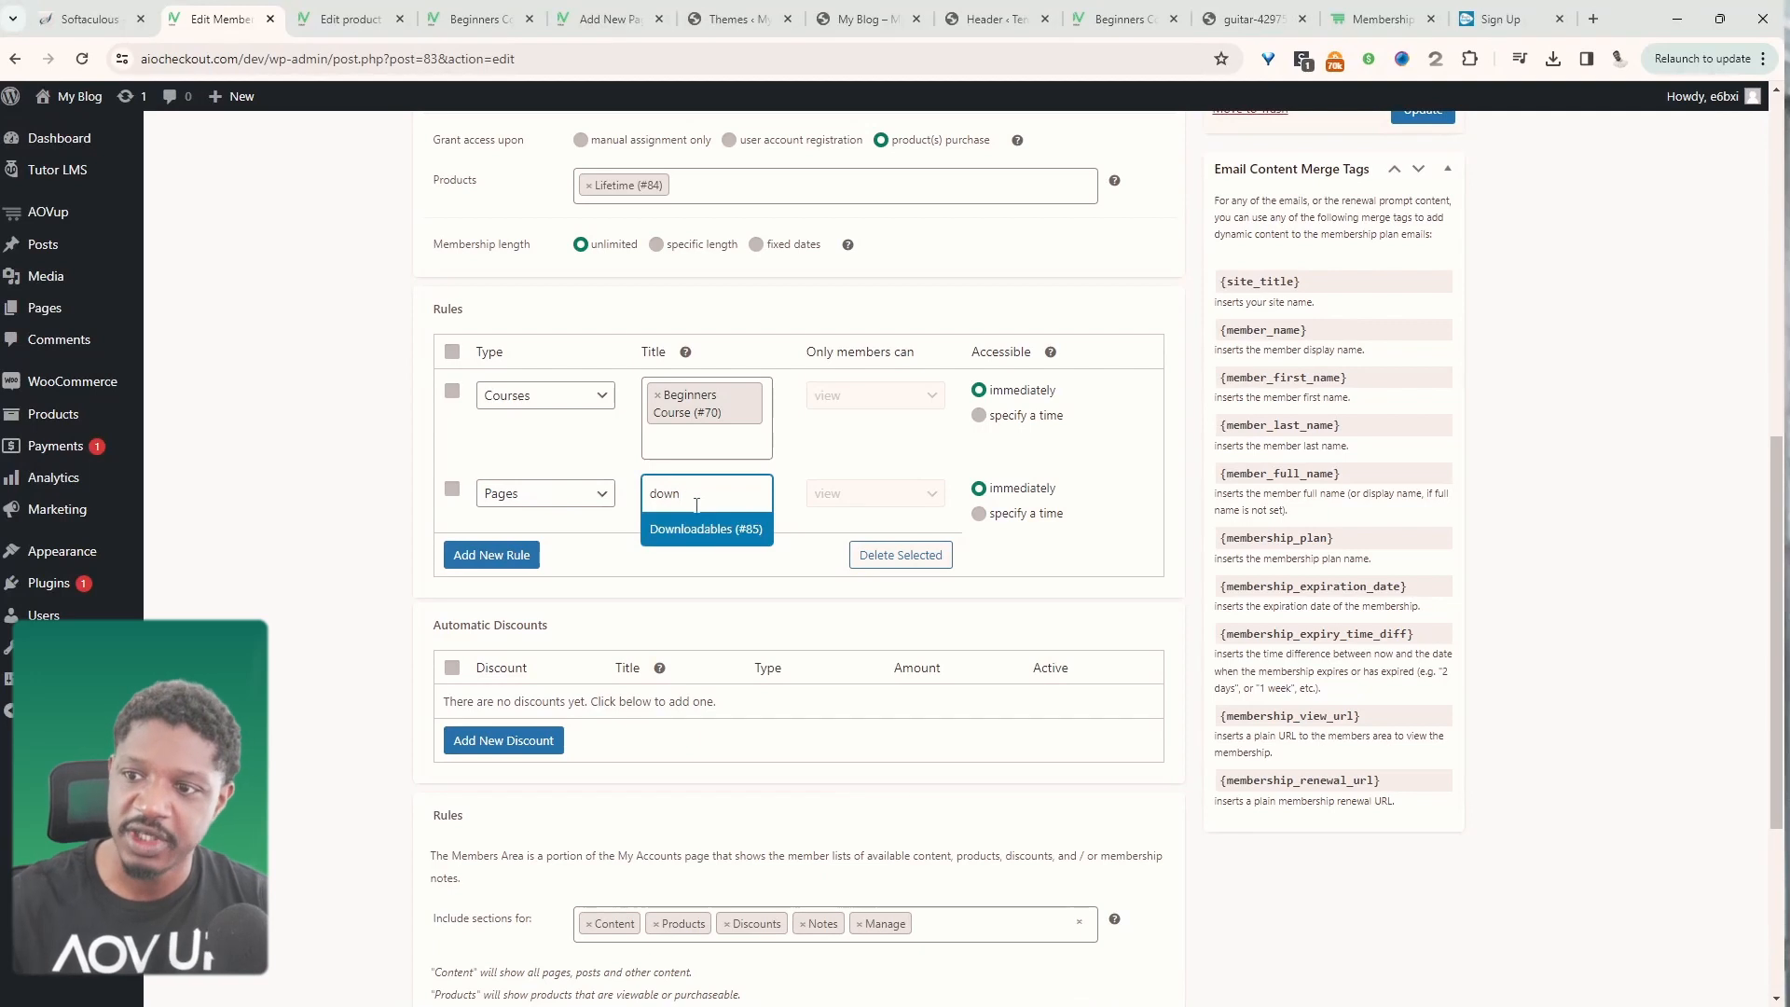
click(701, 530)
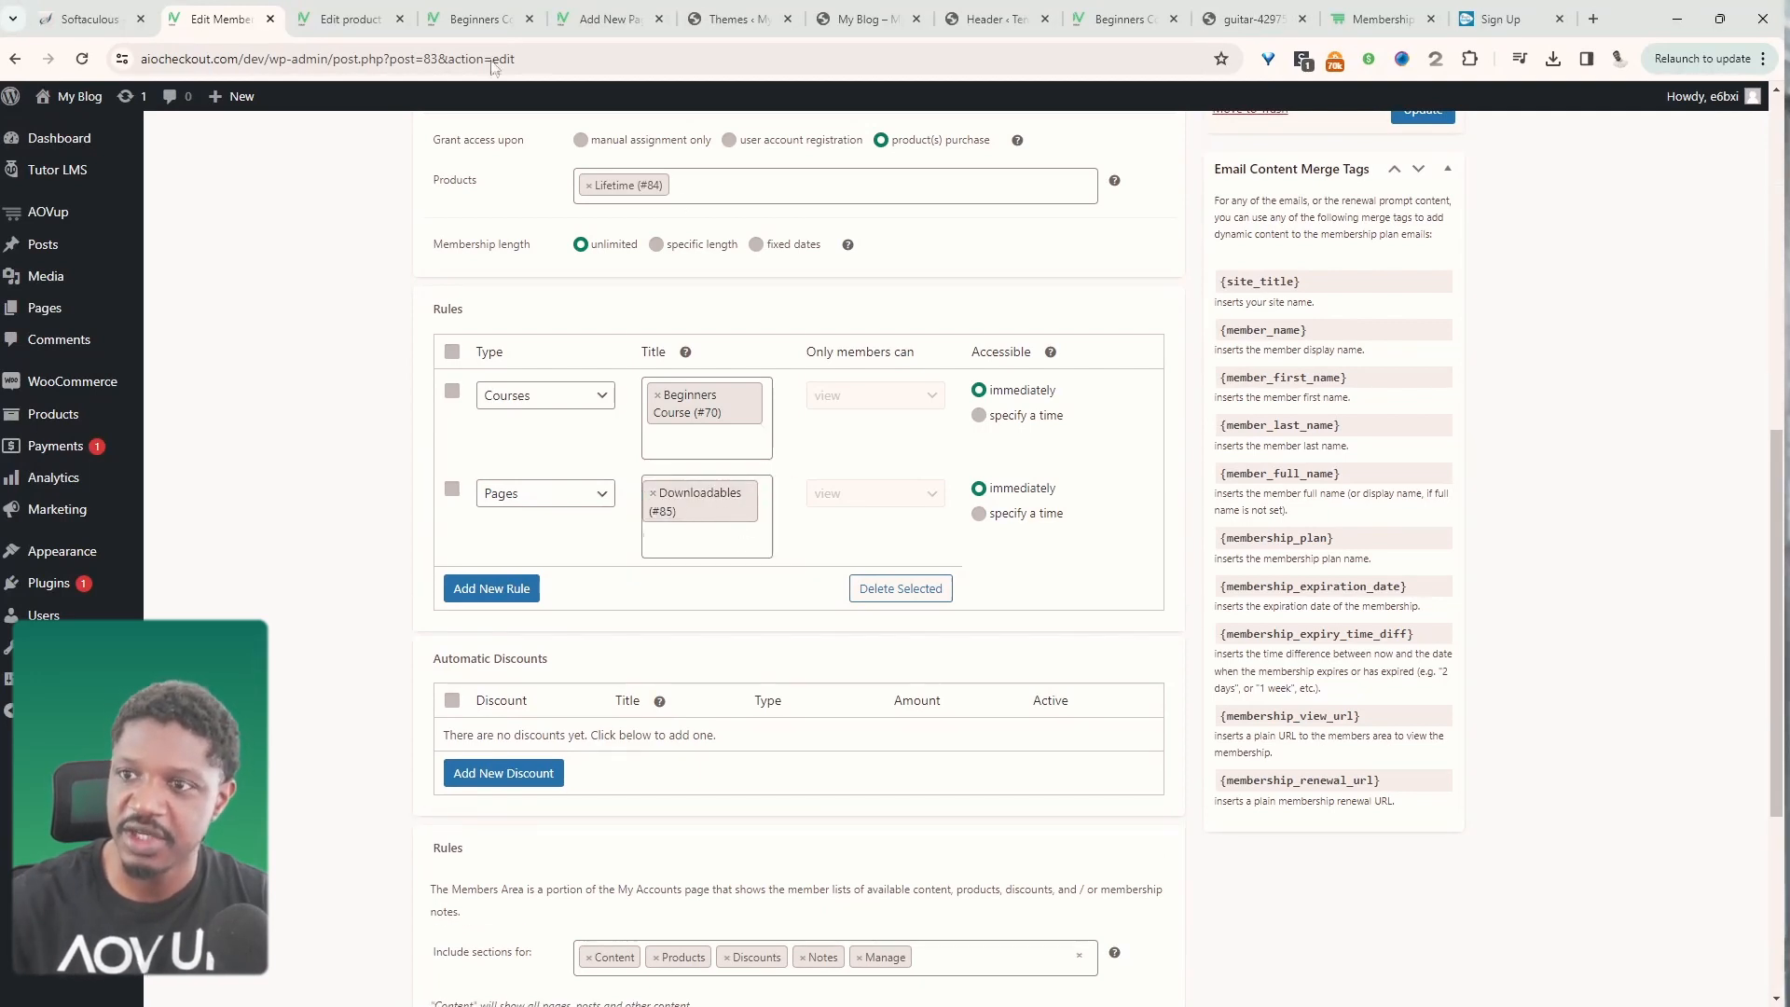
- Add a content restriction rule row on the Downloadables page and examine its plan and member permission options
click(609, 20)
scroll(733, 427, down, 3)
scroll(729, 513, down, 15)
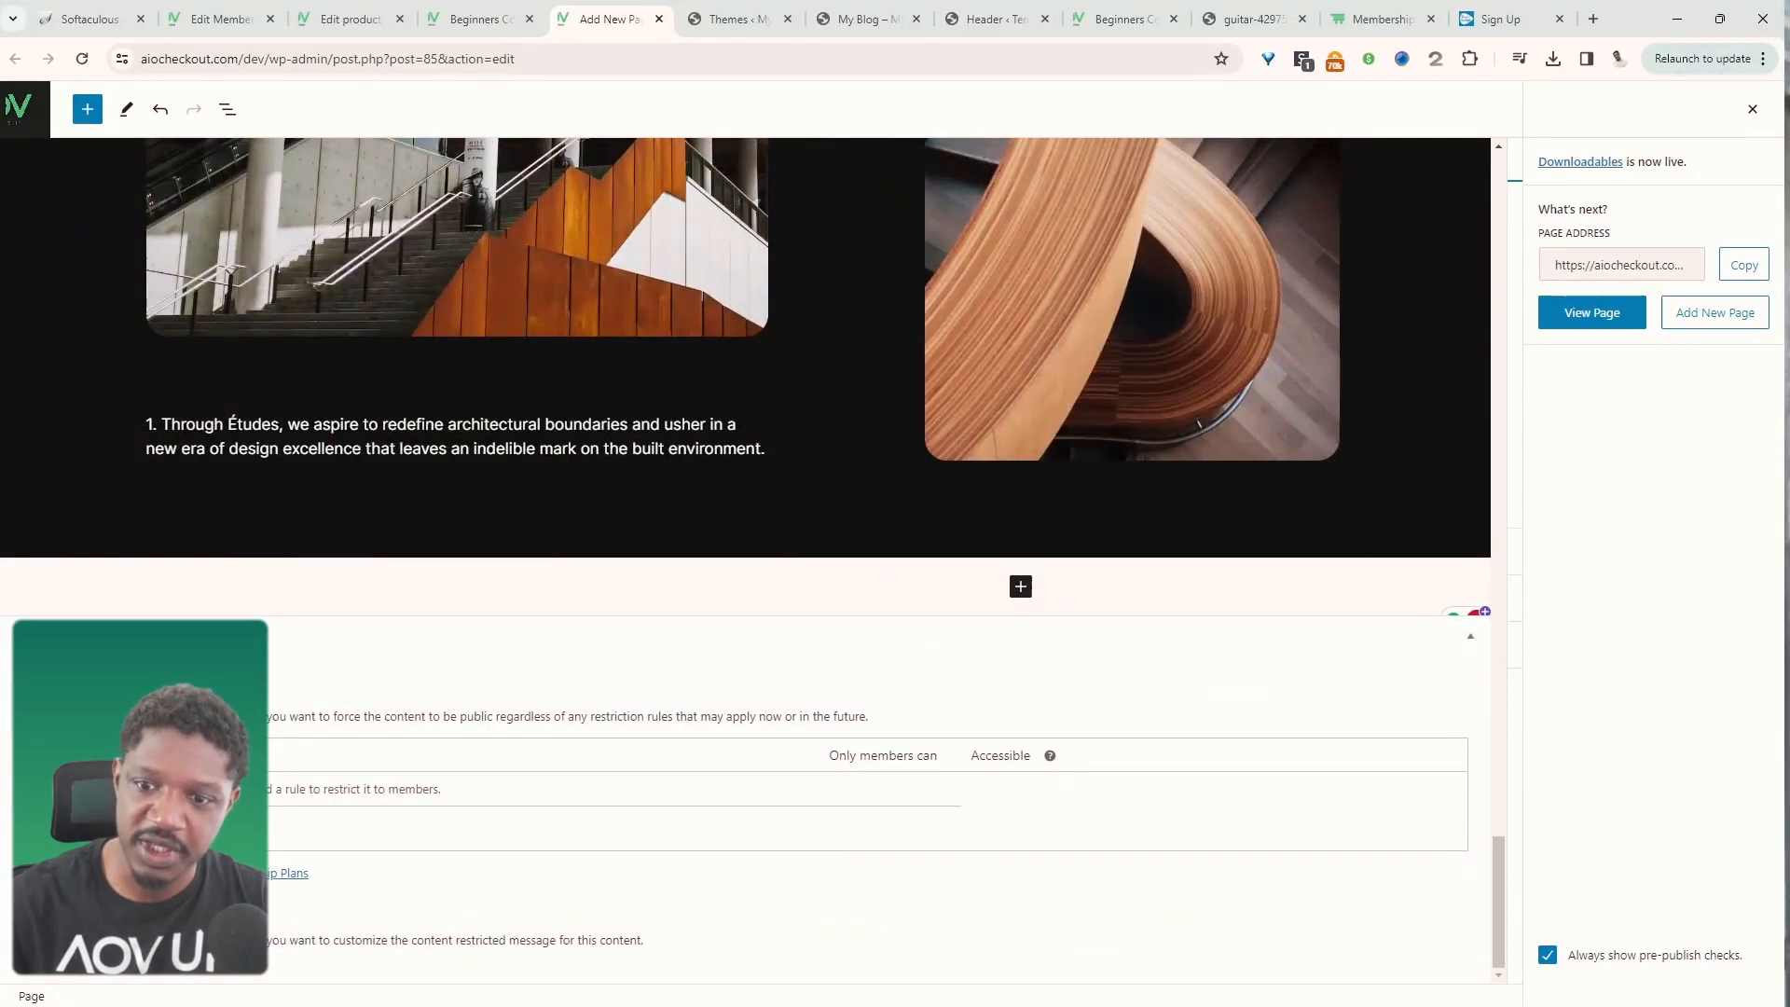
click(76, 828)
click(401, 799)
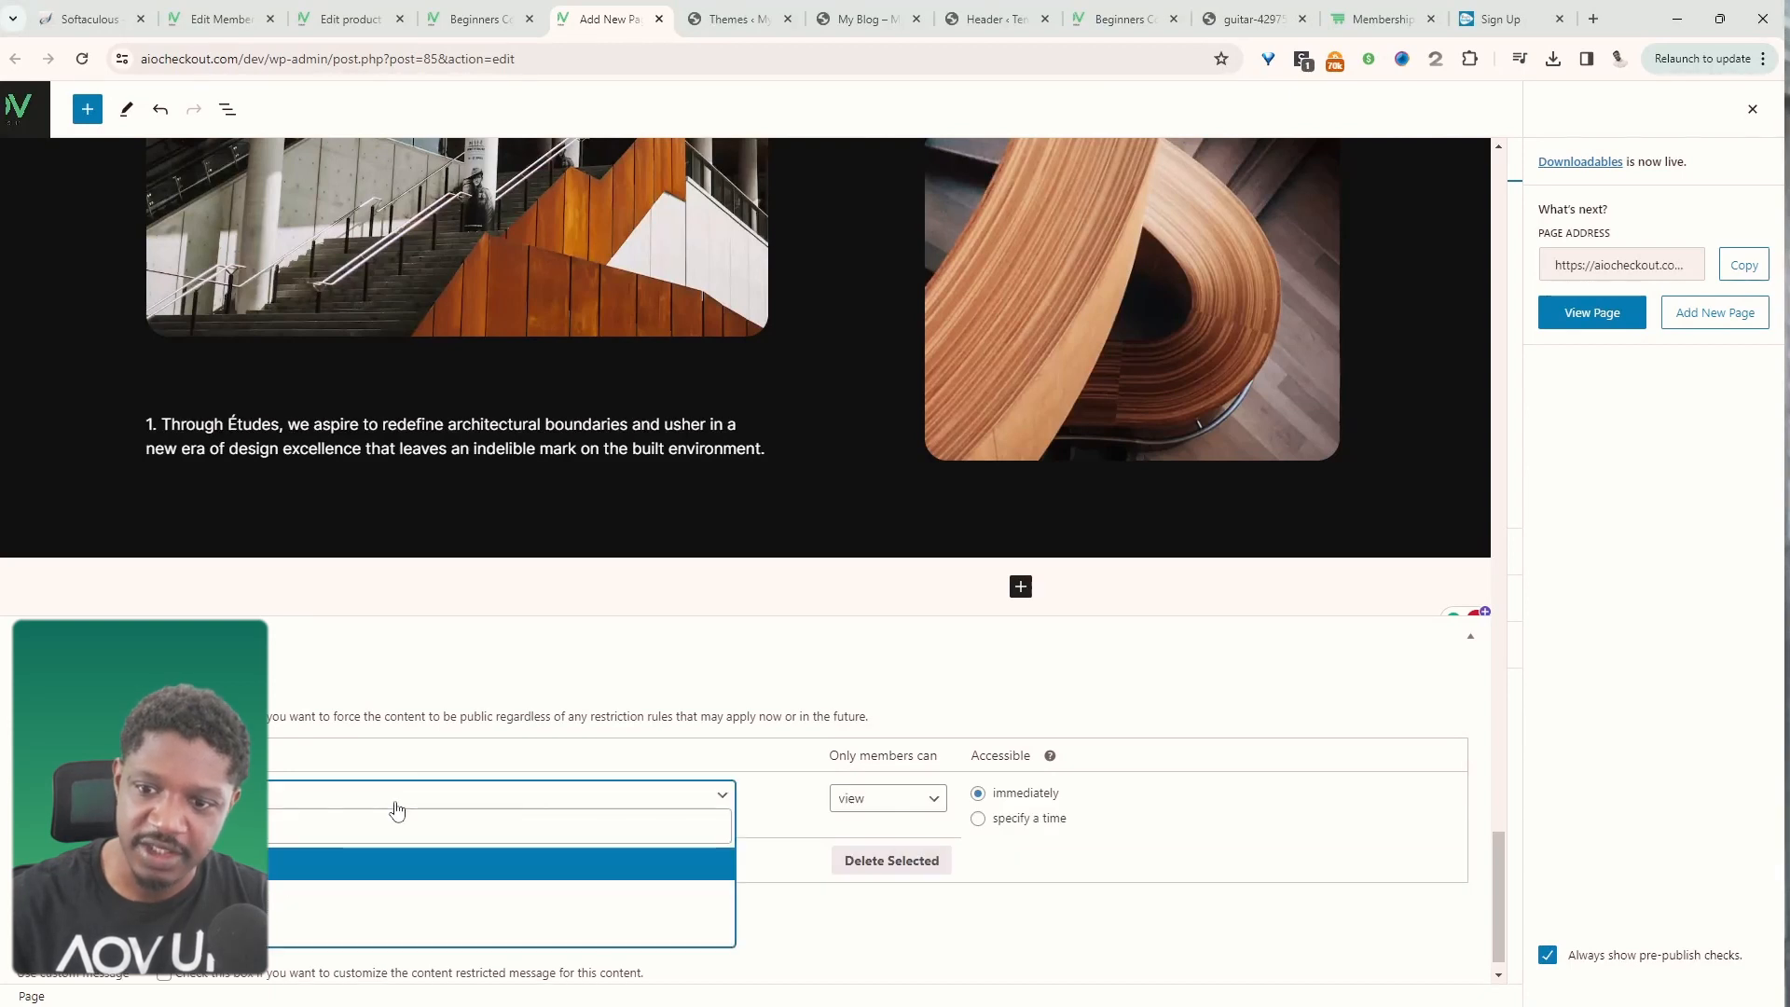
click(396, 807)
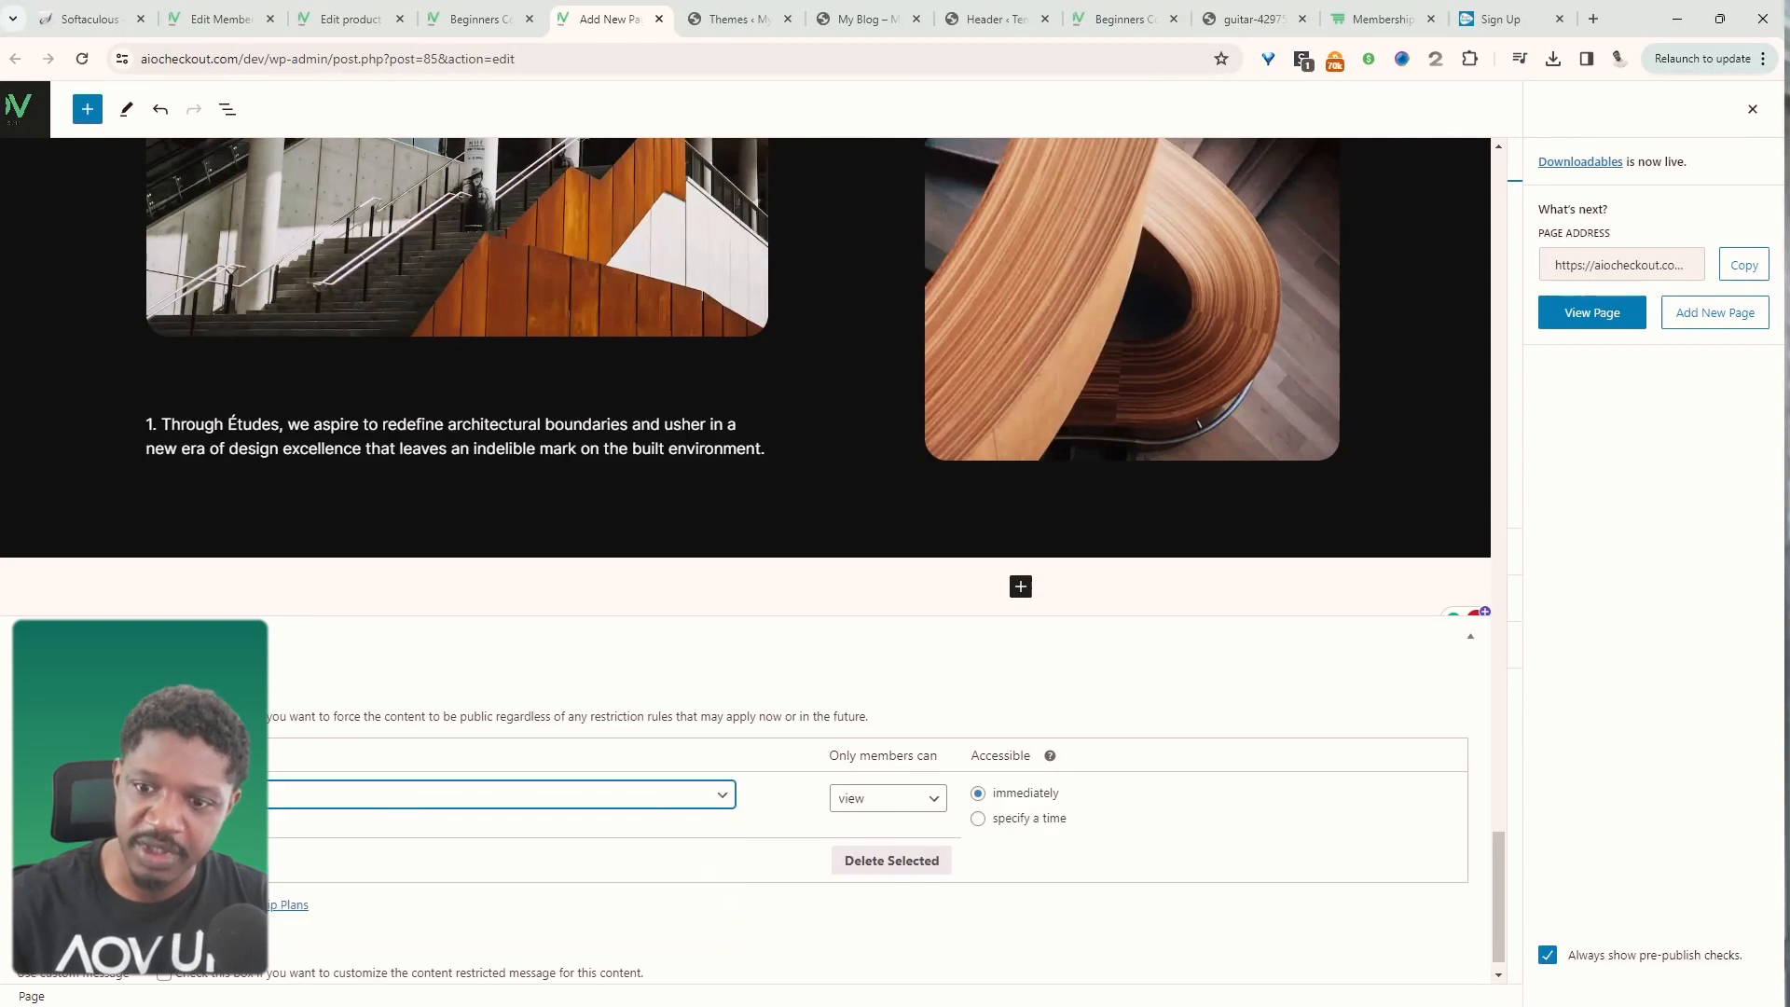
click(233, 795)
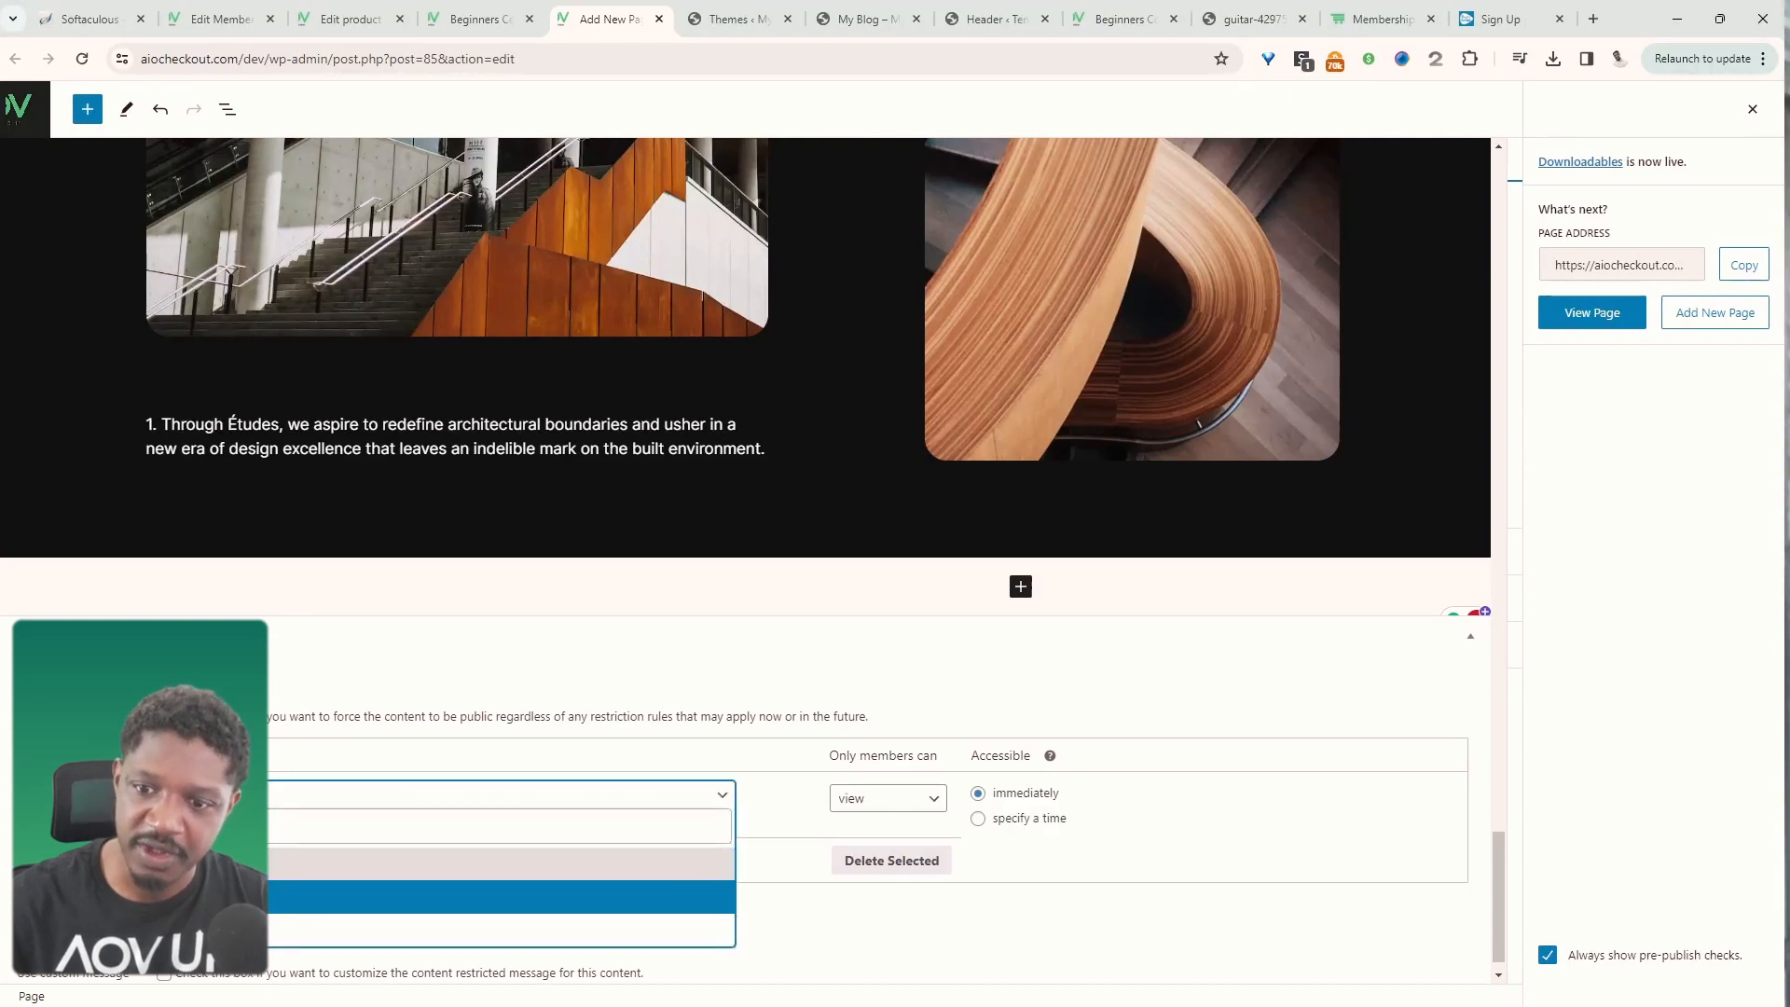
click(904, 800)
click(905, 800)
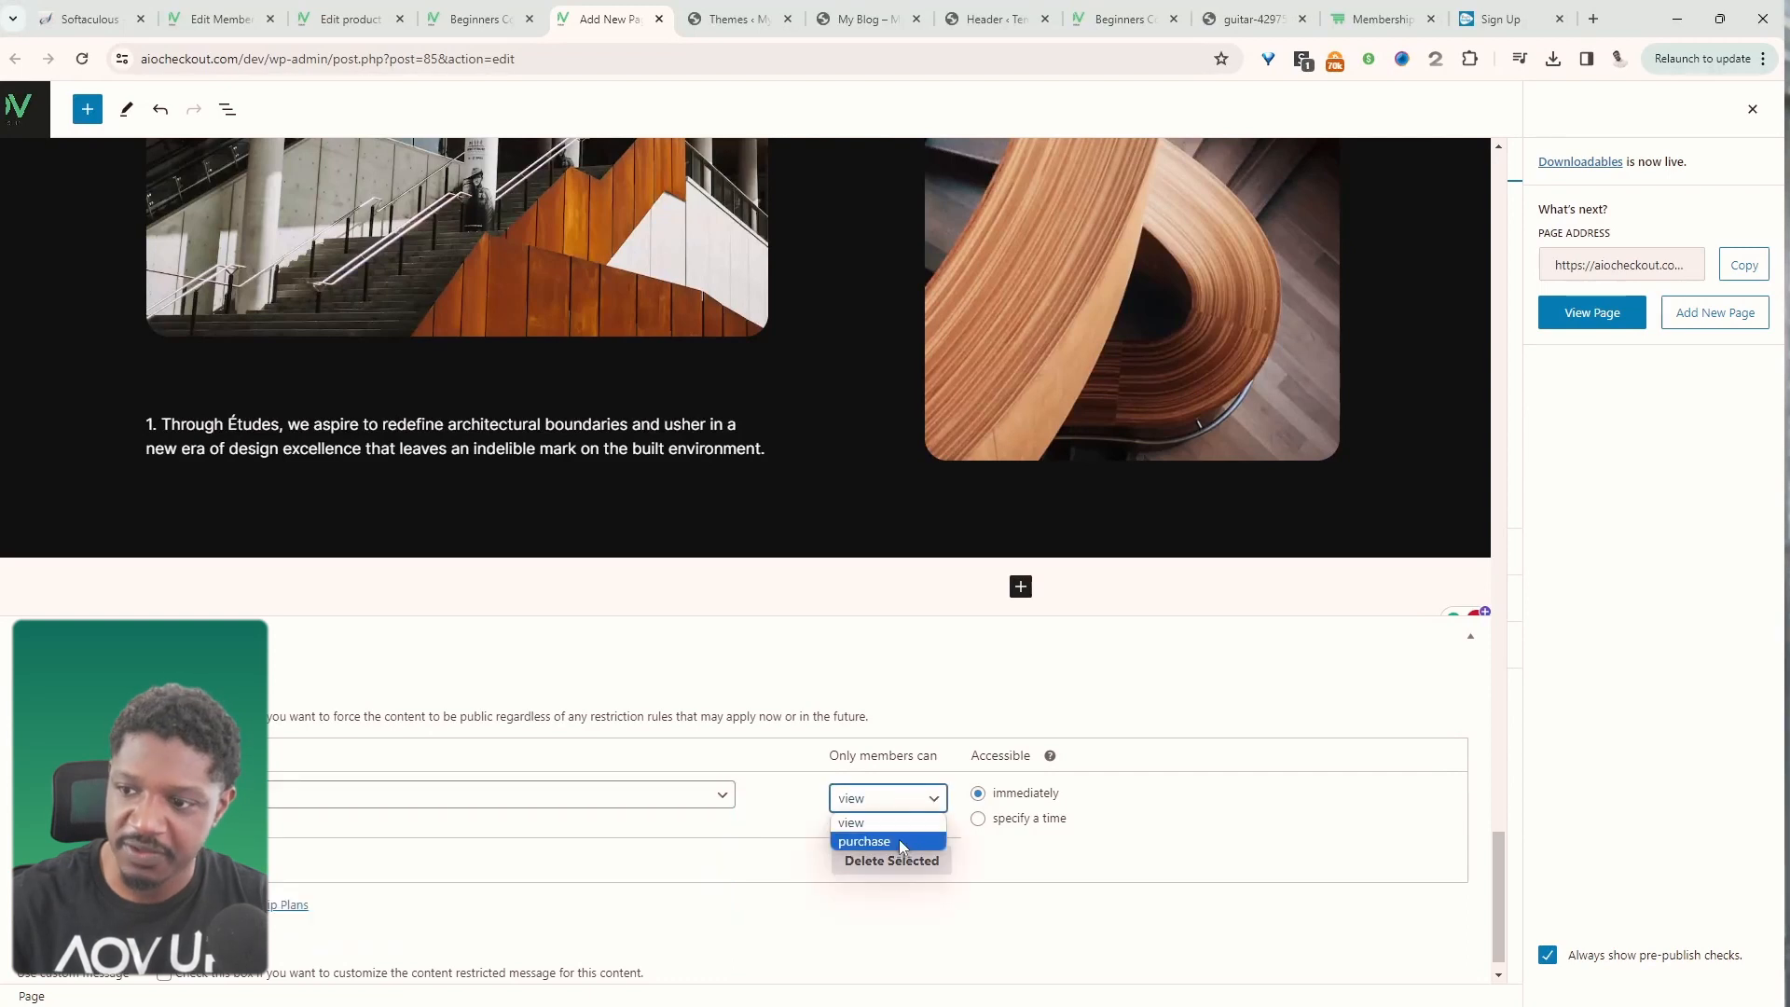
click(994, 842)
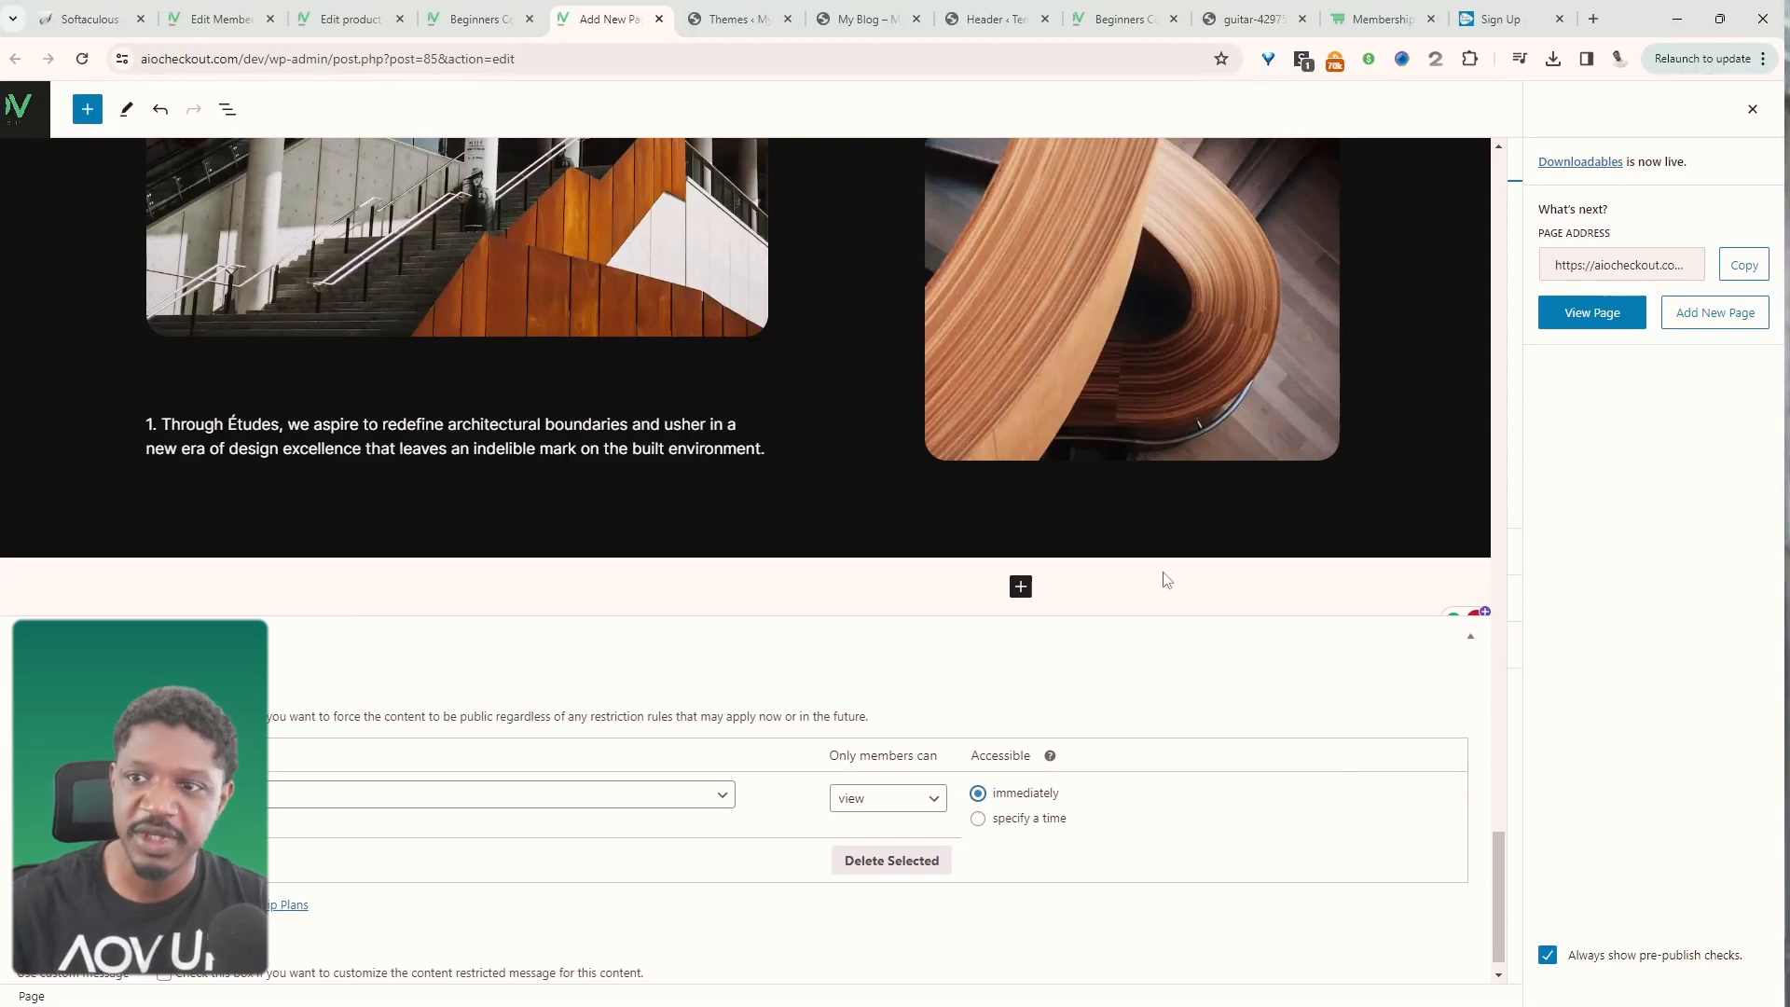
- Return to the Lifetime Plan and update it to save the new Pages rule
click(227, 19)
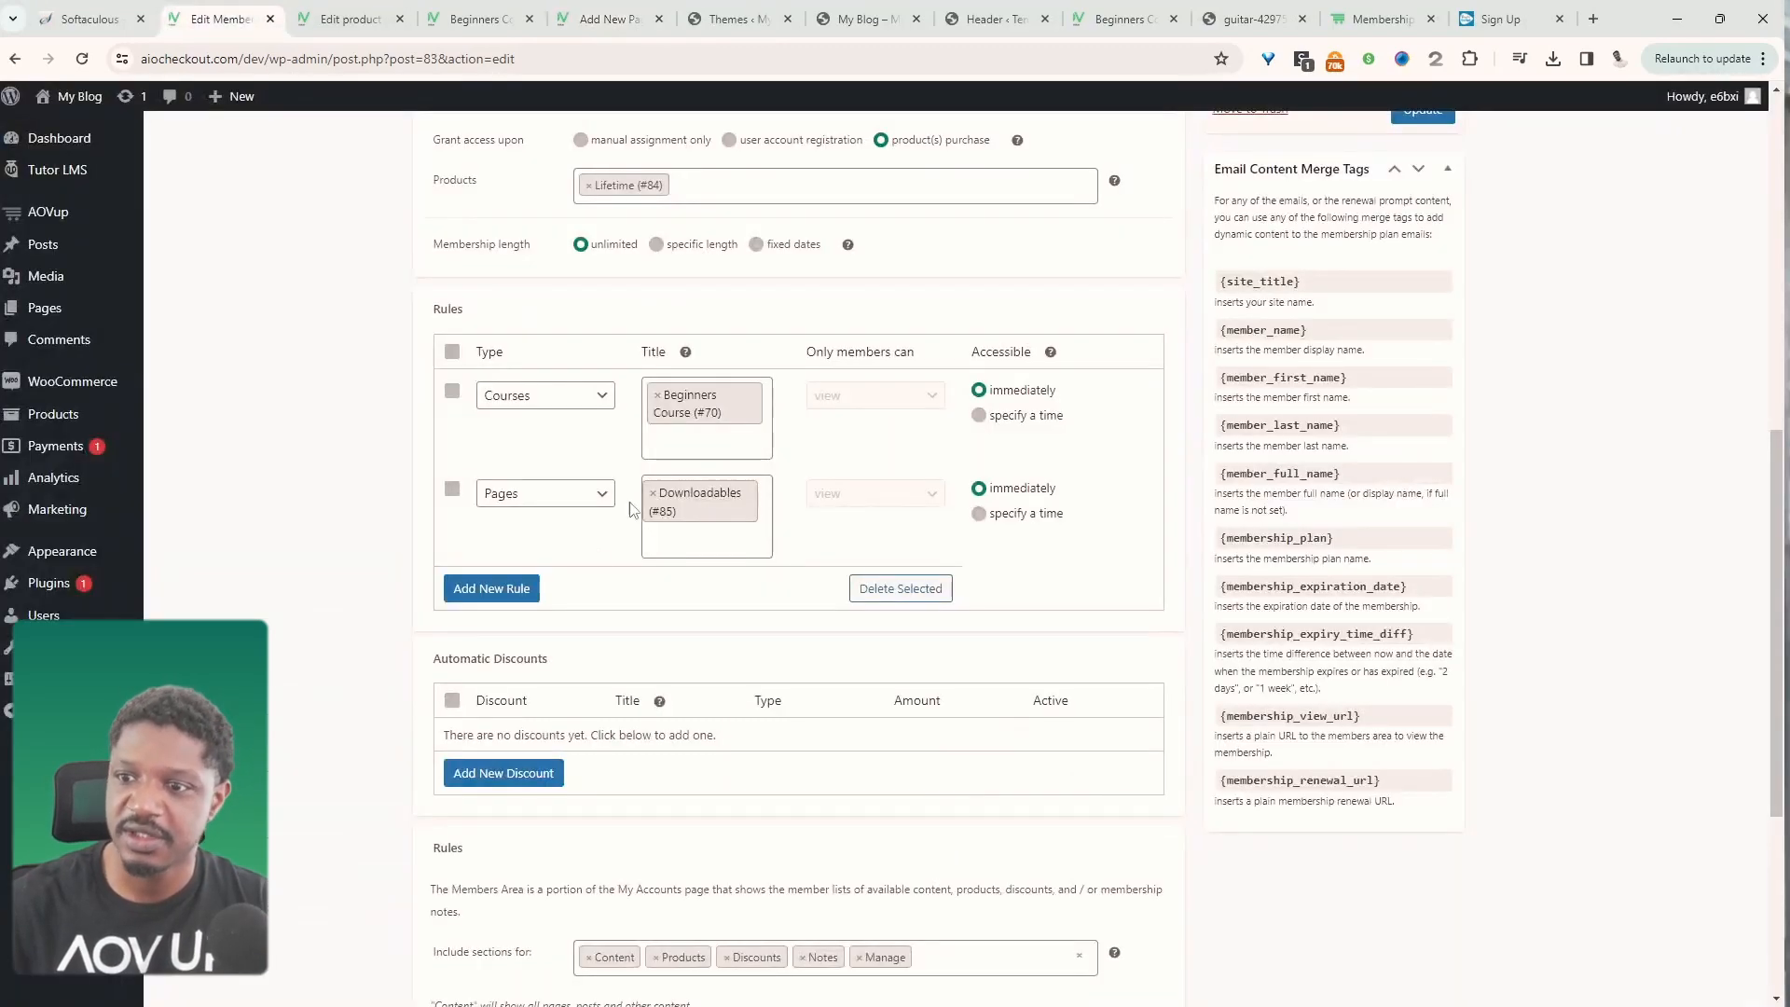
scroll(1212, 746, up, 7)
click(1424, 825)
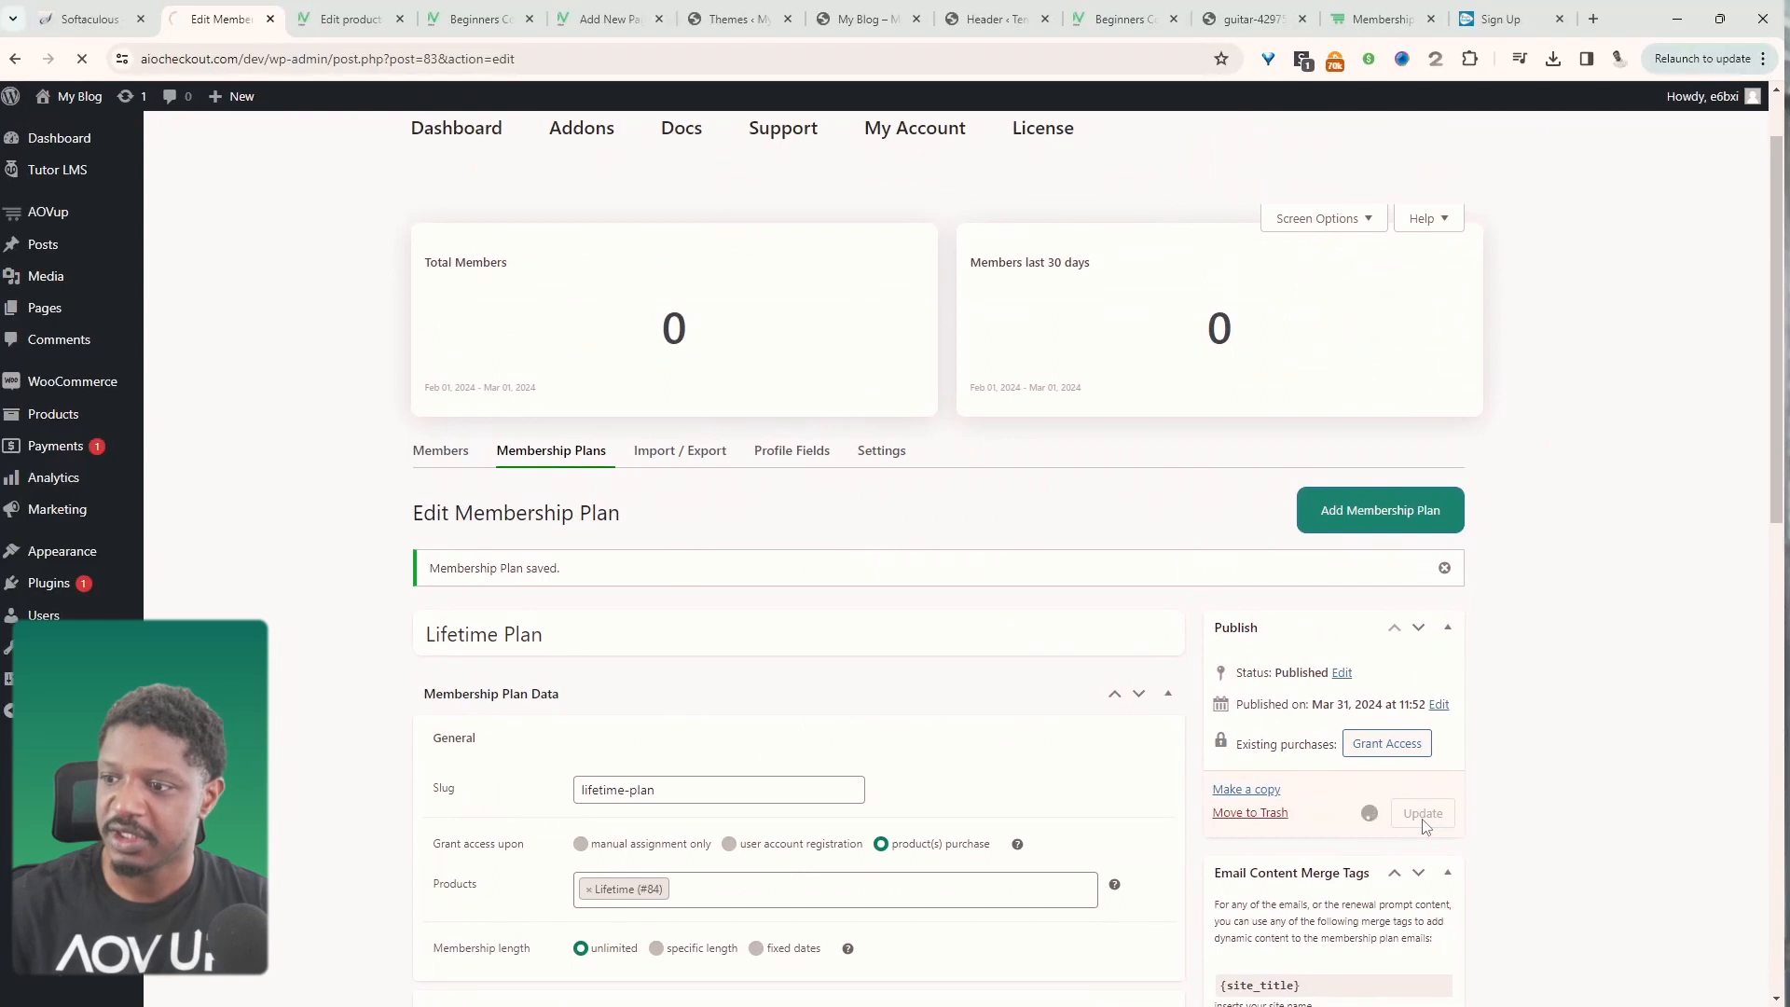
- Open the Downloadables page link in an incognito window and check the access message shown to non-members
right_click(1627, 320)
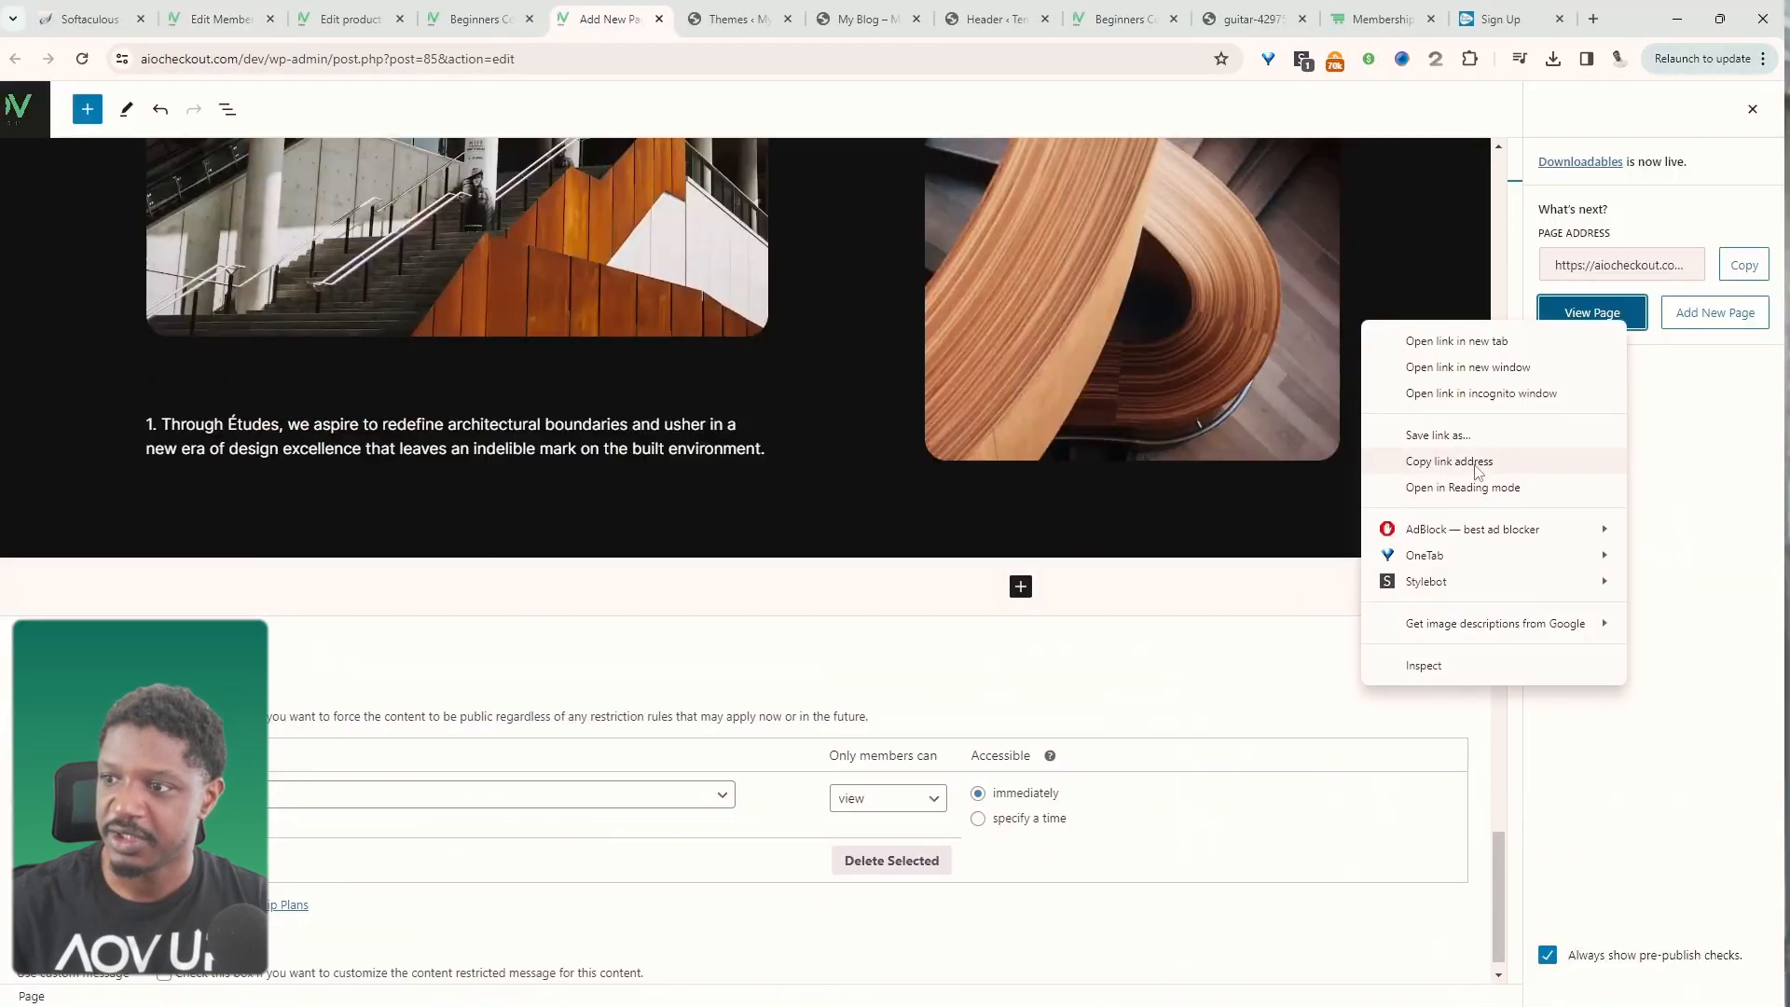
click(1476, 465)
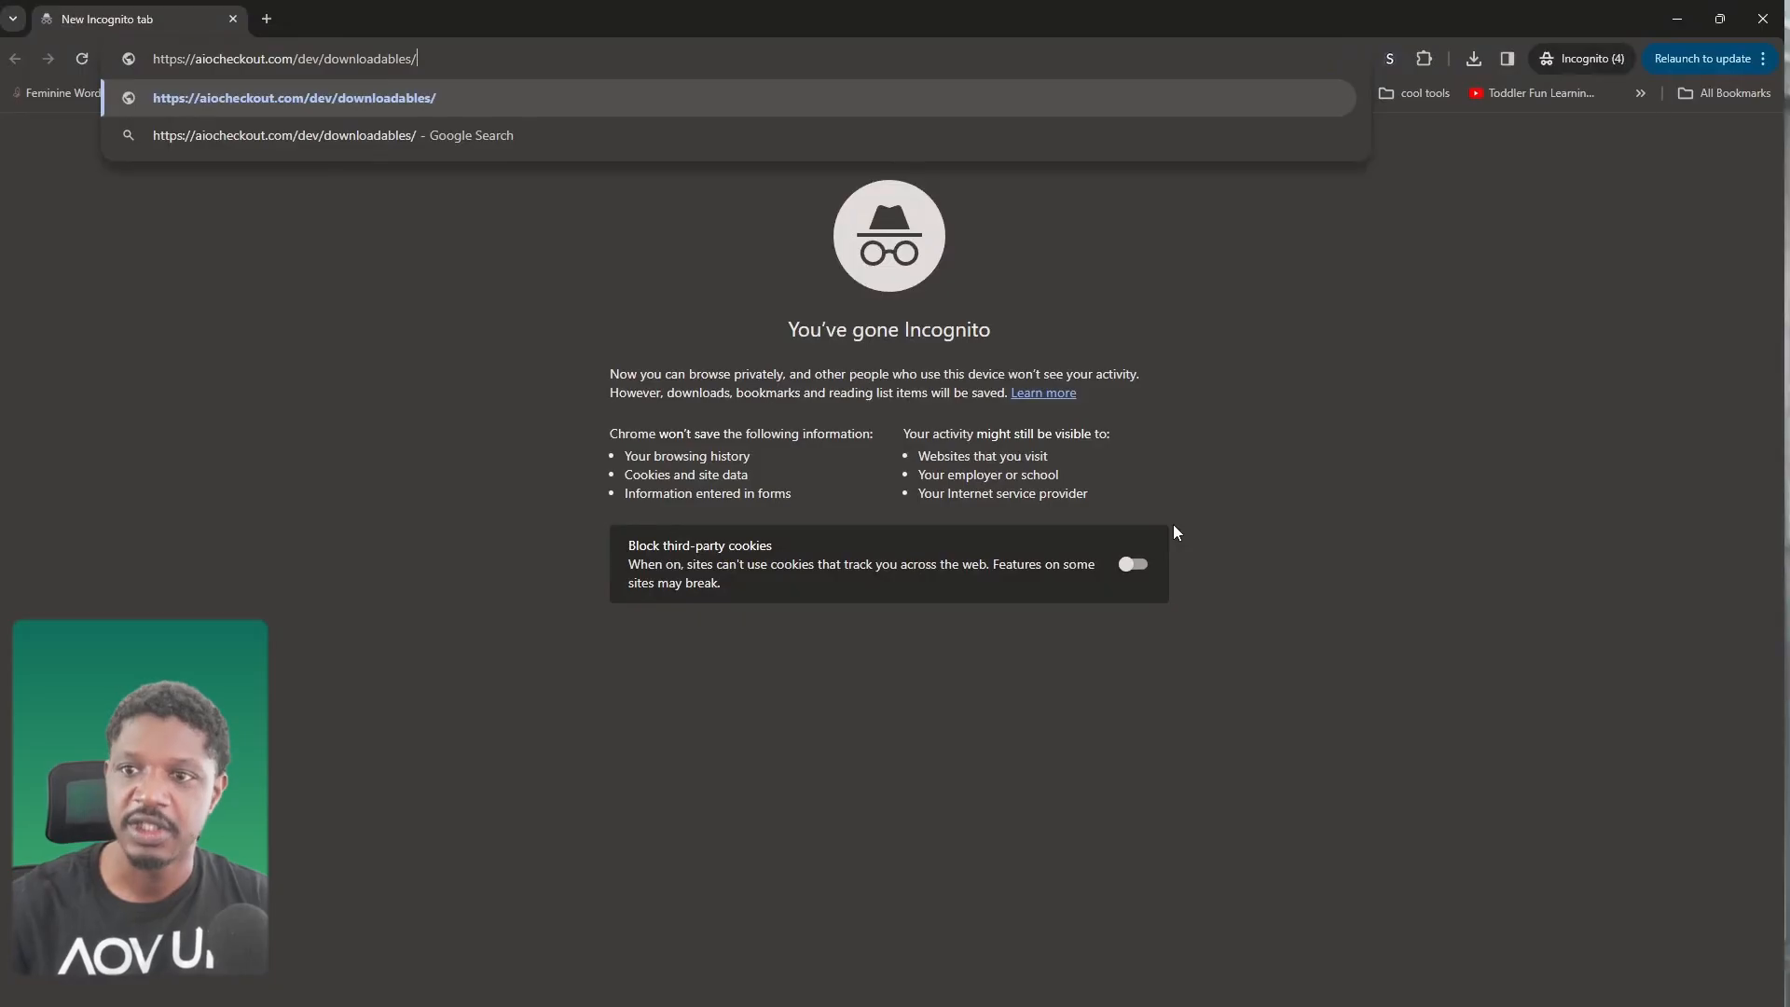
key(Return)
triple_click(736, 453)
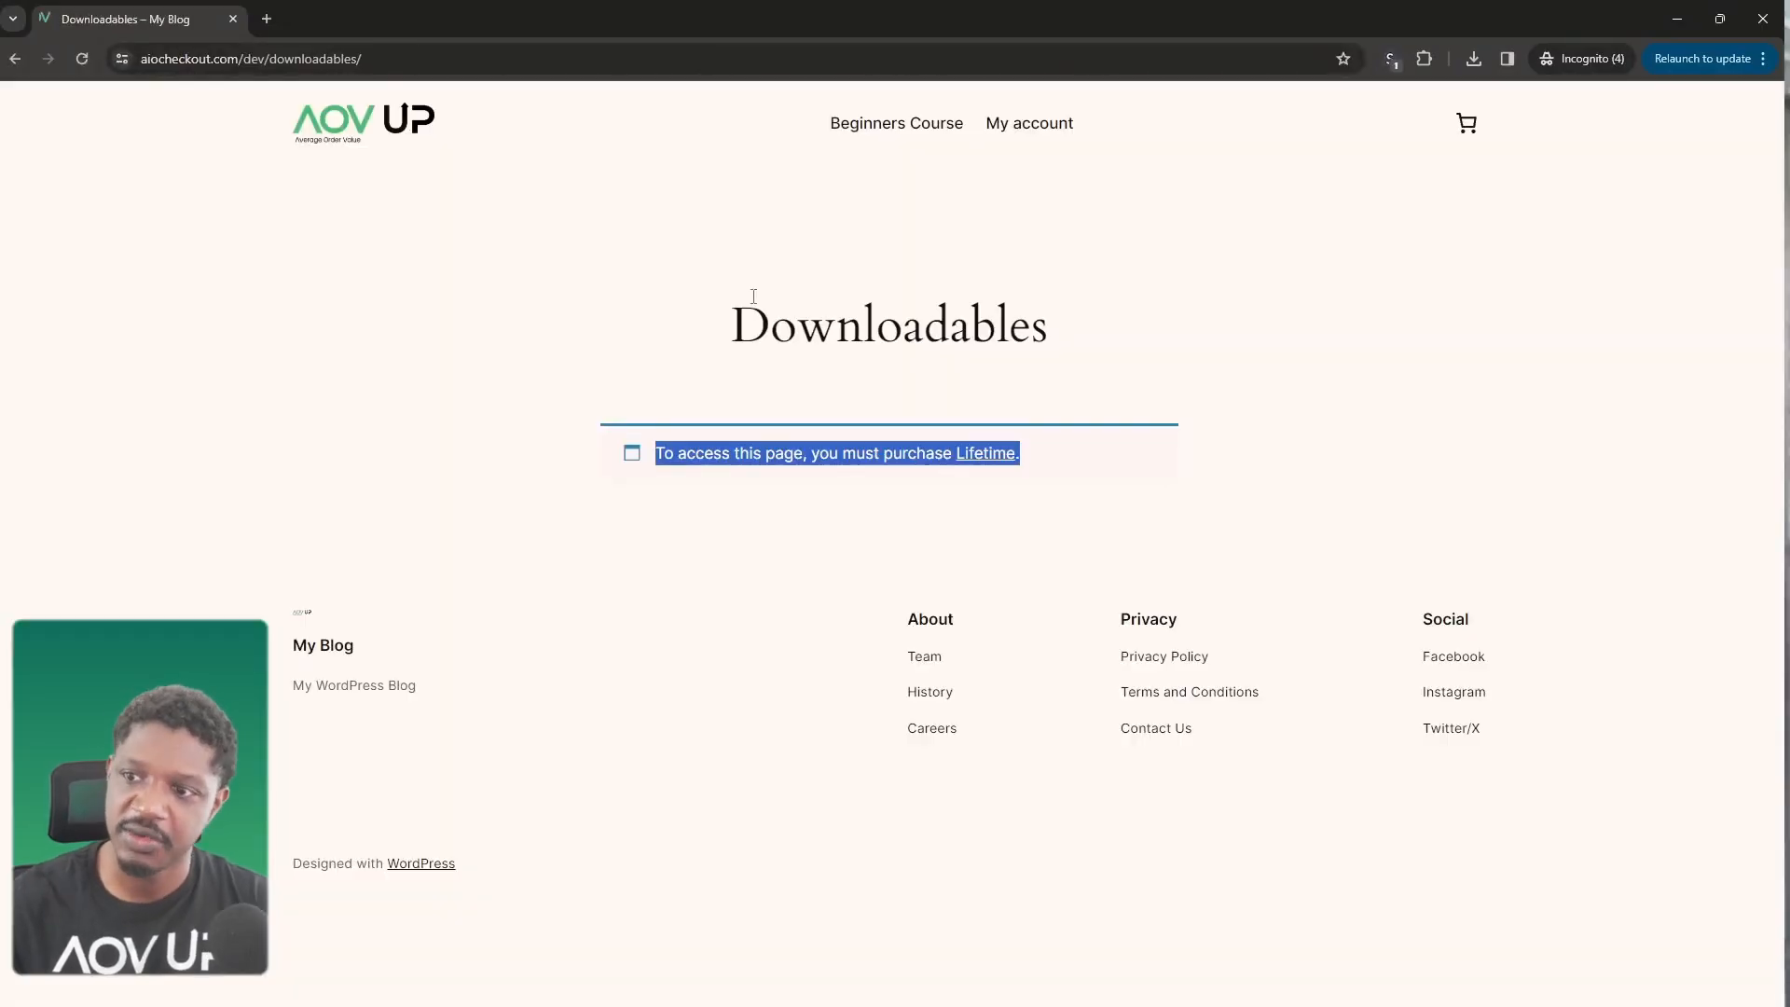
click(913, 305)
drag(704, 316, 1096, 392)
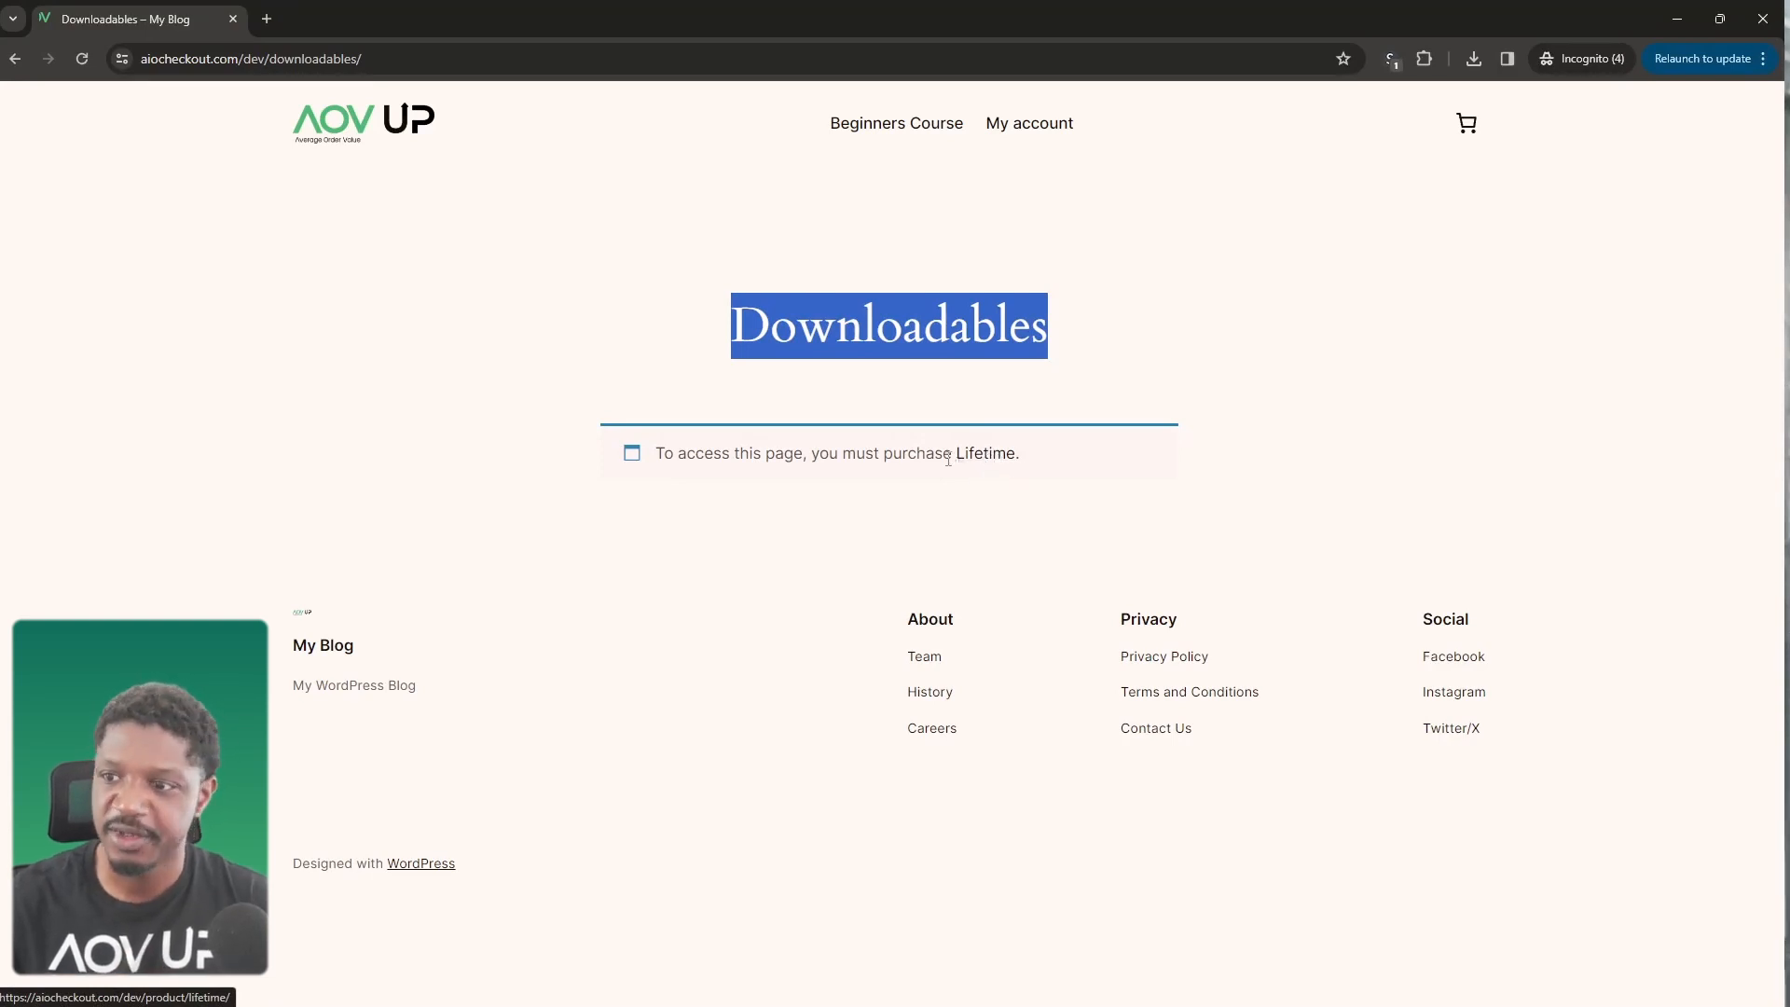
drag(943, 455, 721, 444)
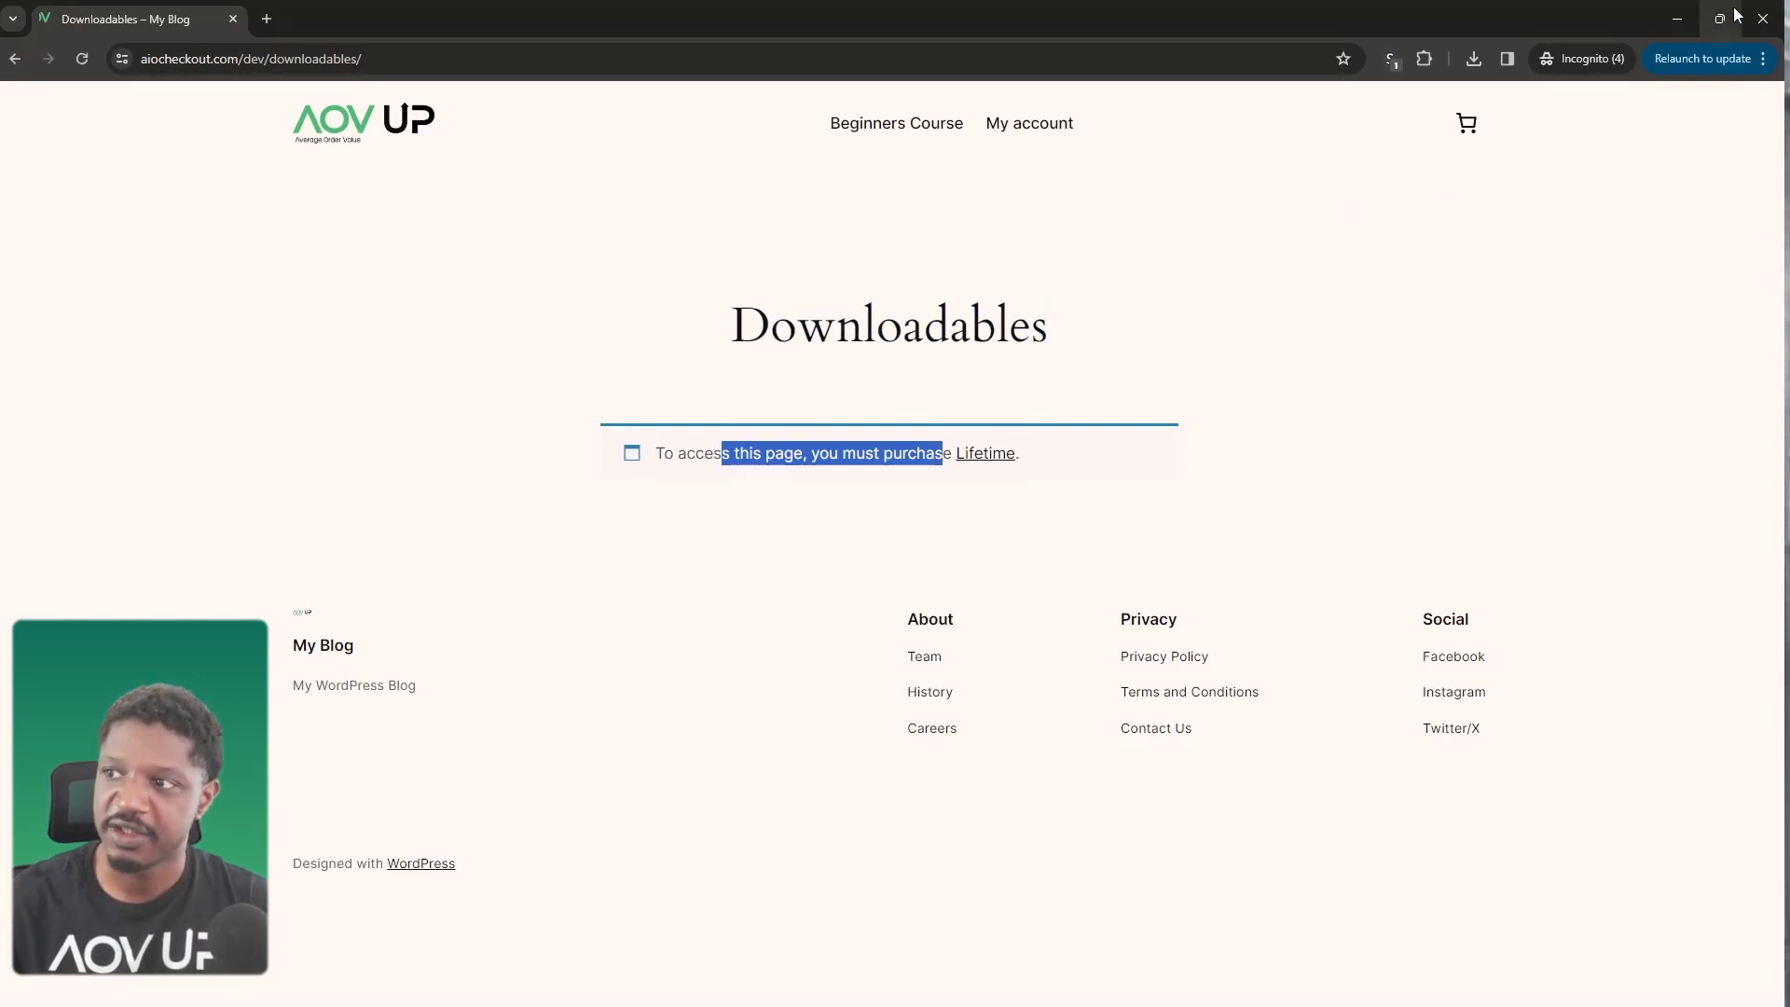
click(1761, 18)
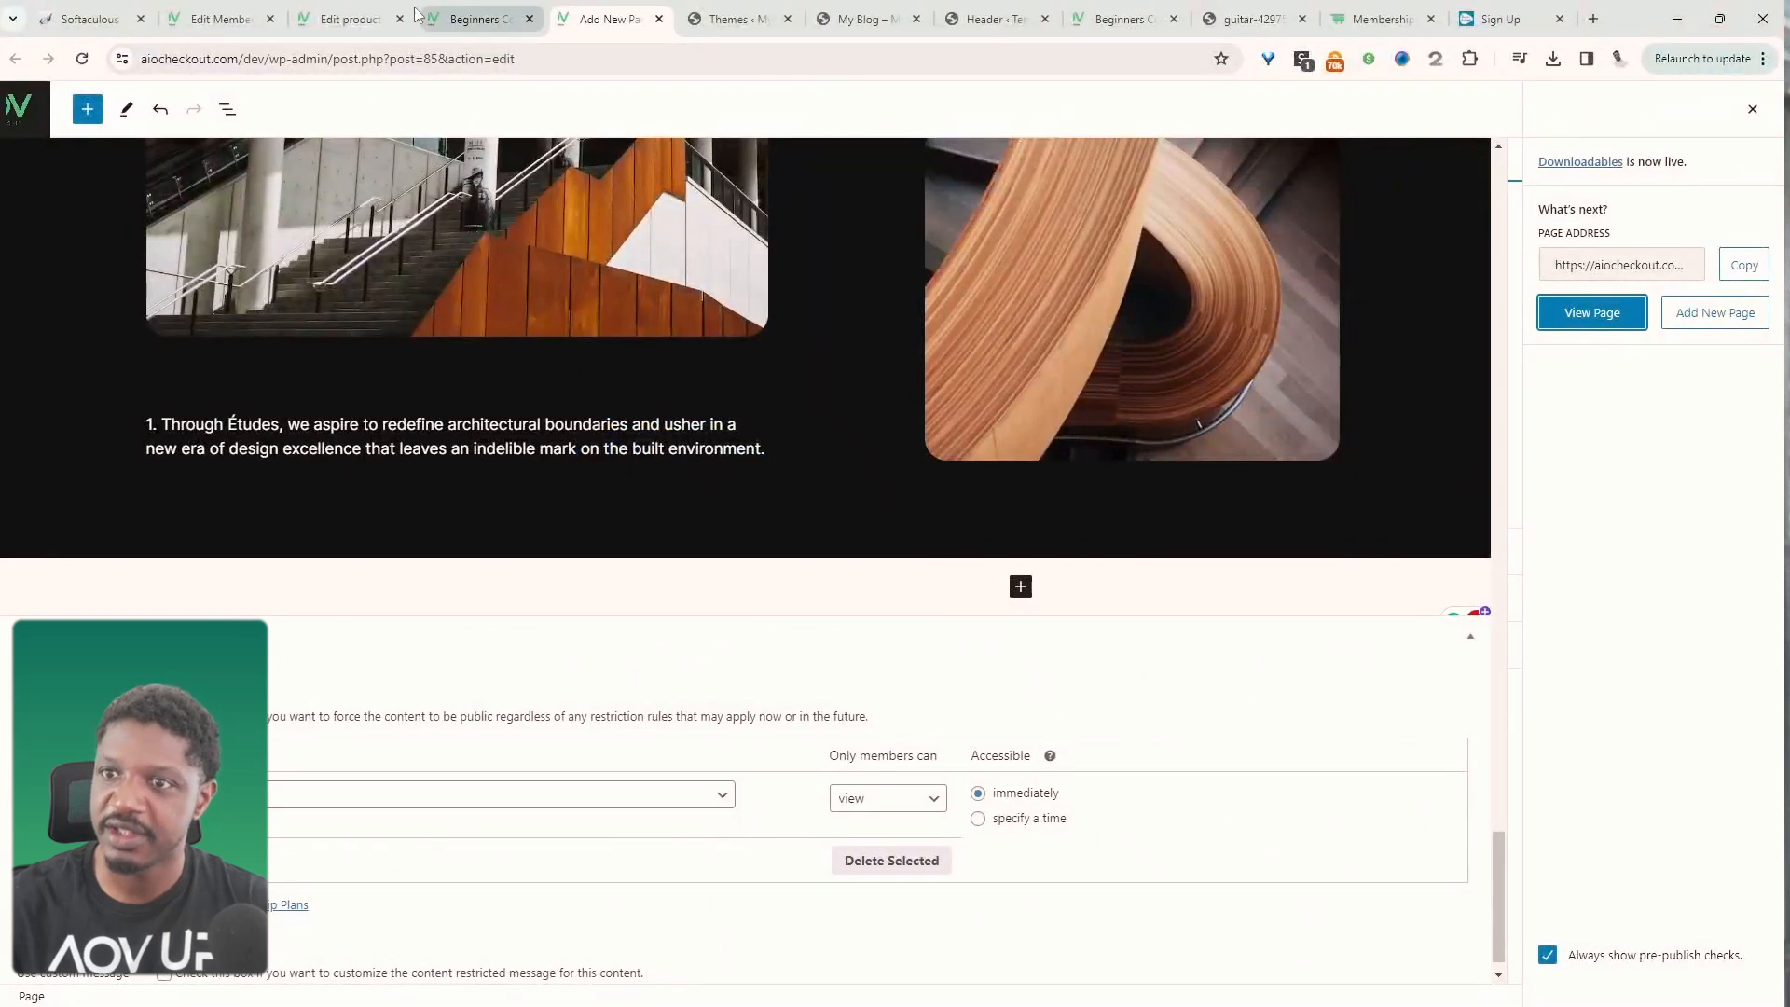
- Start a new WooCommerce product named Monthly in a separate tab and bring up its product data
click(209, 19)
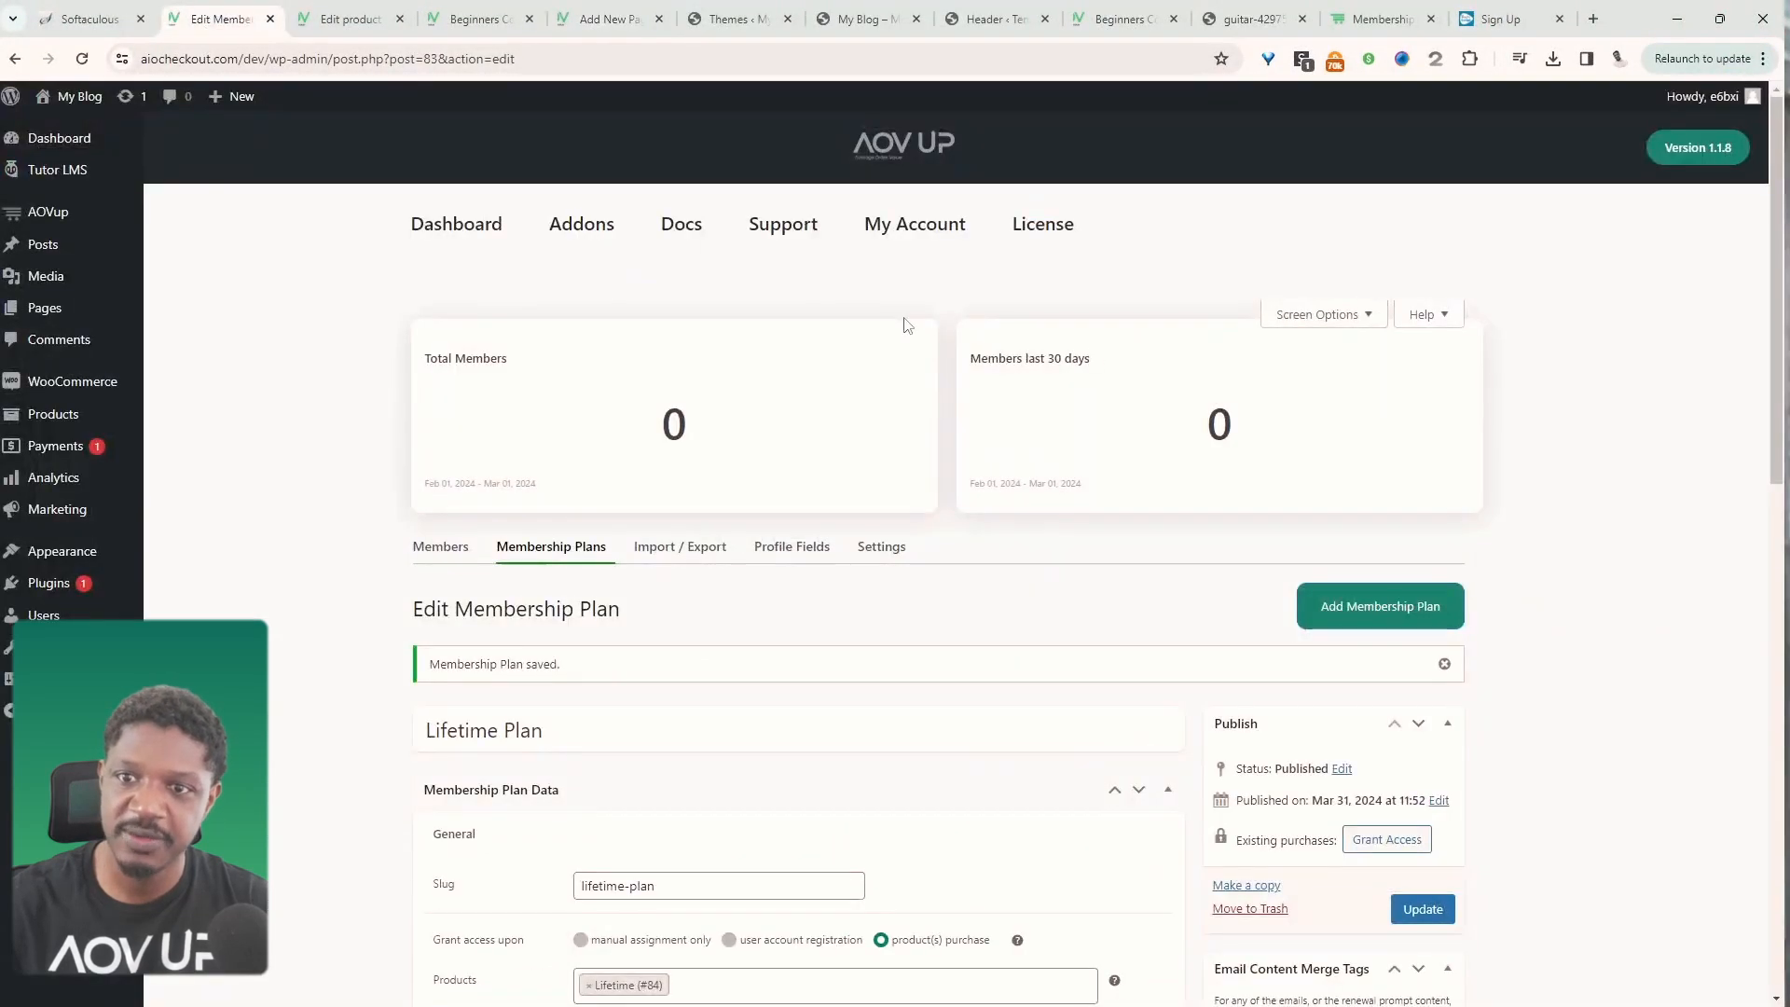
mouse_move(47, 417)
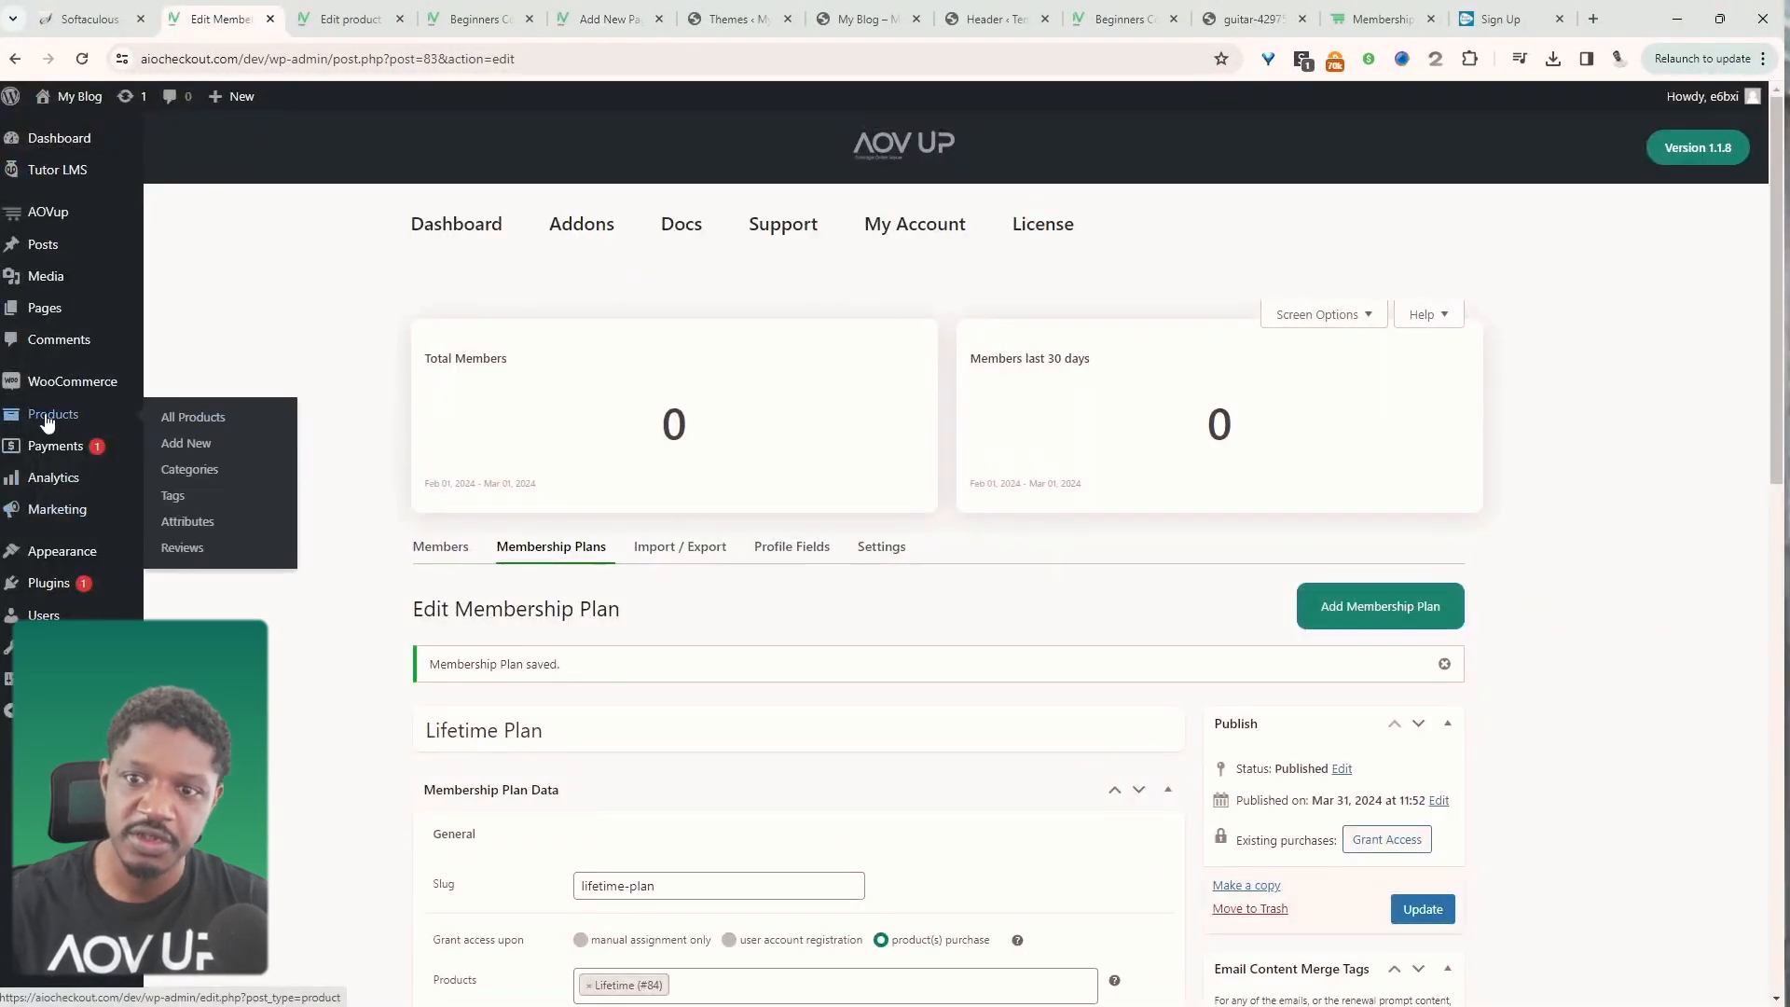
middle_click(175, 446)
click(324, 13)
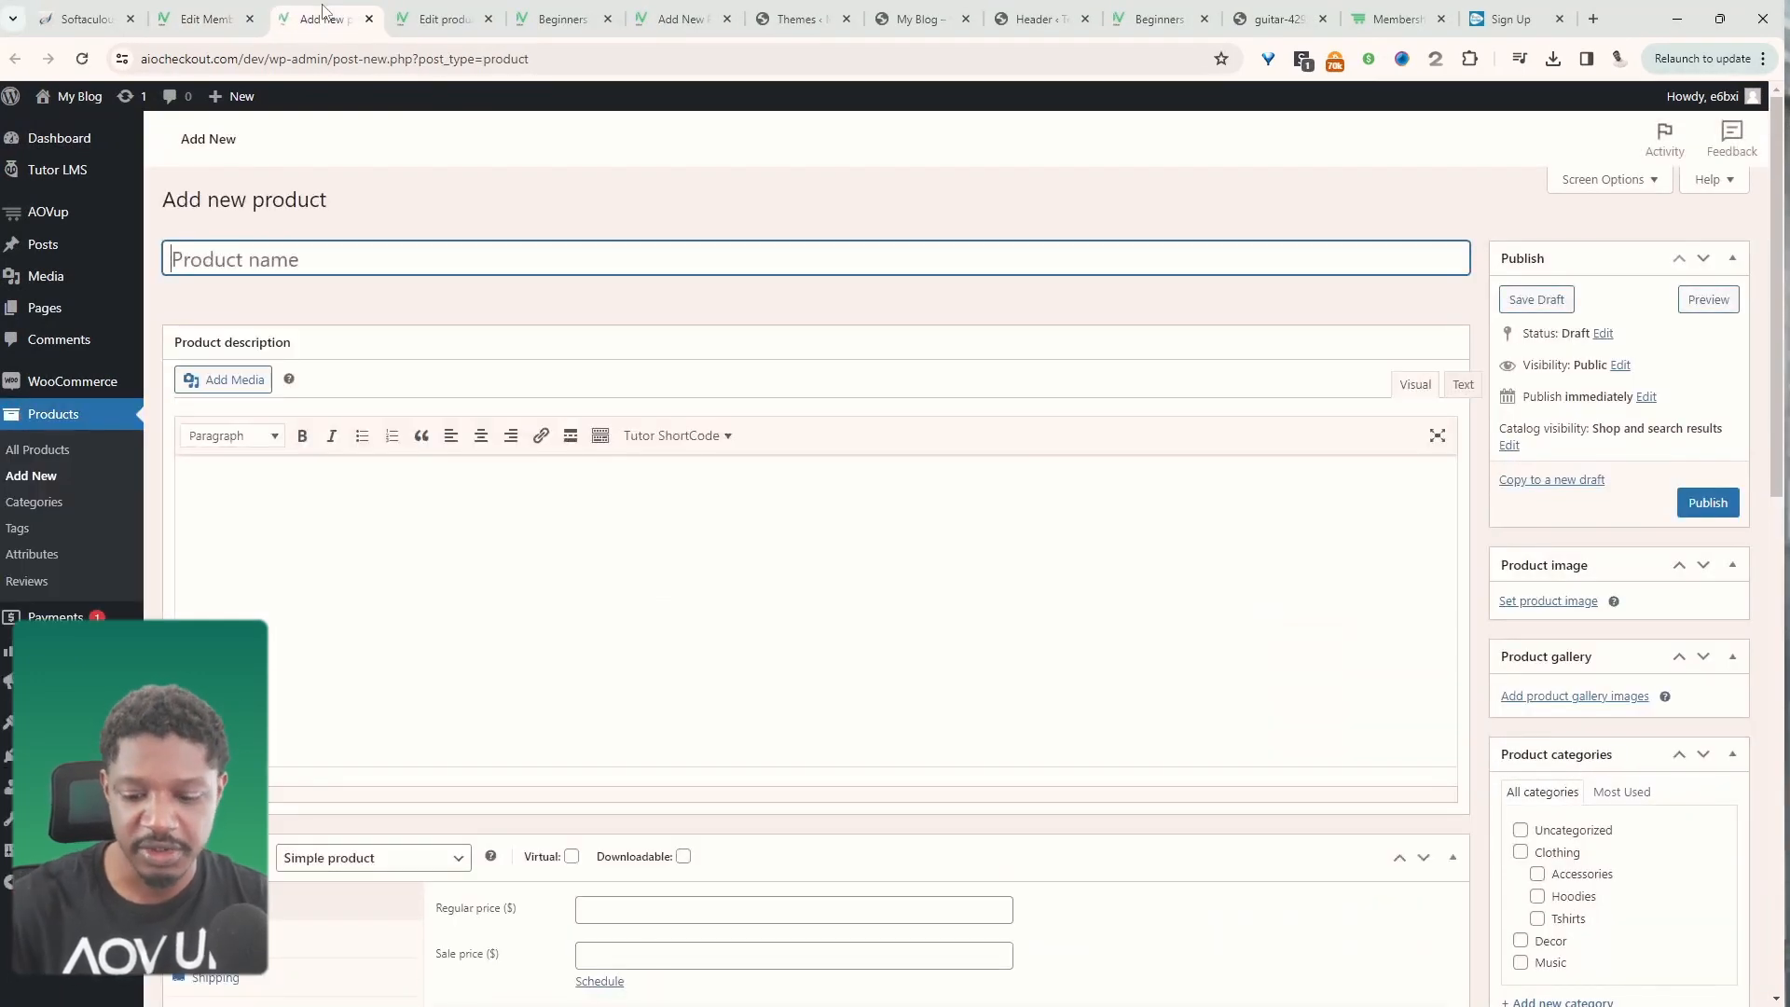
text(Monthly)
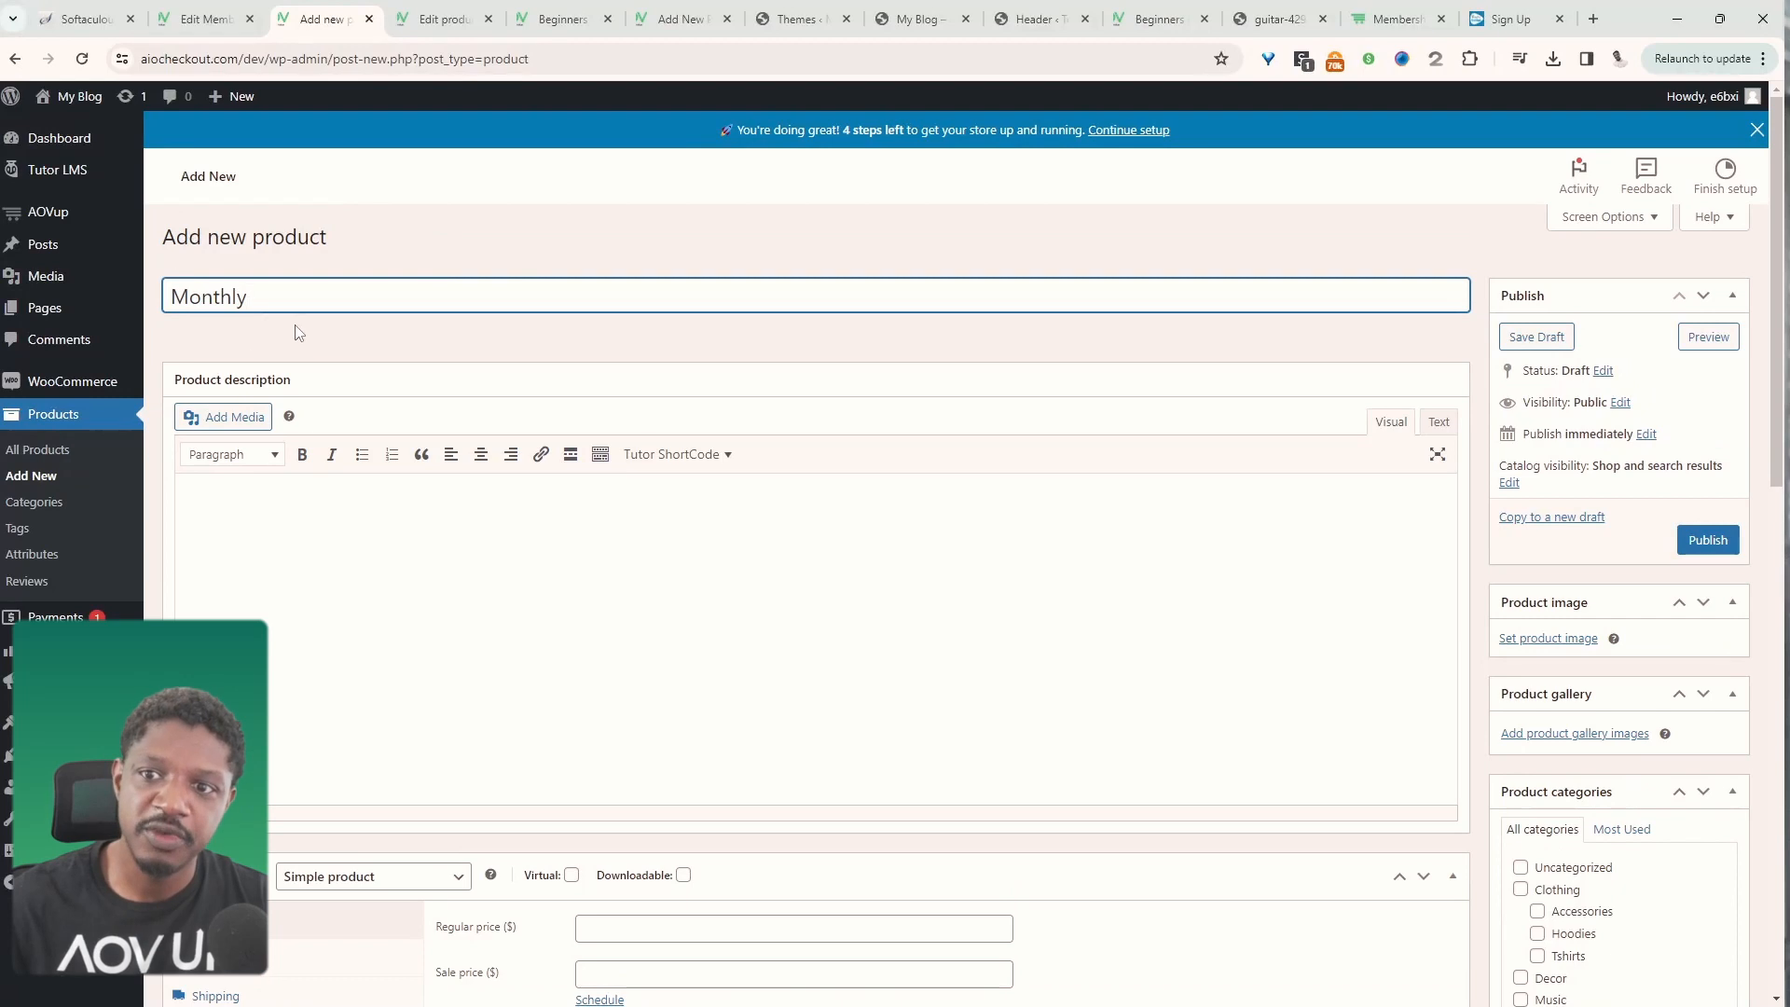
scroll(307, 577, down, 2)
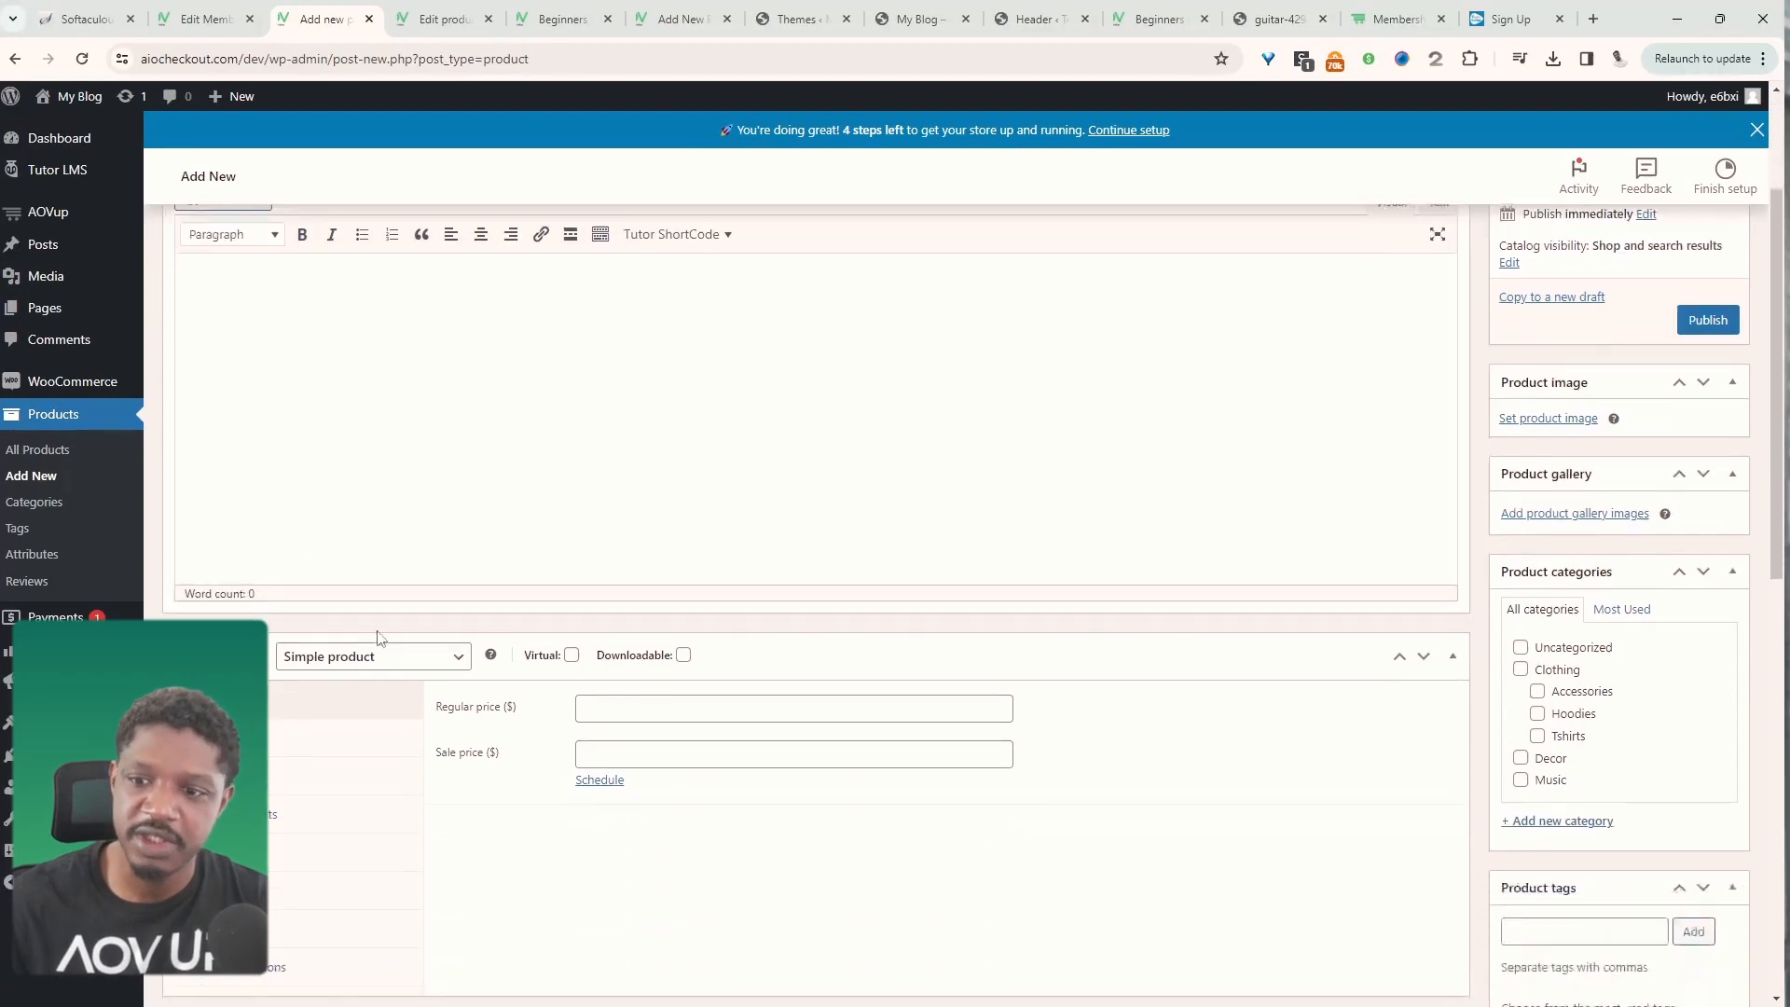
- Make the product a simple subscription priced at $49 every month
click(336, 664)
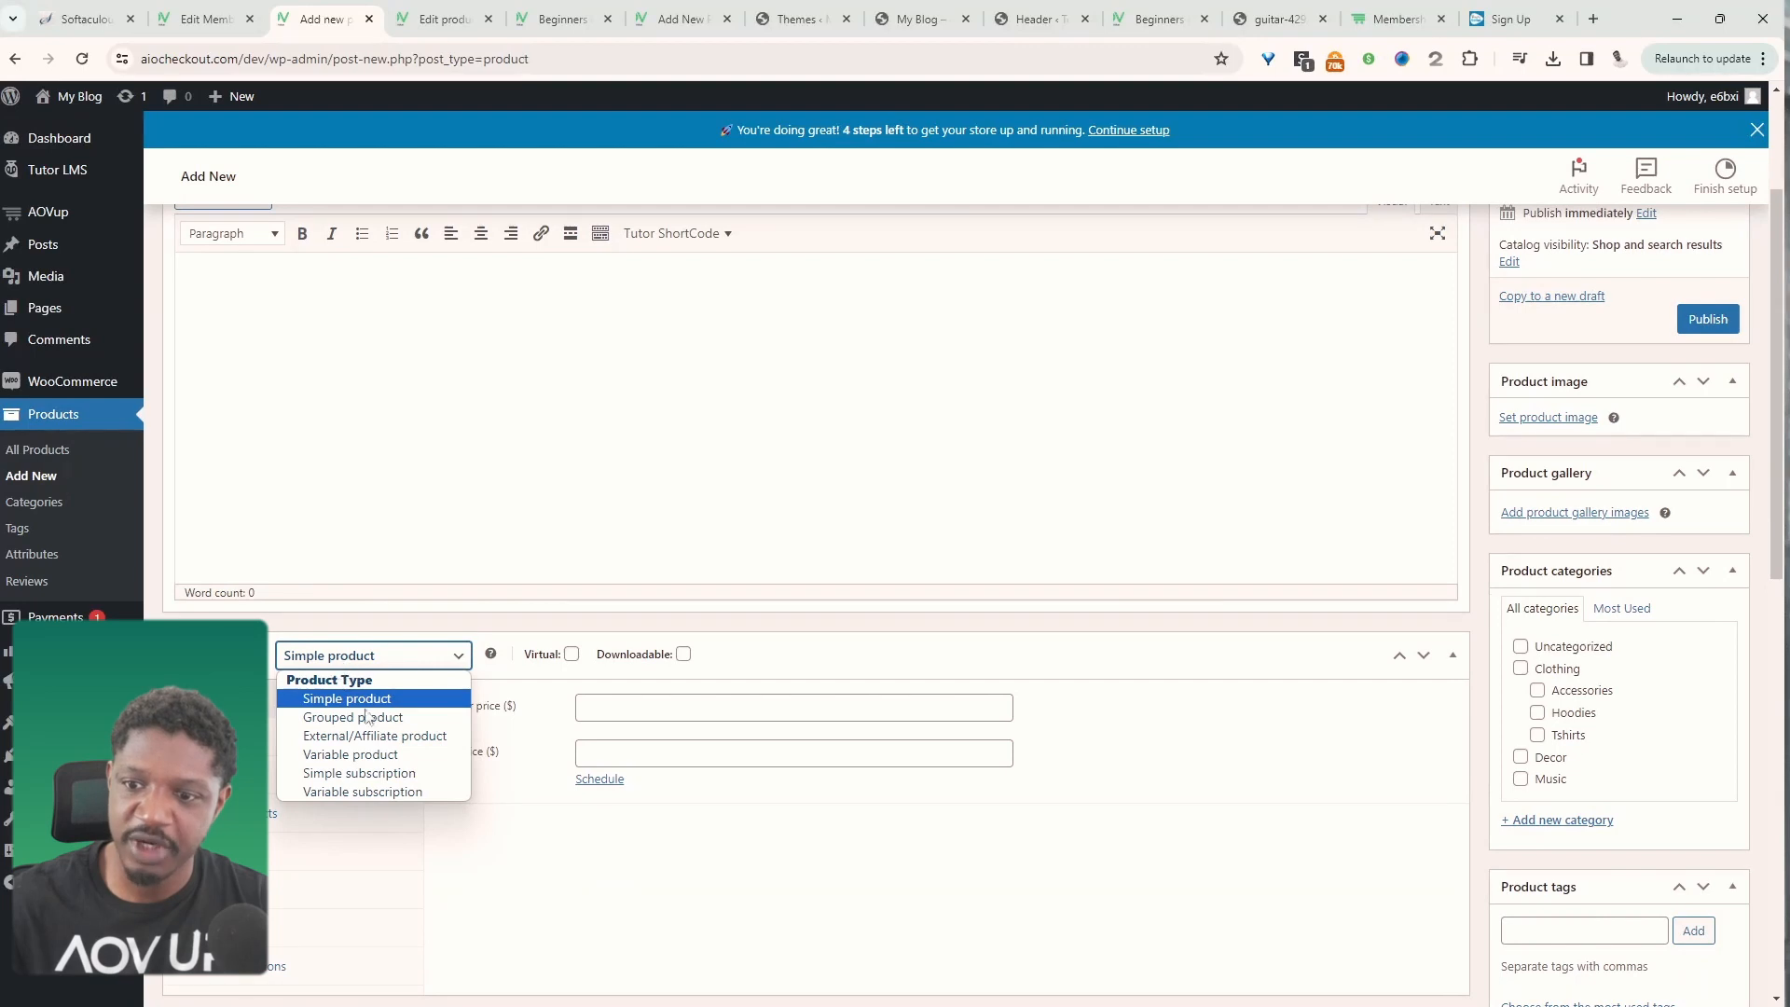
click(359, 773)
scroll(522, 727, down, 1)
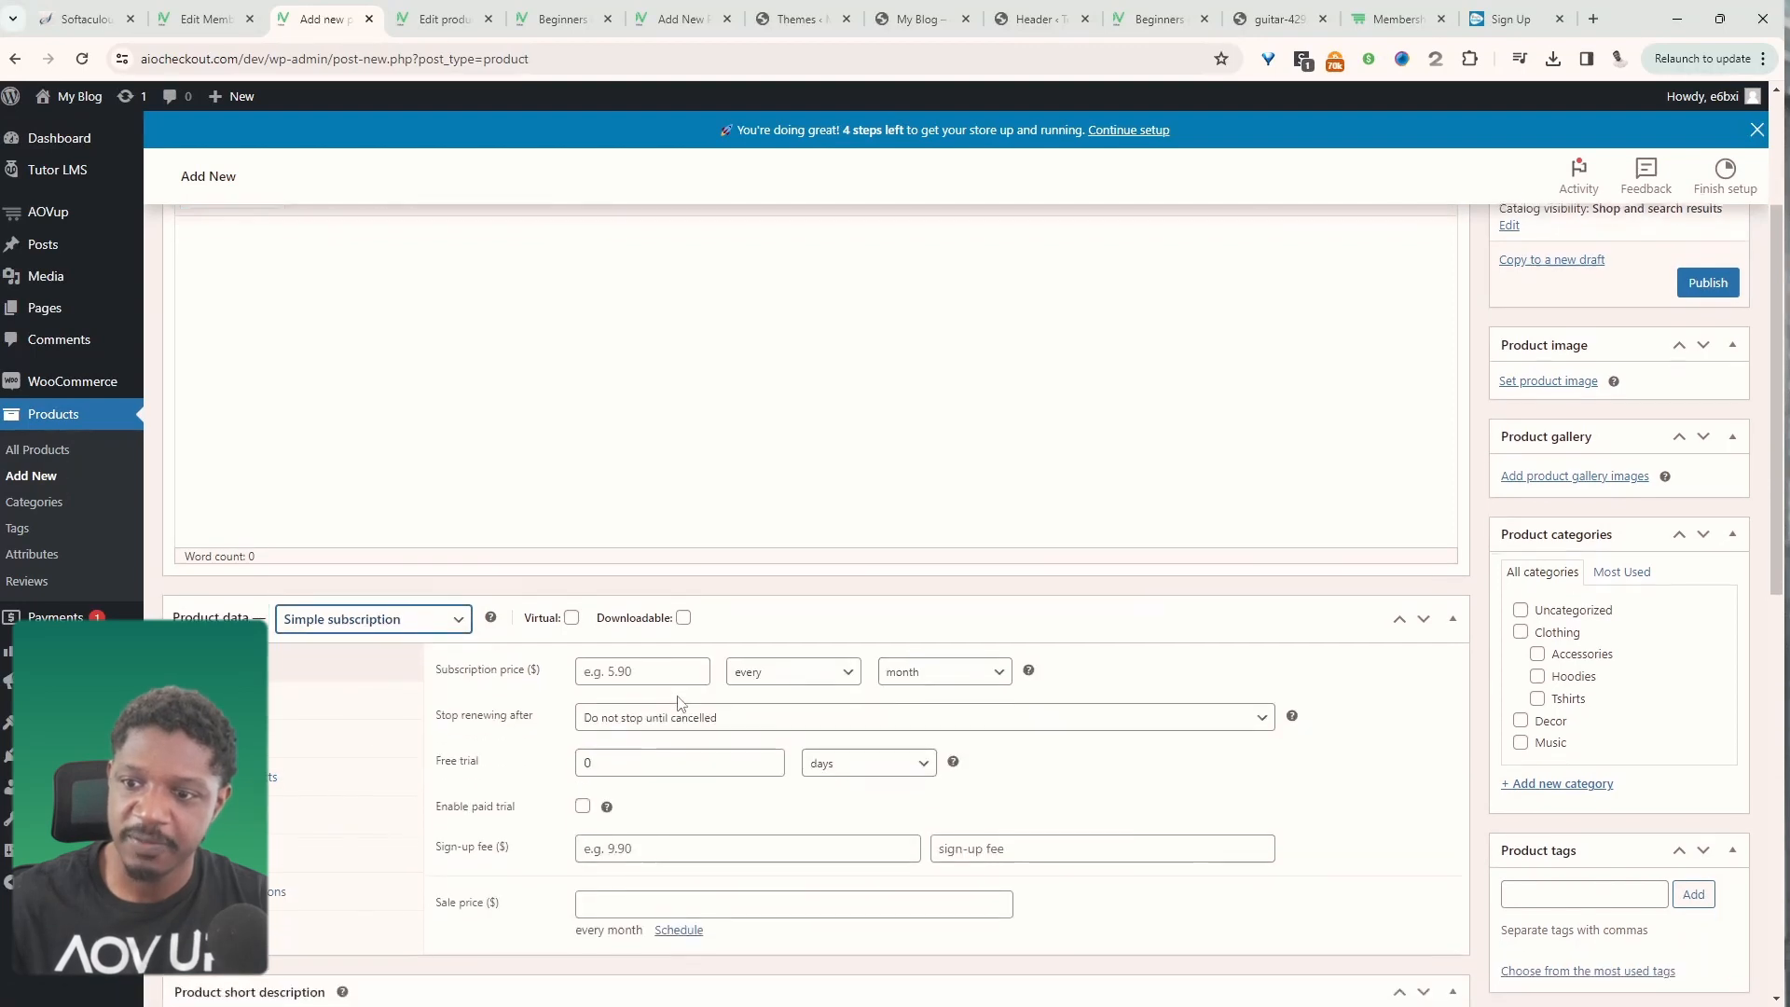
click(636, 669)
text(49)
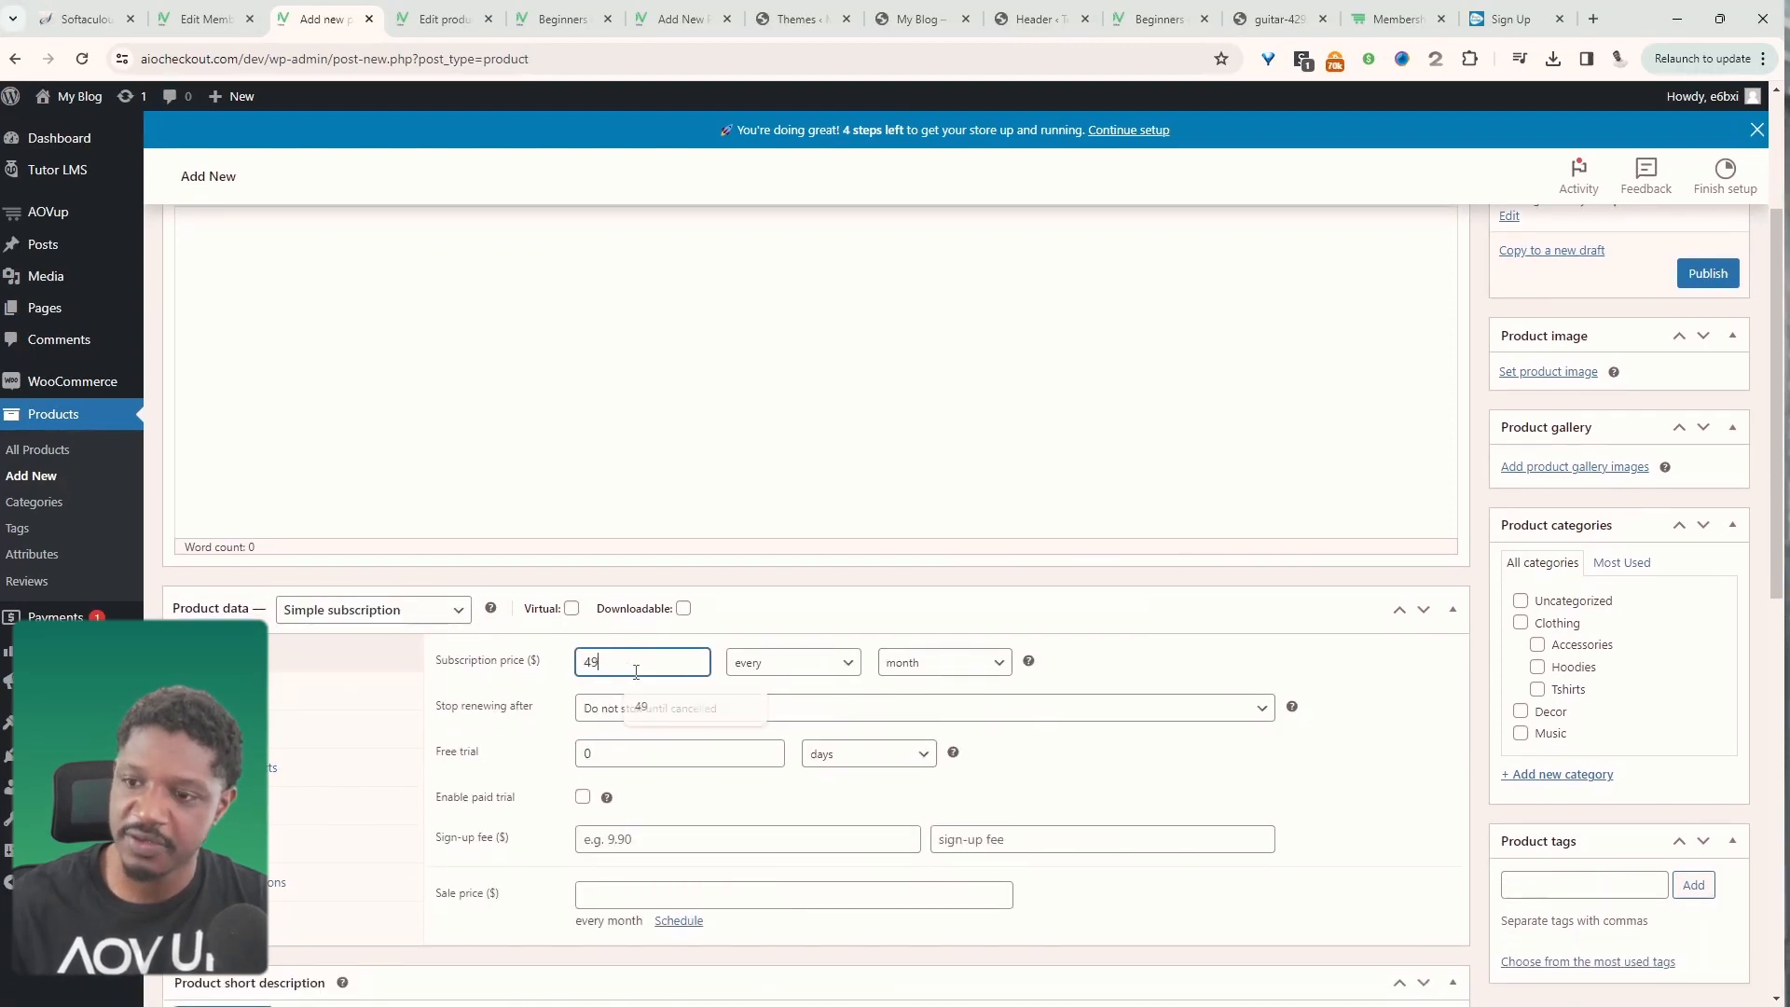
click(937, 662)
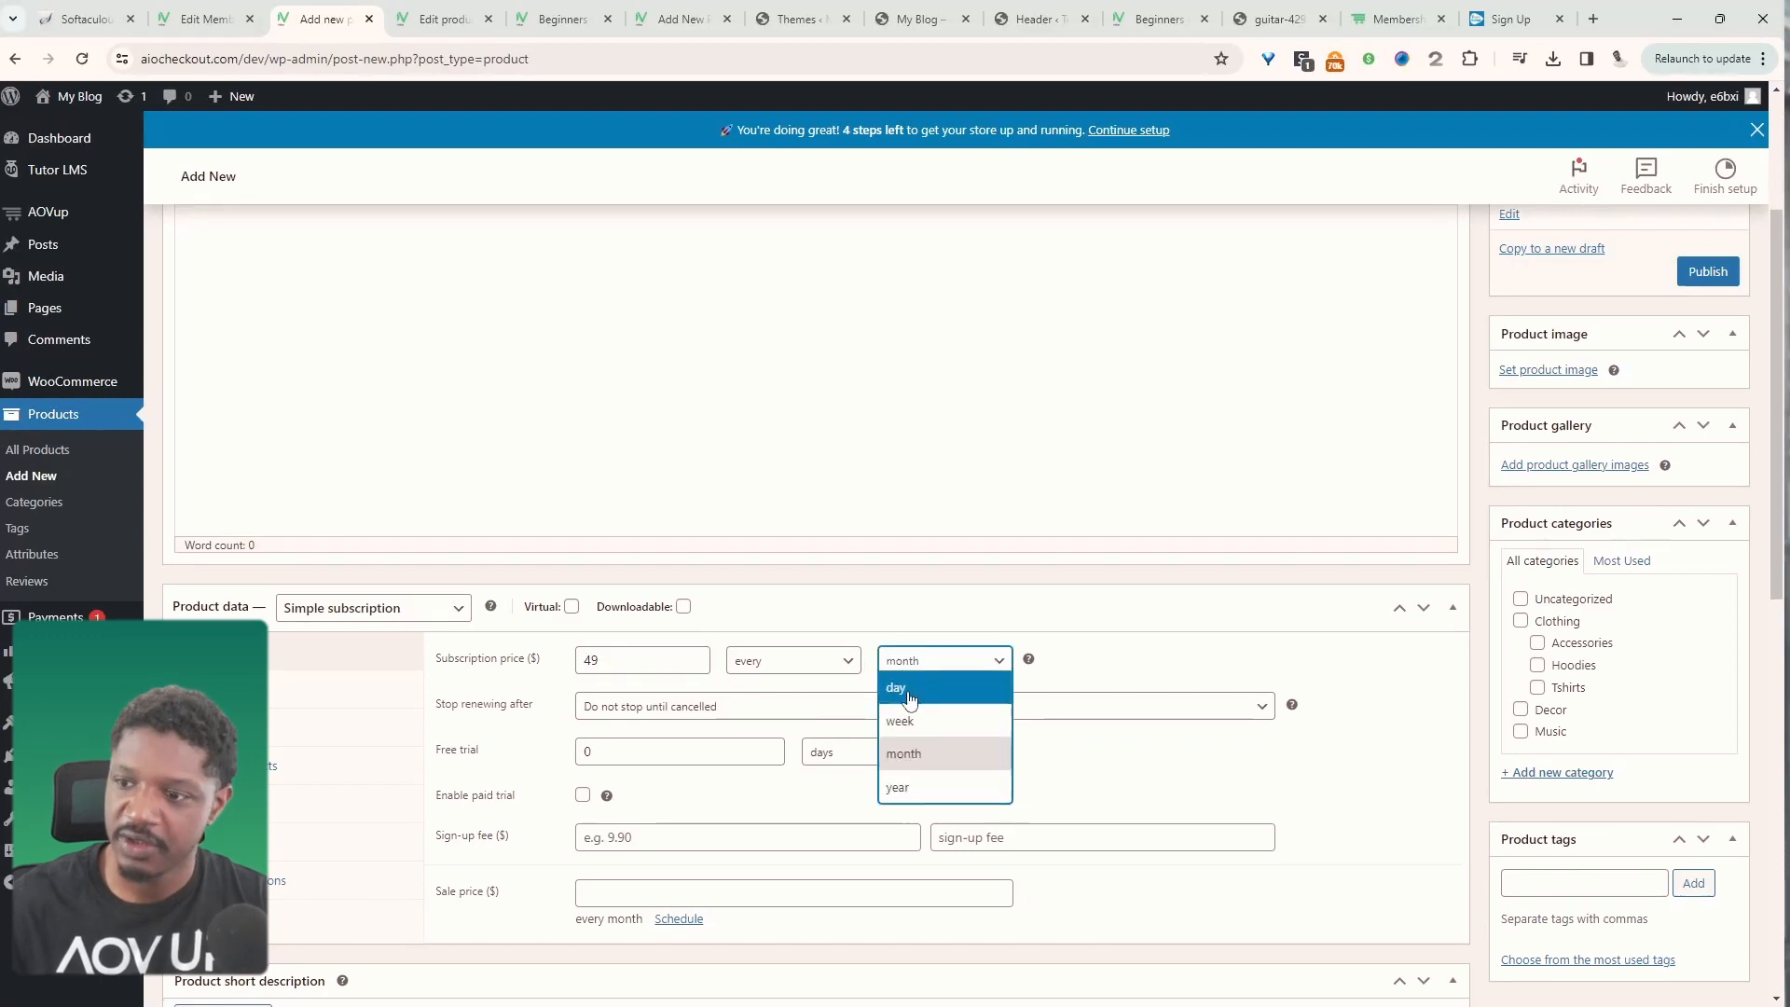
click(941, 751)
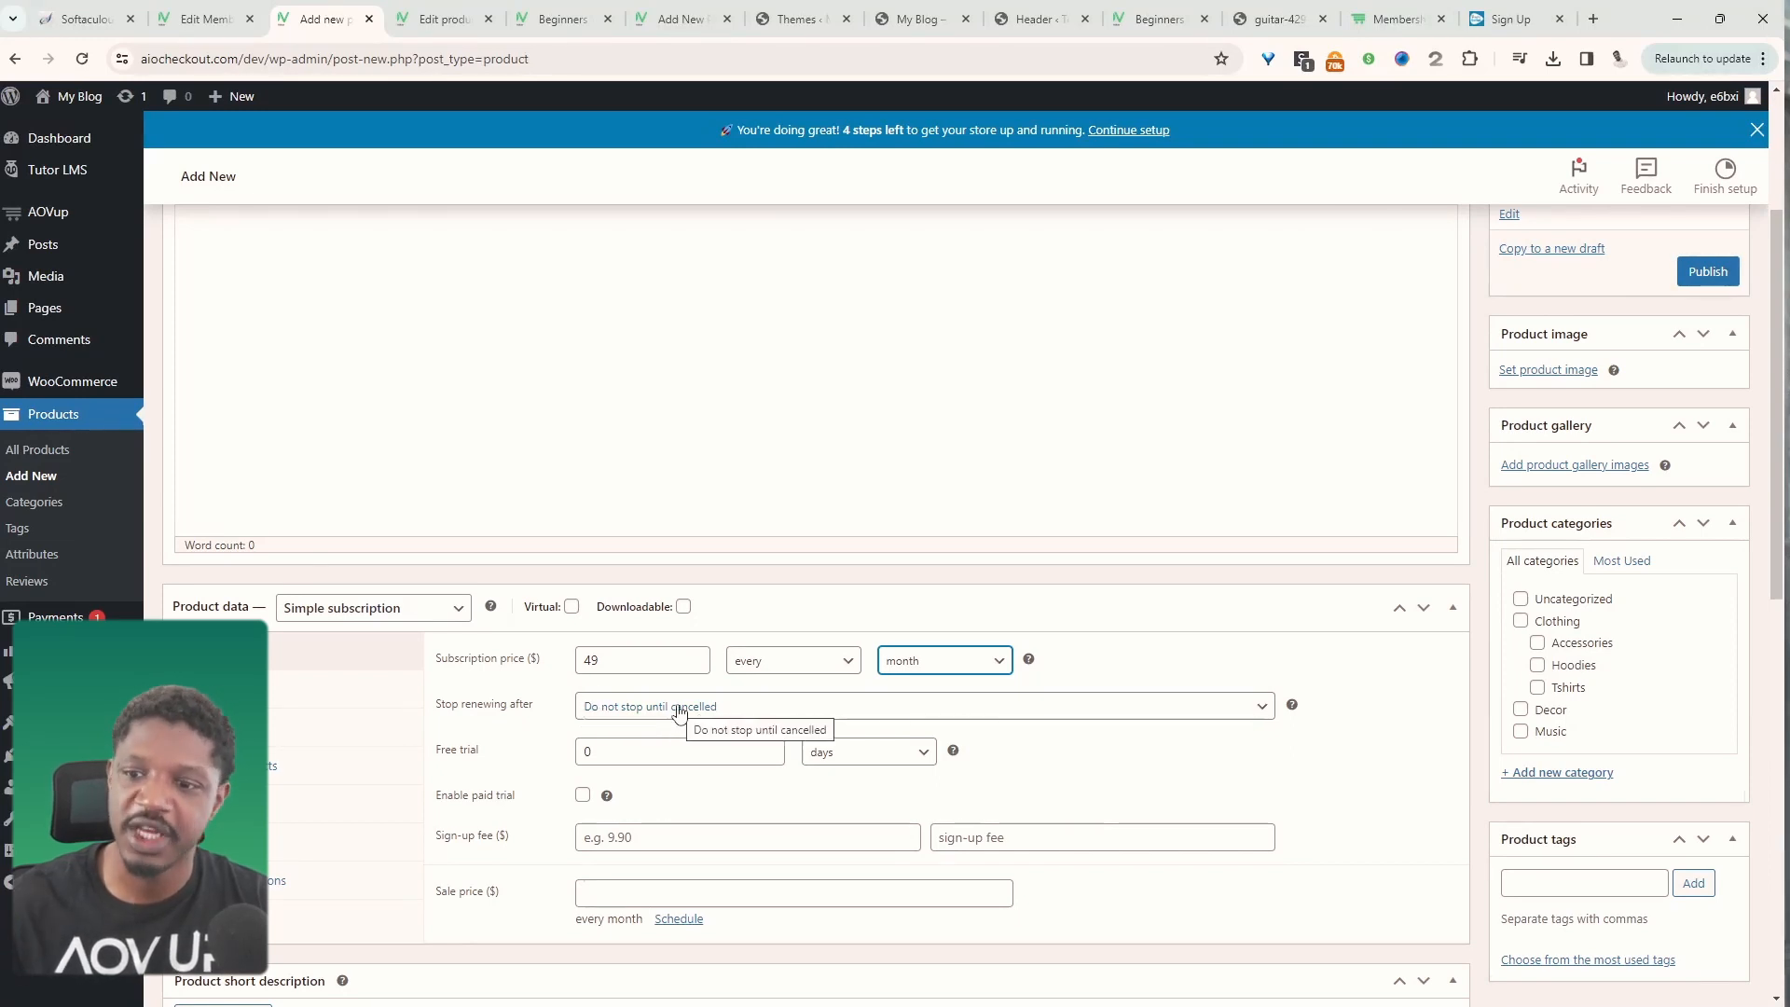
- Give the subscription a 7-day paid trial with a sign-up fee of $1 labelled "no-risk trial"
click(637, 762)
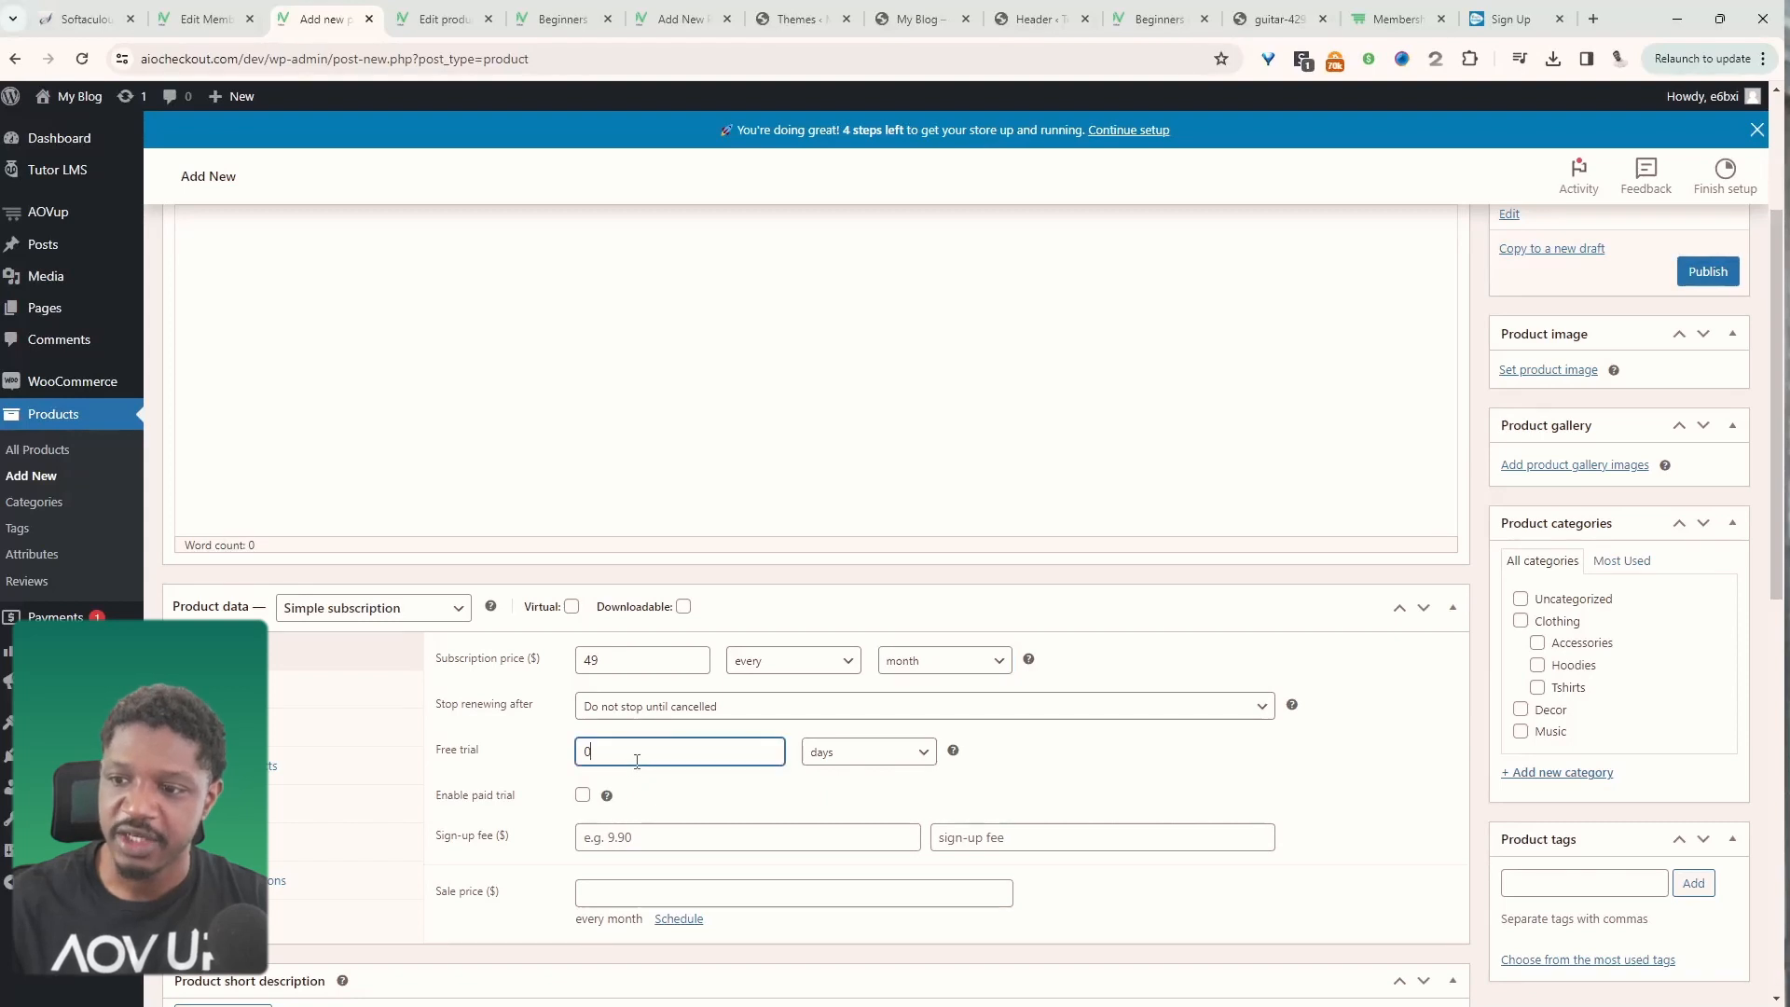
click(582, 797)
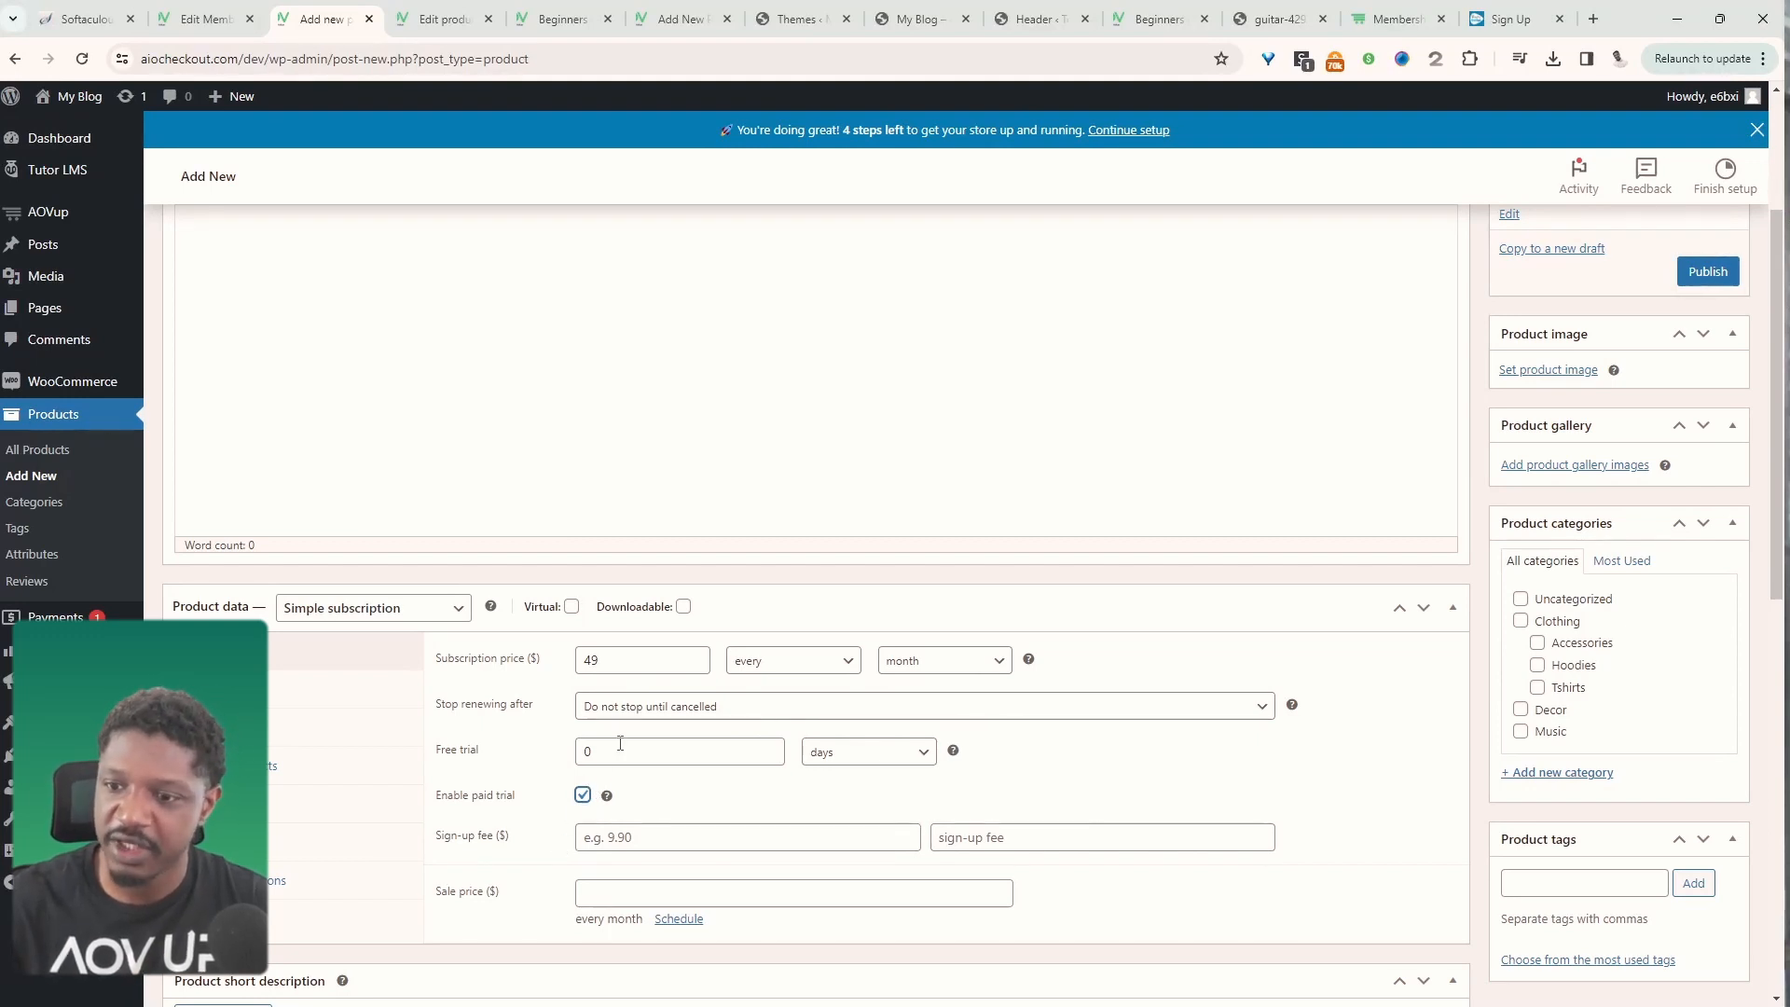
drag(605, 749, 562, 751)
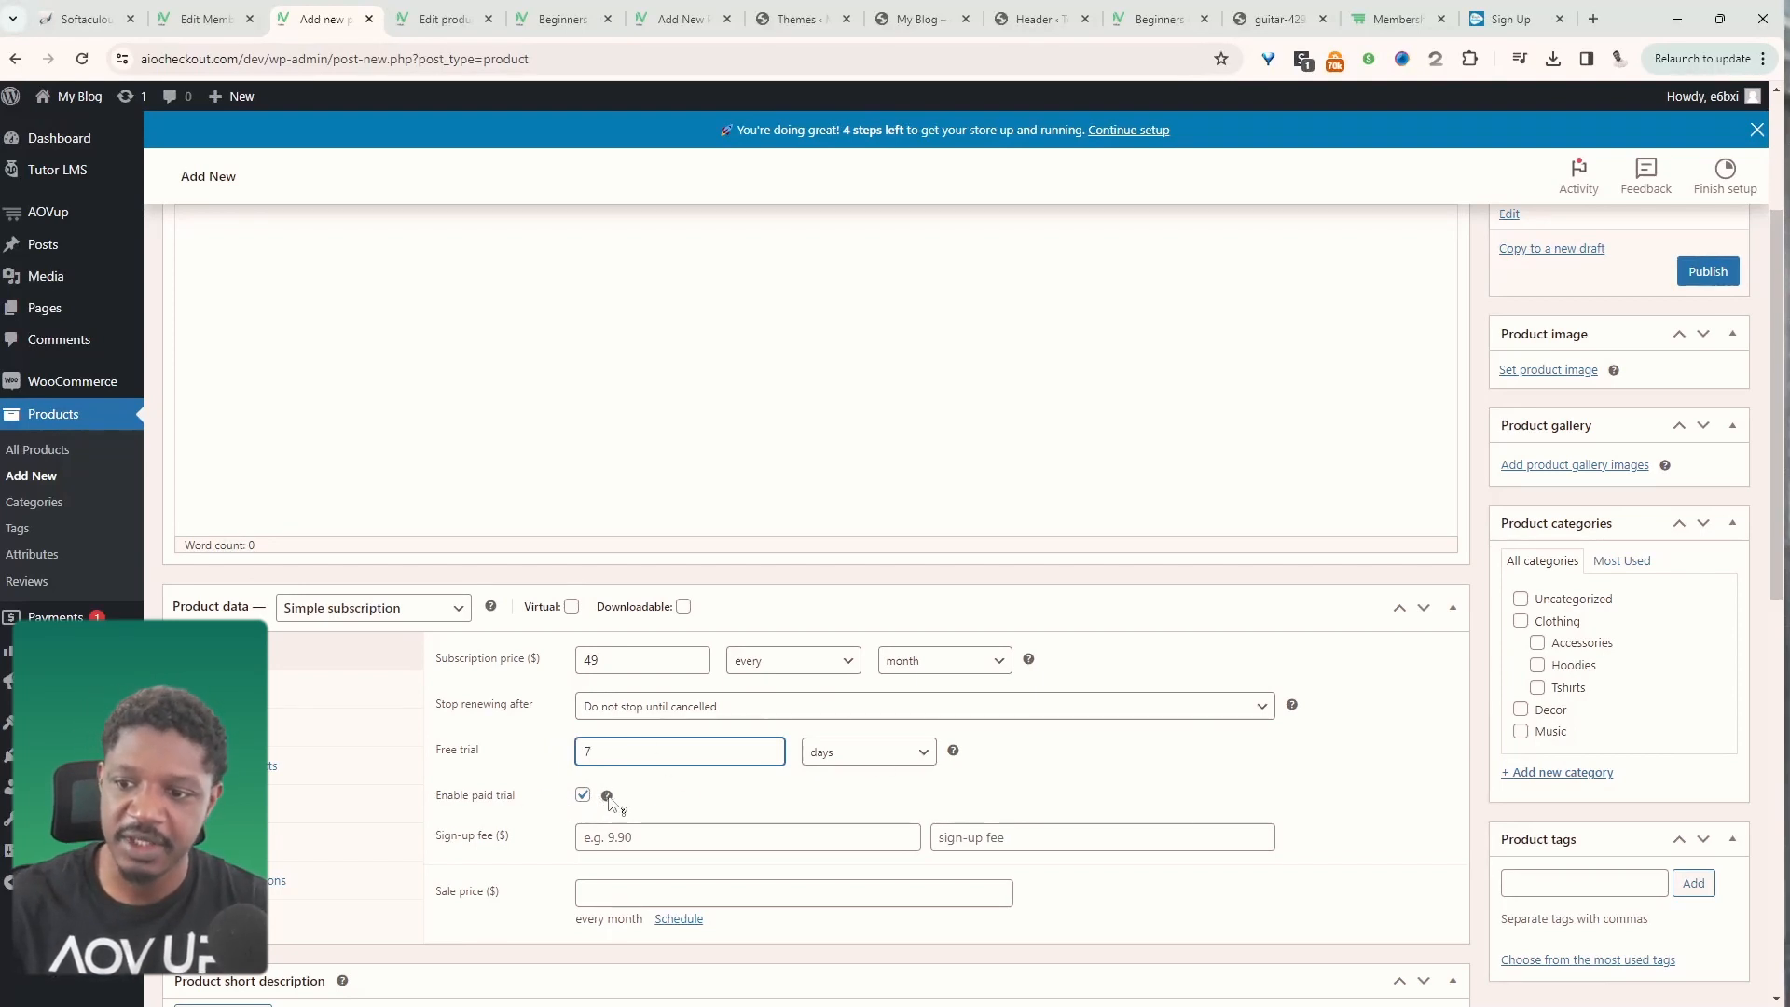
click(611, 835)
text(1)
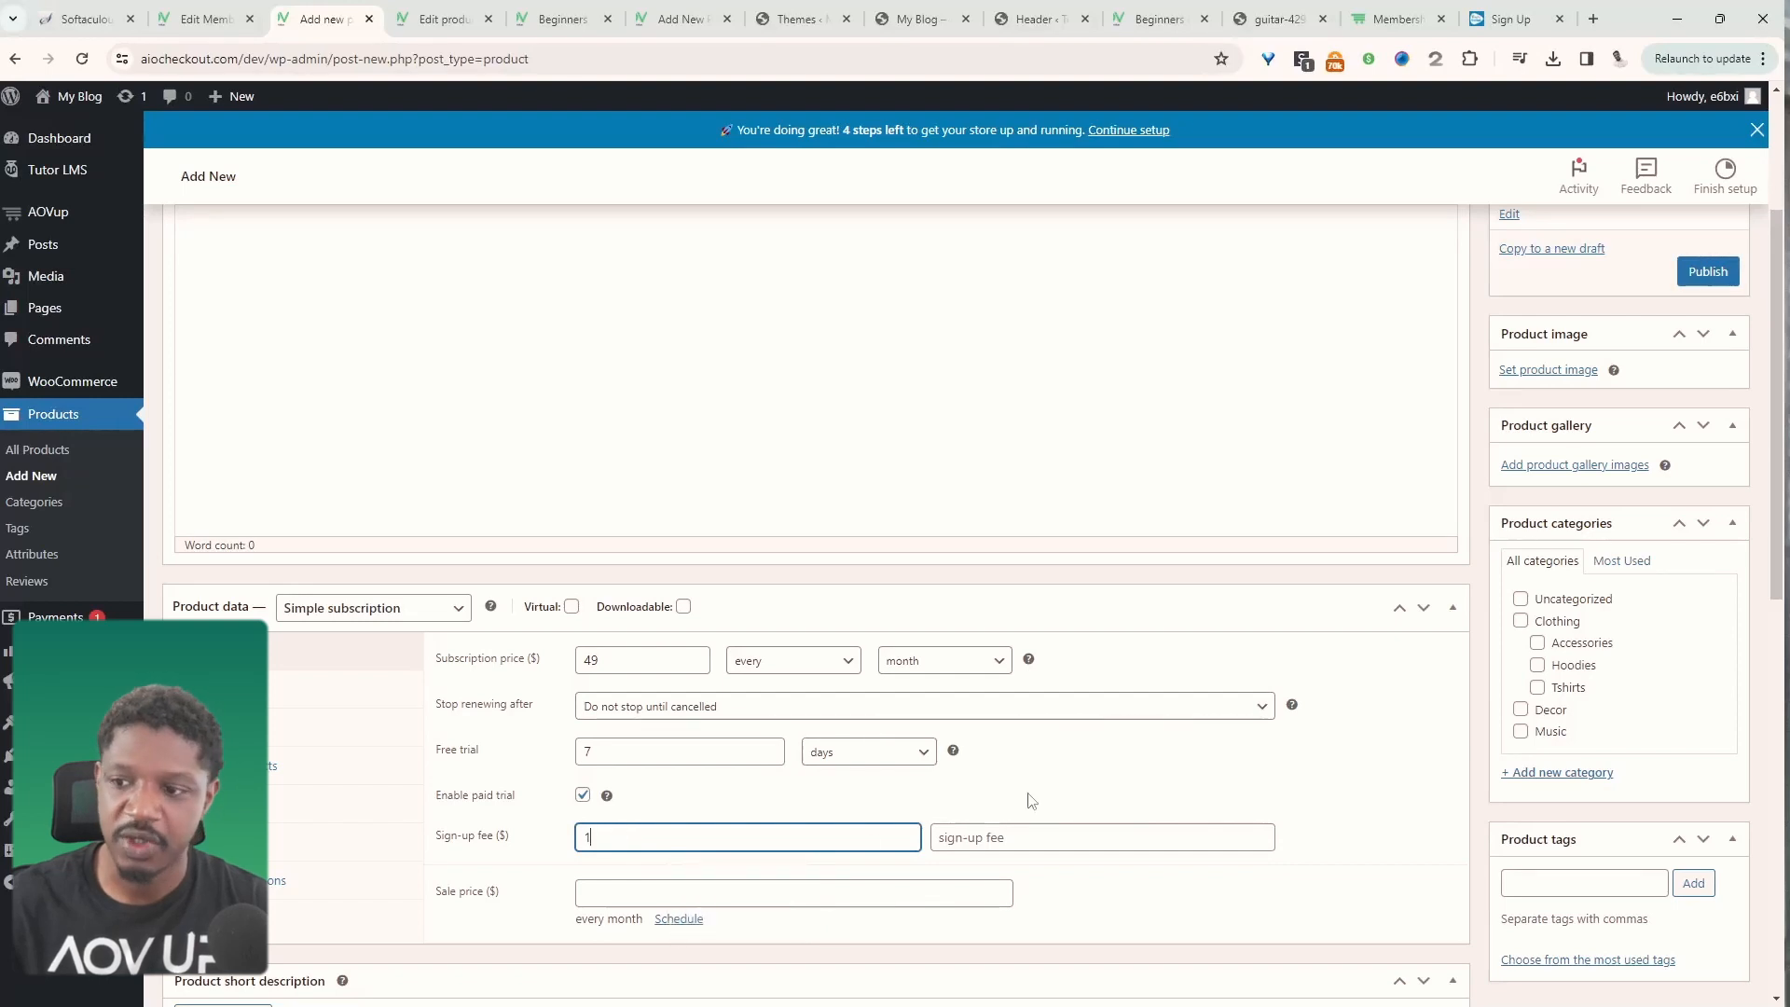
click(1027, 841)
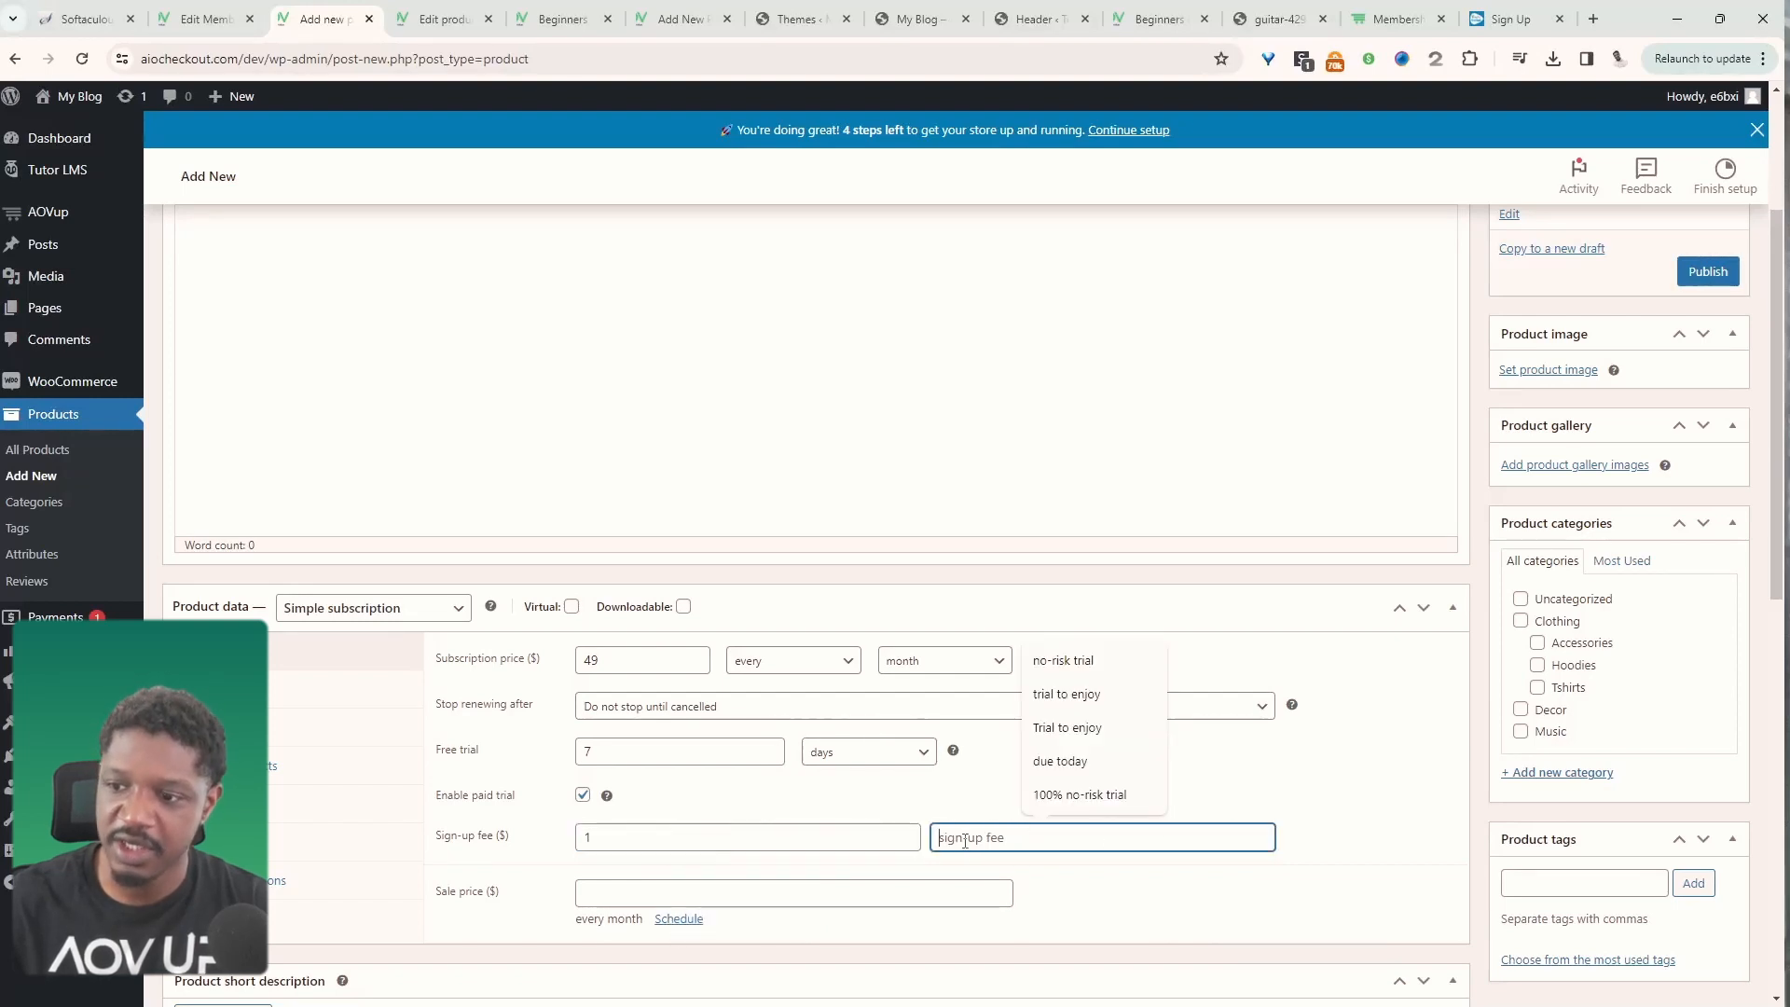
click(1080, 666)
- Publish the Monthly product and open its store page in a new tab to review the price wording
scroll(918, 858, down, 2)
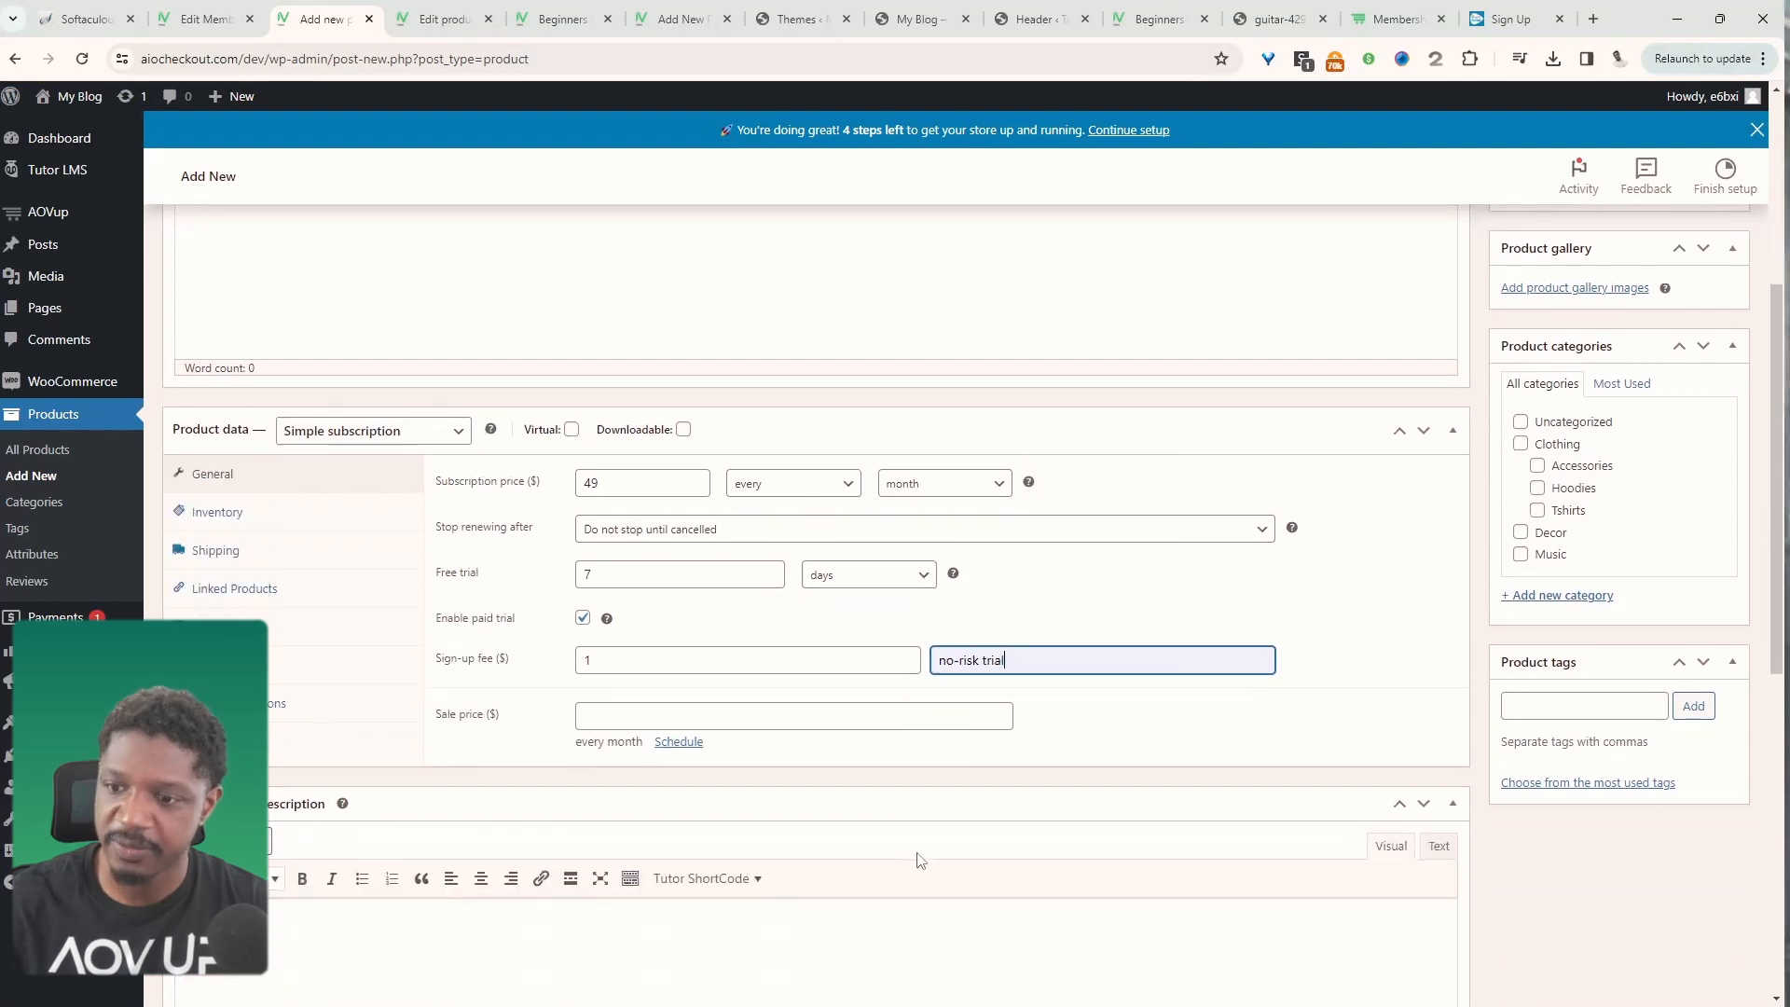
scroll(919, 858, up, 5)
click(1706, 520)
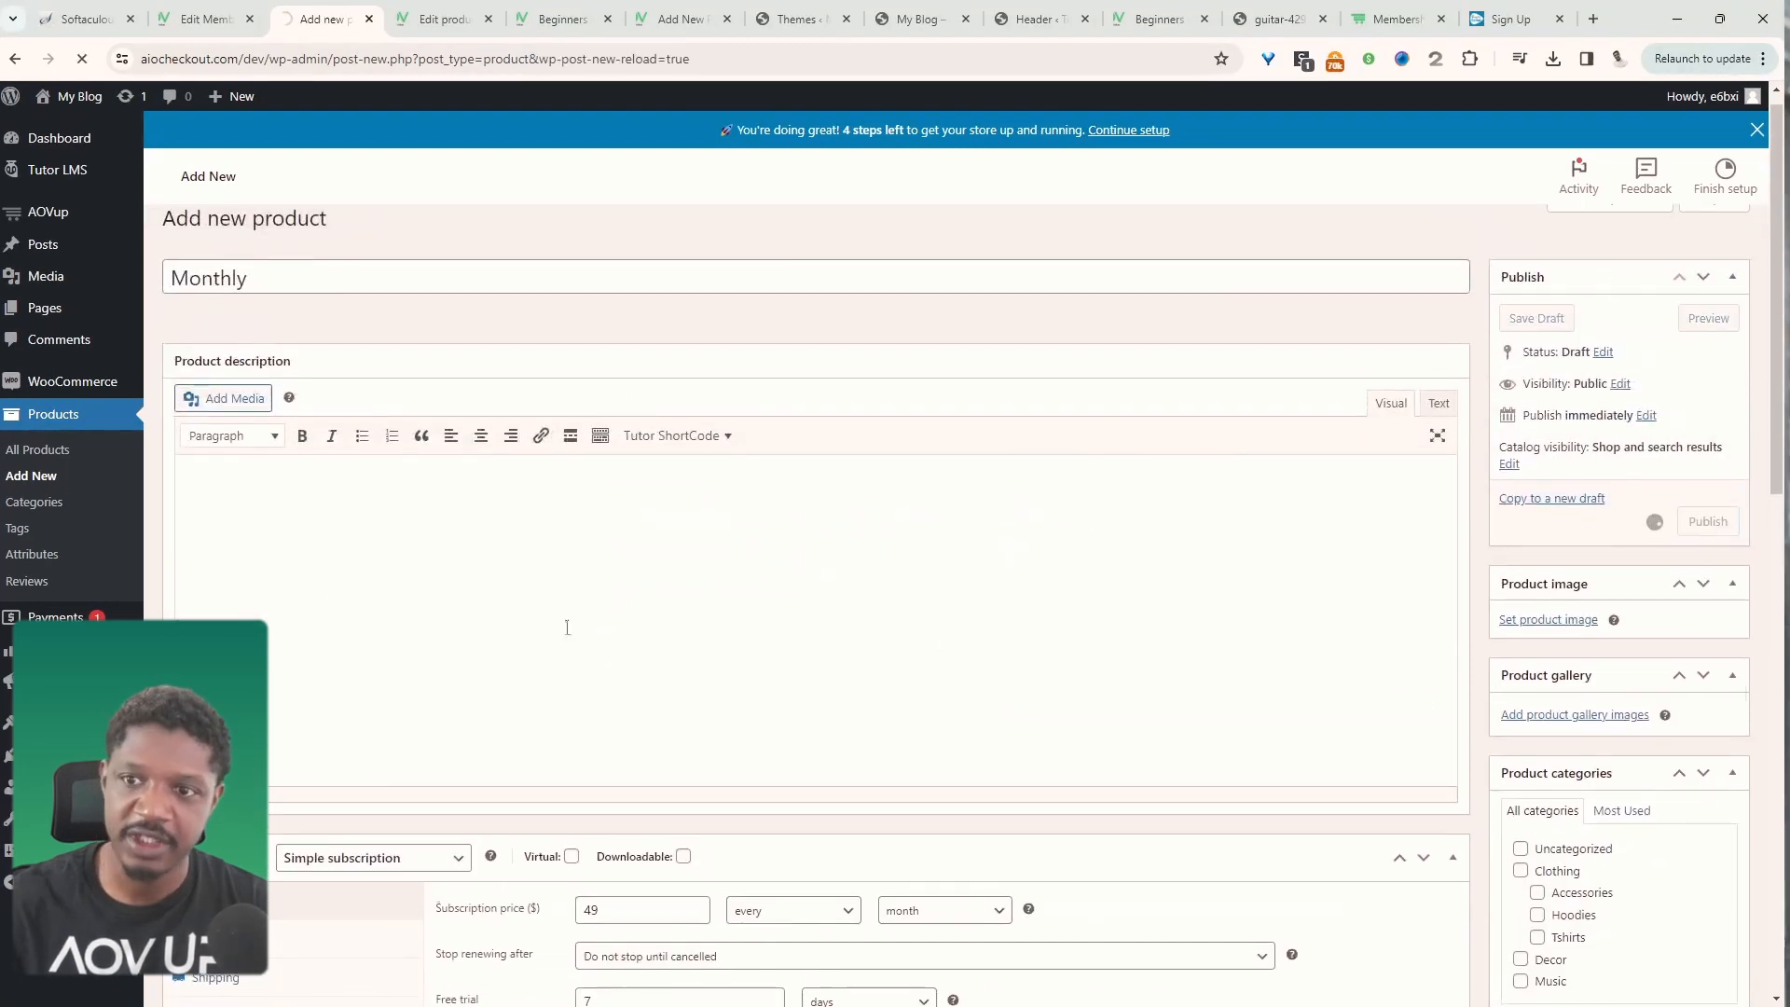
ctrl+click(311, 101)
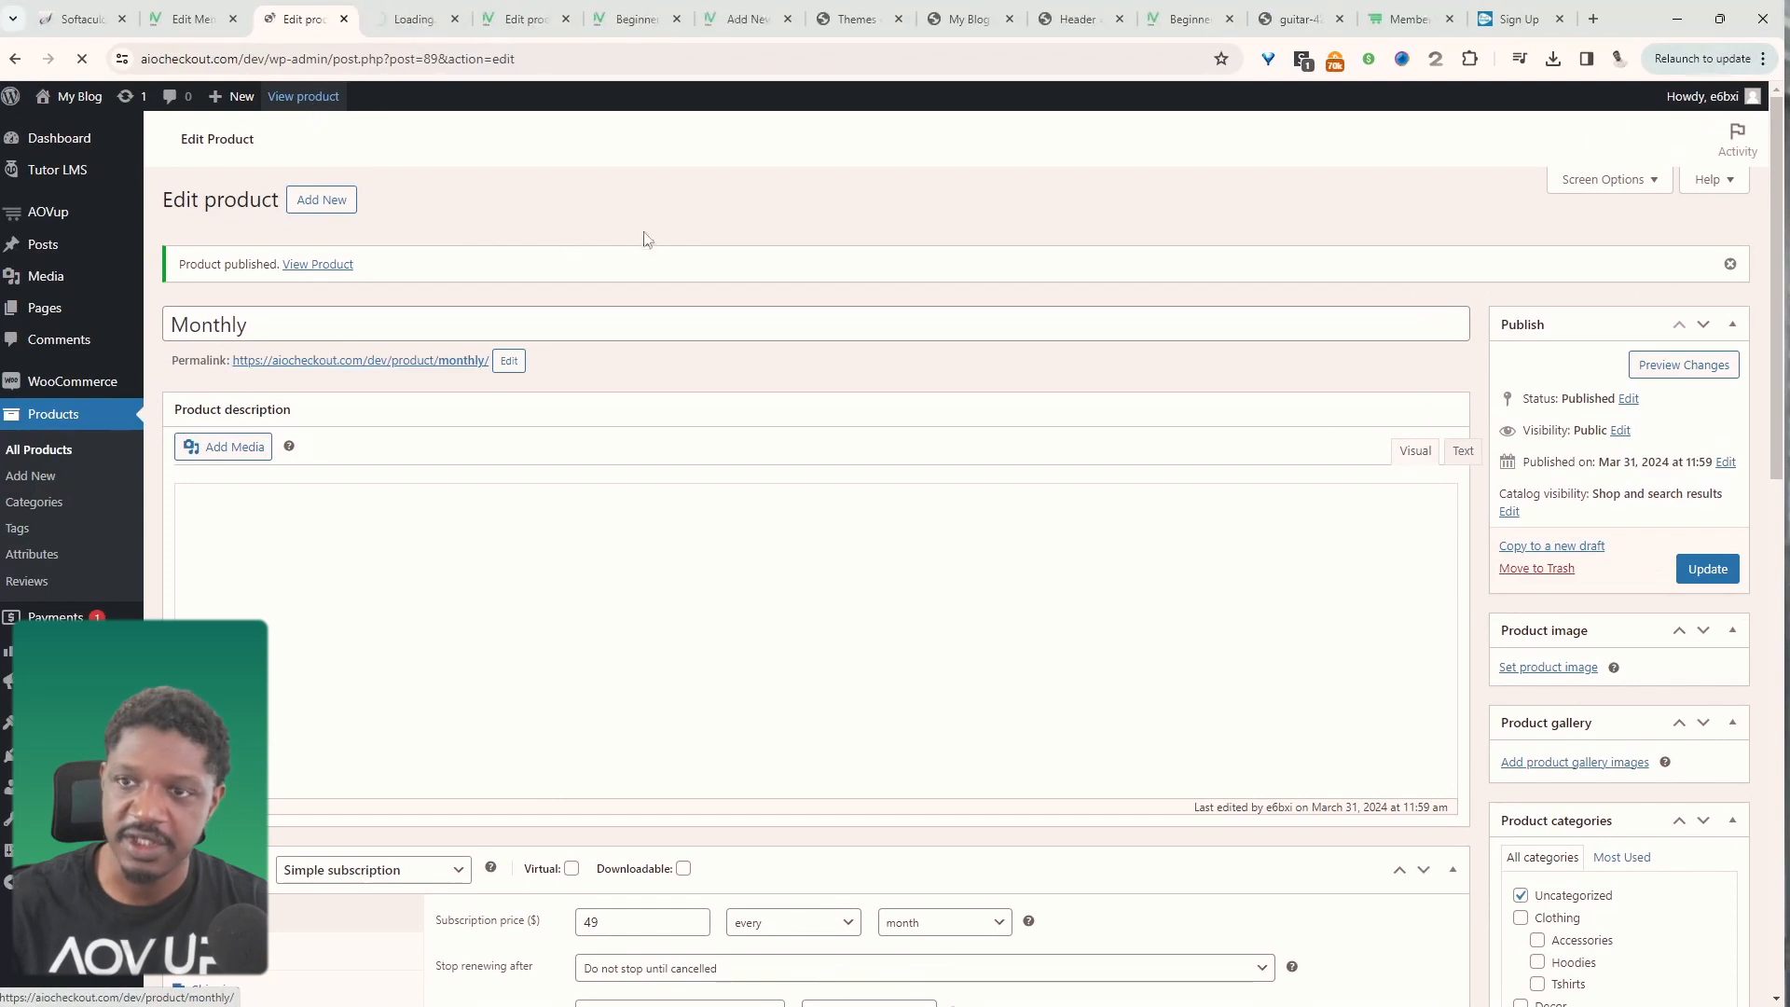
click(393, 20)
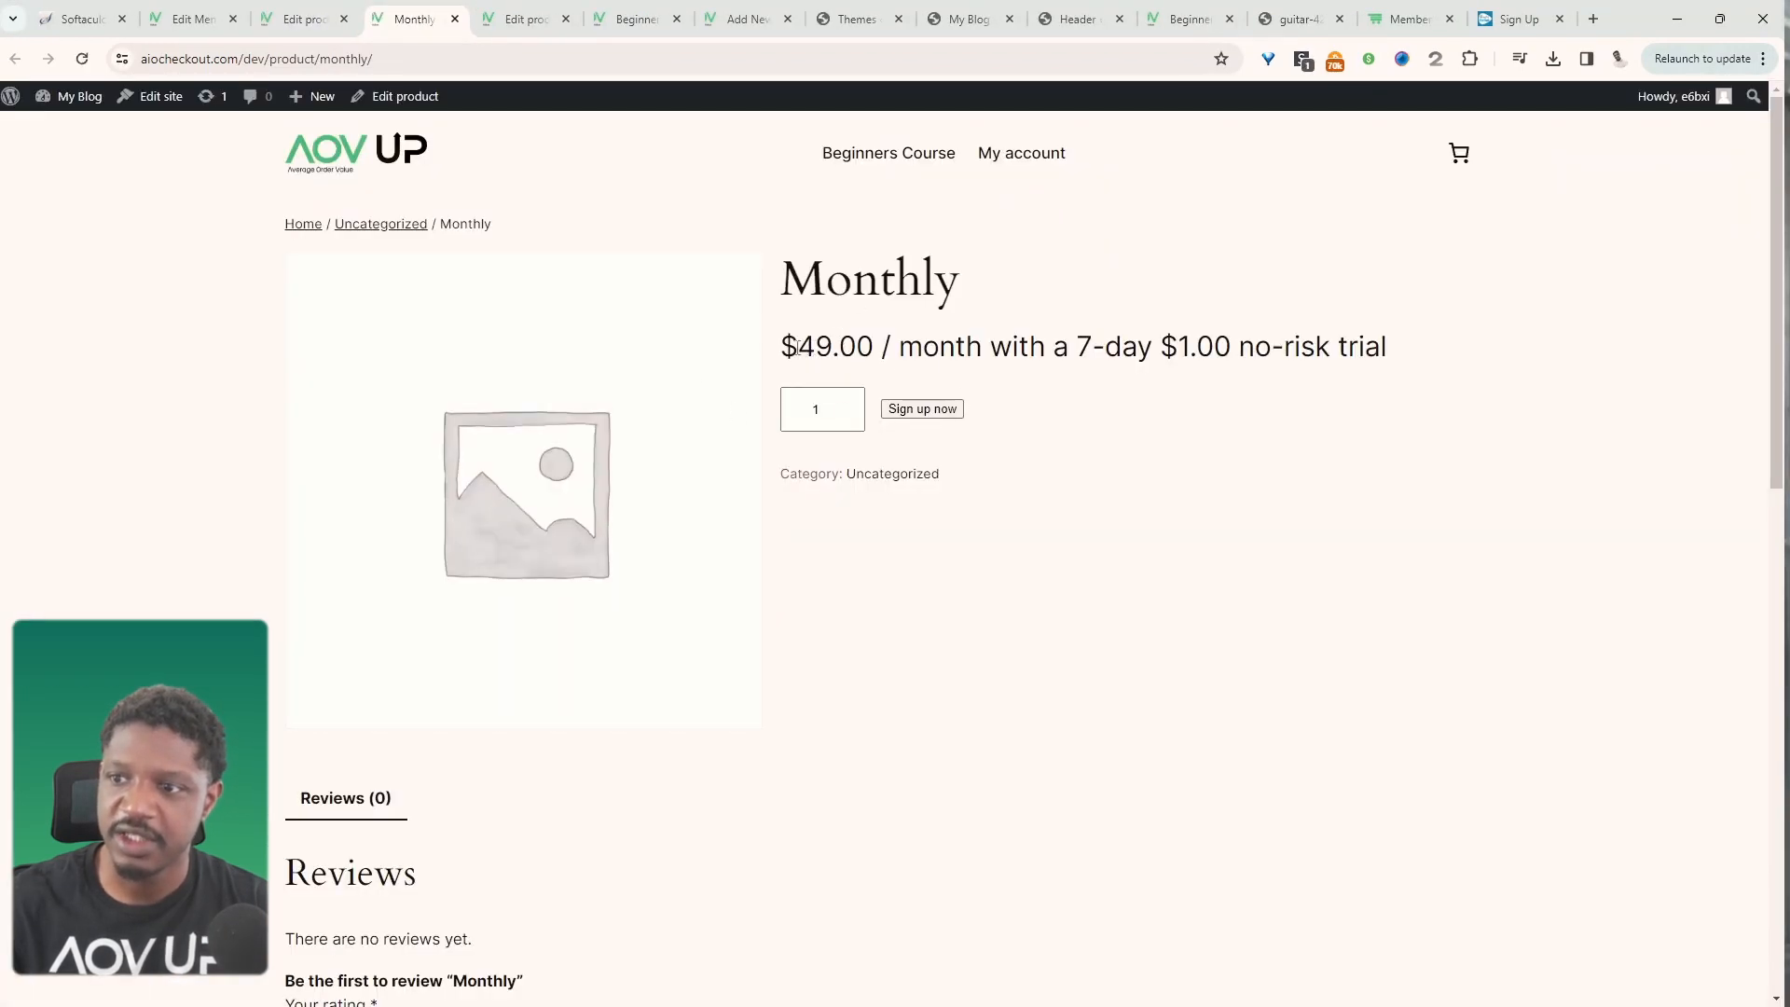
drag(797, 347, 1226, 350)
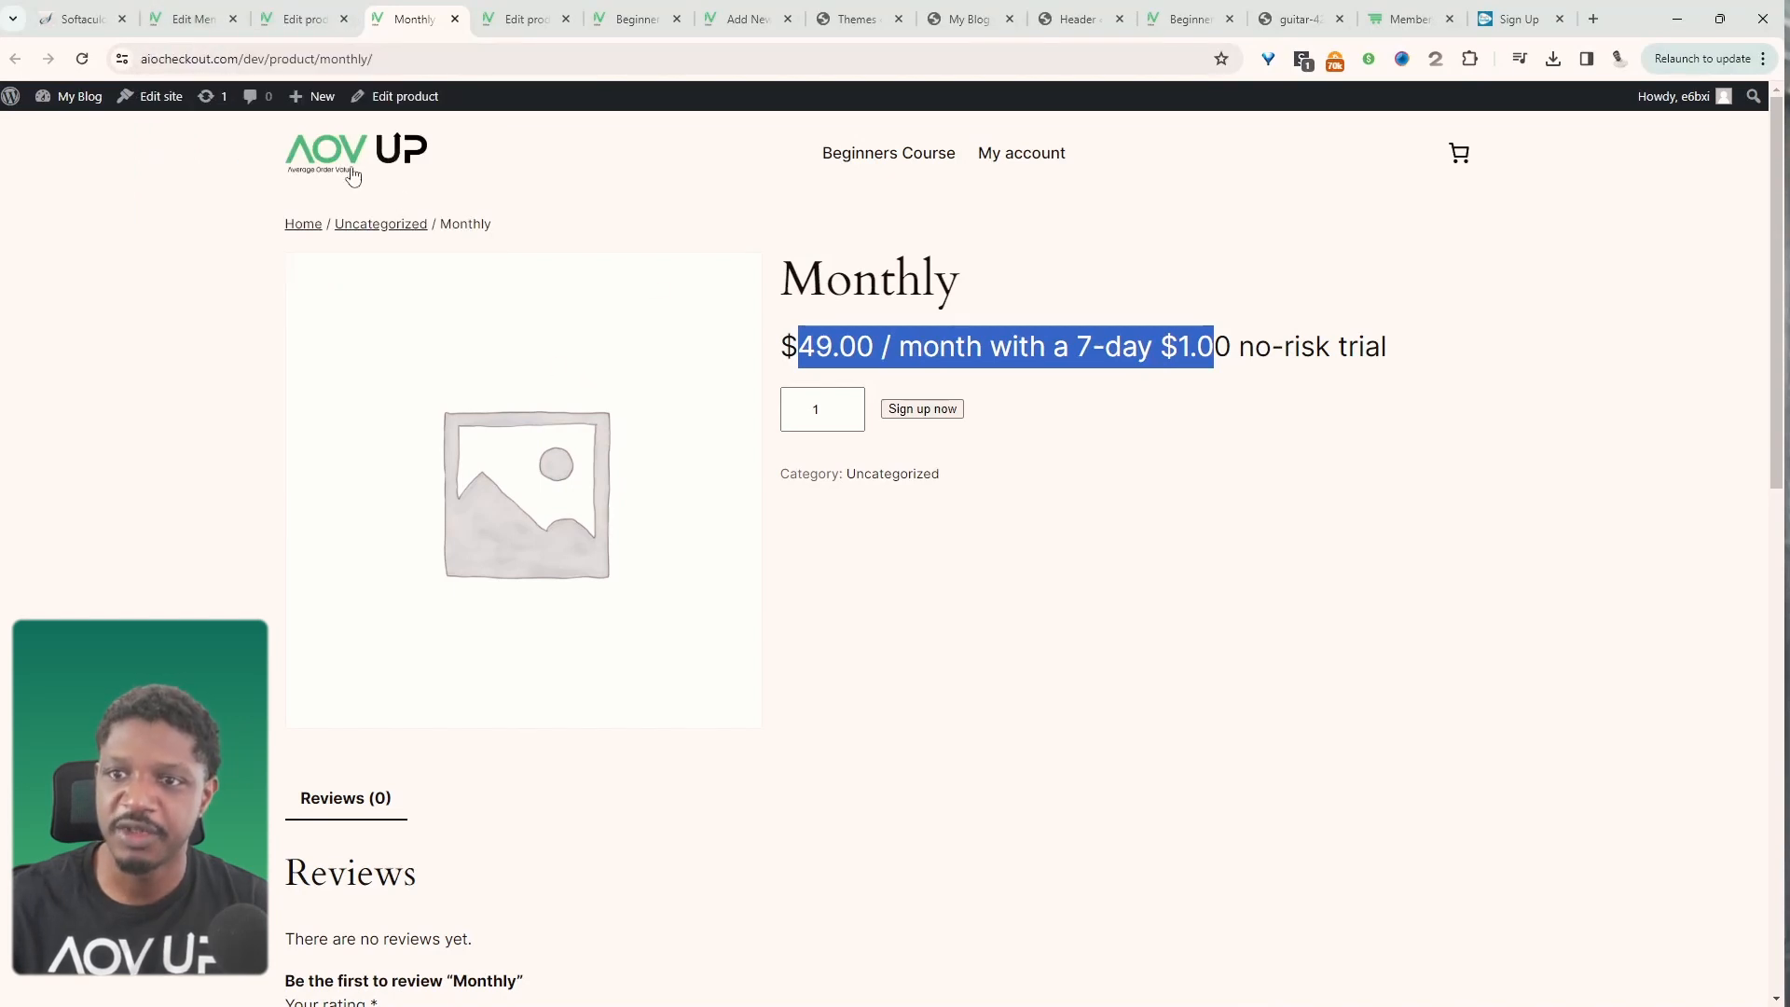
- Return to the membership plans and start a new plan titled Monthly Plan
click(207, 20)
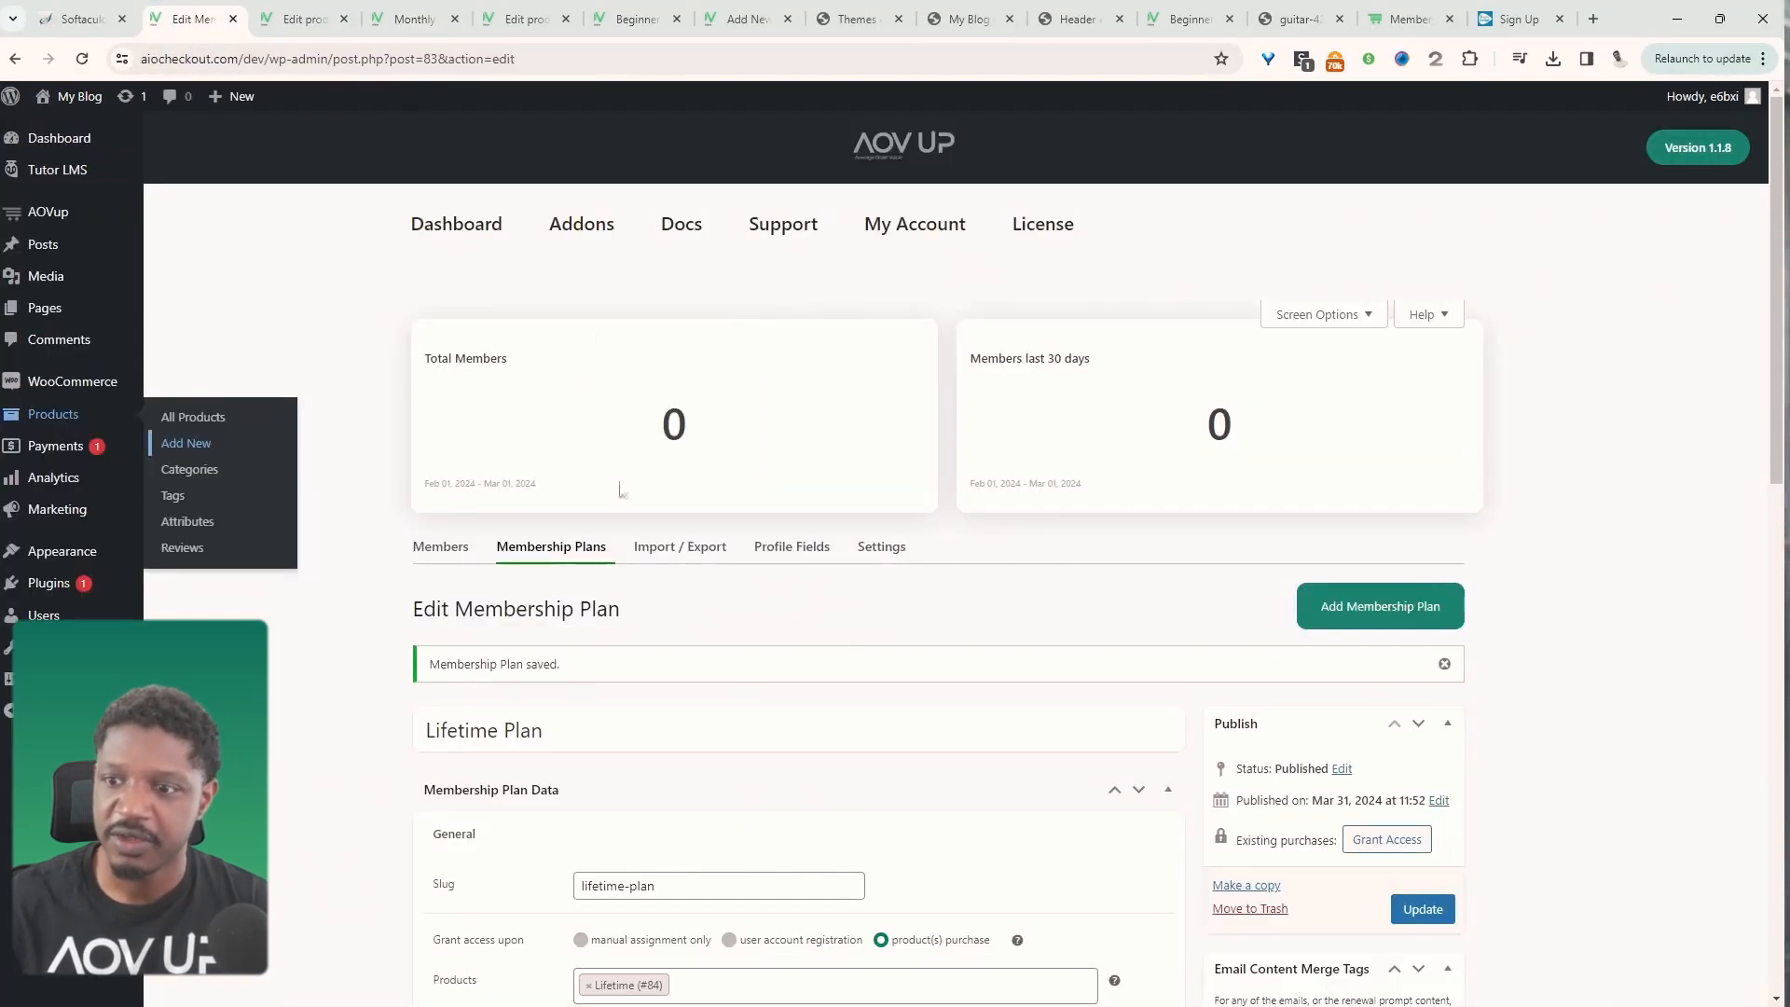
scroll(606, 597, down, 2)
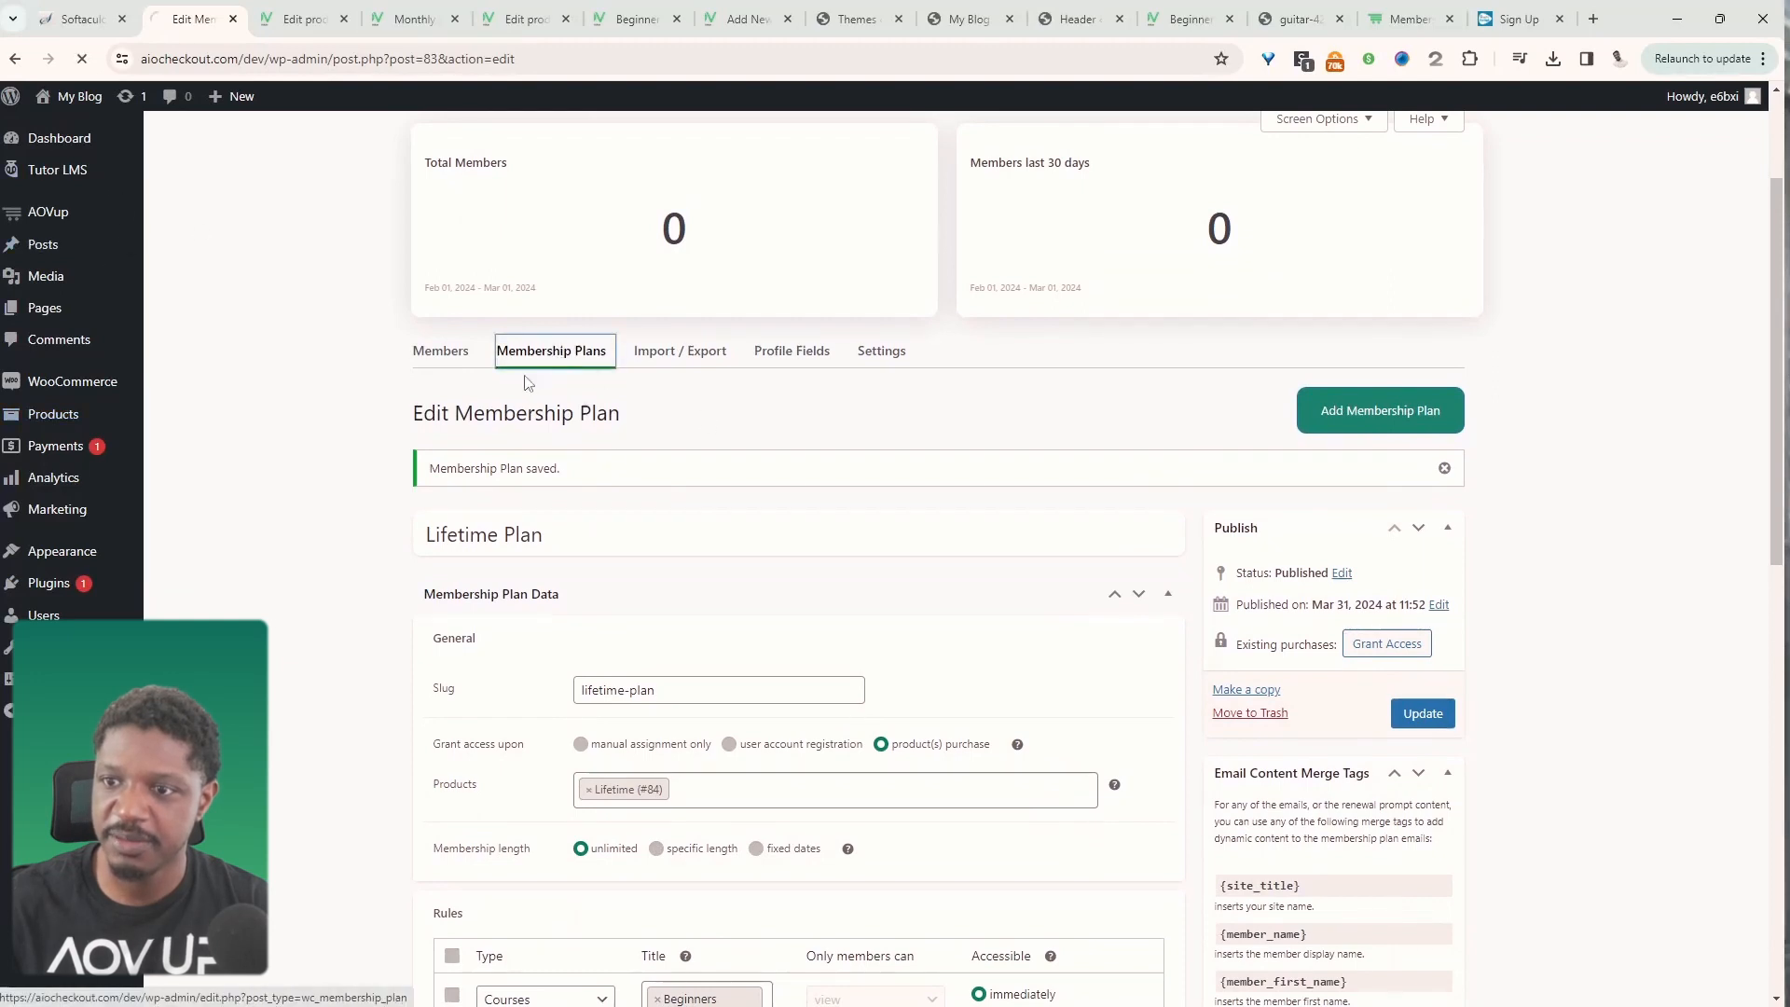
click(563, 364)
click(1378, 499)
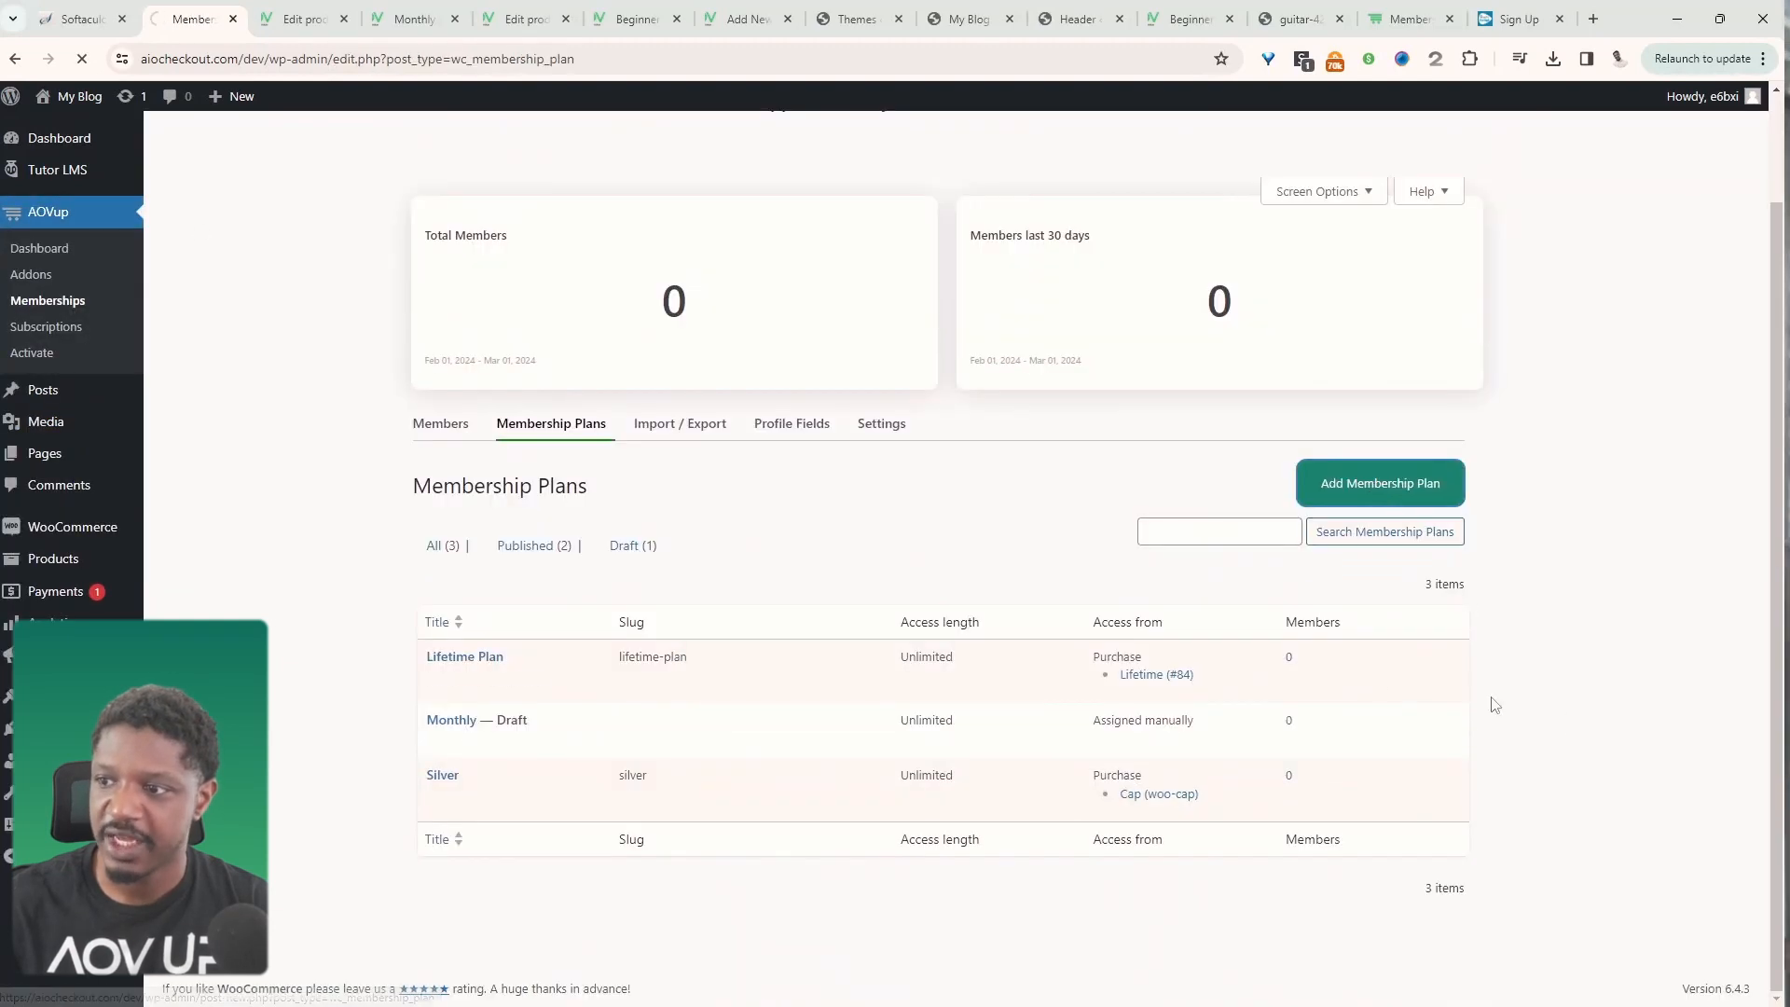
scroll(683, 406, down, 2)
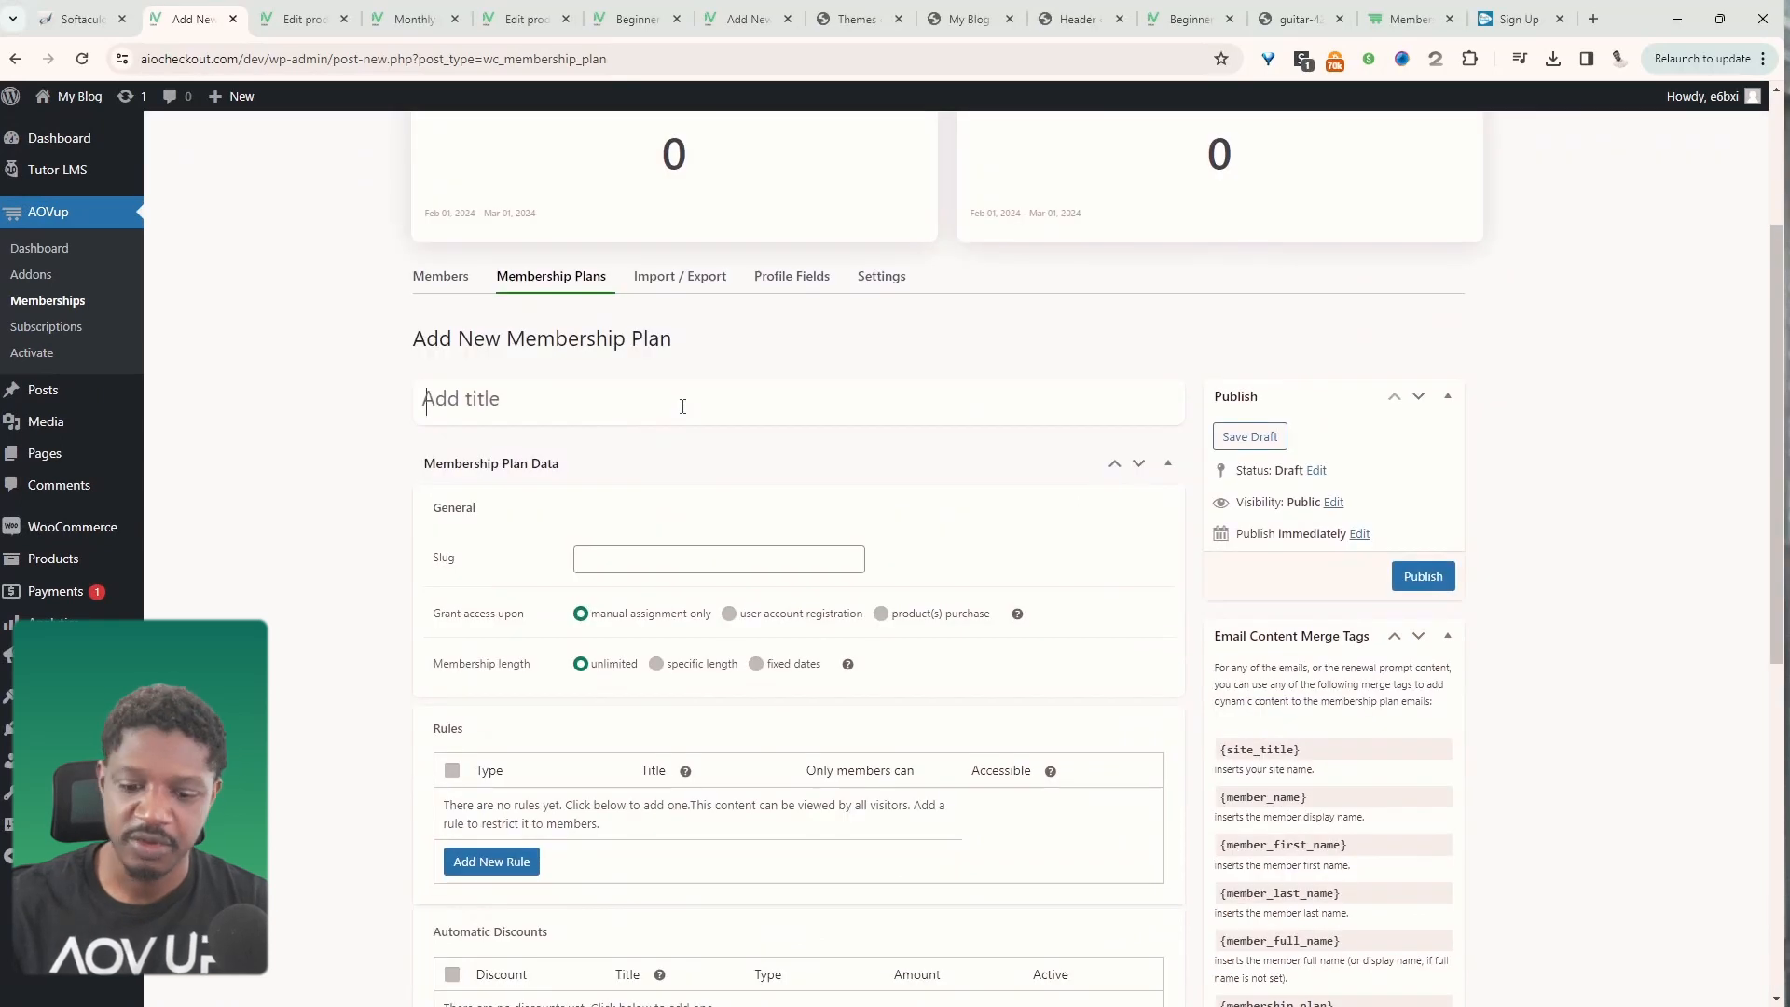
click(683, 406)
text(Monthly Plan)
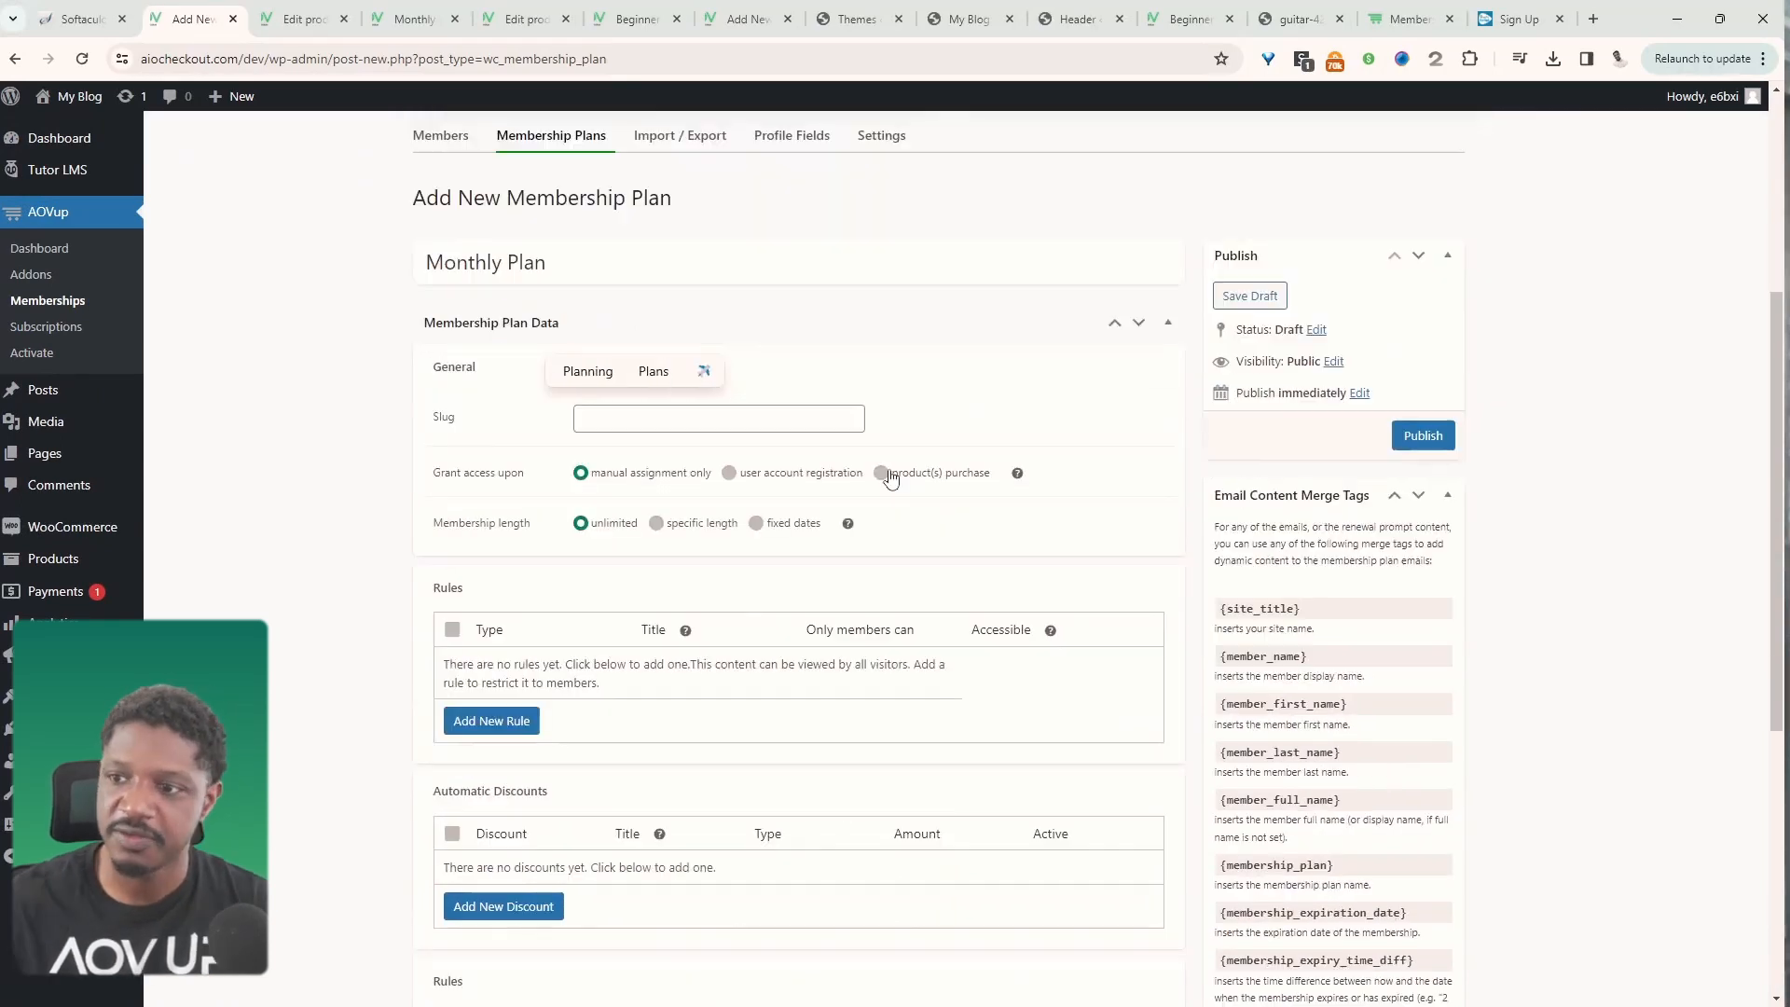
- Grant access to the plan upon purchase of the Monthly product
scroll(882, 473, down, 2)
click(883, 474)
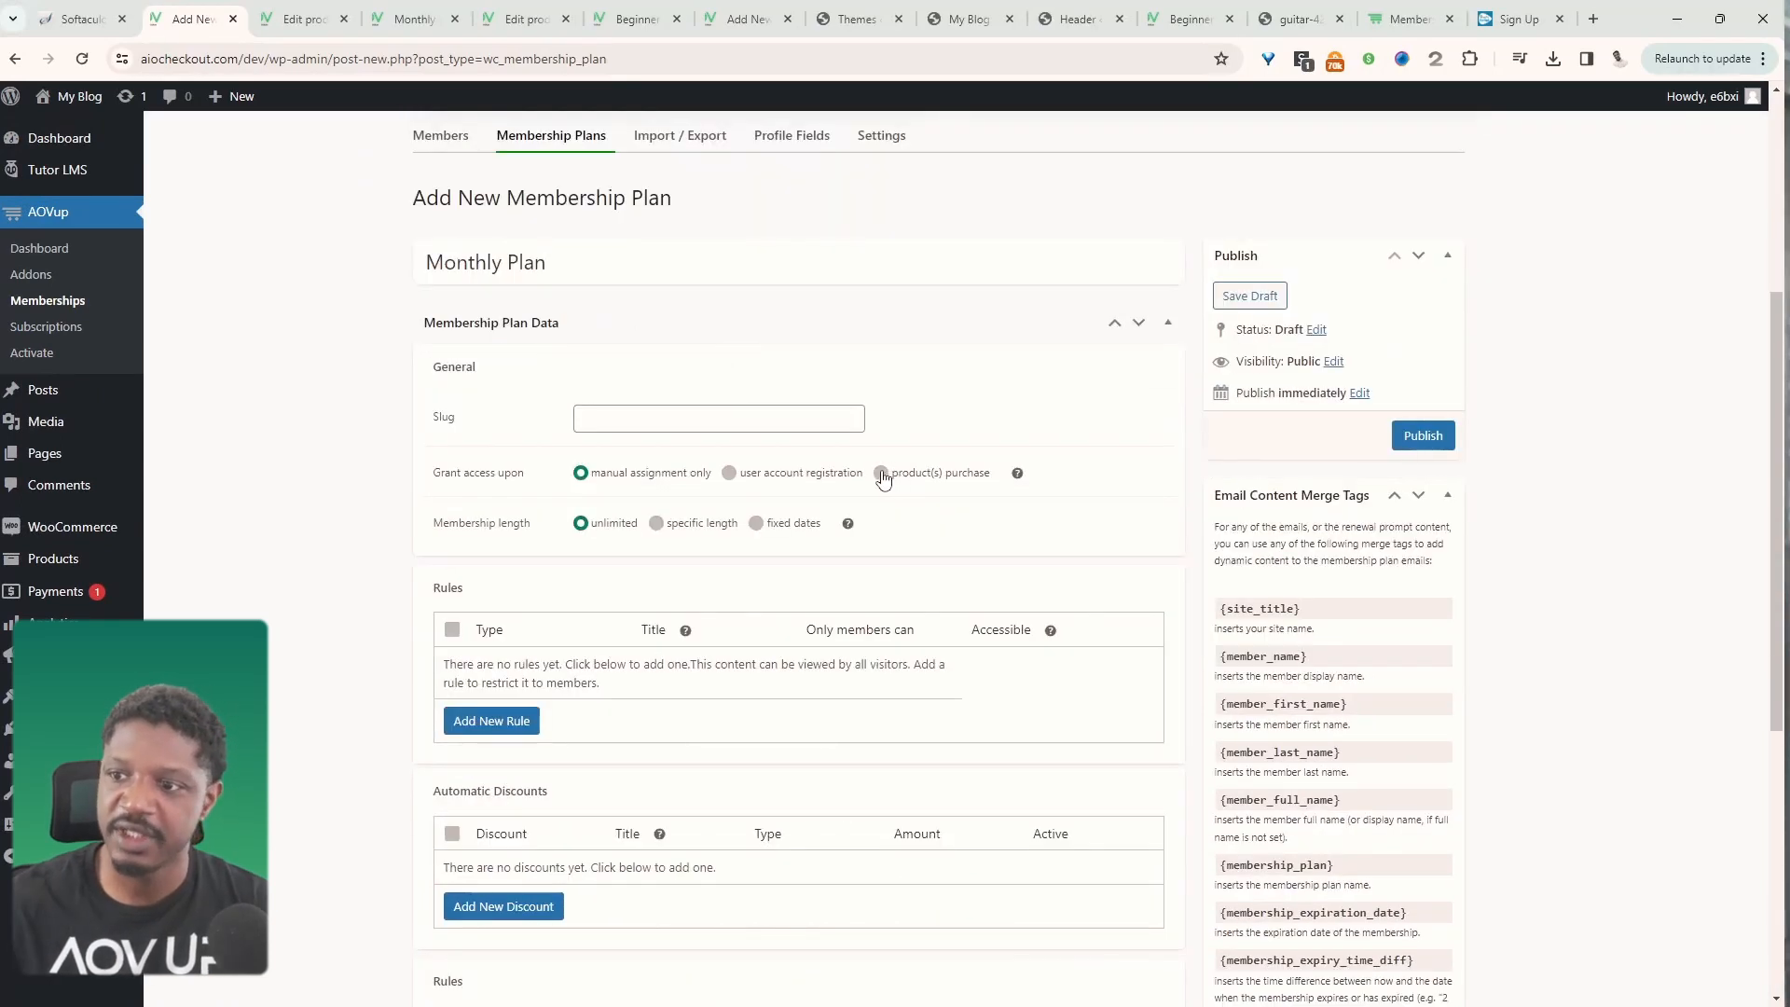
click(781, 514)
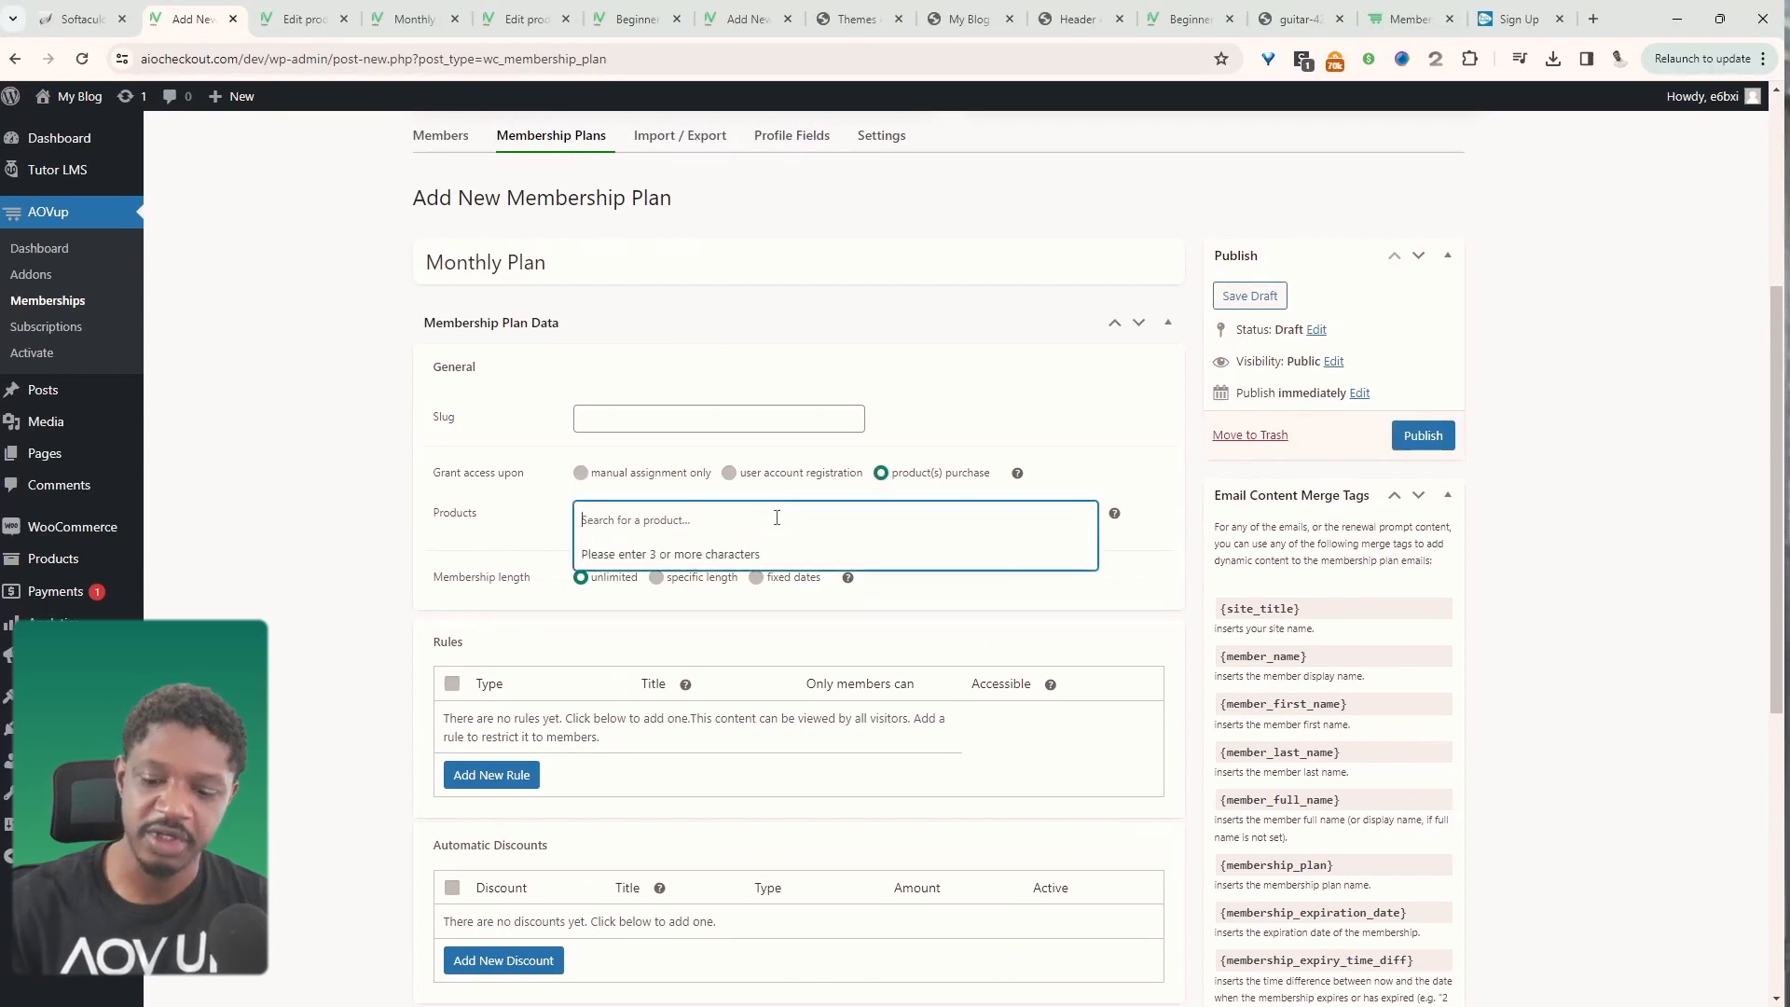
text(month)
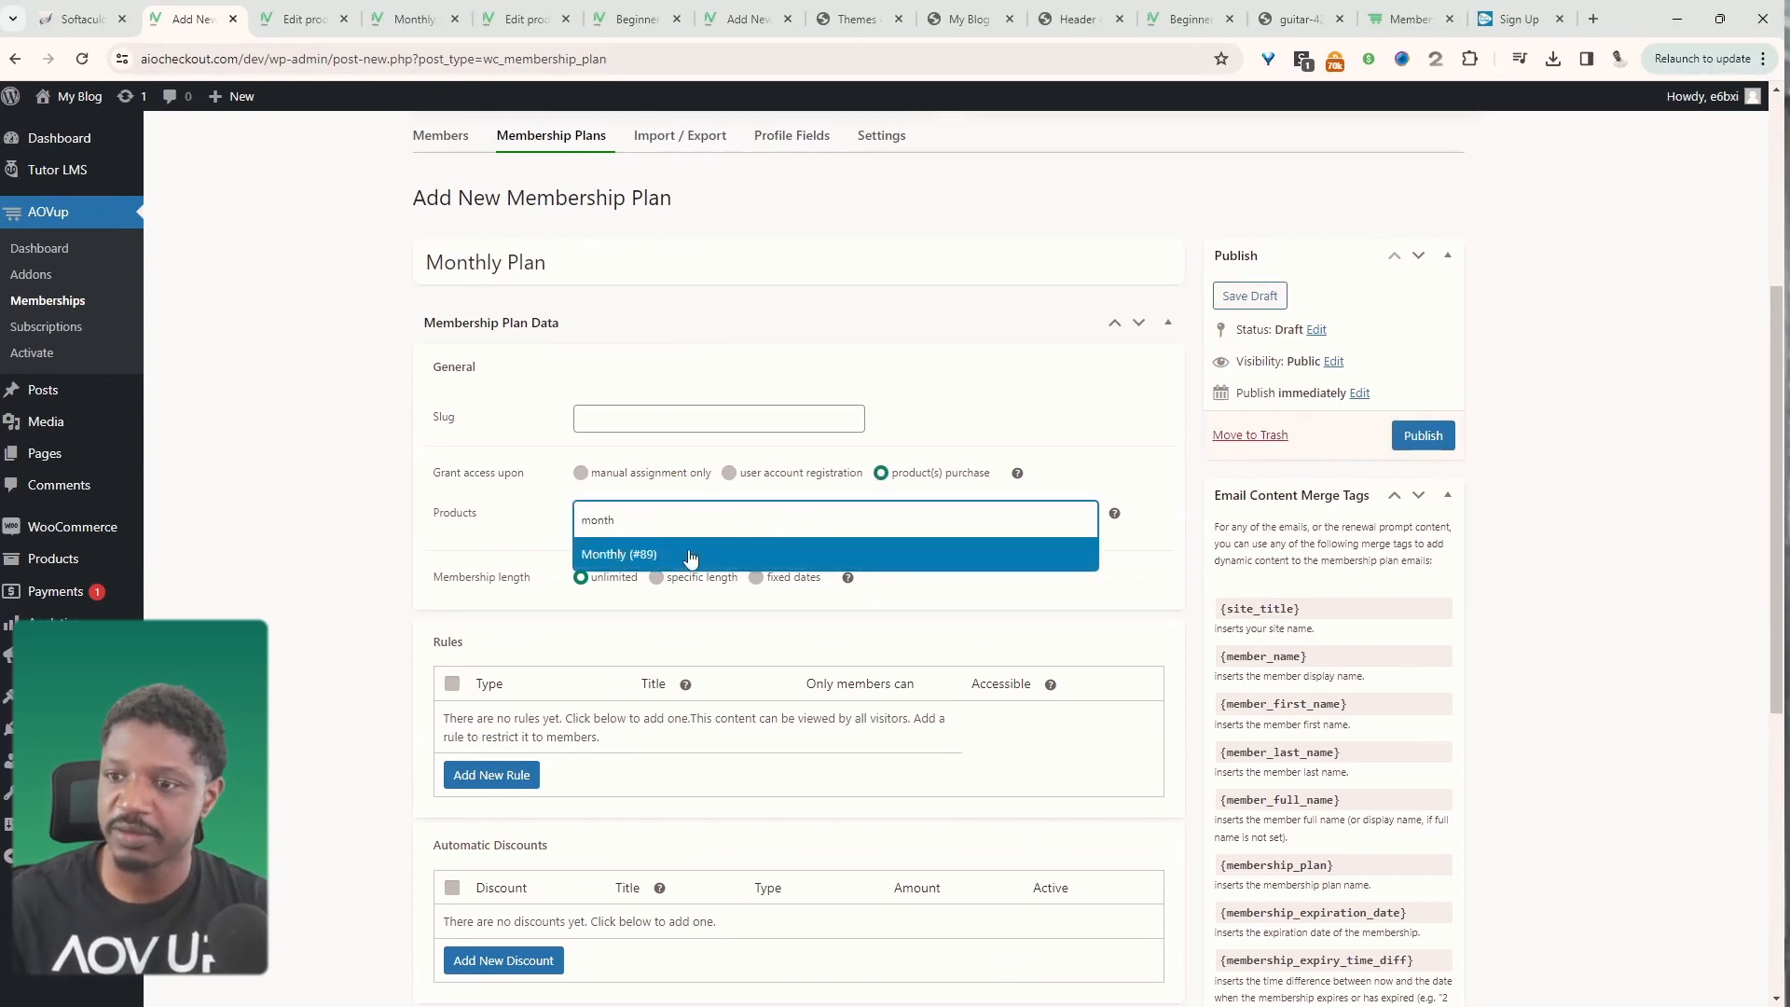
click(691, 558)
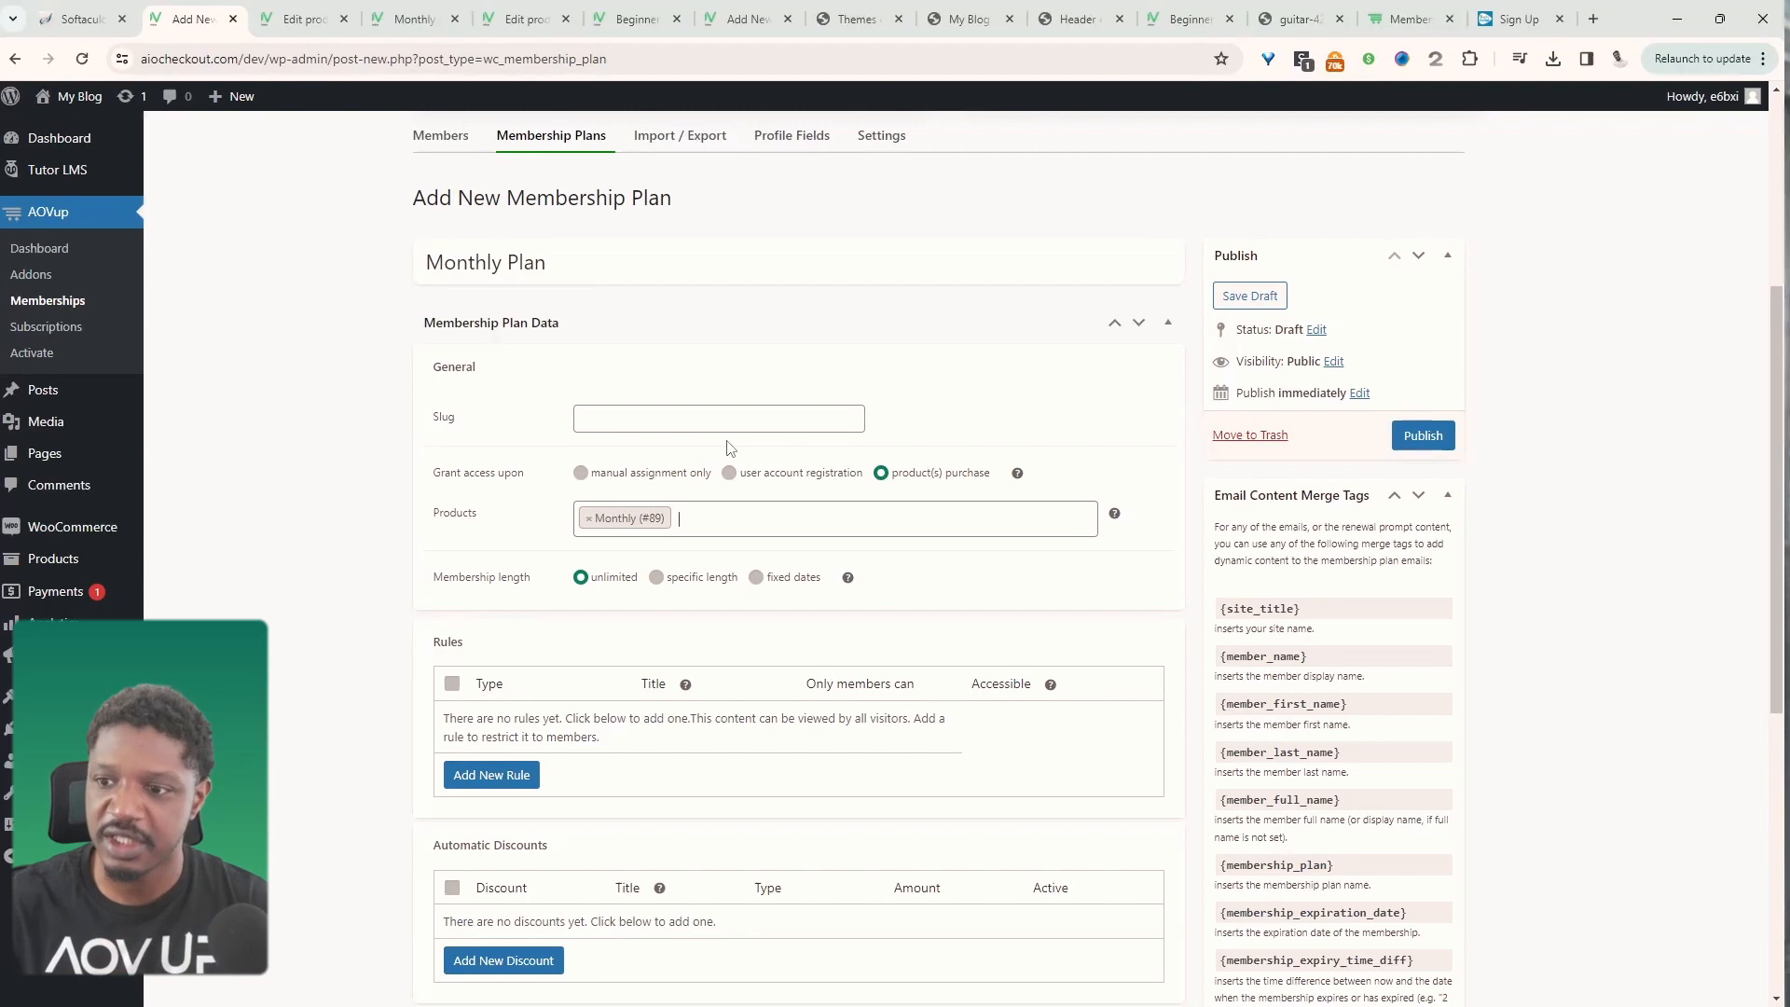
- Examine the specific length and fixed dates options for the membership length, and return it to unlimited
click(663, 579)
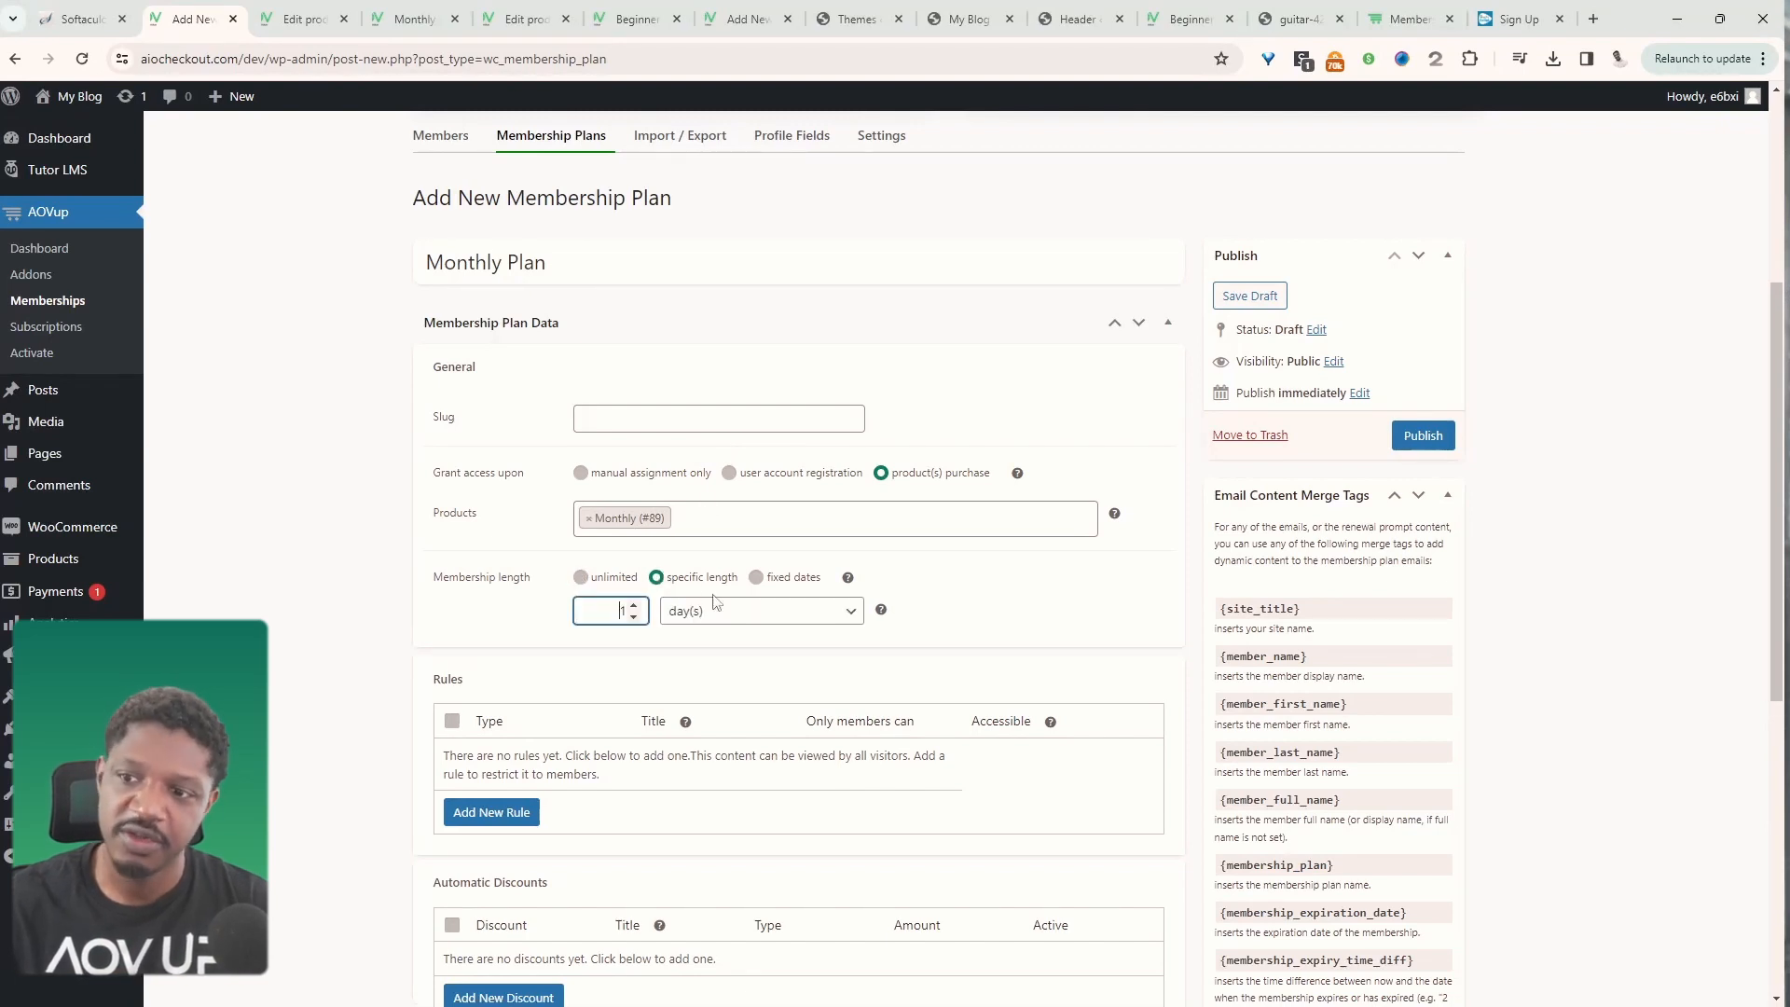
click(778, 585)
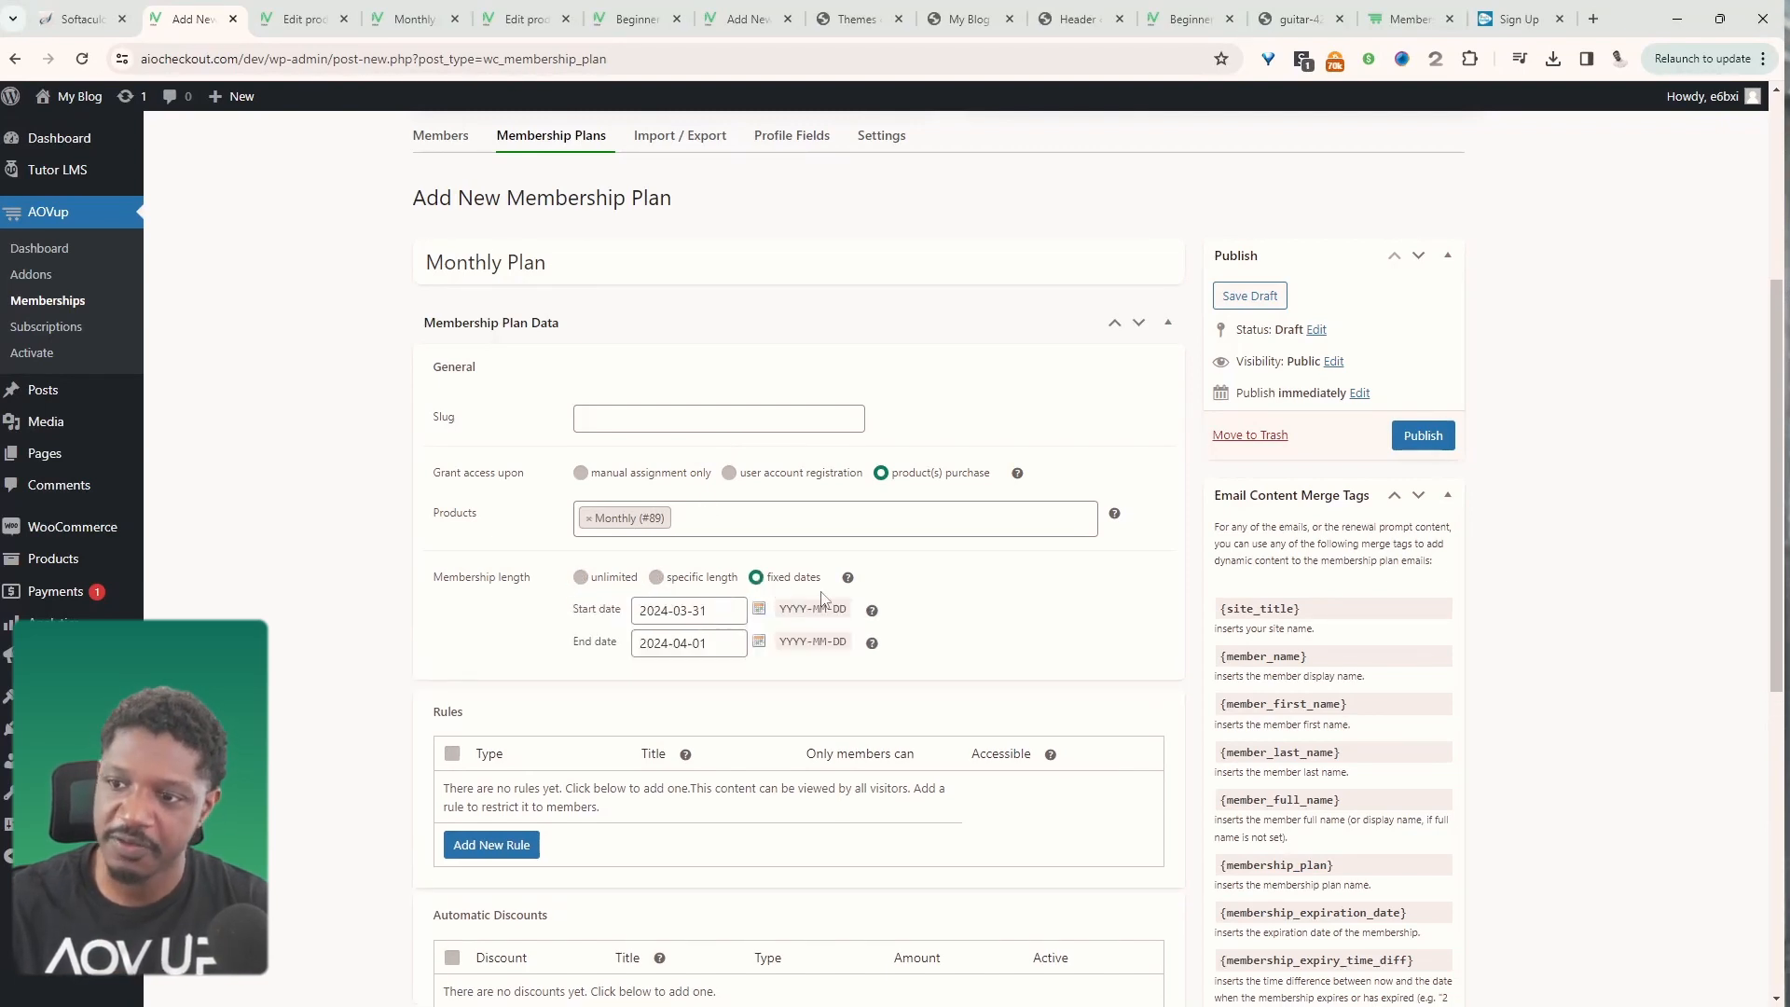
click(605, 578)
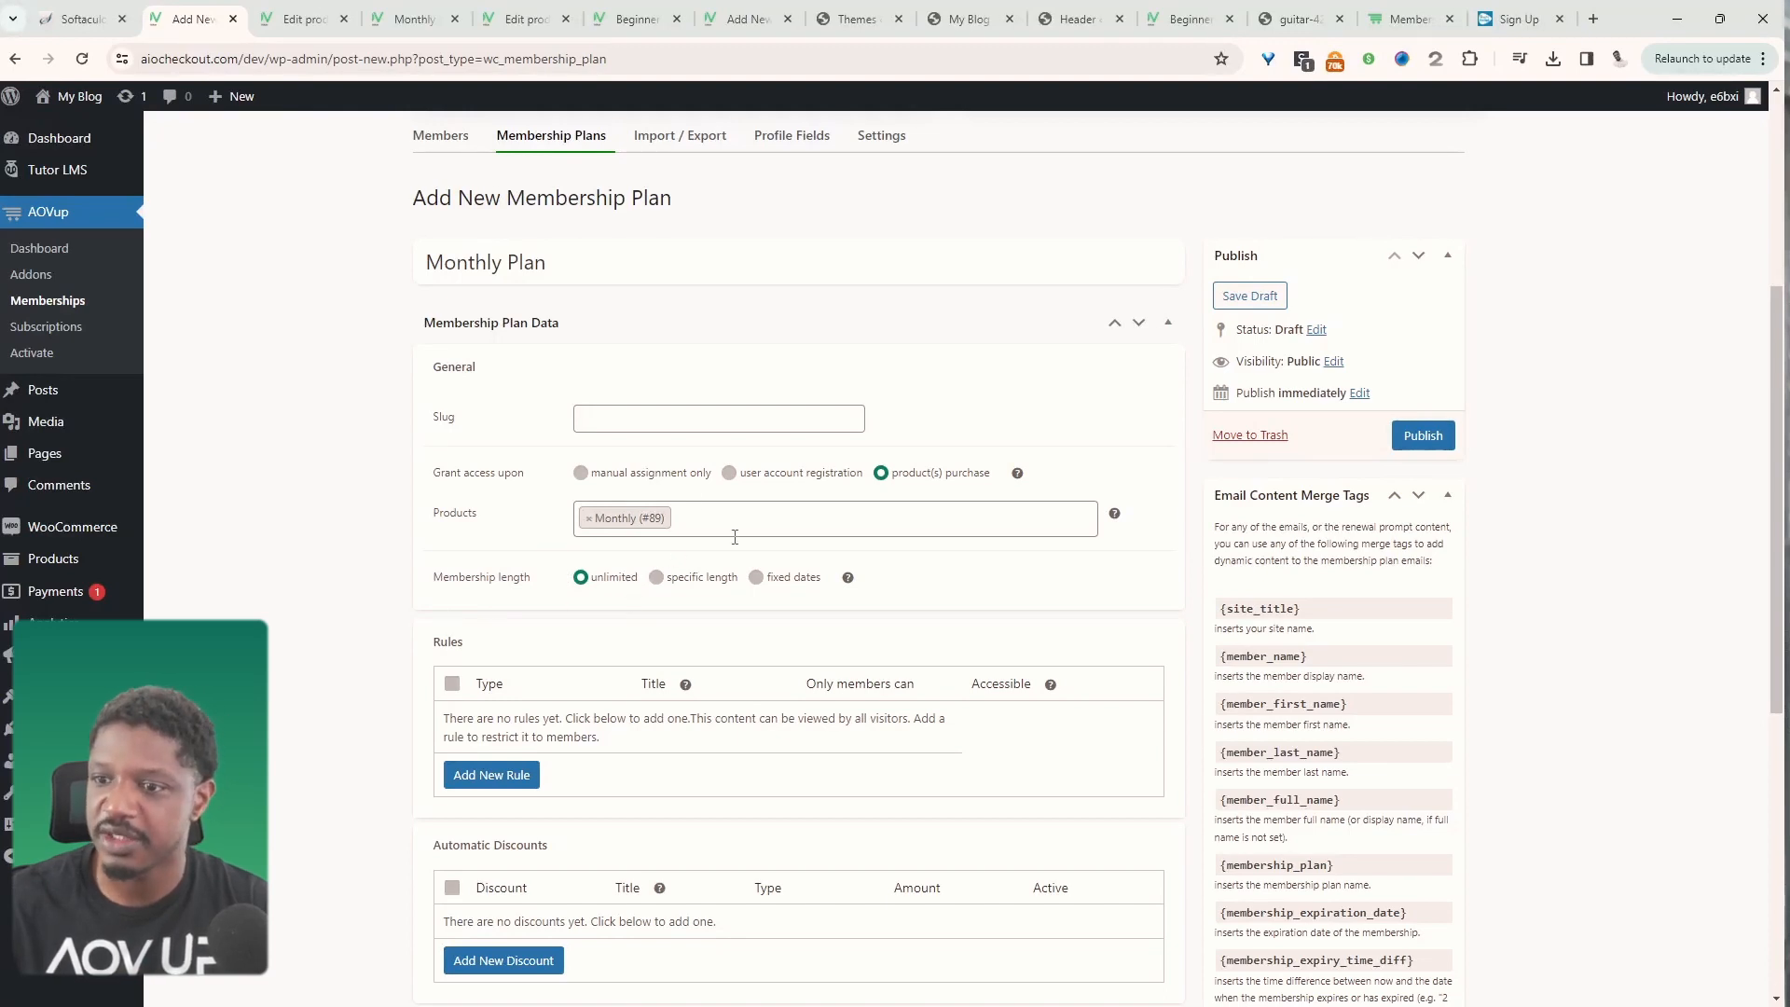
- Add a Pages rule to the Monthly Plan that restricts the Downloadables page
scroll(522, 653, down, 2)
click(491, 631)
click(565, 588)
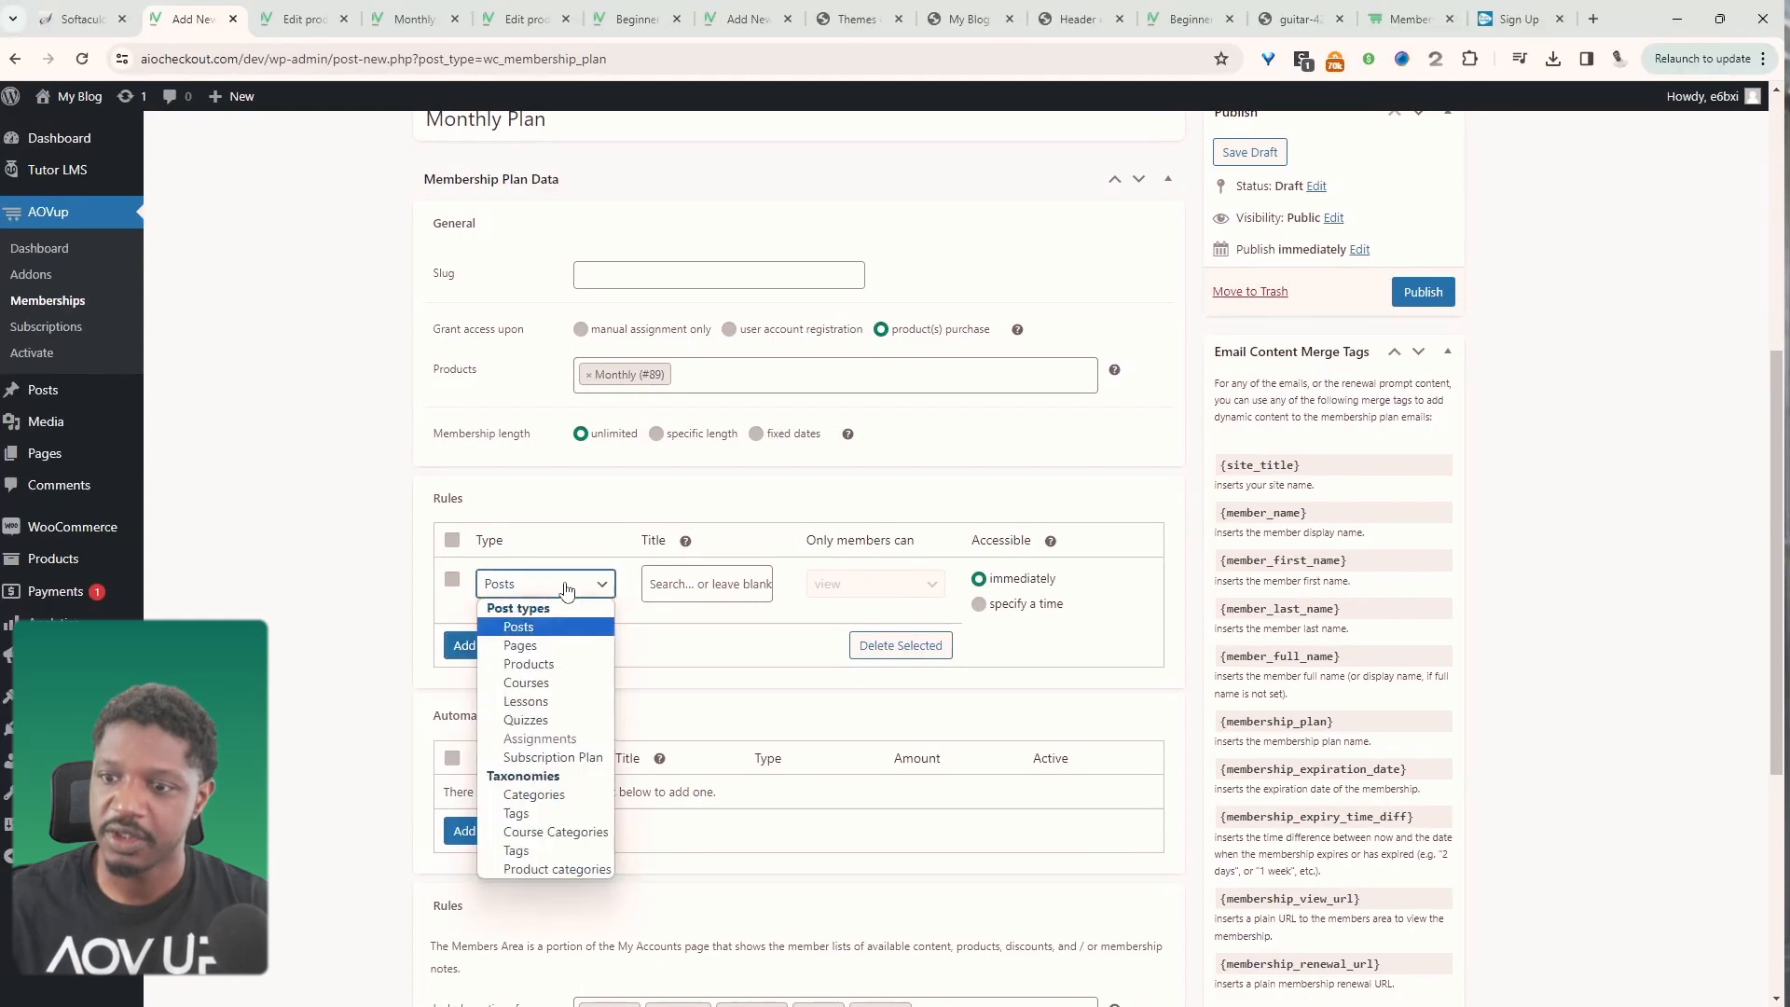
click(555, 652)
click(686, 585)
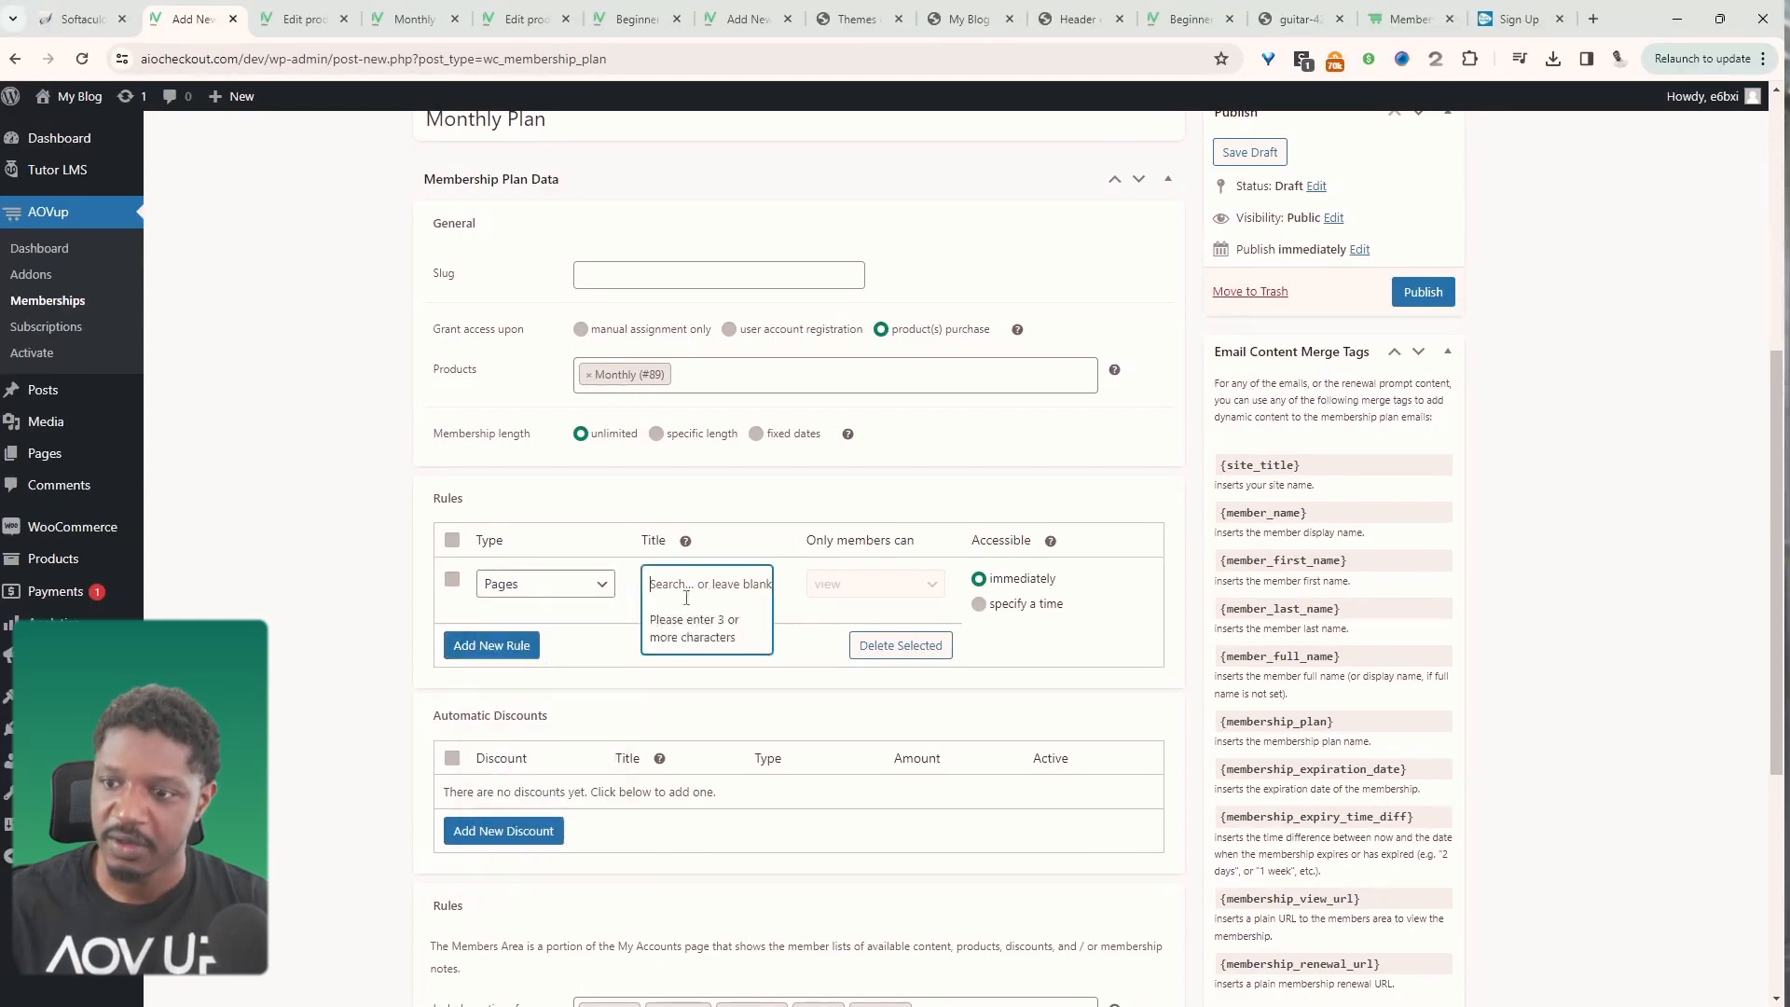
text(dow)
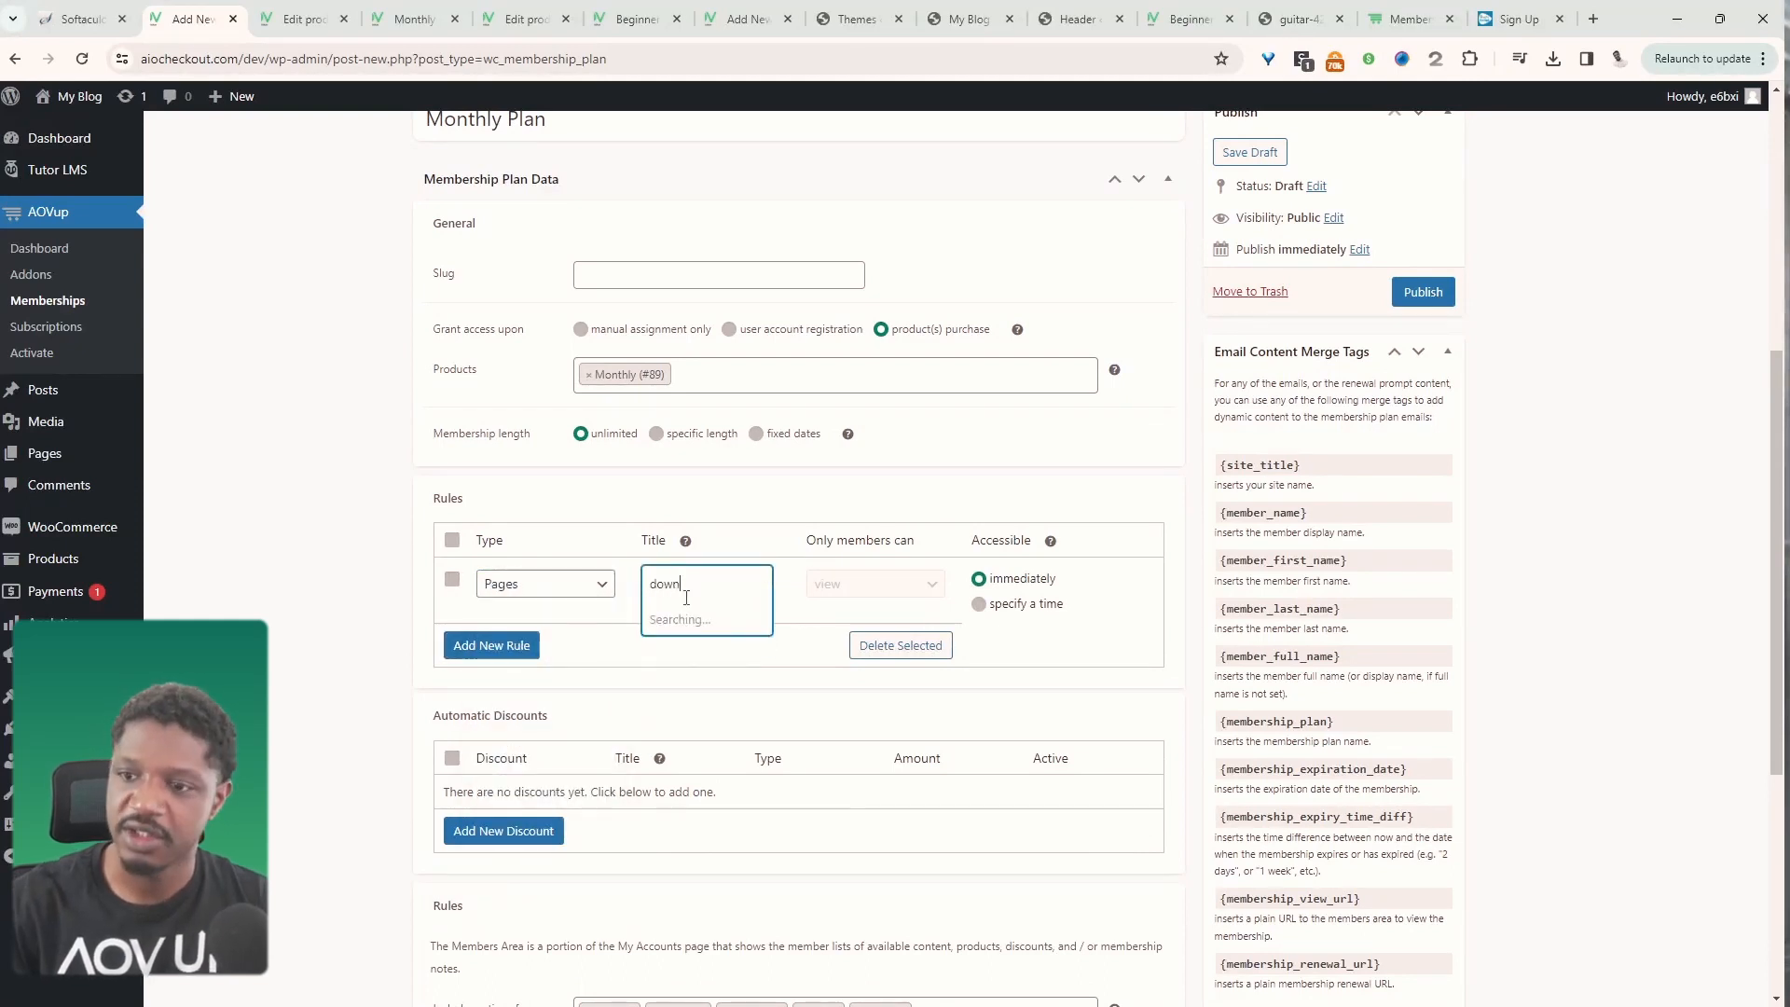
text(n)
key(Return)
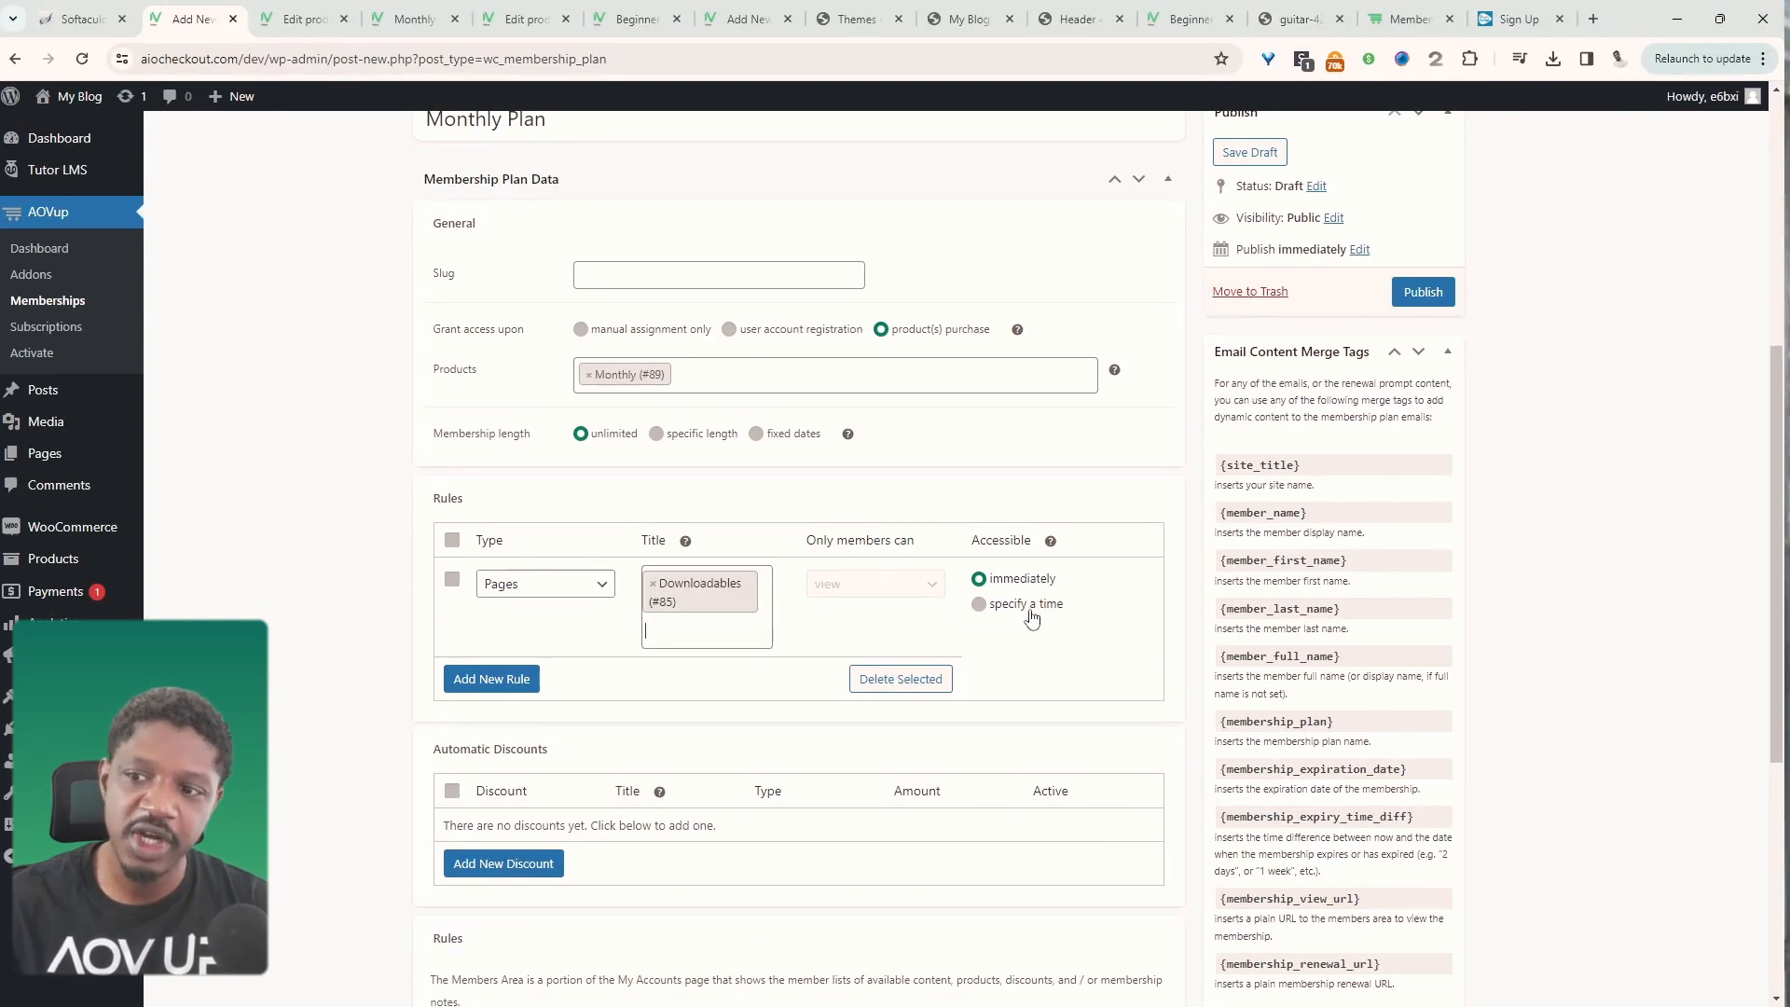
- Make the Downloadables page accessible to members after 8 days
click(1033, 619)
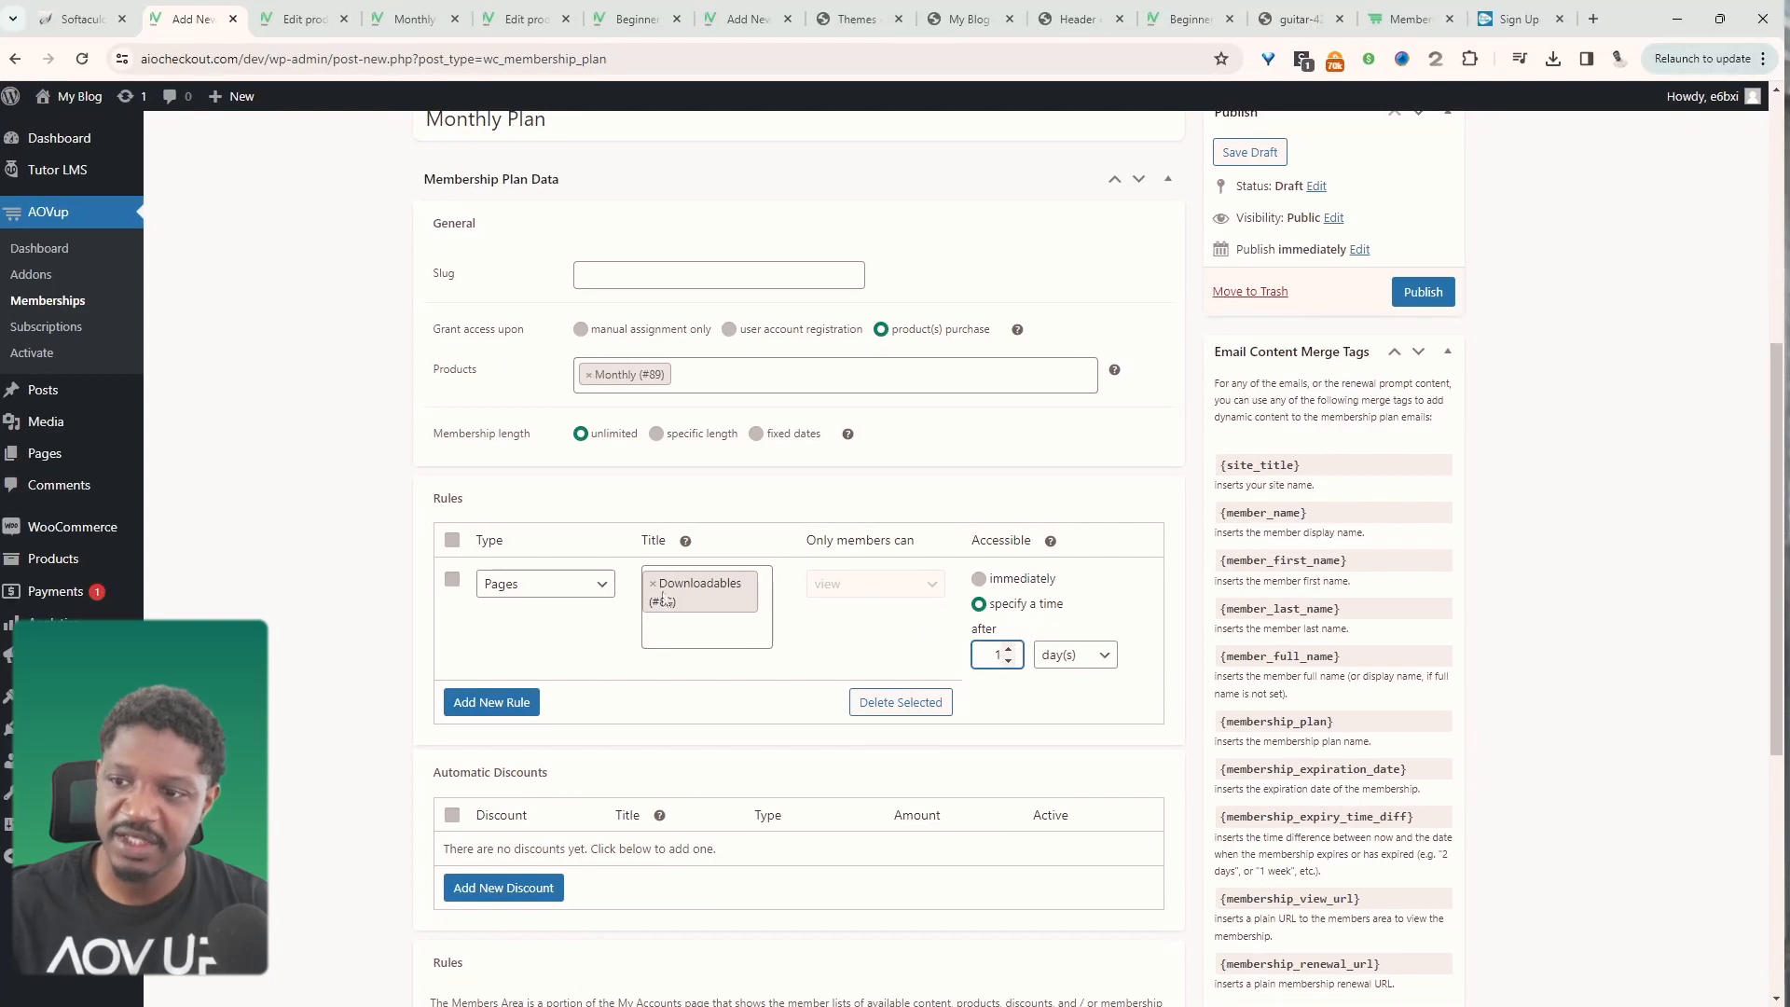
key(BackSpace)
text(8)
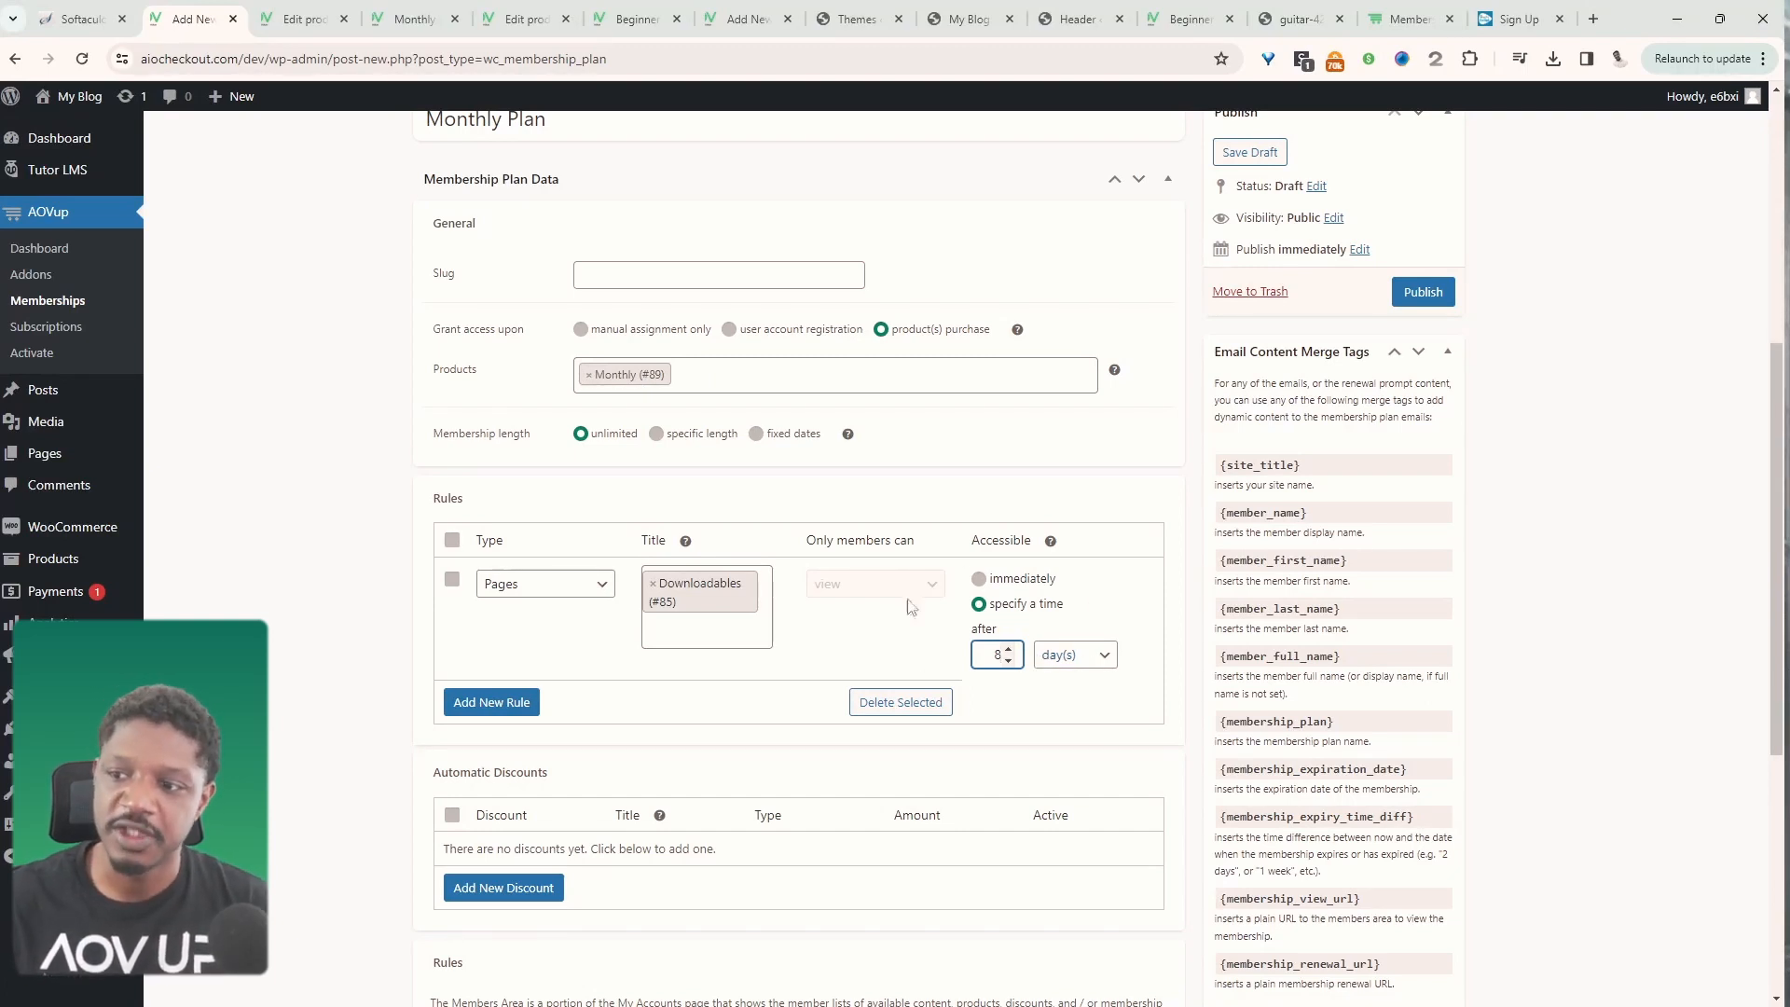
- Add a second rule to the Monthly Plan that restricts the course Beginners Course to members
click(491, 702)
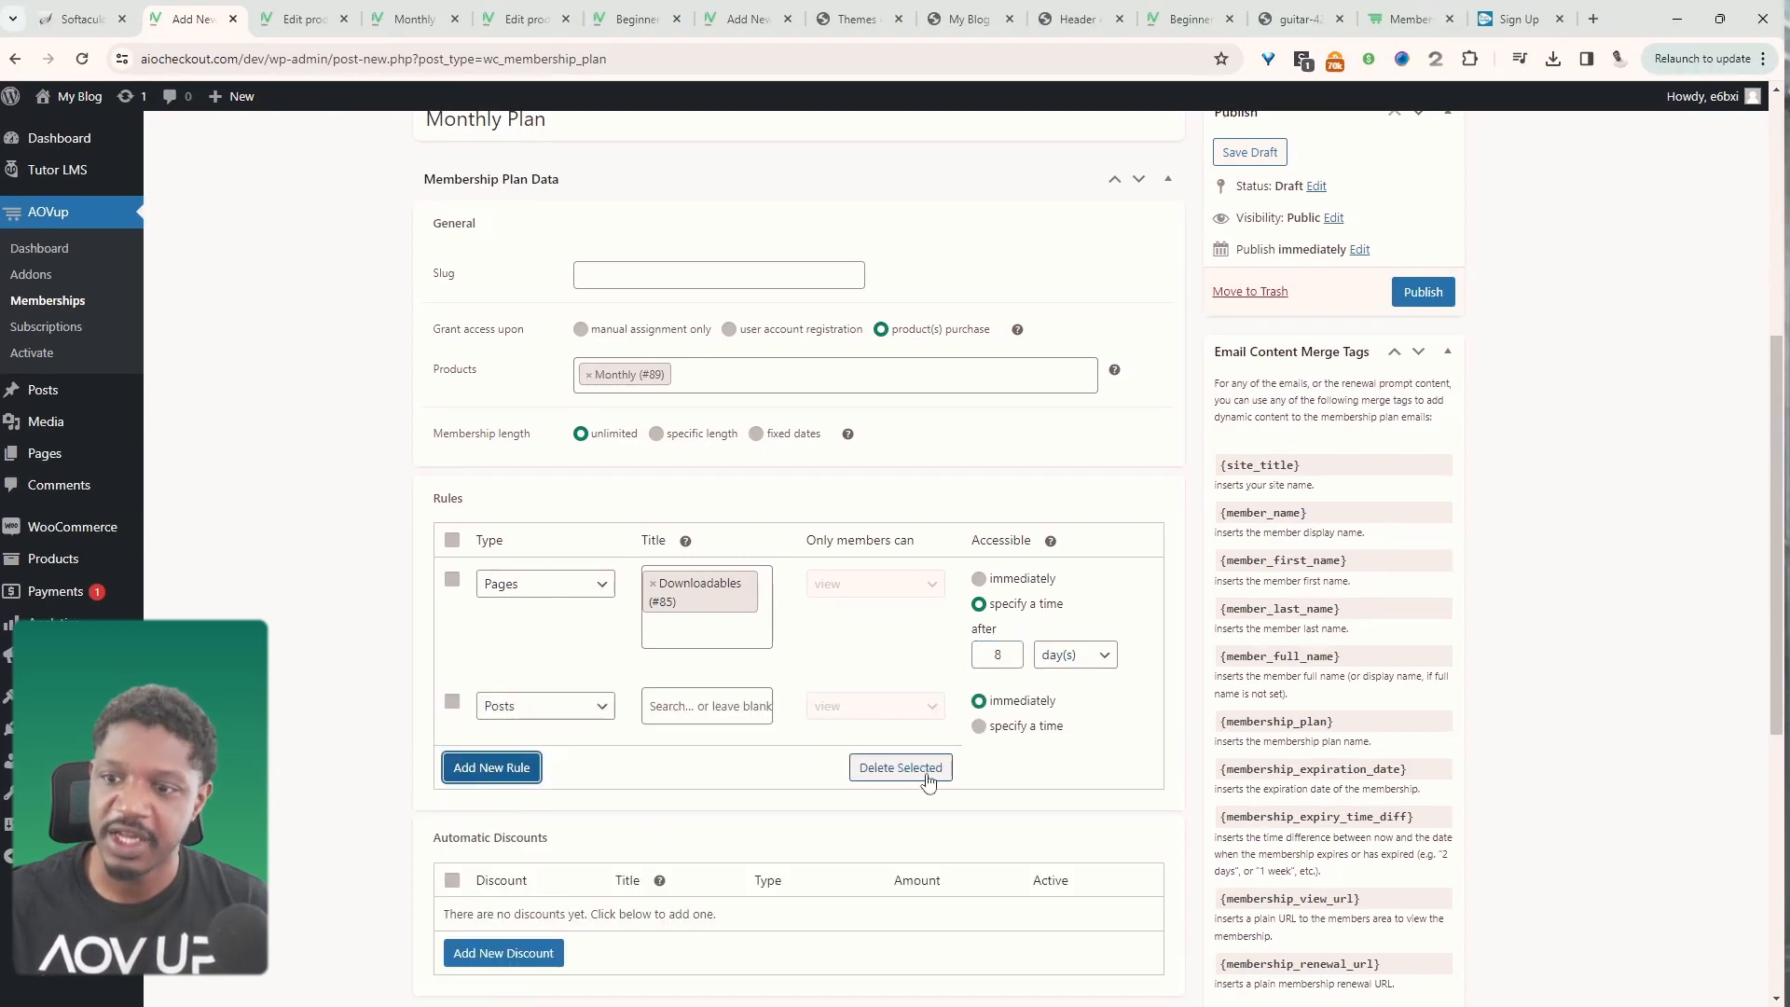
click(556, 708)
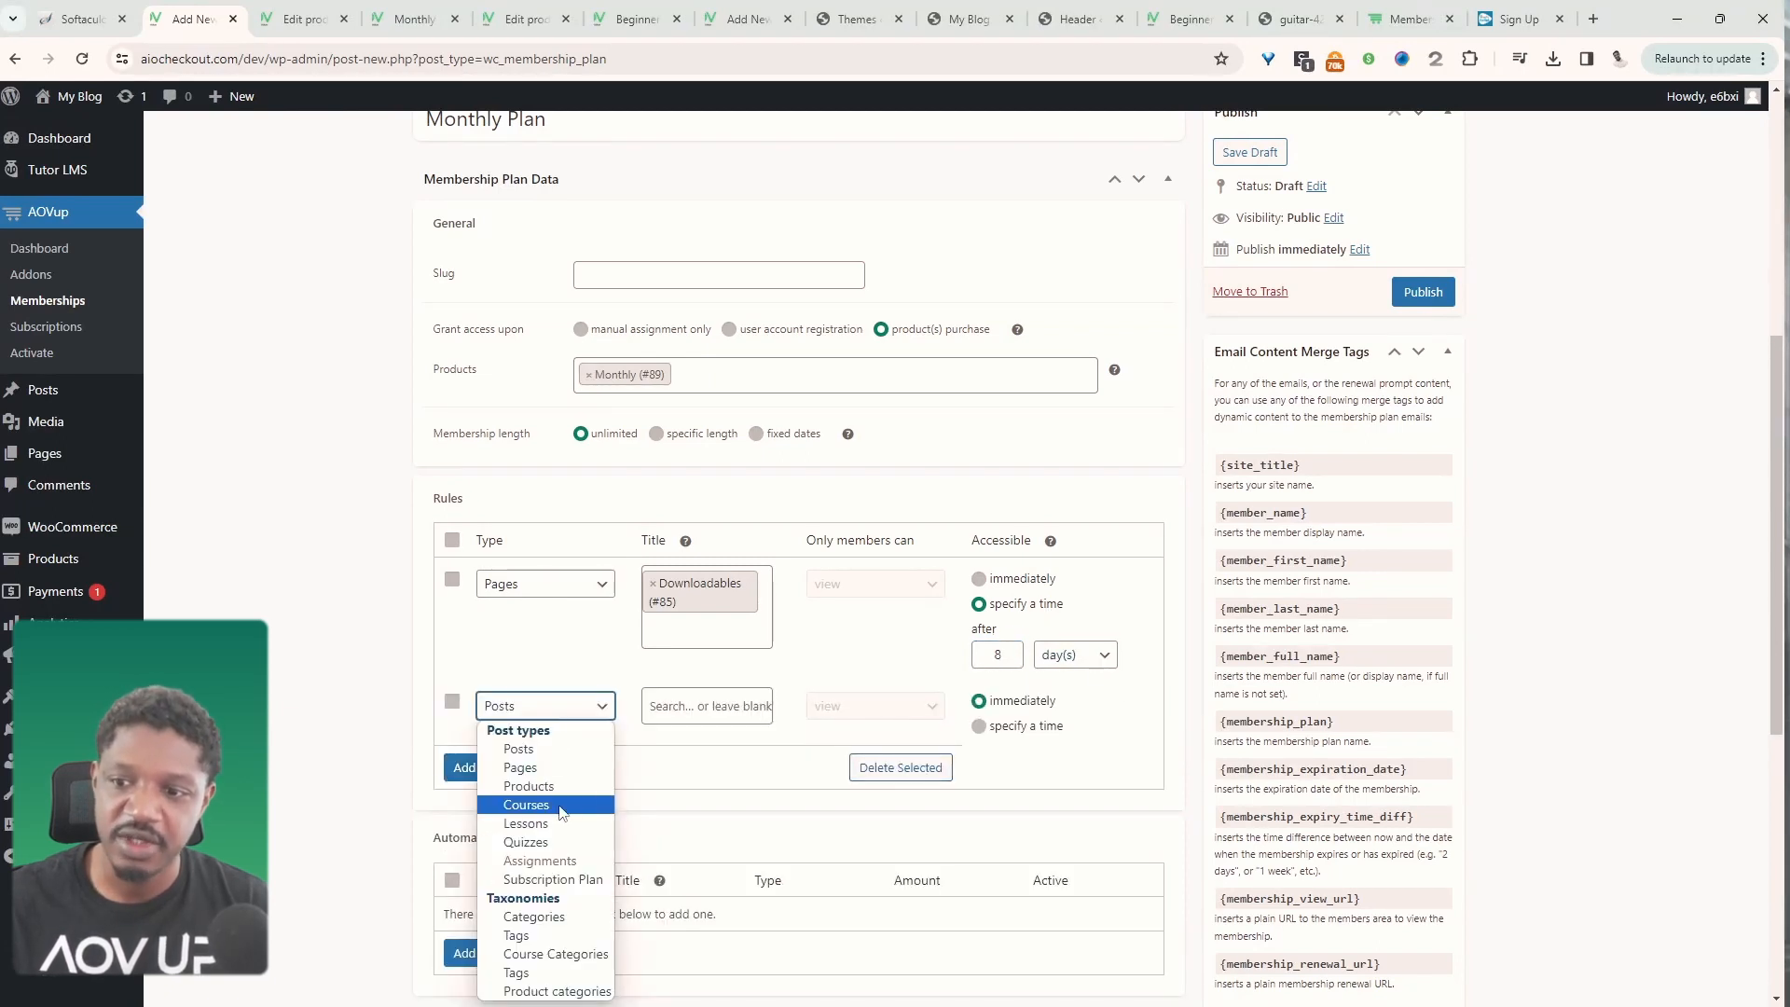
click(526, 805)
click(692, 709)
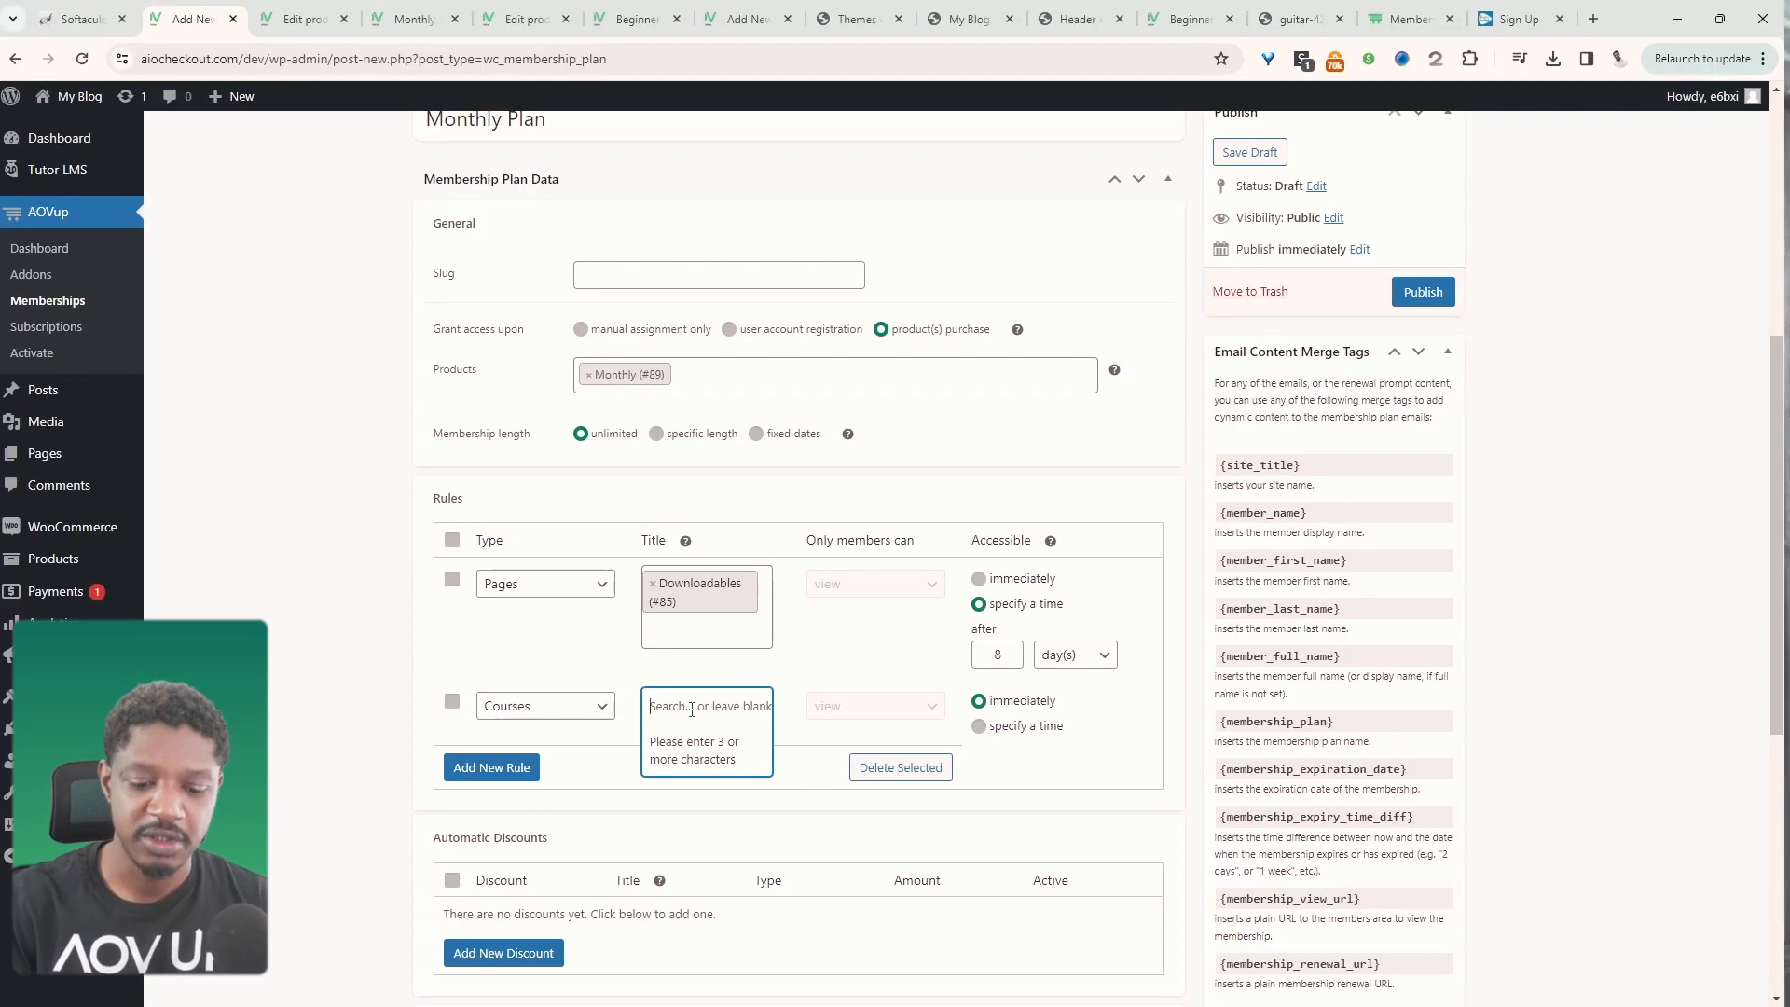
text(begin)
key(Return)
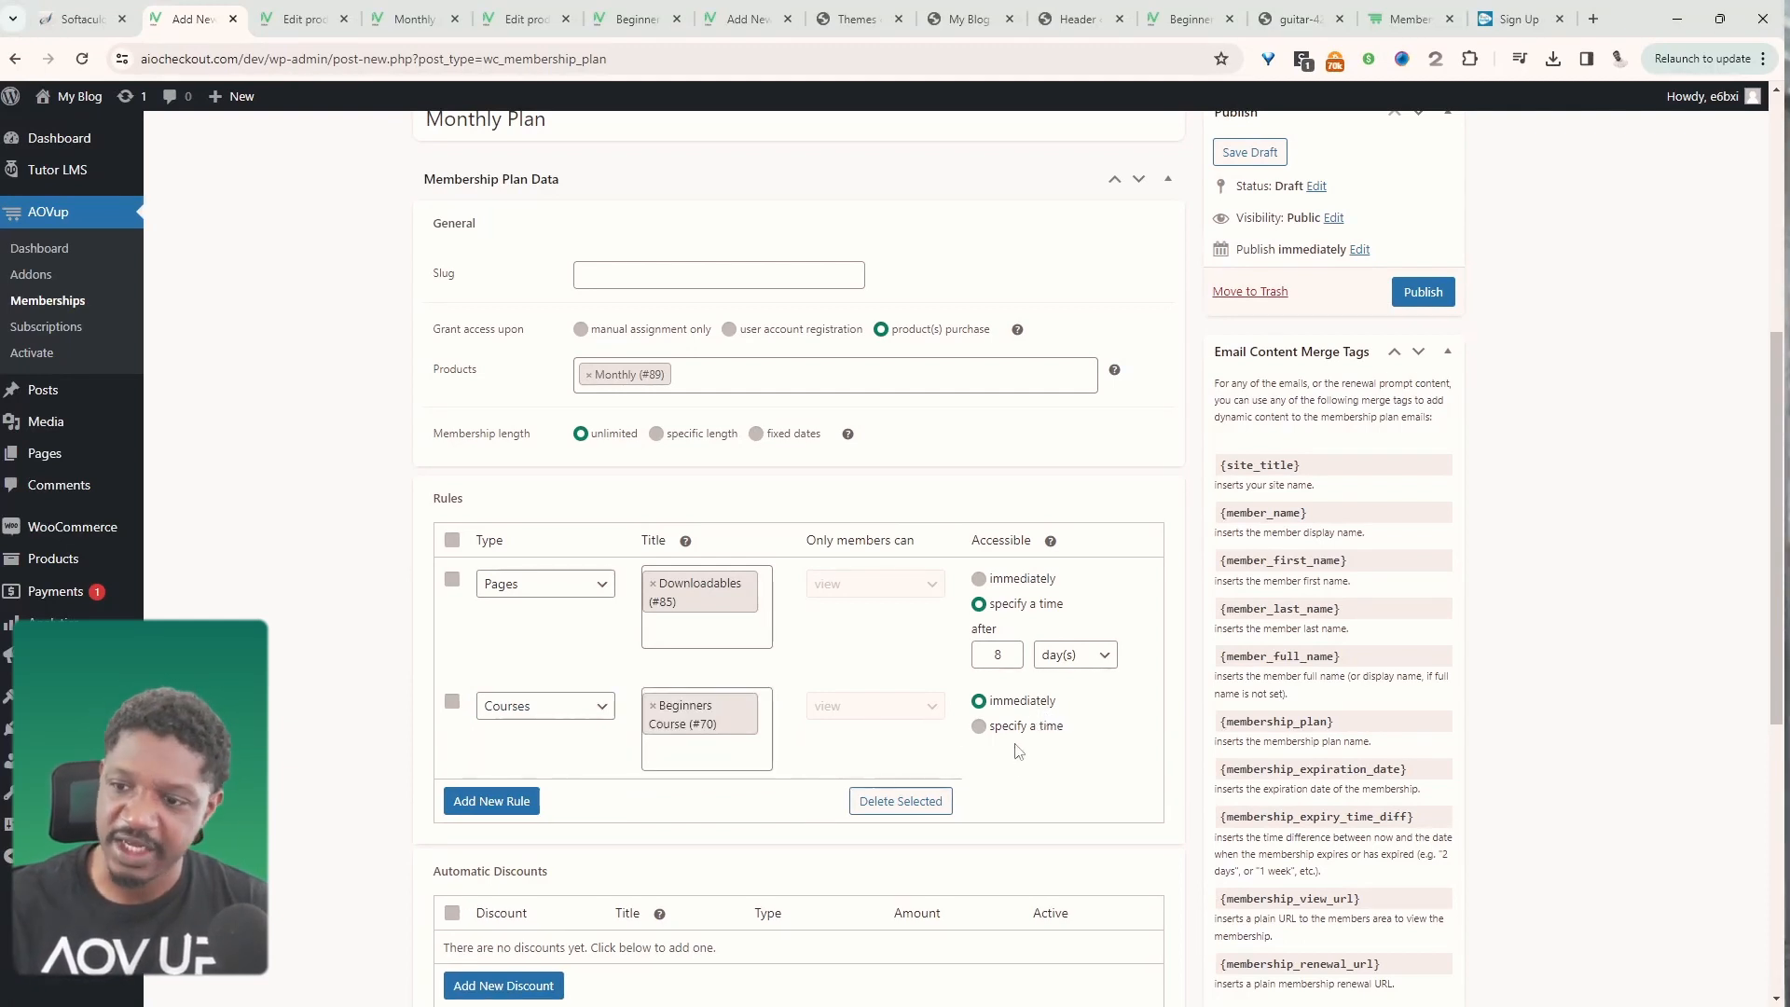
- Add an empty Products row to the plan's automatic discounts and delete it again
scroll(1018, 751, down, 2)
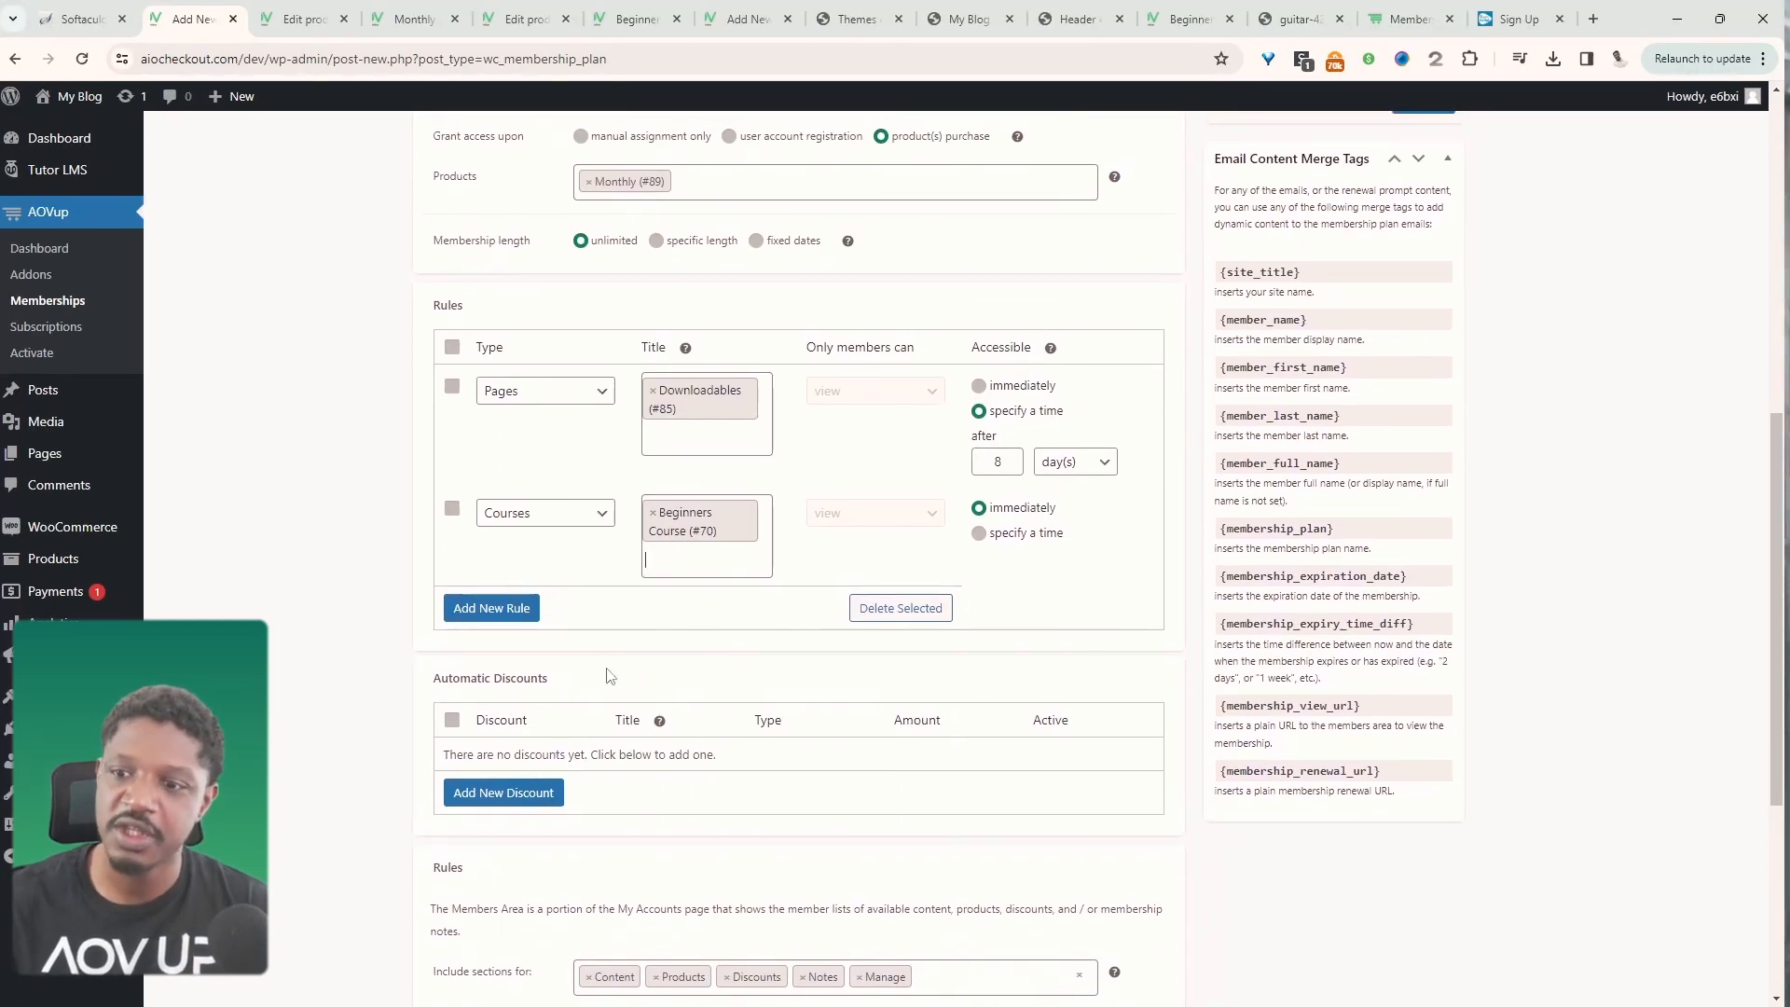
scroll(640, 743, down, 2)
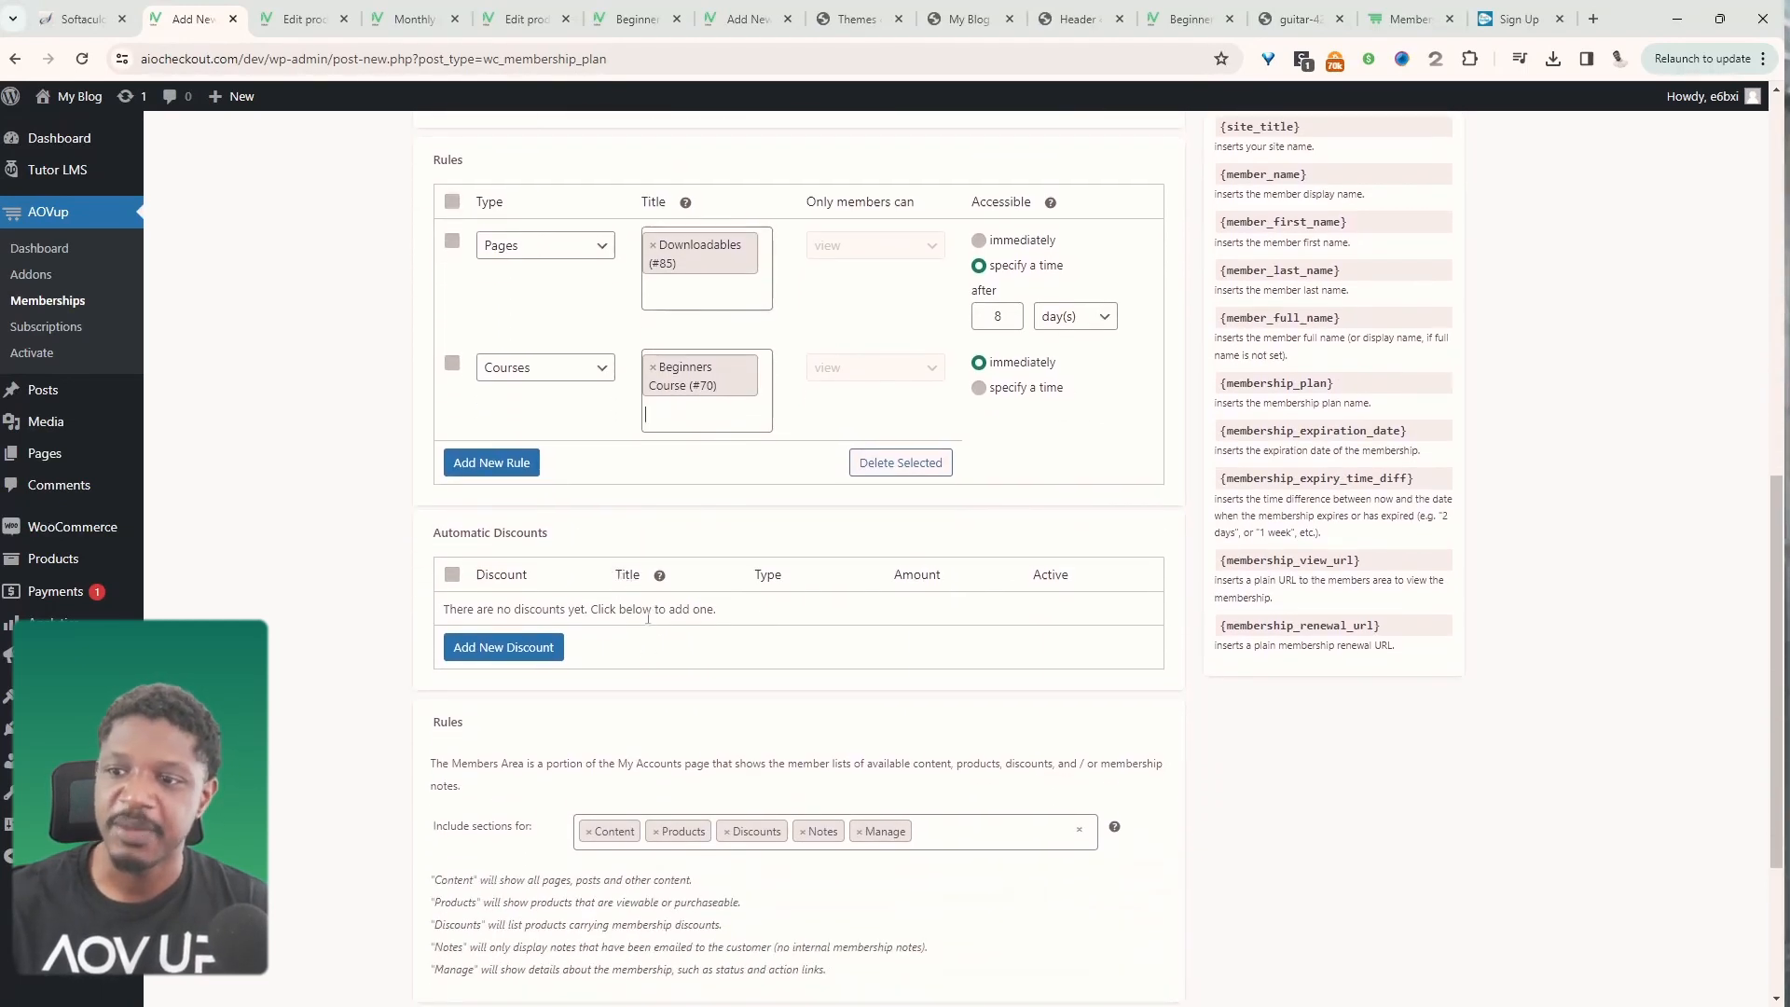
scroll(774, 660, down, 1)
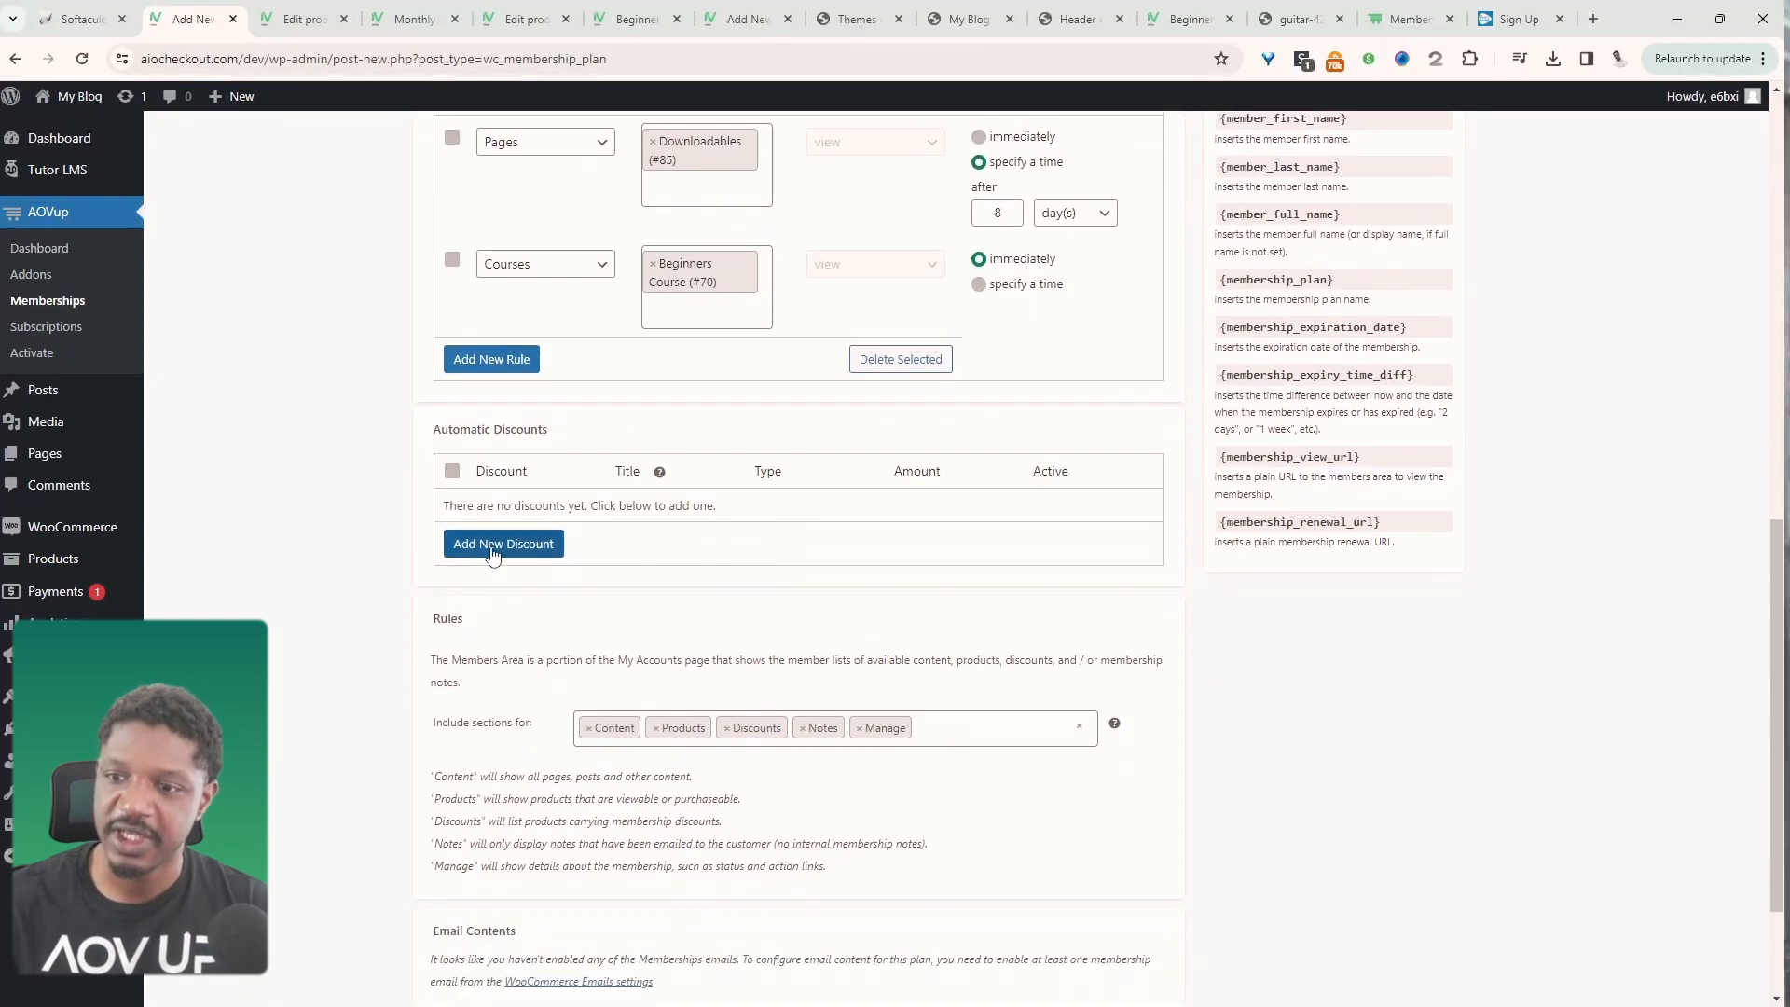
click(493, 546)
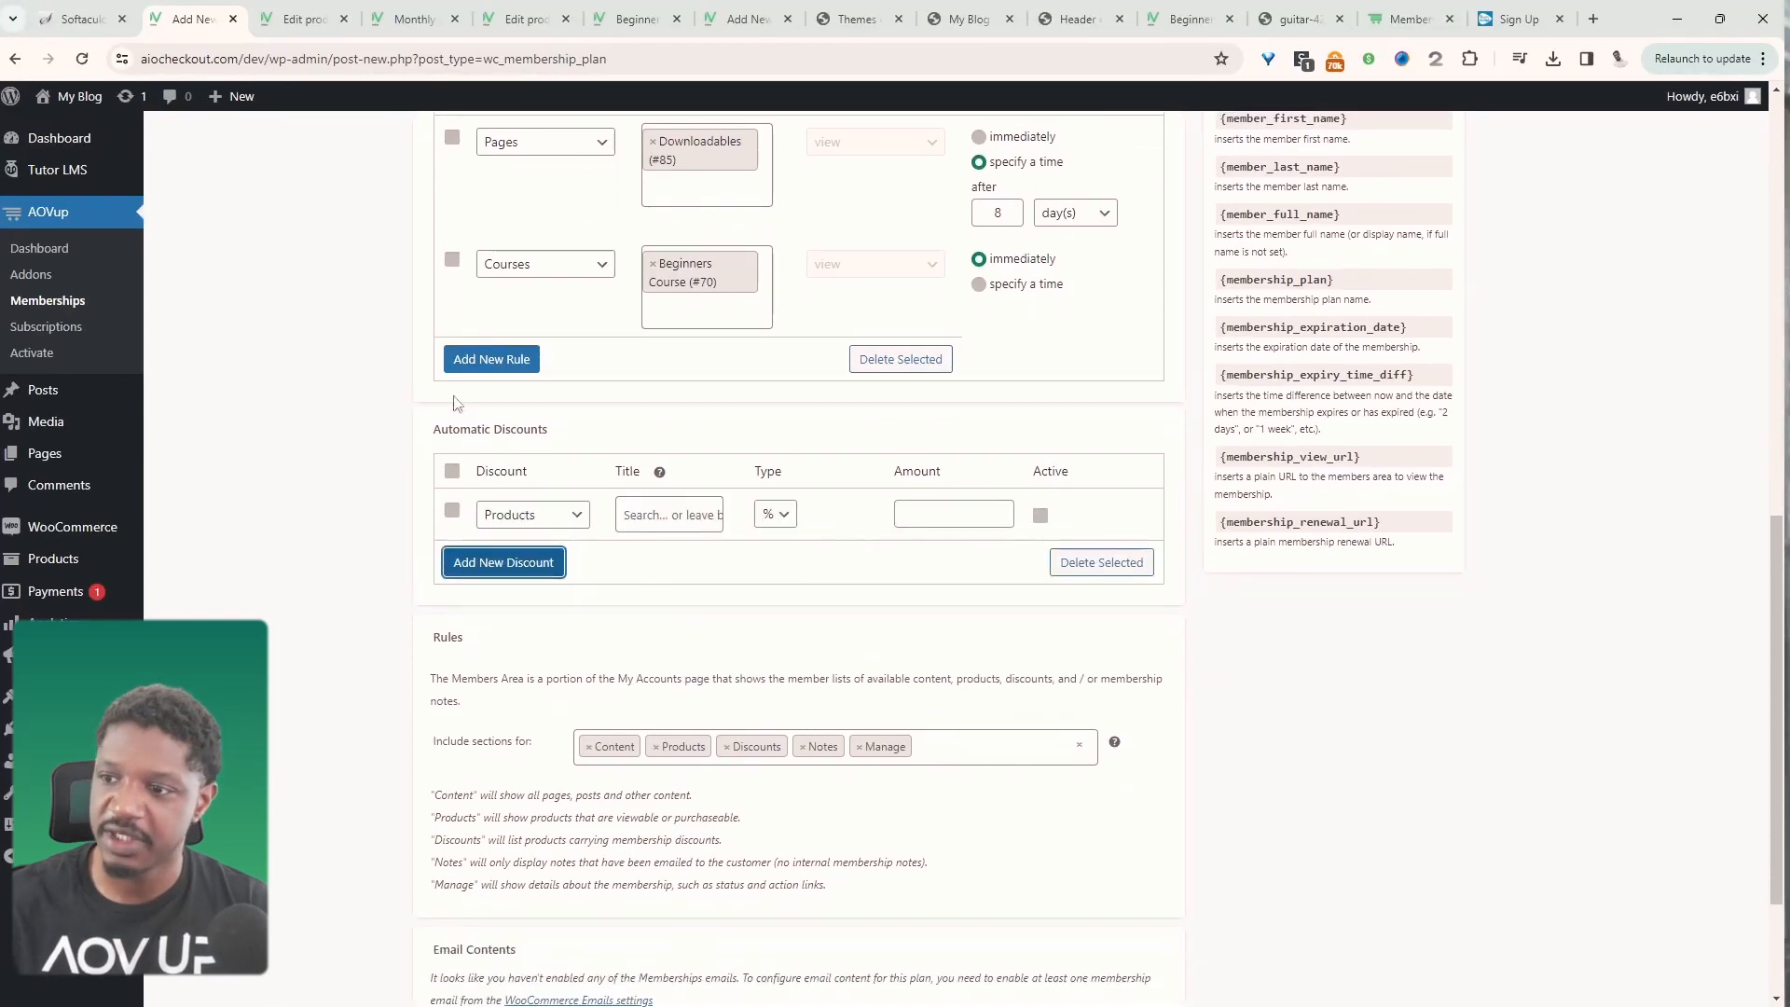
click(462, 516)
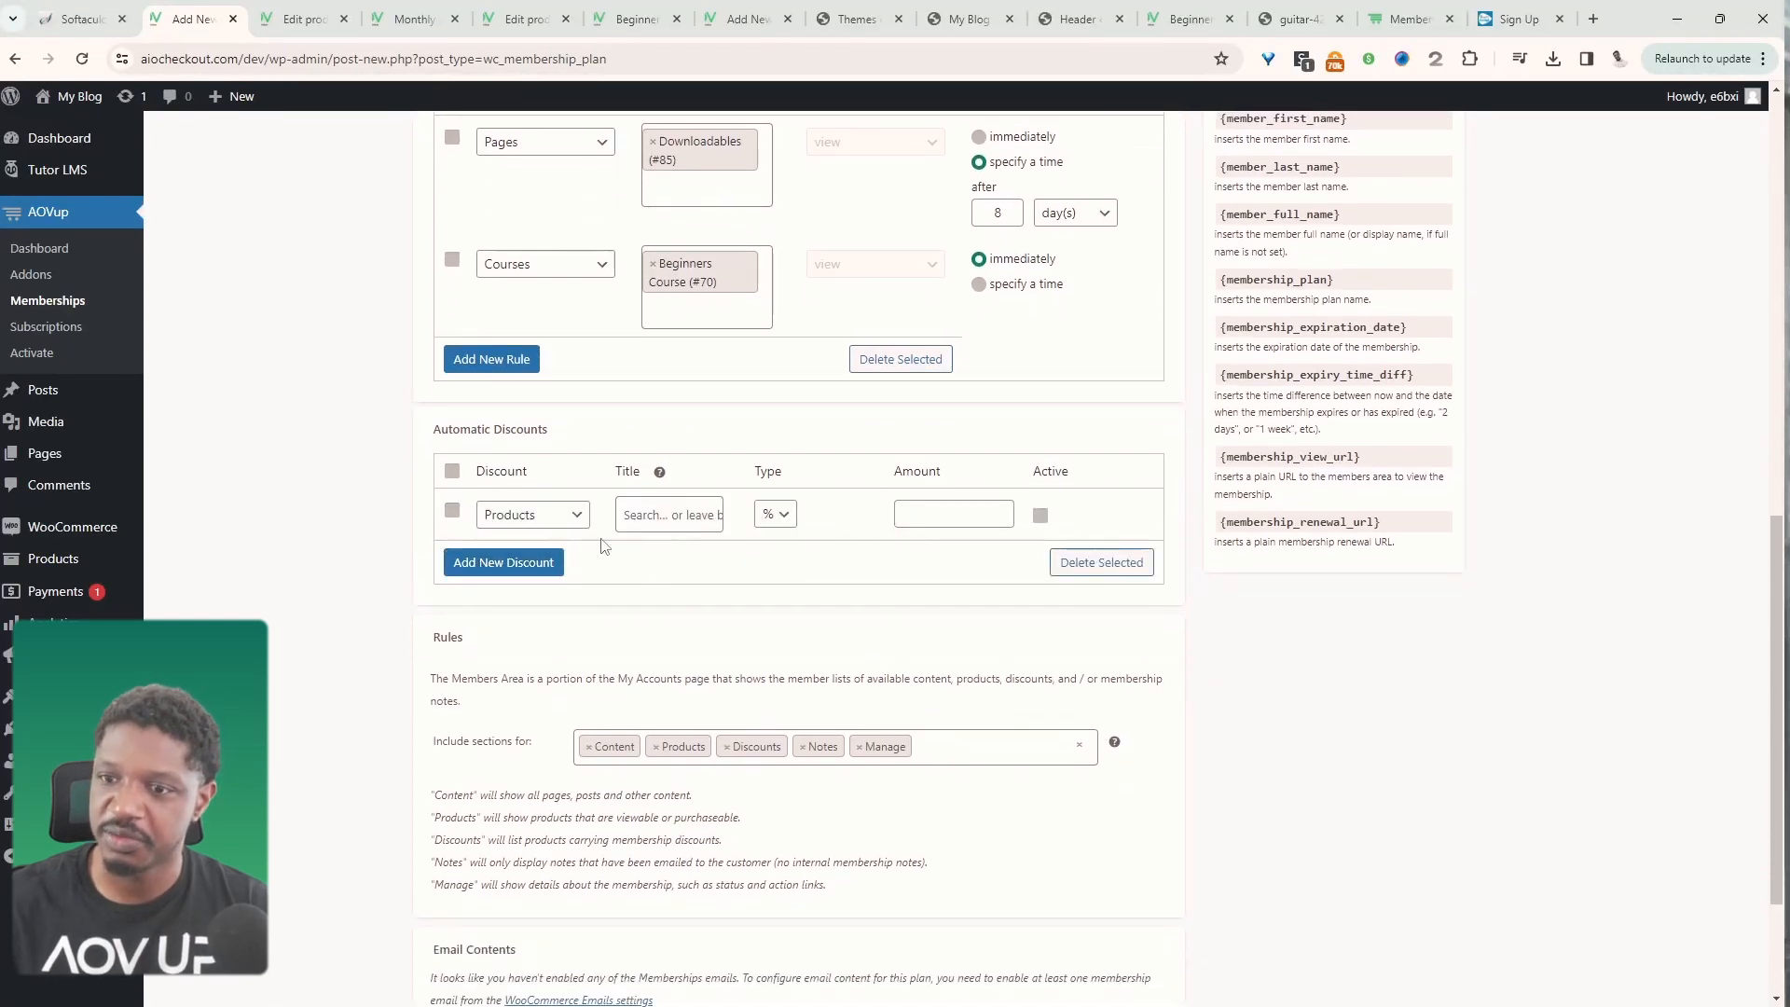
click(453, 512)
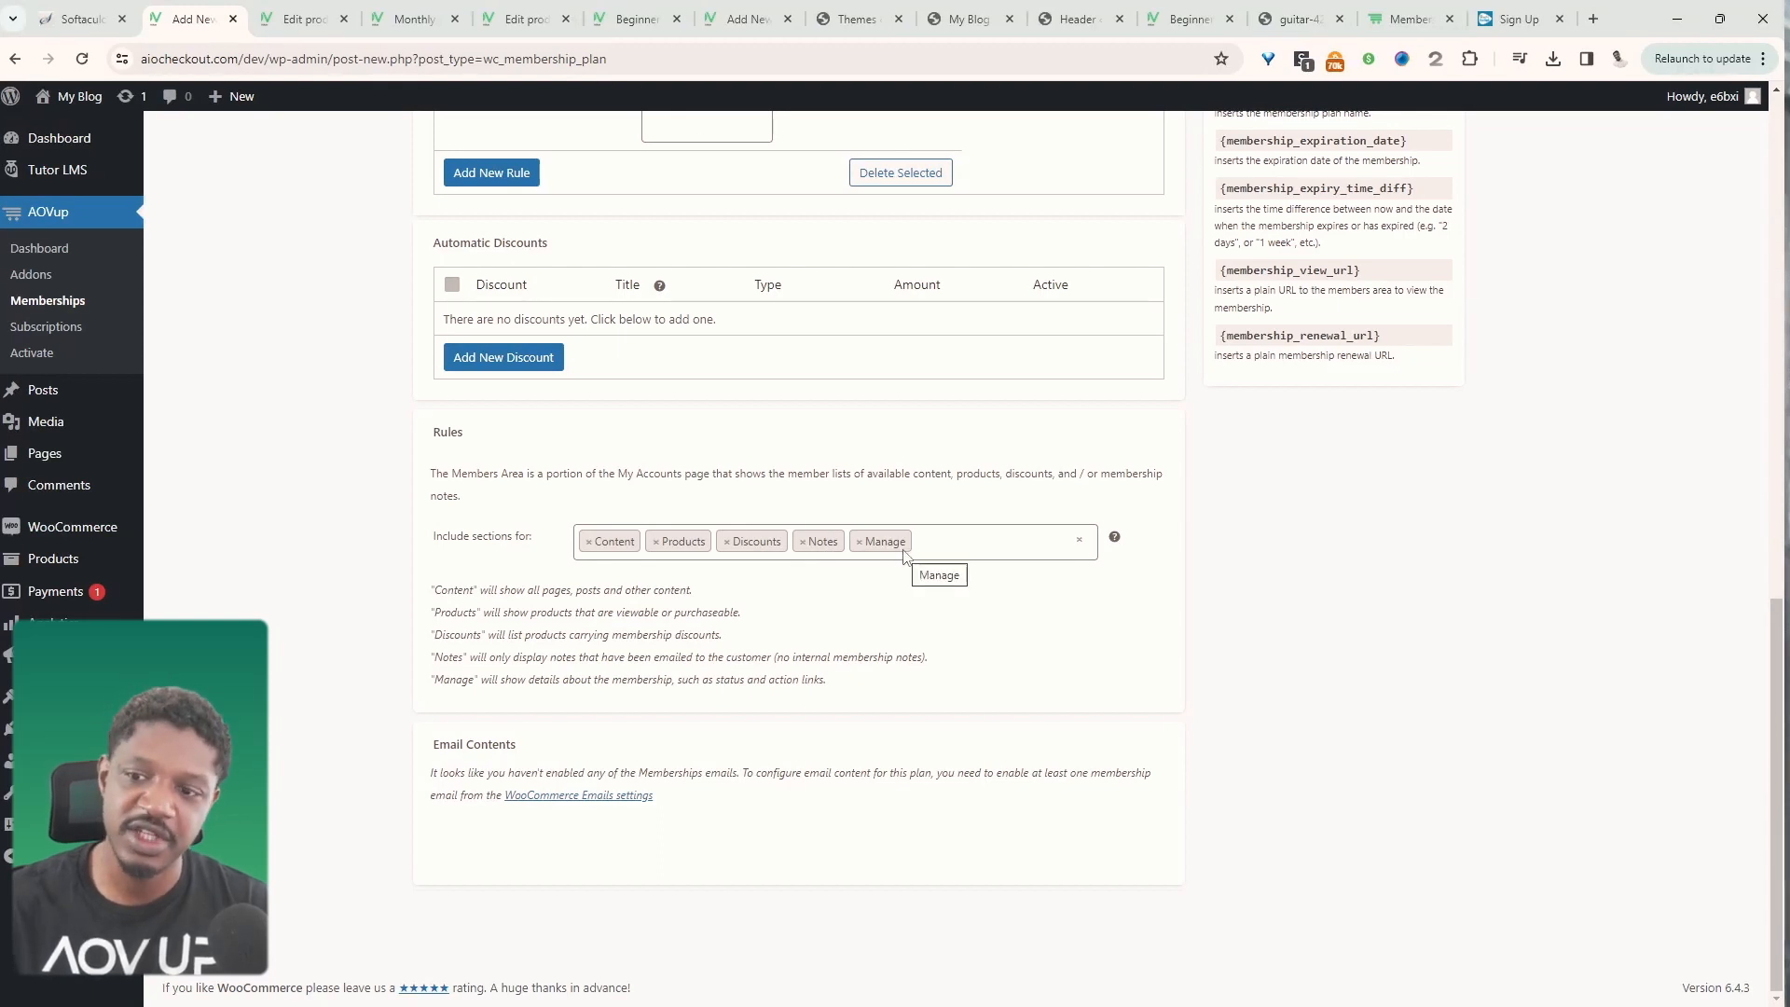
- Publish the Monthly Plan and check the restriction notice on the Downloadables page in the incognito window
scroll(923, 591, up, 1)
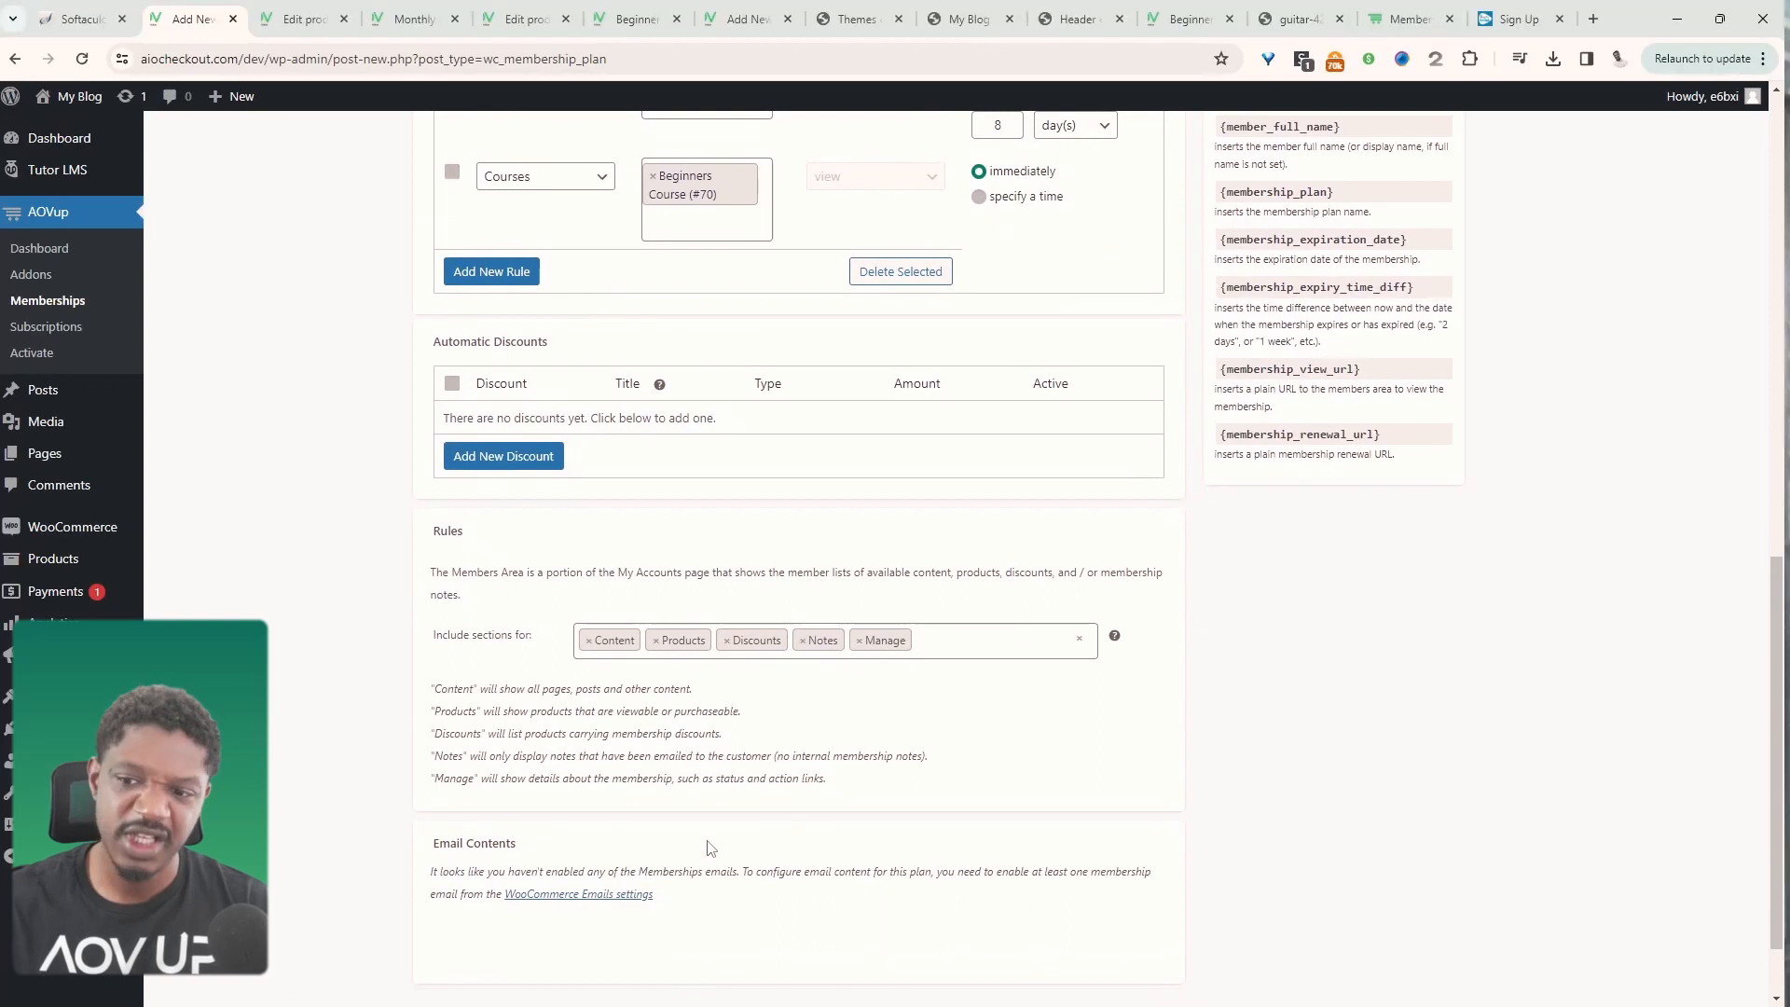
scroll(711, 848, up, 6)
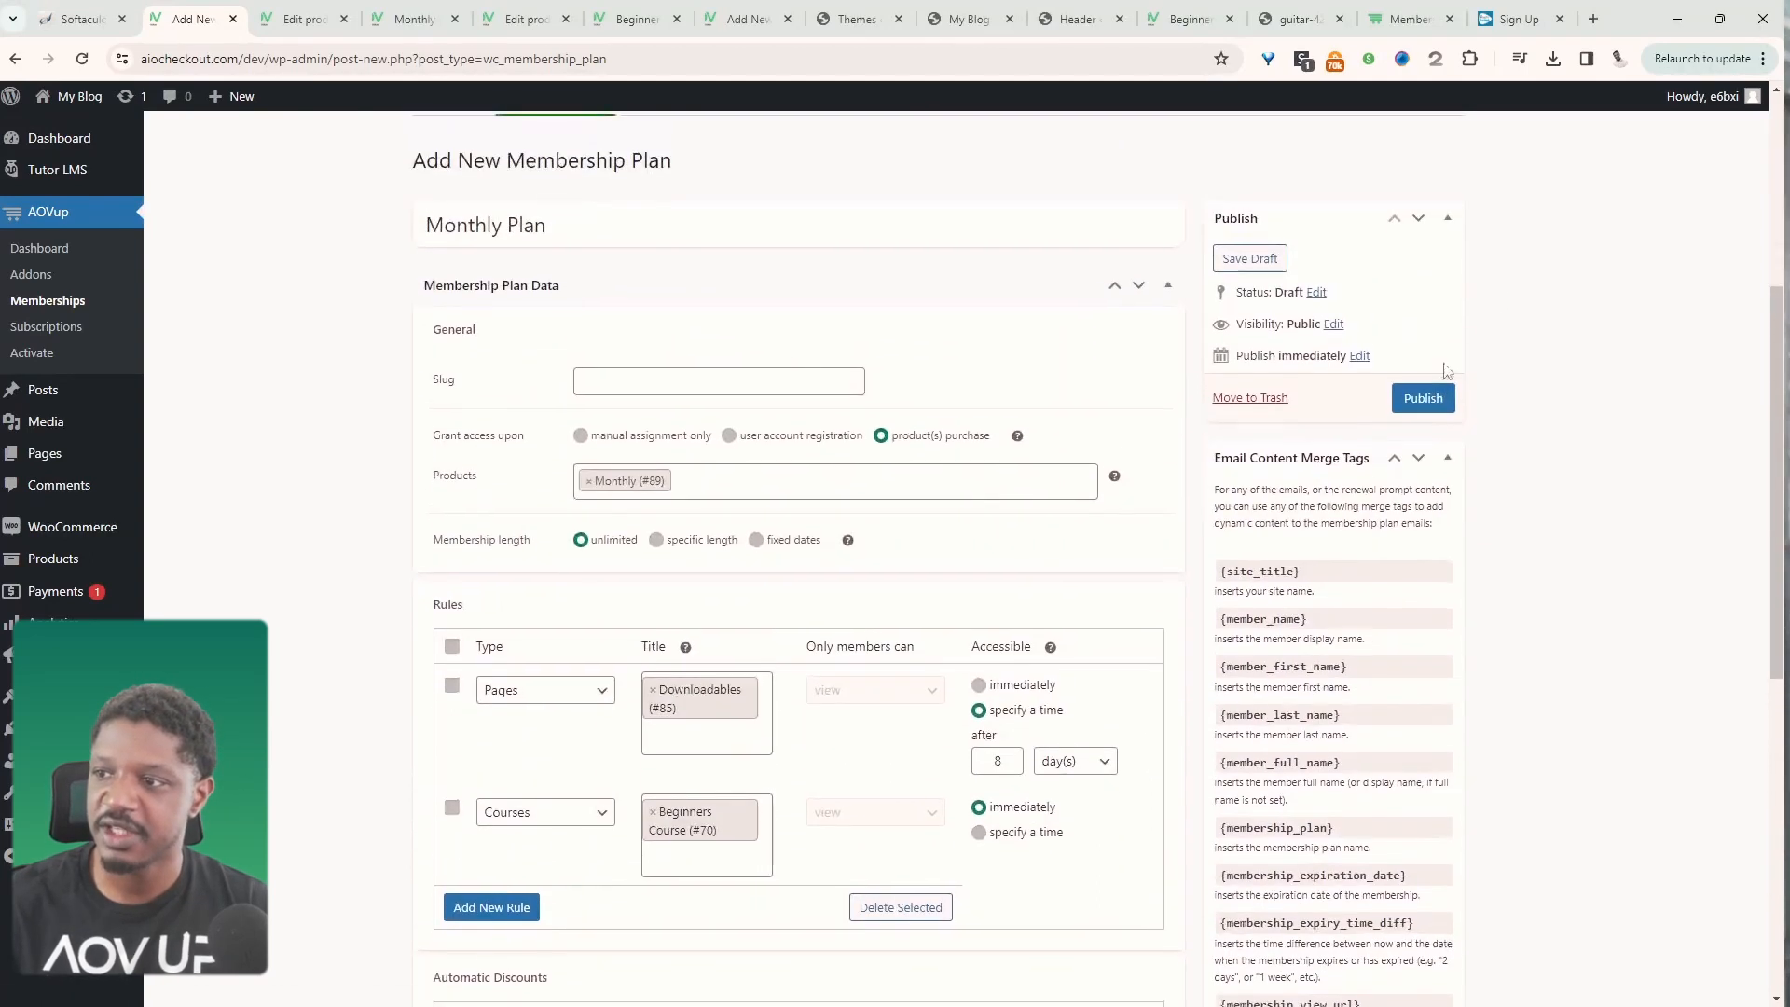
click(1432, 398)
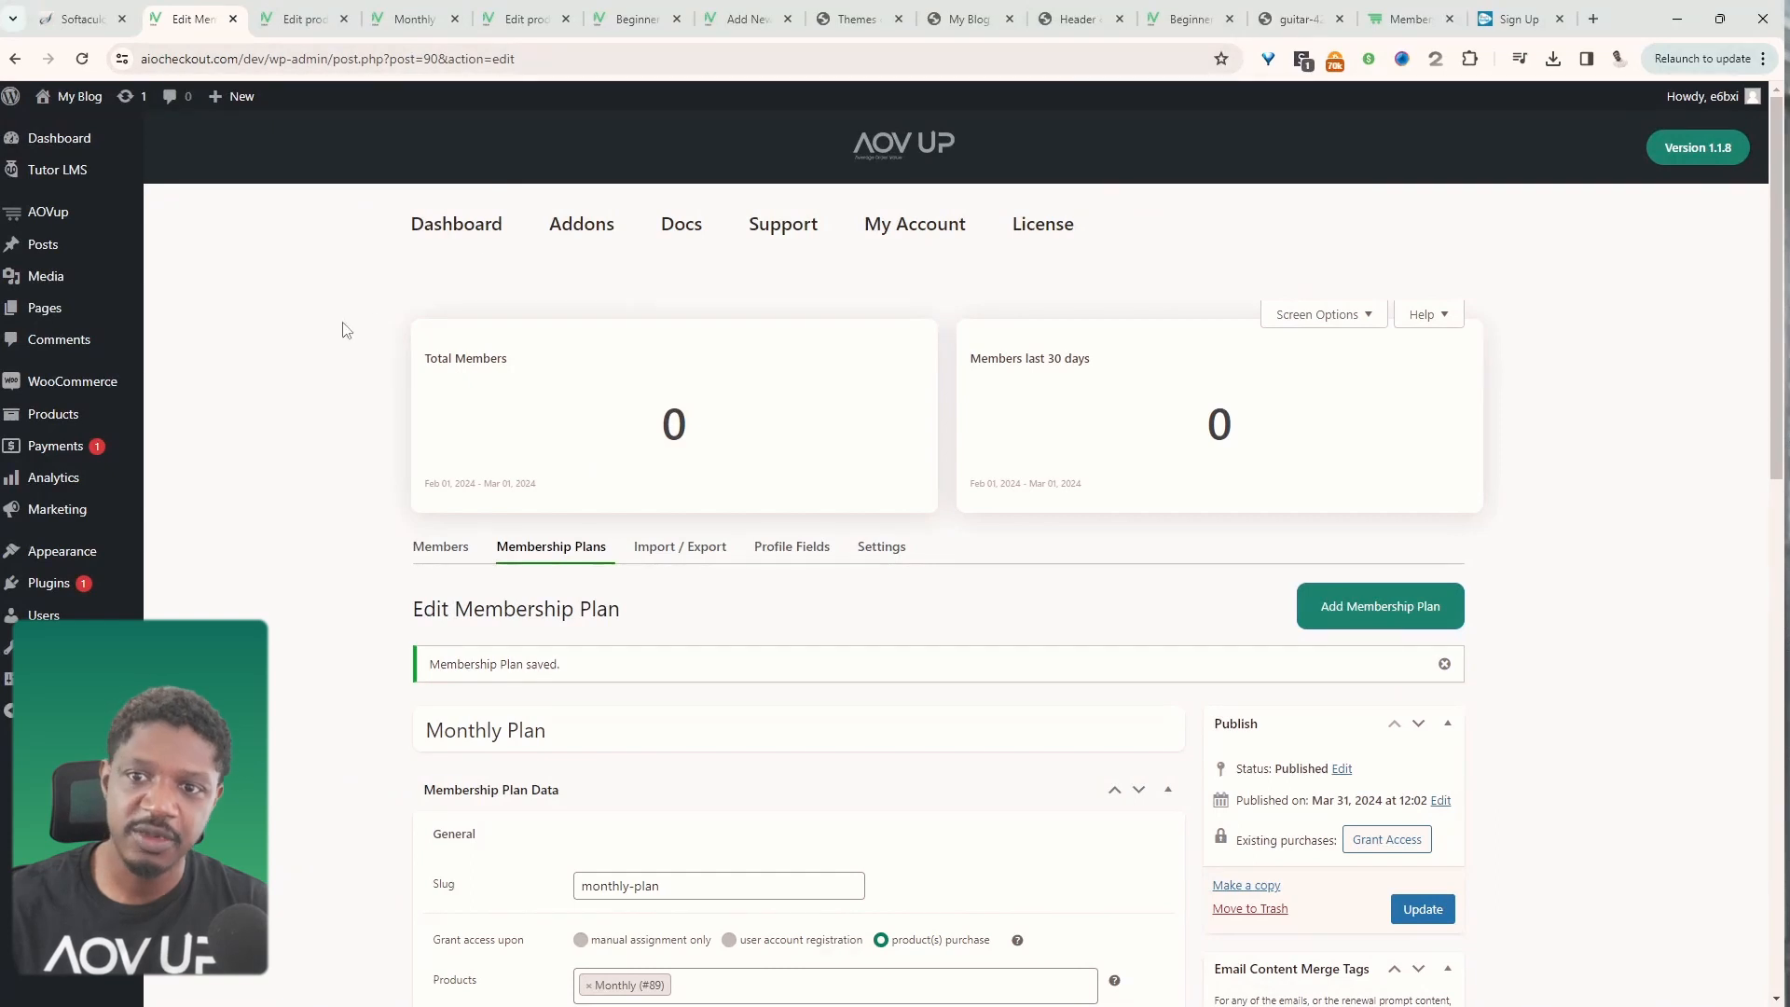
mouse_move(87, 316)
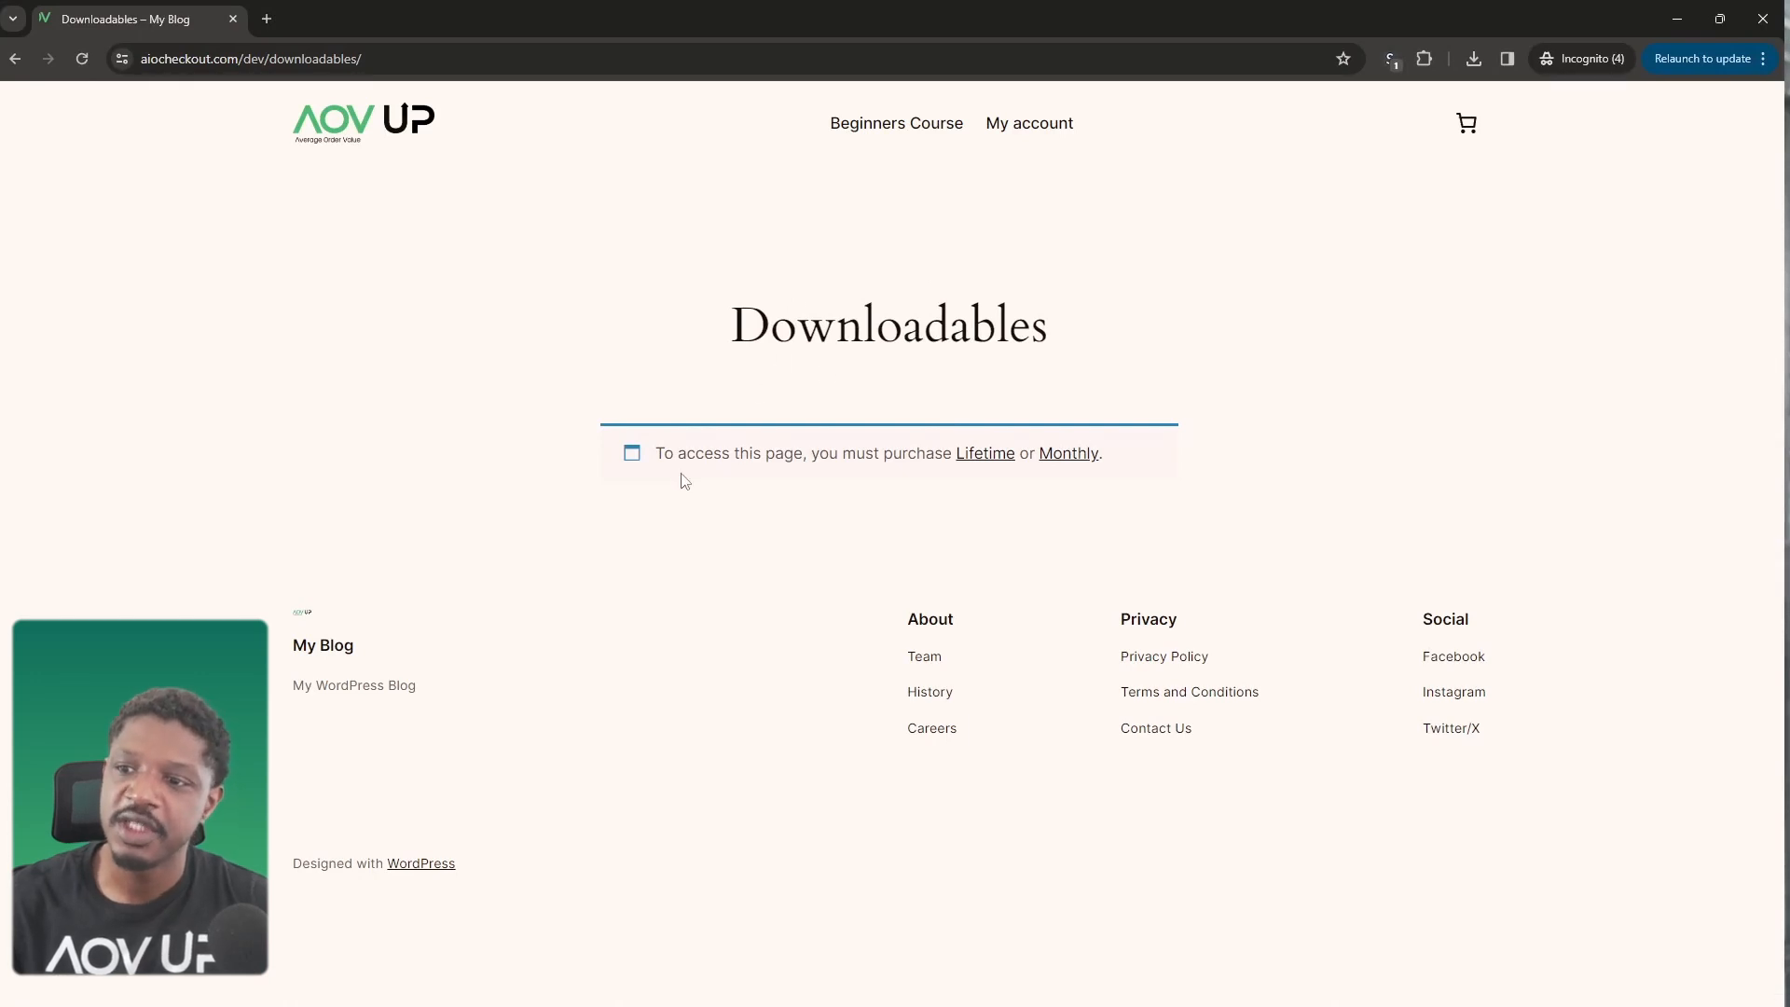
drag(664, 455, 824, 470)
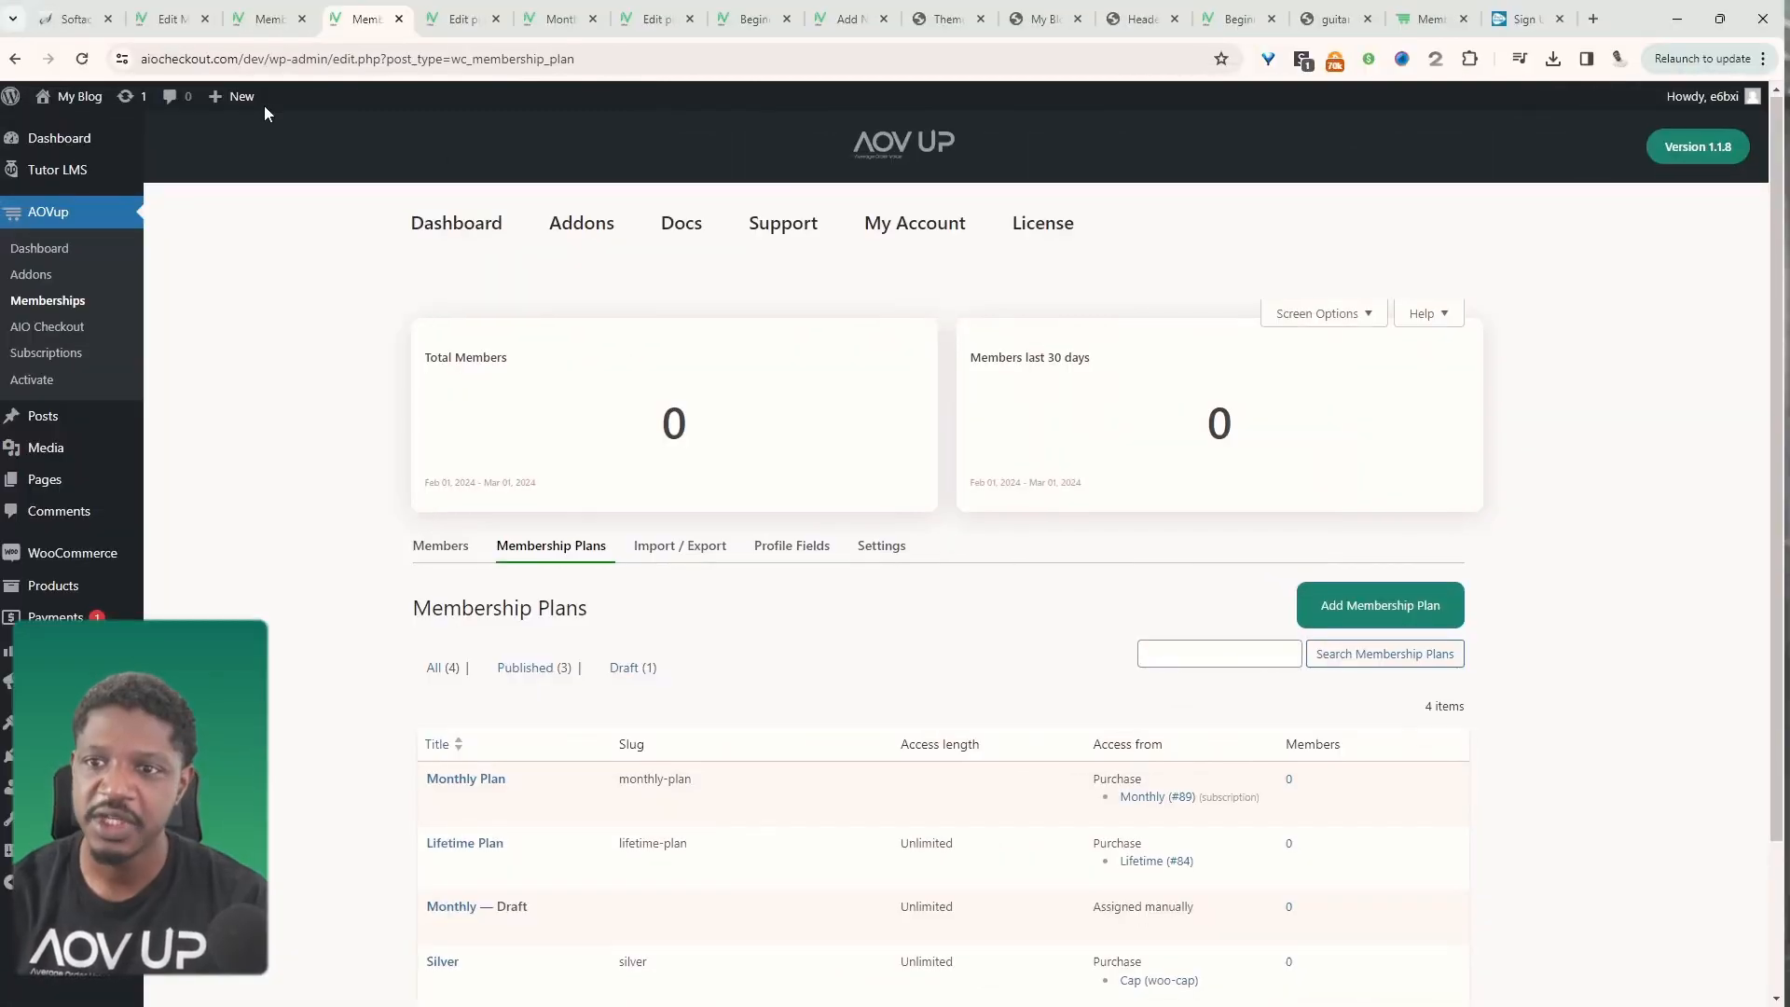
- Create a new page titled "Example content restriction" with the four-service architecture text pattern
mouse_move(245, 103)
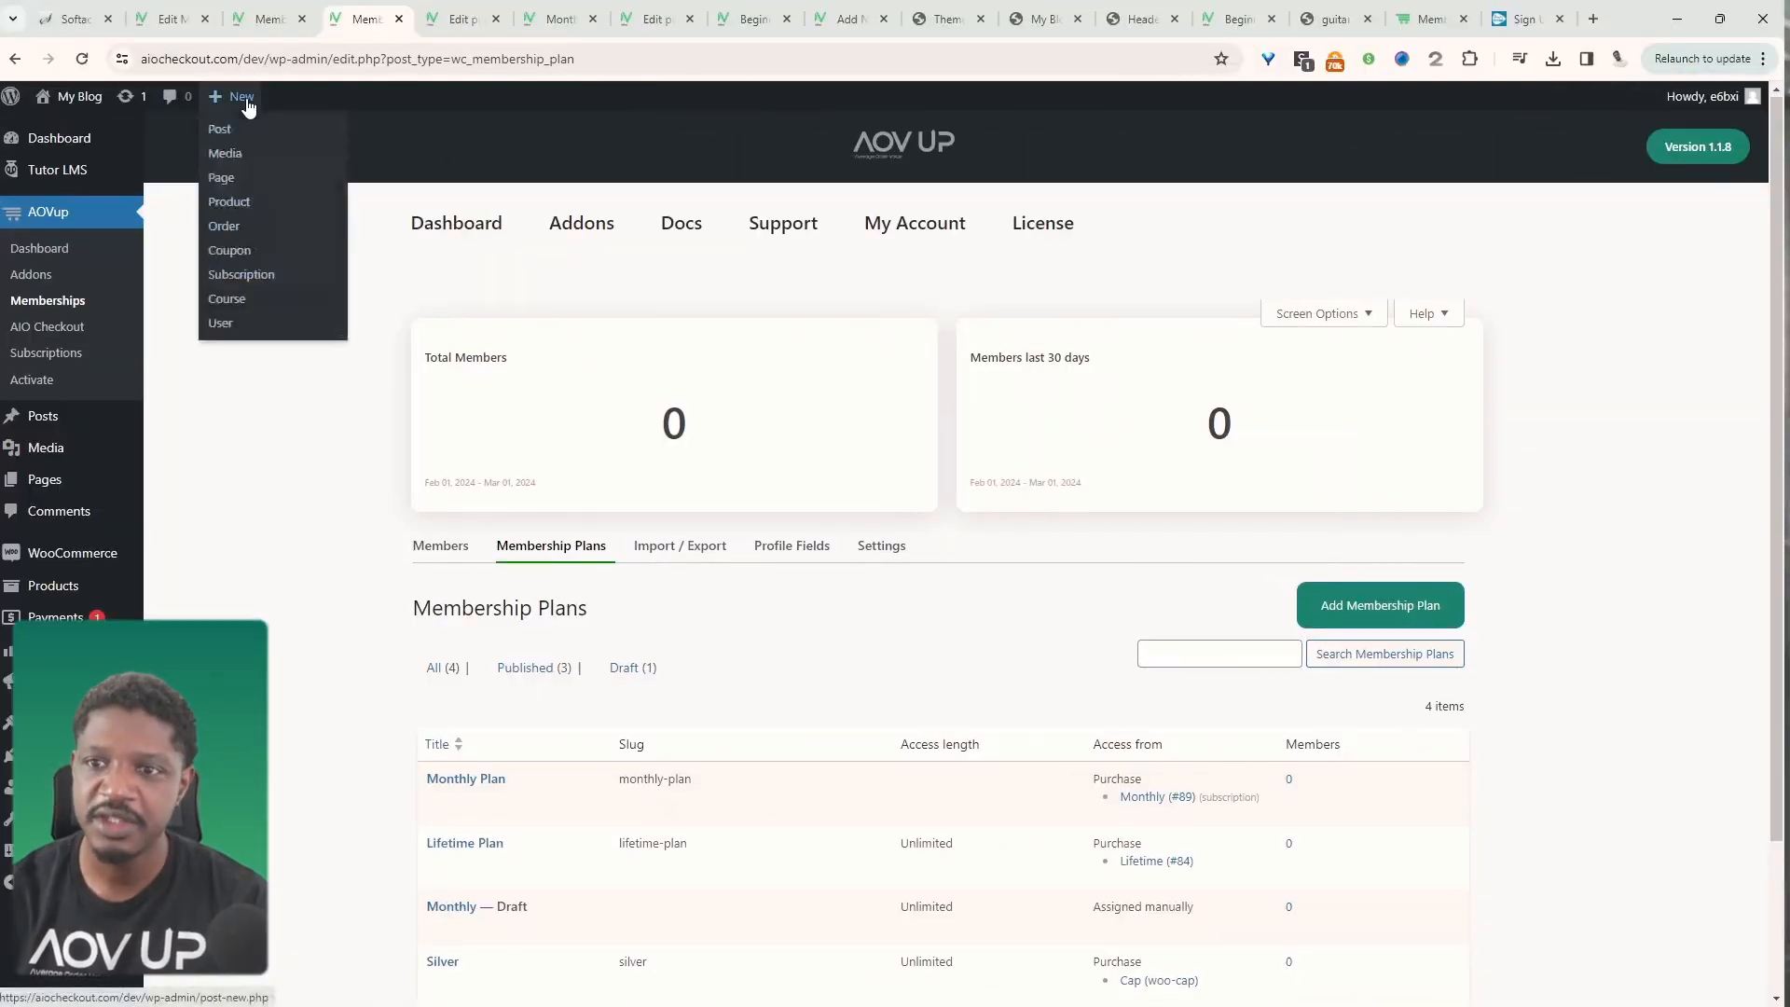
click(221, 177)
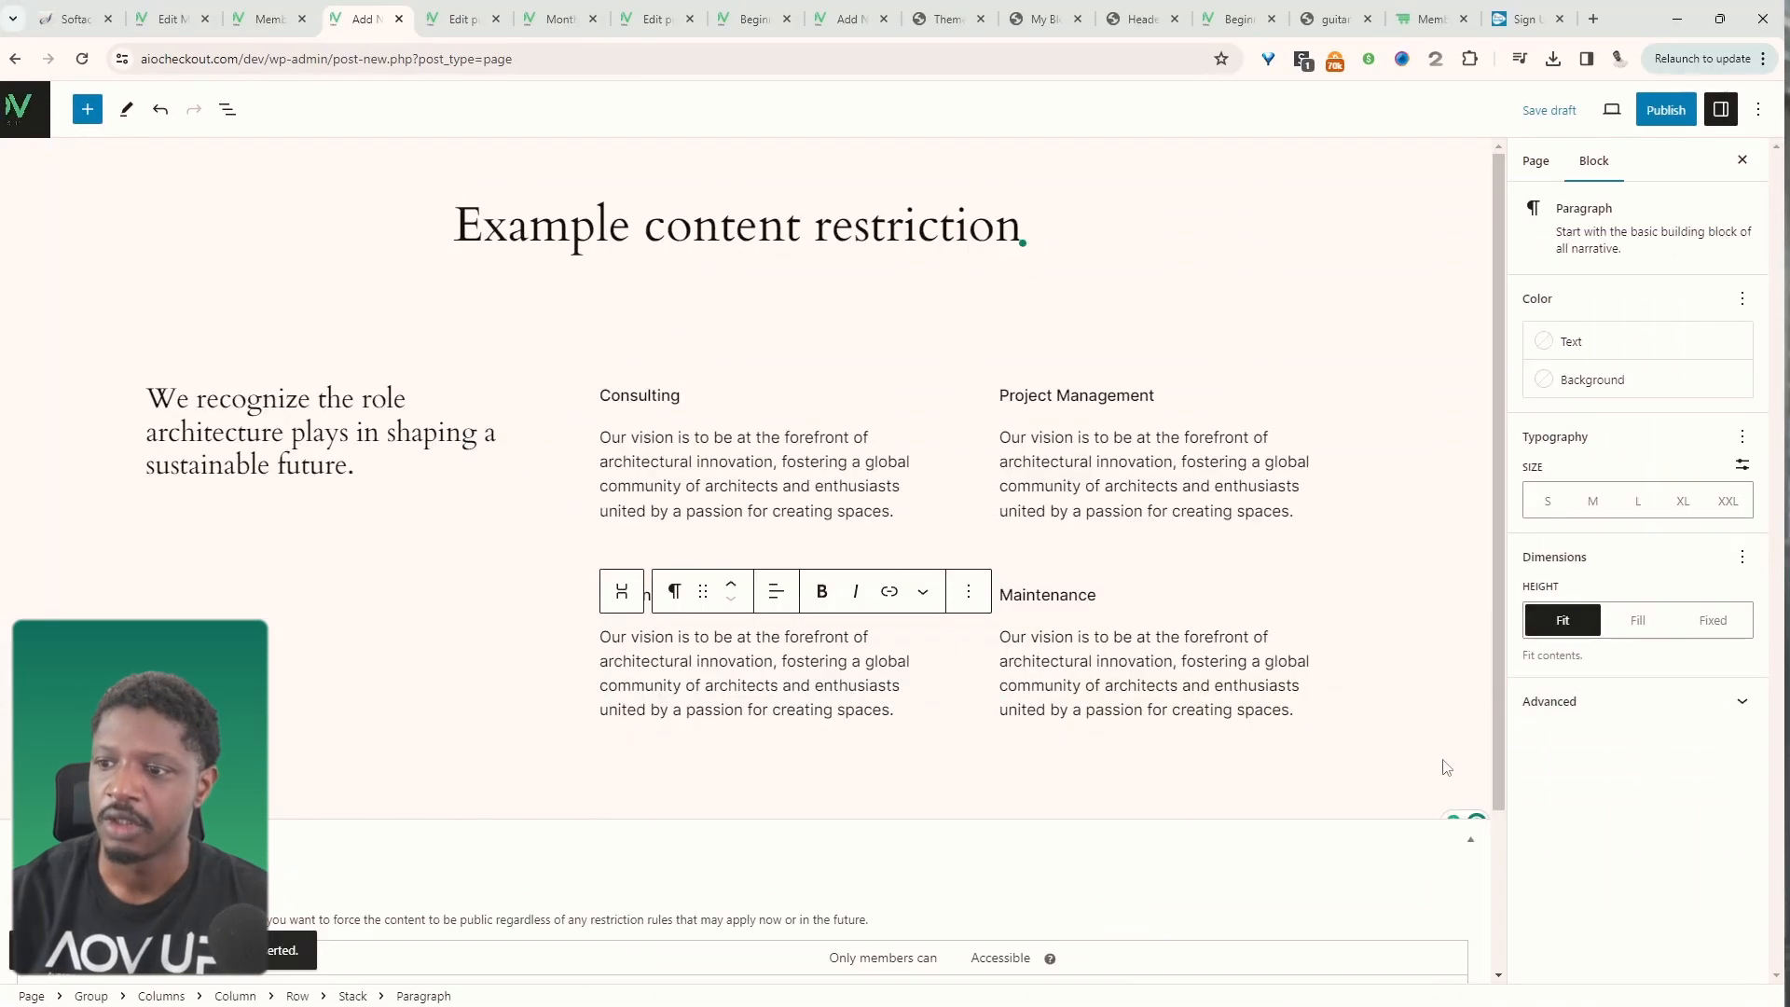
- Insert a Member Content block beneath the service columns, inside the page's group
click(1351, 738)
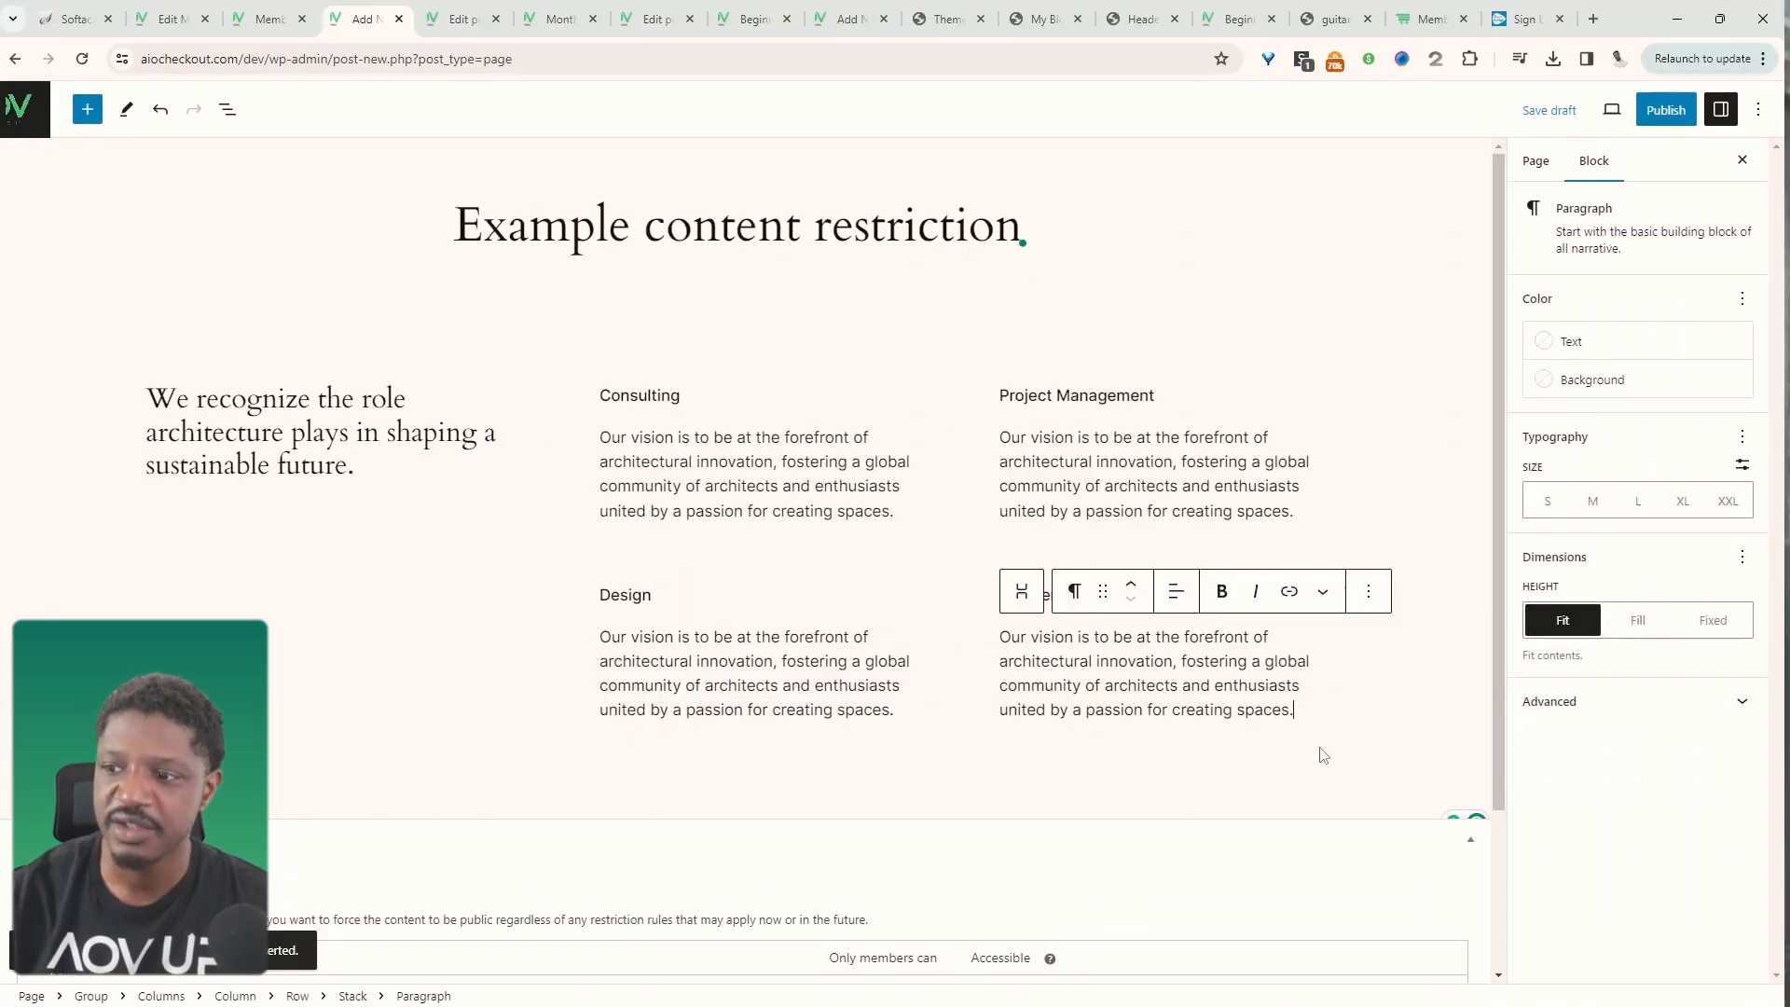
key(Return)
click(1480, 848)
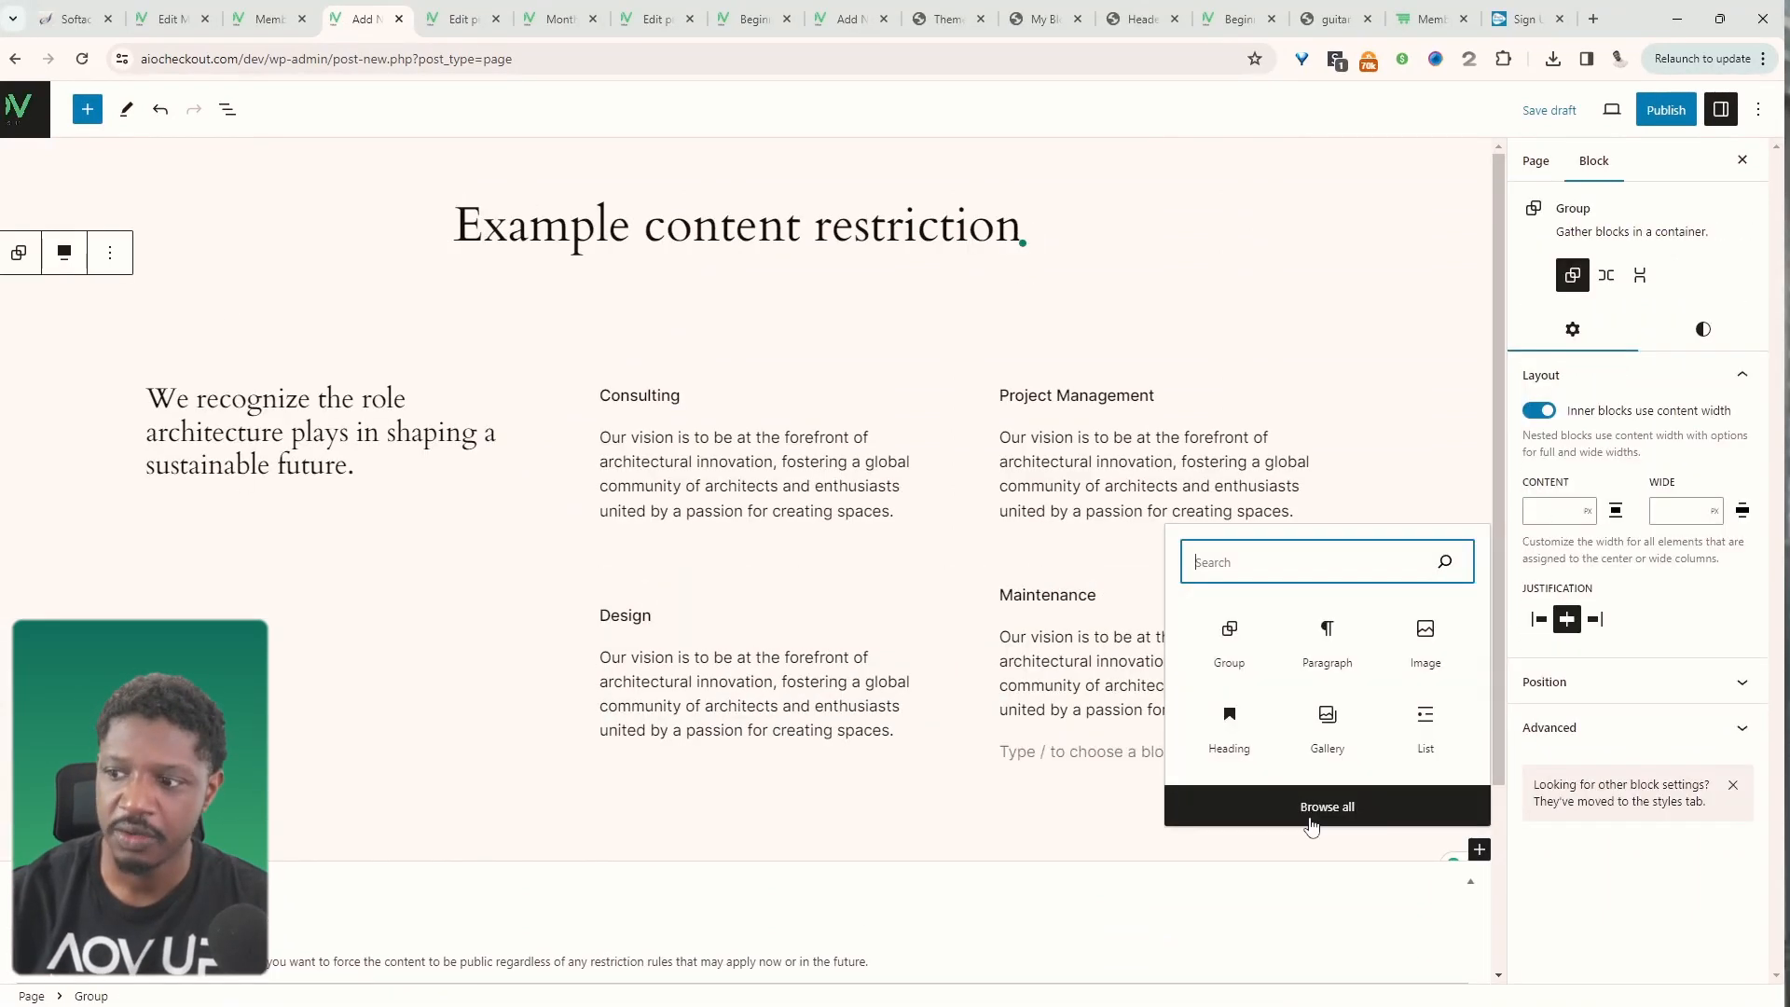
click(1354, 809)
scroll(133, 579, down, 15)
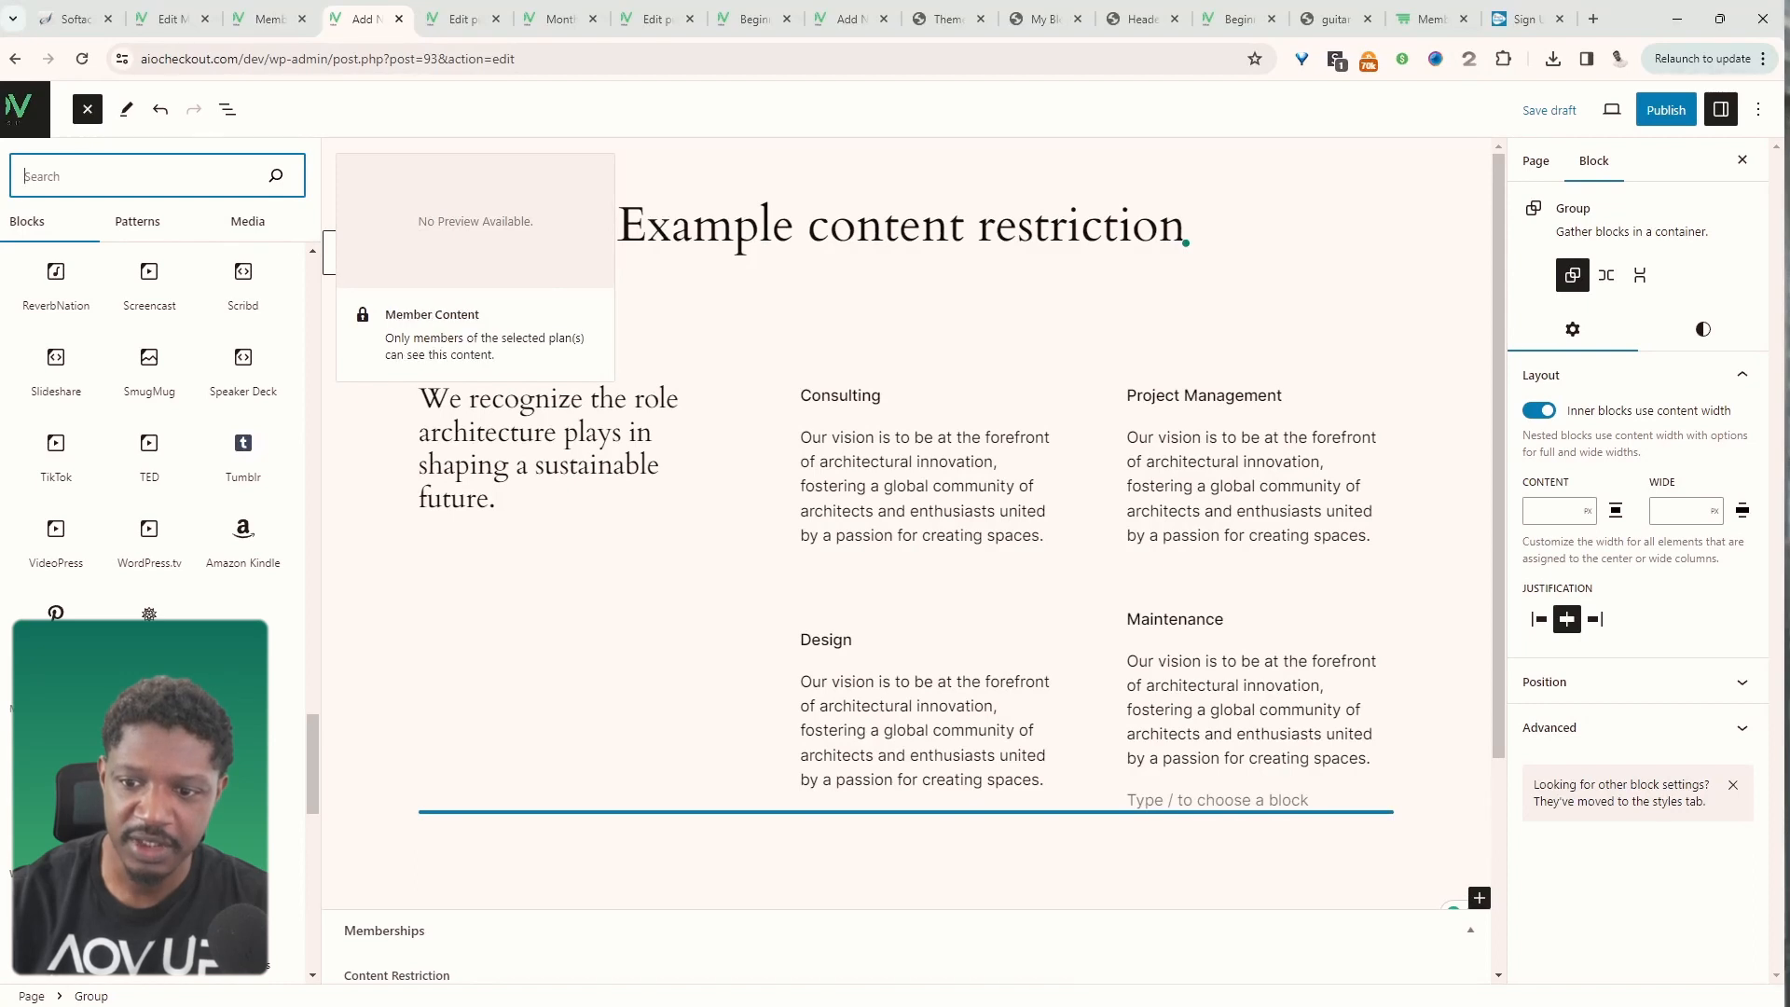
click(56, 783)
drag(56, 783, 677, 836)
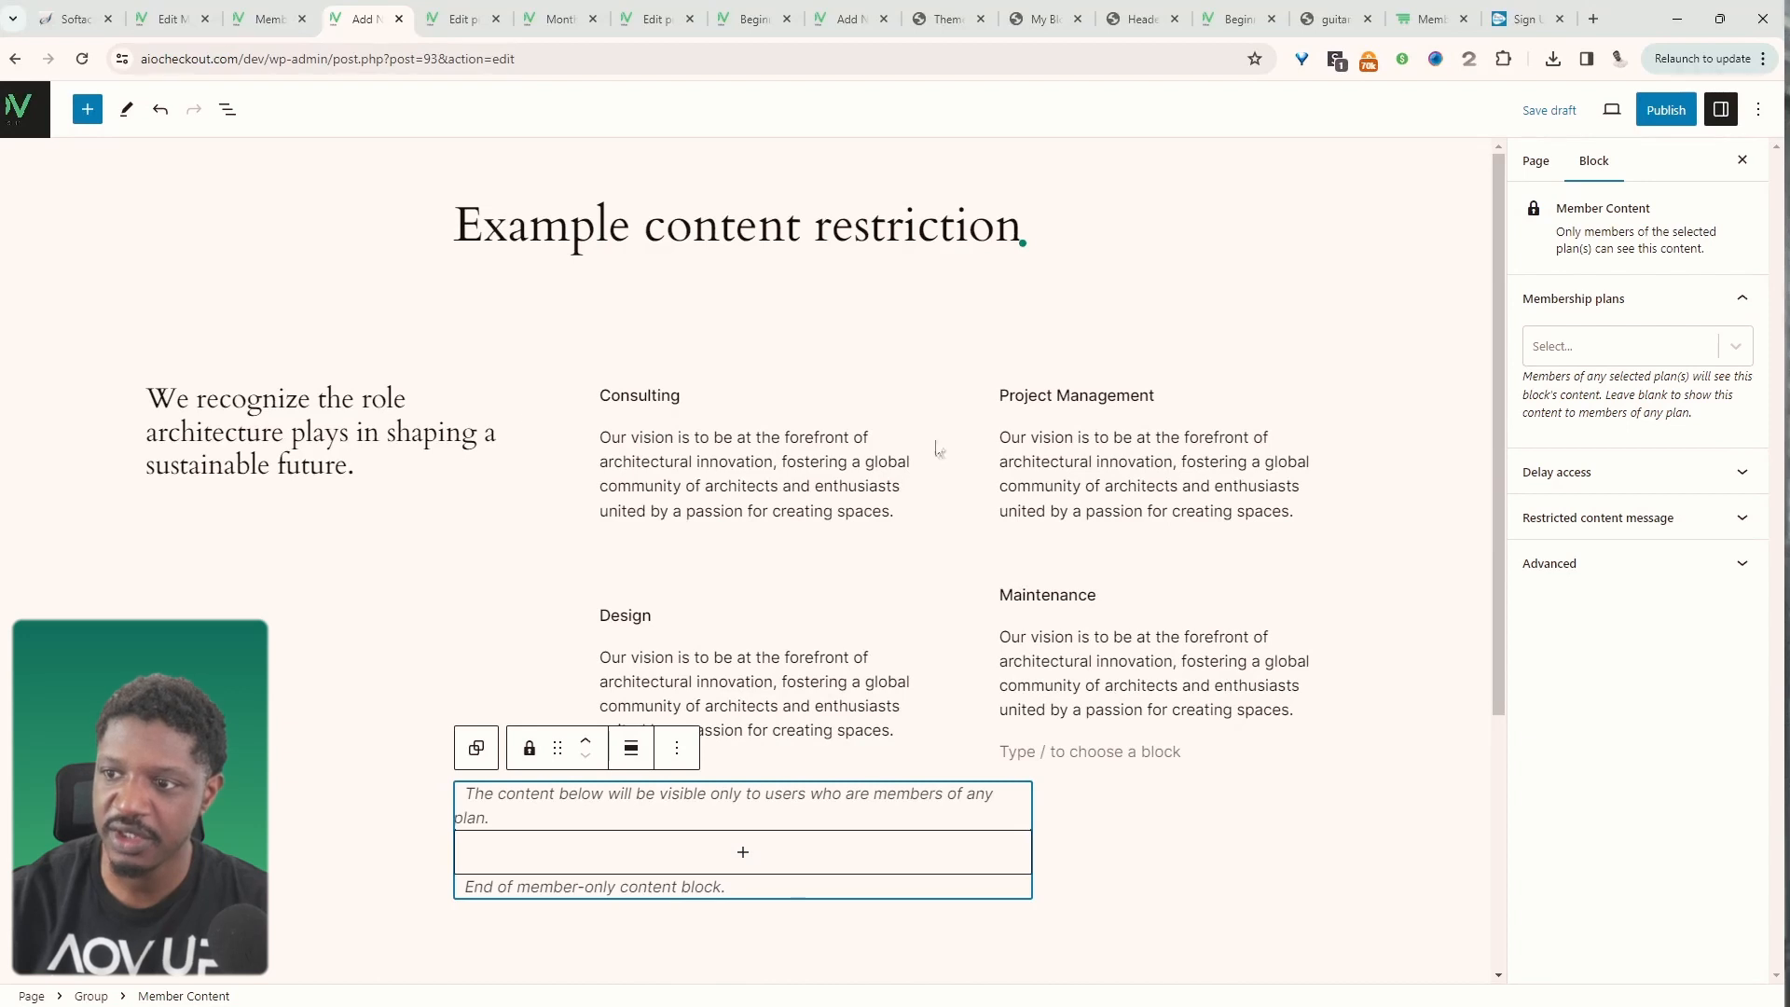
- Move the Maintenance and Design sections into the Member Content block
click(740, 463)
click(903, 658)
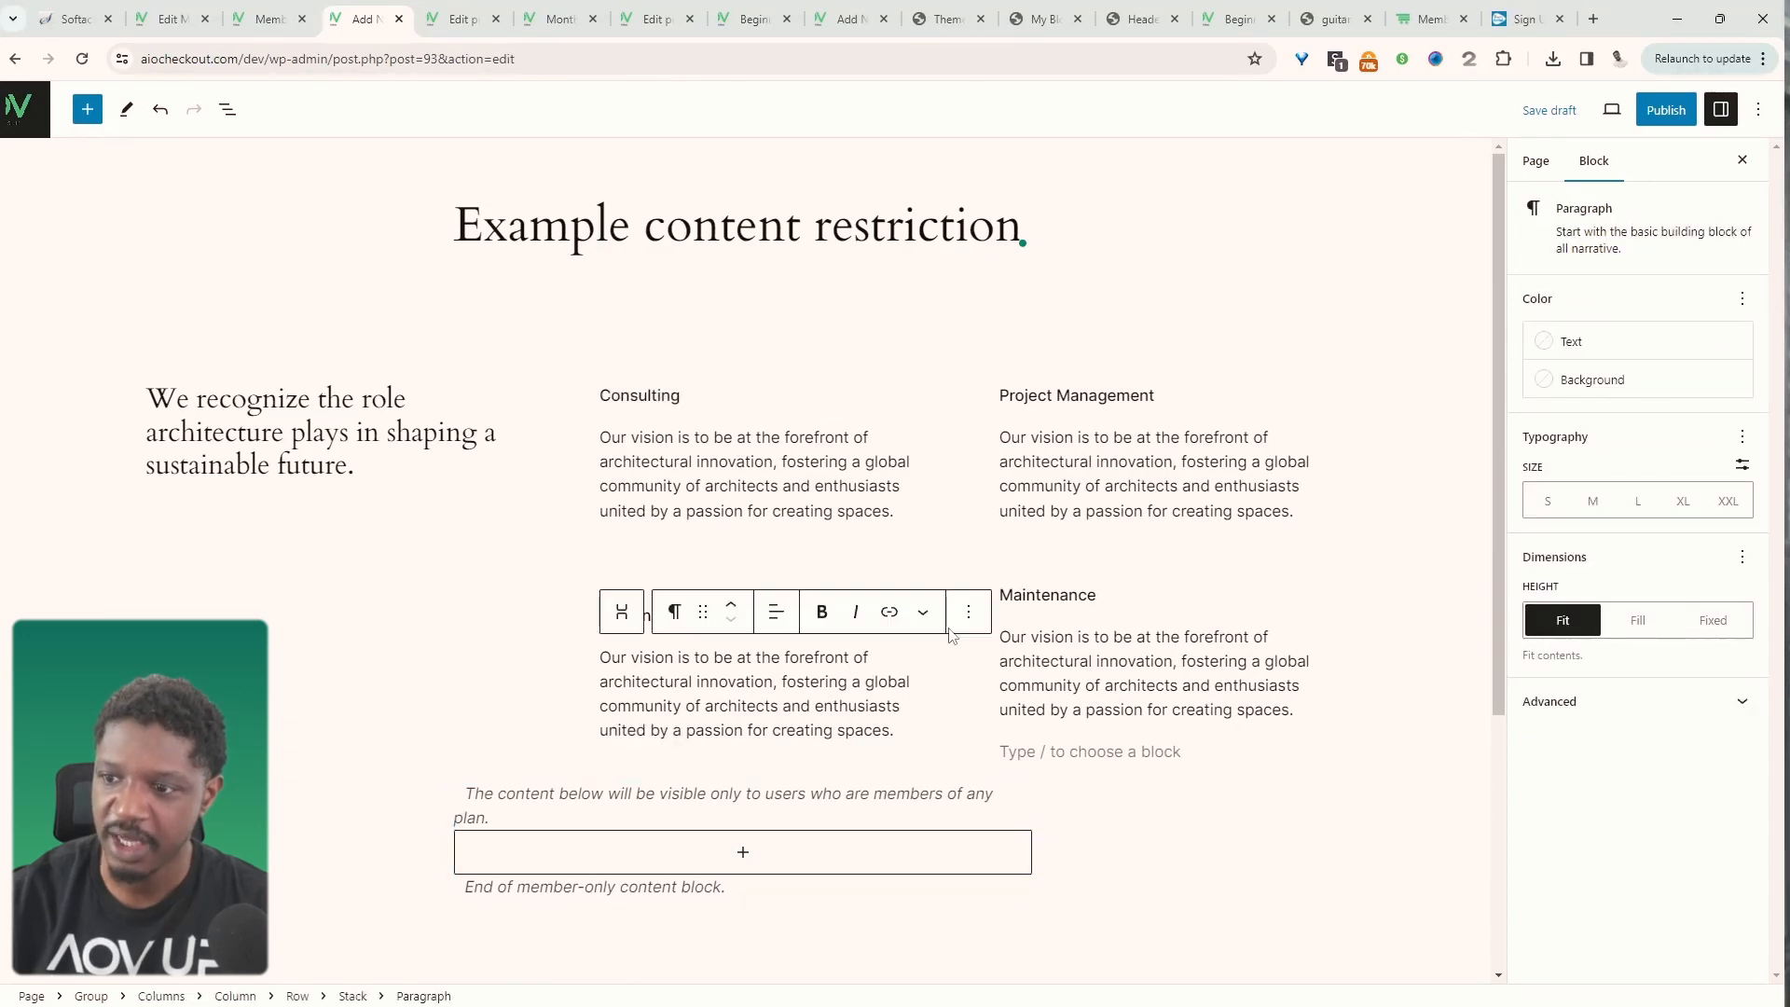
drag(1103, 551, 740, 575)
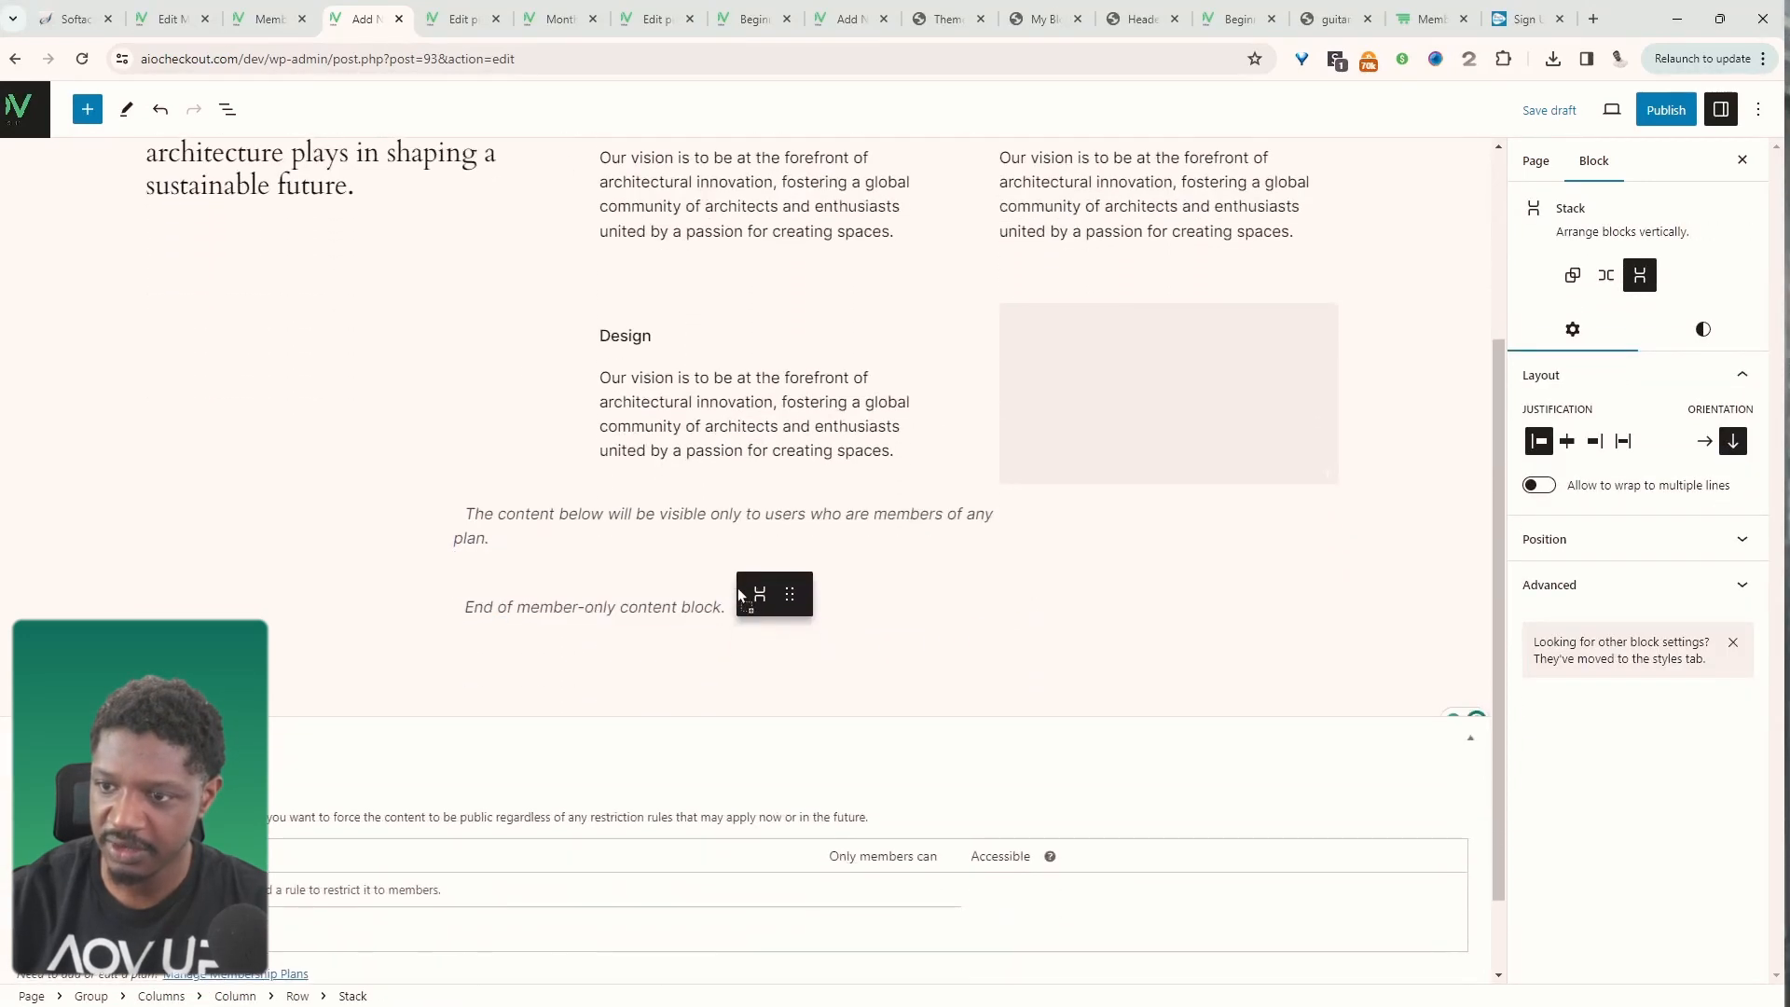
click(926, 373)
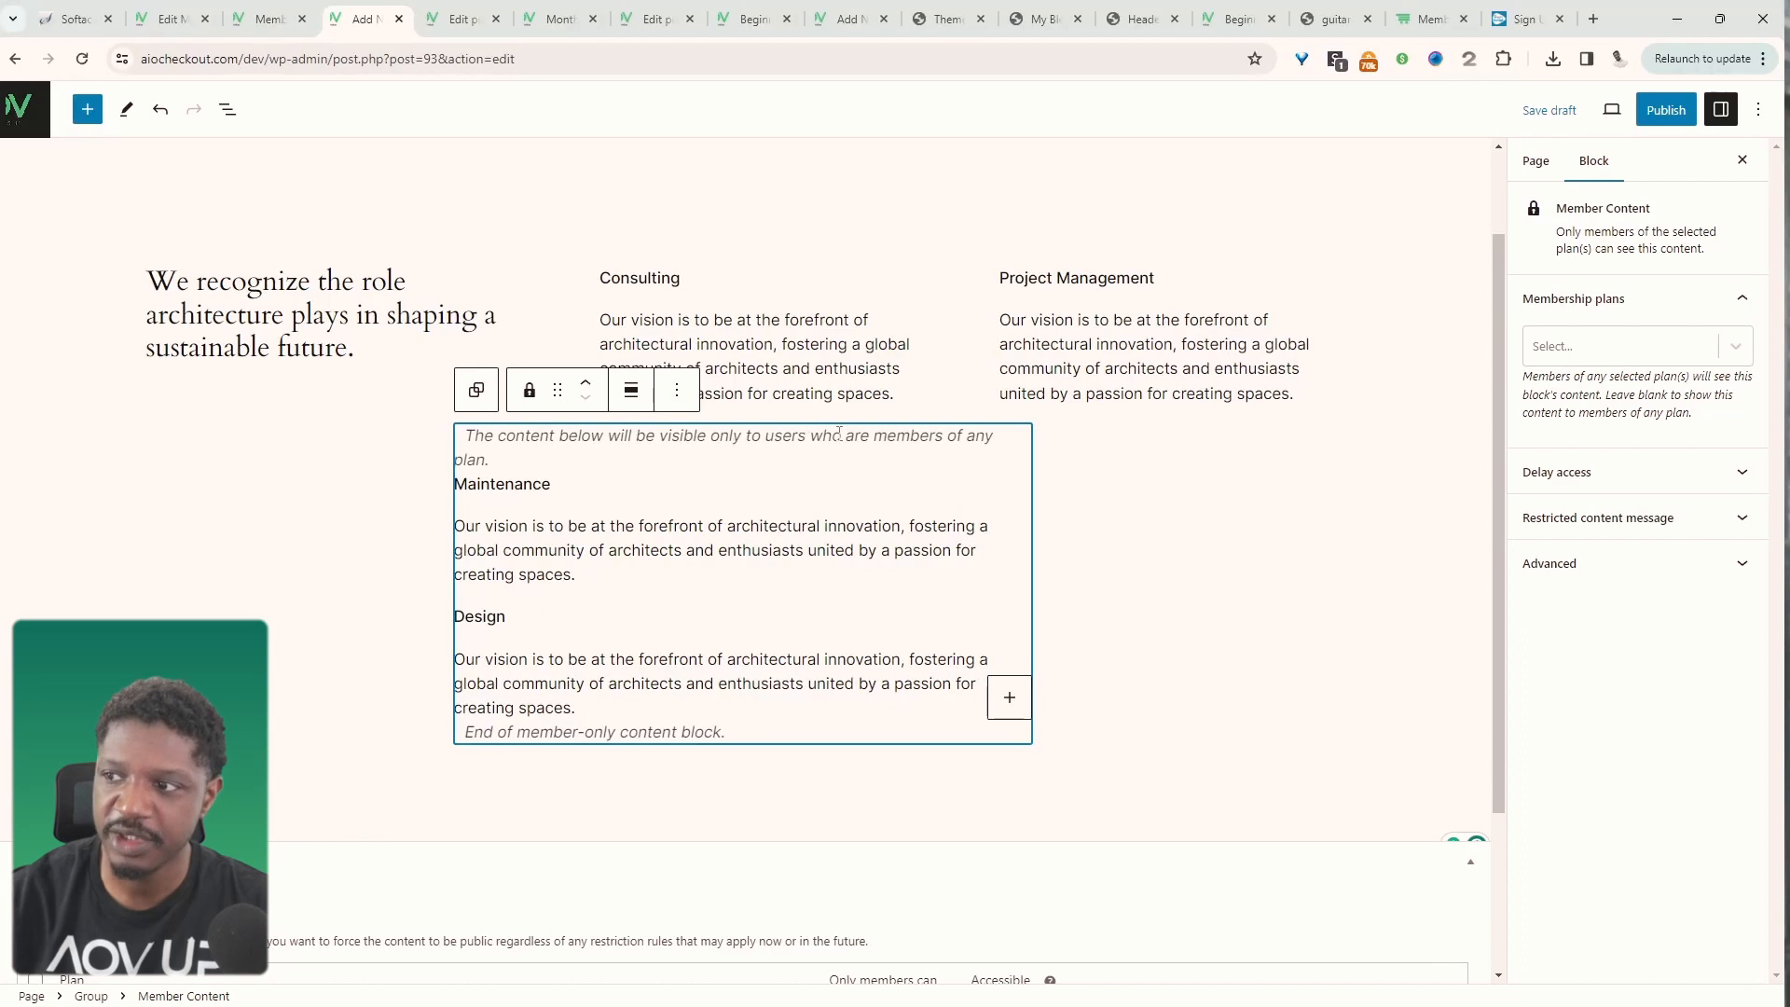
- Limit the Member Content block to members of the Monthly Plan and the Lifetime Plan
click(1629, 355)
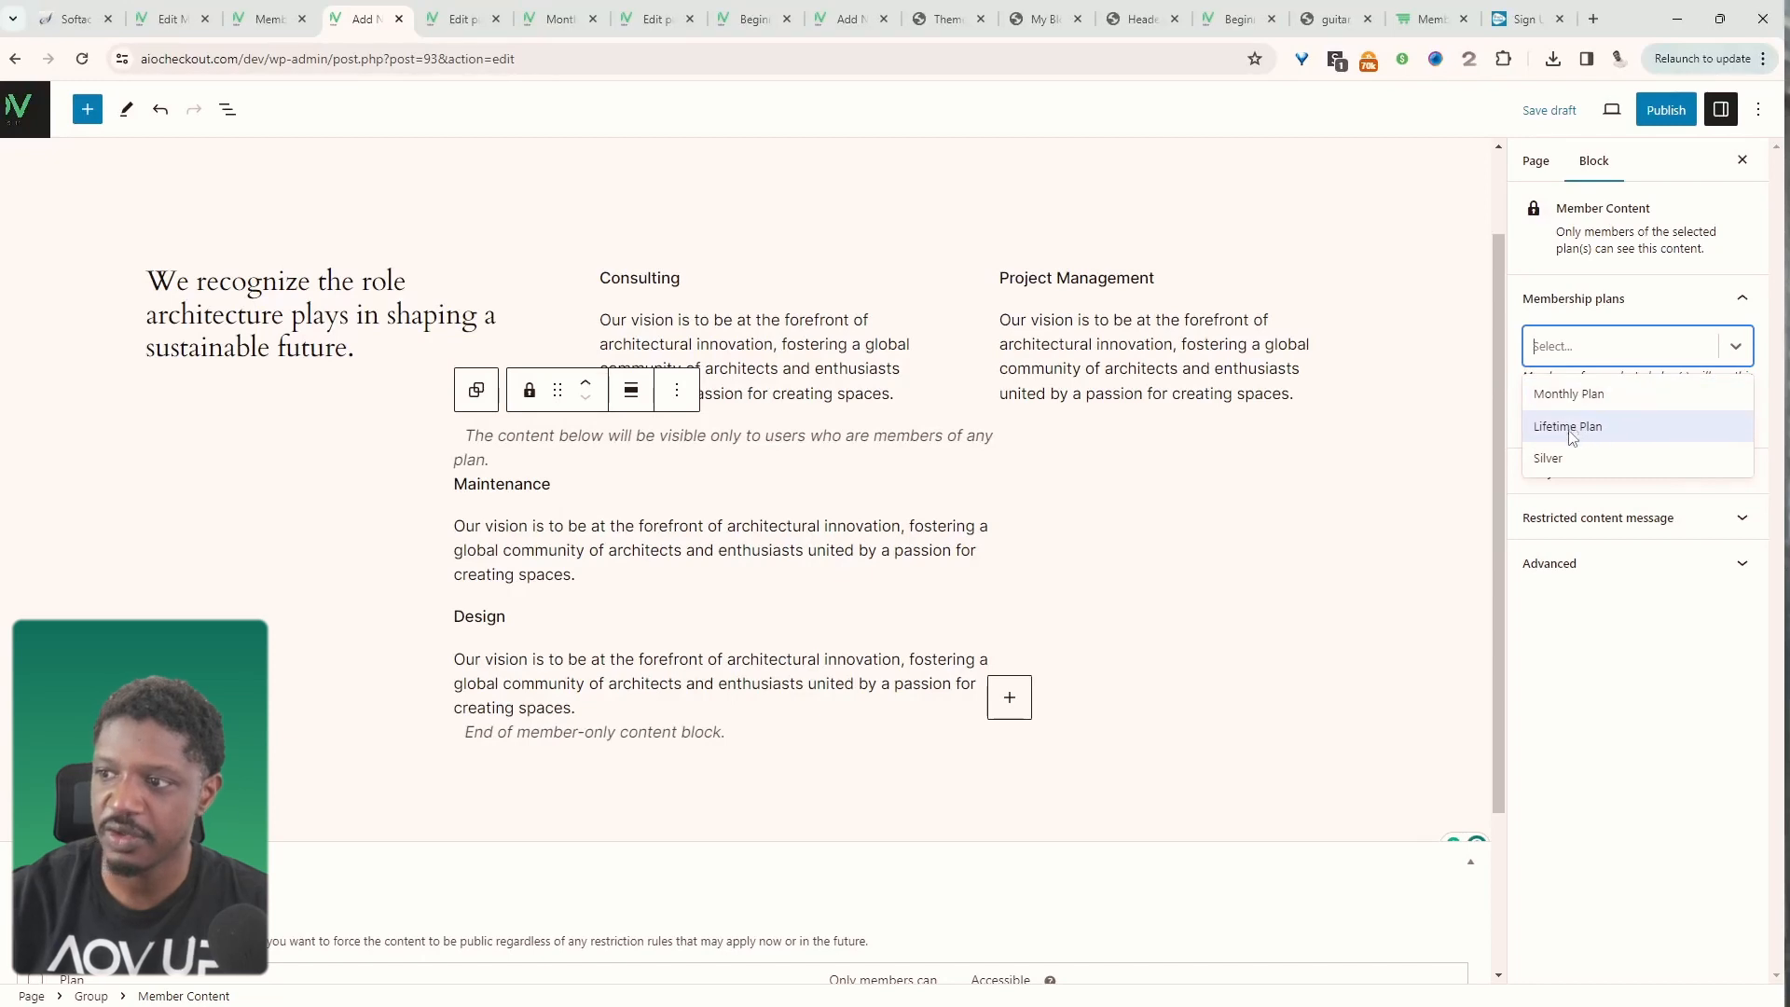
click(1572, 397)
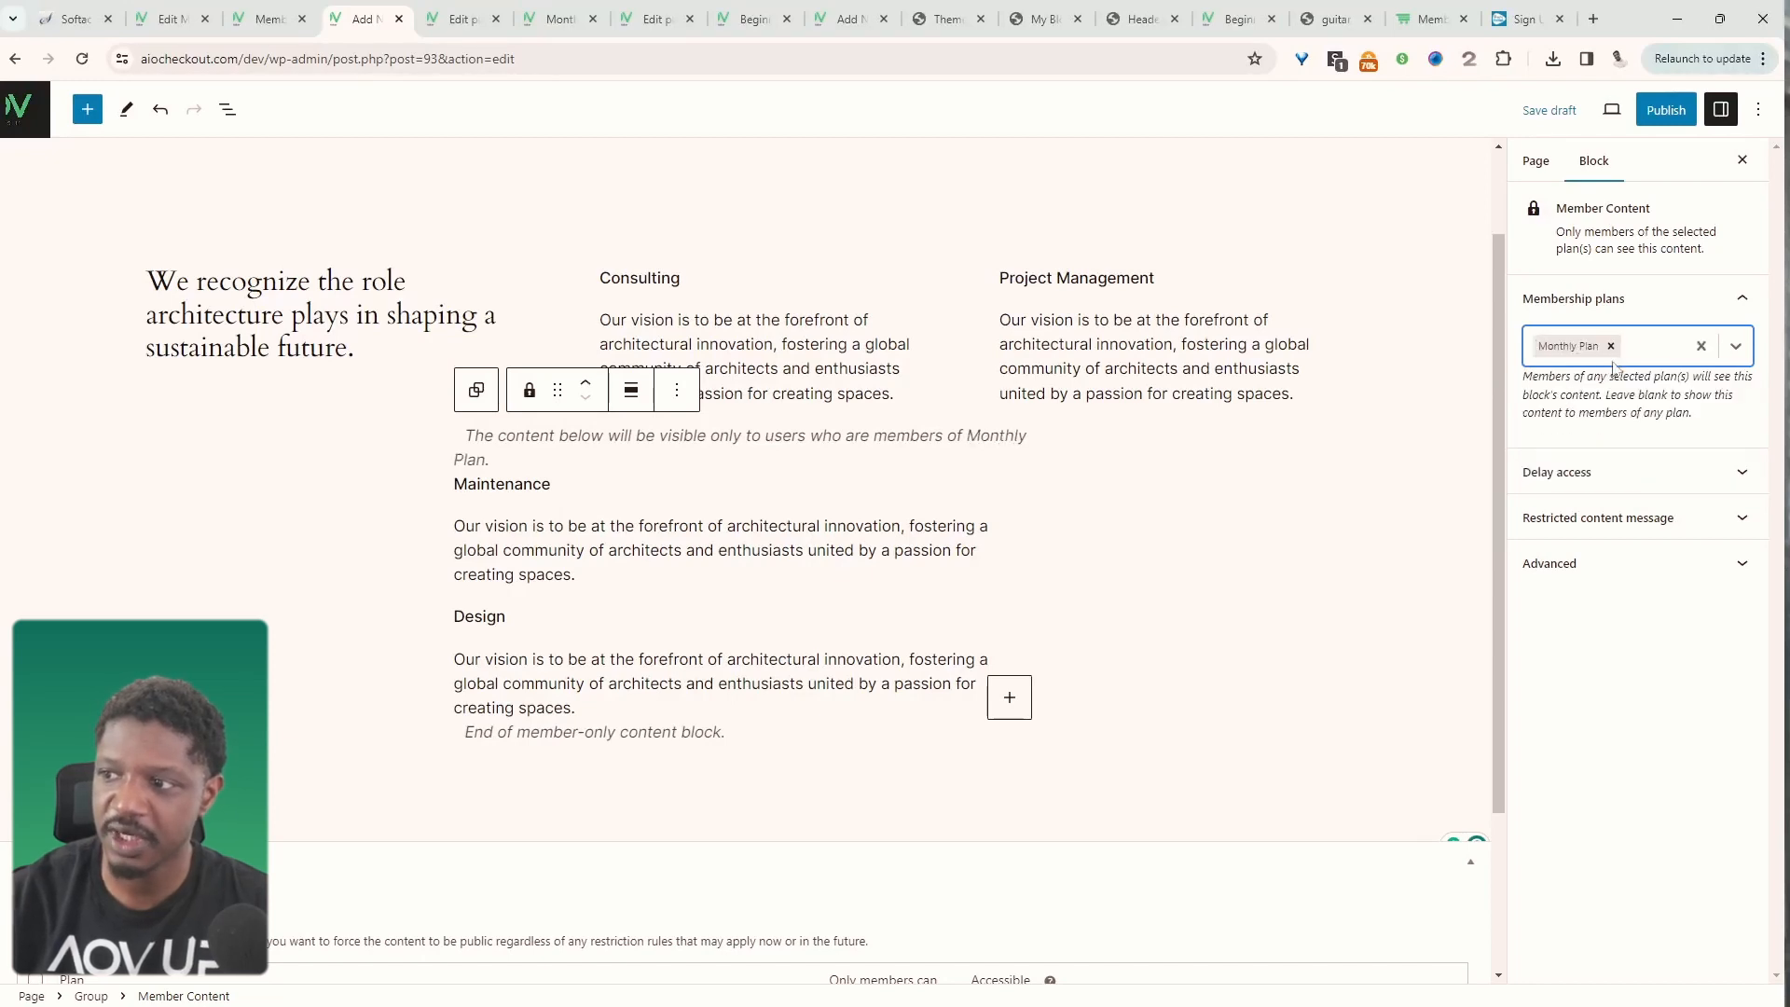
click(1641, 347)
click(1600, 393)
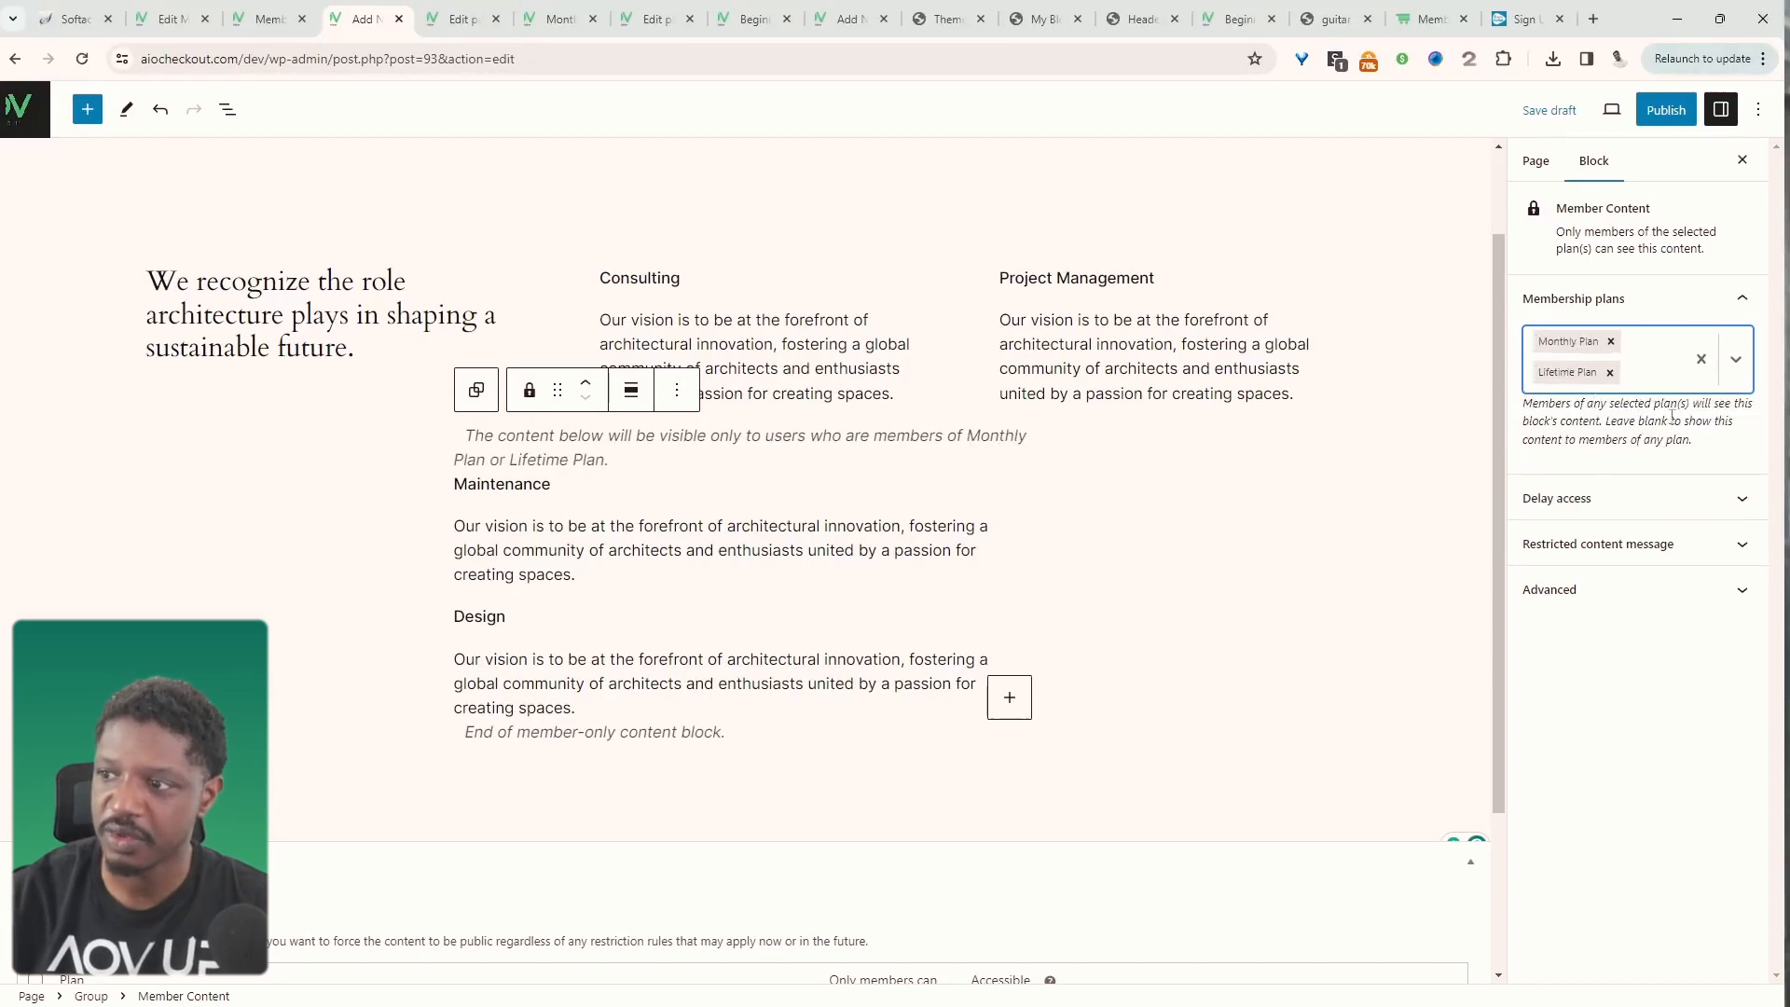
- Examine the delay access options of the Member Content block, leaving access set to Immediately
click(1648, 501)
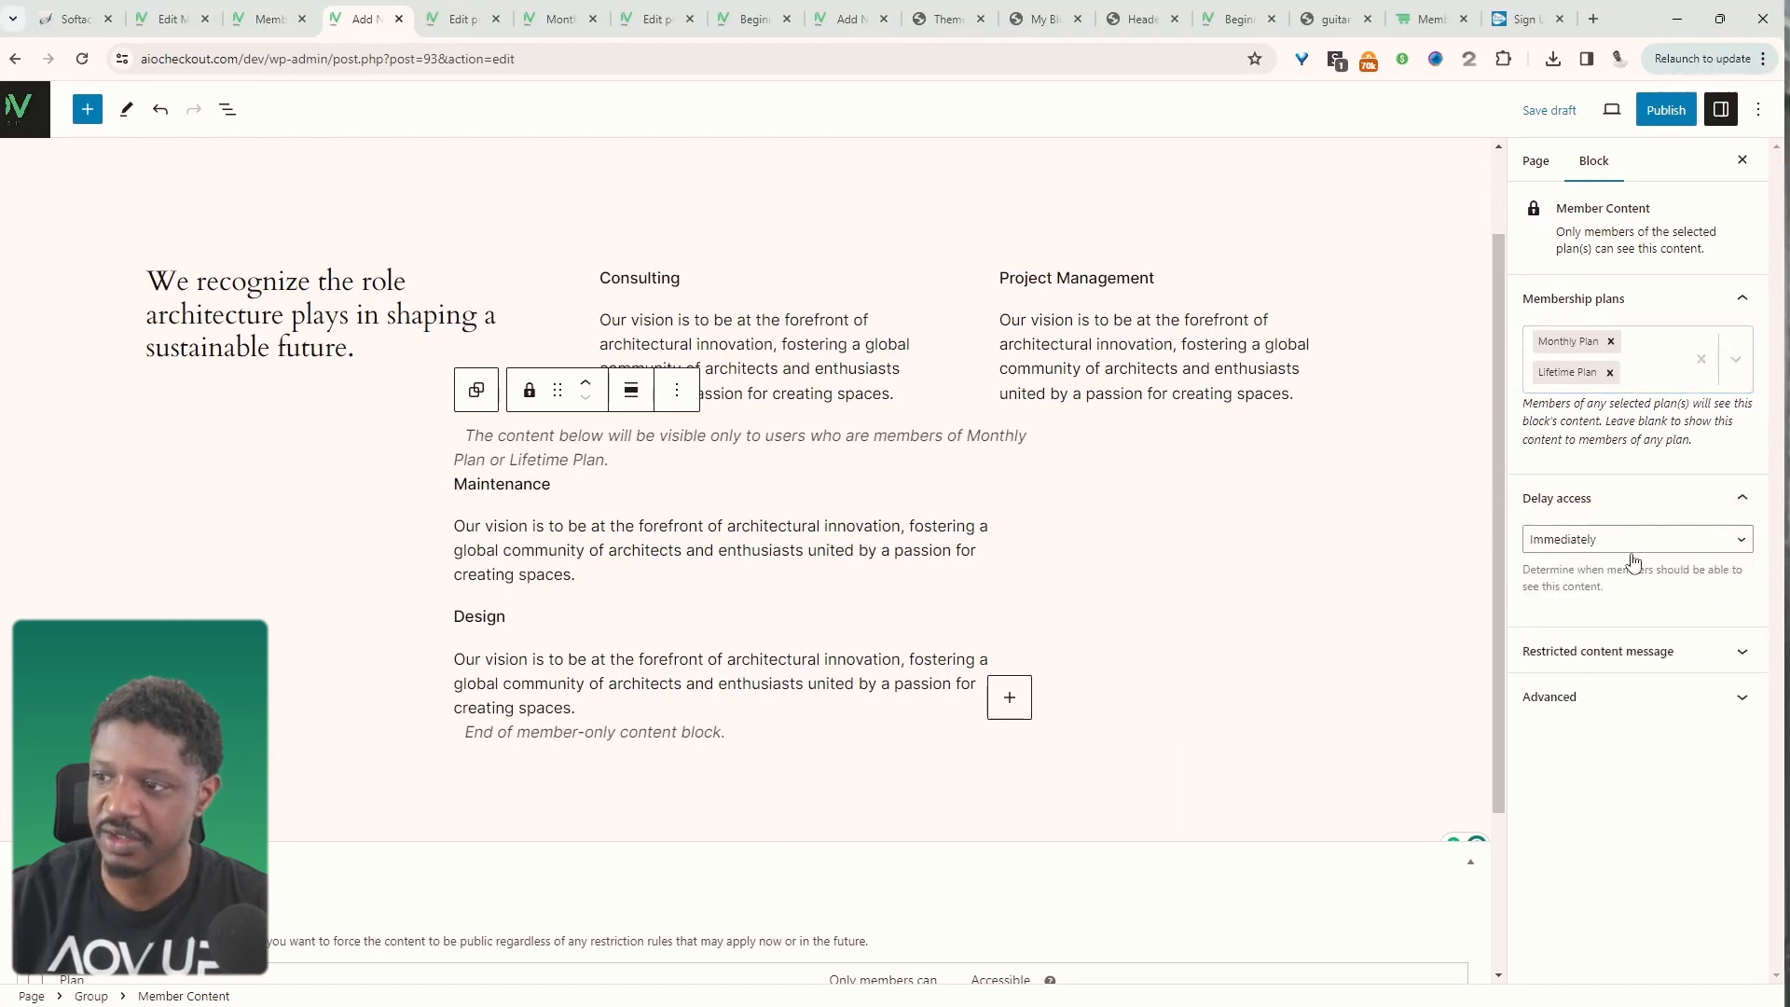
click(1631, 550)
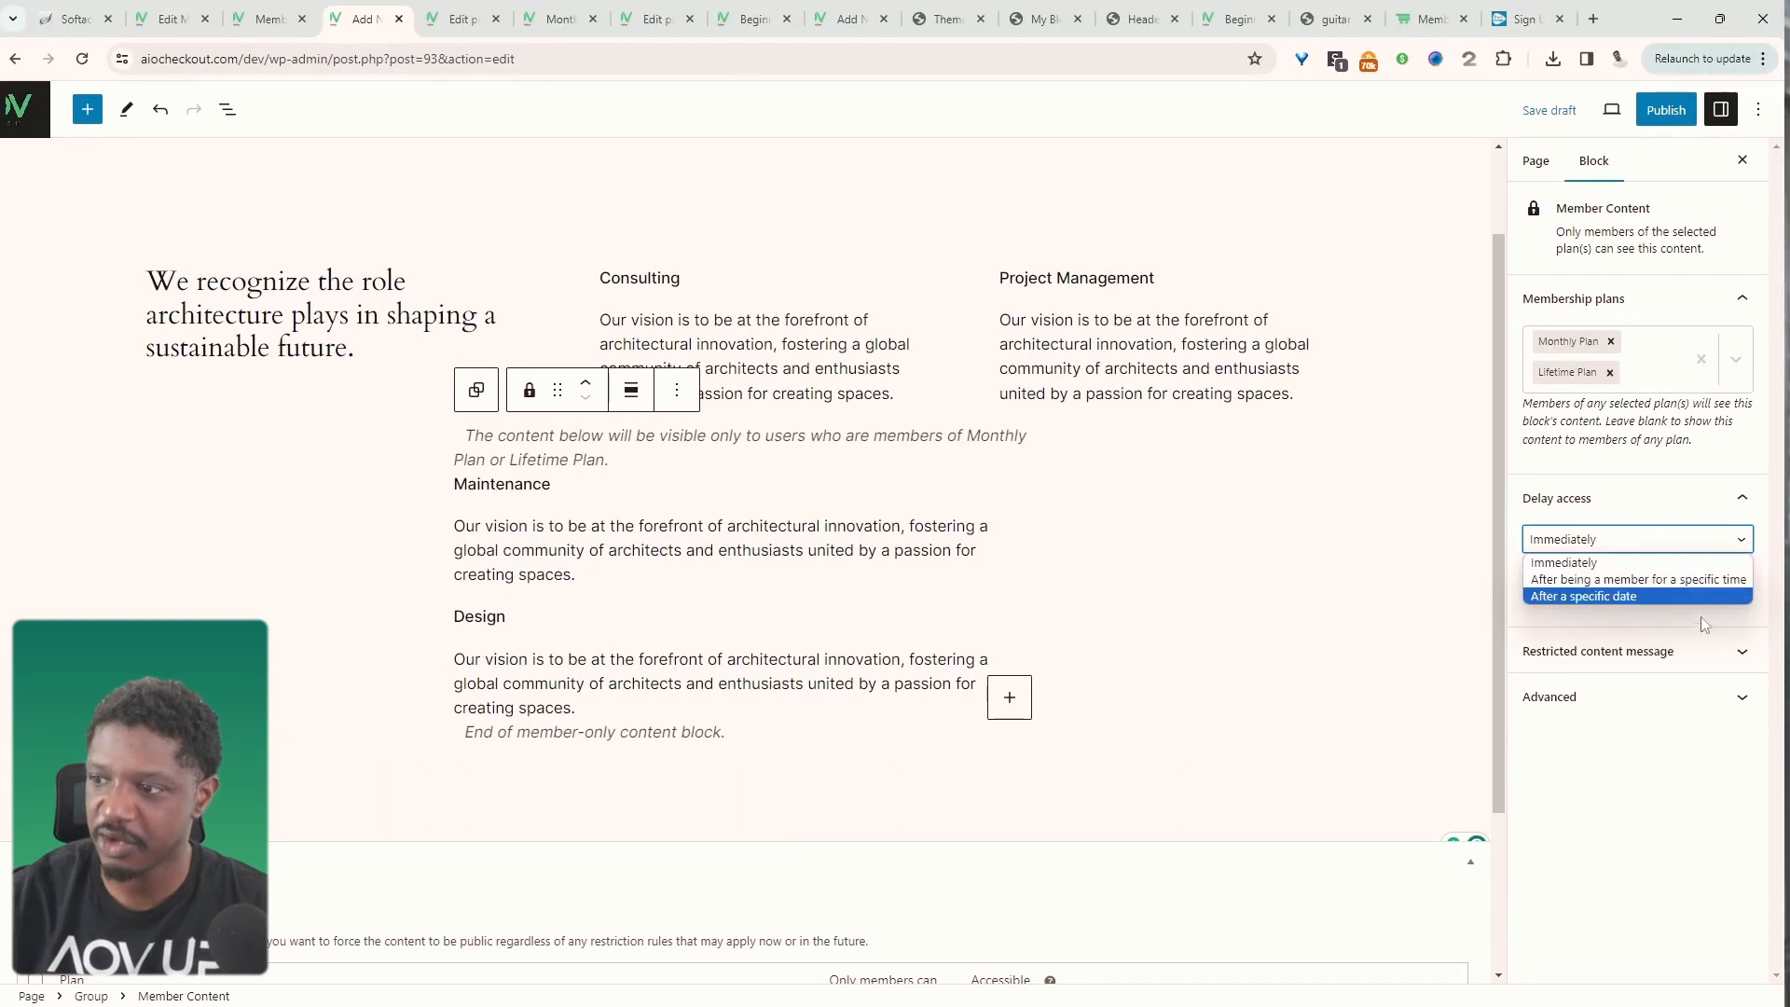
click(1663, 621)
- Set the block's restricted content message to Custom restriction message
click(1644, 657)
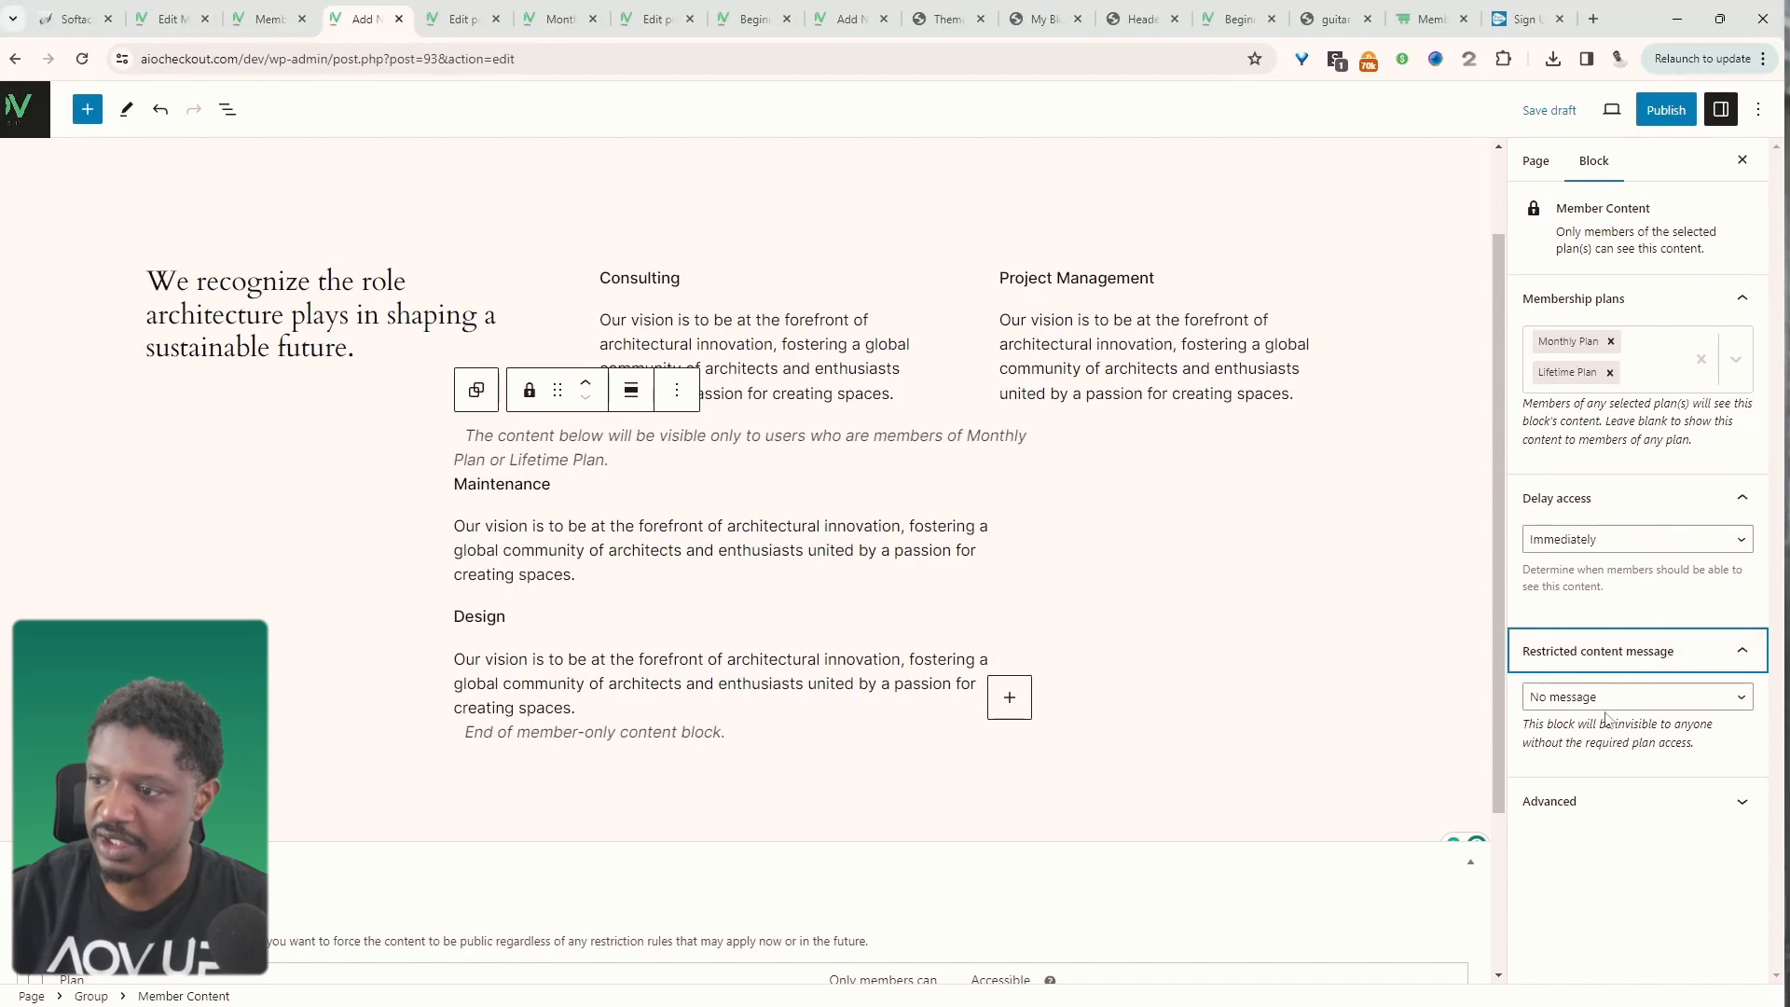
click(1615, 708)
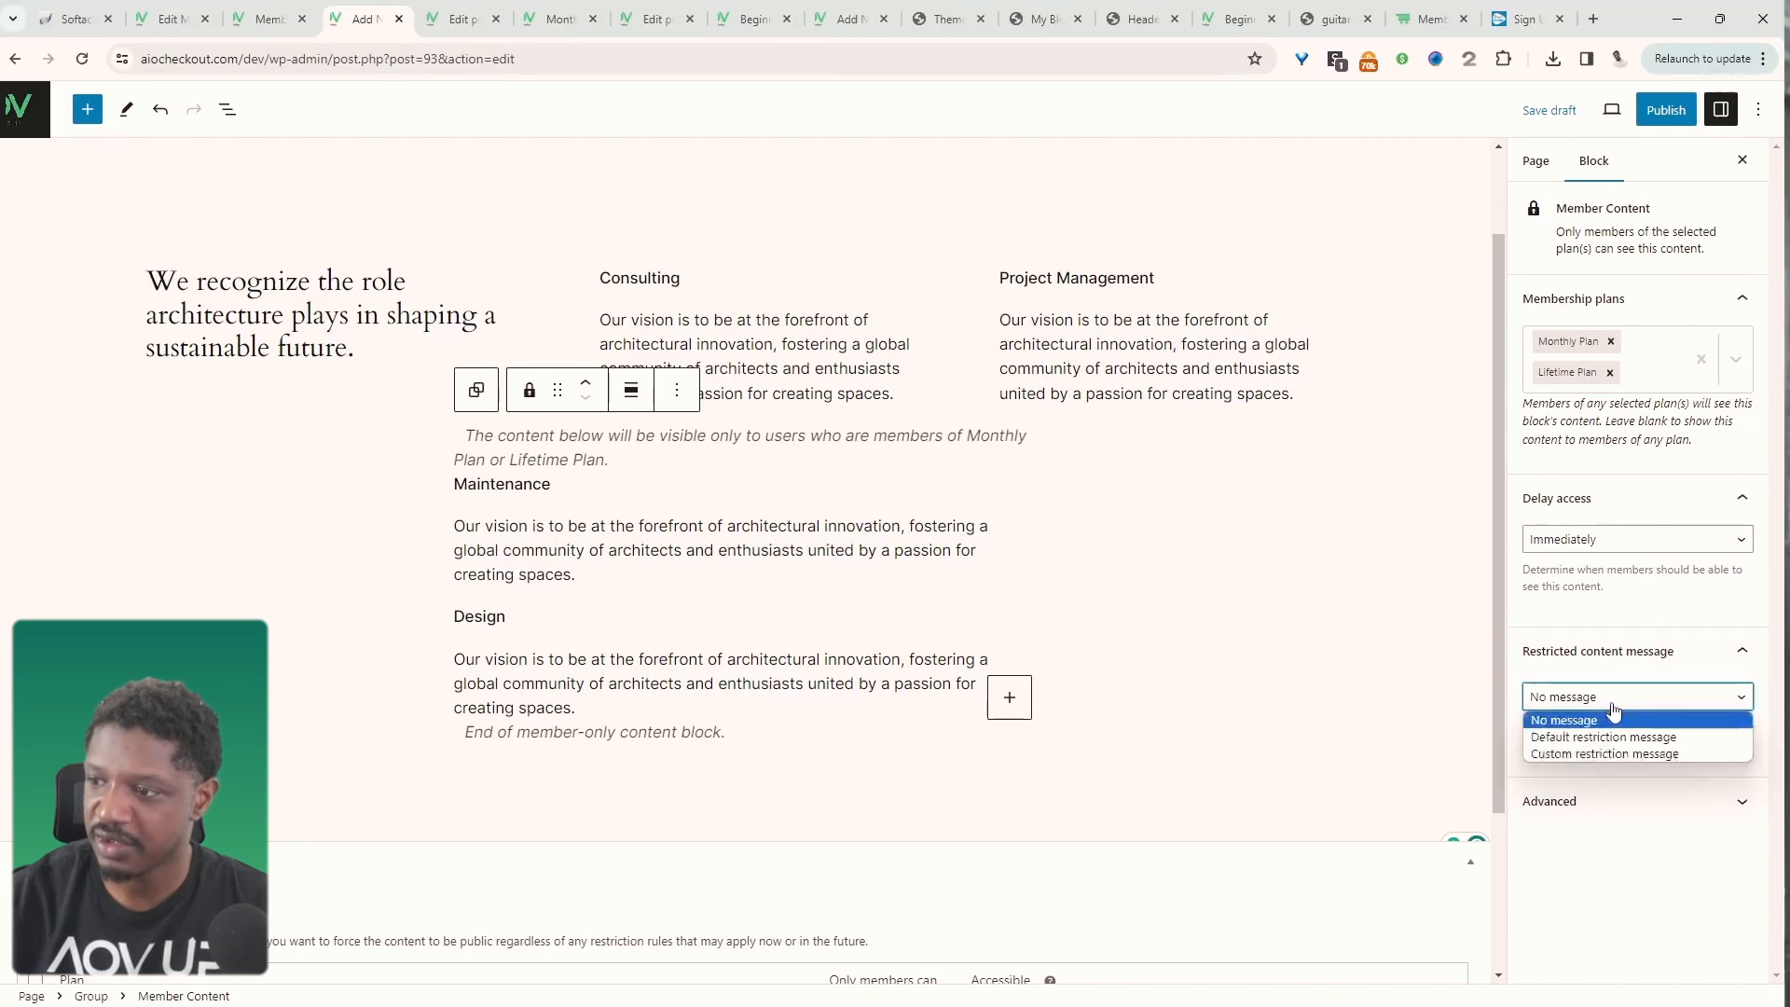
click(1623, 756)
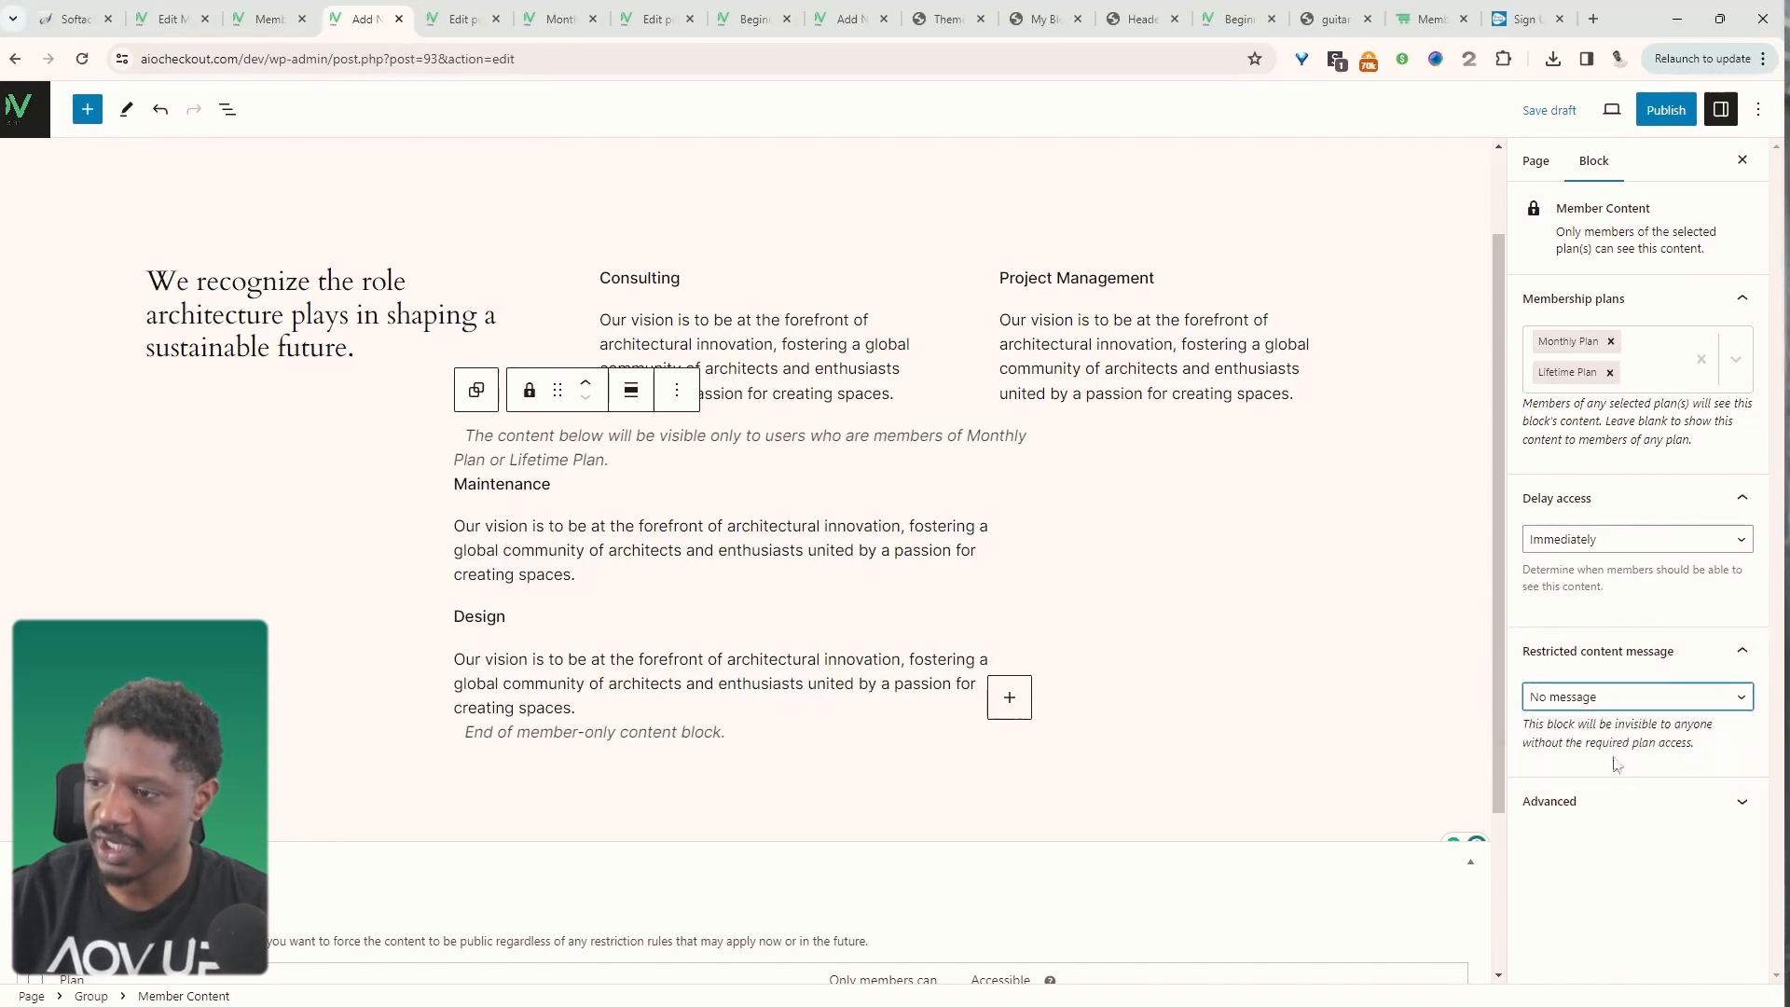
- Replace the Member Content block's restriction message with "This is restricted view plans here:" and publish the page
click(1601, 835)
scroll(1601, 833, down, 2)
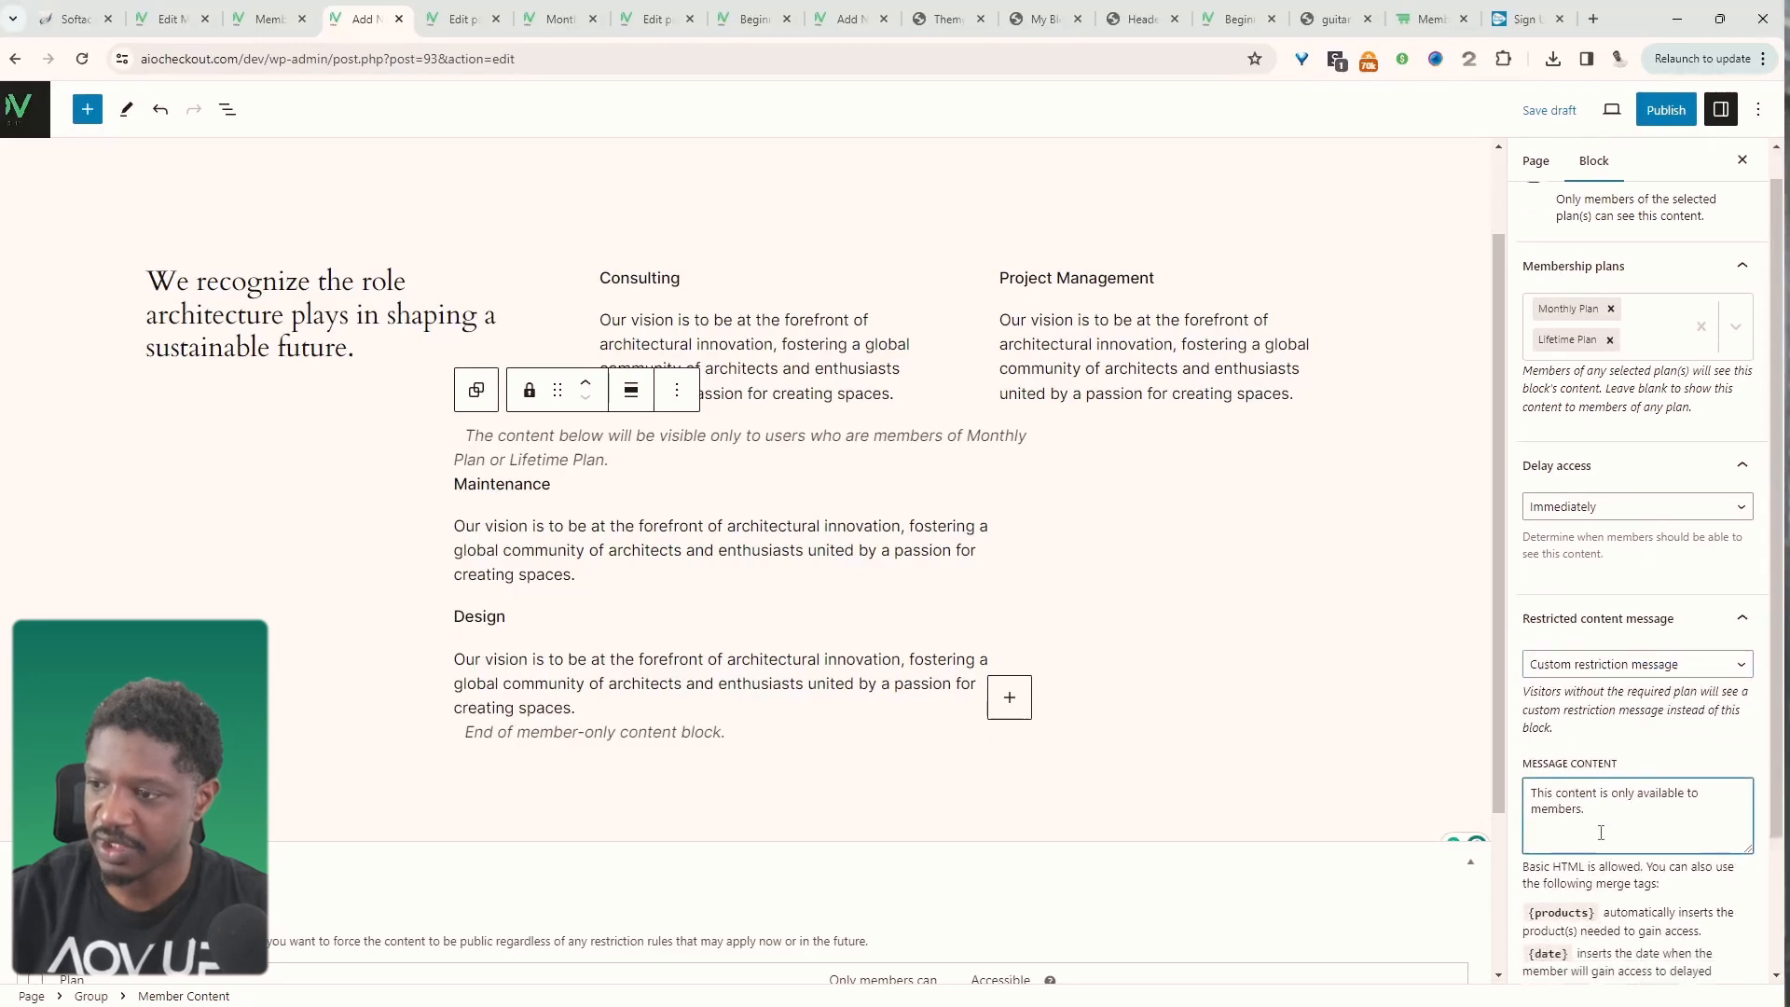
drag(1587, 696, 1517, 673)
text(This is)
text(restricted view plans here:)
scroll(1641, 745, down, 1)
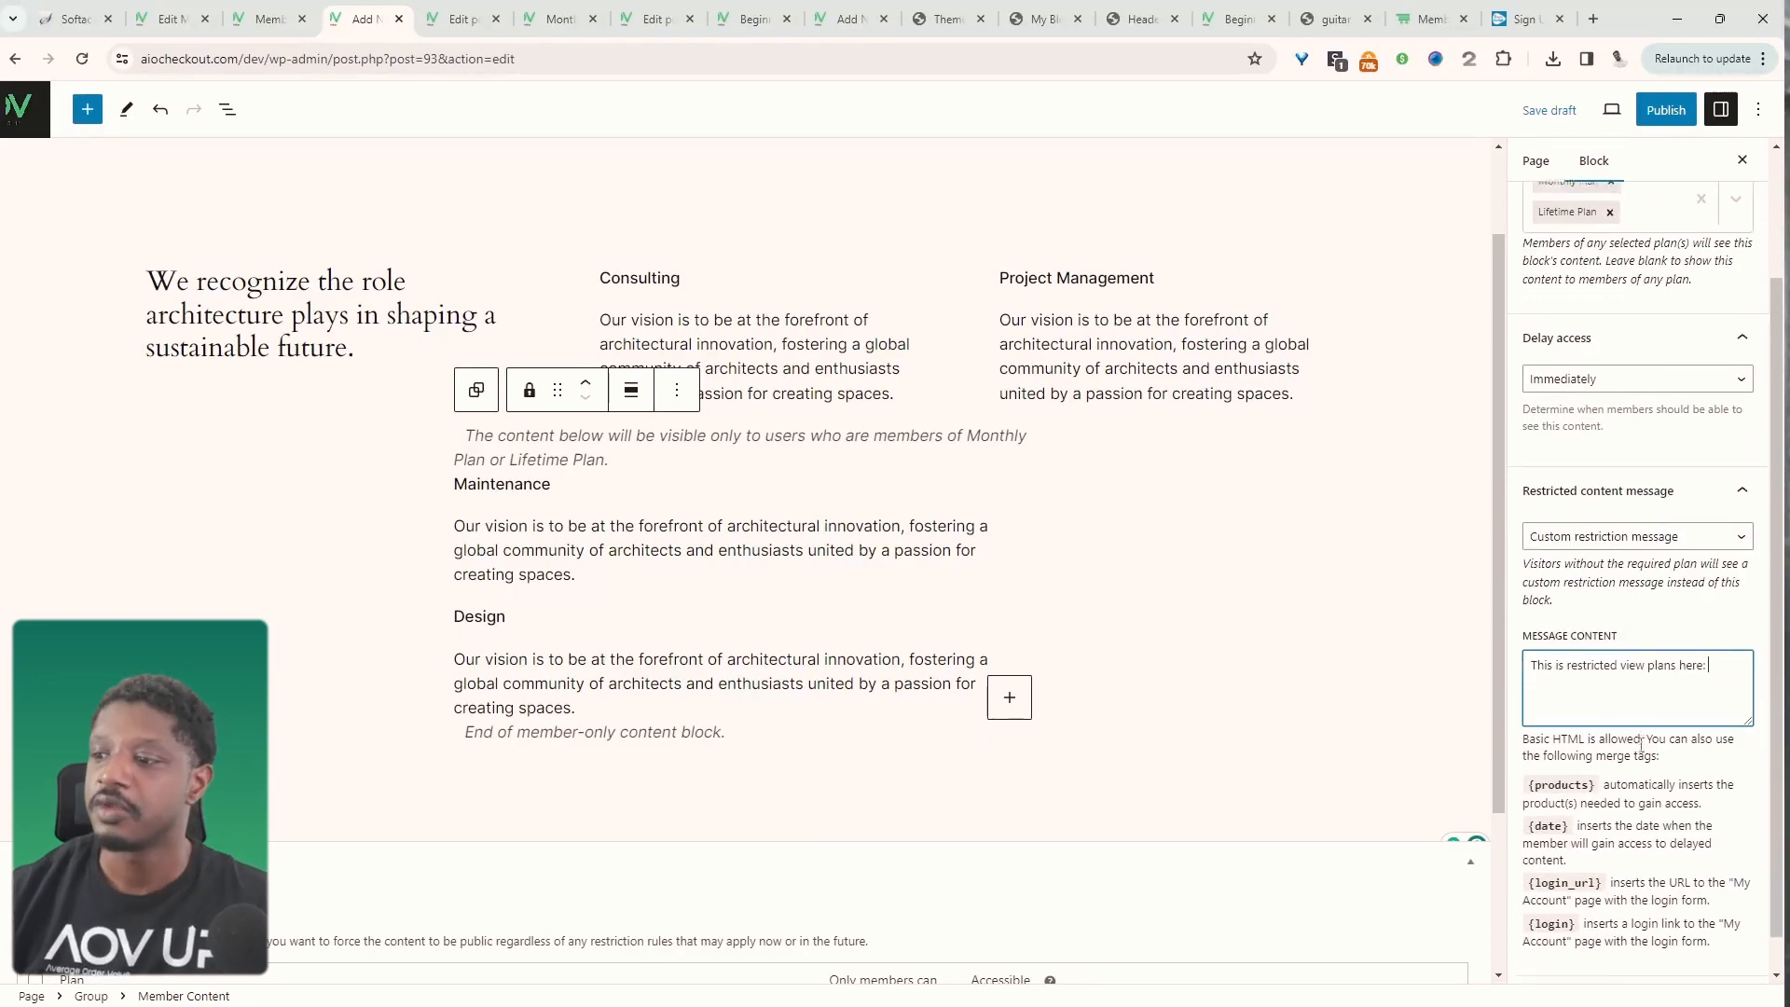
scroll(1642, 745, down, 1)
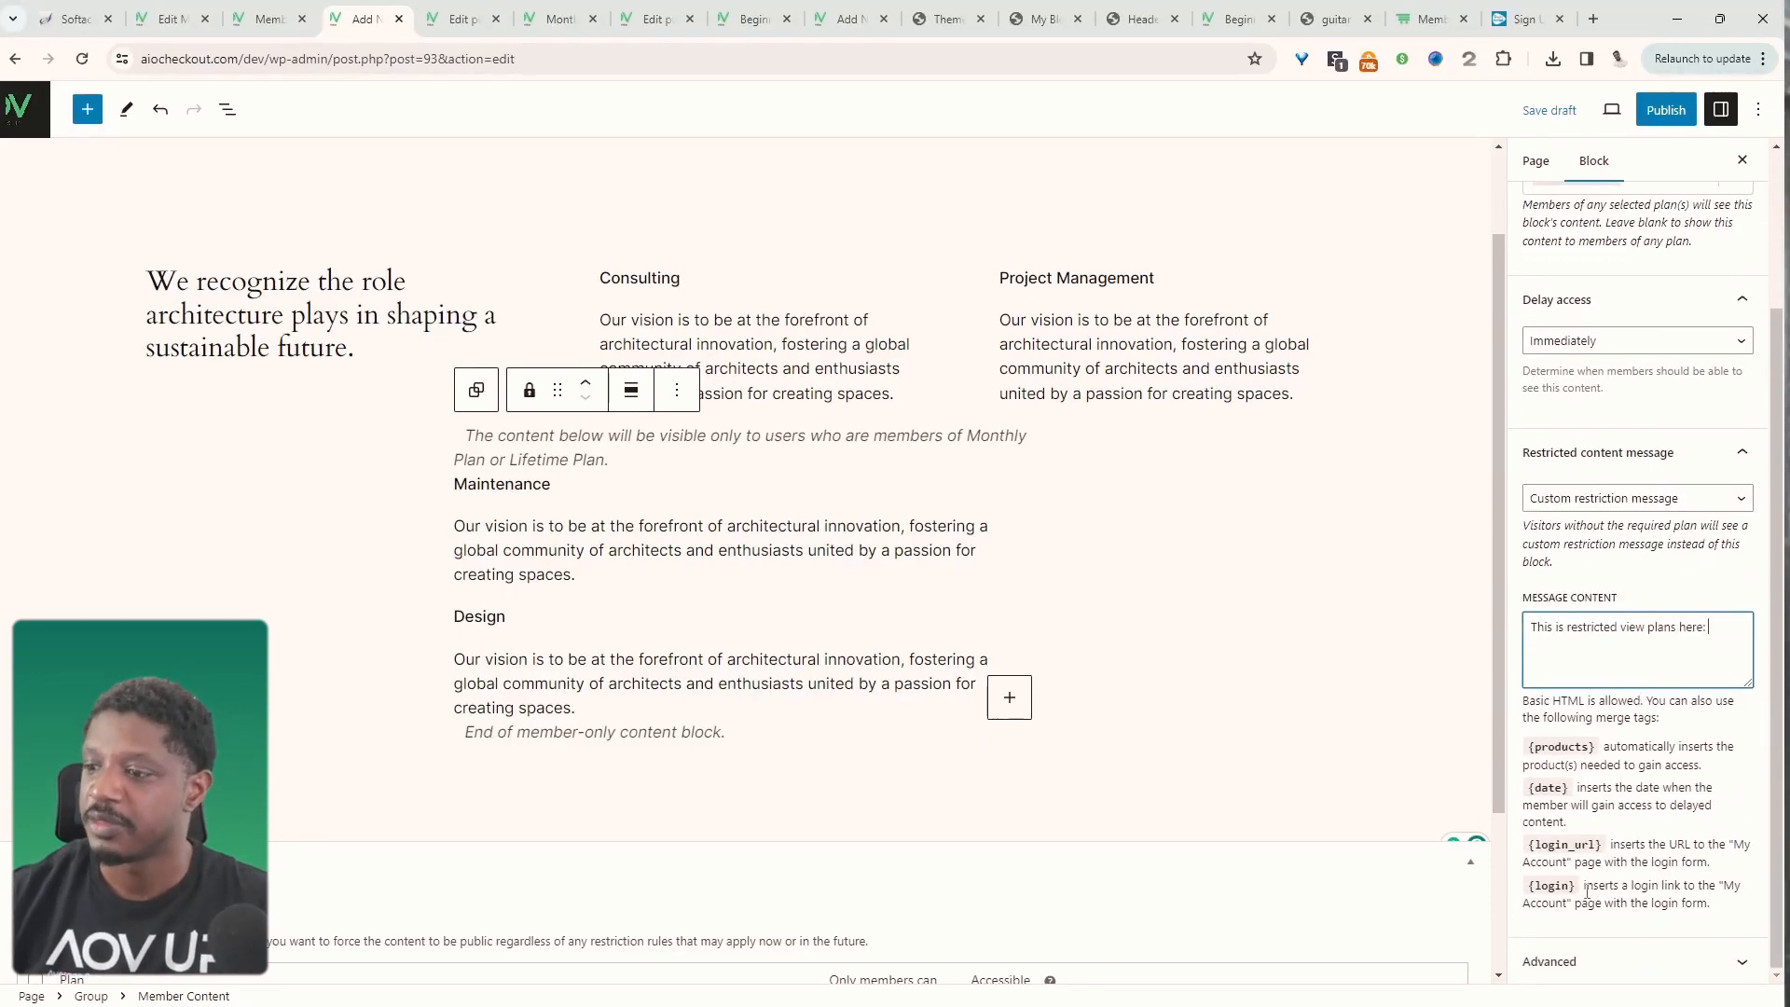
click(1667, 110)
click(1590, 110)
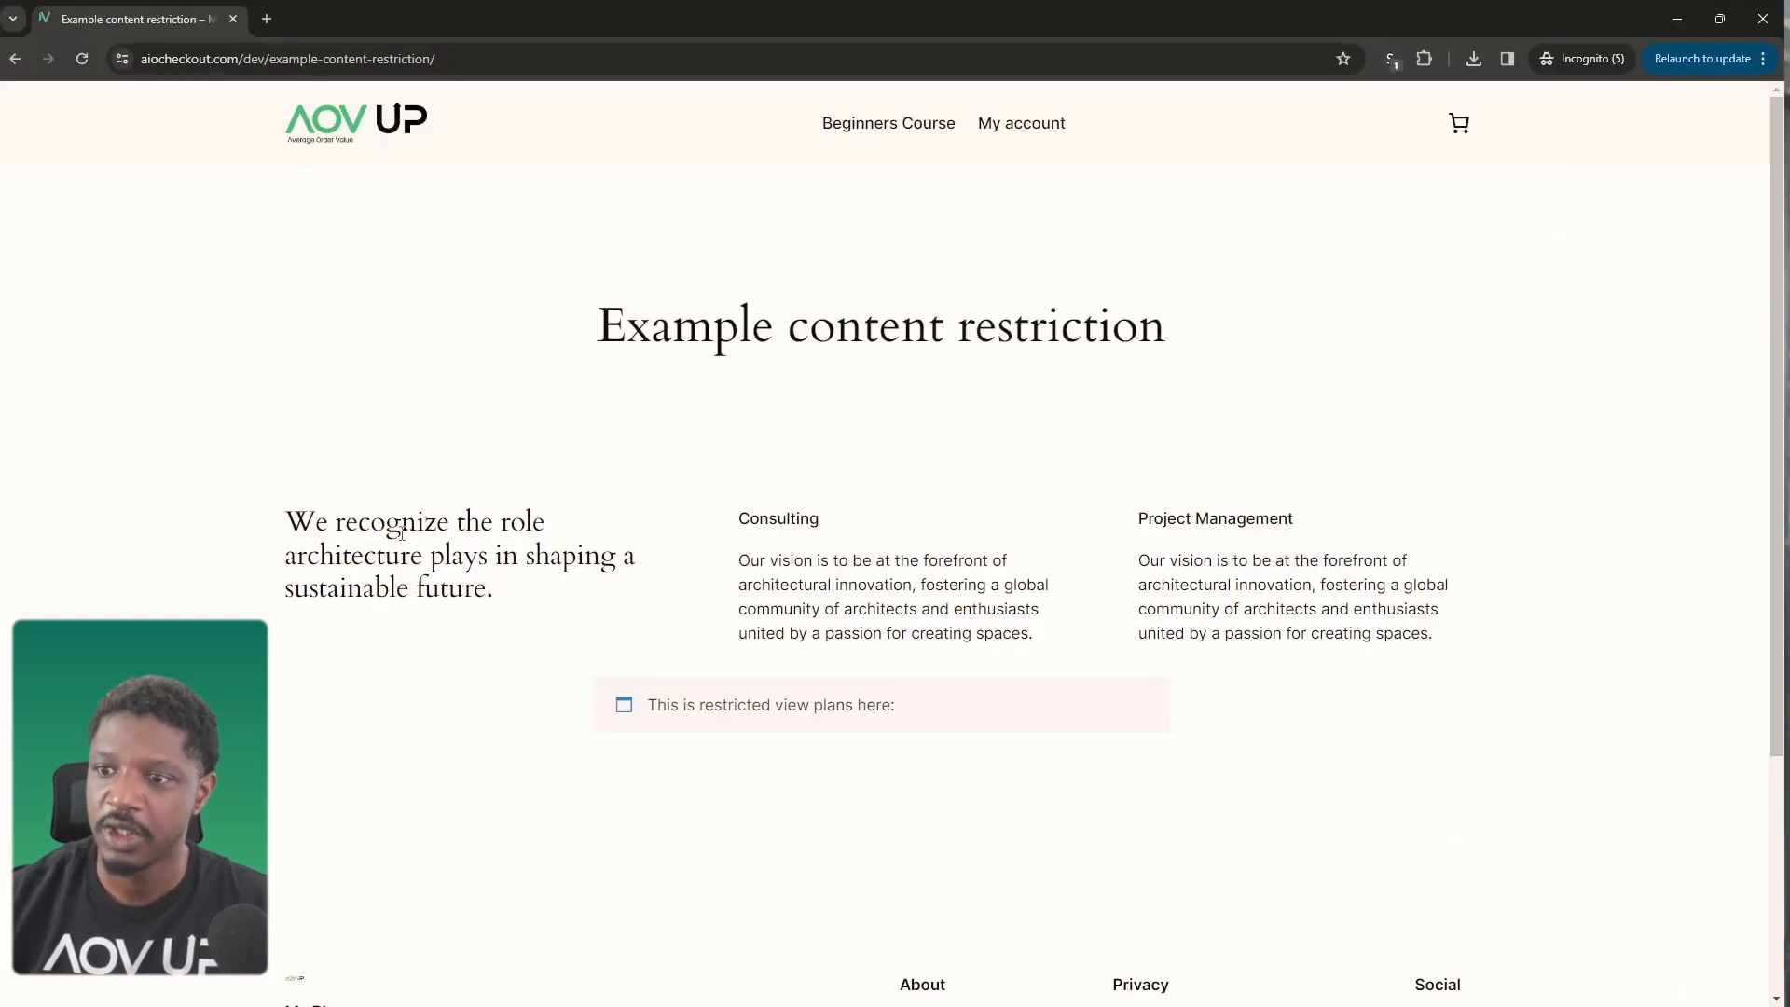
- Check the published Example content restriction page in an incognito window, comparing its public sections with the restriction message
drag(735, 513, 1104, 539)
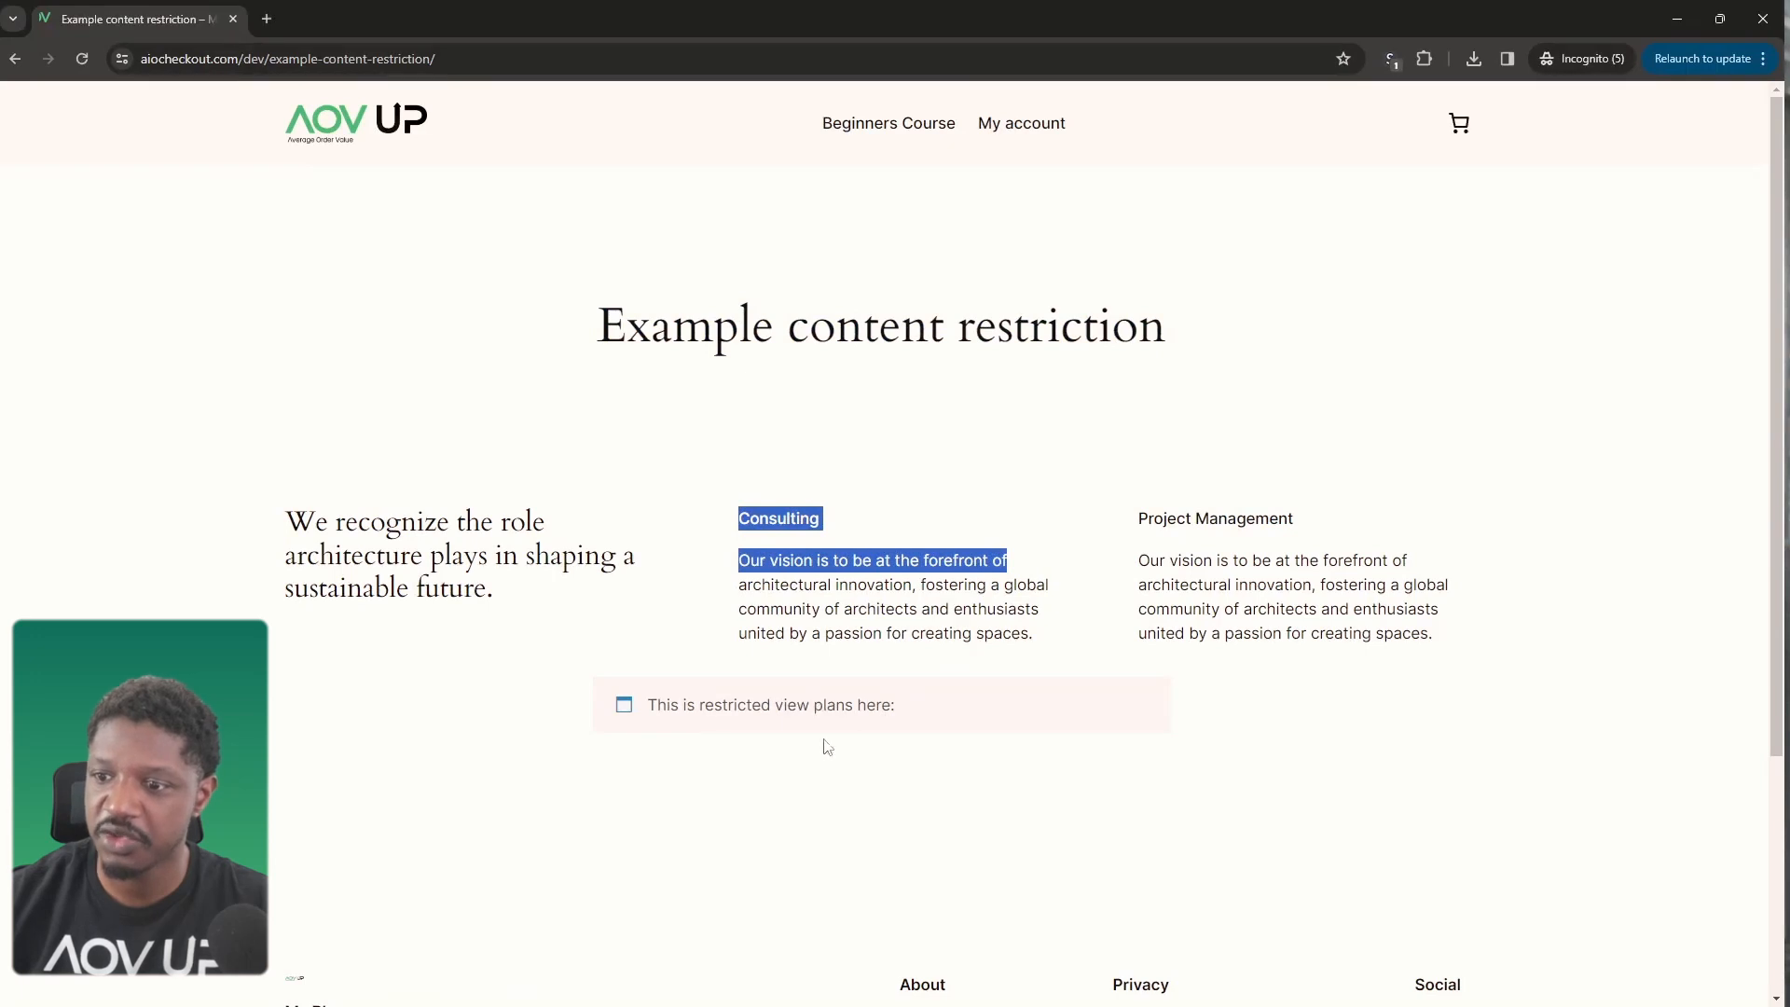
drag(890, 710, 668, 706)
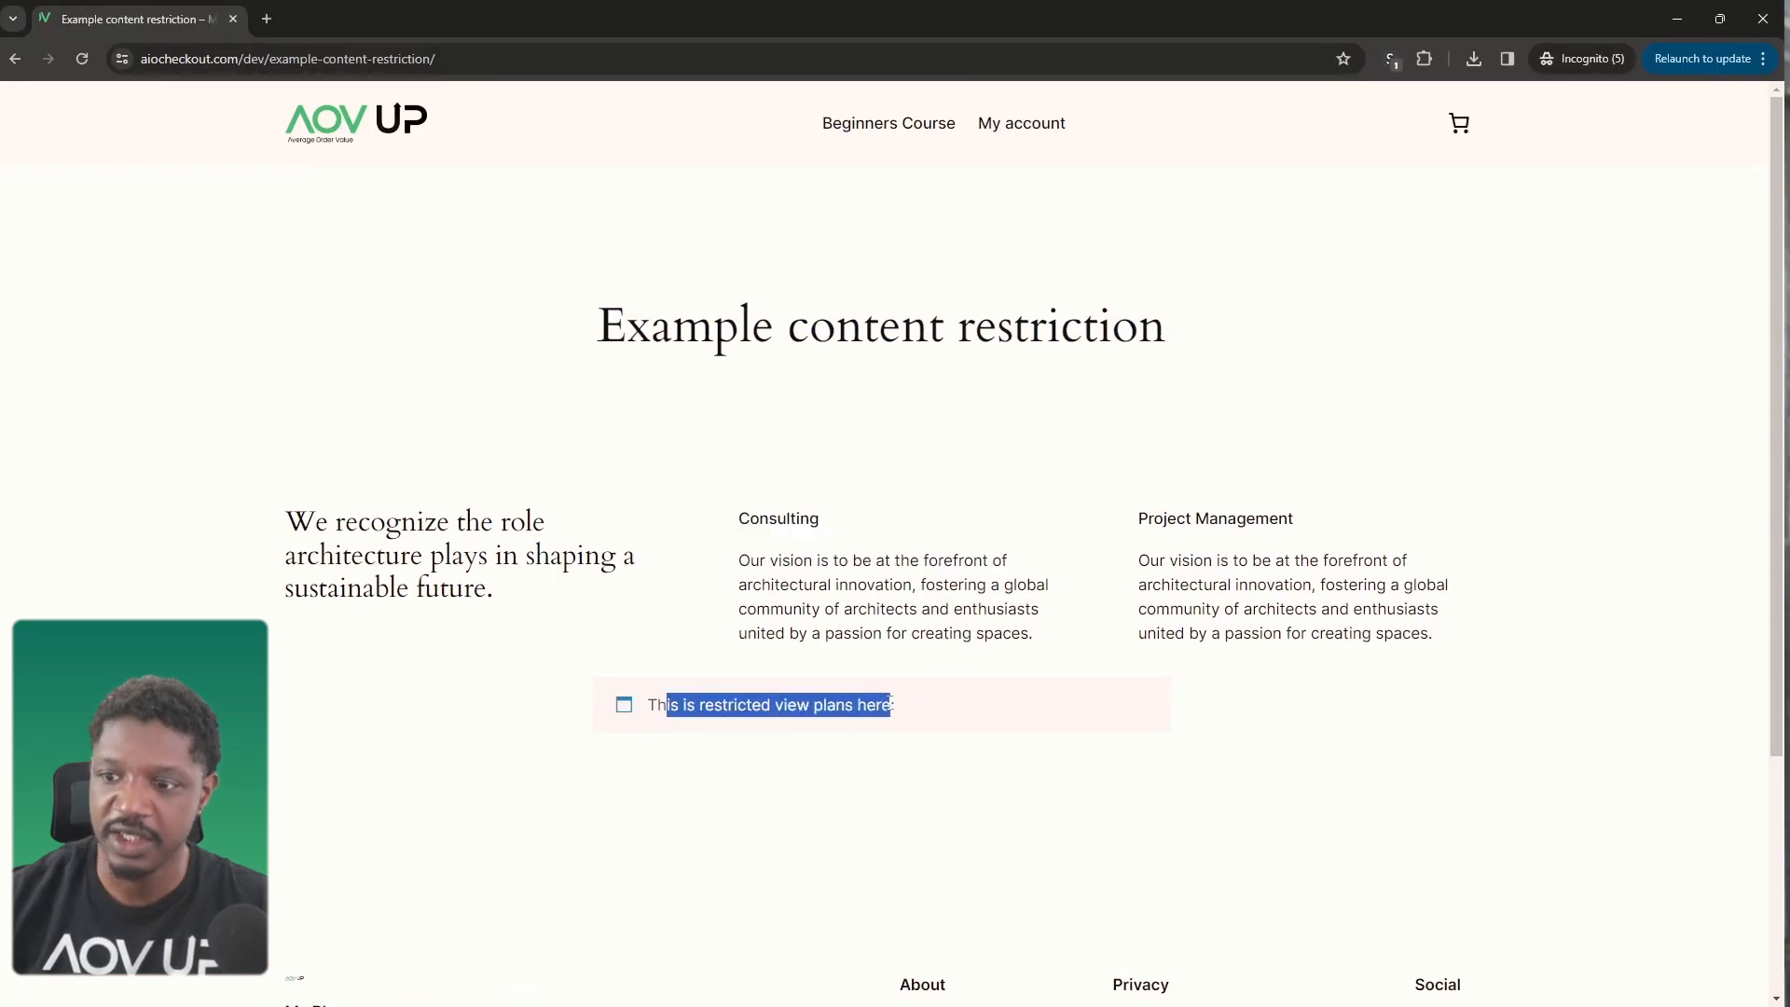
click(949, 719)
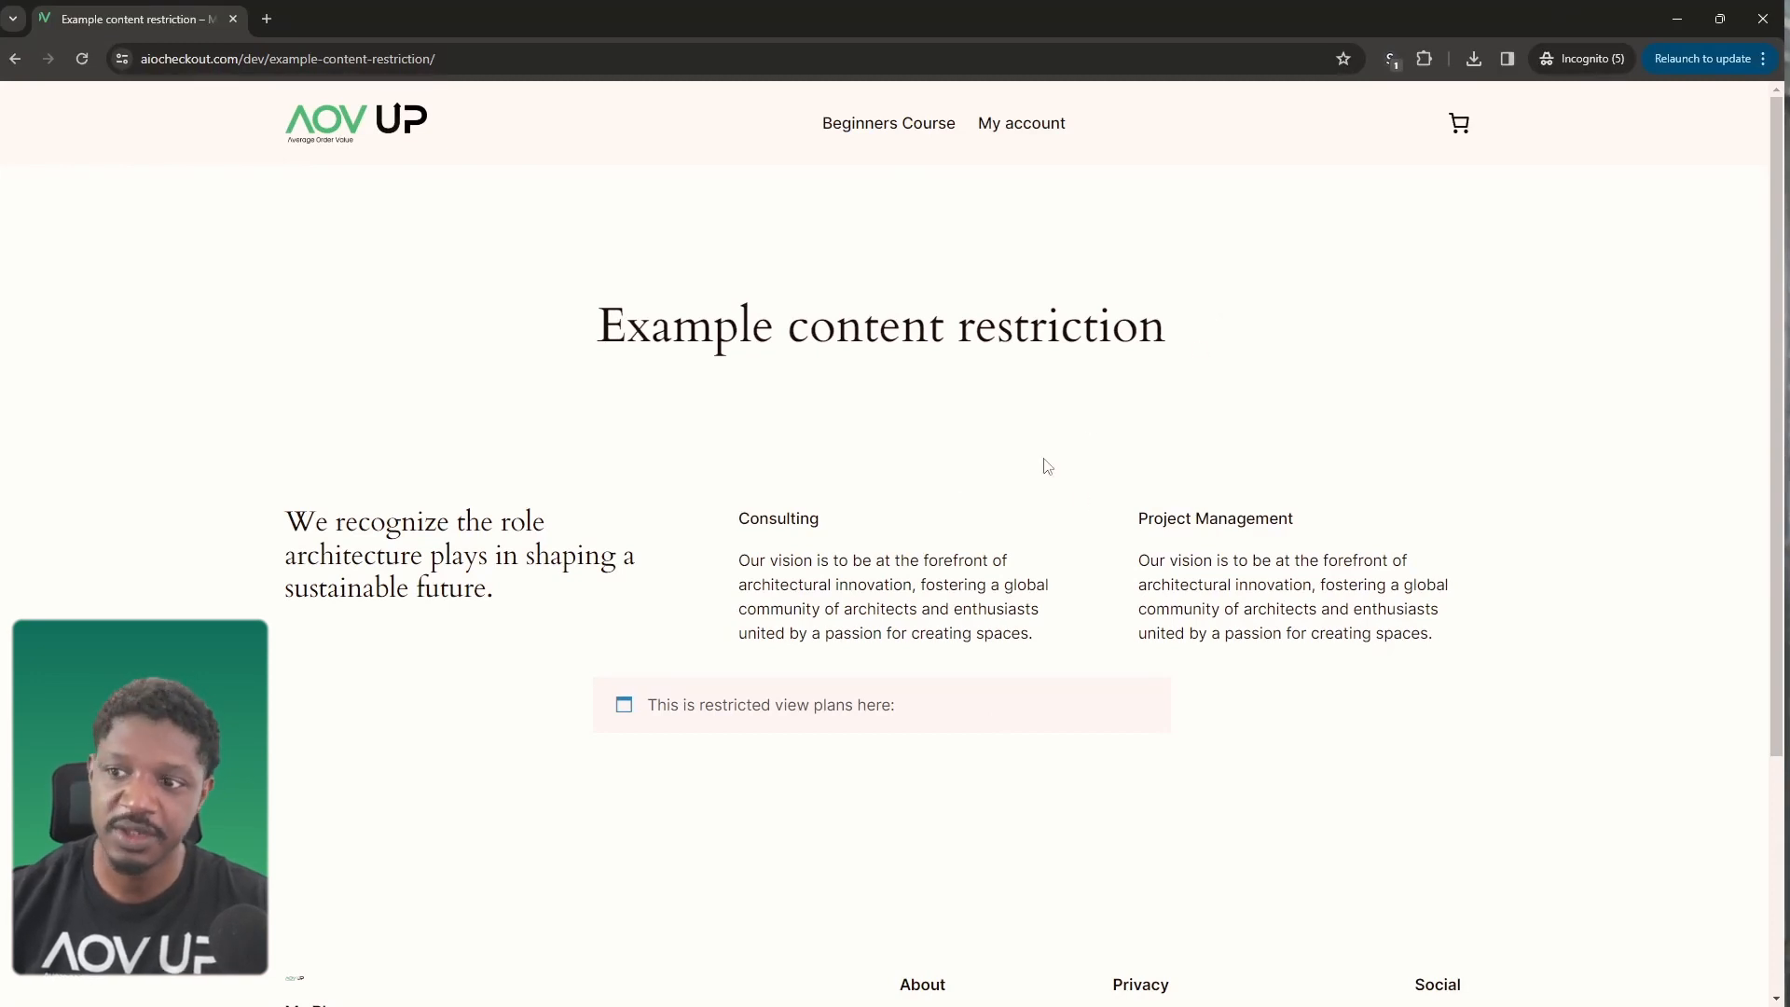
click(1763, 18)
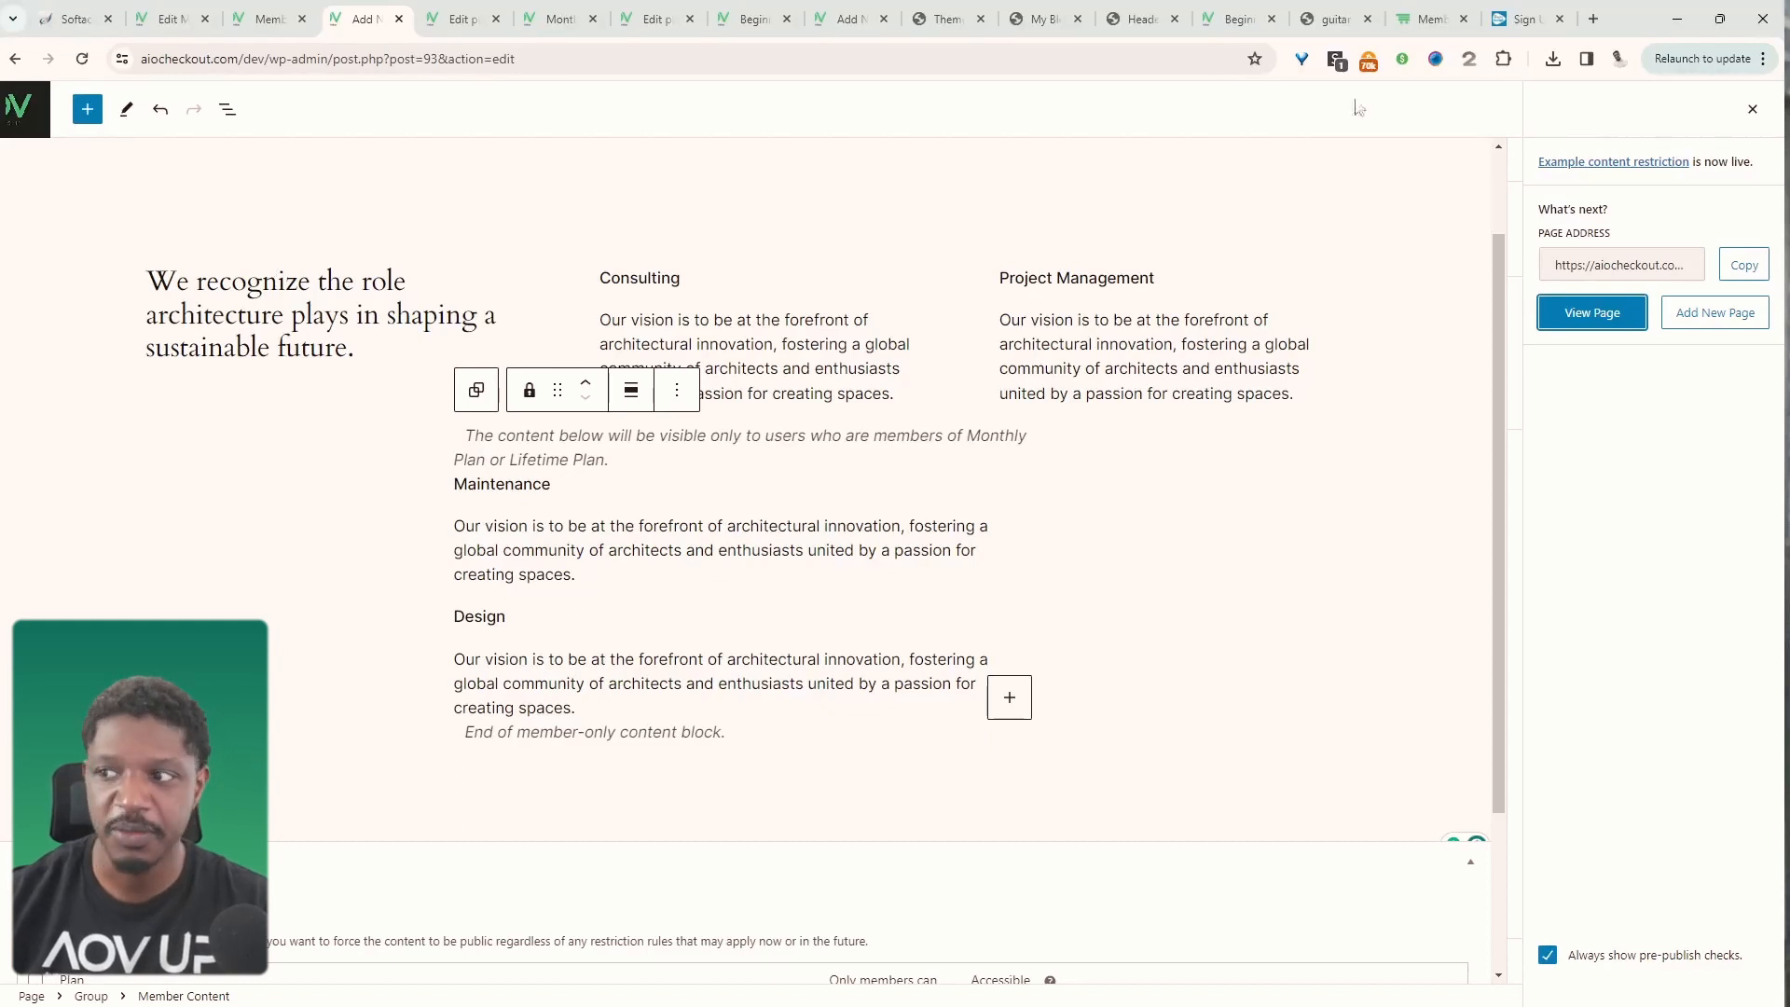
- Create a new page titled Plans and insert the Our Services pricing pattern from the Call to Action patterns
click(25, 109)
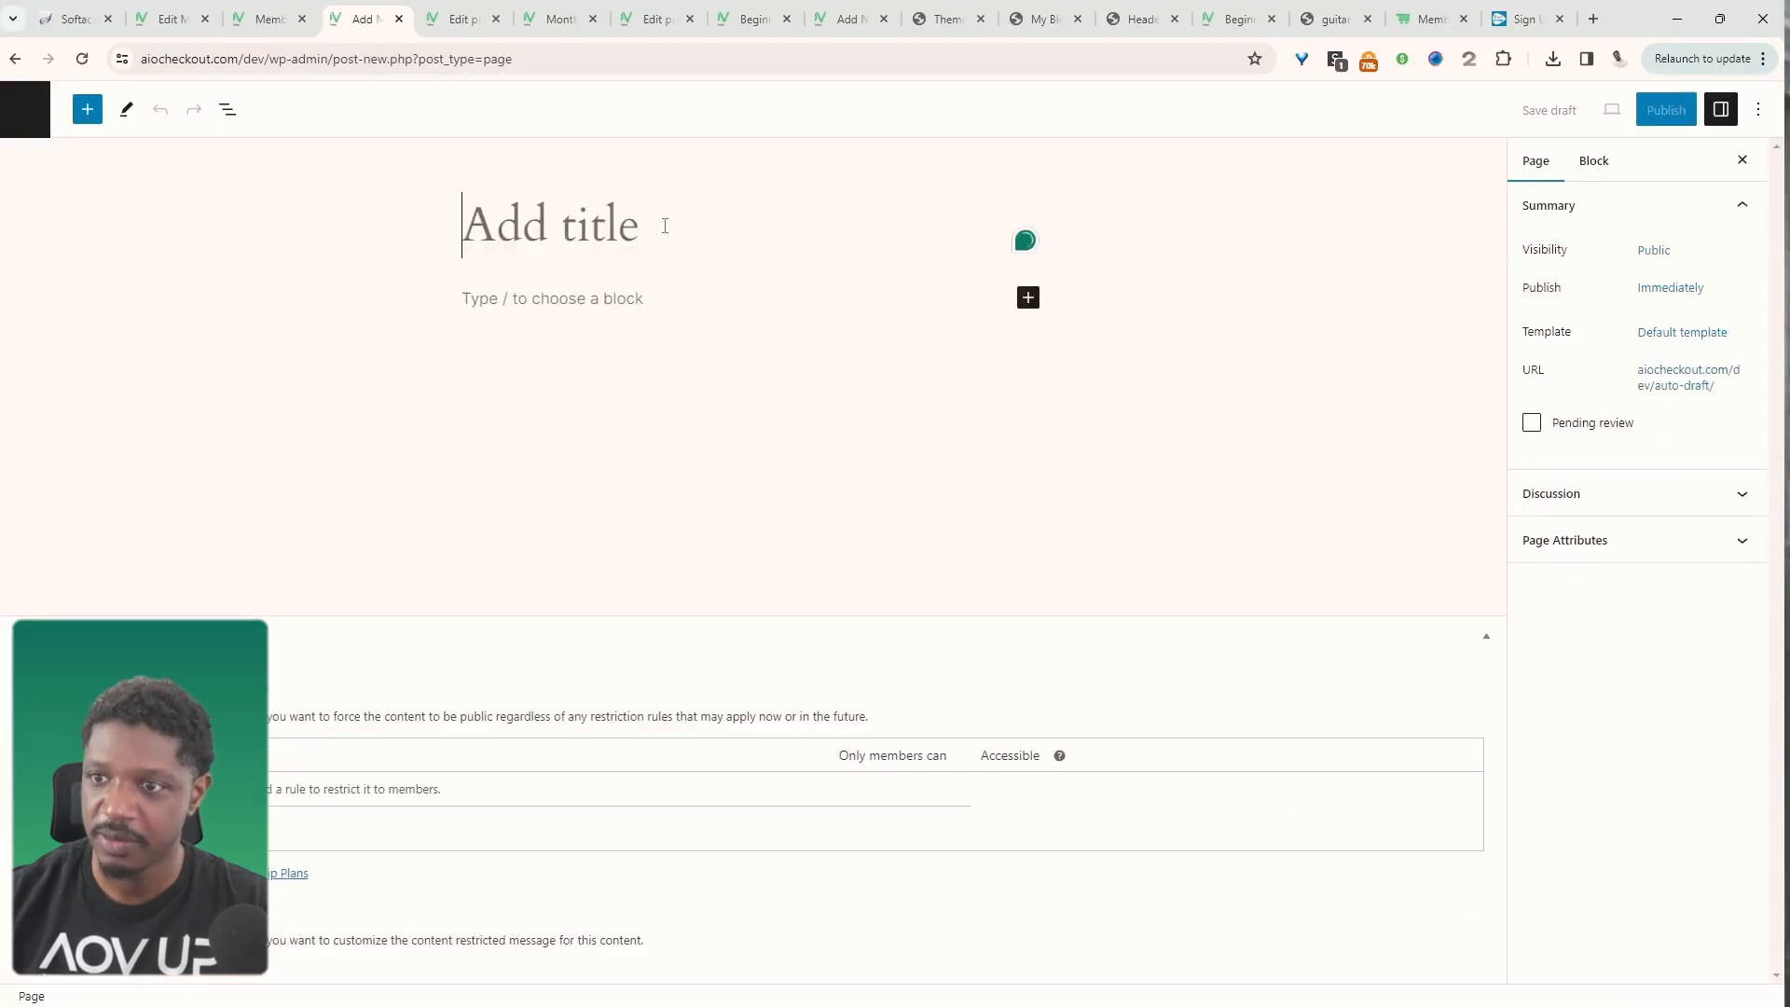
text(Plans)
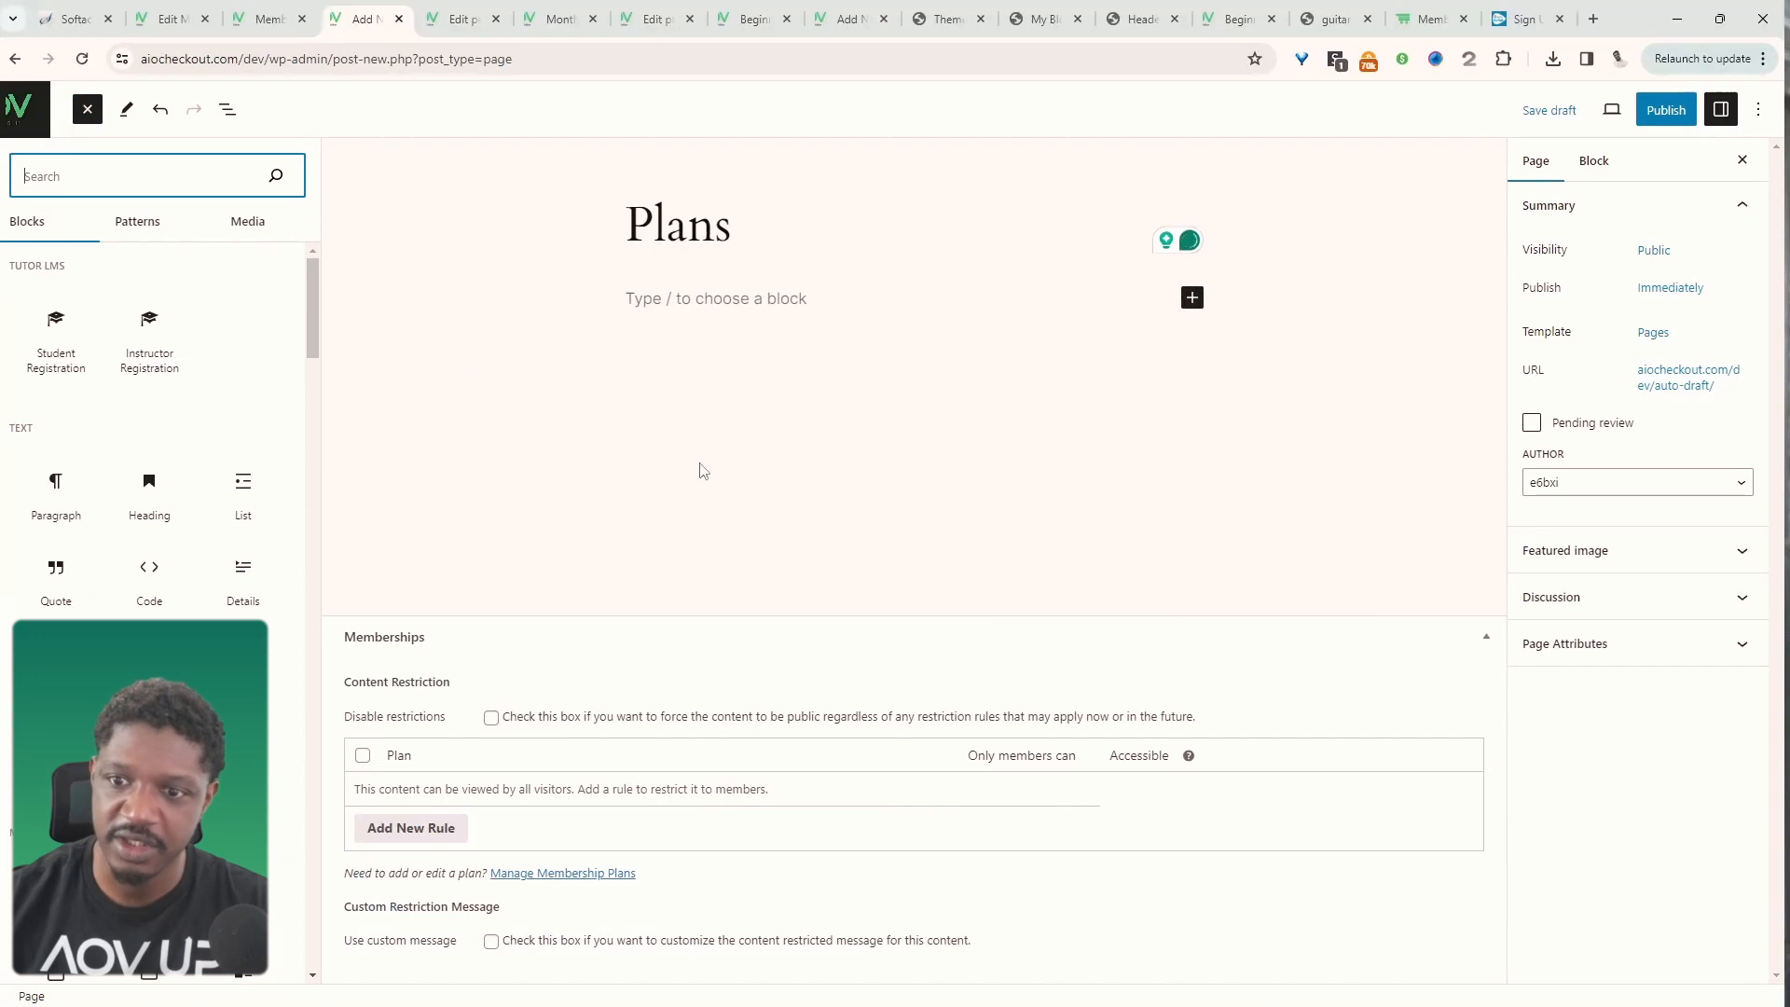
click(137, 223)
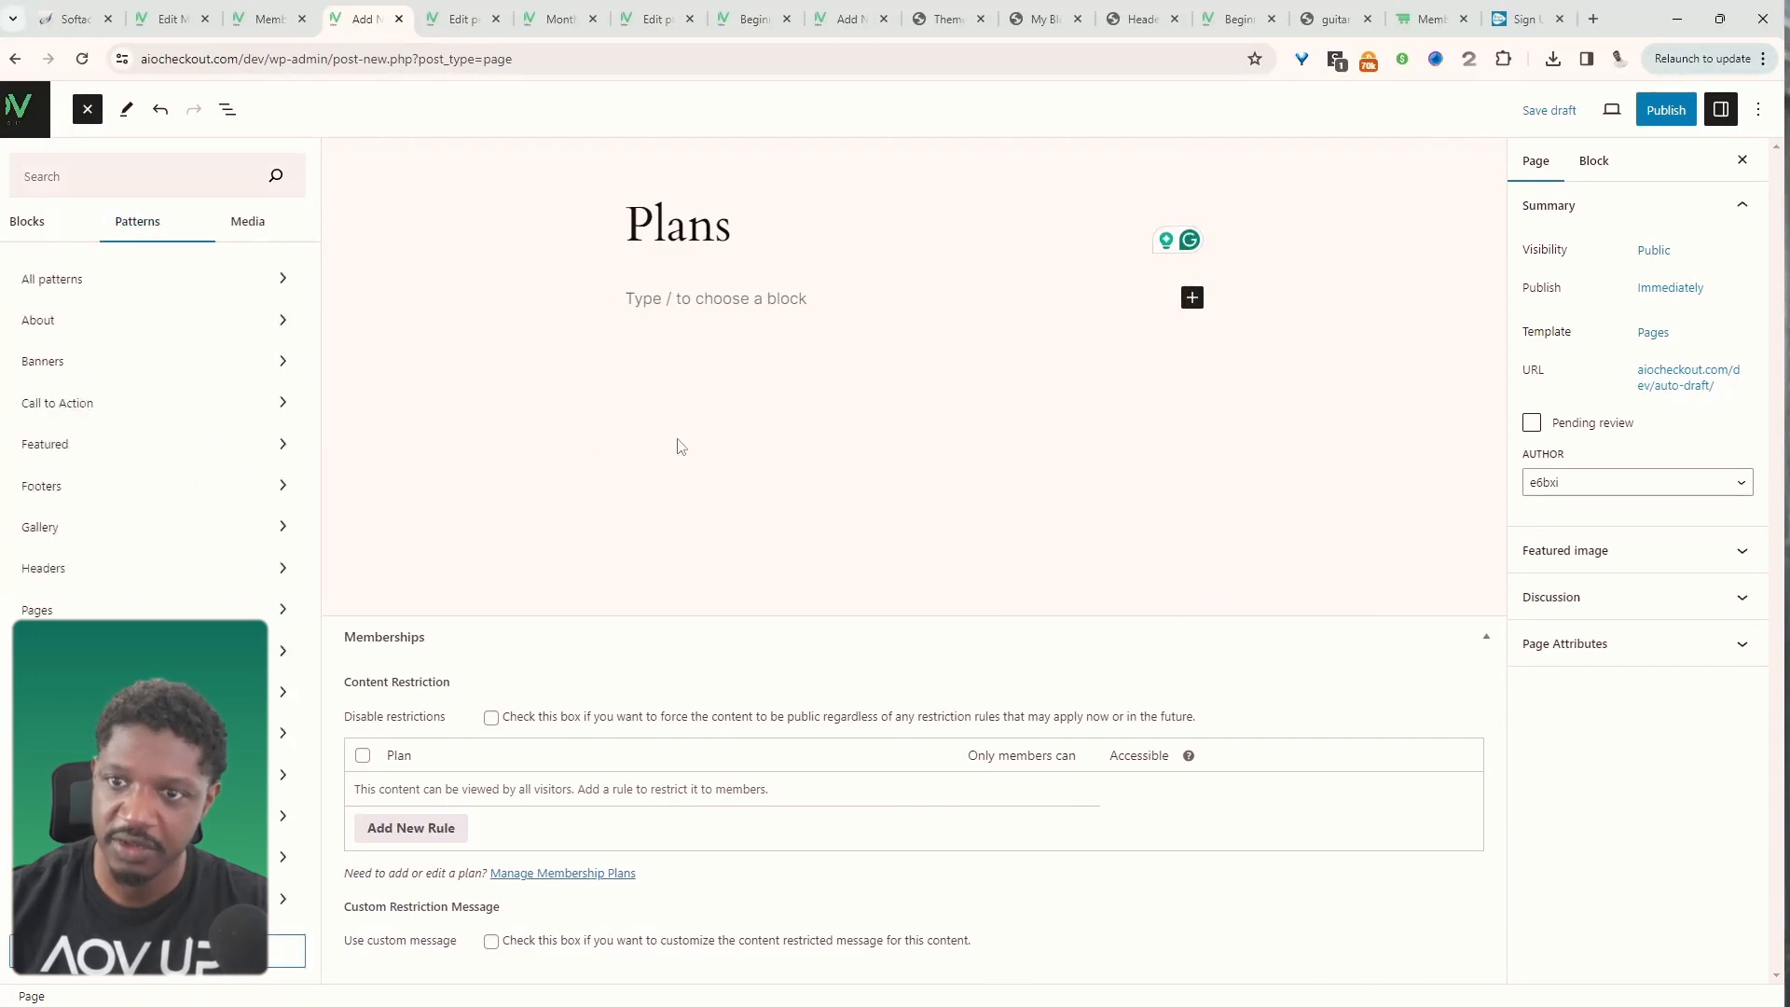
click(147, 415)
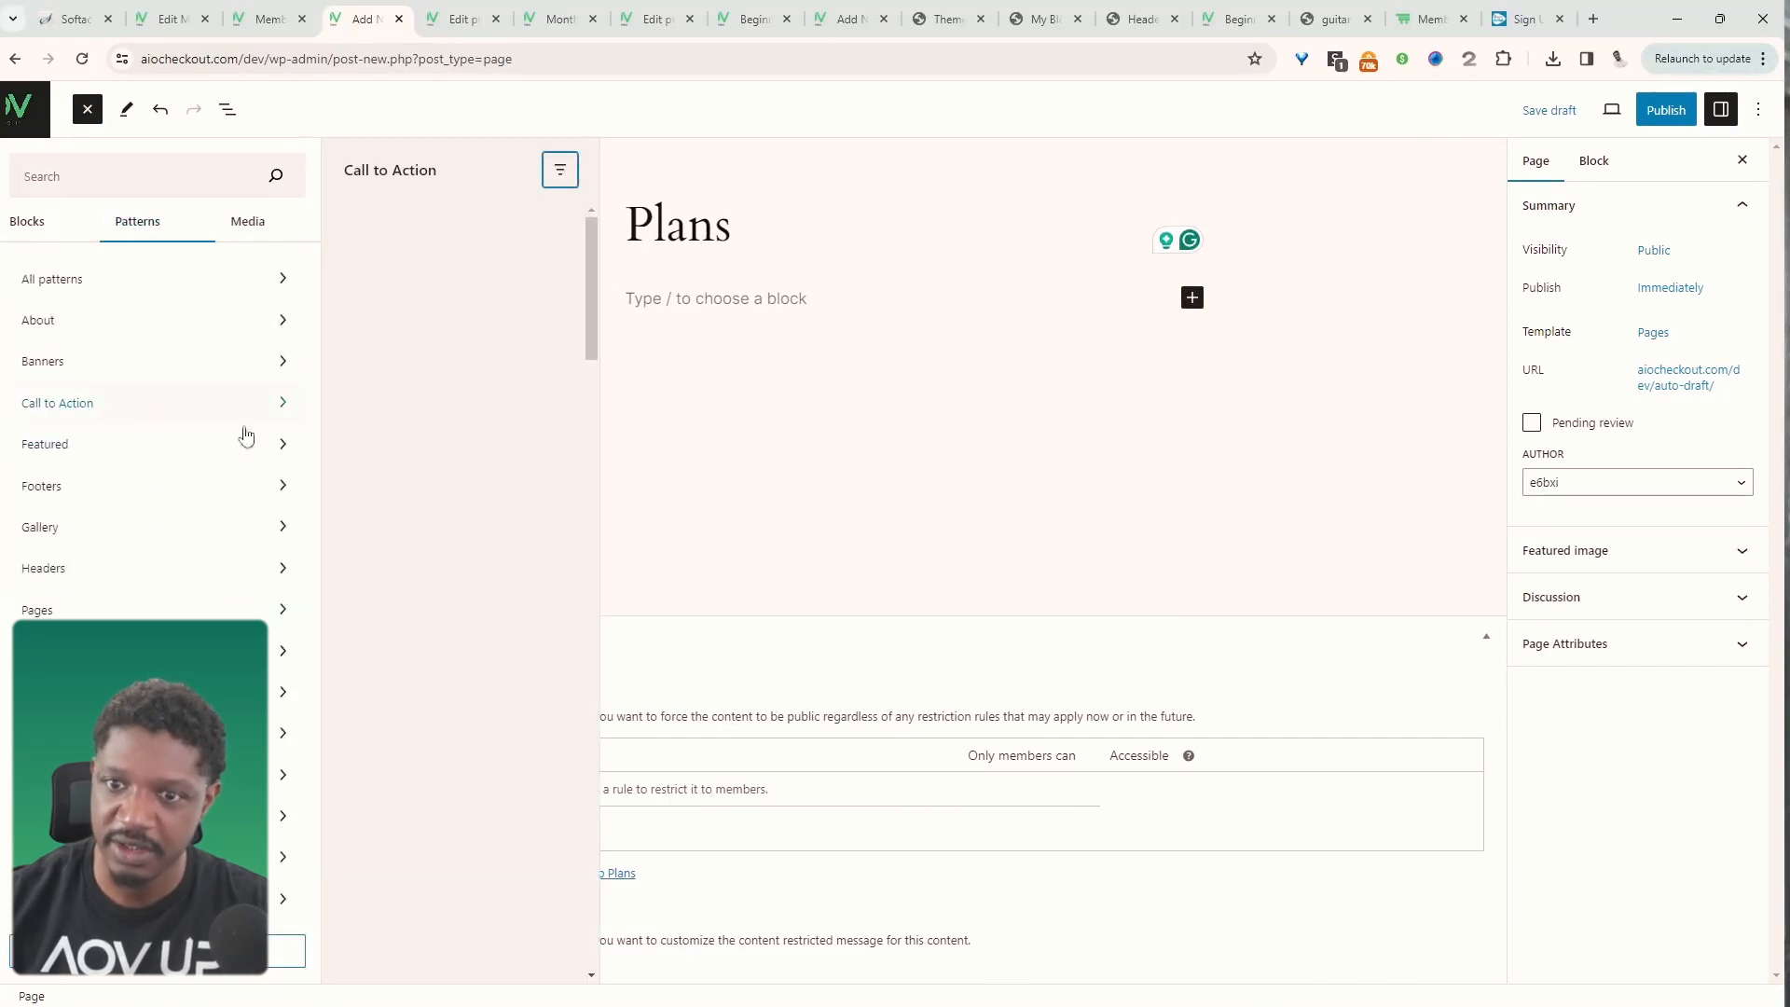
click(478, 651)
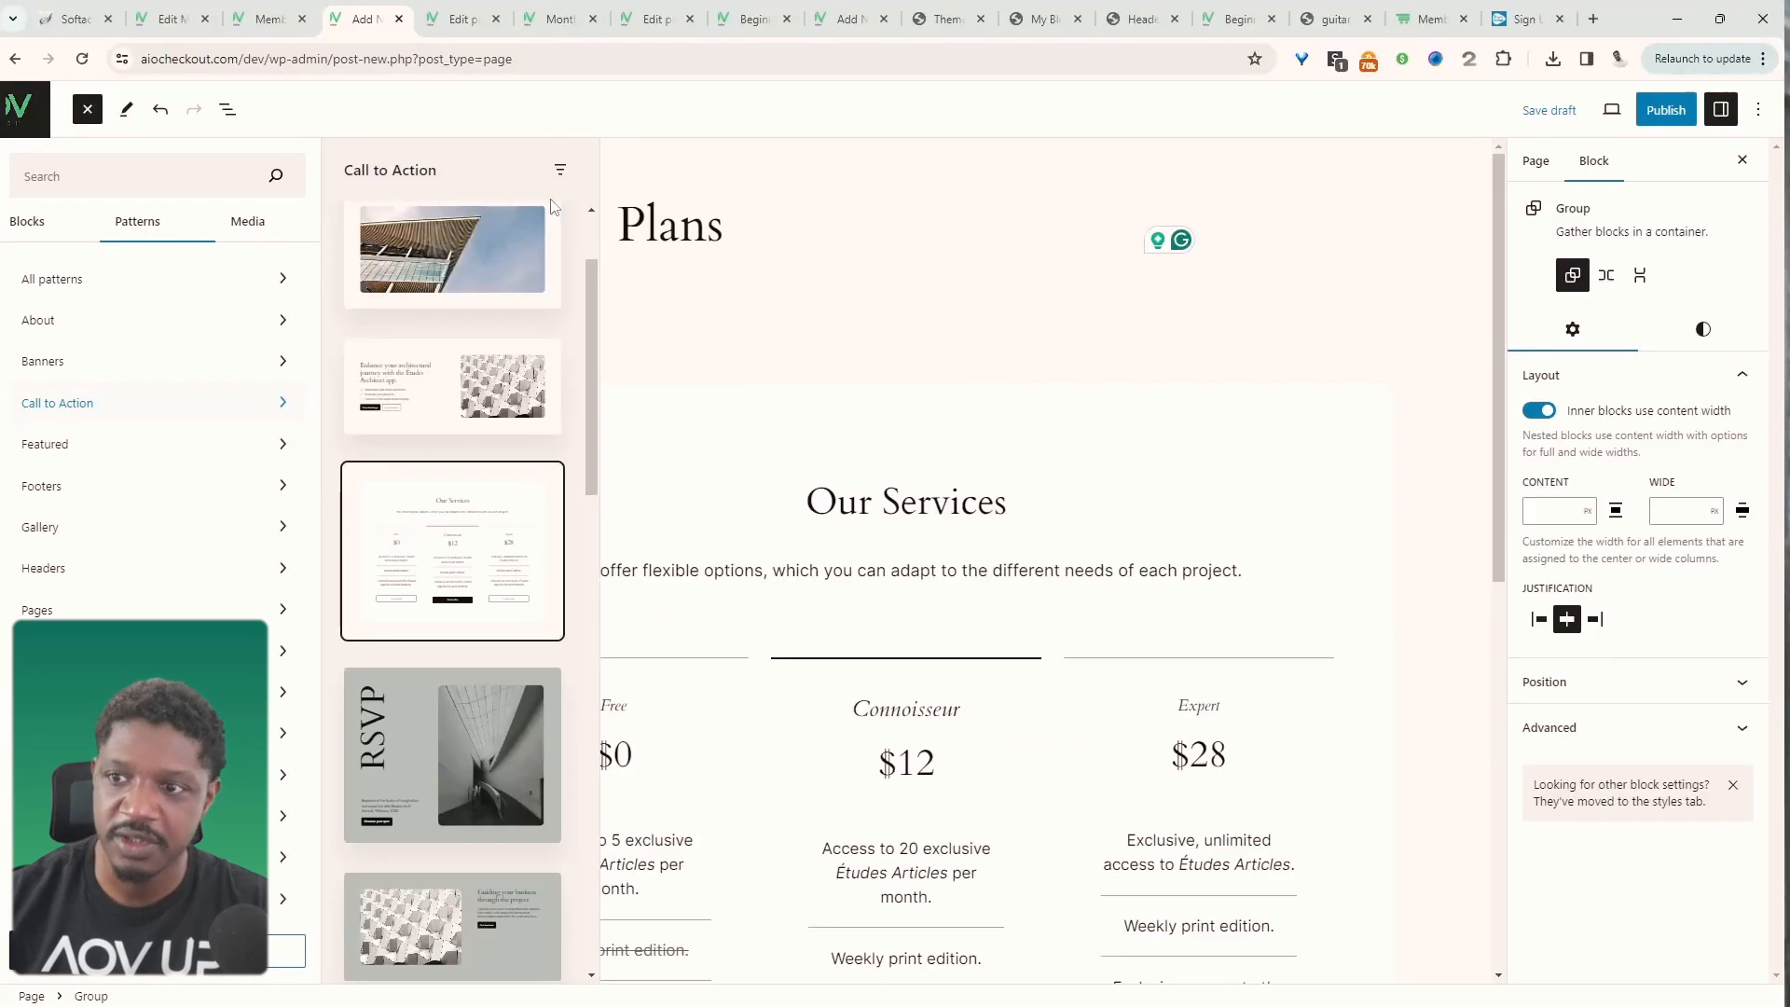
- Delete the Free column from the Our Services pricing section
click(1024, 485)
scroll(933, 448, down, 5)
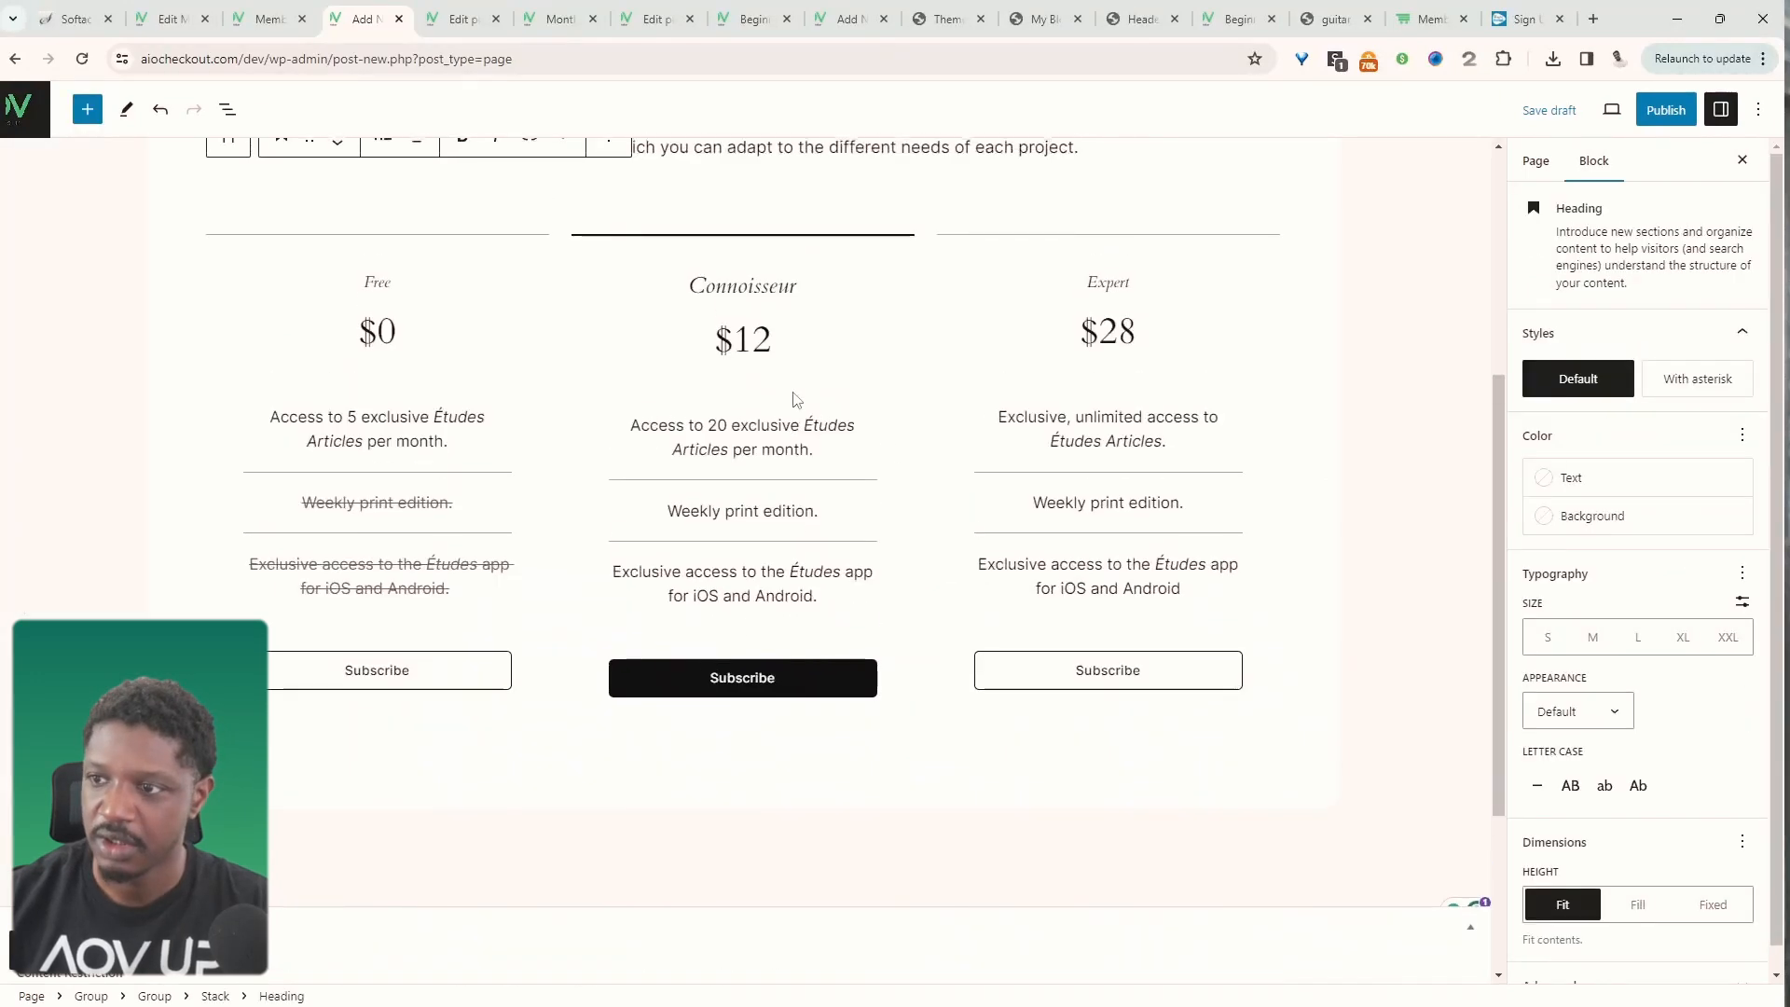
click(383, 494)
click(388, 244)
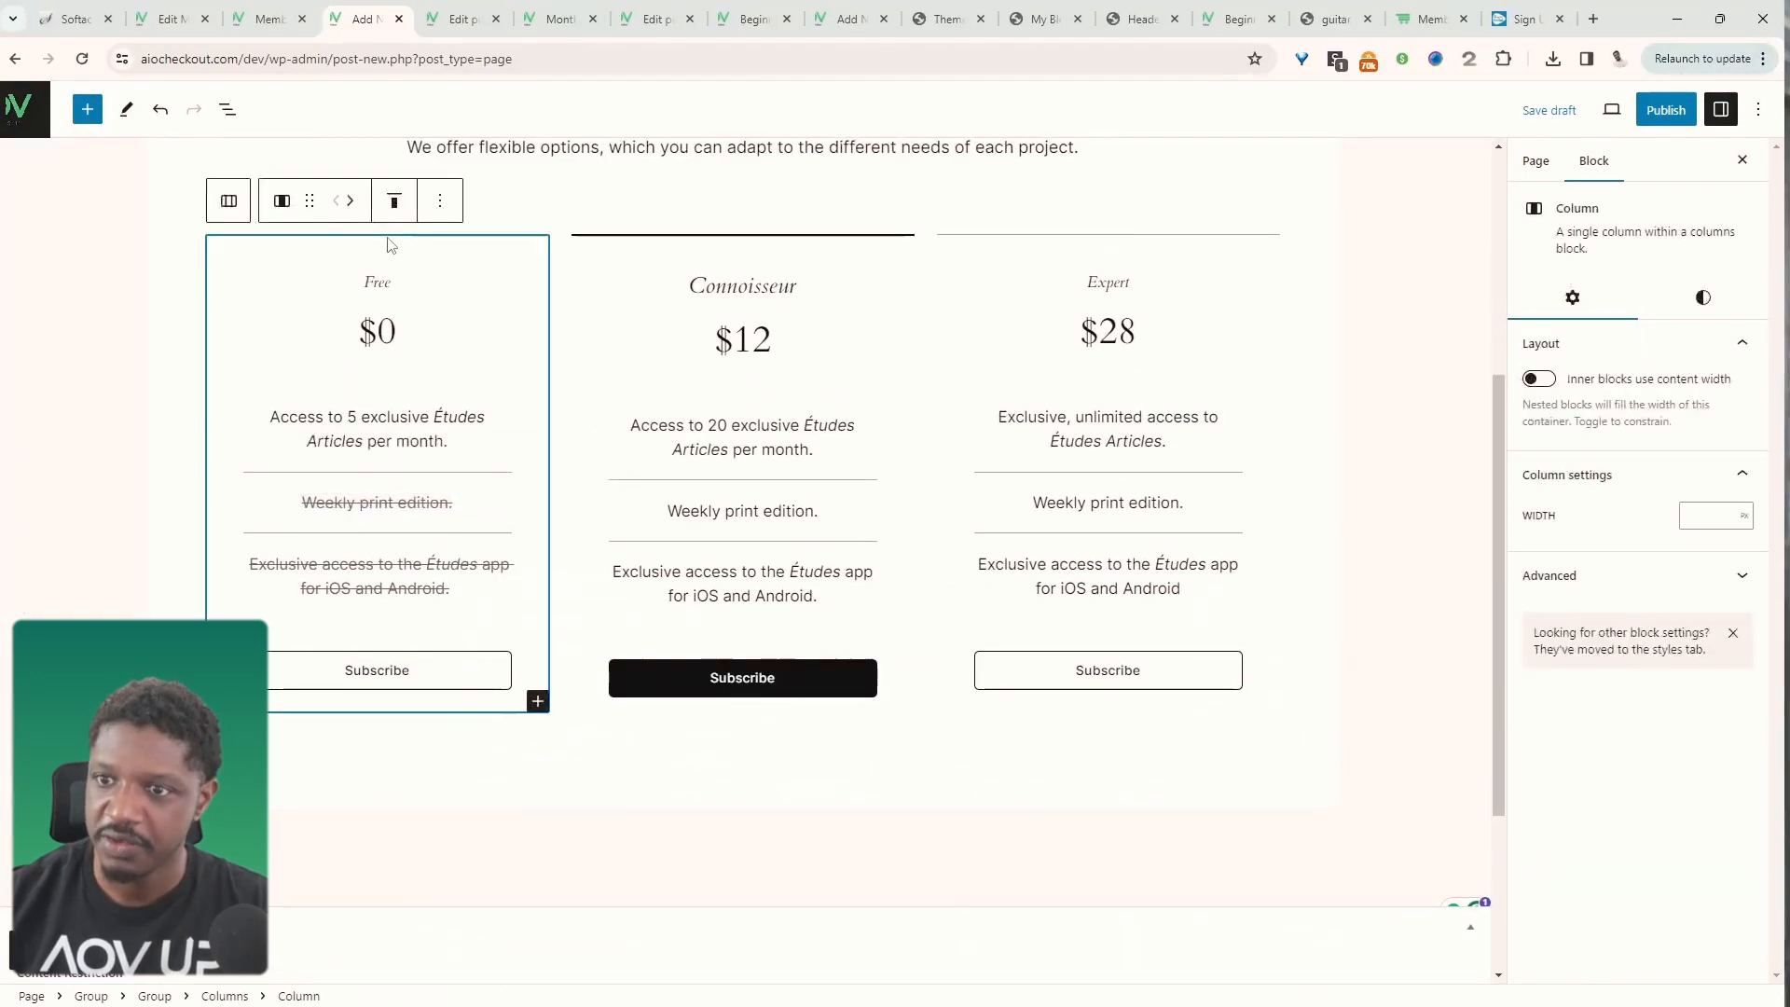
click(435, 207)
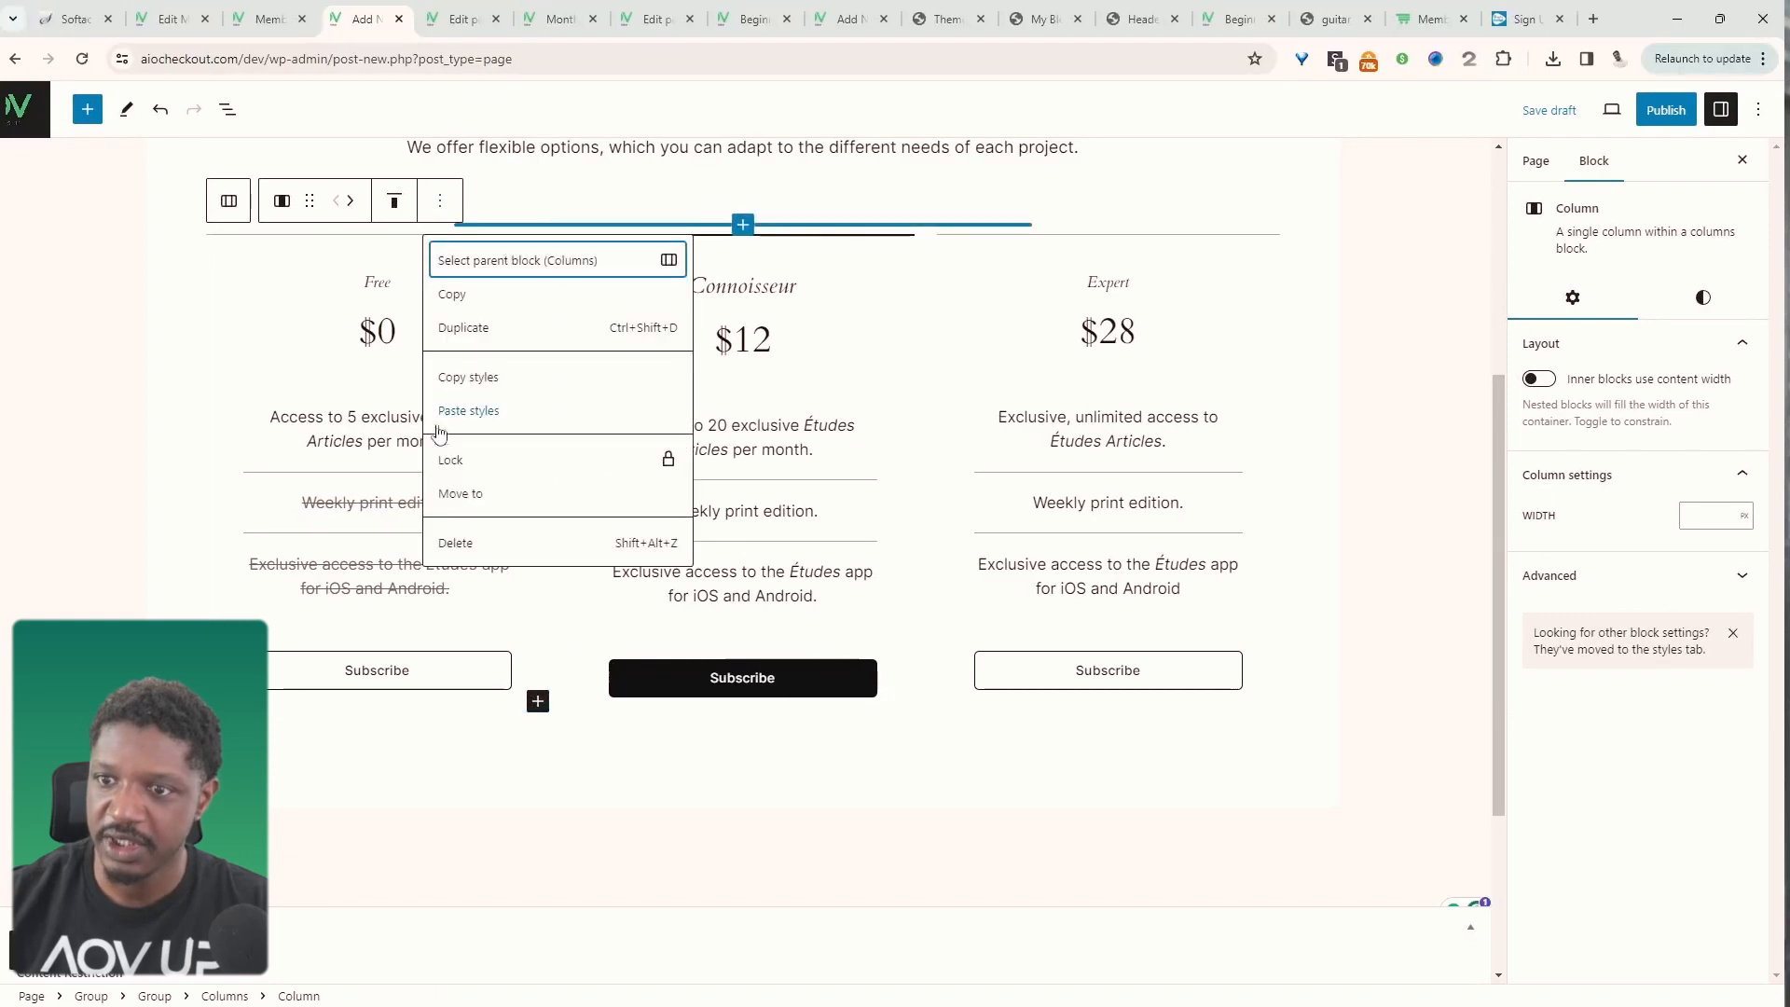
click(466, 539)
- Retitle the two pricing columns Monthly at $49/mo and Lifetime at $397, with both titles not italic
double_click(494, 340)
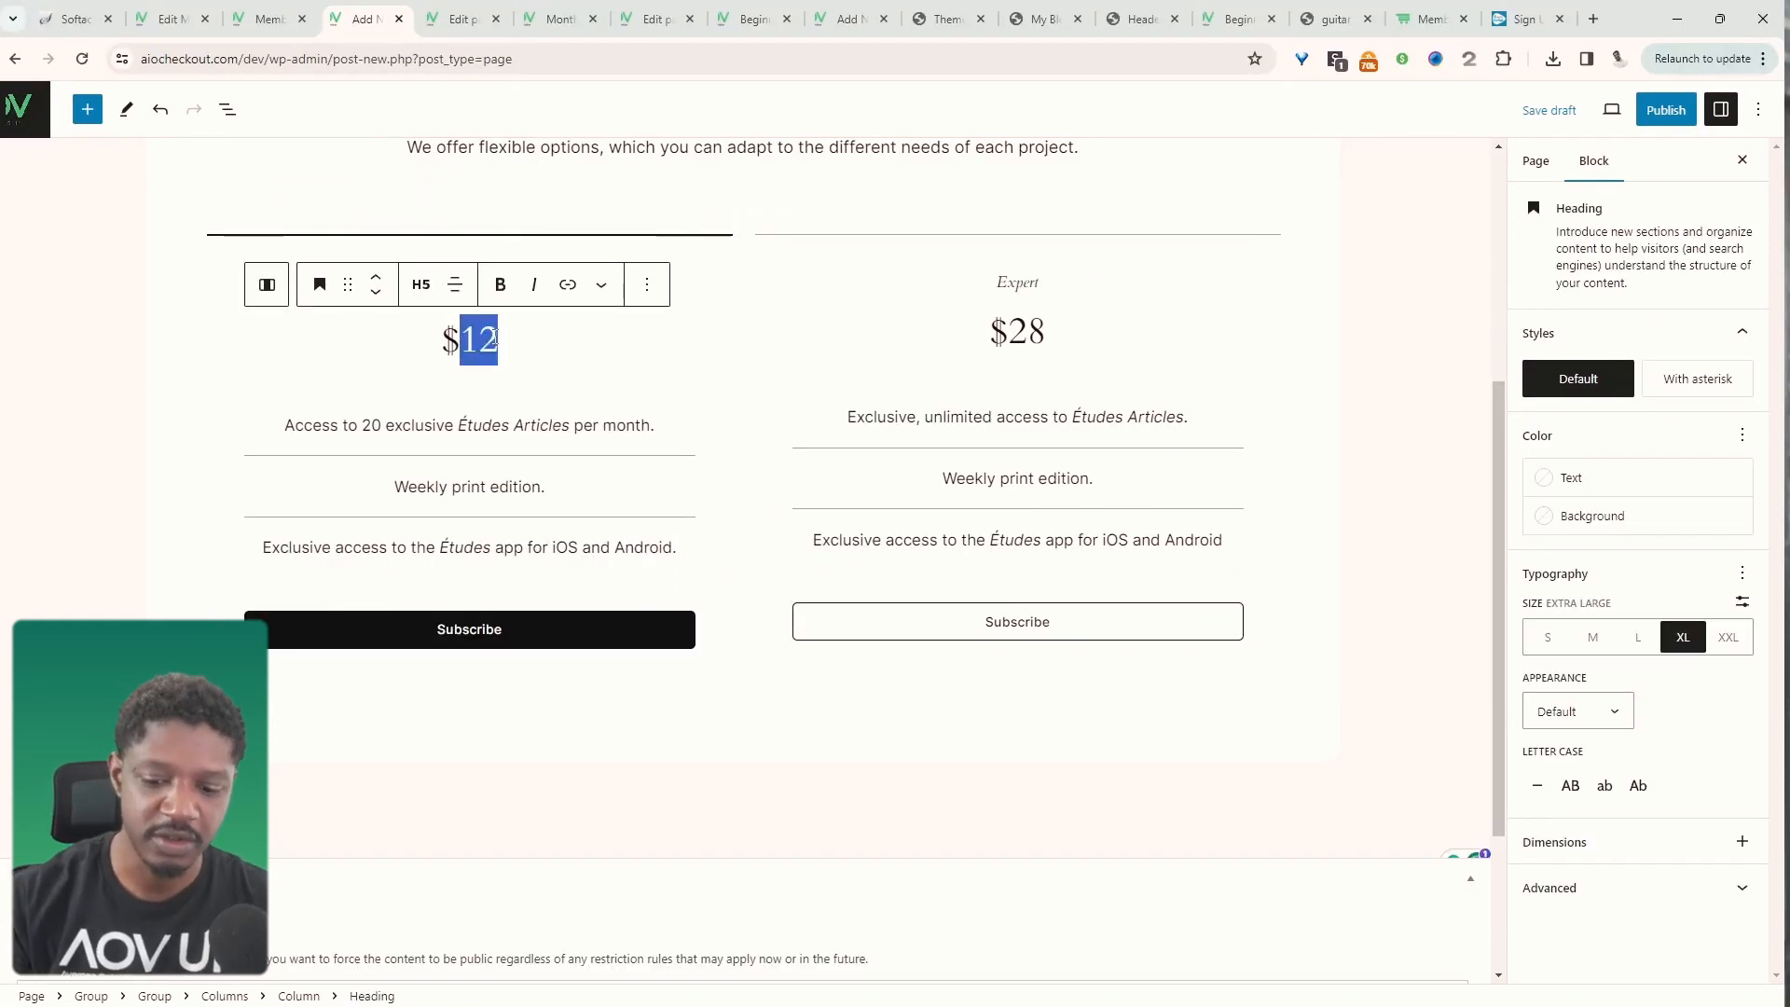
text(49)
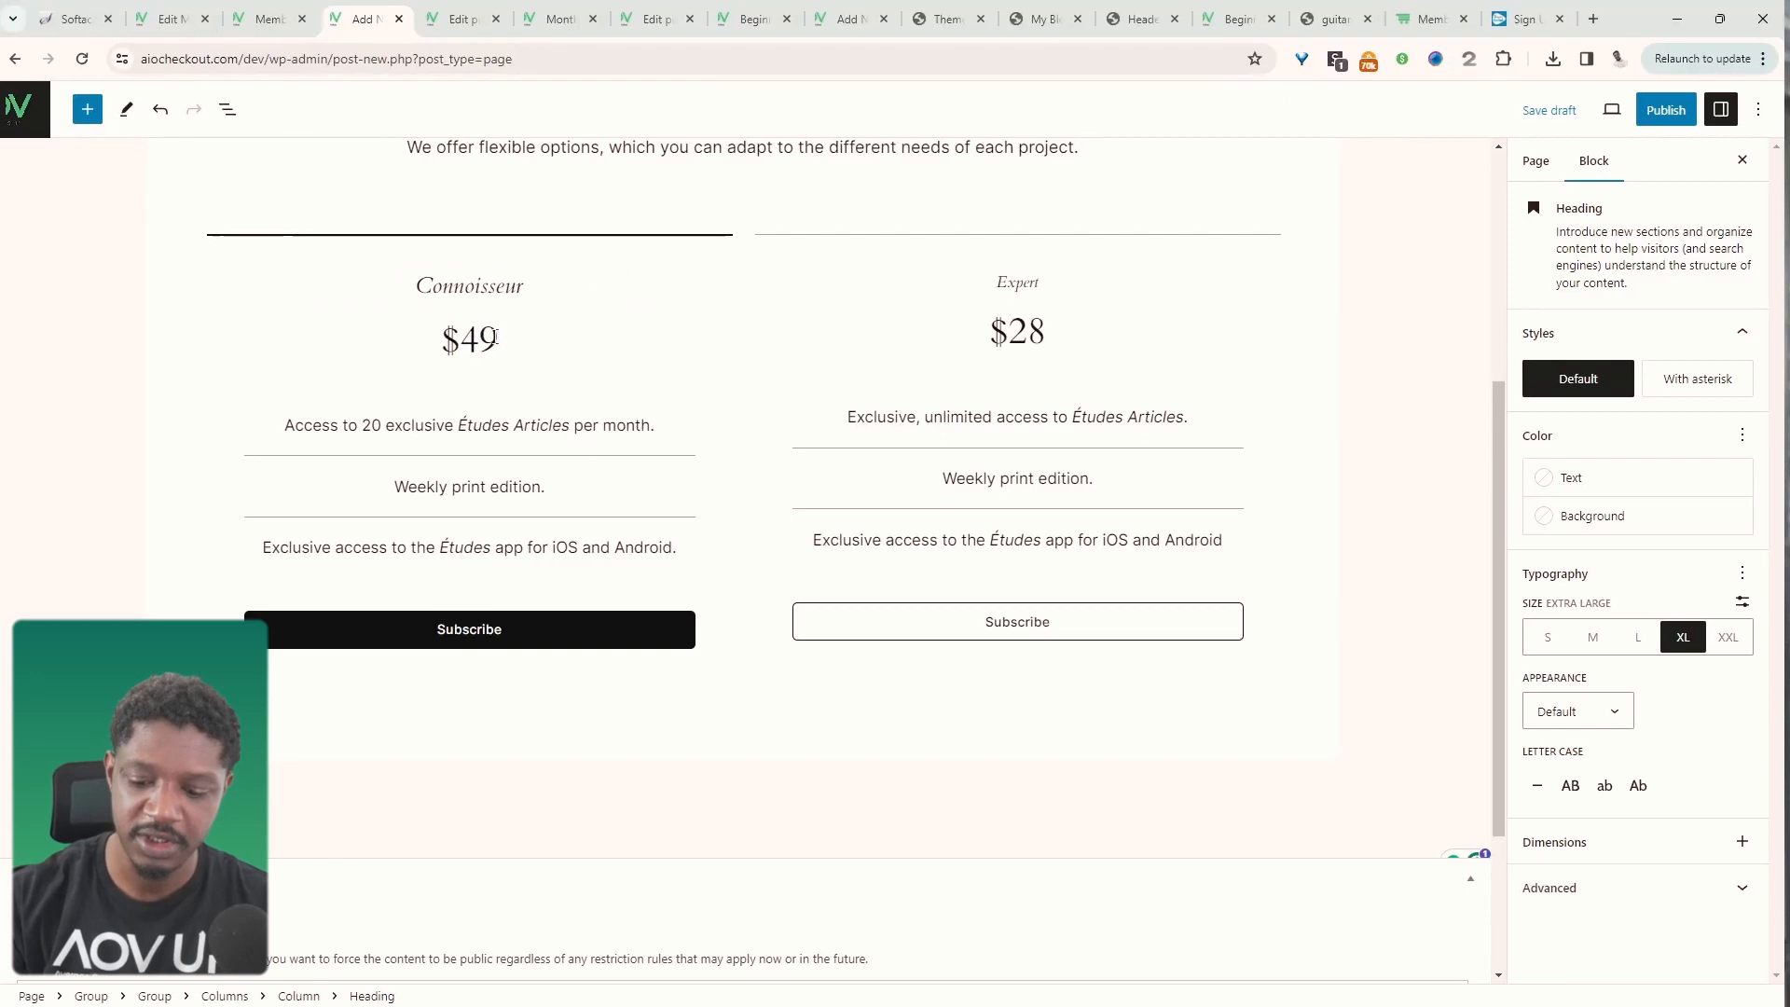
text(/mo)
double_click(422, 285)
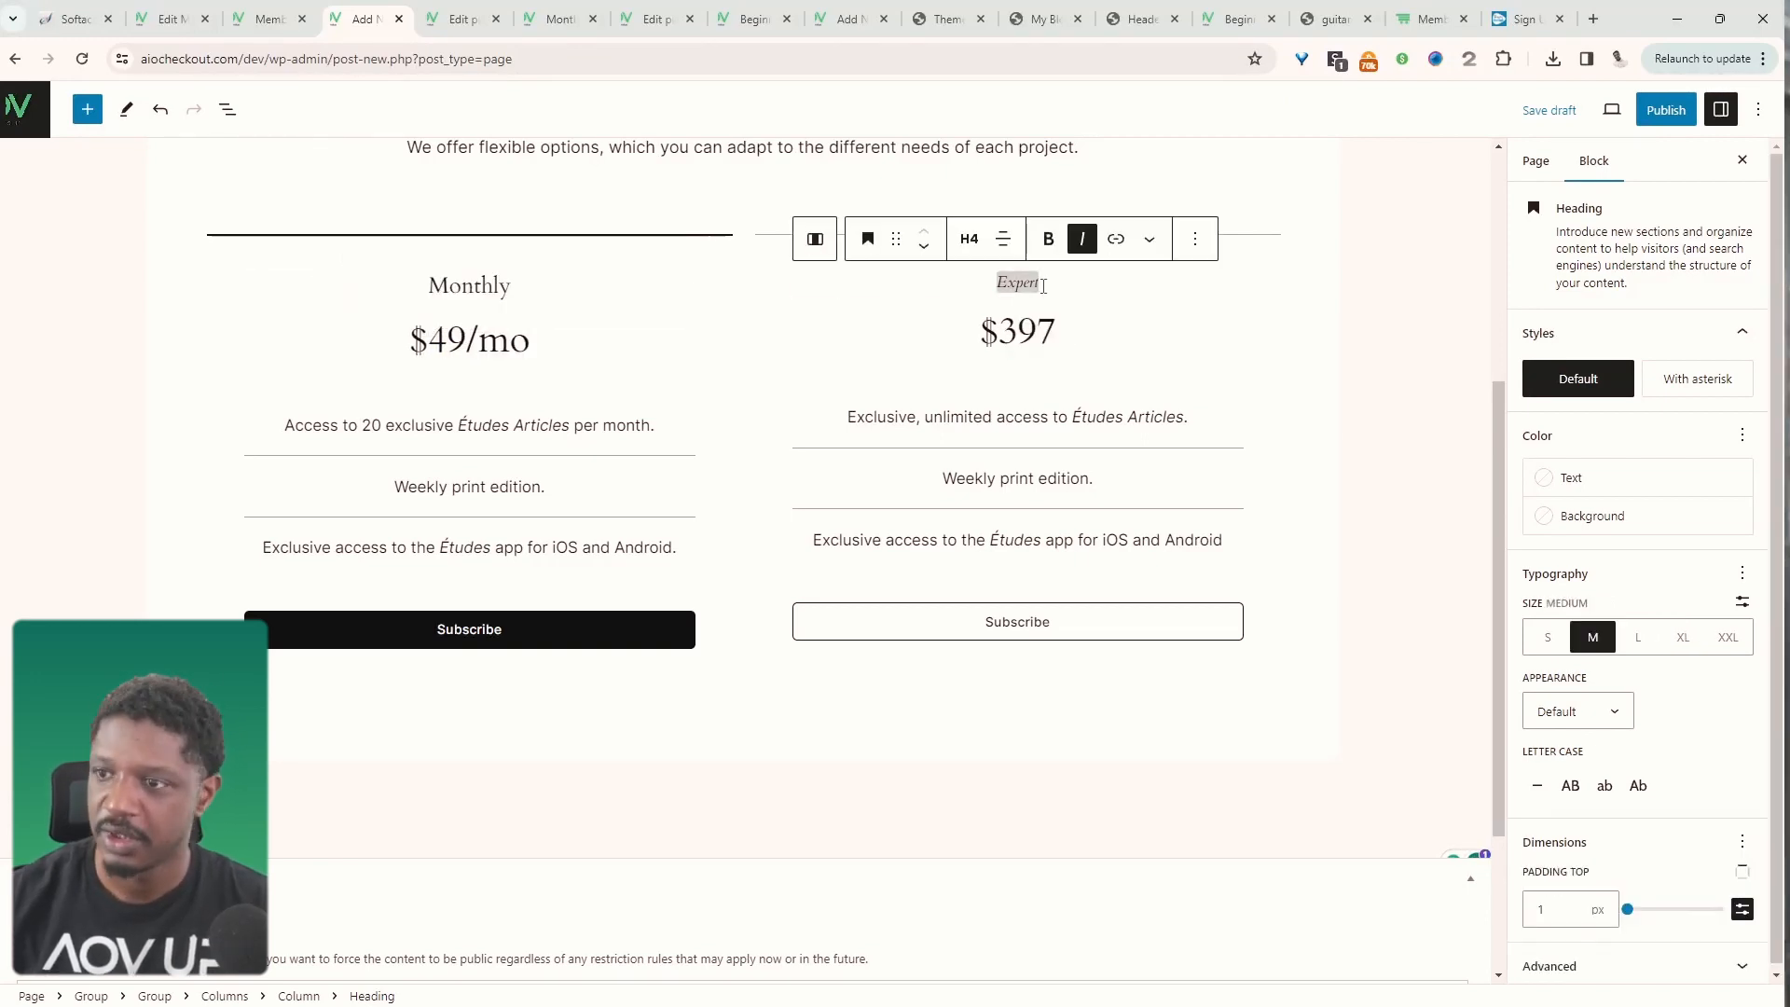
click(1083, 241)
drag(1043, 283, 994, 283)
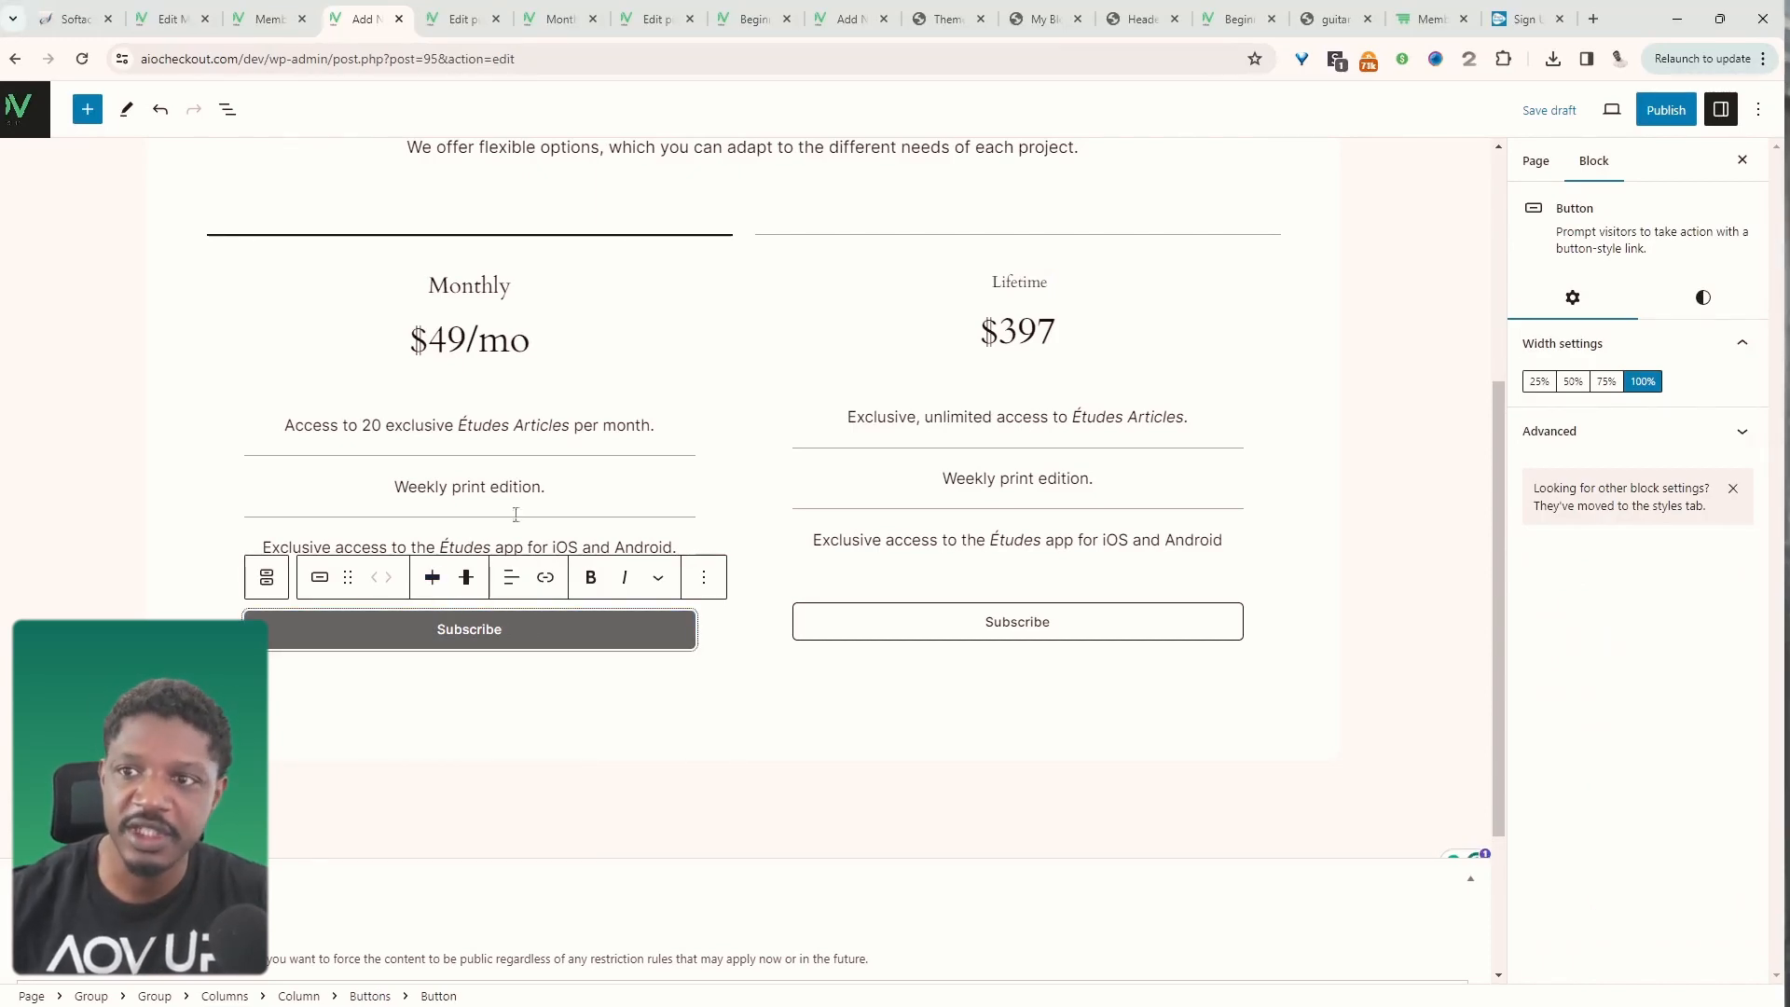
- Create a new buy link for the Monthly product in the AIO Checkout Buy Link Manager
click(261, 19)
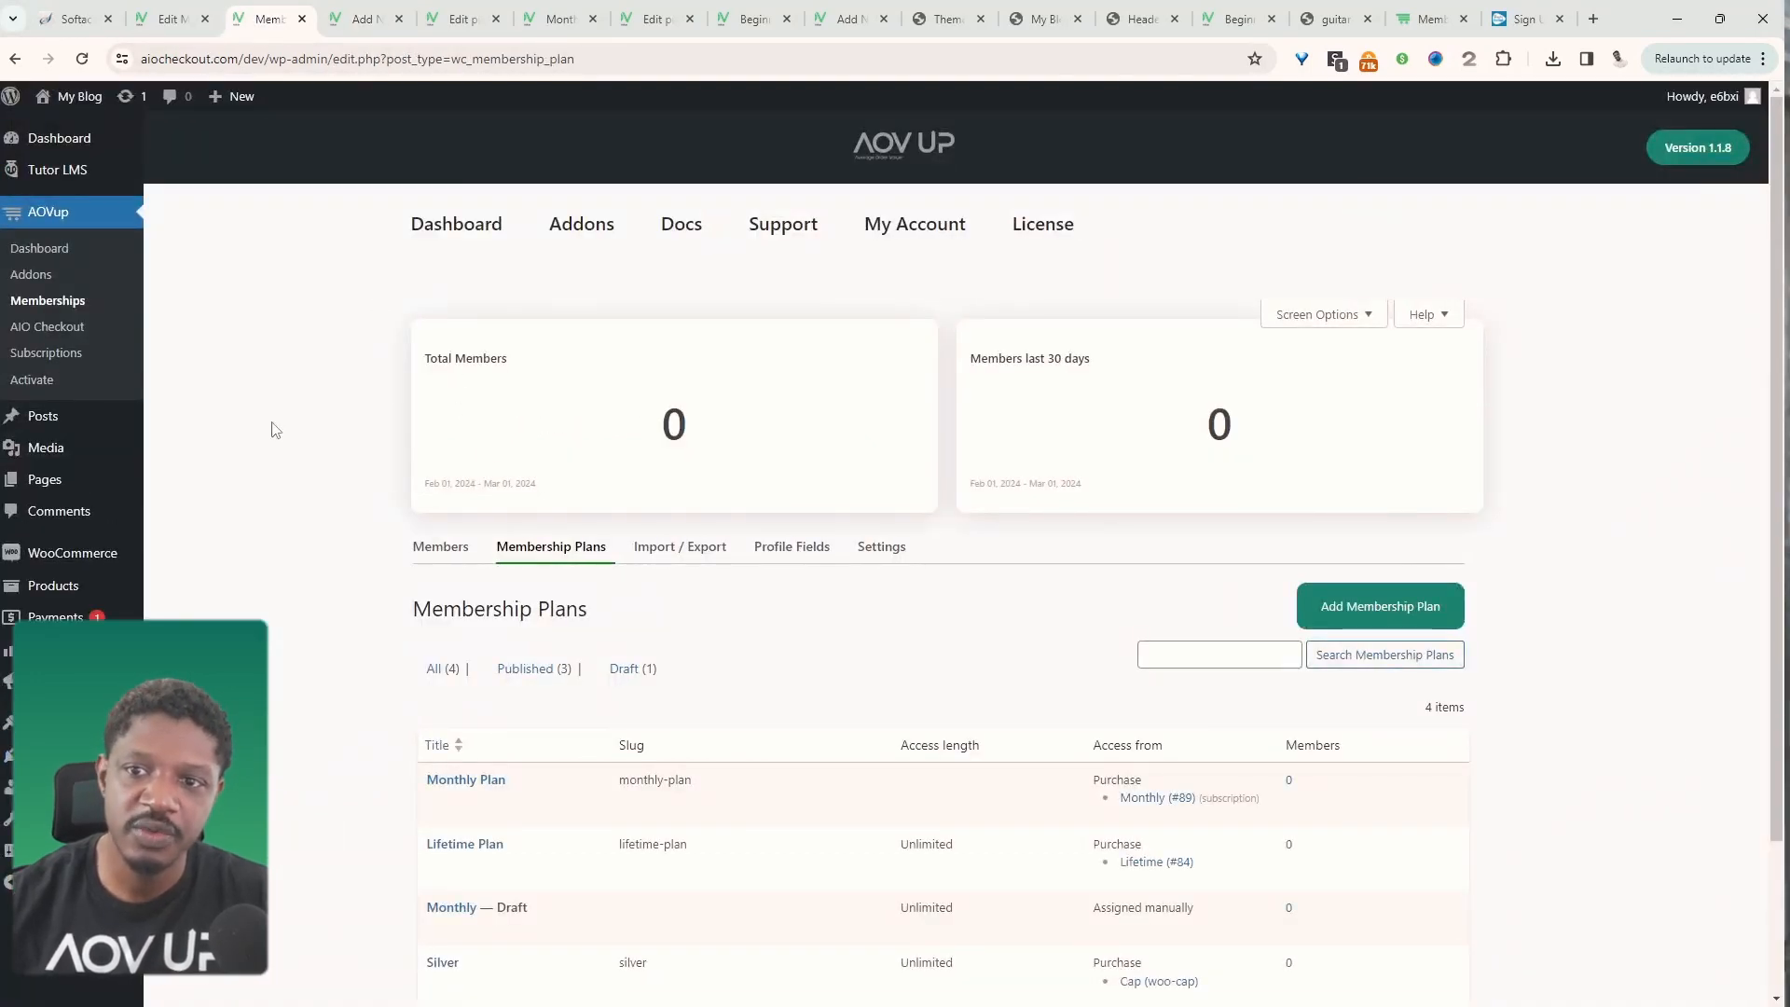
click(47, 329)
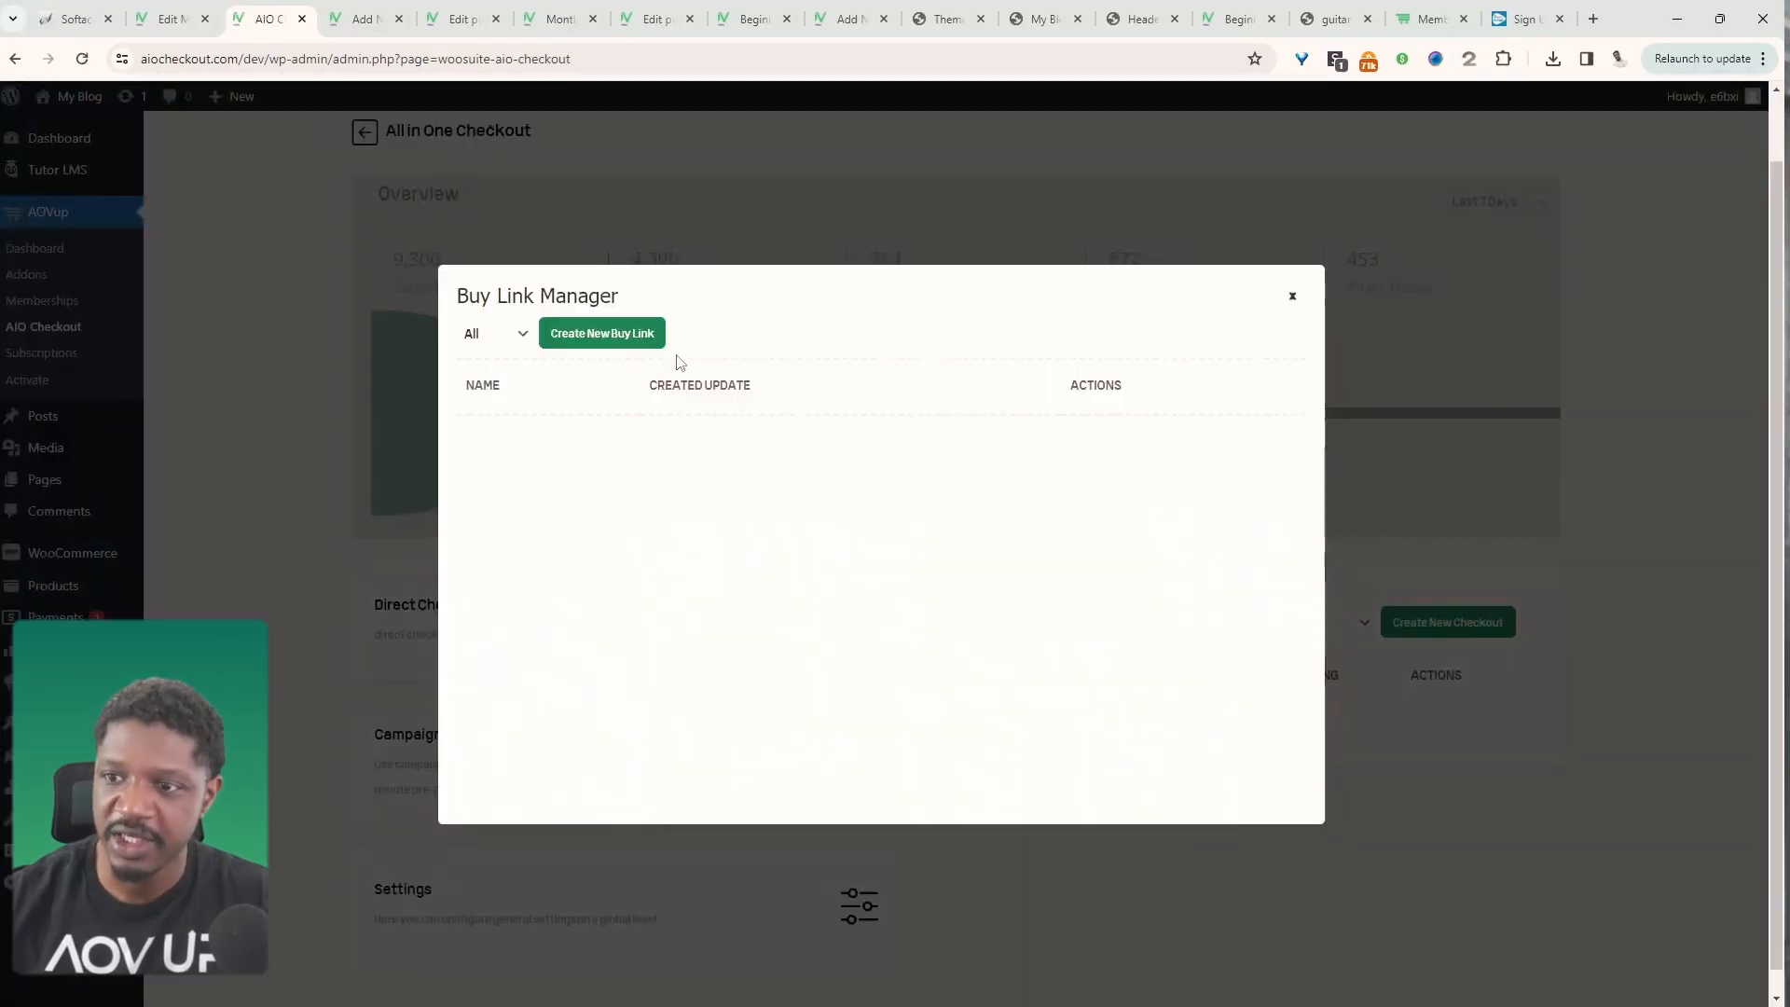
click(608, 335)
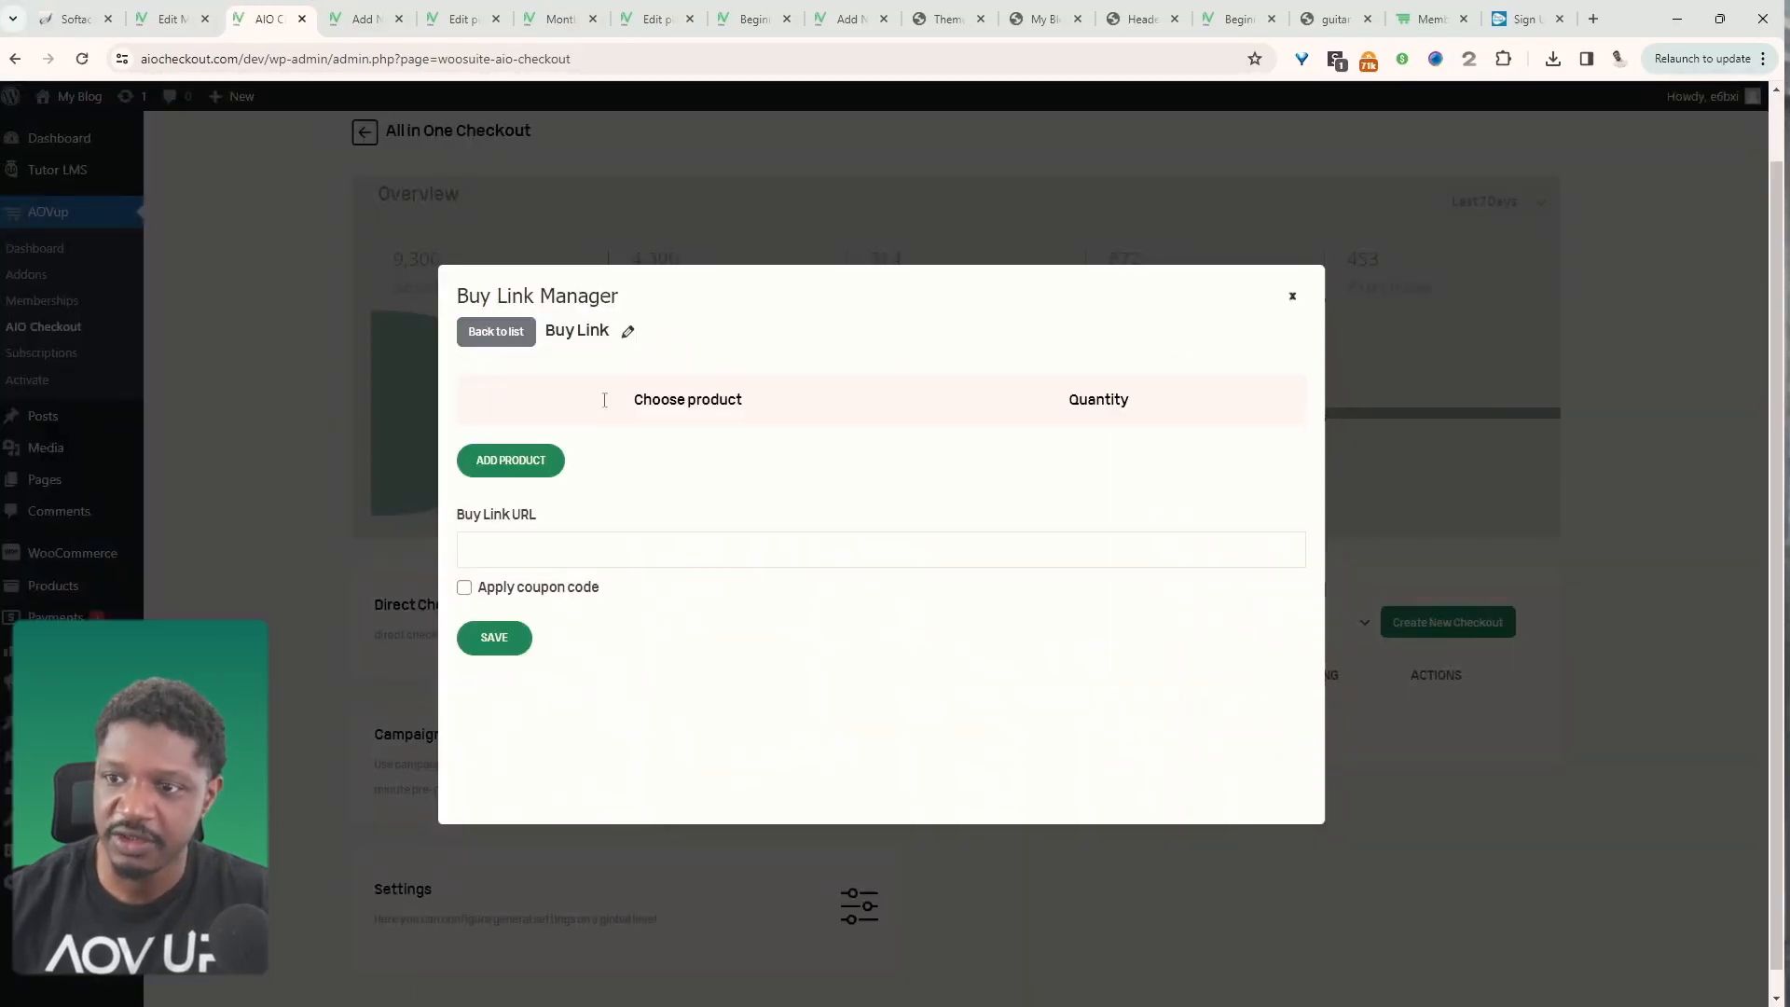
click(513, 461)
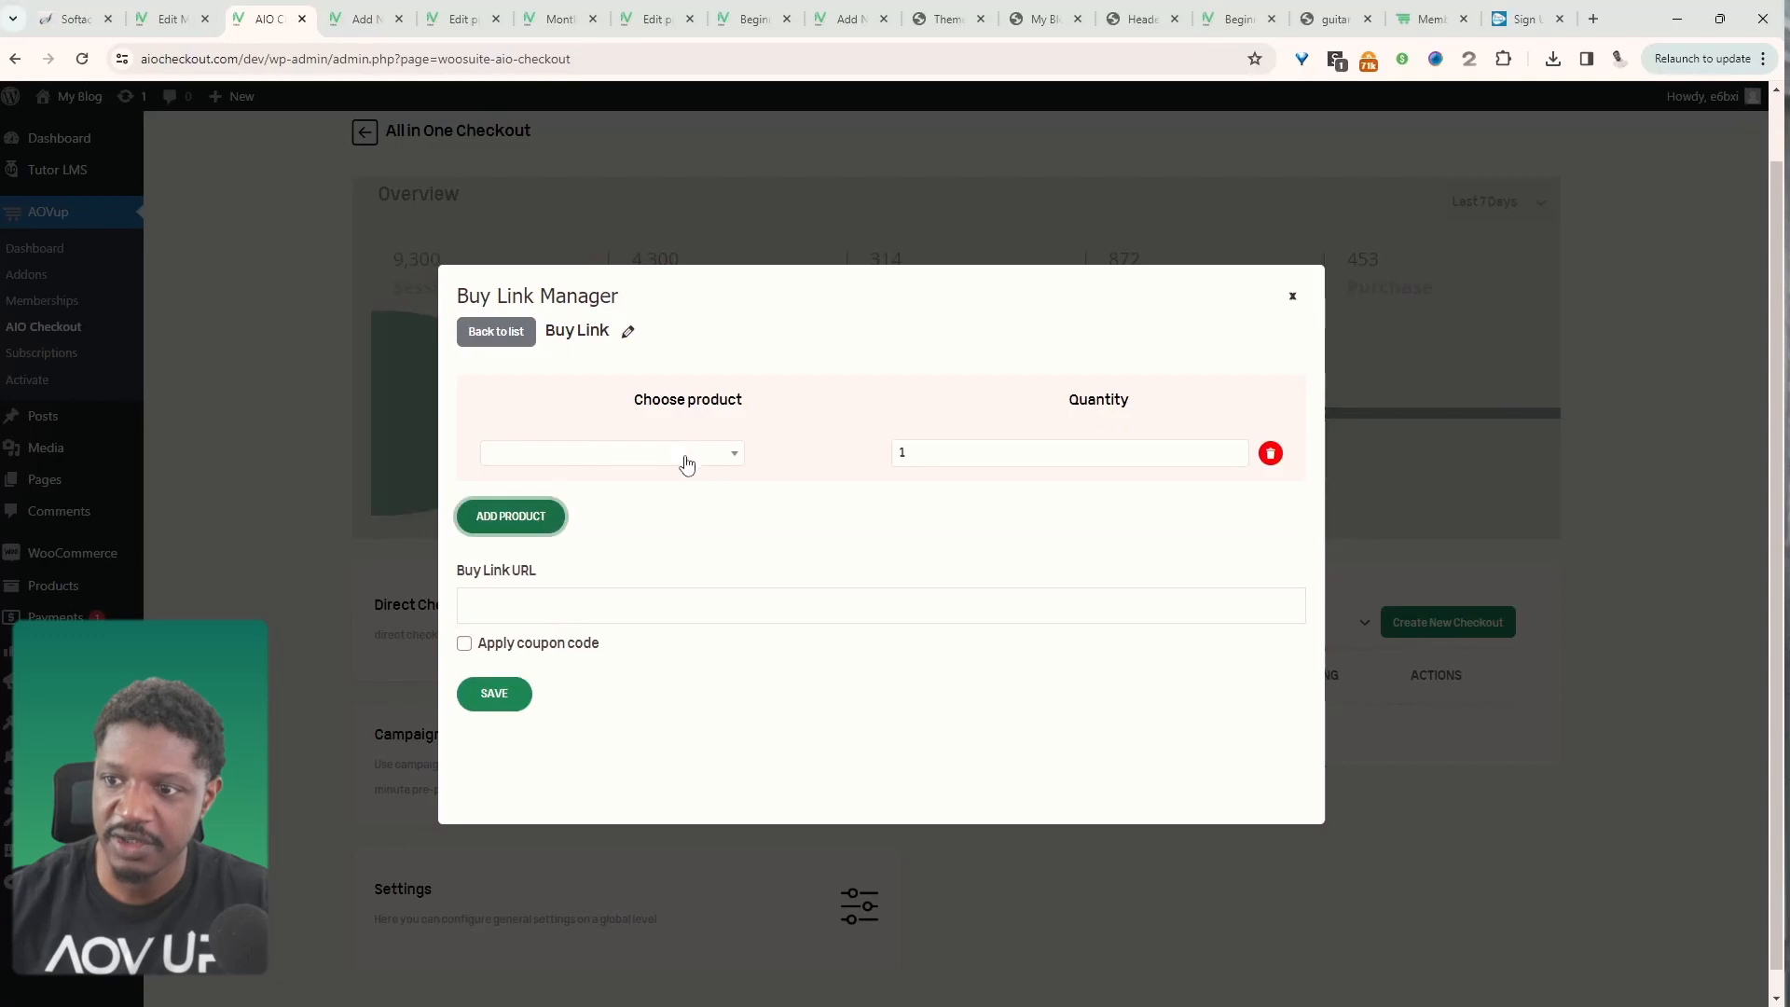
click(687, 454)
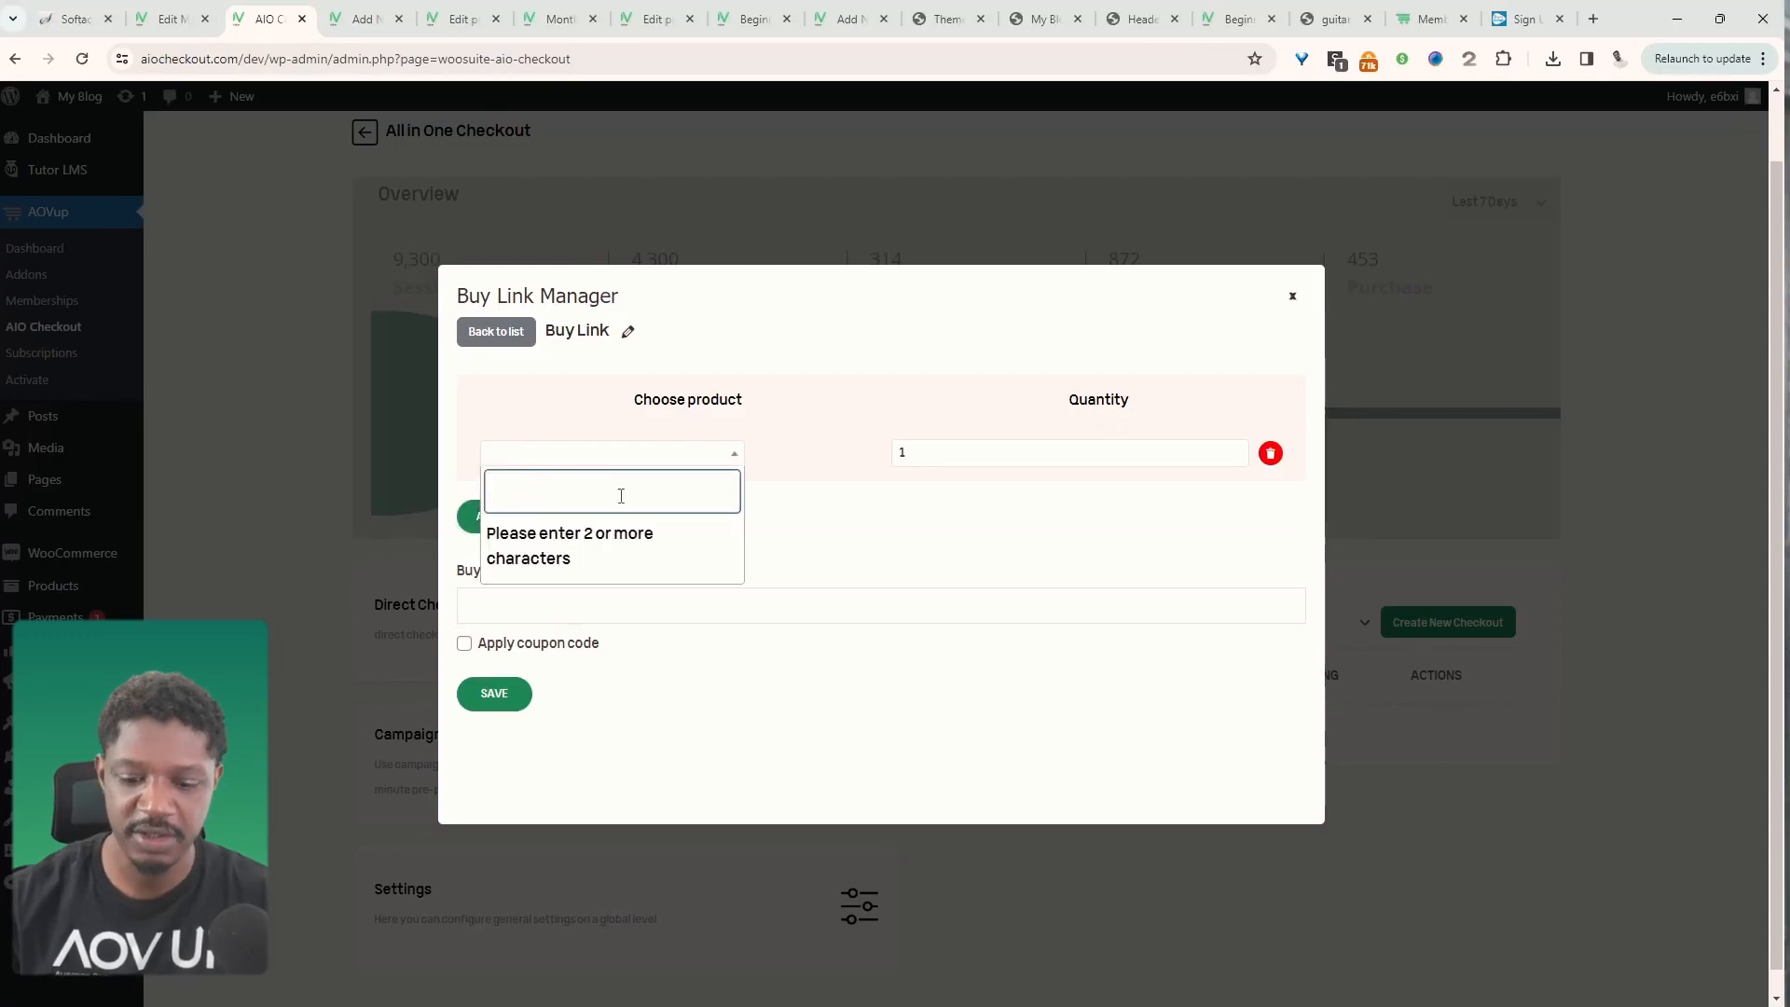
text(month)
click(603, 532)
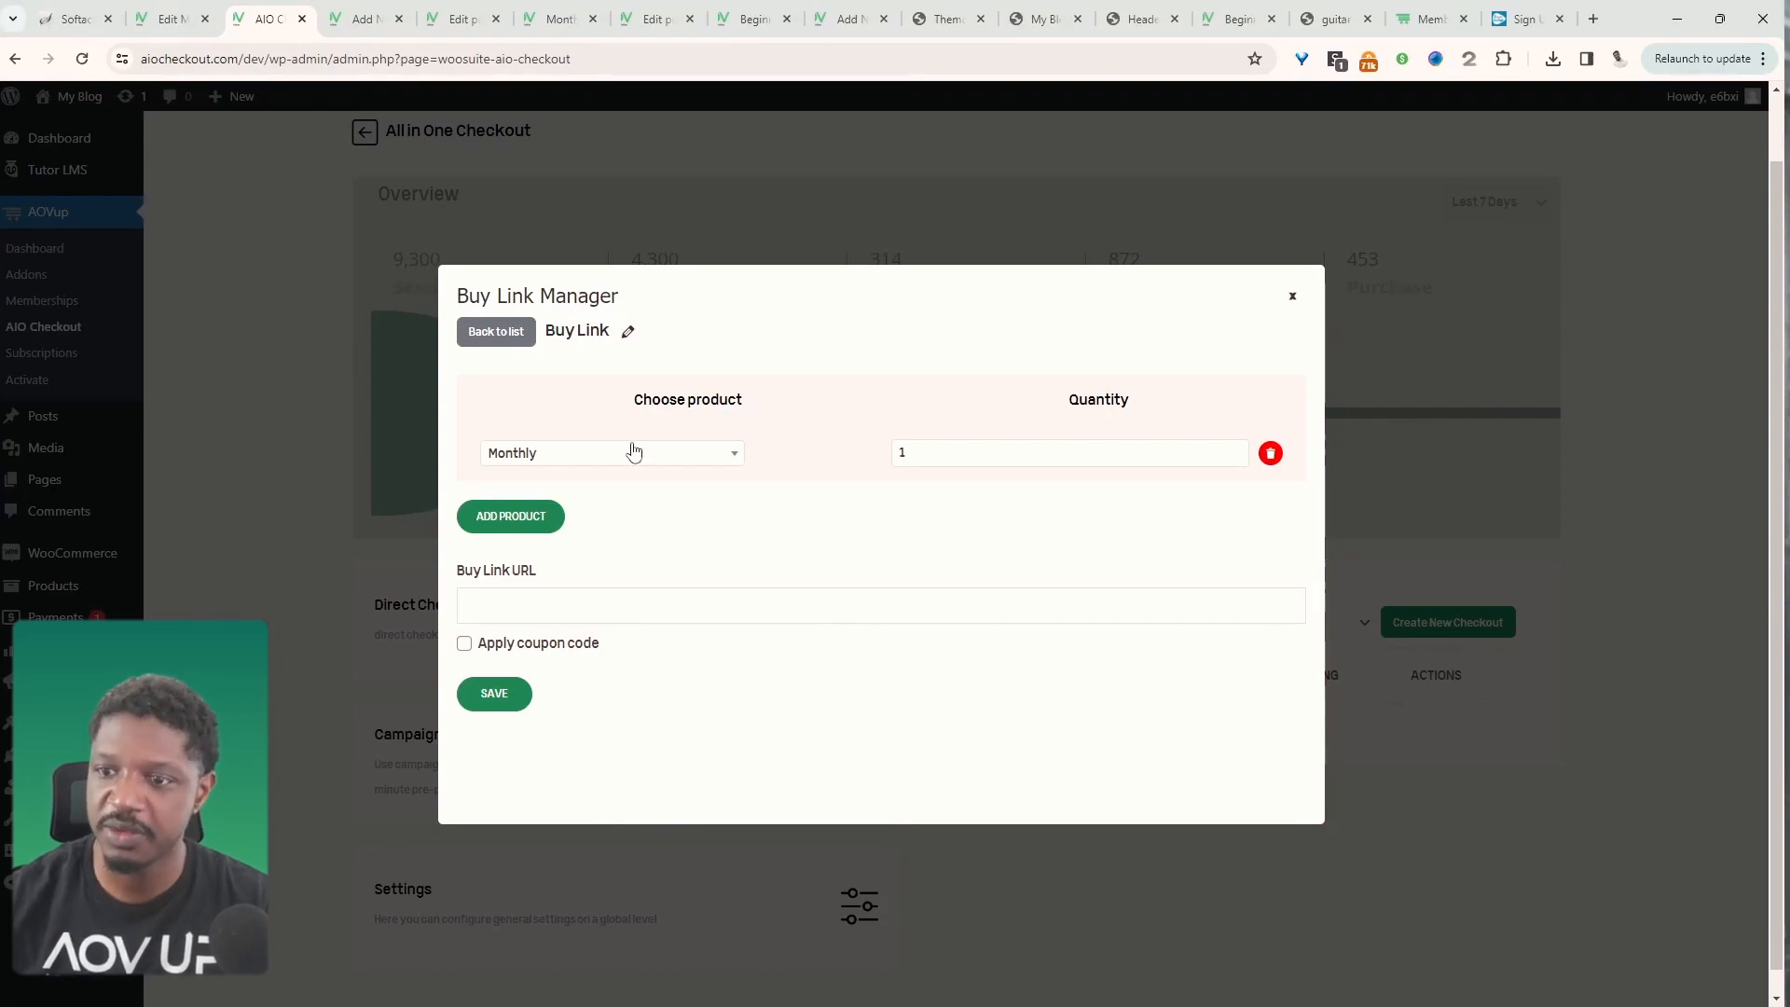
- Save the Monthly buy link without a coupon code and copy its URL
click(465, 643)
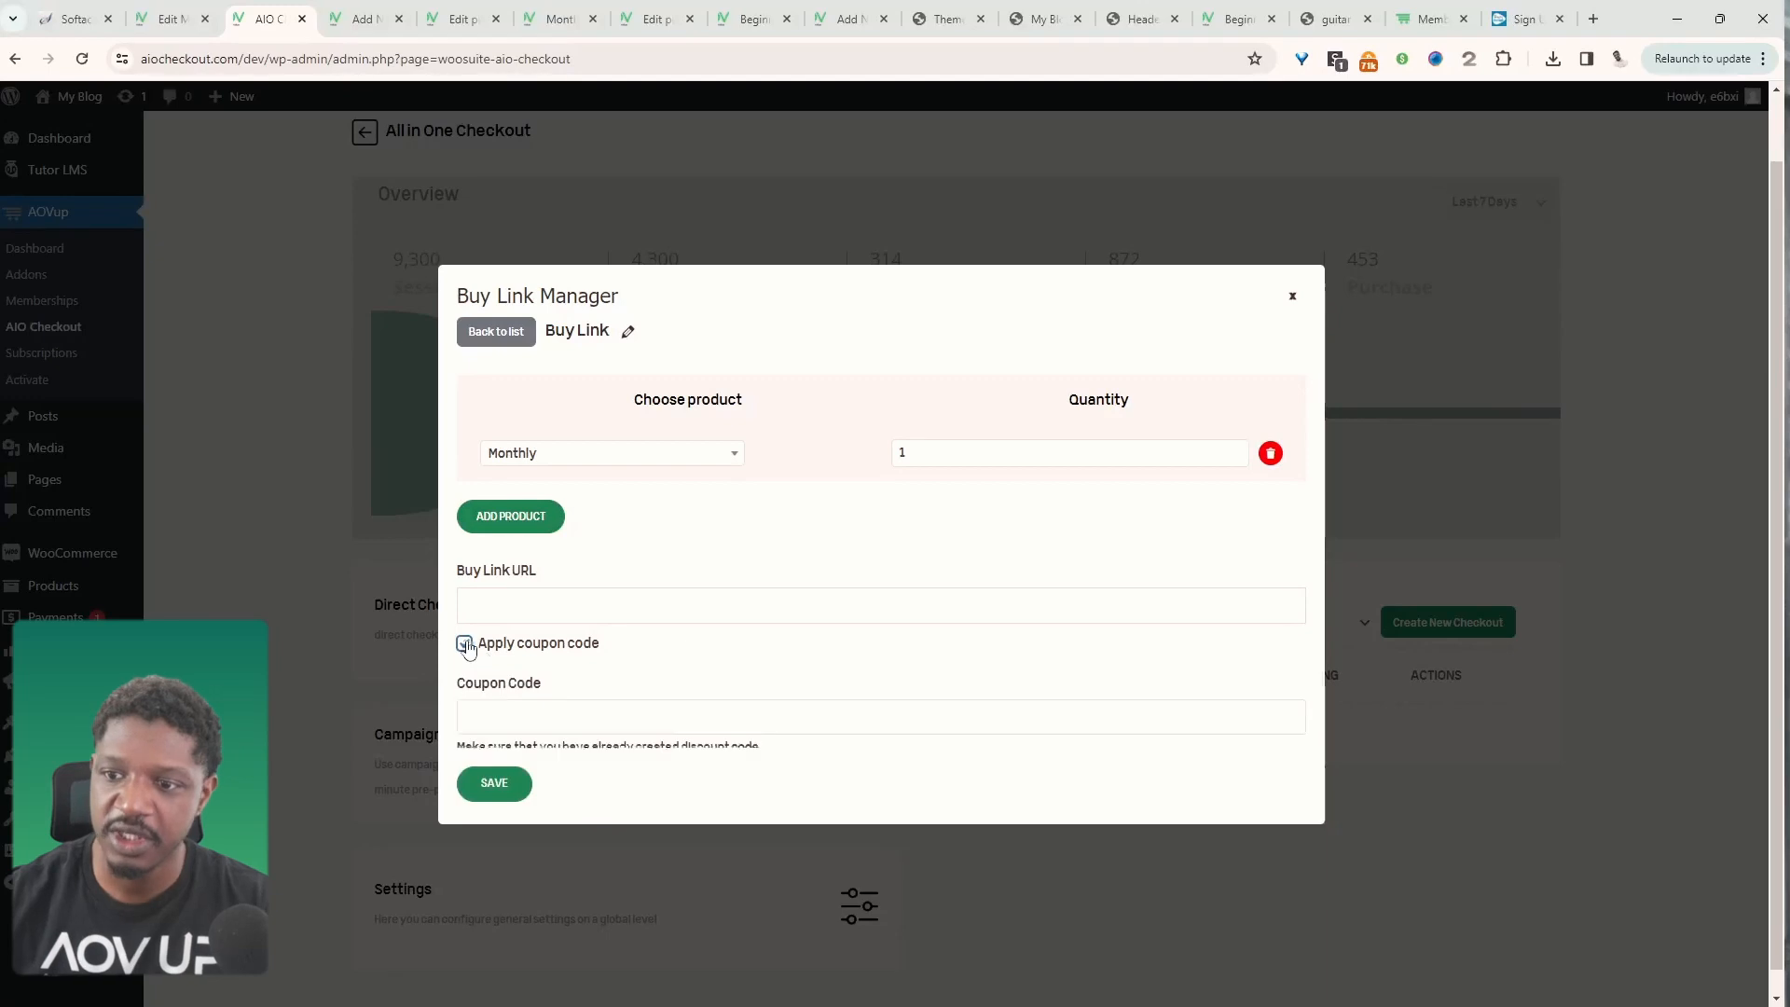
click(465, 644)
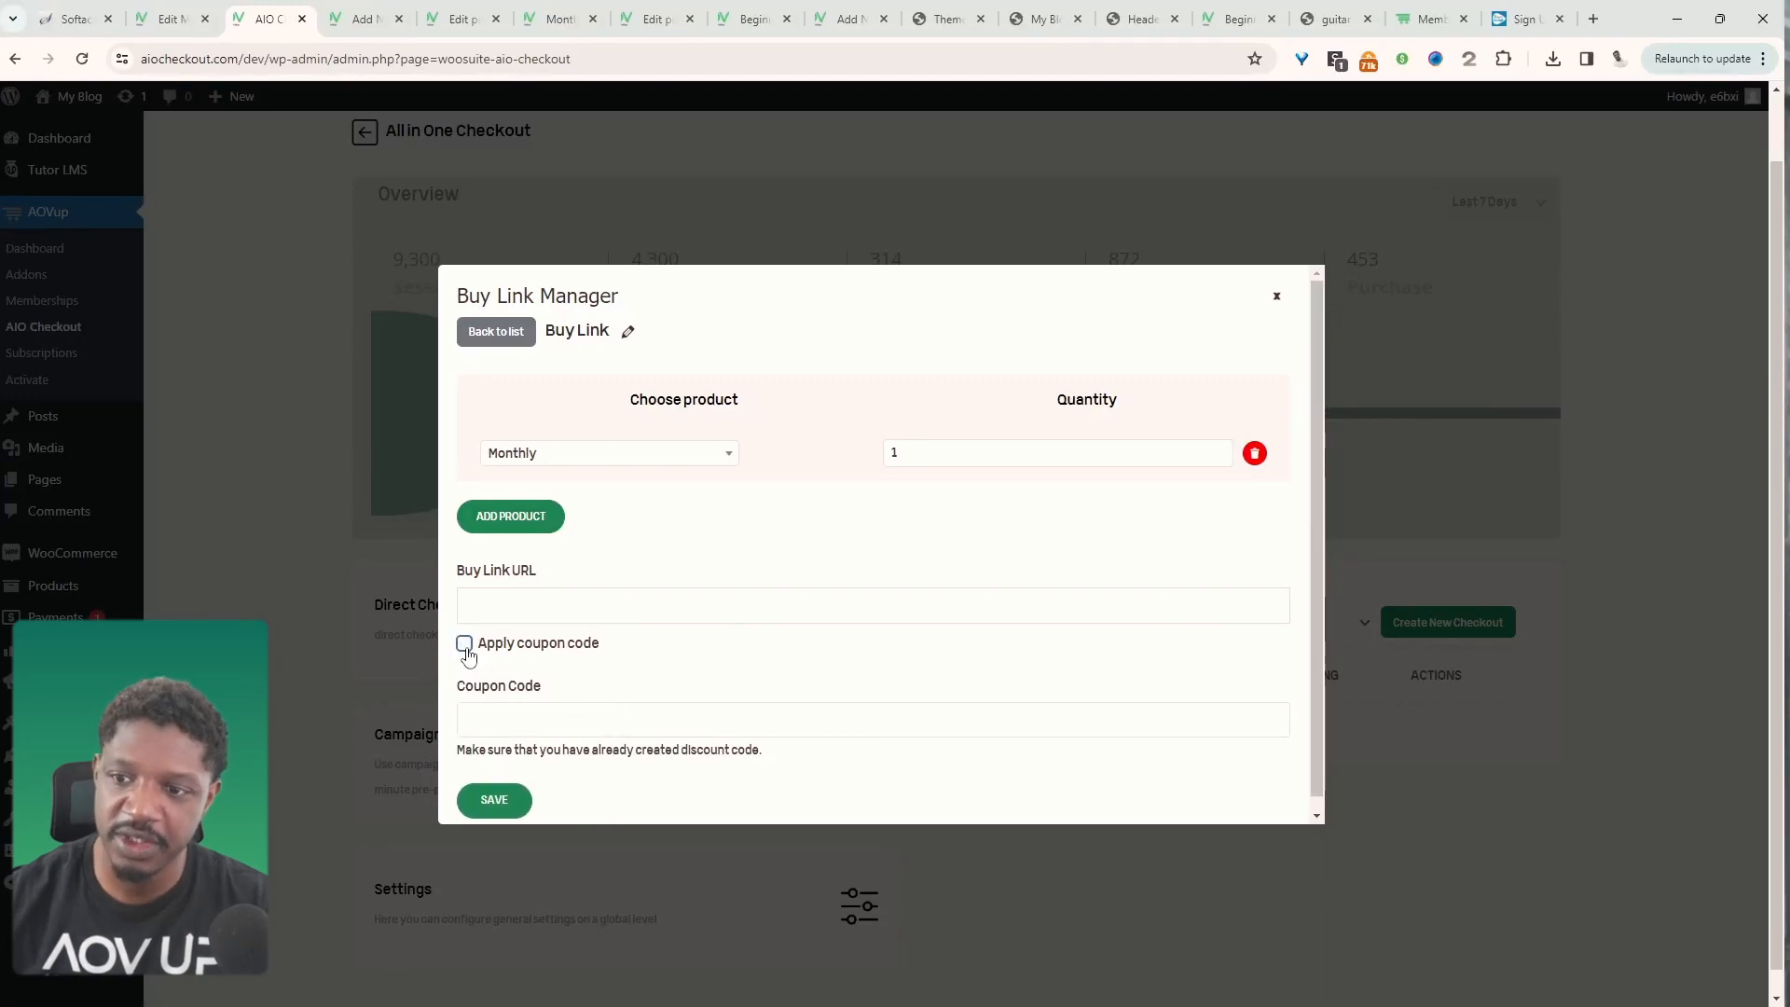
click(494, 695)
drag(991, 604, 470, 604)
key(ctrl+c)
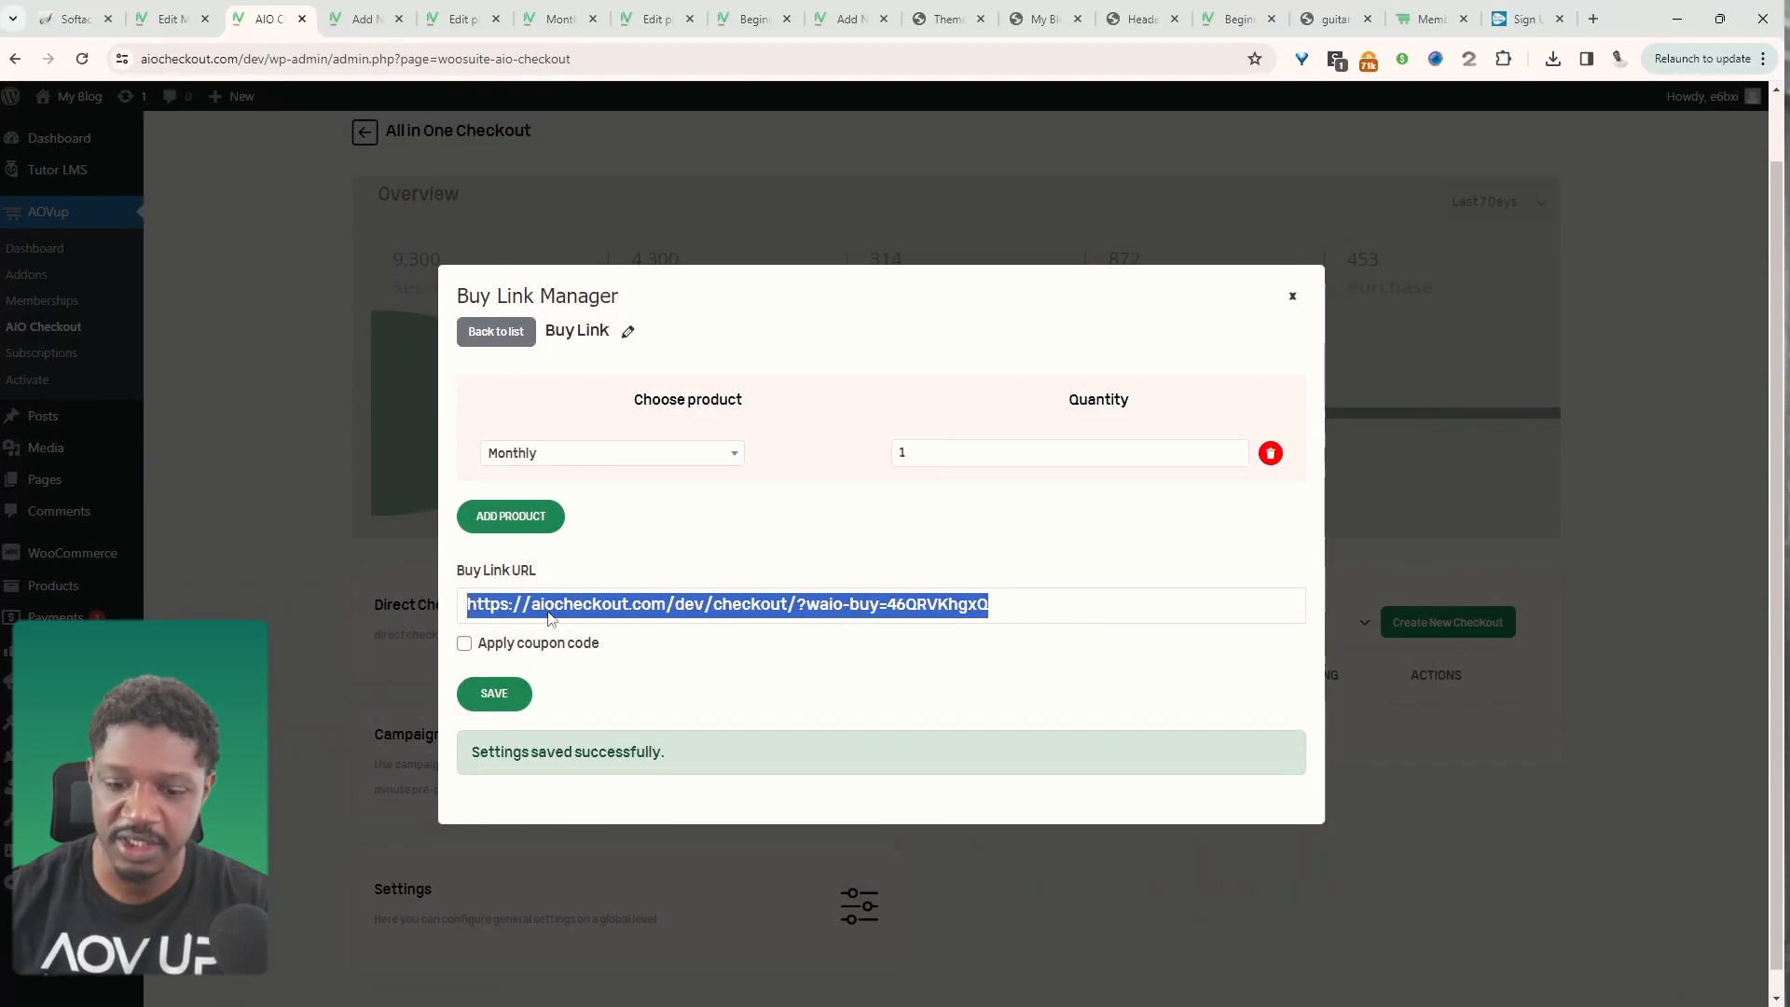
- Test the copied buy link in a new browser tab, checking the checkout page, and close that tab
click(1593, 19)
key(ctrl+v)
key(Return)
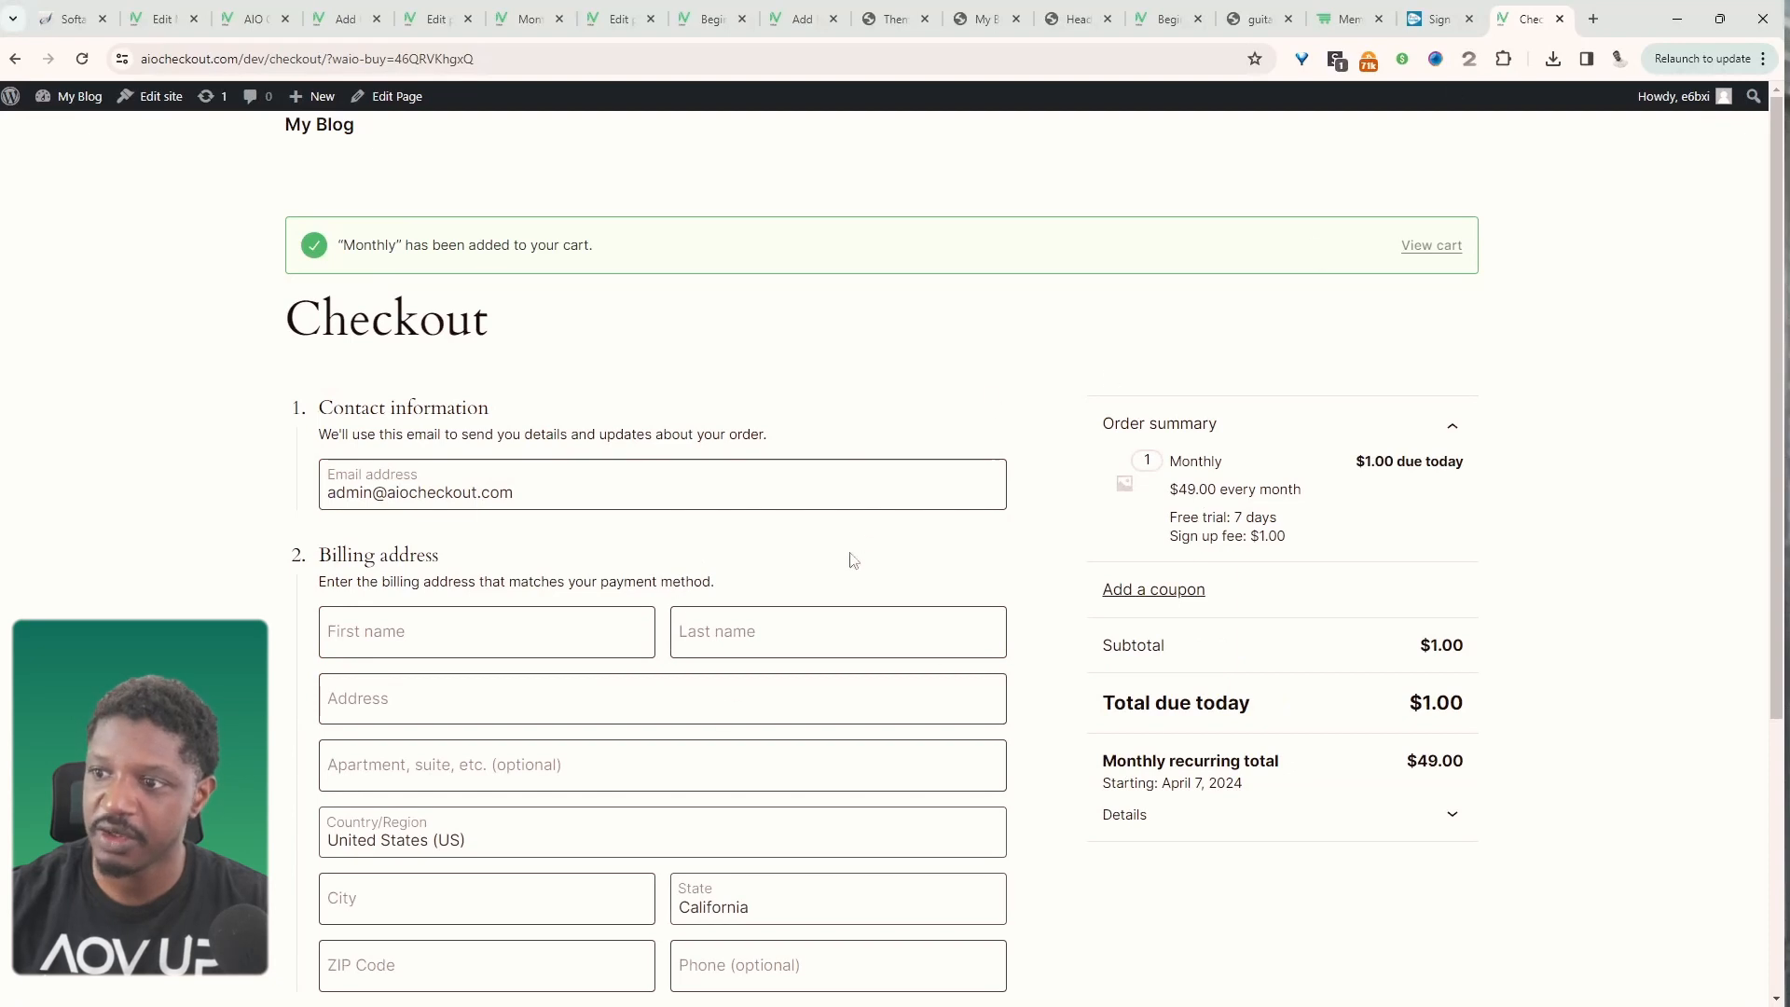
click(1560, 18)
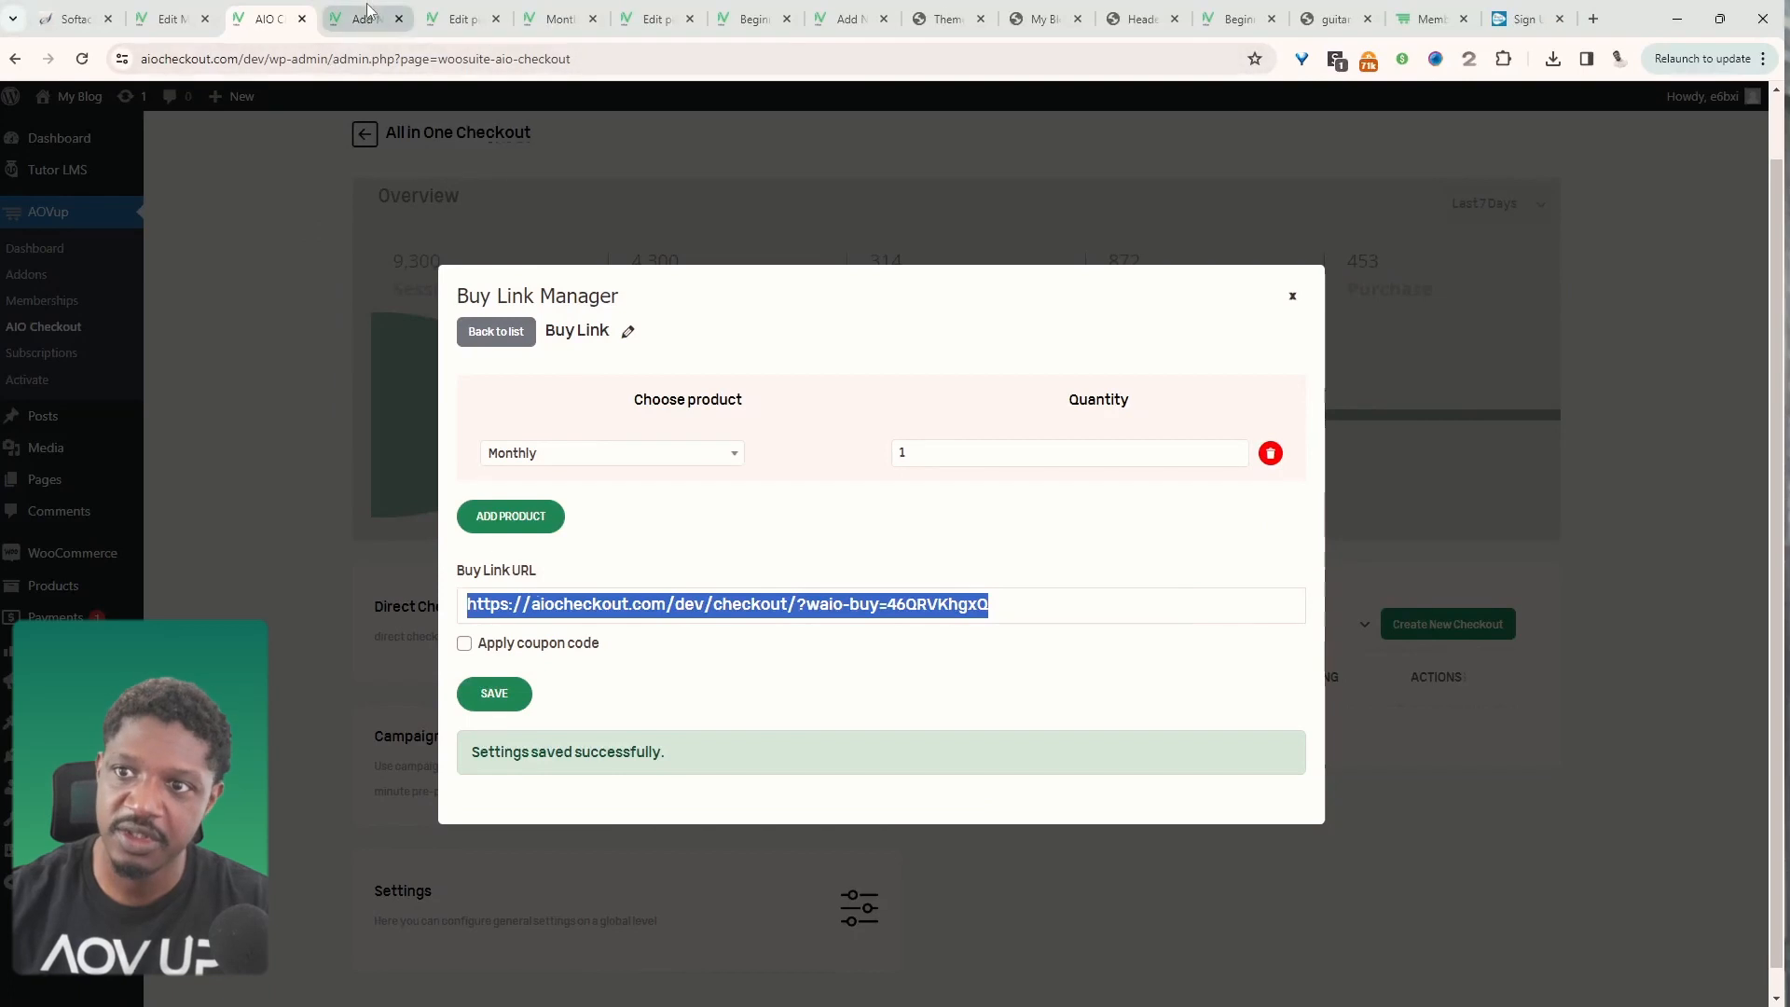
- Link the Monthly column's Subscribe button on the Plans page to the copied buy link URL
click(368, 18)
drag(519, 627, 439, 629)
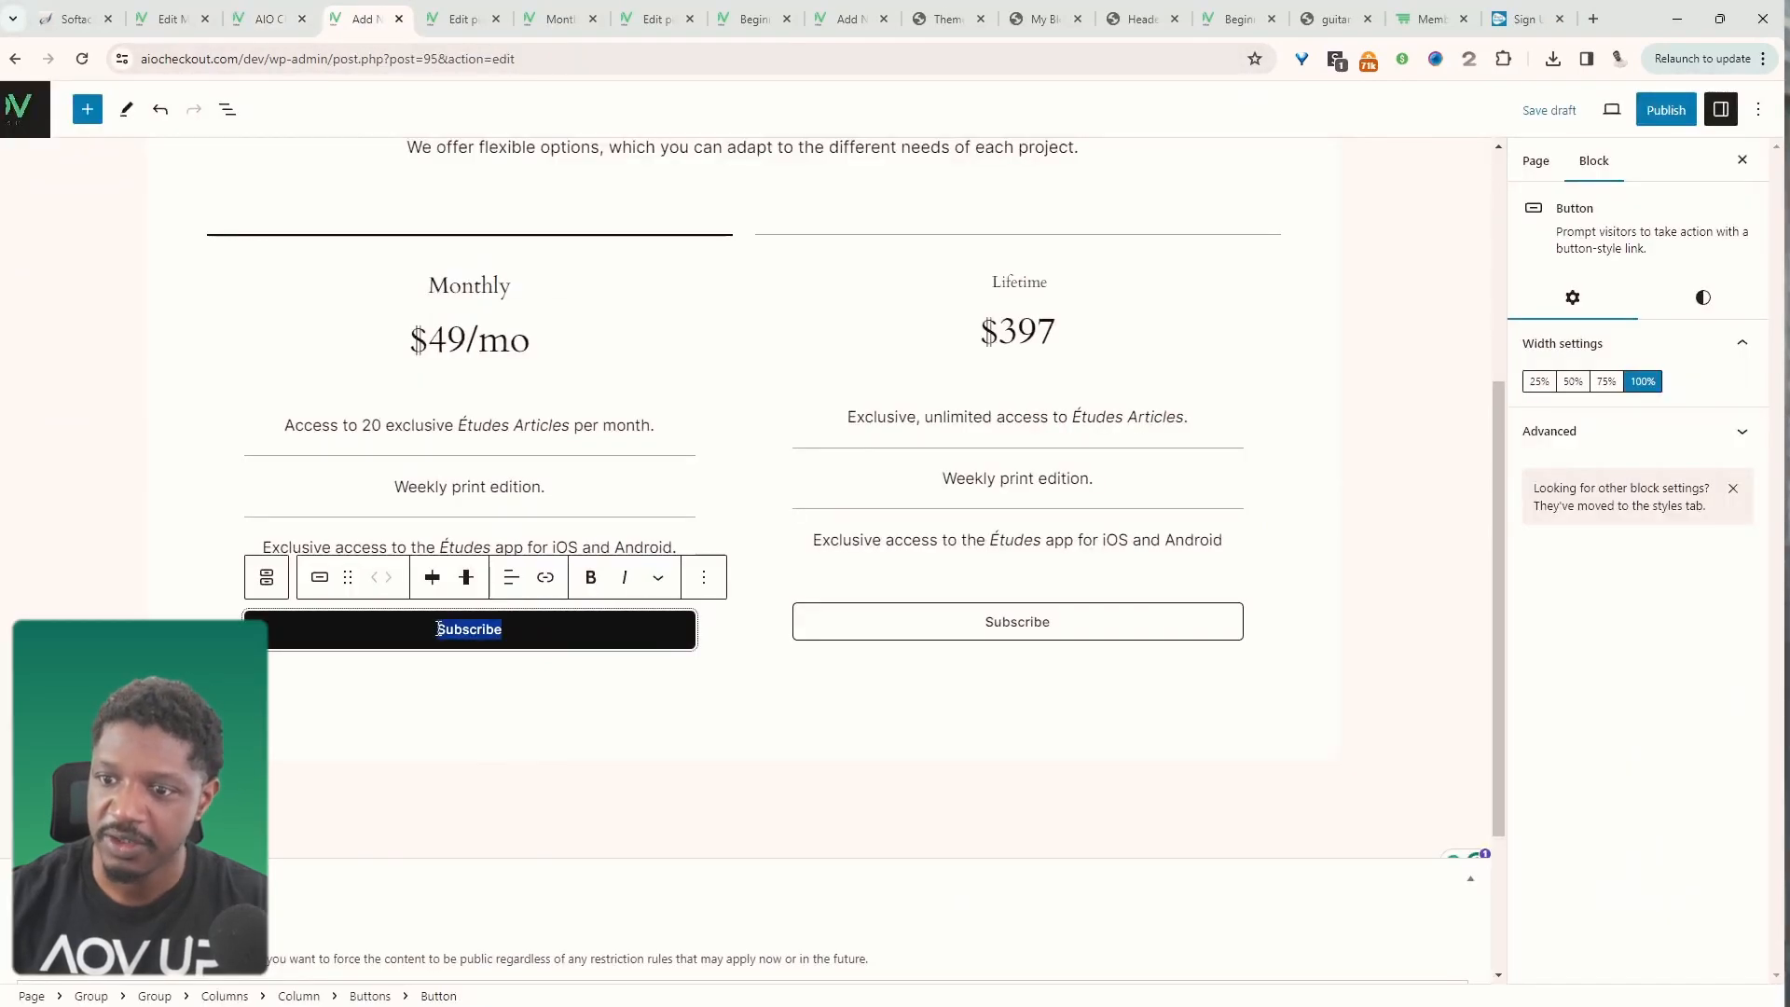
click(546, 577)
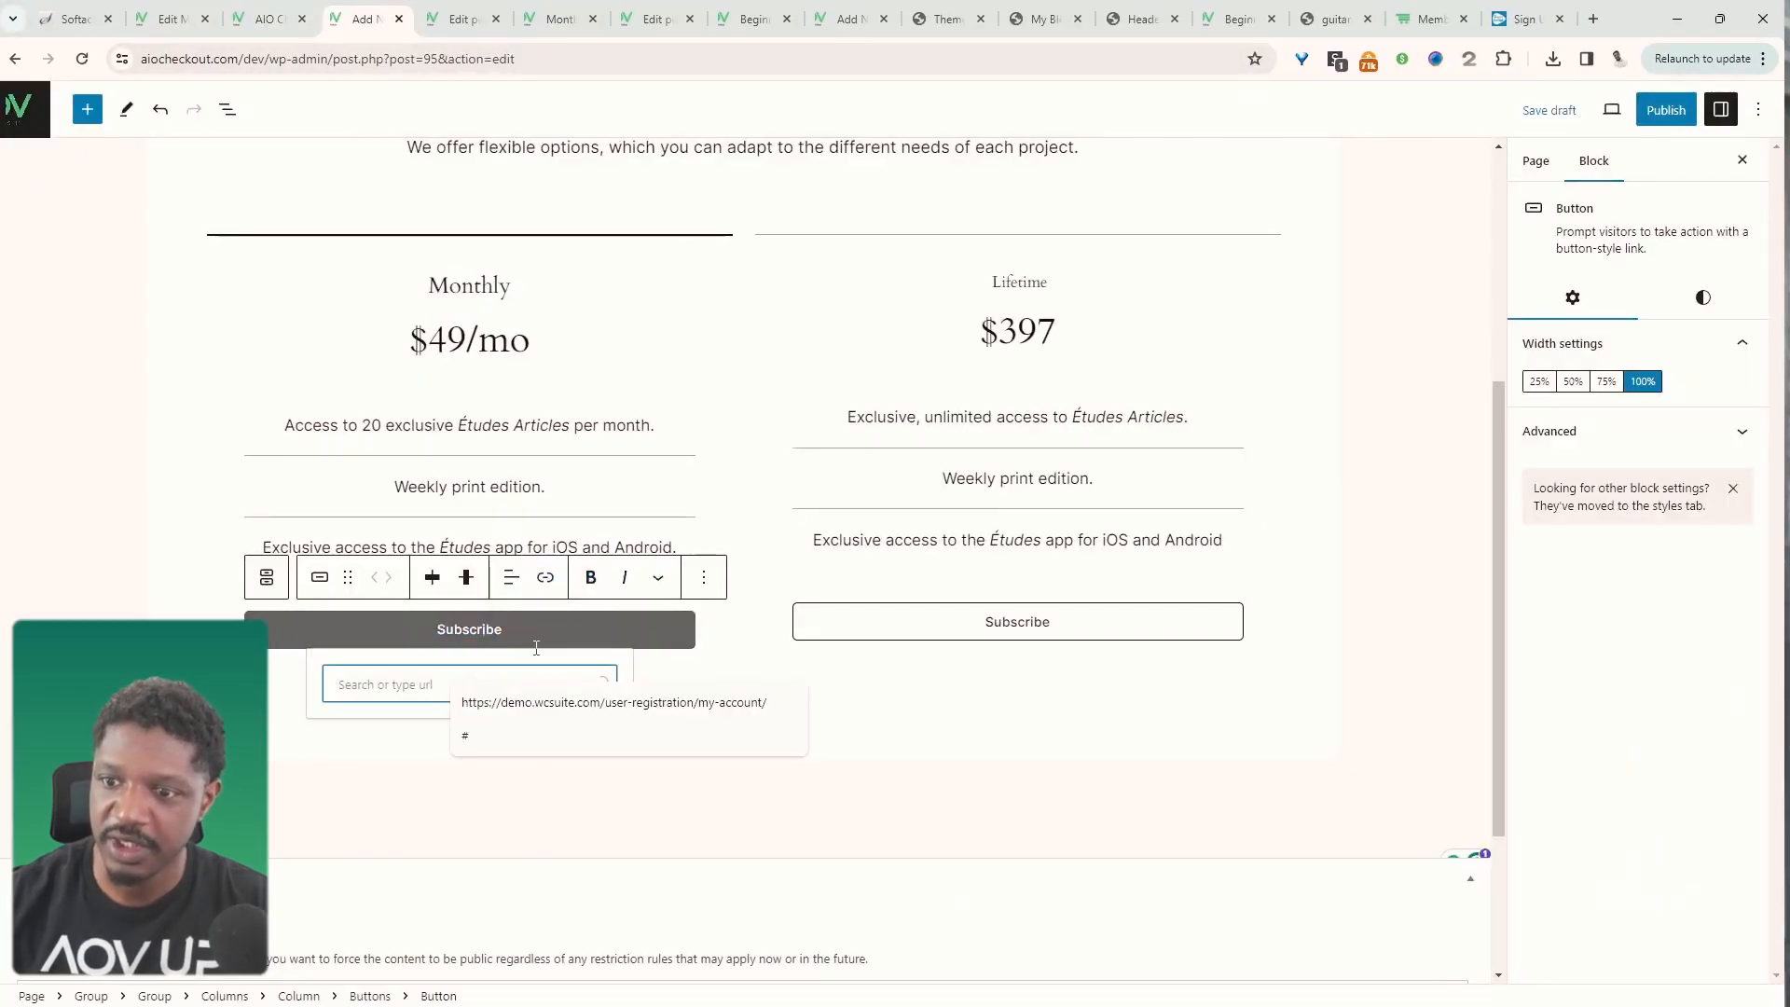
key(ctrl+v)
key(Return)
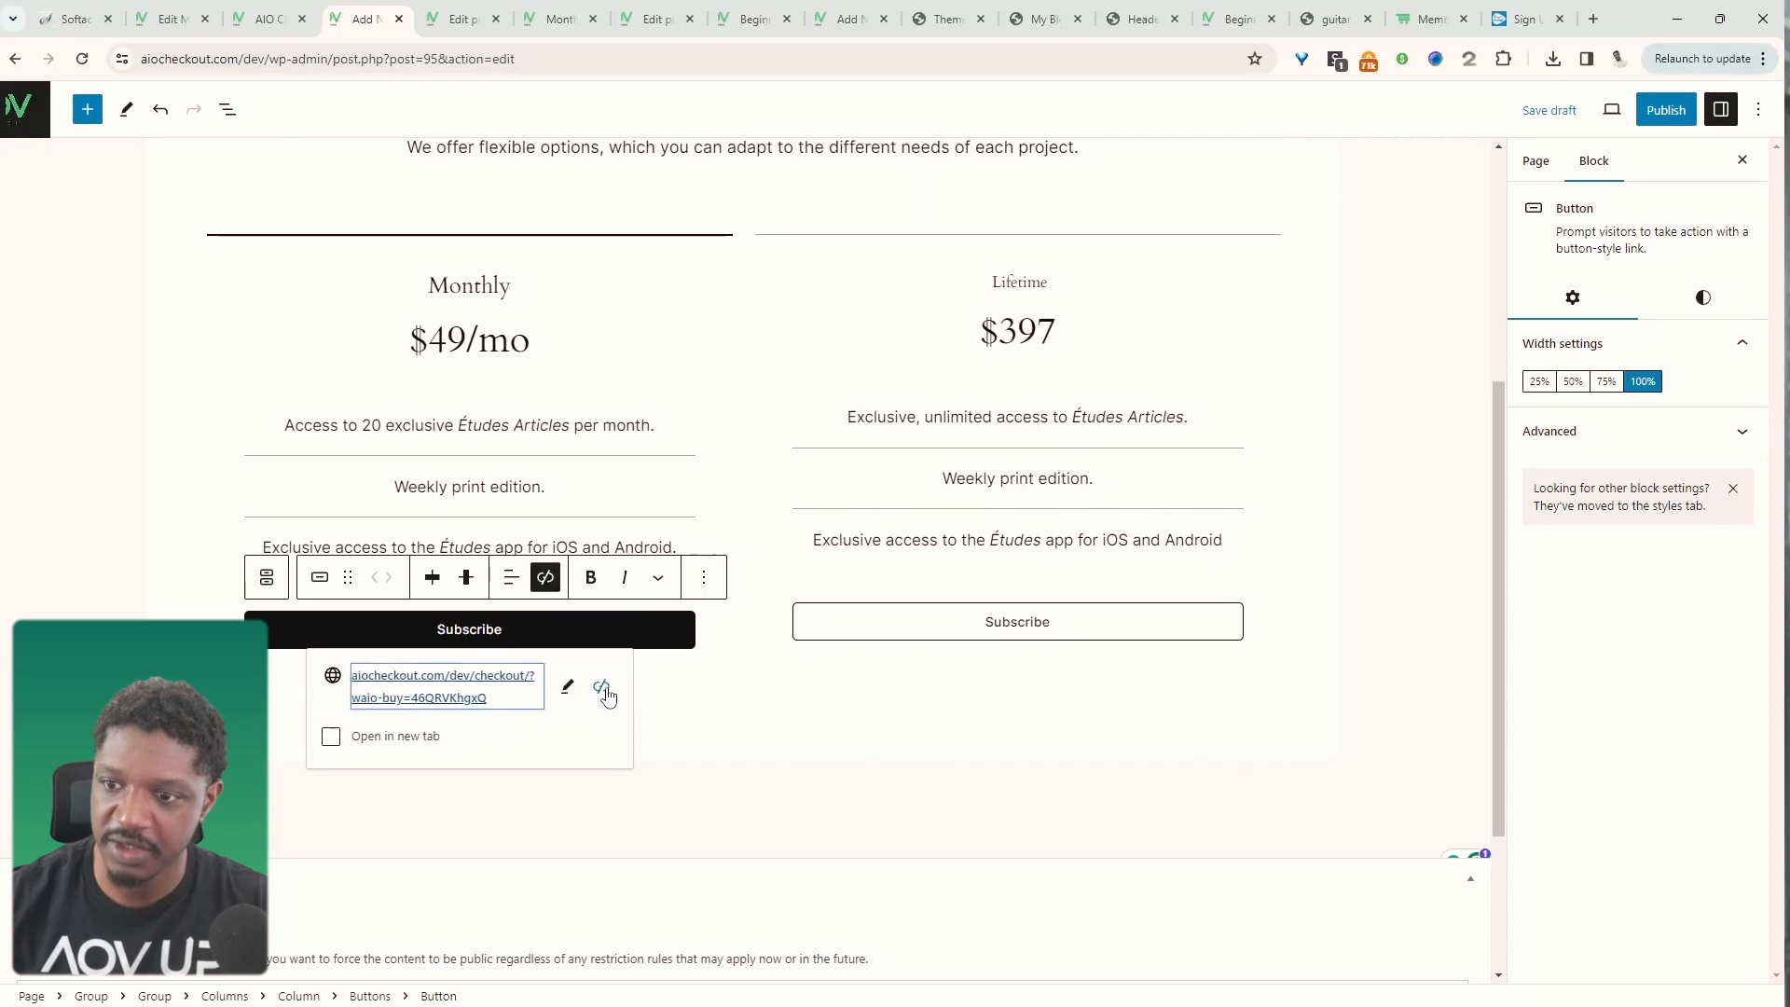
- Create another buy link in the AIO Checkout Buy Link Manager for the Lifetime product with quantity 1
click(276, 26)
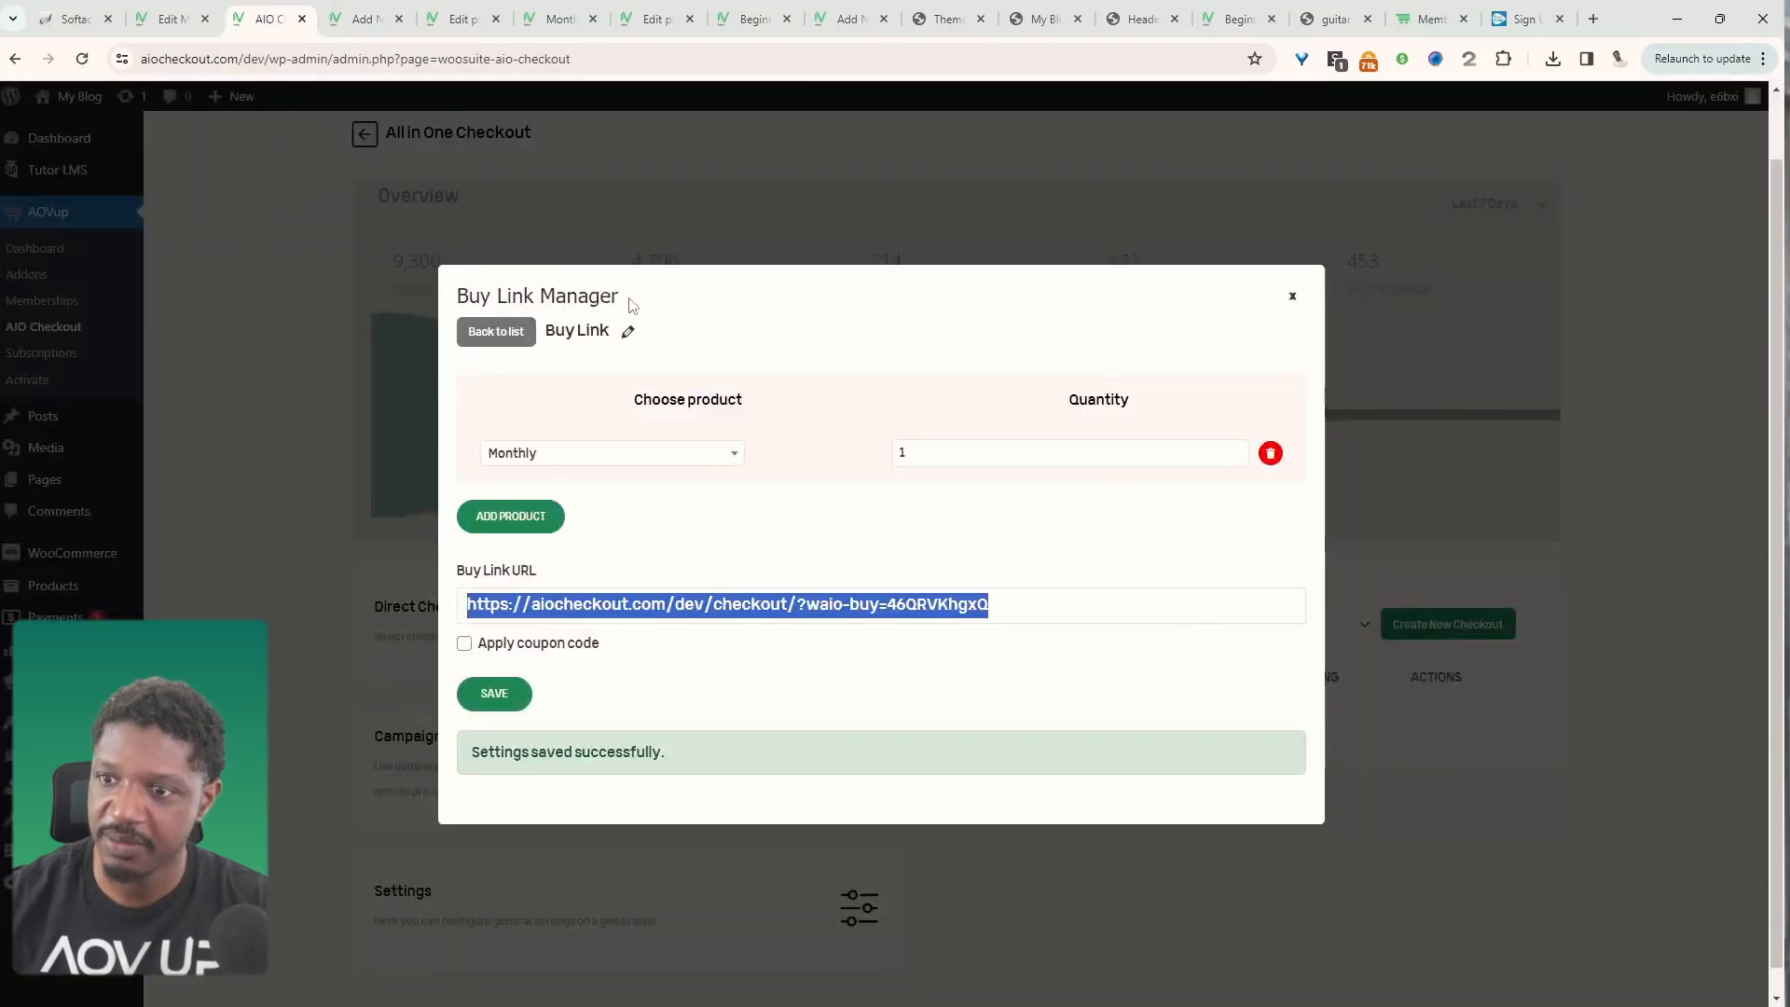
click(519, 335)
click(606, 334)
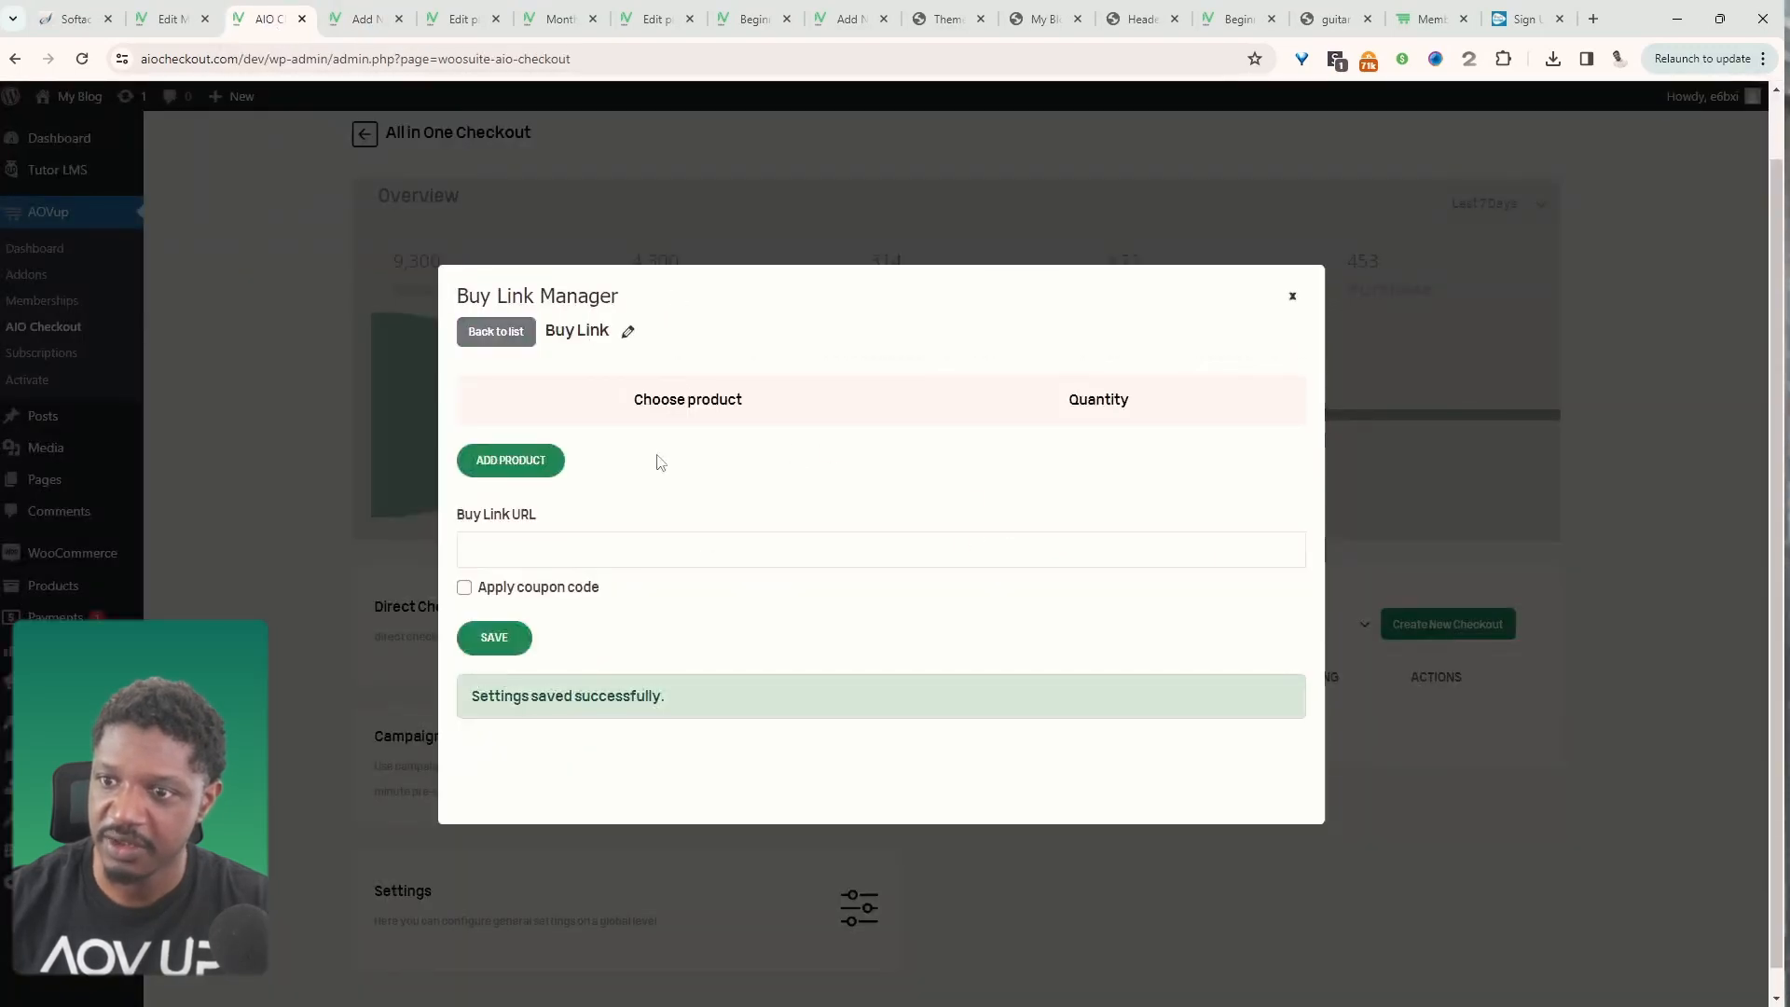
click(548, 460)
click(680, 454)
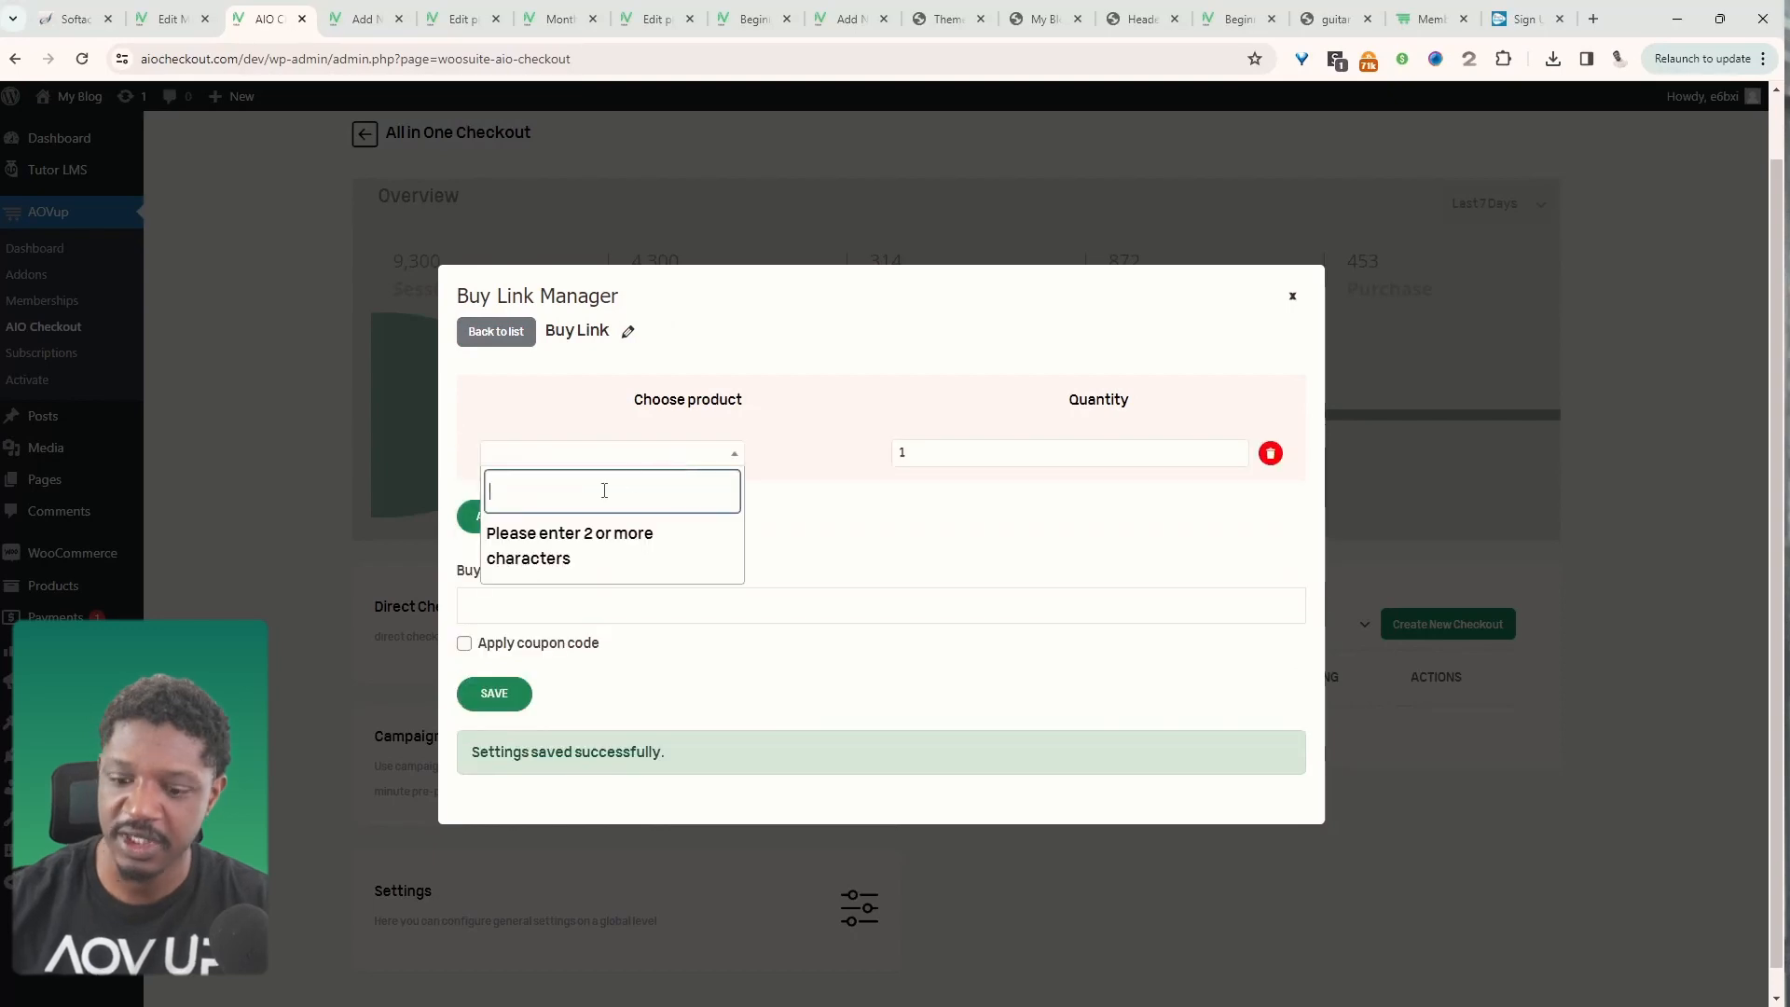
text(life)
click(672, 533)
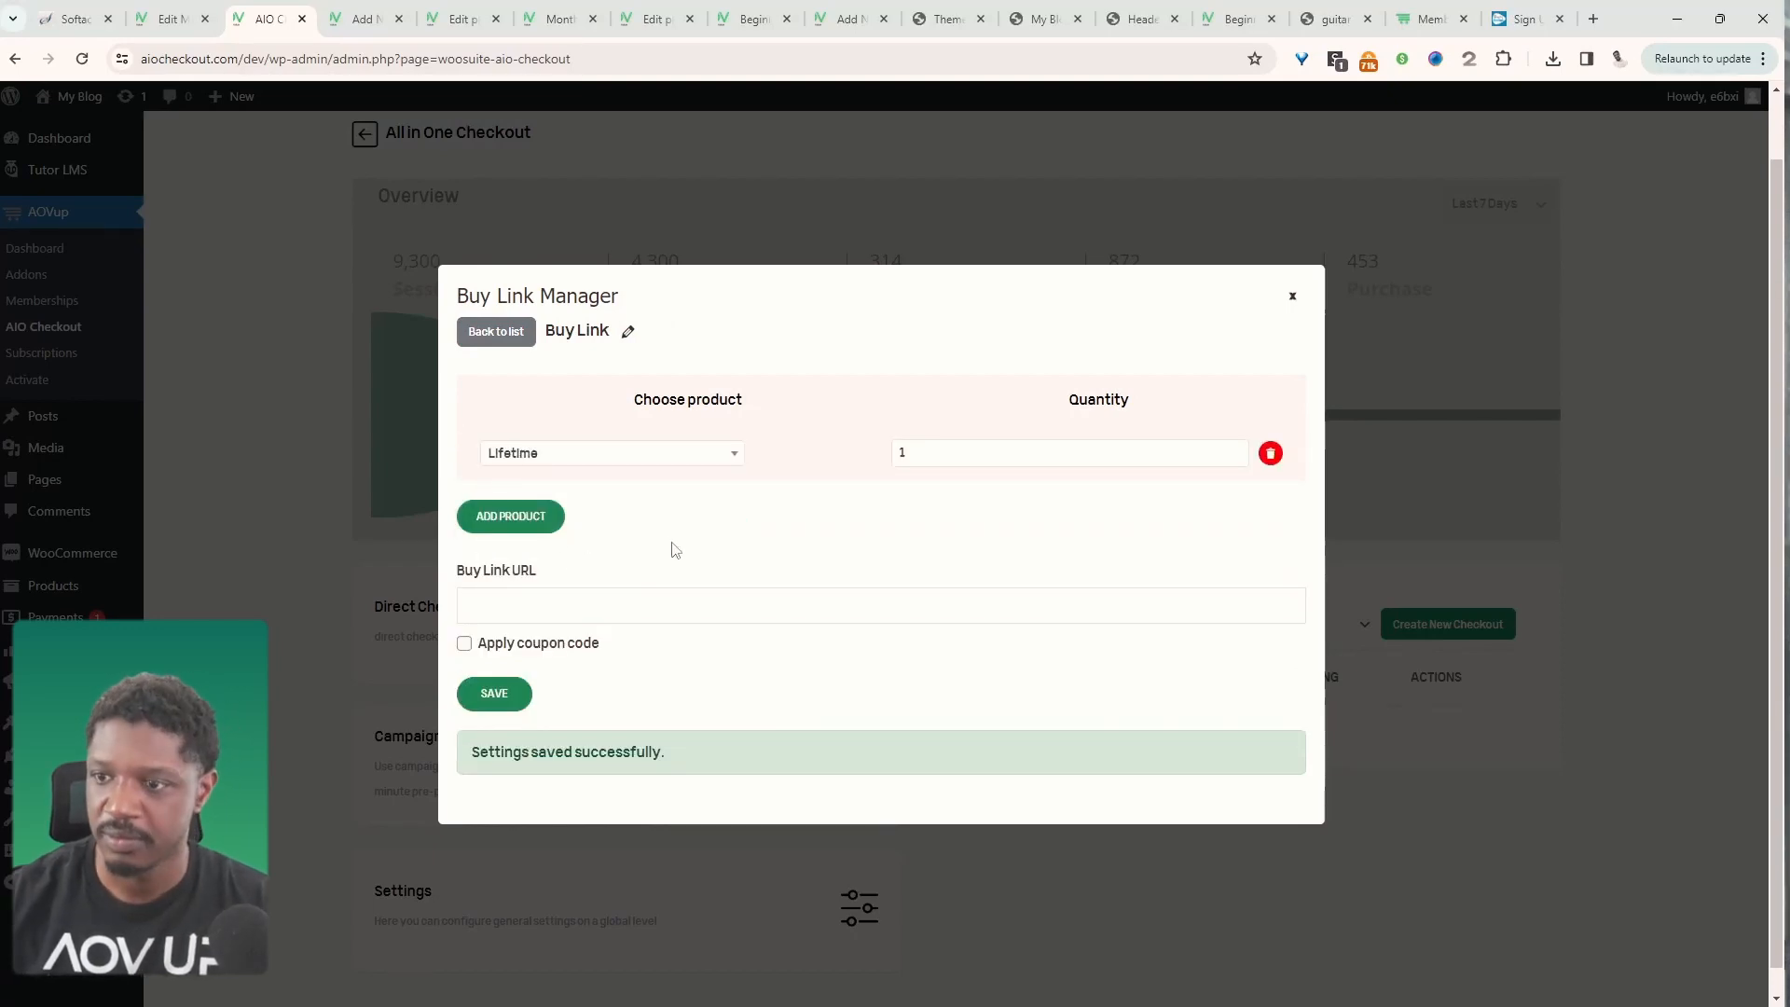
- Copy the Lifetime buy link URL and link the Lifetime column's Subscribe button on the Plans page to it
drag(981, 608, 457, 615)
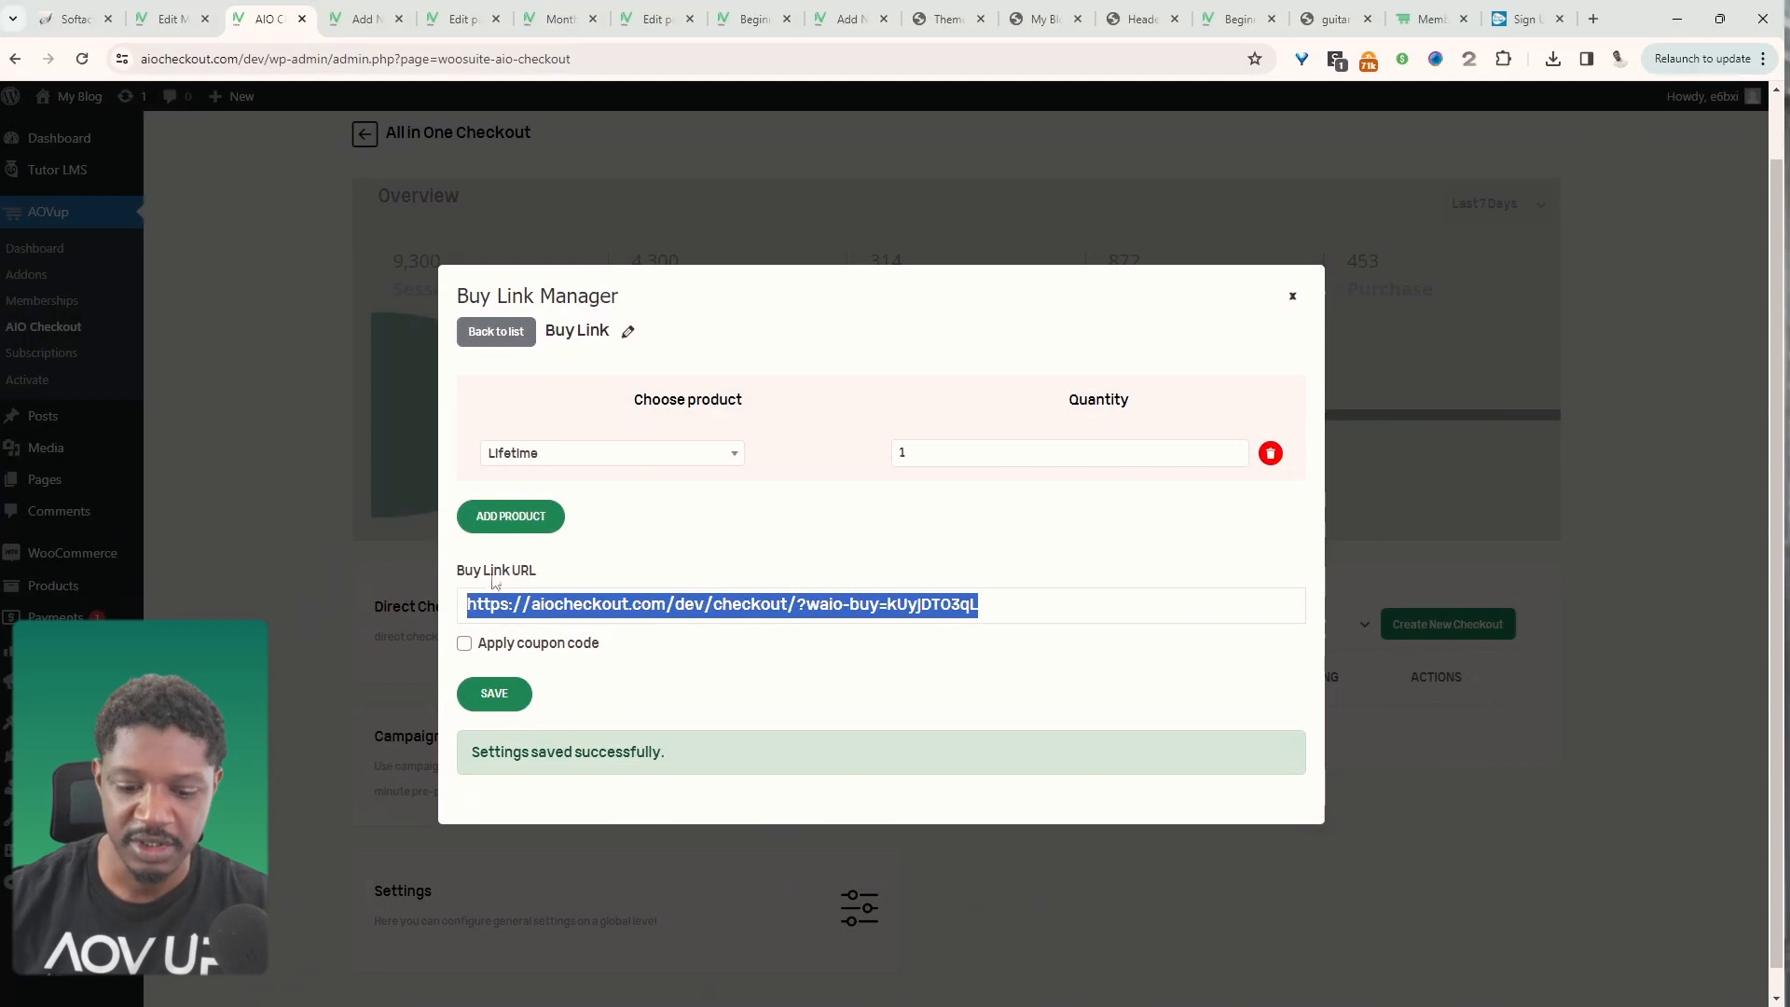
key(ctrl+Tab)
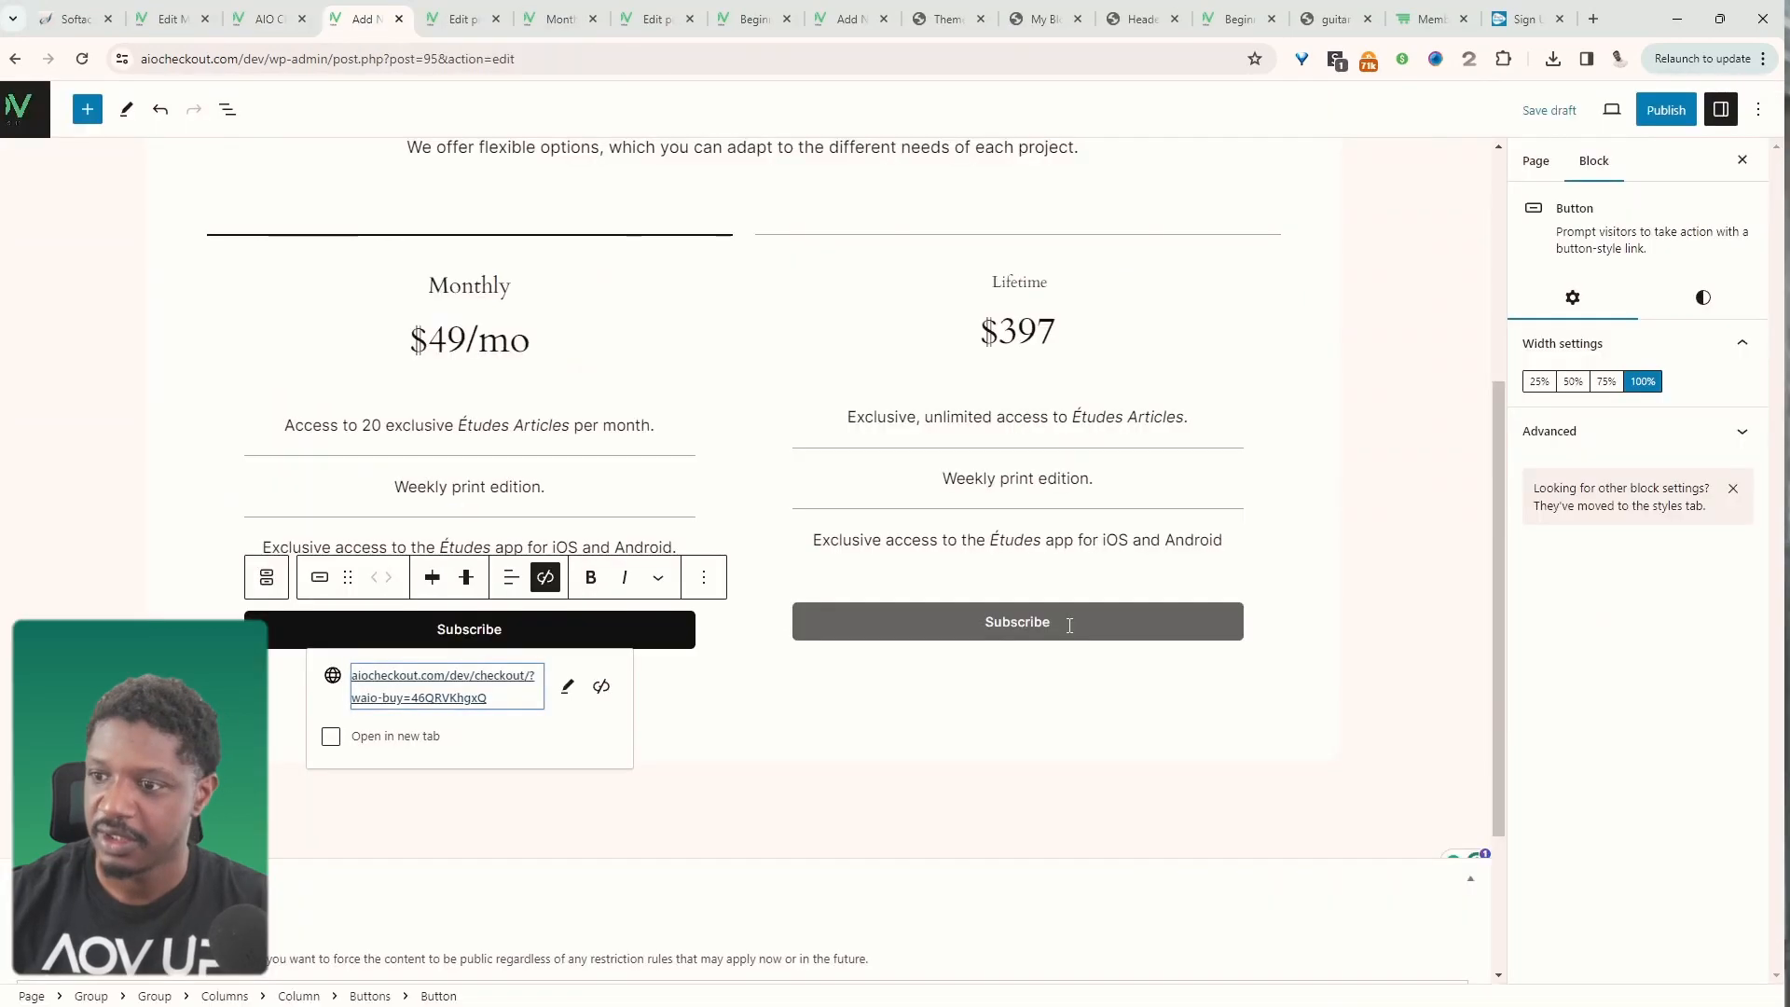
click(1069, 625)
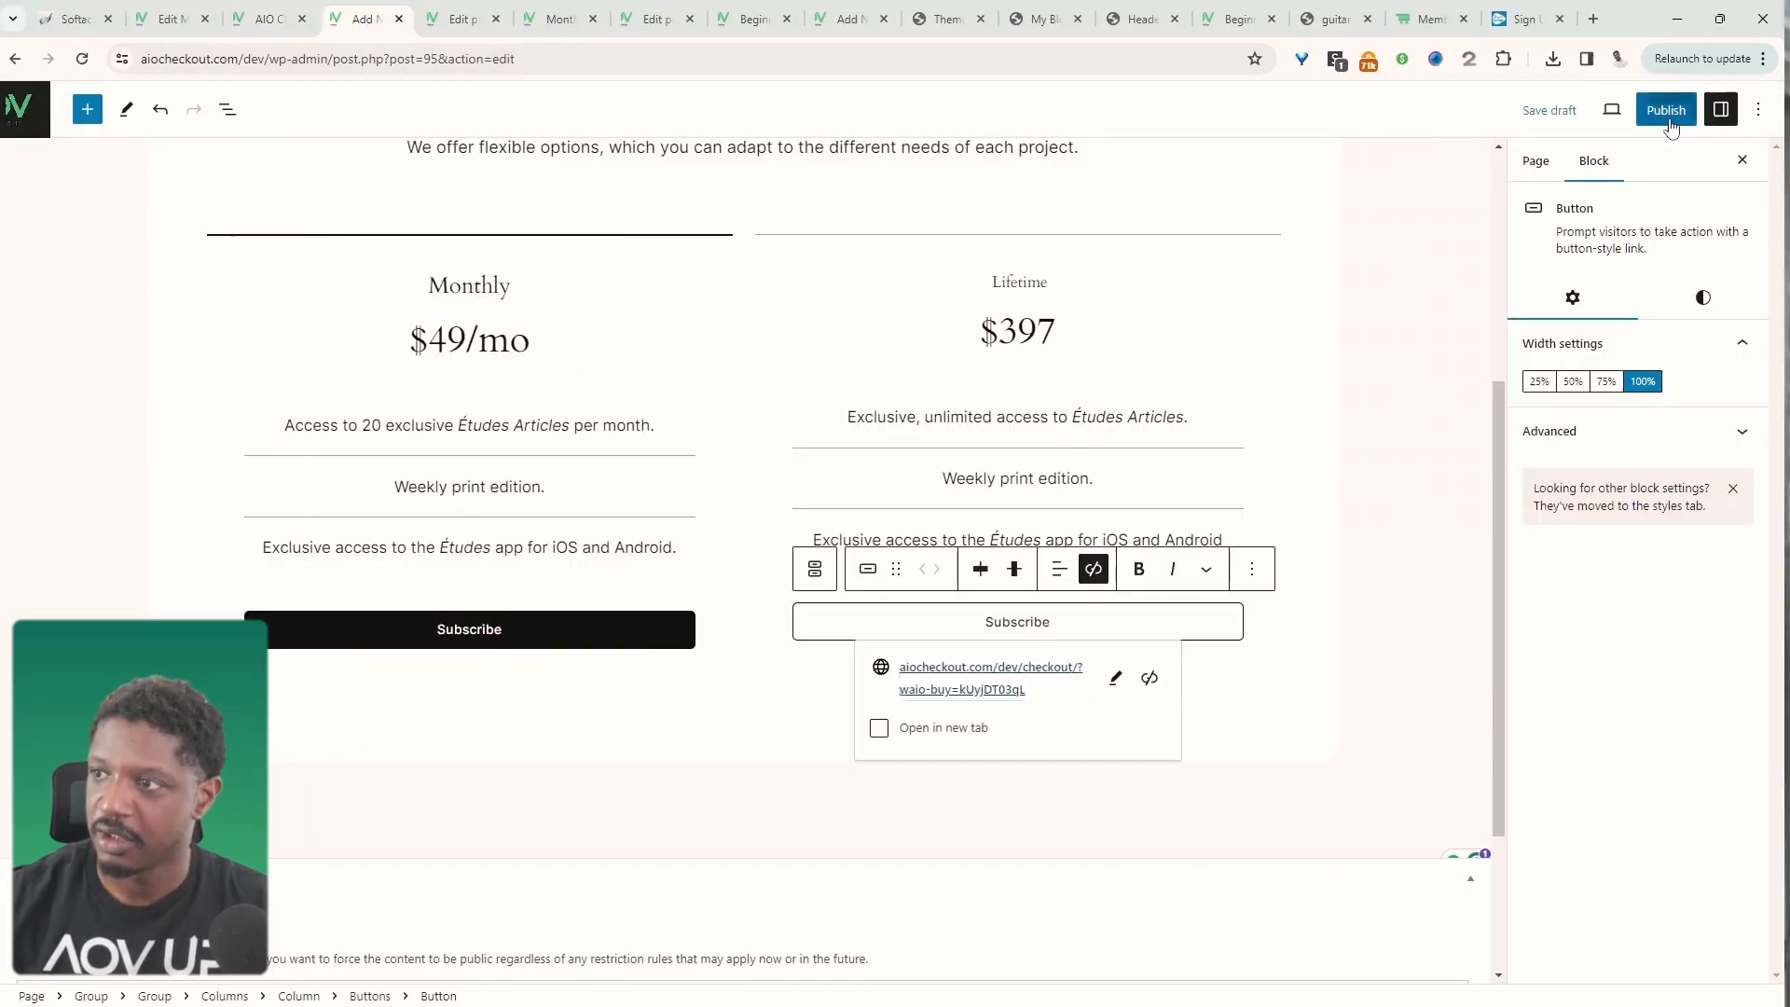
- Publish the Plans page and view it on the site
click(1668, 116)
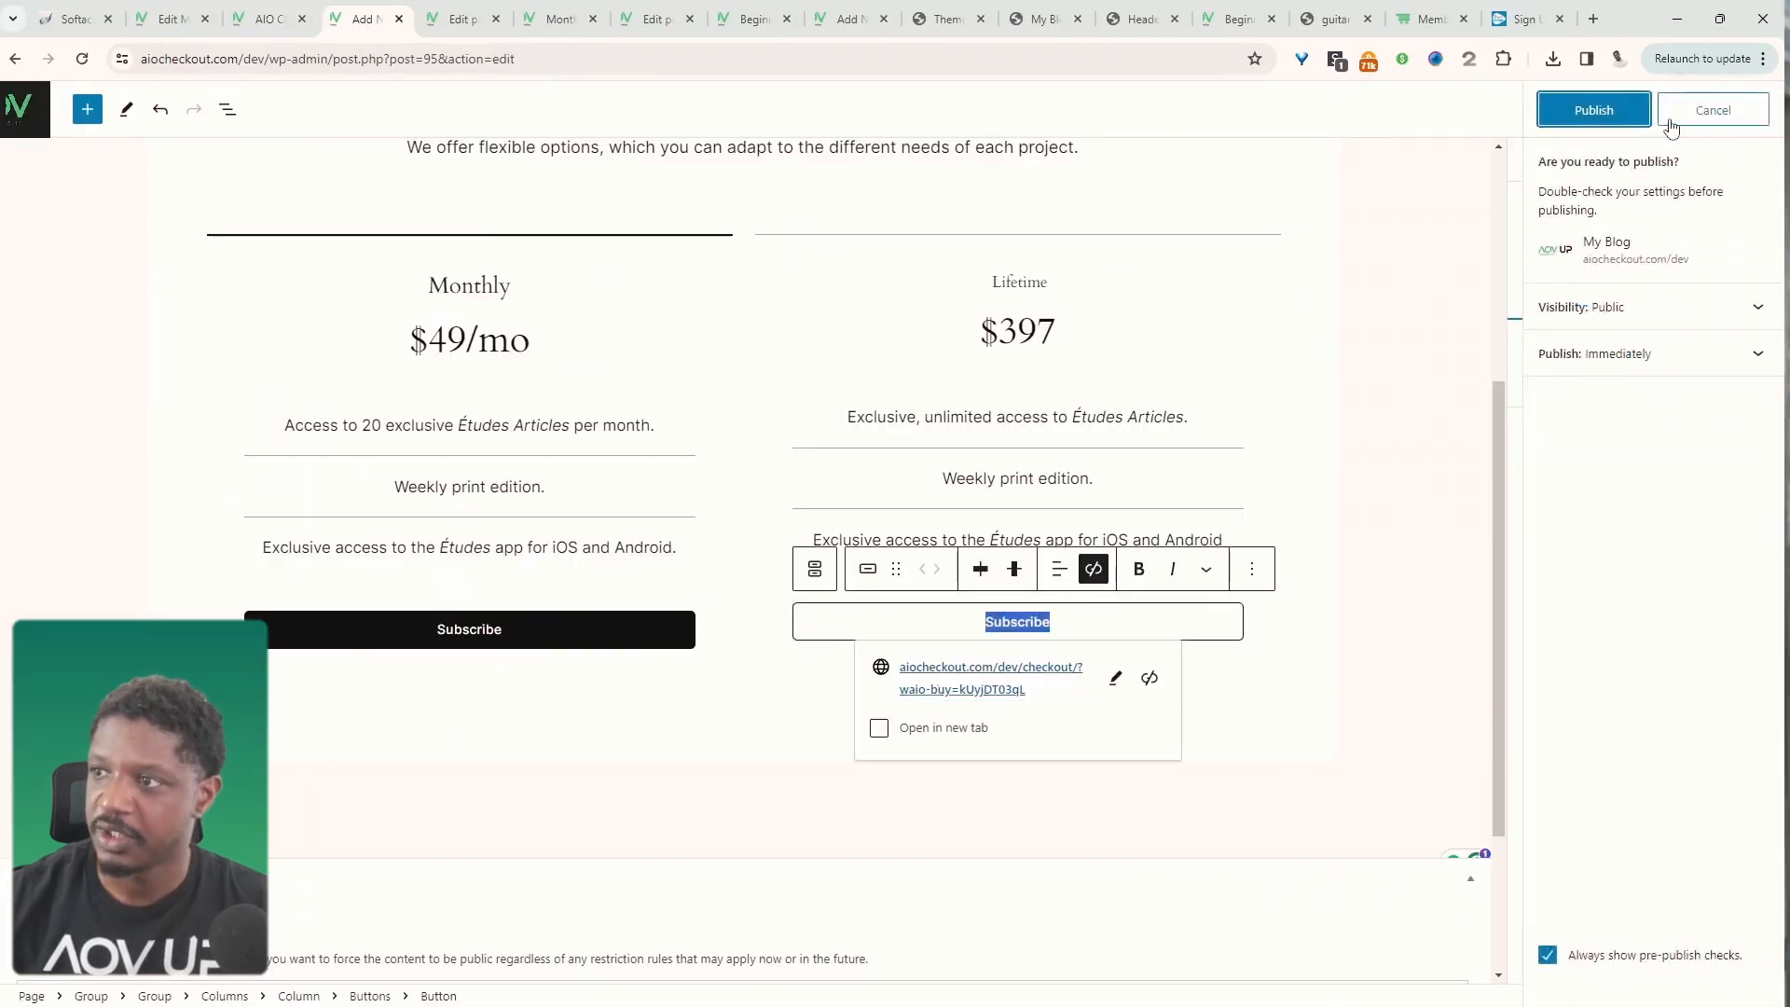
click(1604, 108)
click(1595, 317)
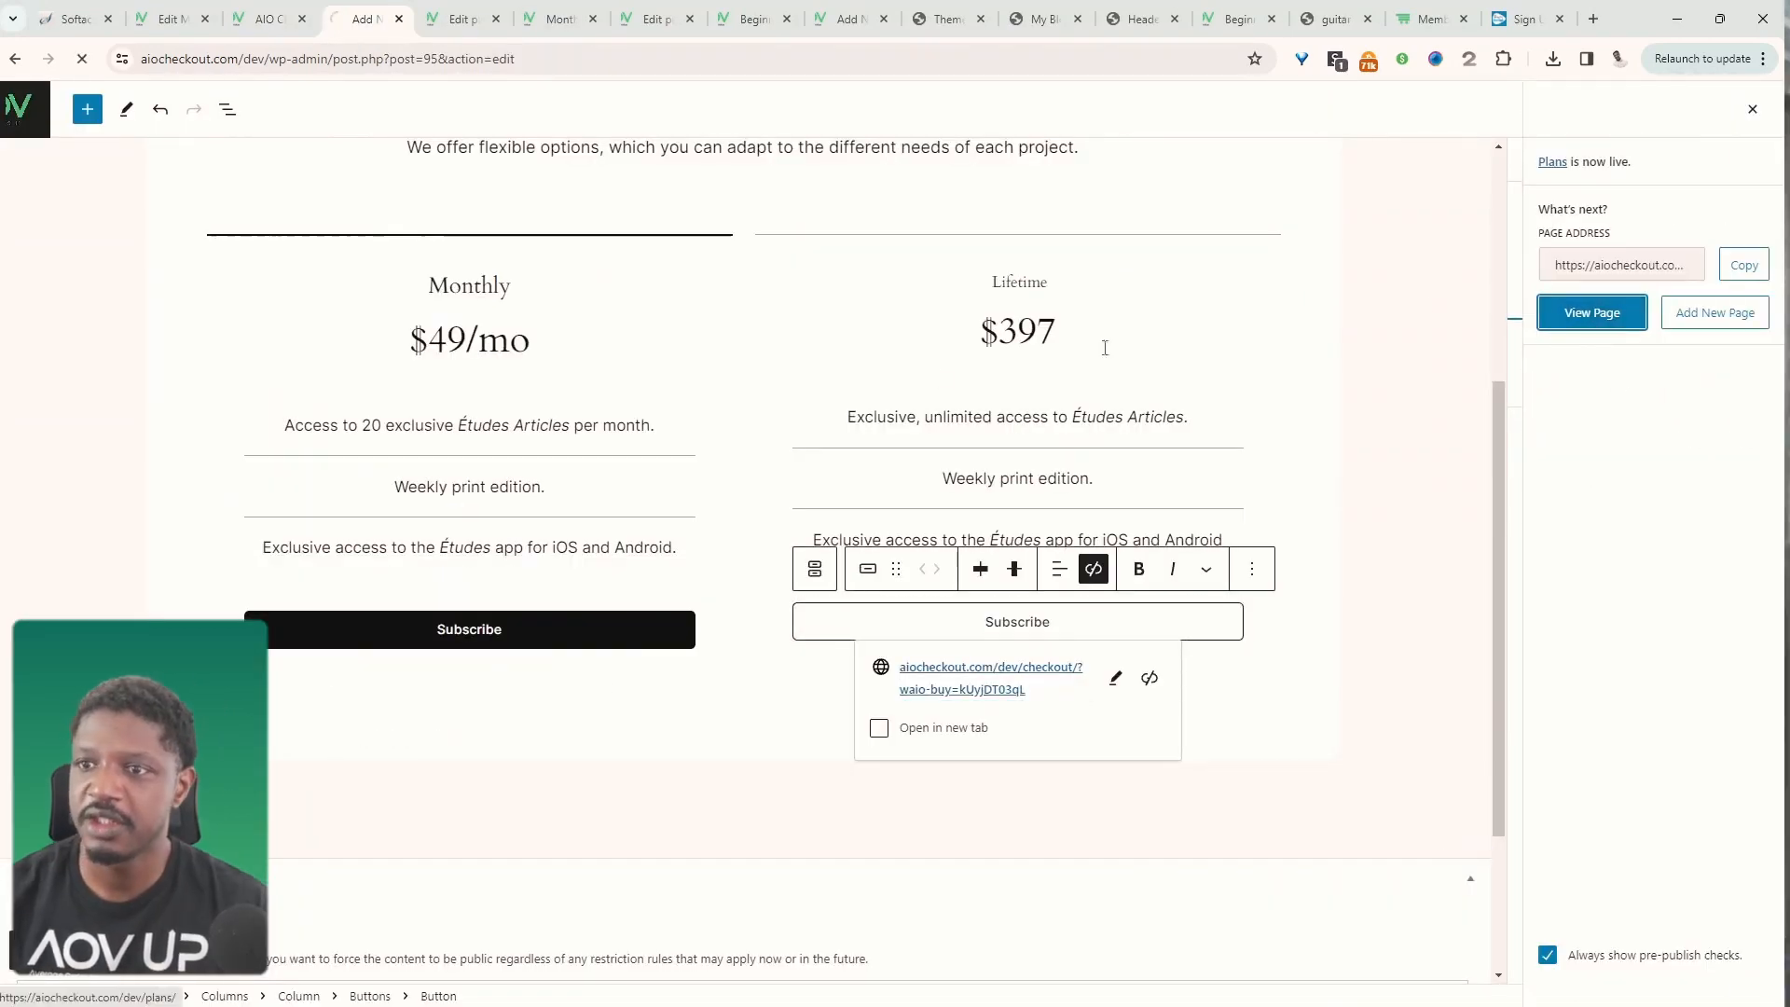
scroll(753, 662, up, 4)
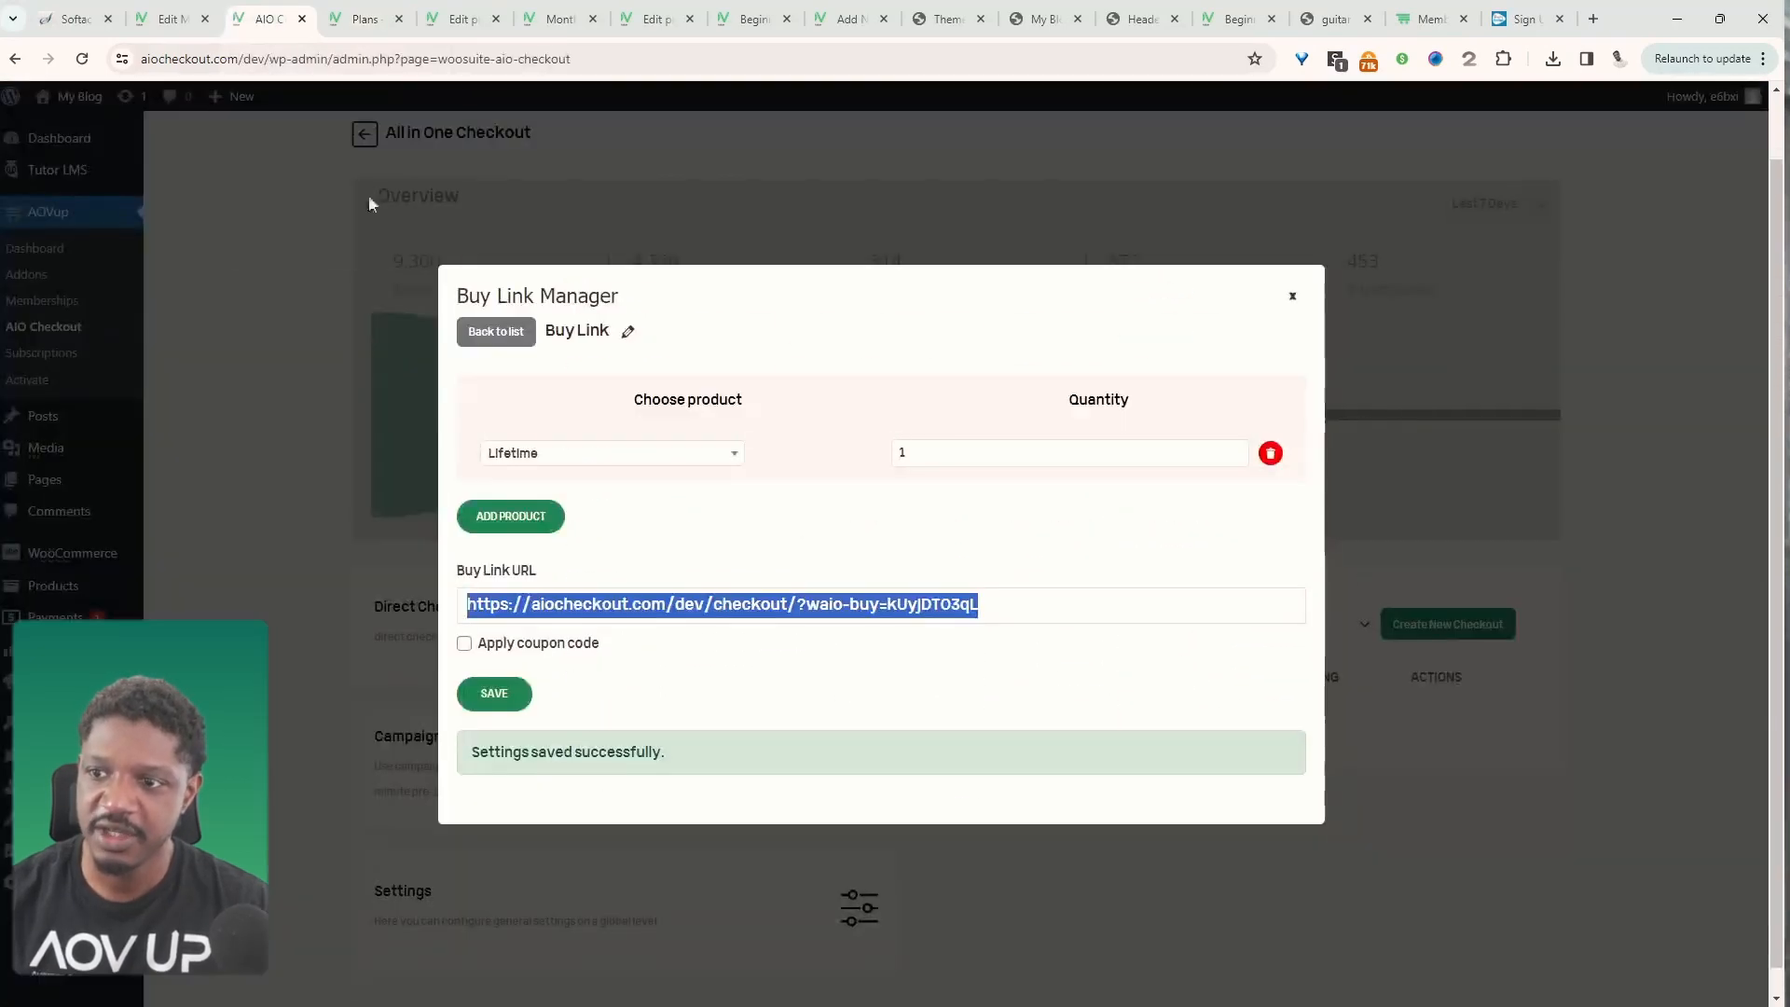
- Leave the Buy Link Manager, start a new AIO Checkout flow, and look at the Multiple Columns Modern template's design customizer
click(271, 19)
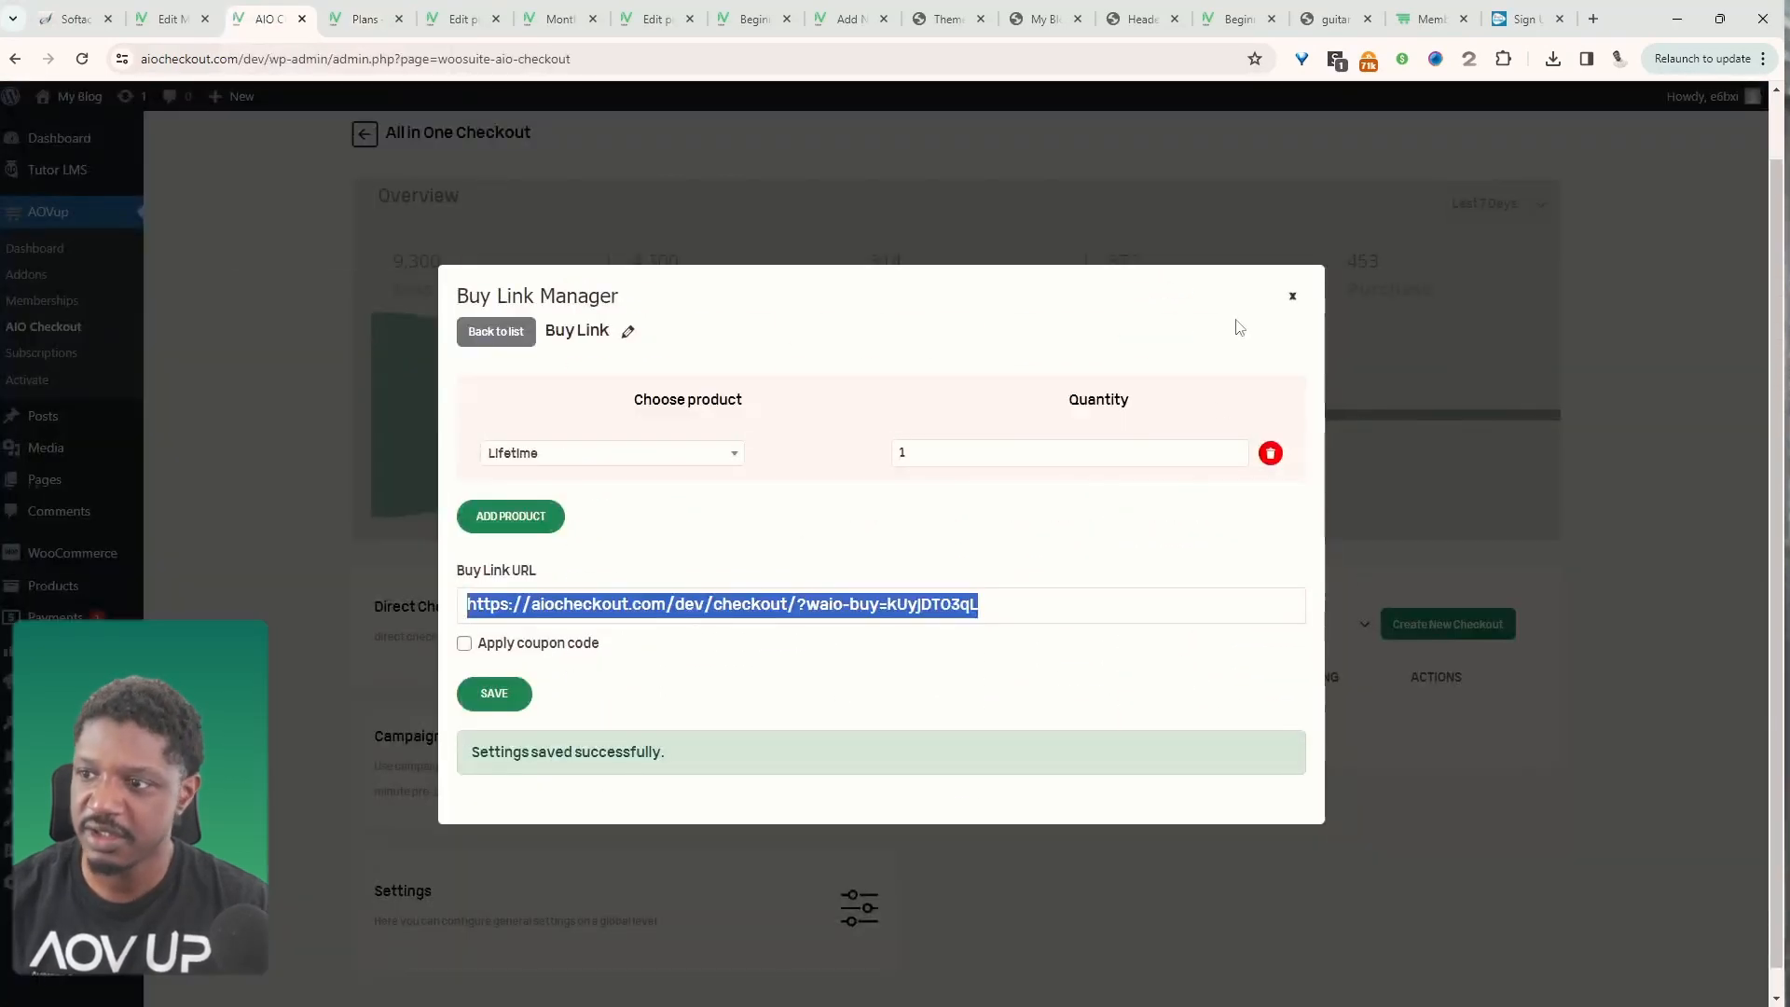
click(1293, 296)
click(1422, 696)
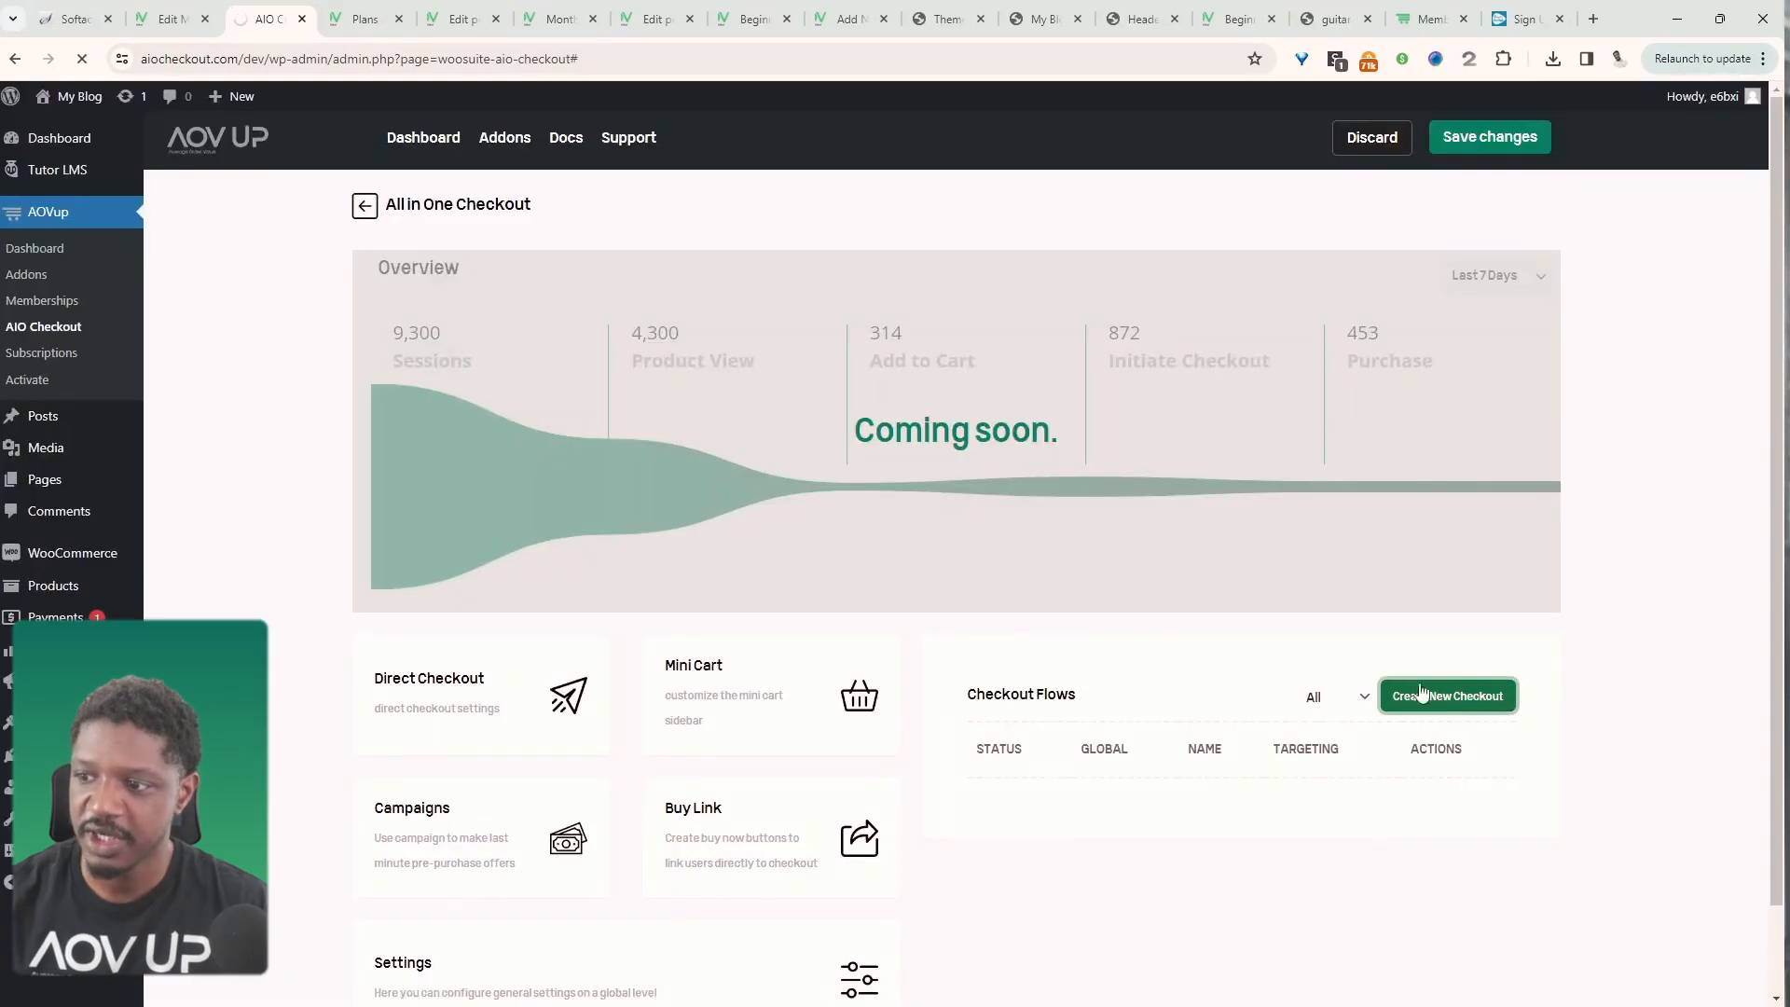
scroll(774, 604, down, 2)
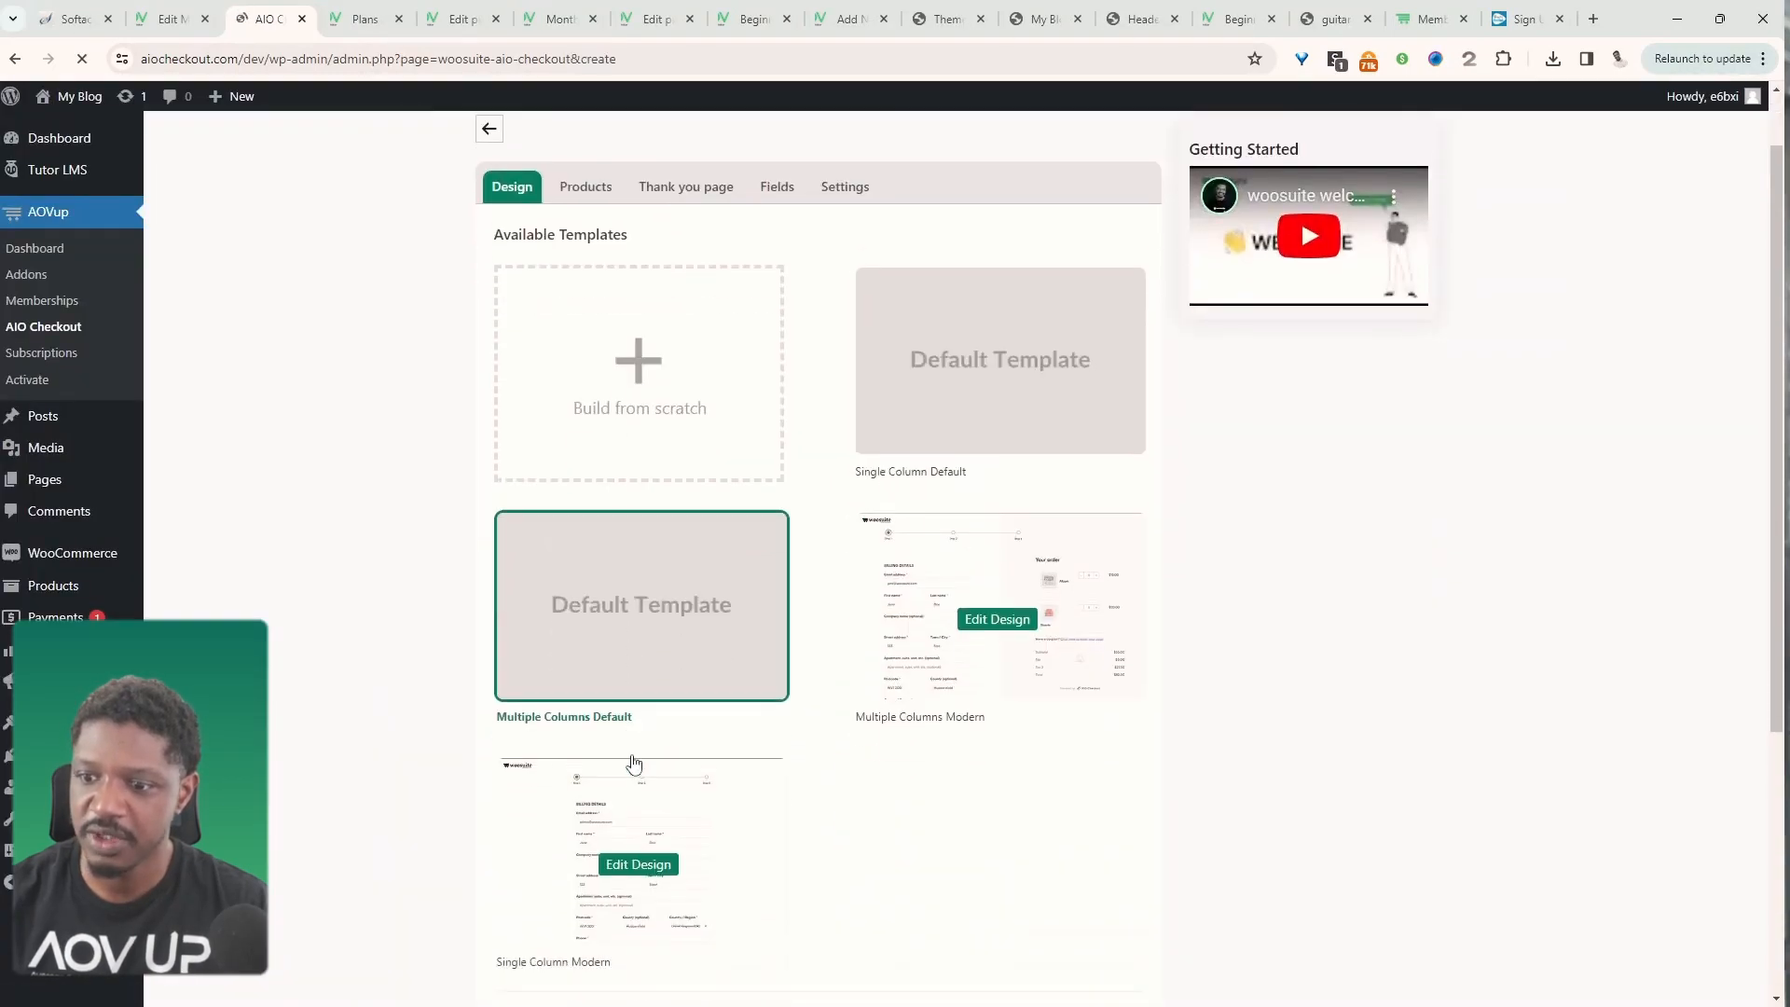
click(909, 446)
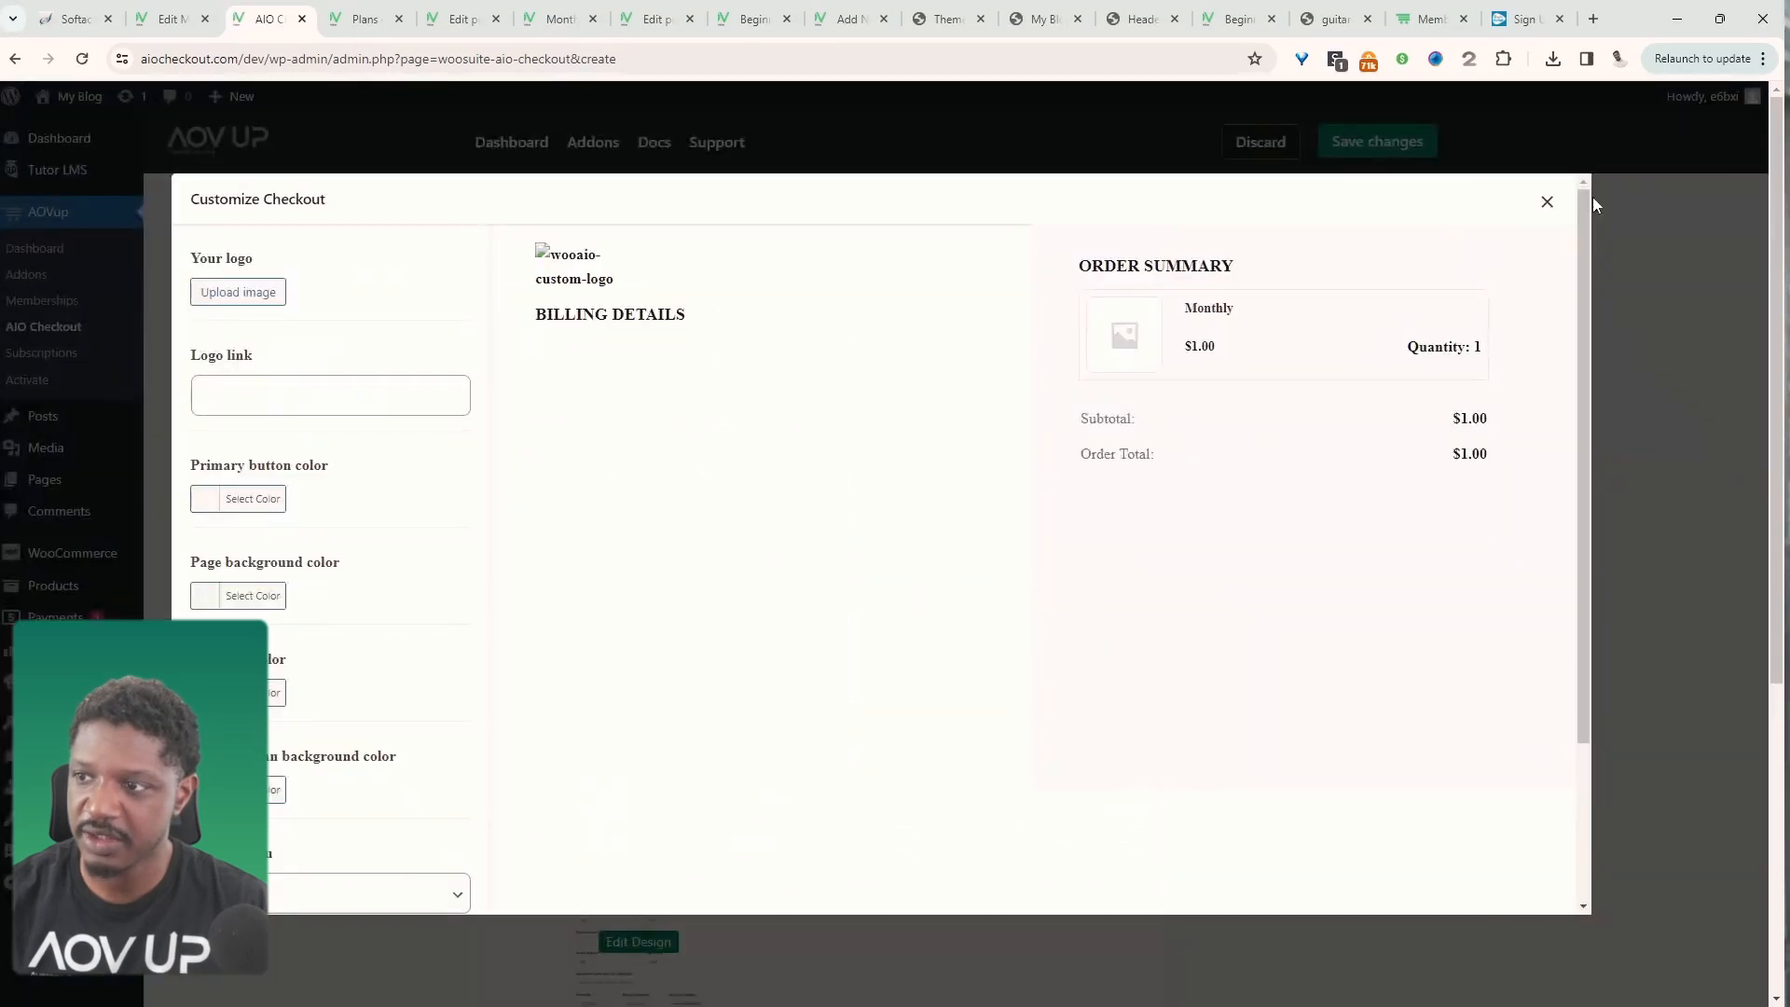
click(1547, 202)
- Hide the Phone field in the Billing Details section of the checkout fields
click(778, 264)
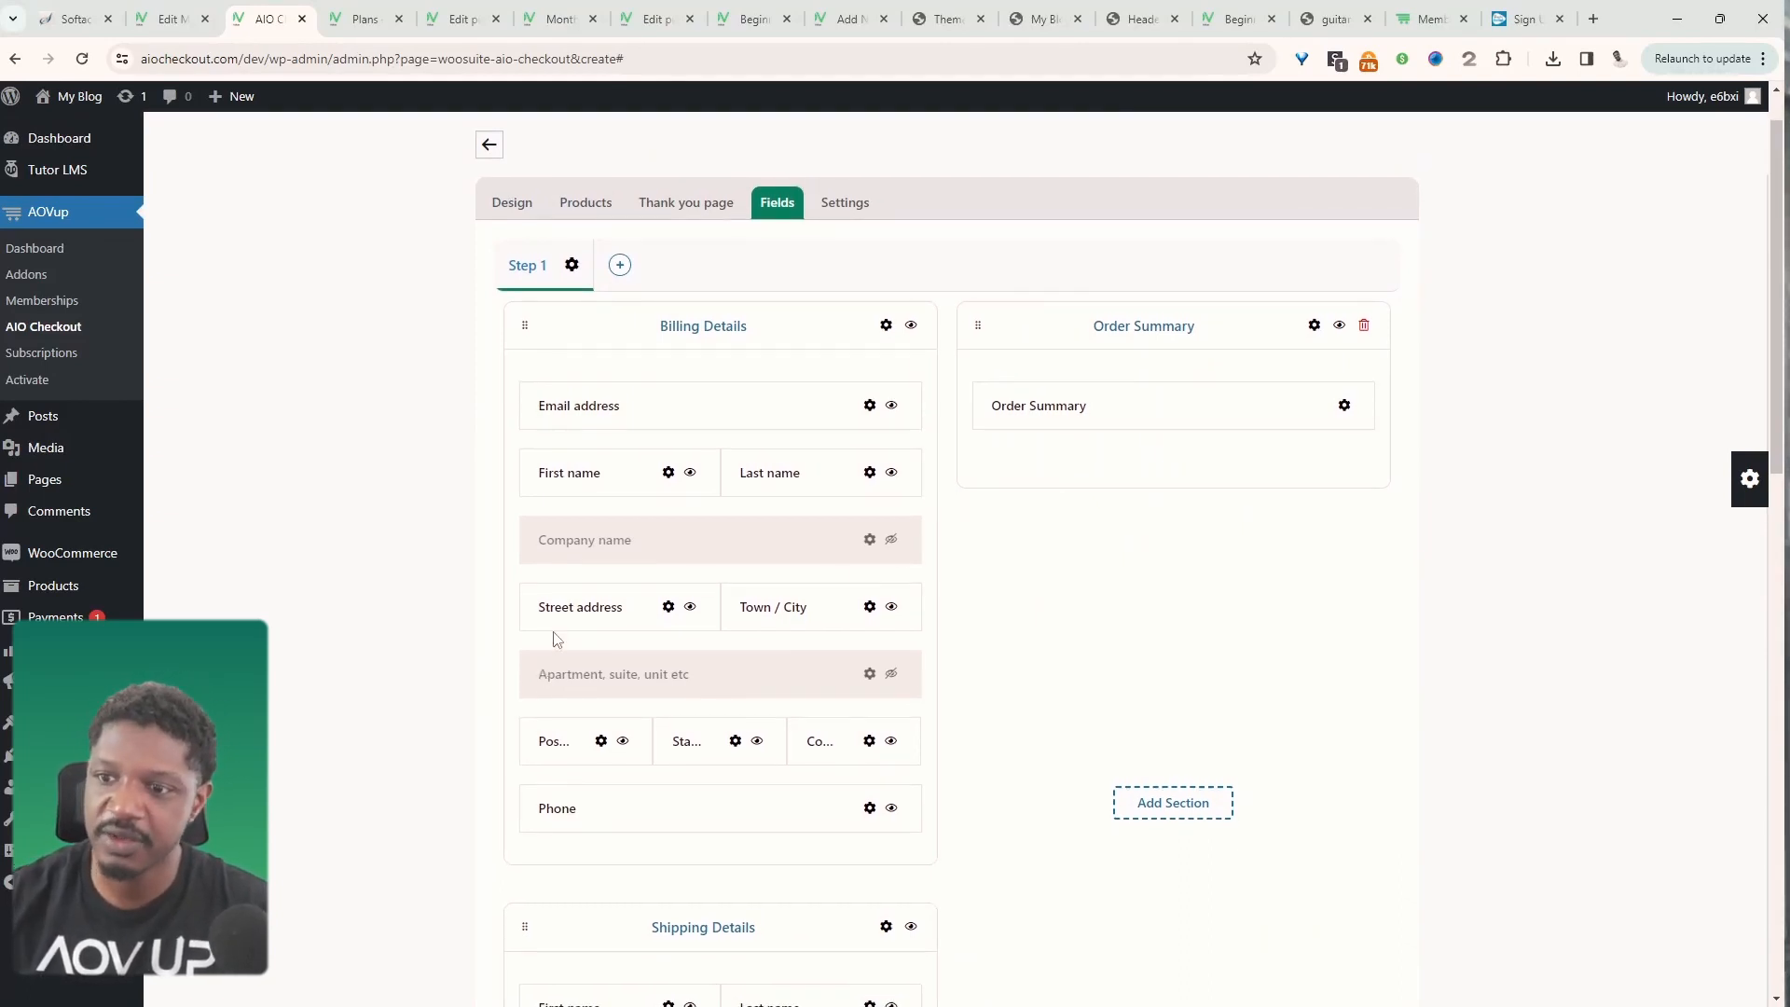
click(891, 809)
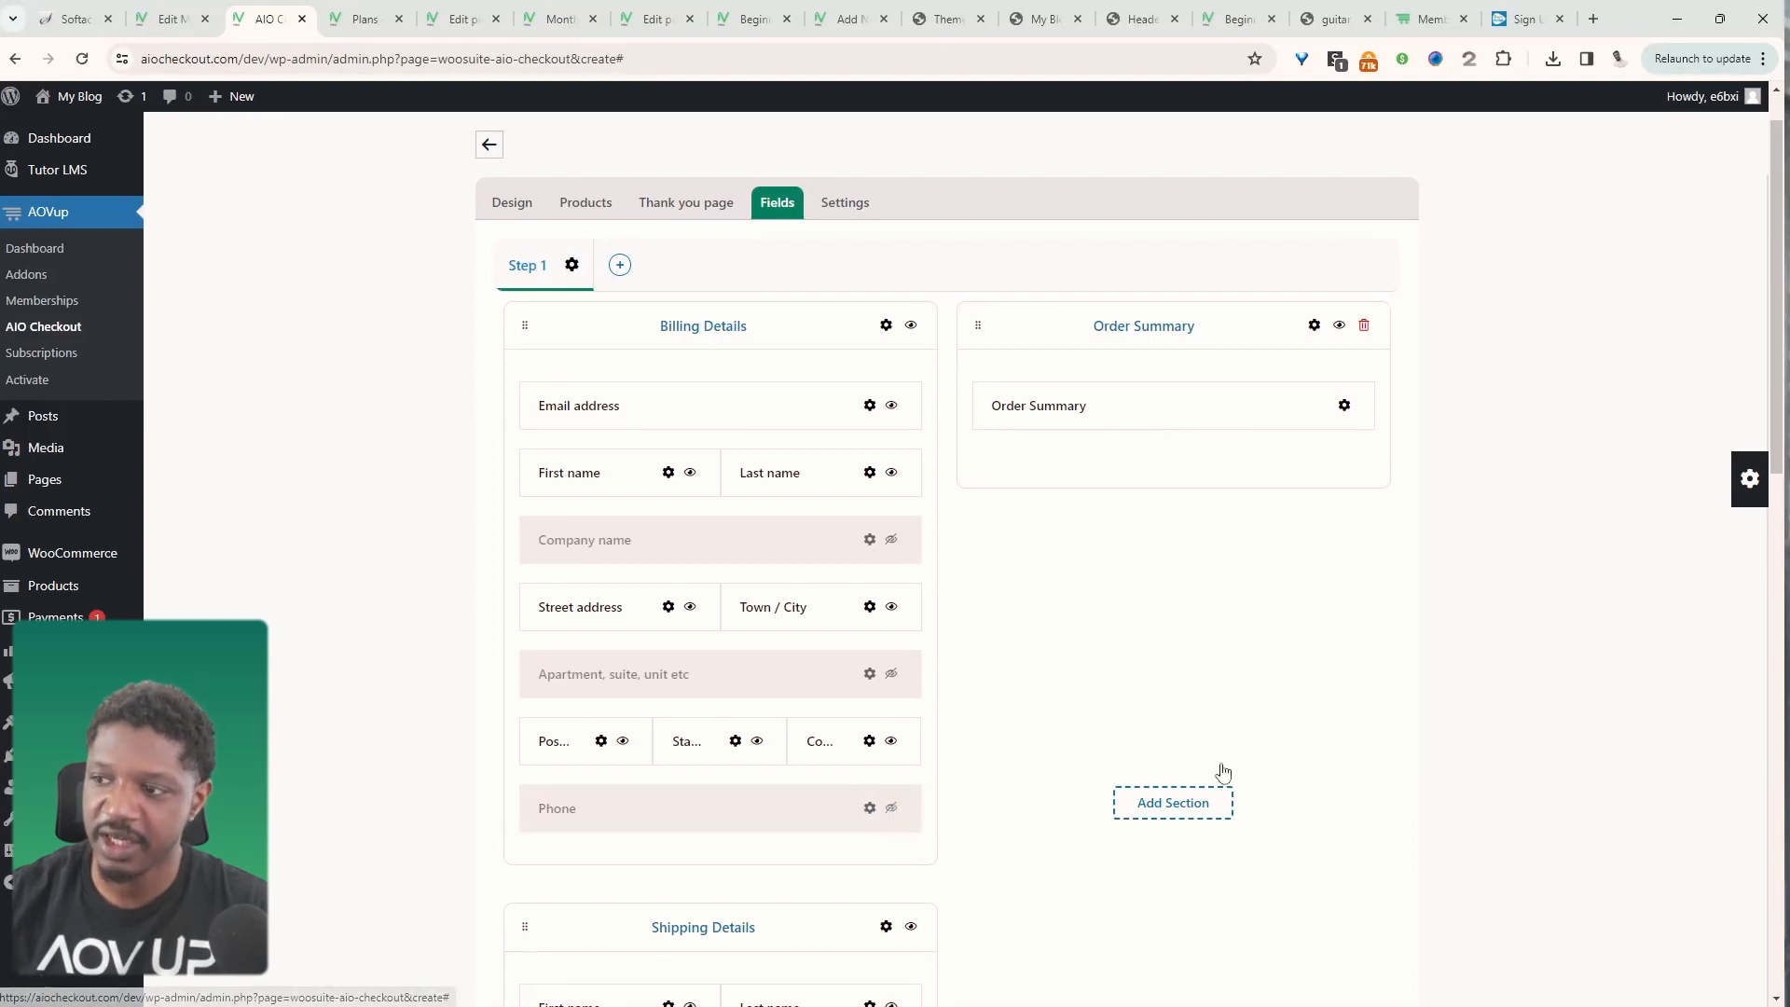
click(1753, 489)
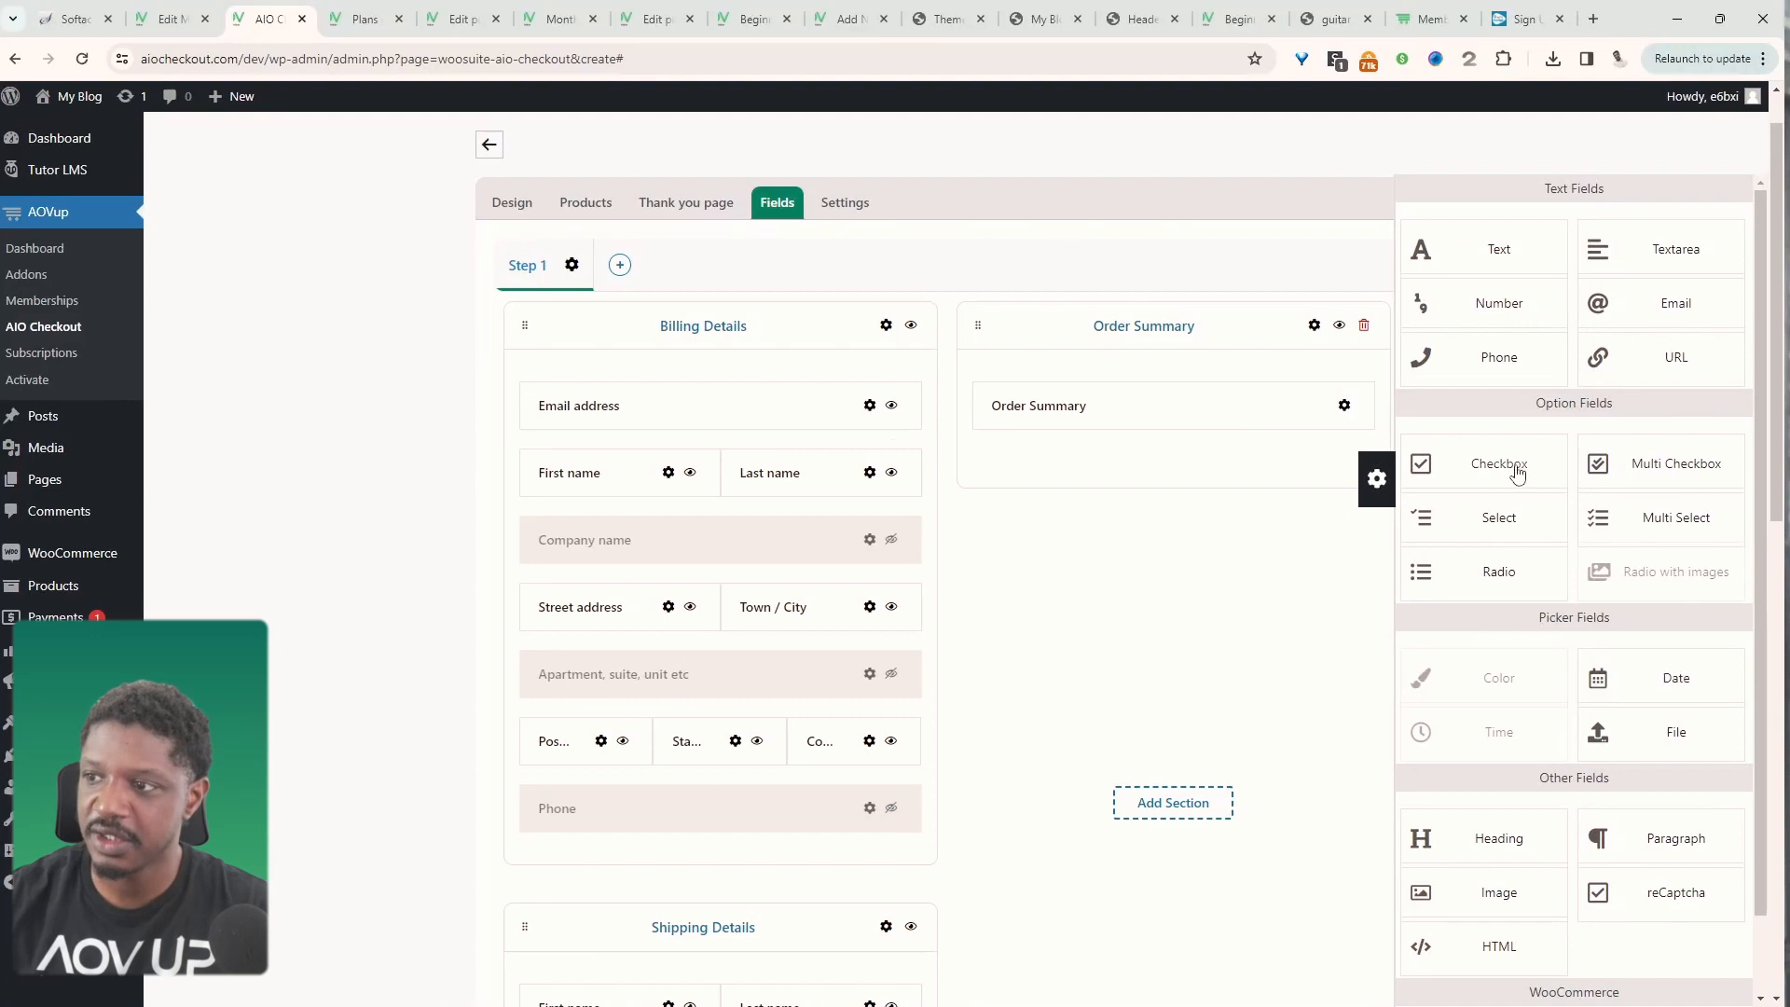
drag(1518, 474, 789, 471)
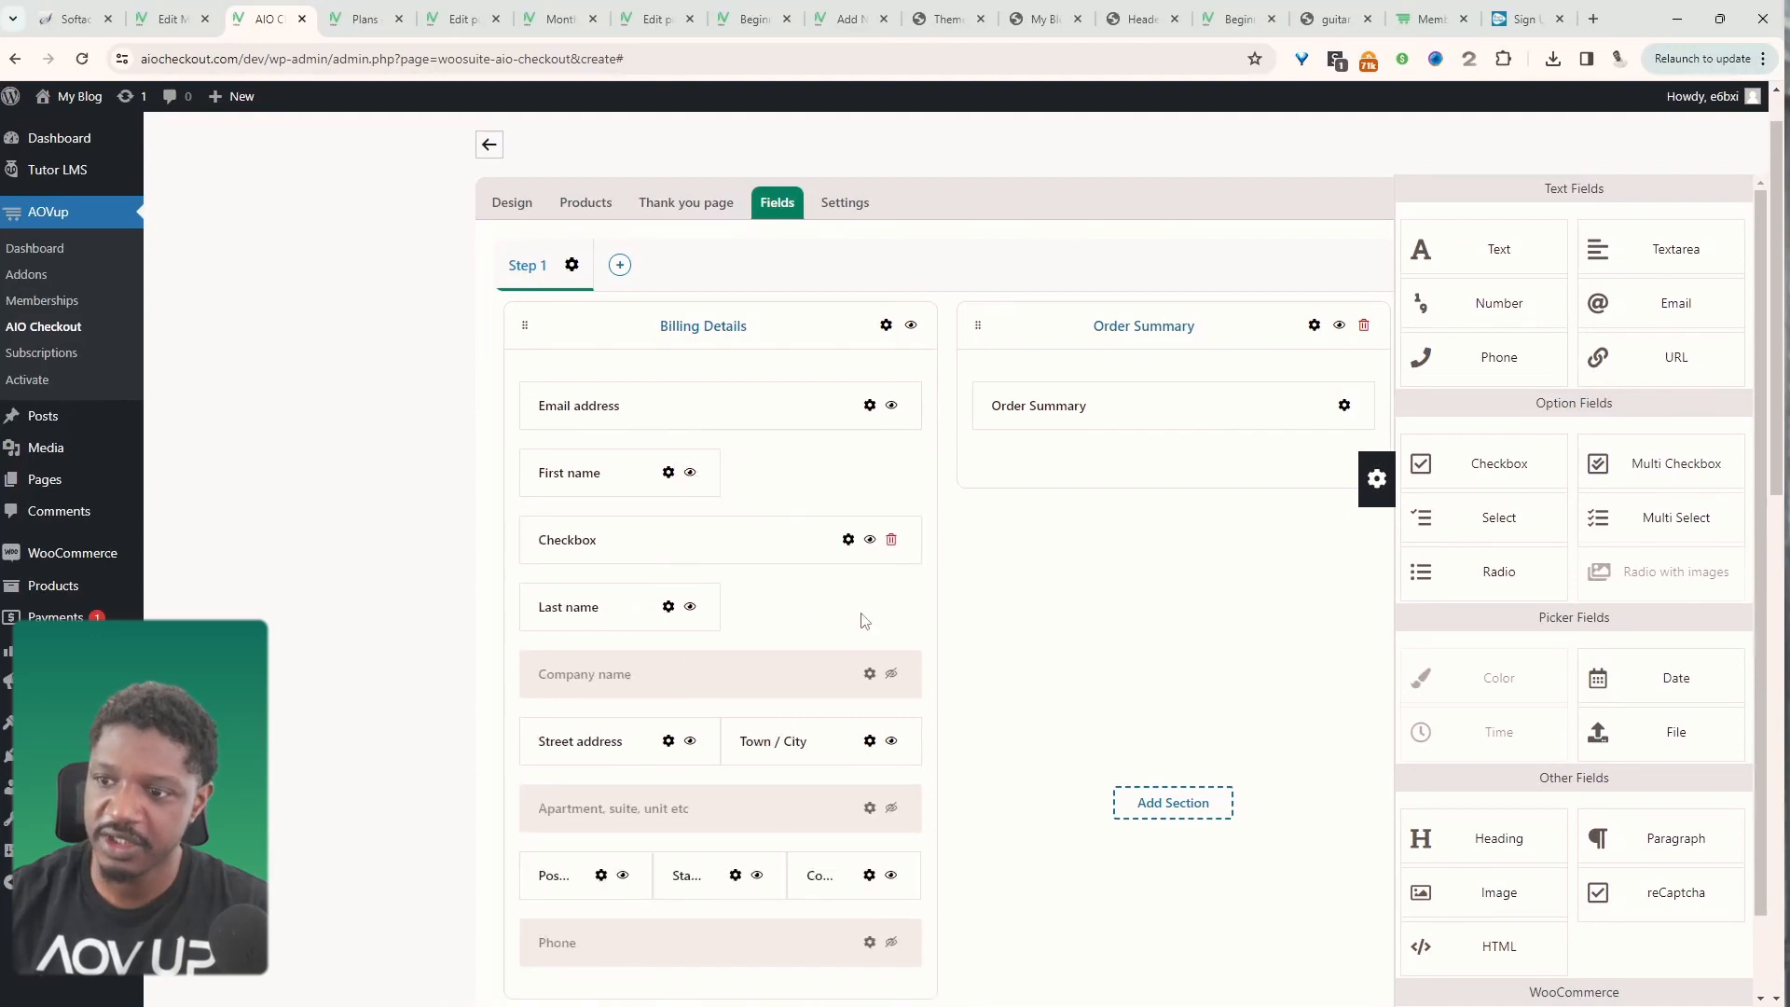
click(891, 541)
- Disable the Shipping Details and Shipping sections of the checkout form
scroll(911, 569, down, 3)
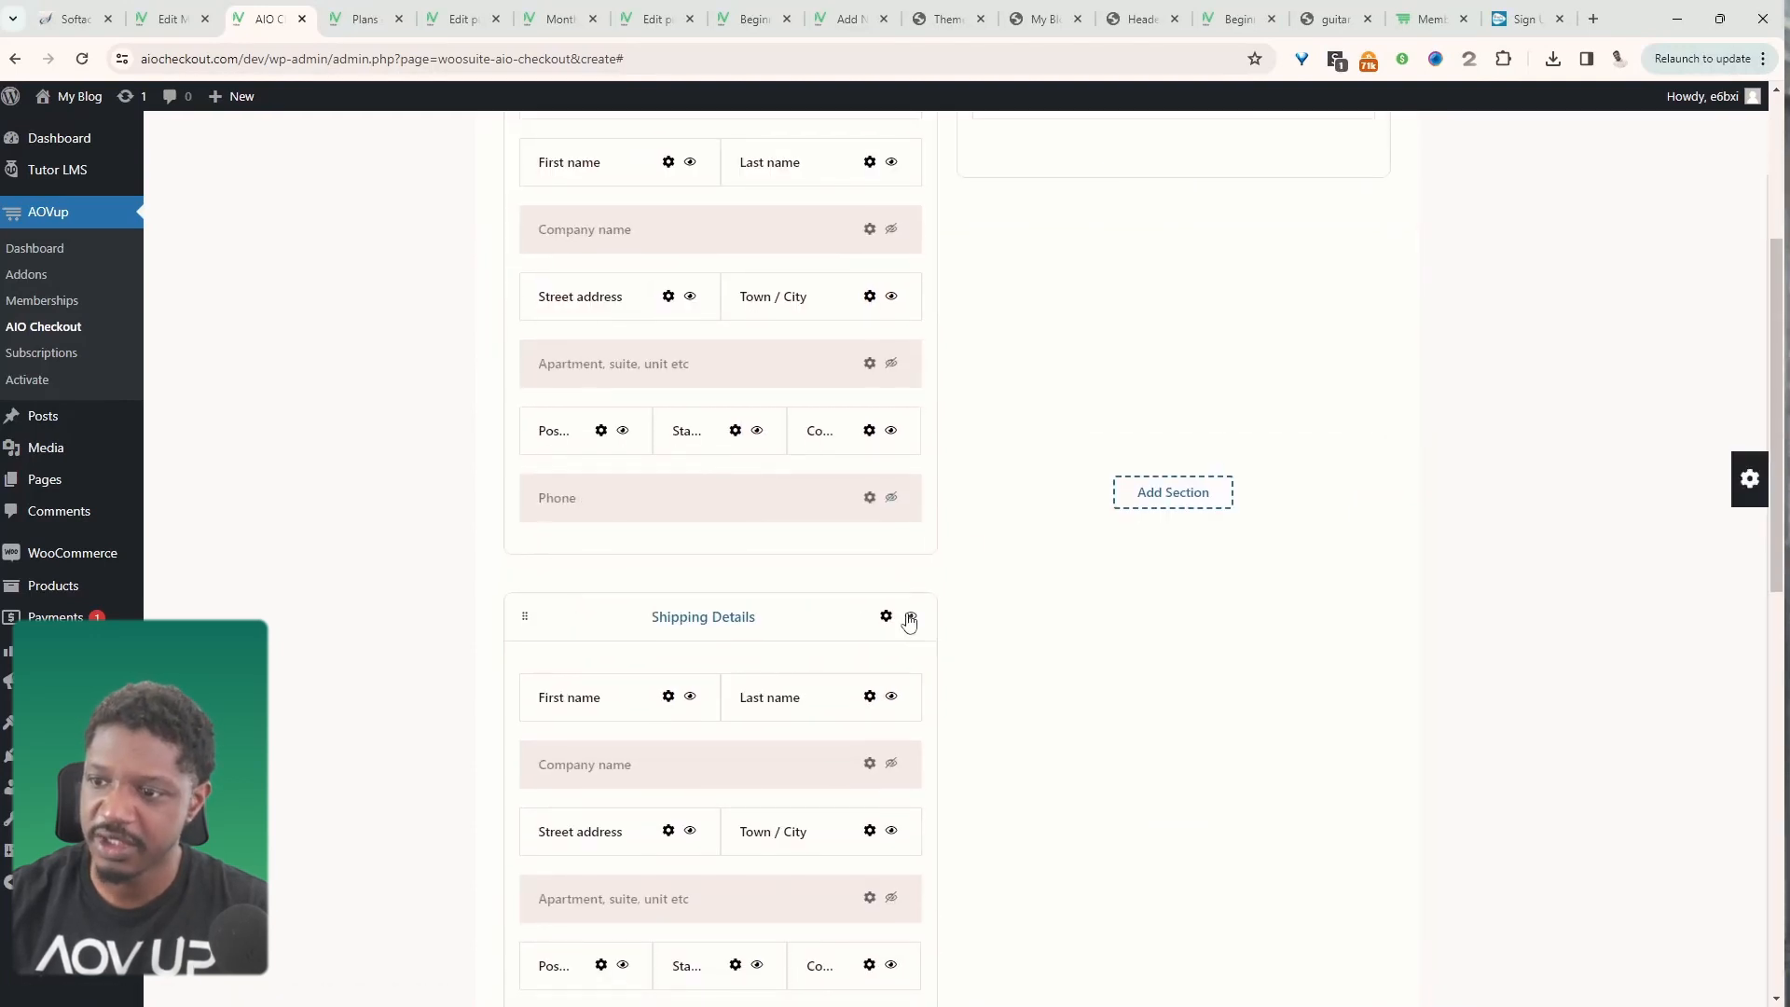
click(909, 623)
scroll(607, 625, down, 8)
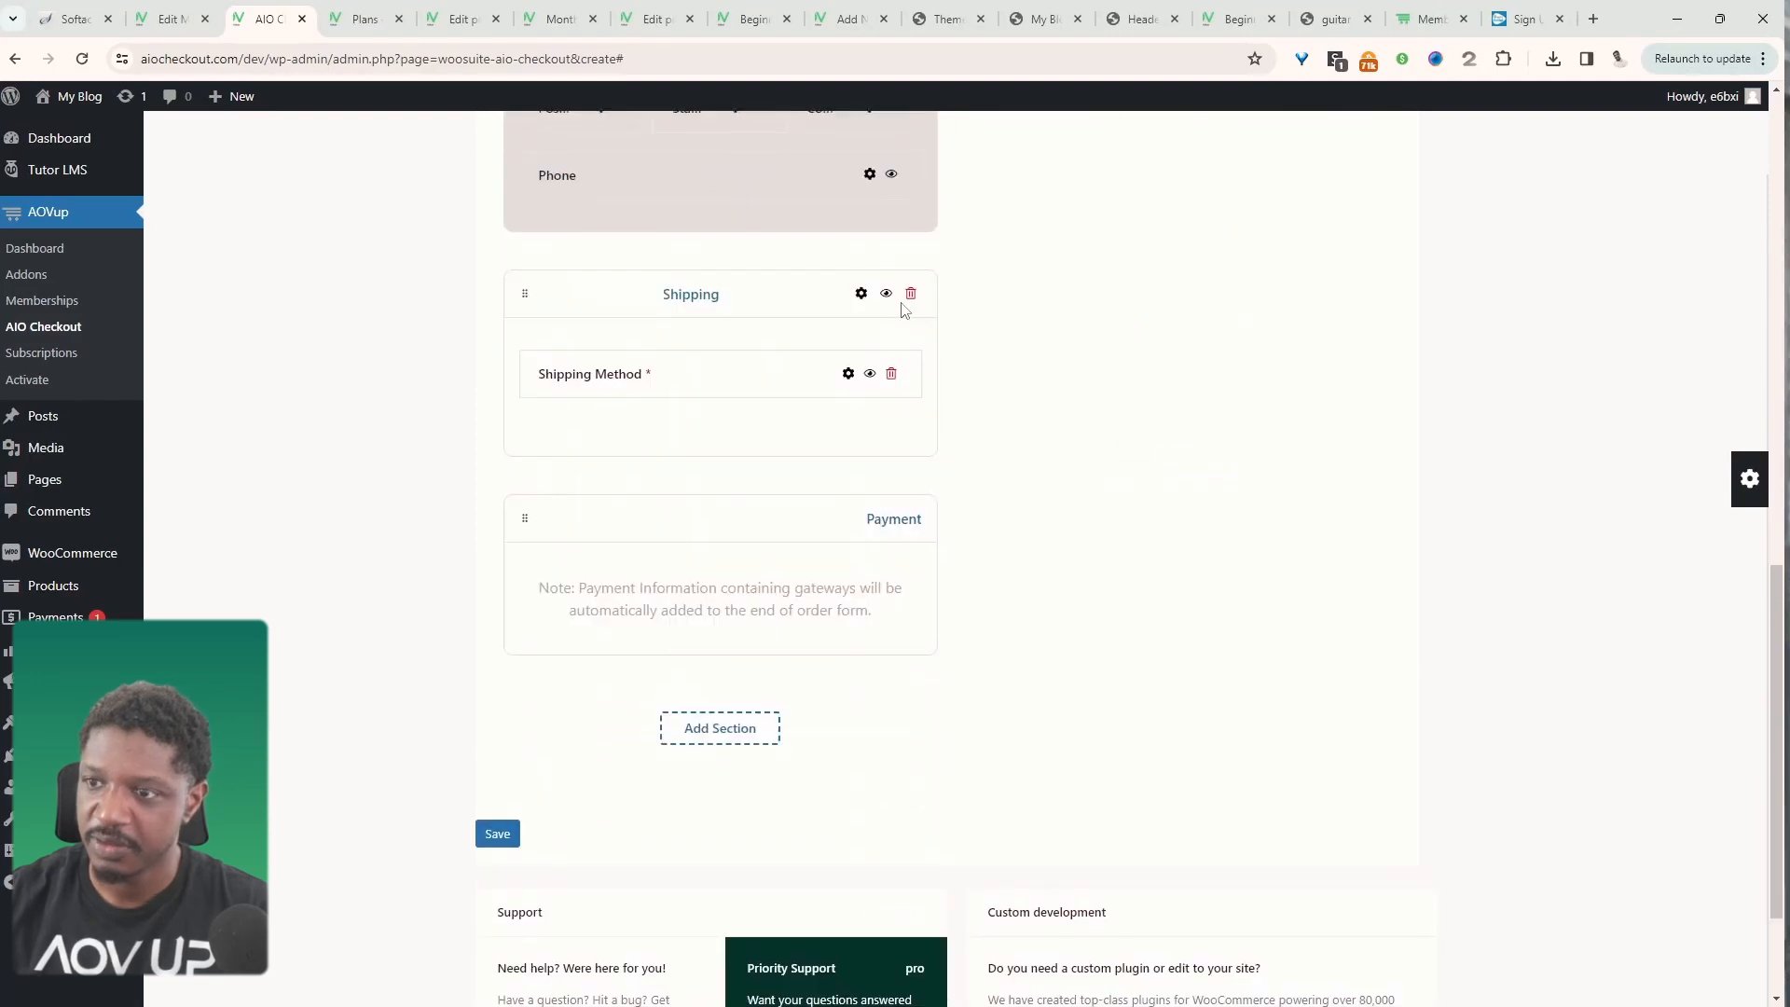
click(886, 294)
scroll(1032, 644, up, 7)
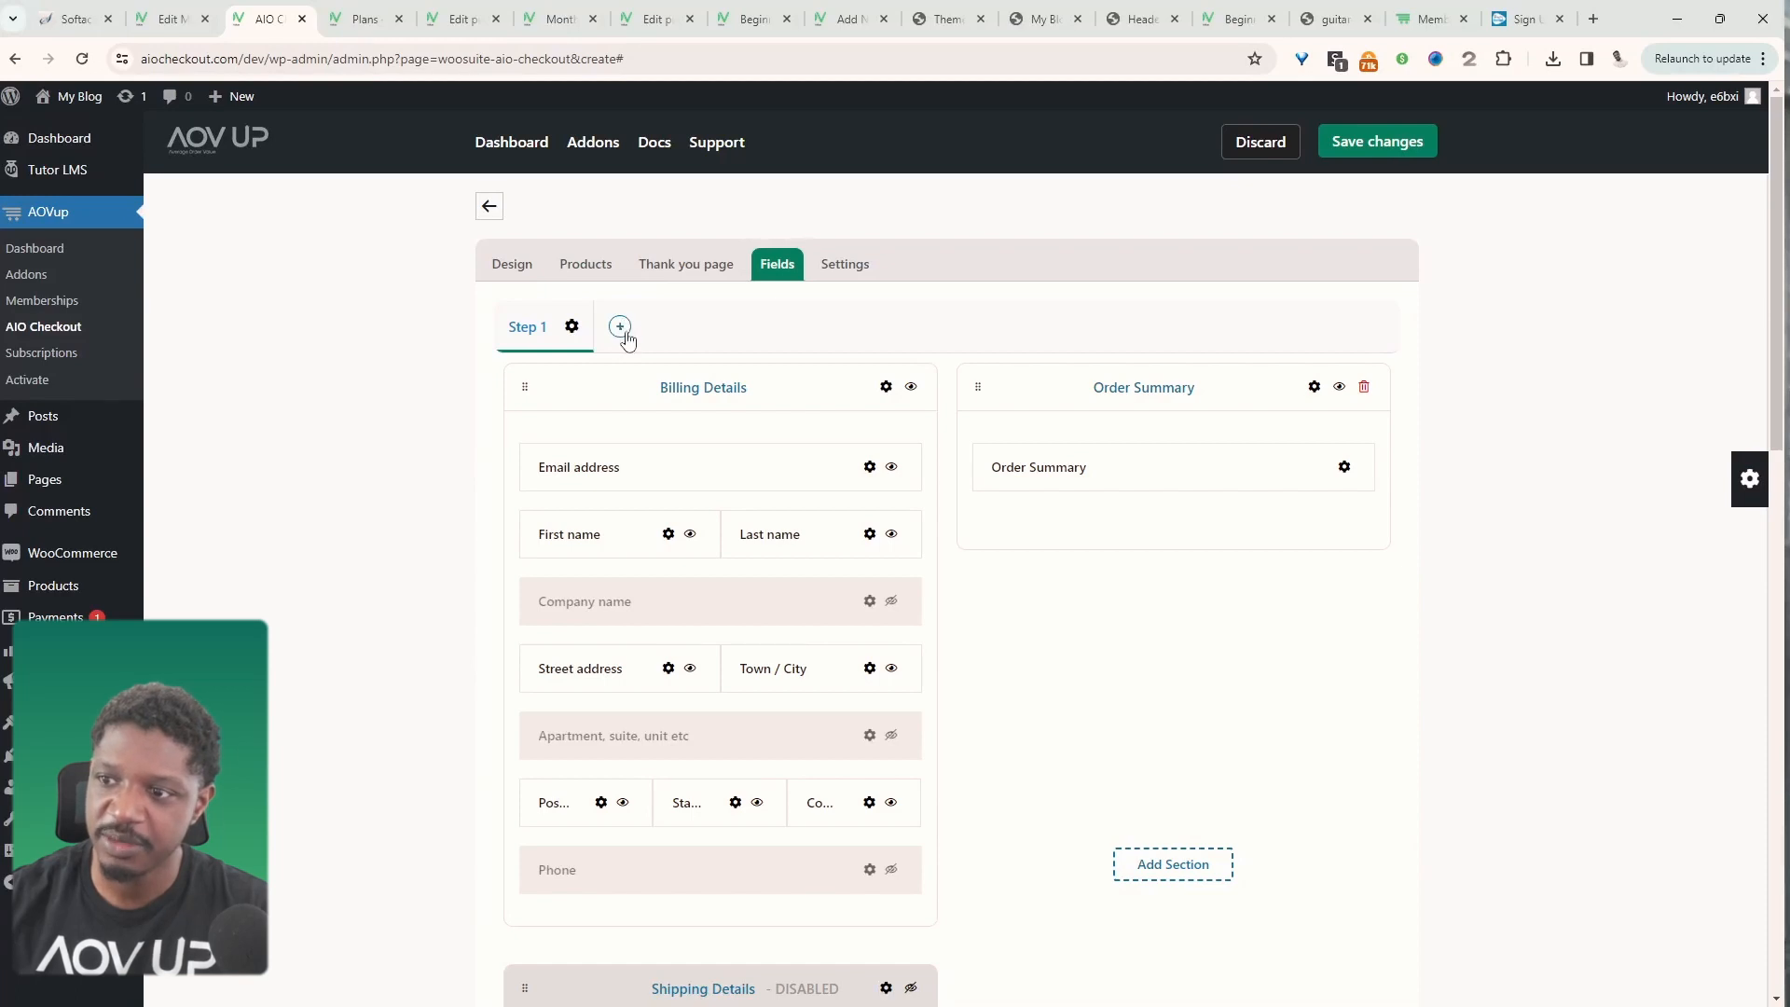
- In the checkout flow's settings, enable it, set it as the global checkout, and name it "membership"
click(845, 264)
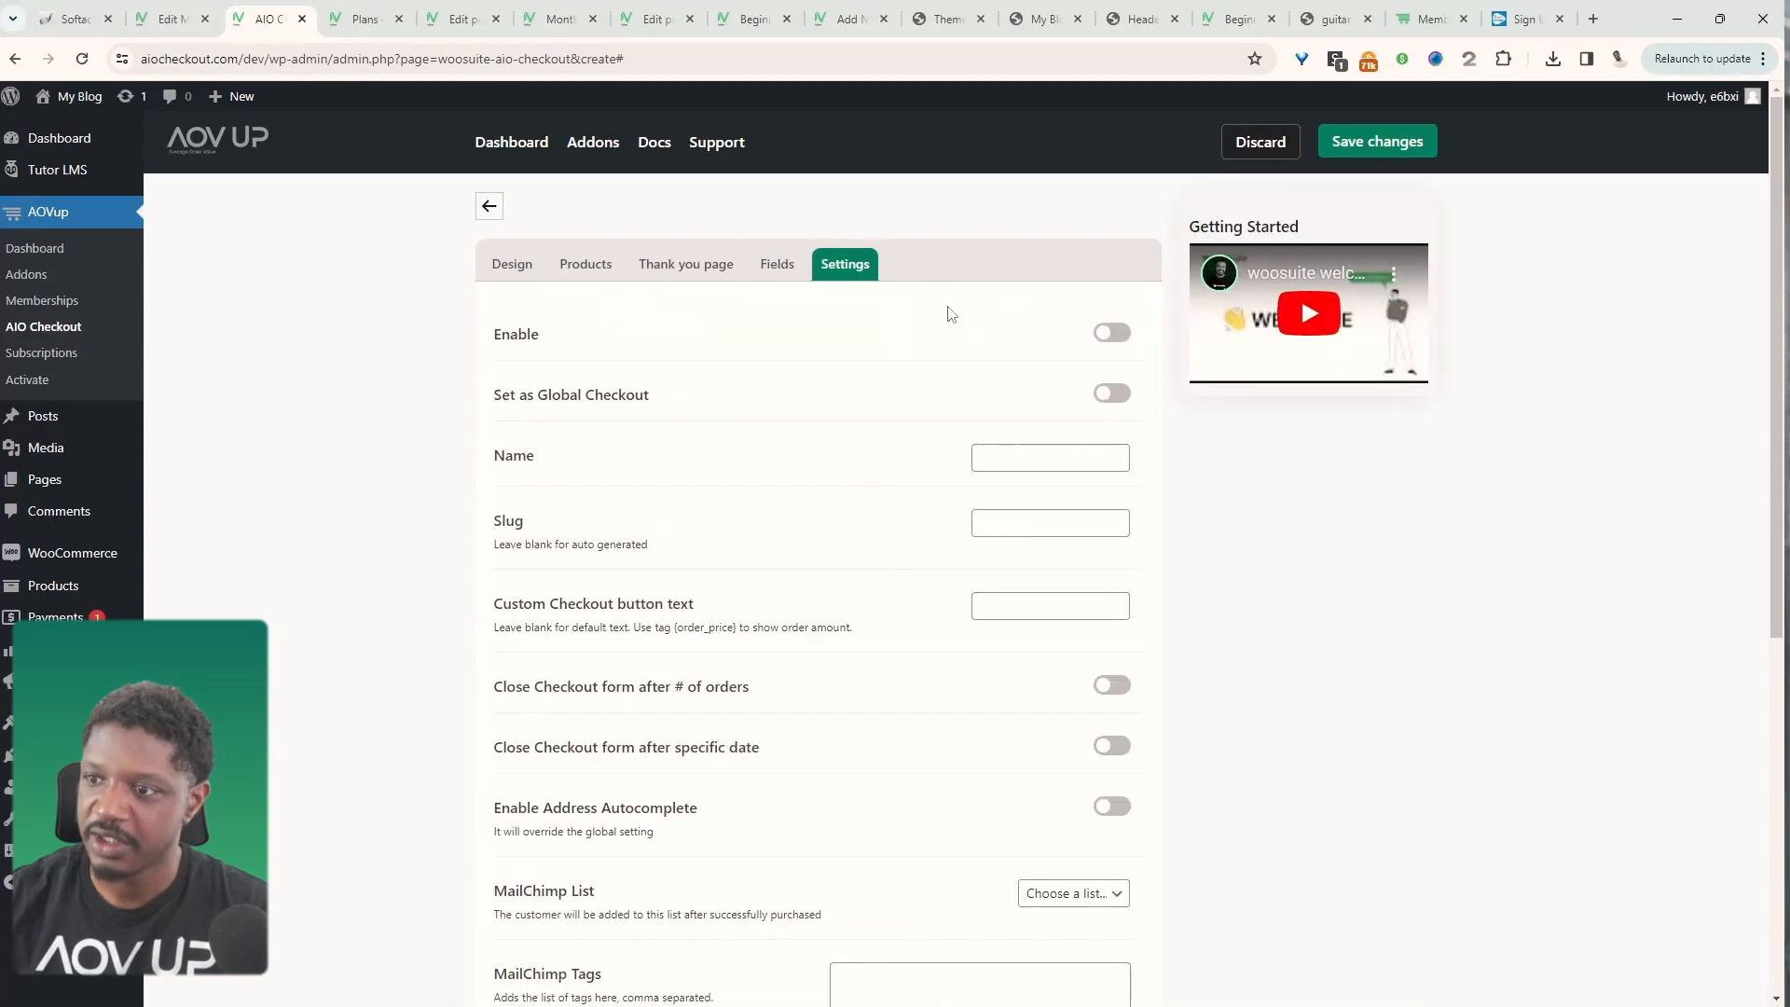
click(1119, 340)
click(1116, 395)
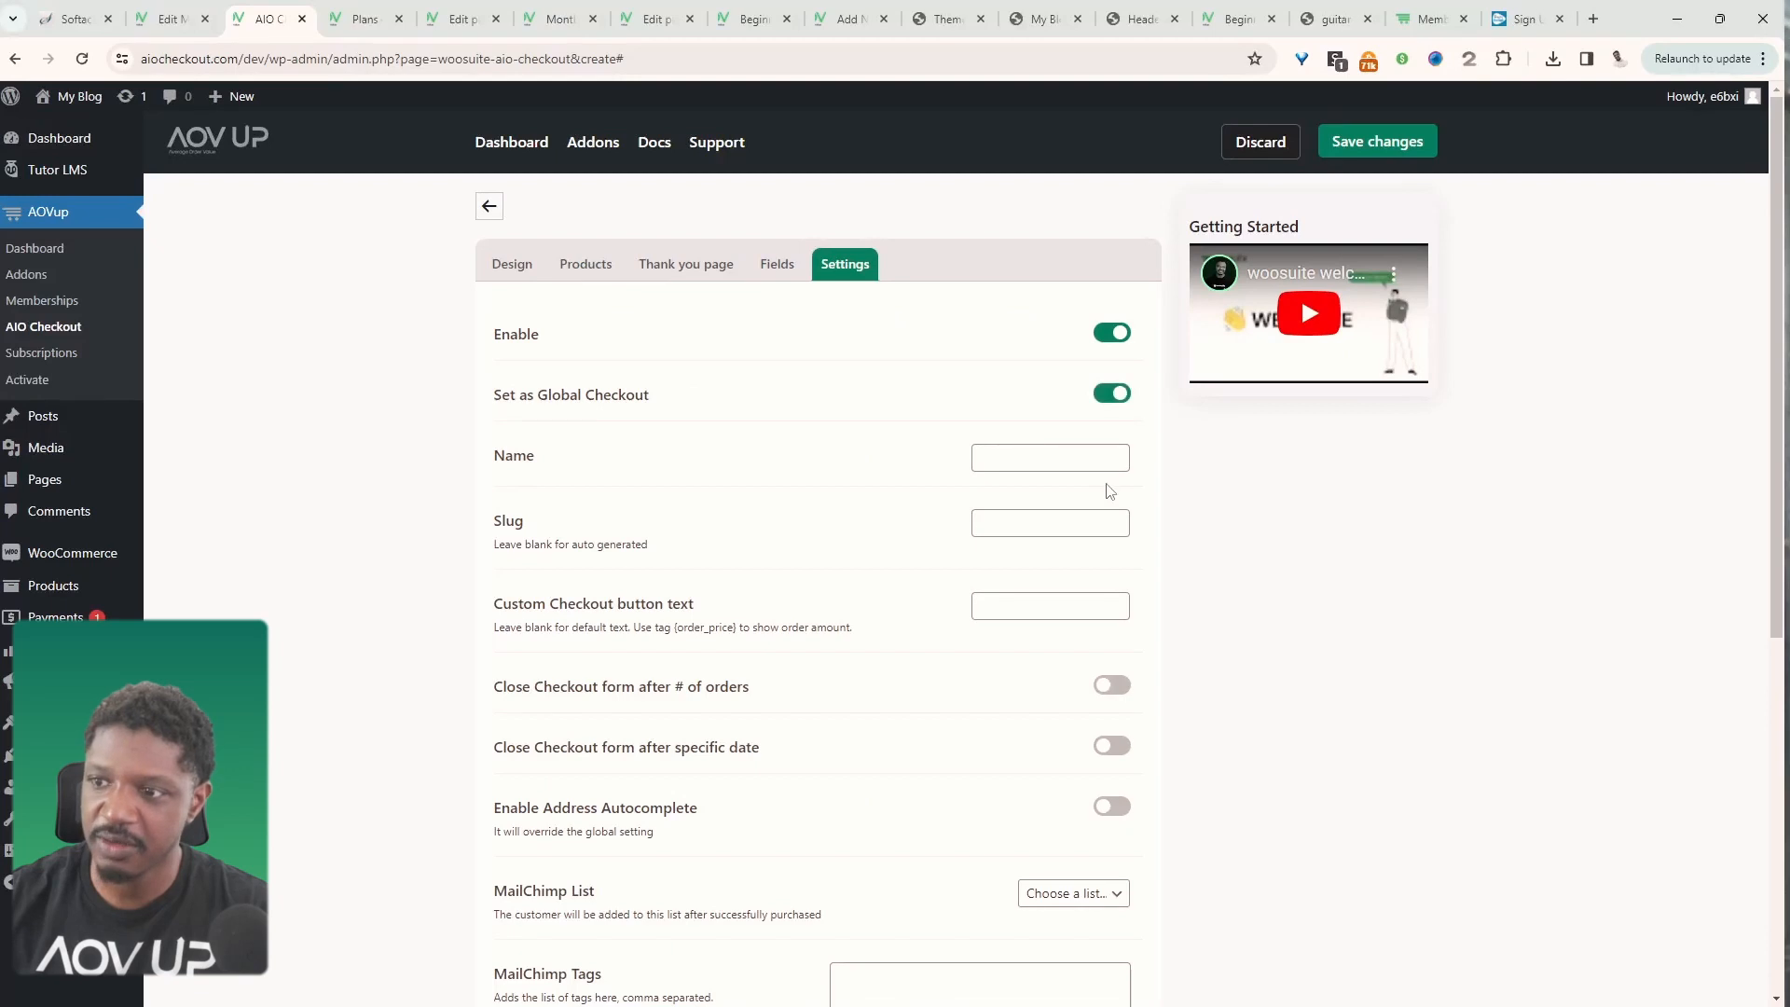
click(1022, 454)
text(mem)
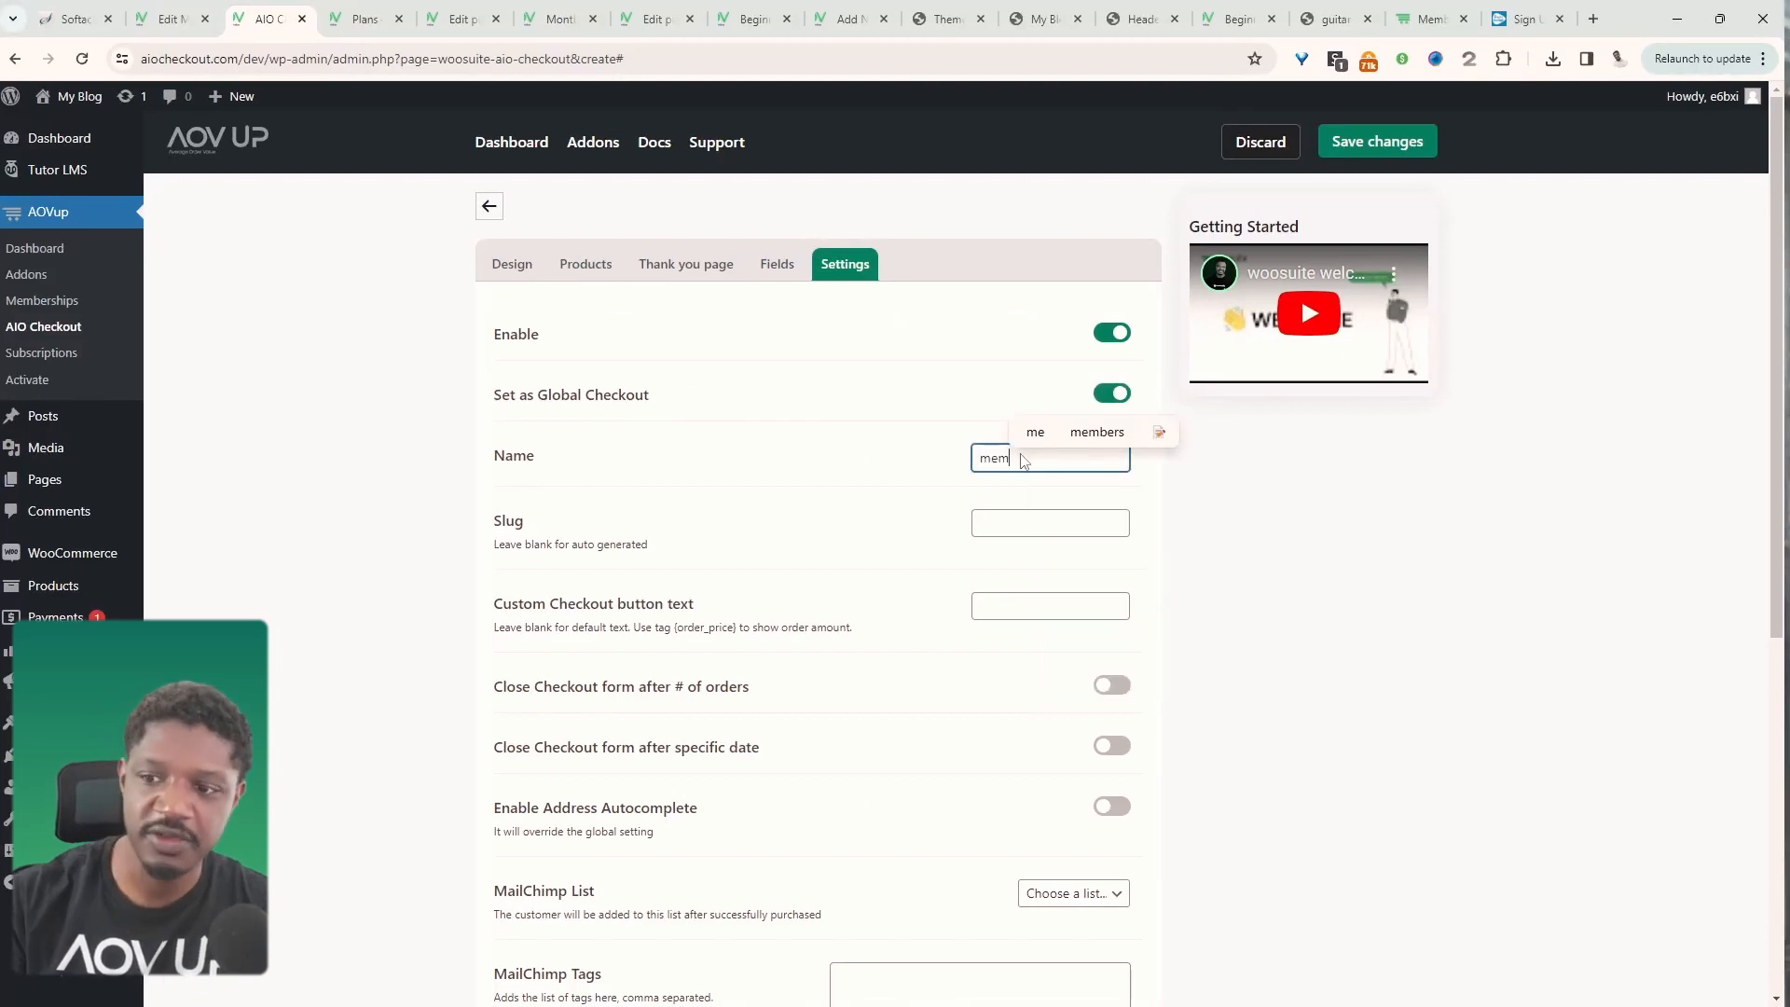
text(bership)
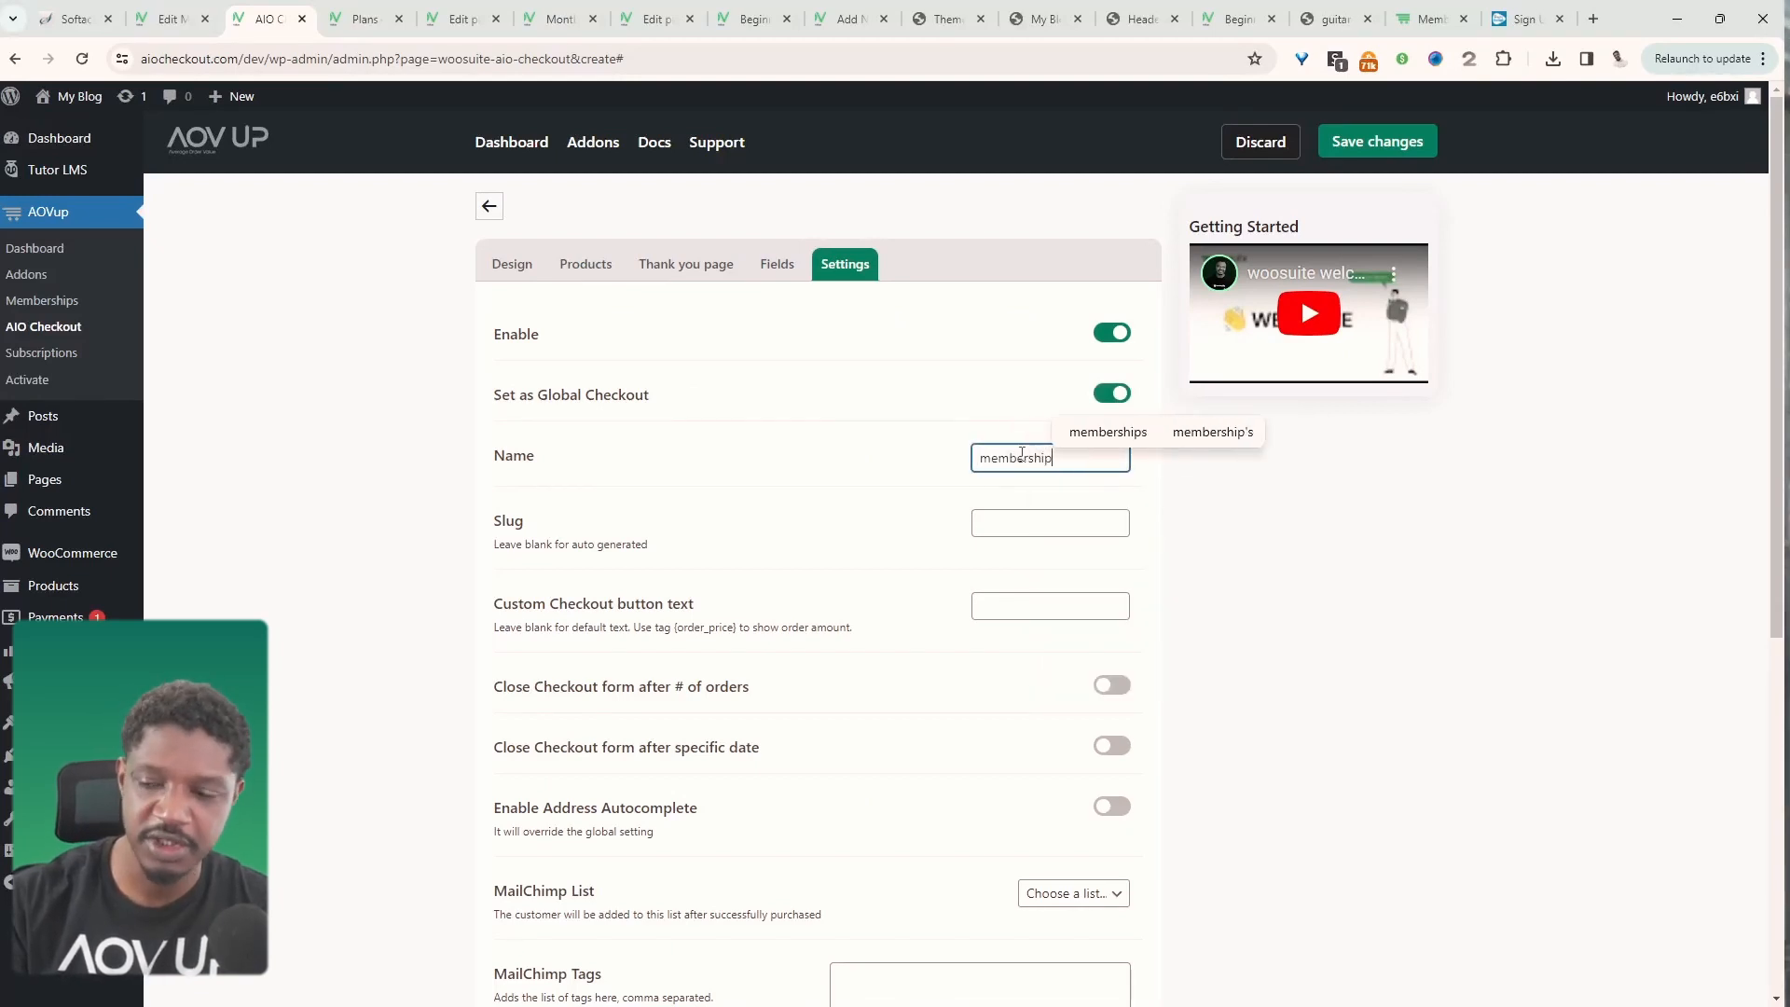
- Set the custom checkout button text to "Join now" and save the checkout flow
scroll(955, 387, down, 2)
click(1039, 384)
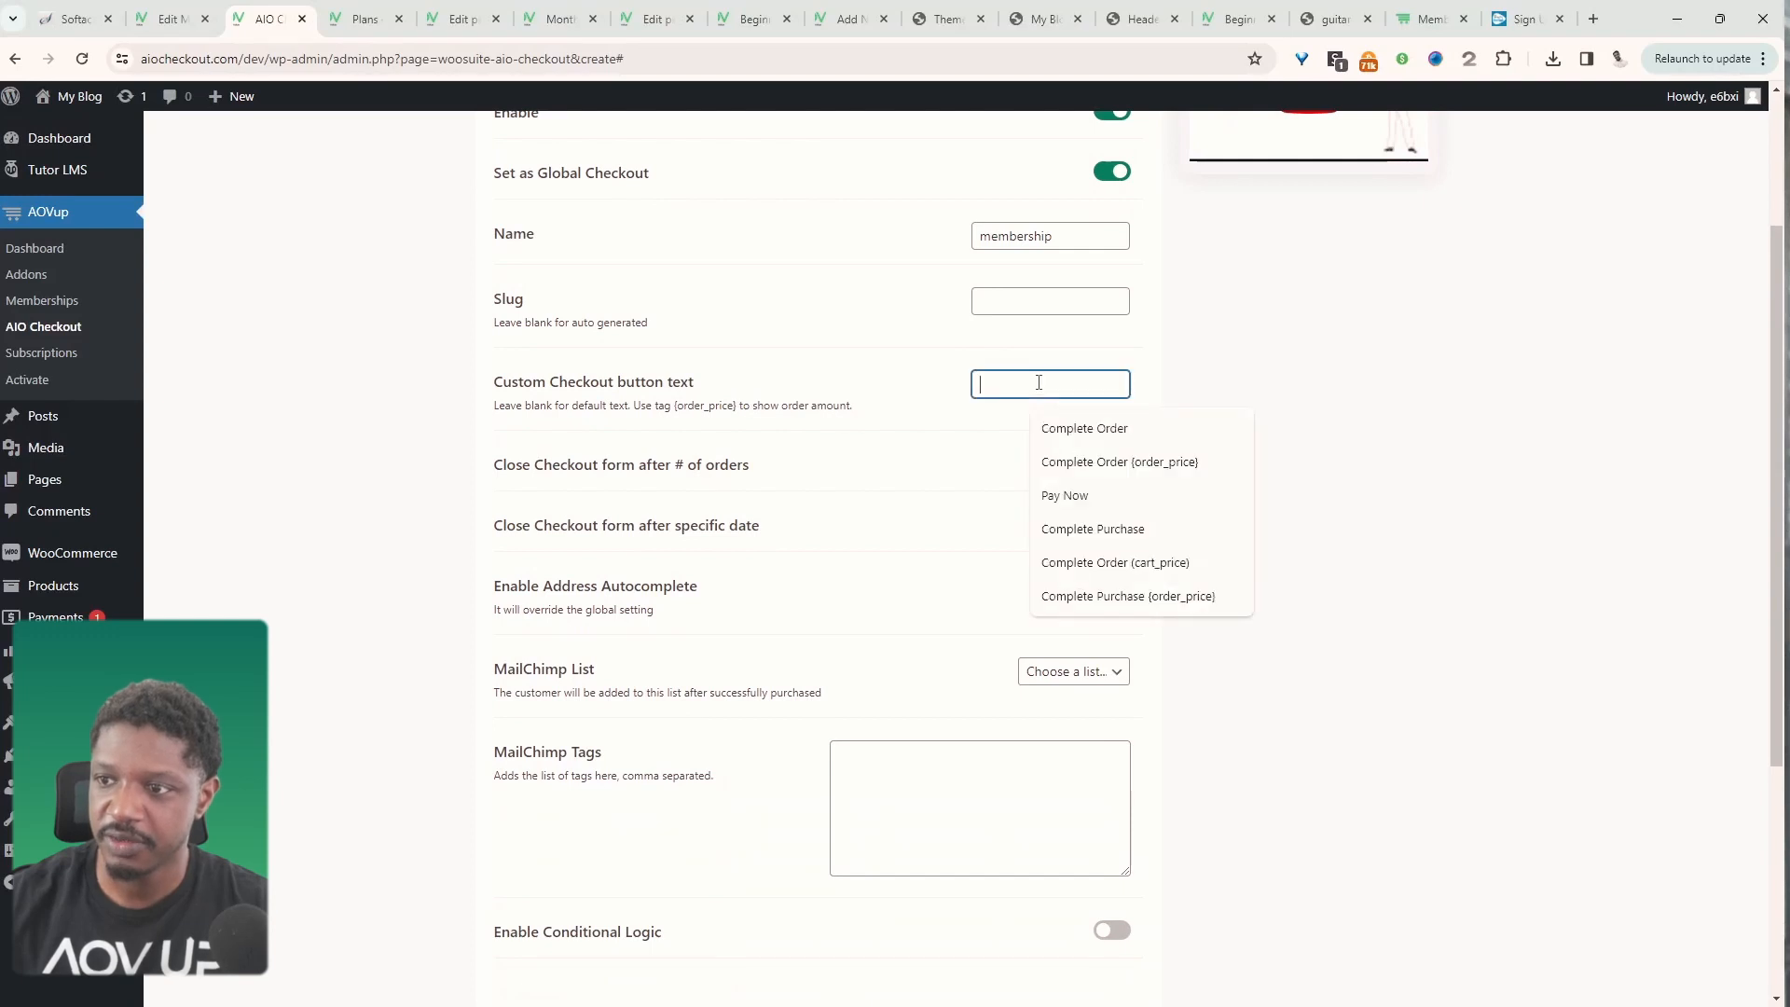
text(Join now)
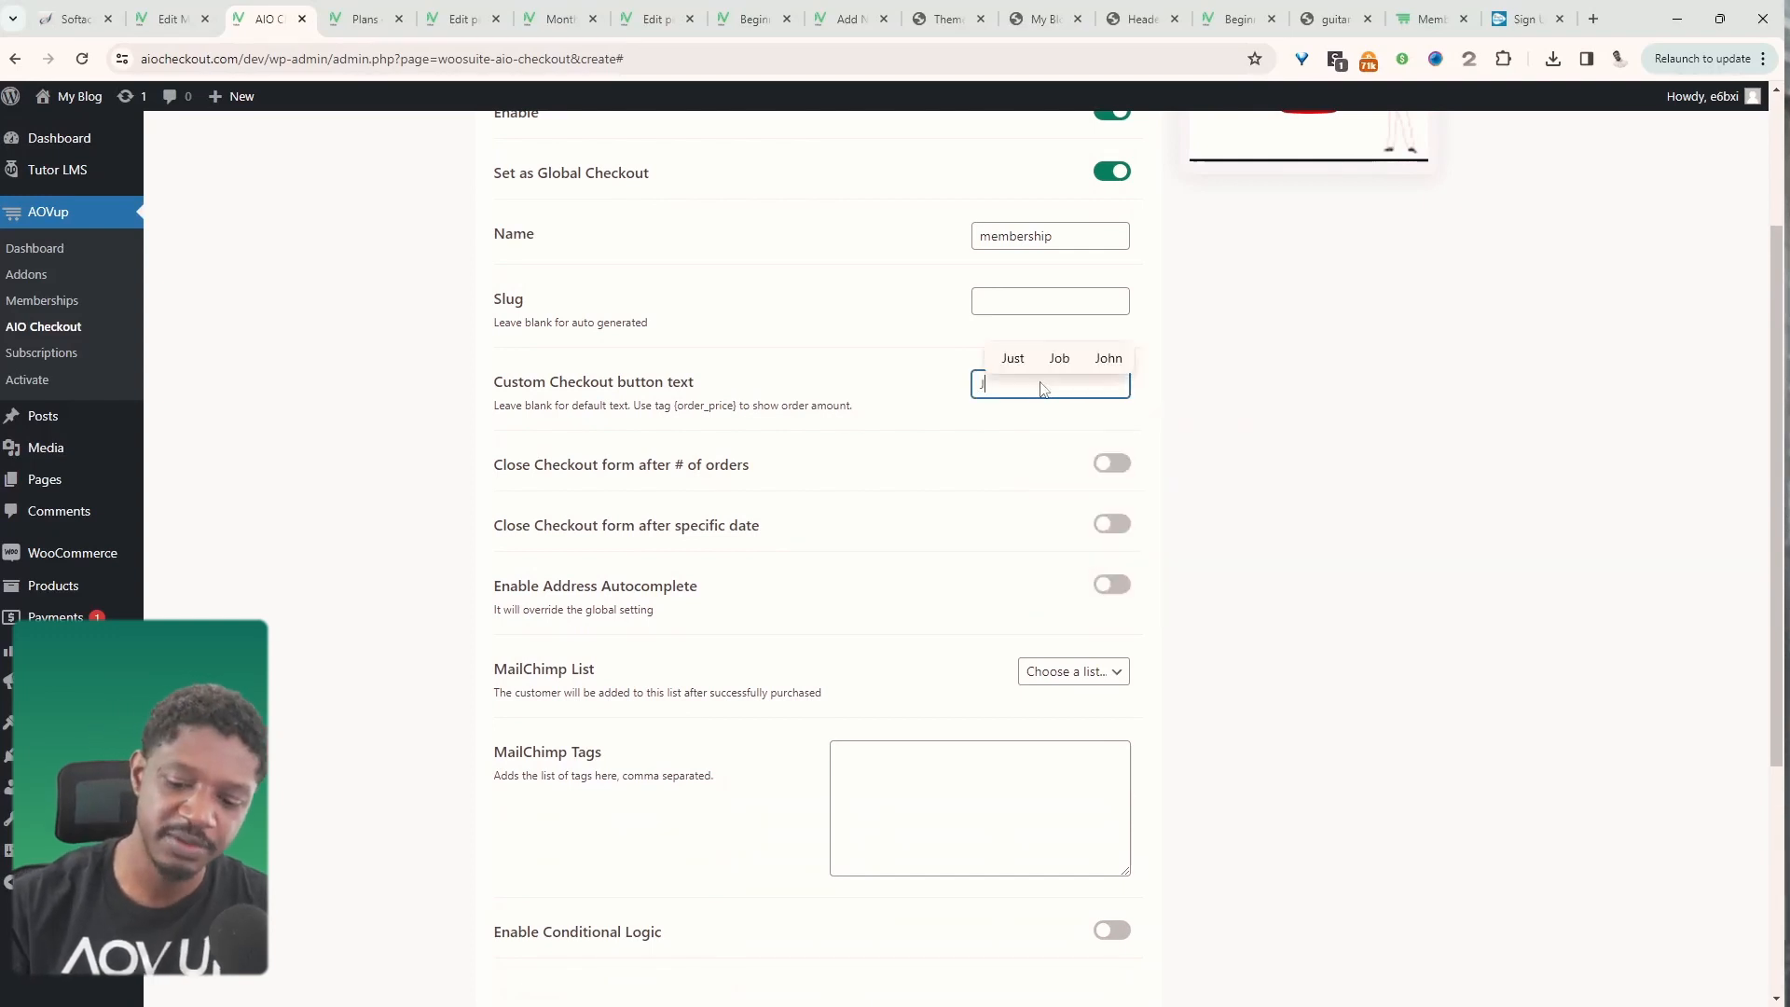
scroll(1354, 131, up, 3)
click(1372, 155)
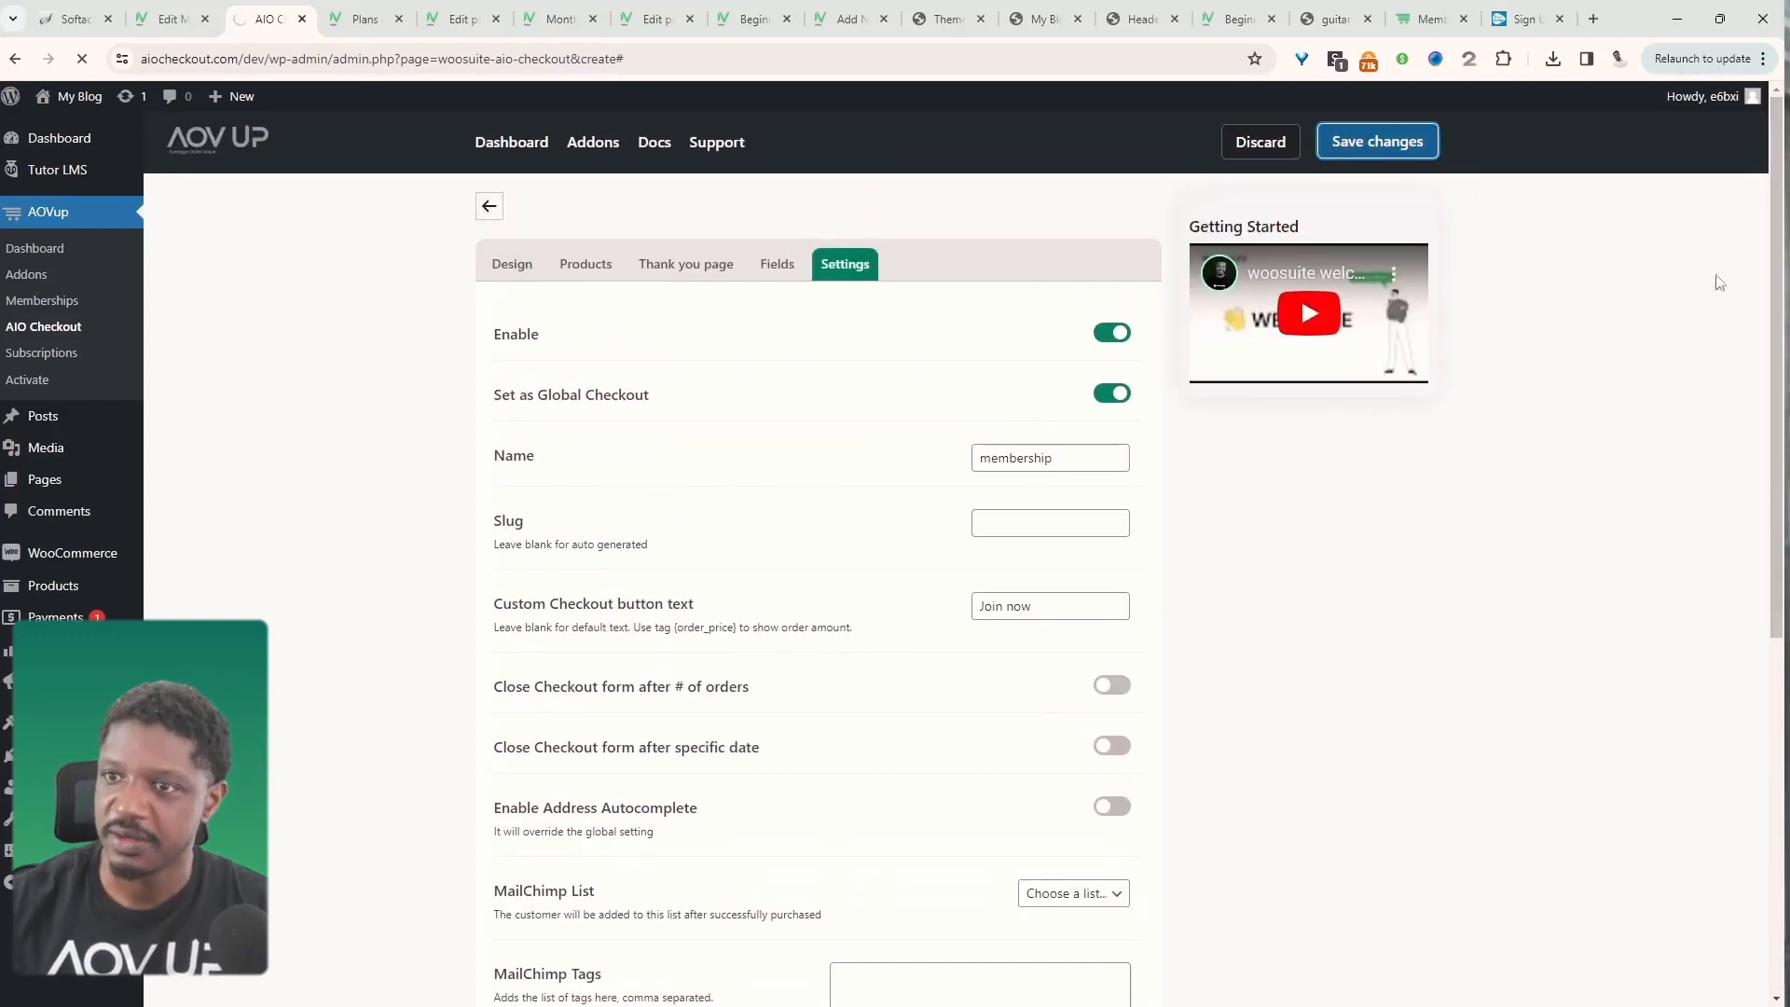
- Test the Monthly plan's Subscribe button on the published Plans page and review the customized checkout's fields, order summary and button
key(ctrl+Tab)
scroll(653, 420, down, 3)
scroll(784, 491, down, 1)
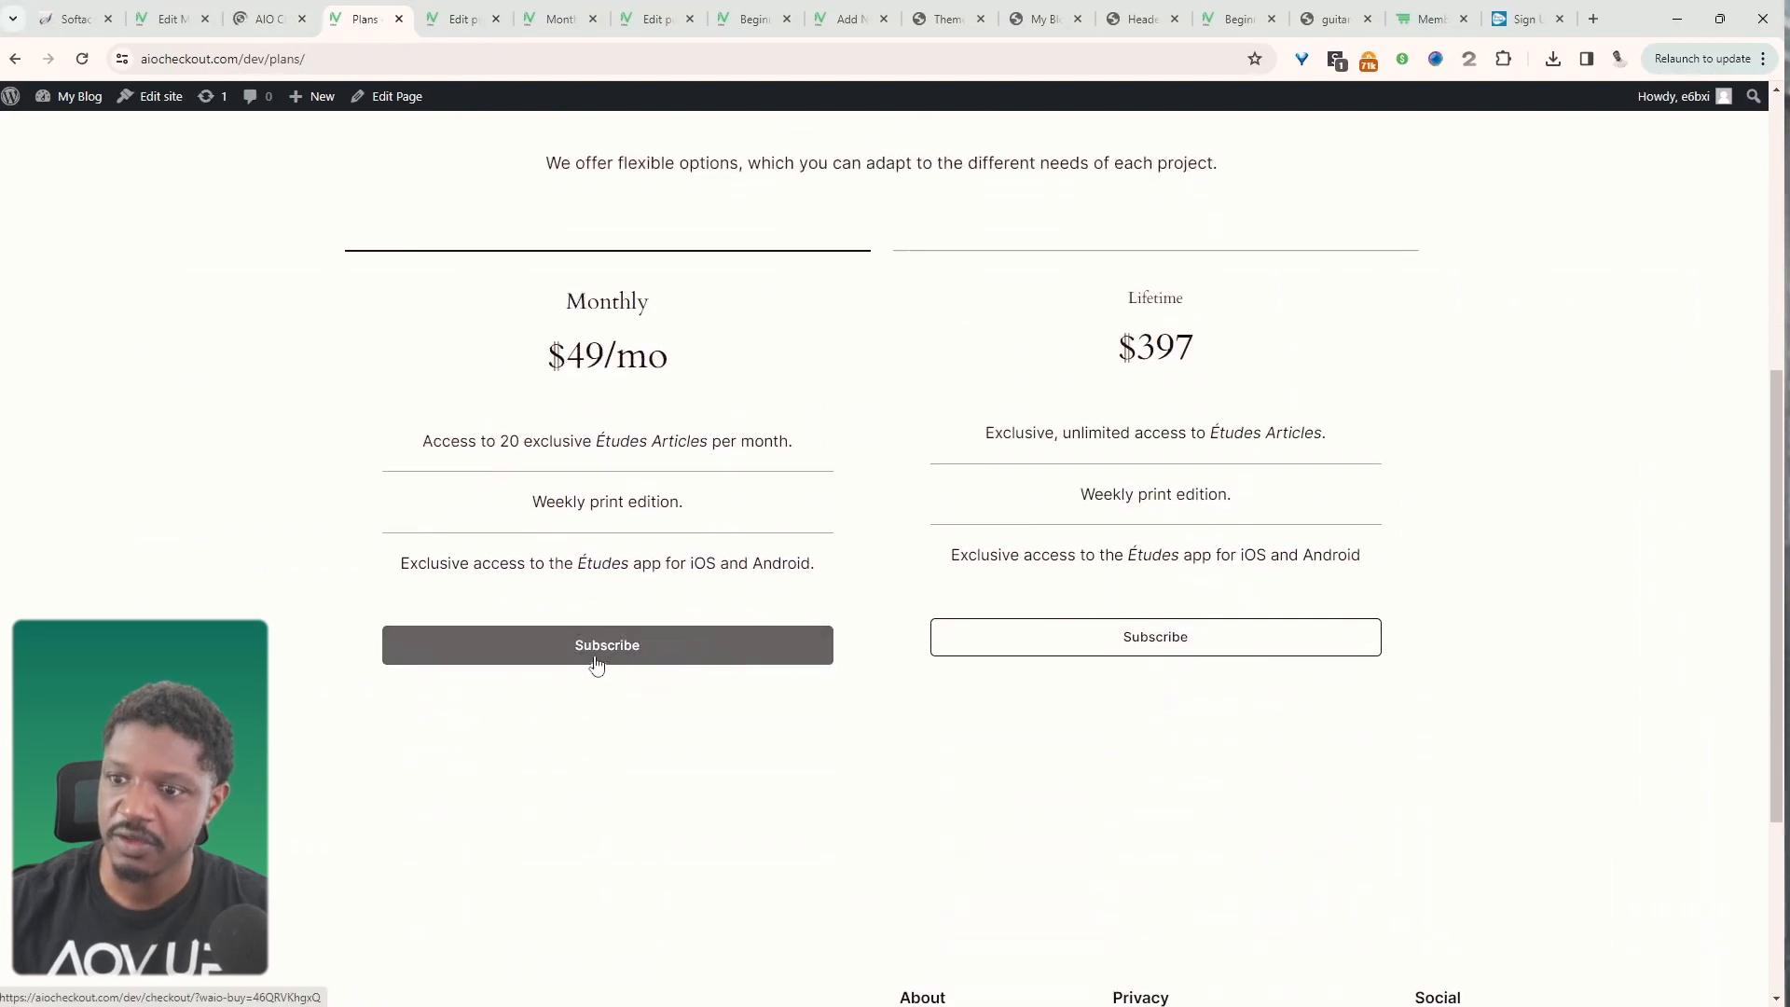
click(551, 655)
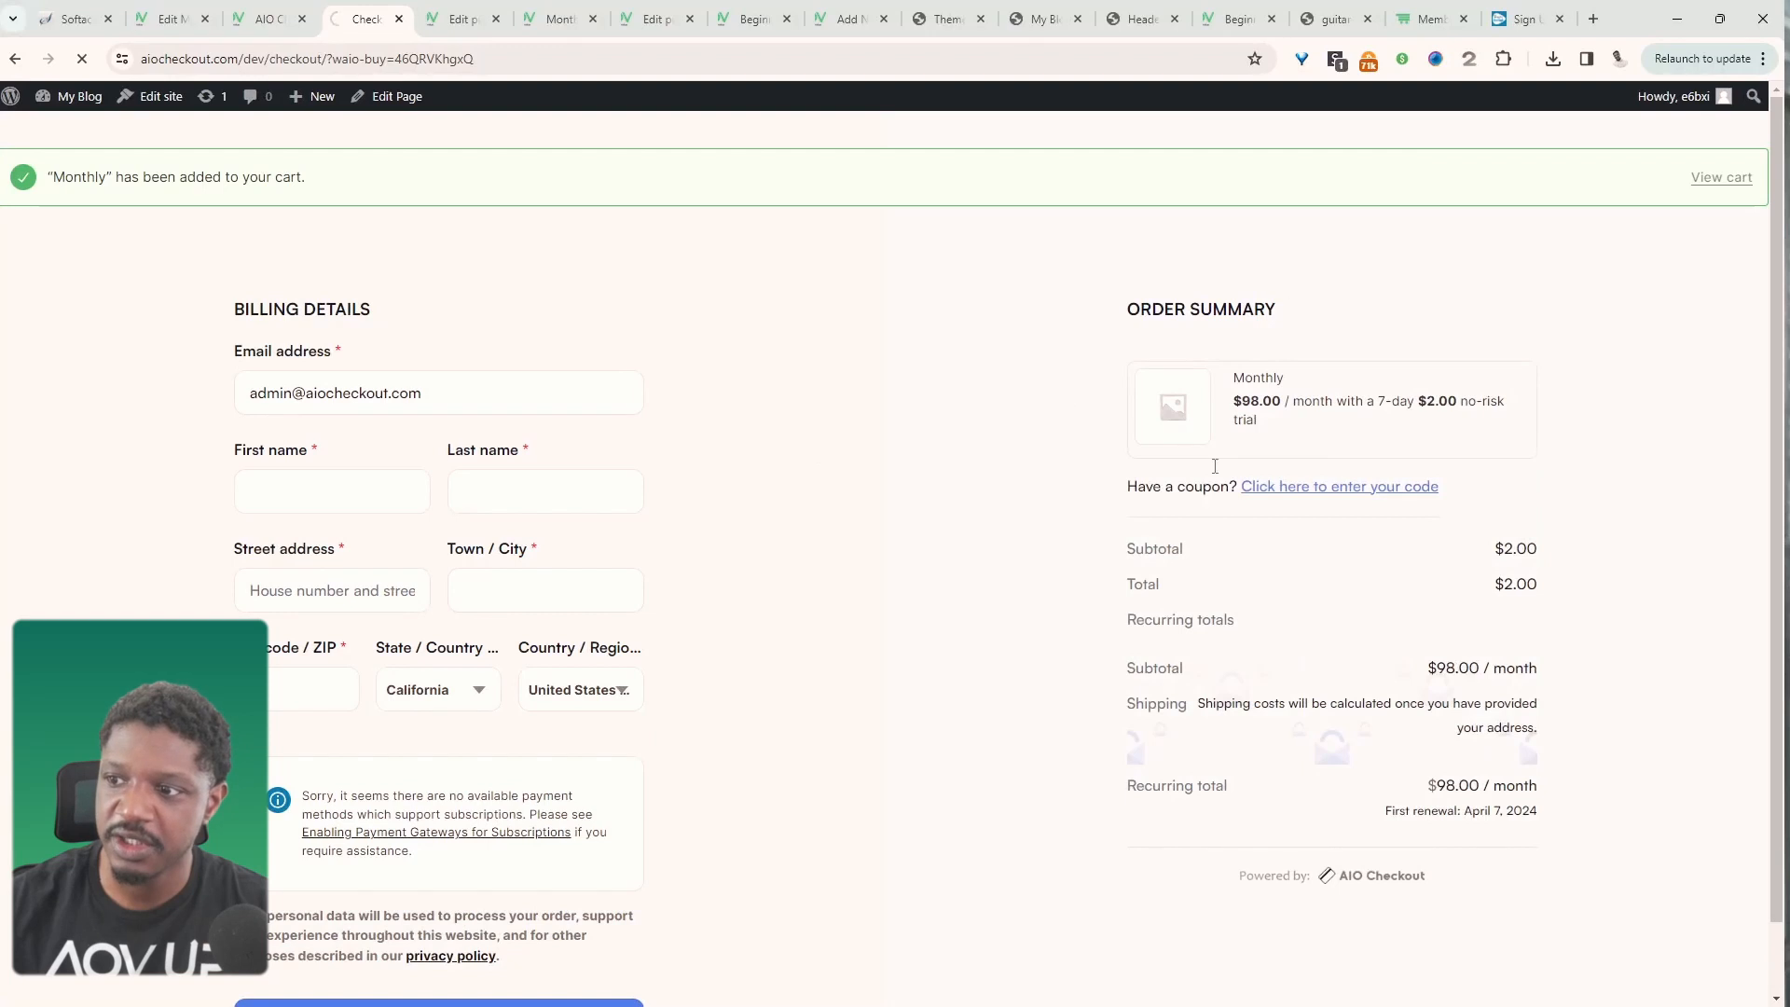
scroll(846, 642, down, 1)
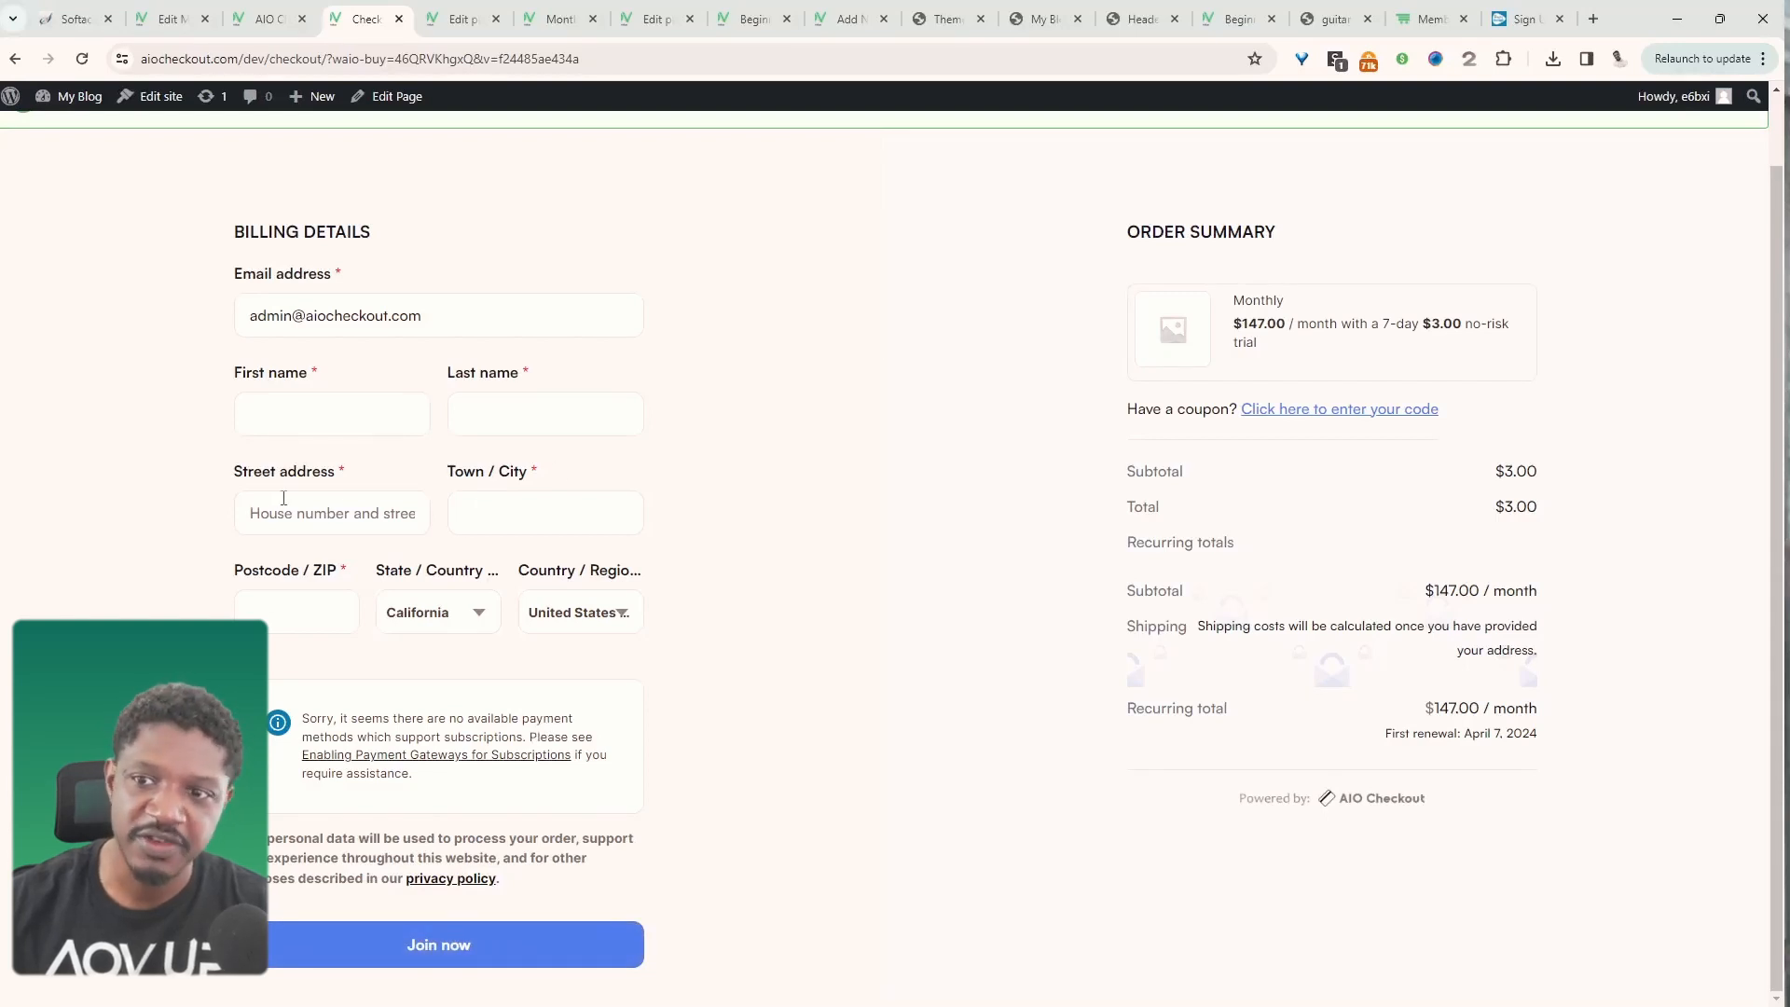
scroll(953, 625, up, 1)
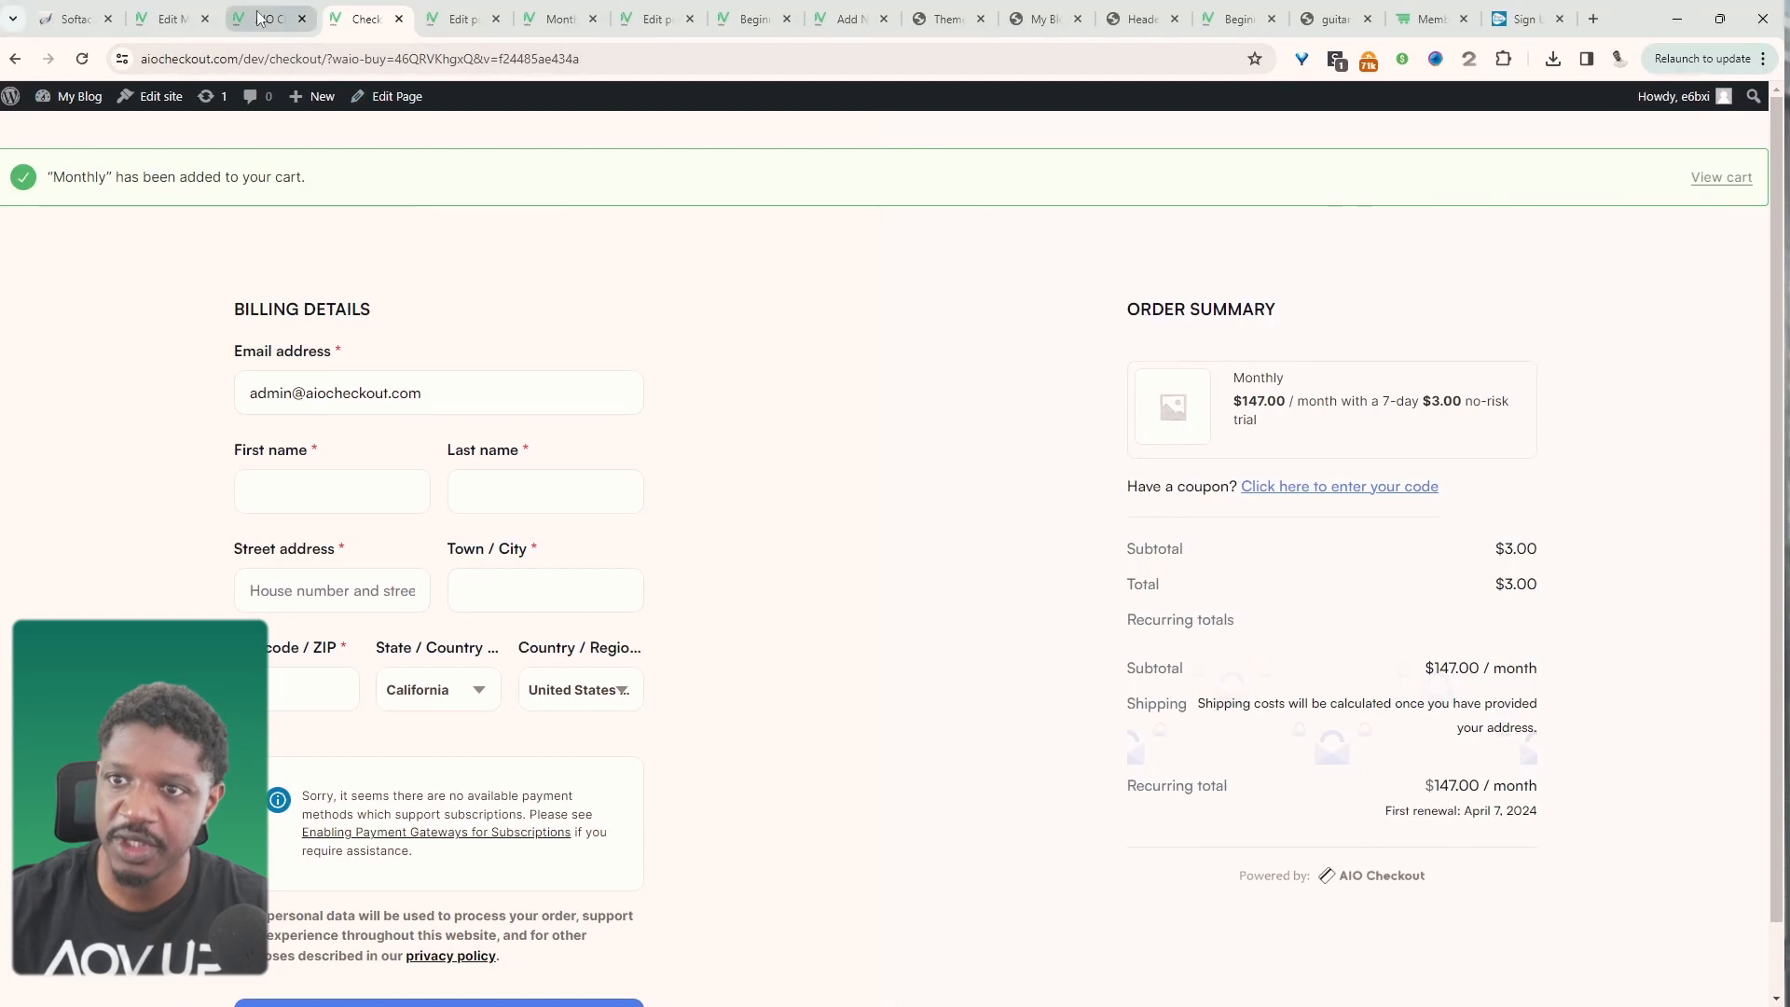
- Open the Blog Home template for editing in the WordPress site editor
click(269, 19)
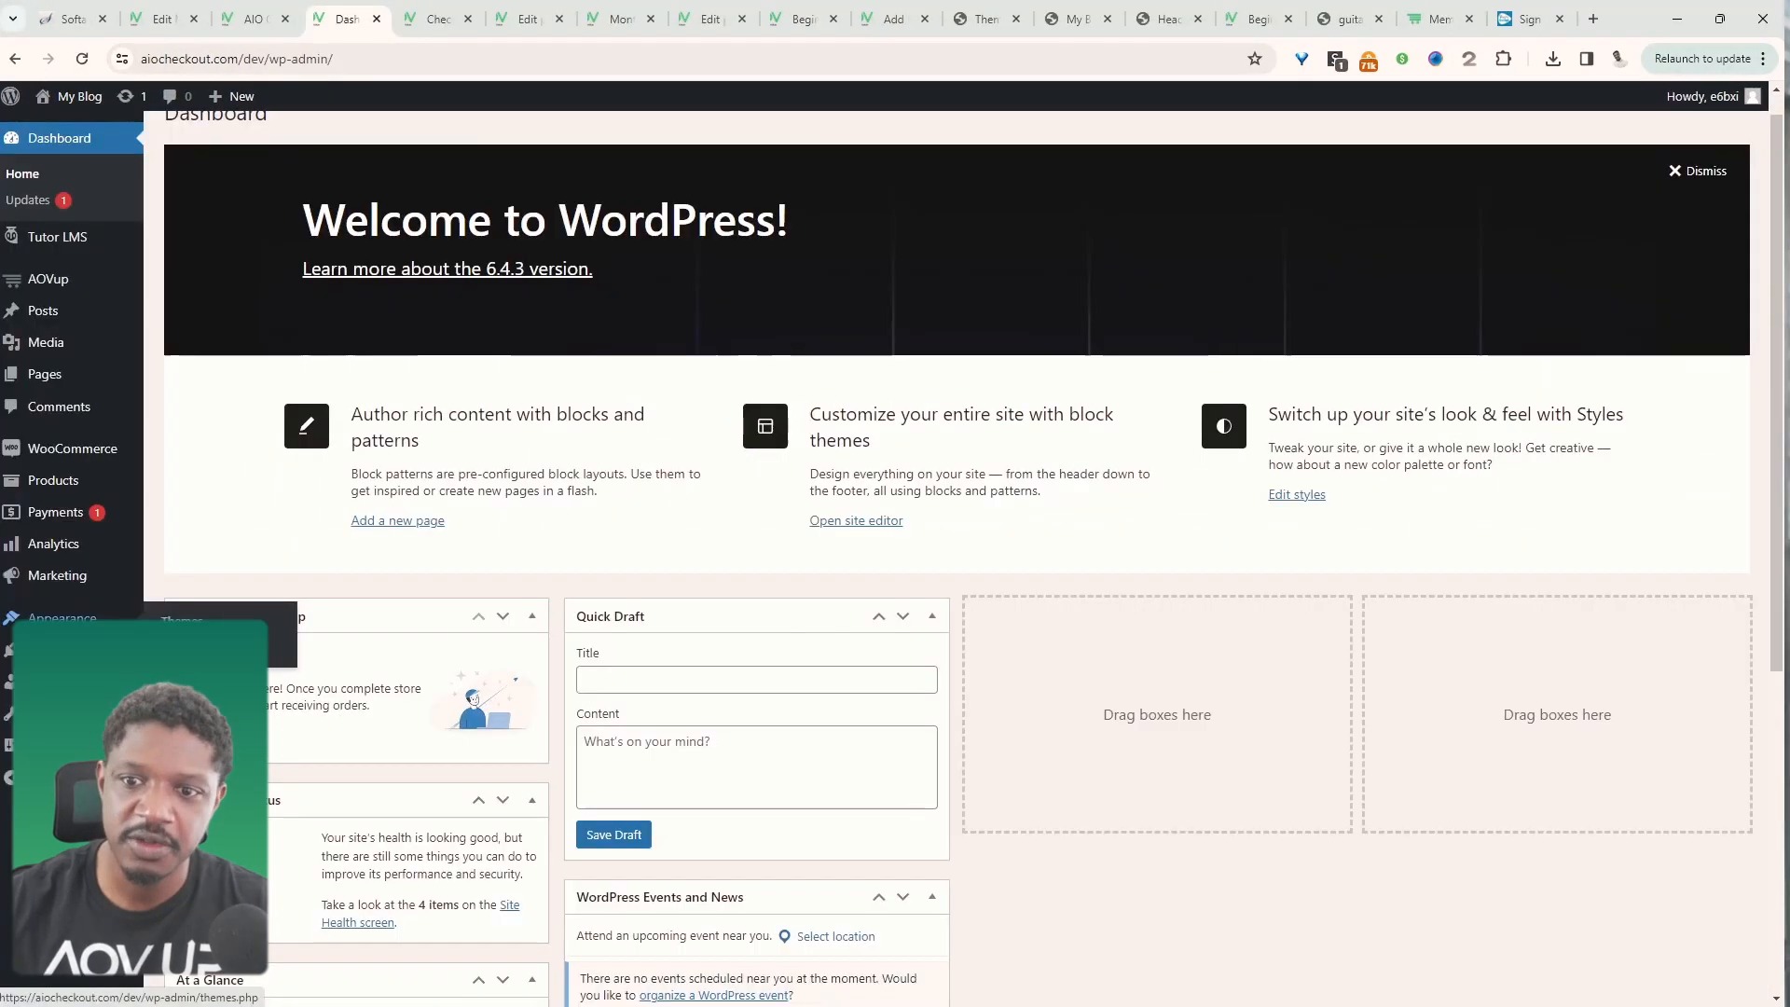
click(182, 620)
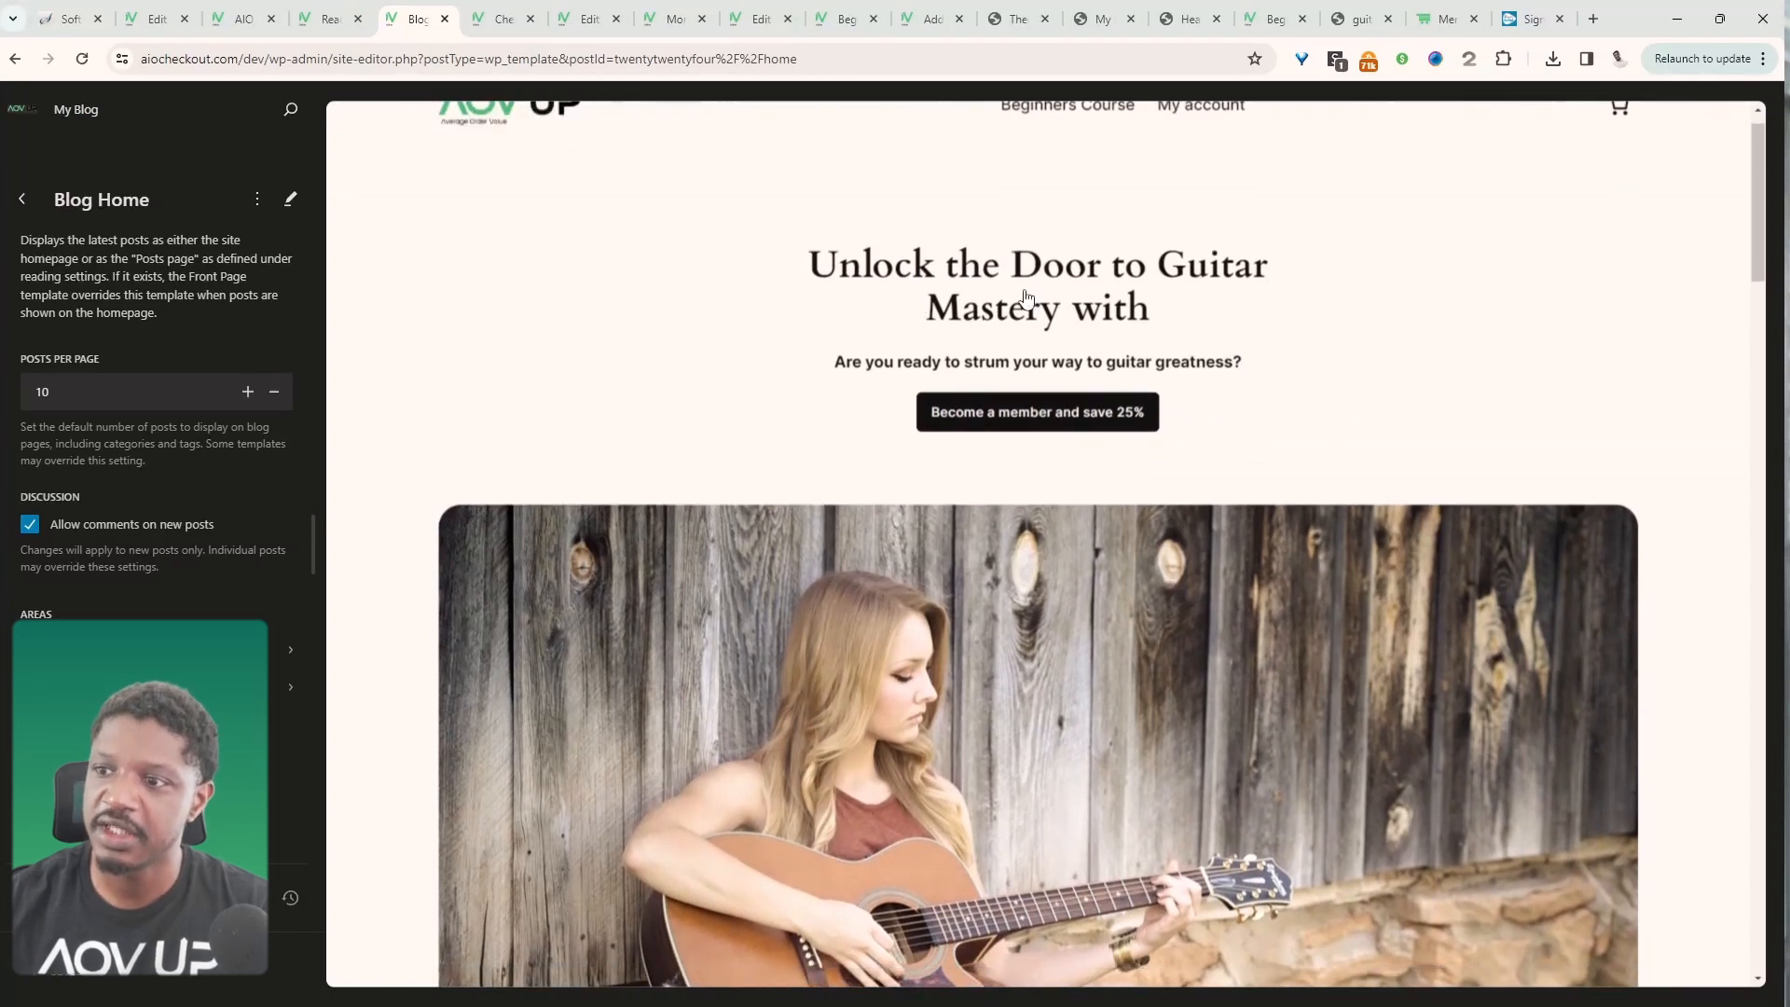
click(1145, 379)
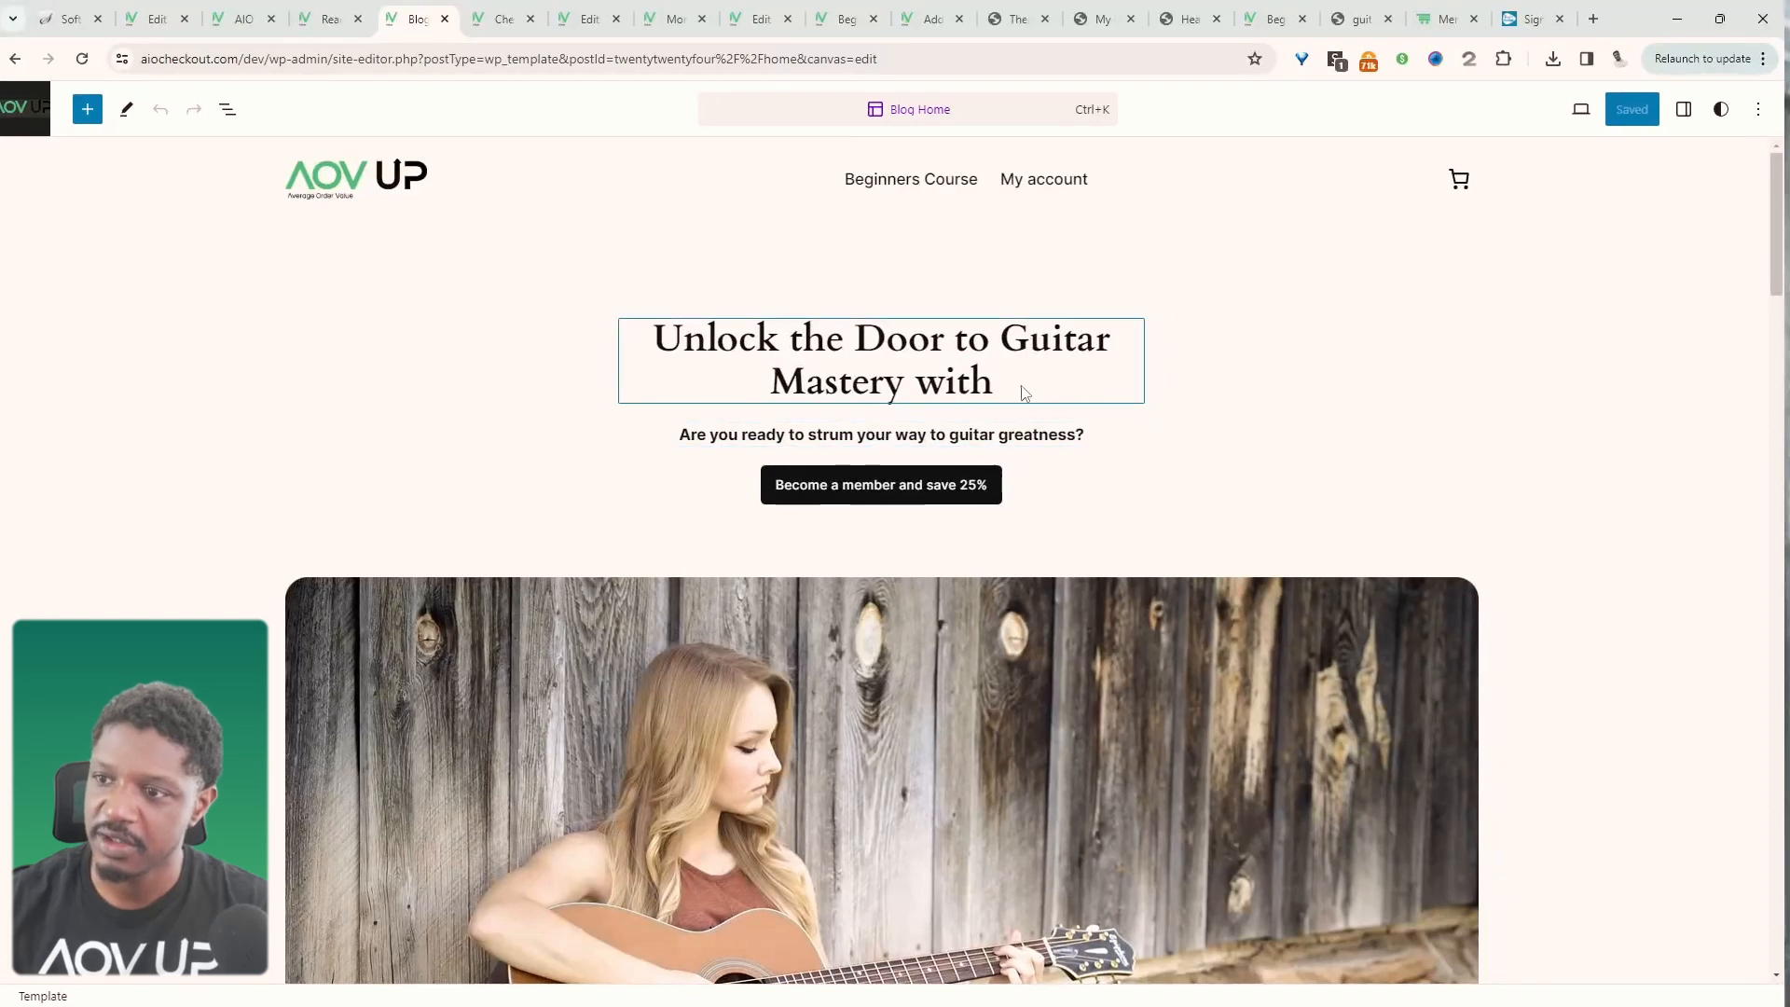
- Add ":)" to the end of the hero heading and look through the remaining sections of the homepage template
click(1026, 393)
scroll(1159, 847, down, 7)
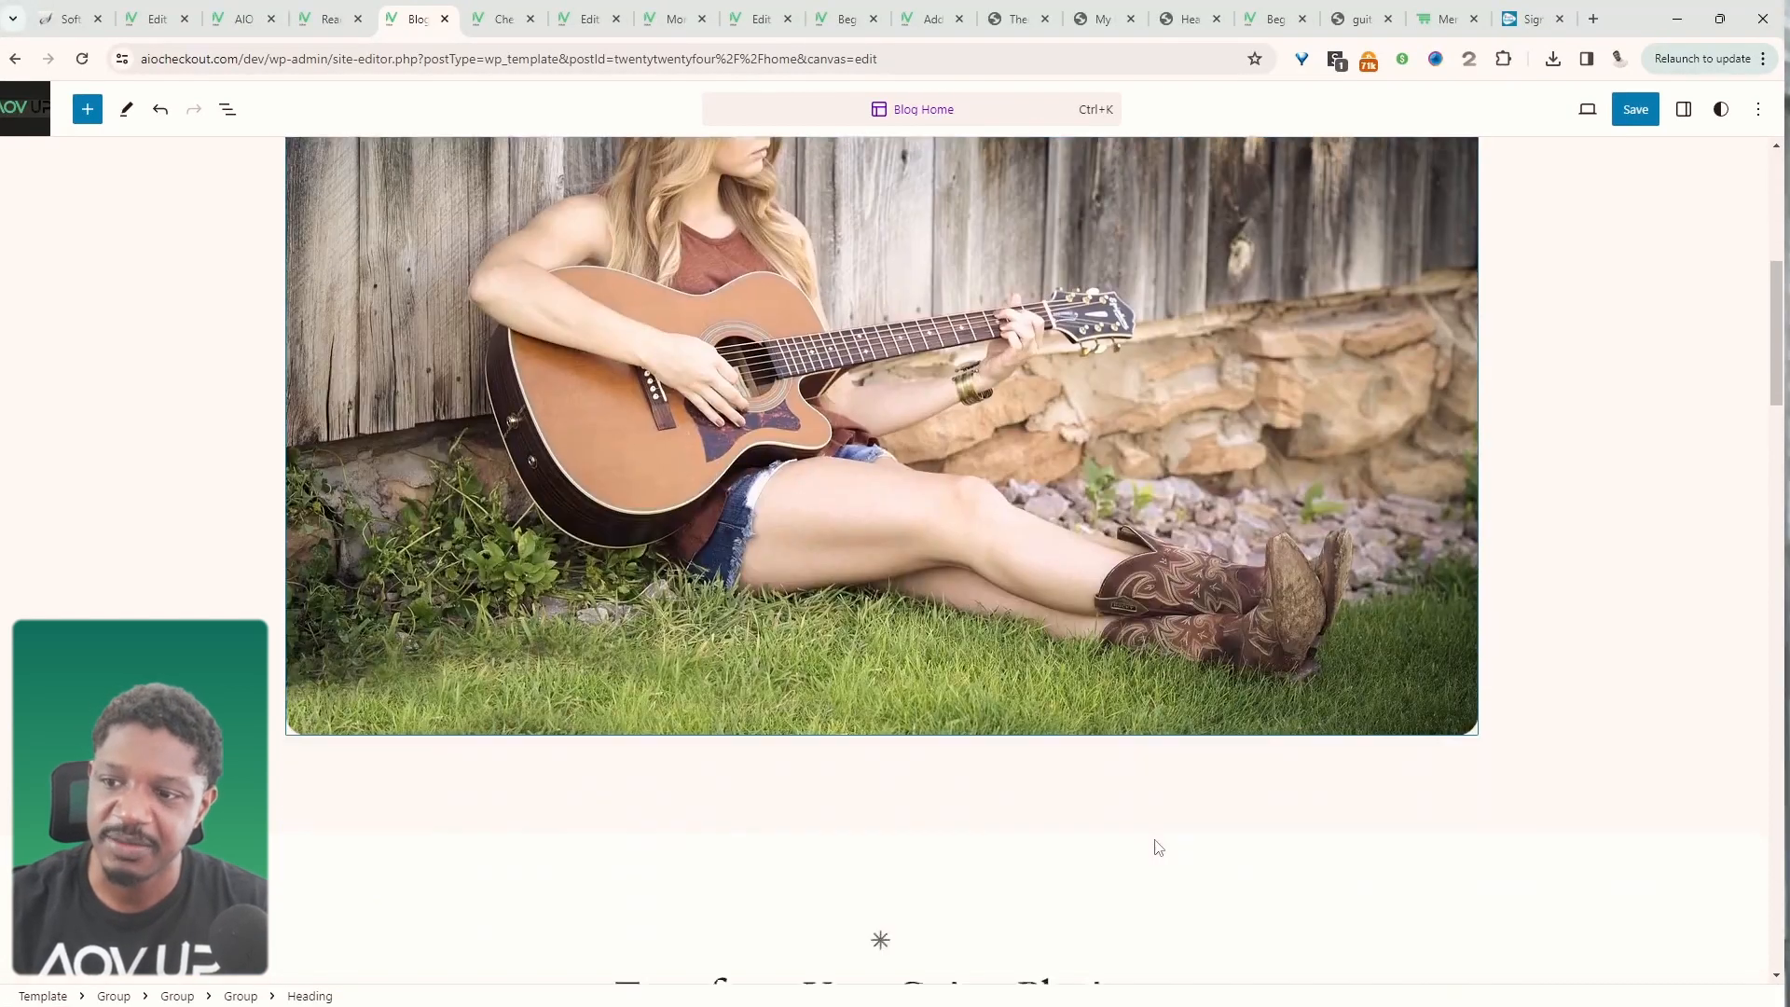
scroll(1159, 847, down, 14)
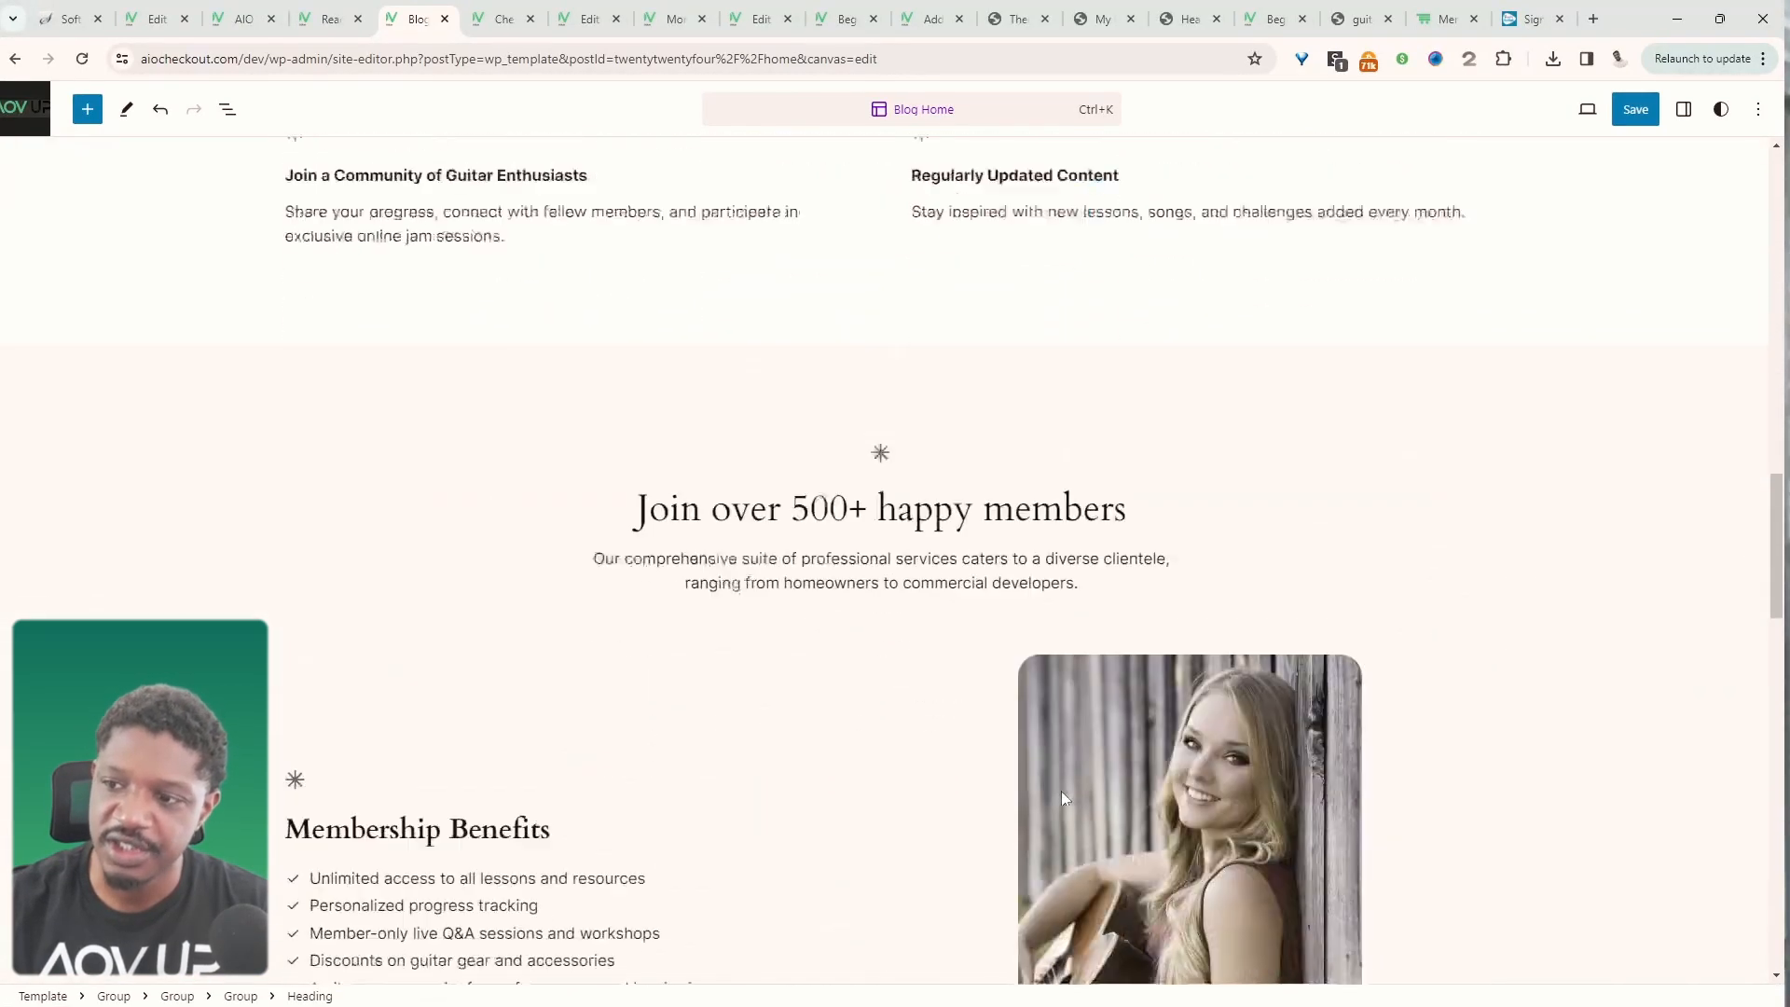
scroll(1062, 797, down, 15)
scroll(1063, 767, up, 14)
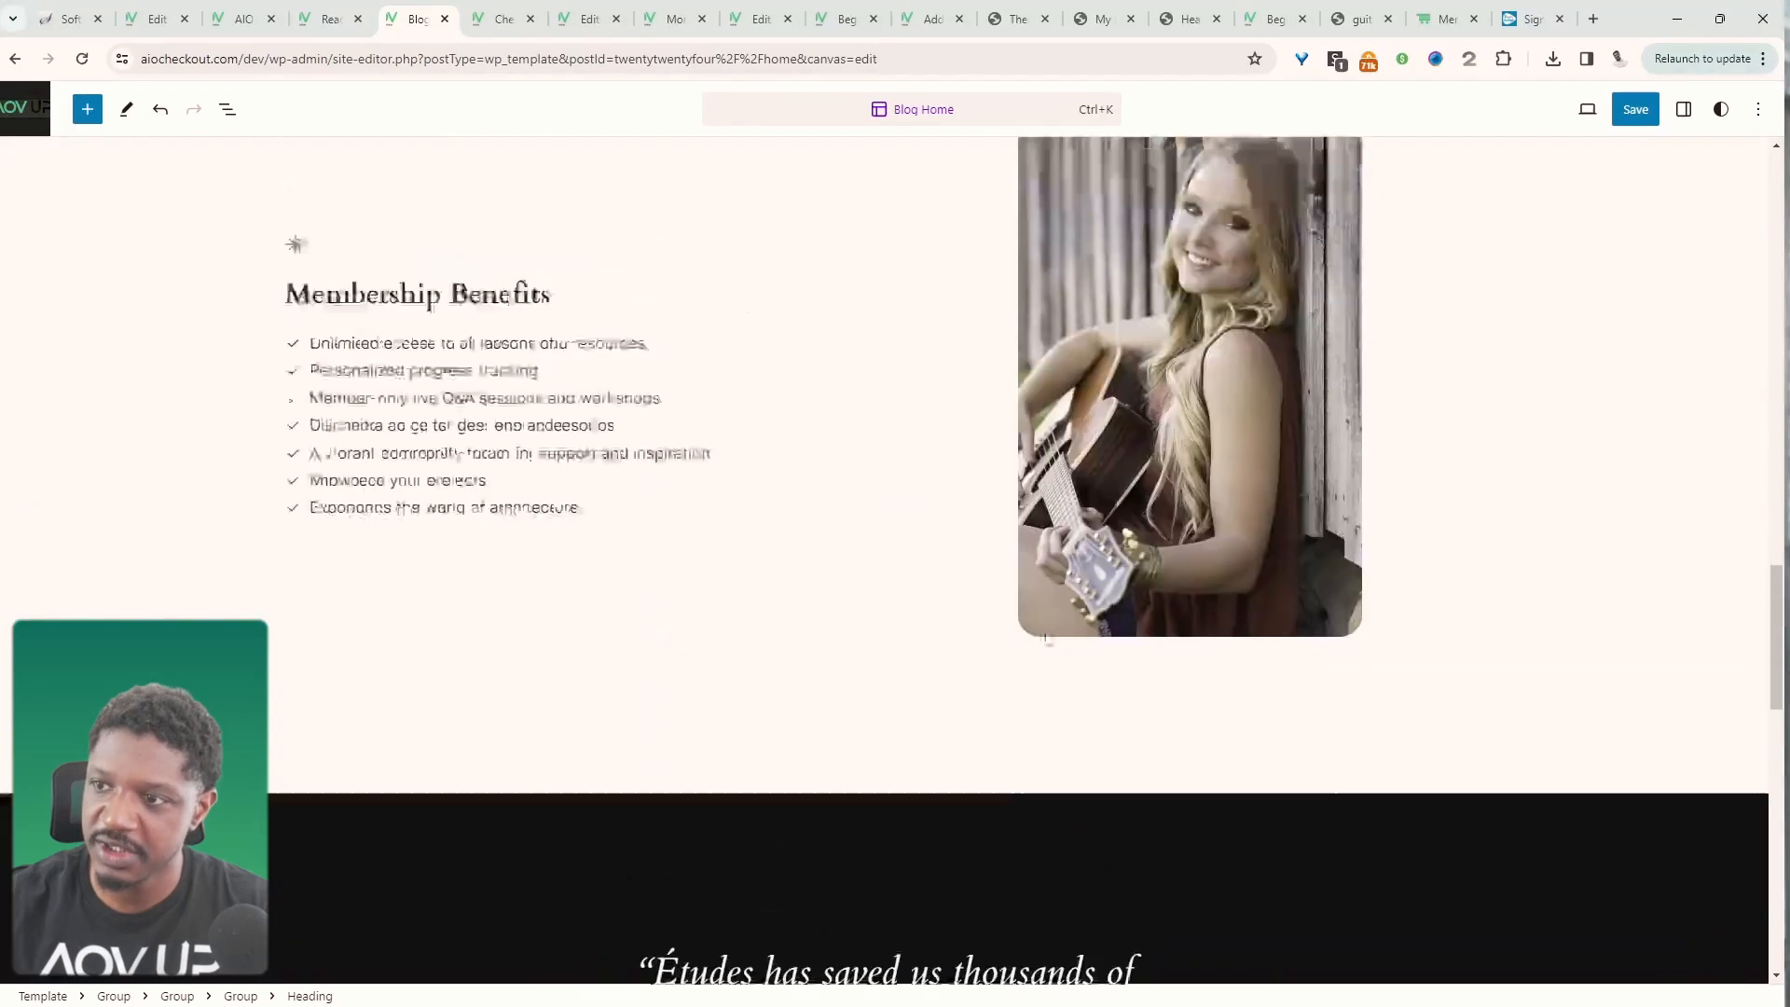
scroll(1045, 639, up, 10)
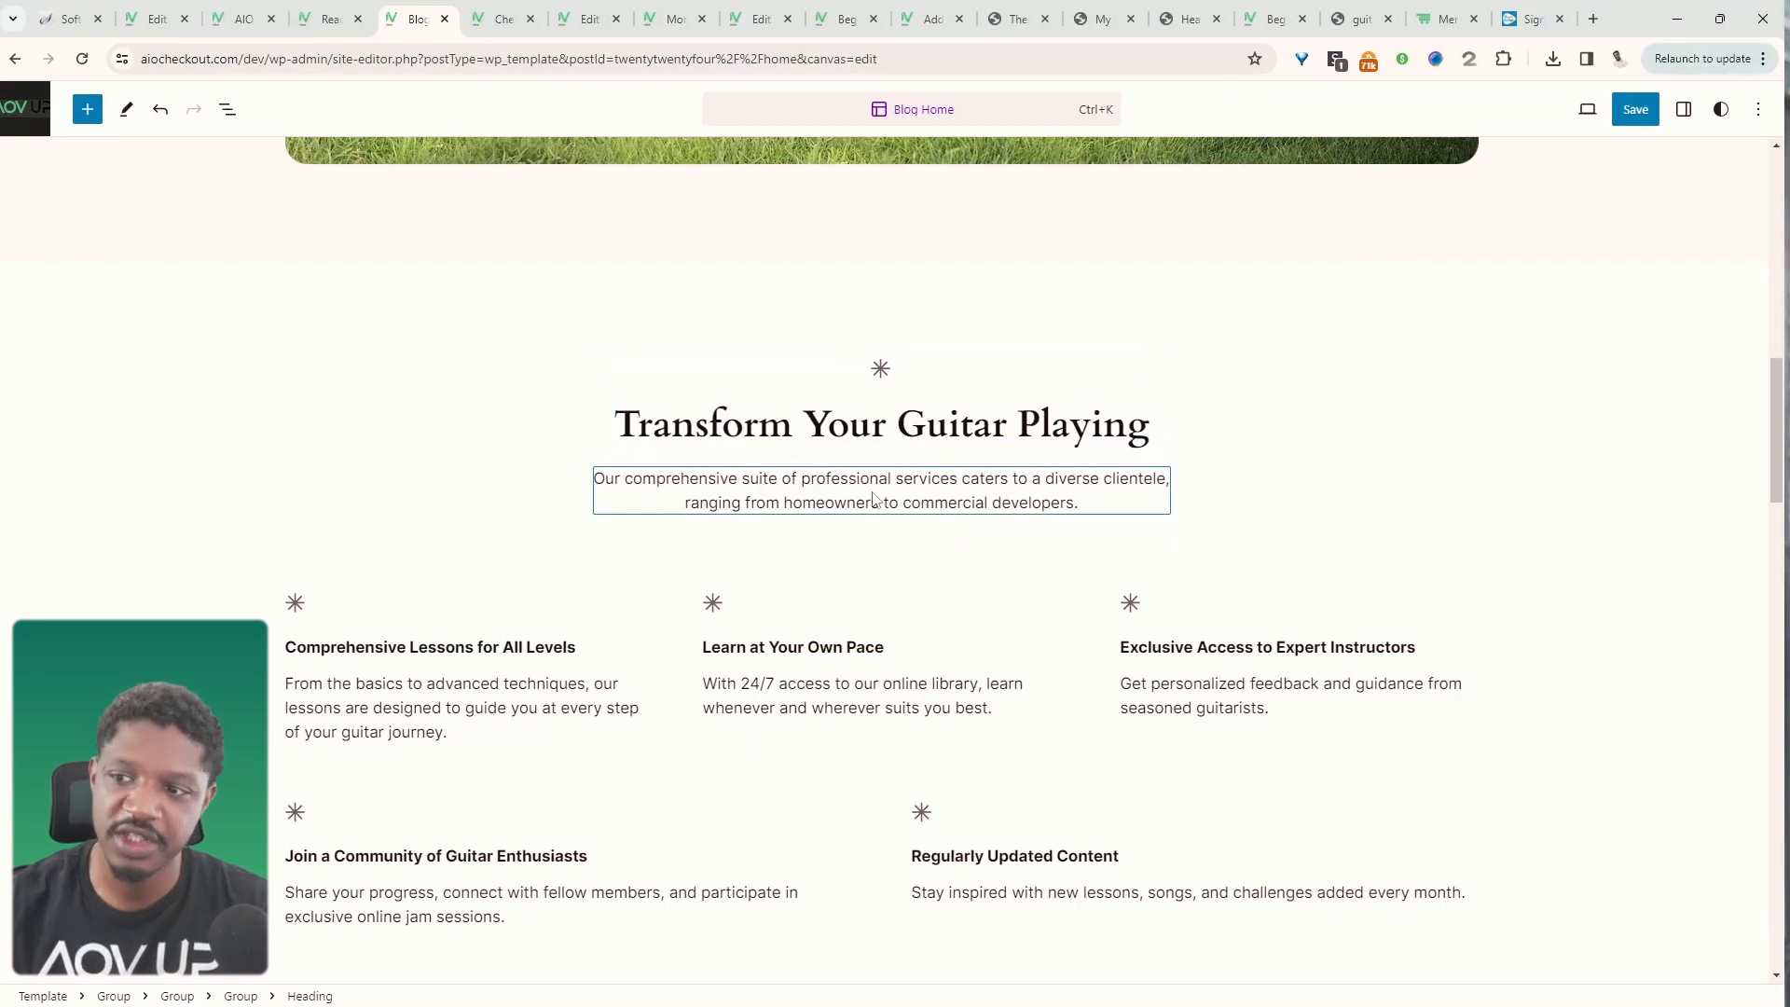
scroll(873, 499, up, 10)
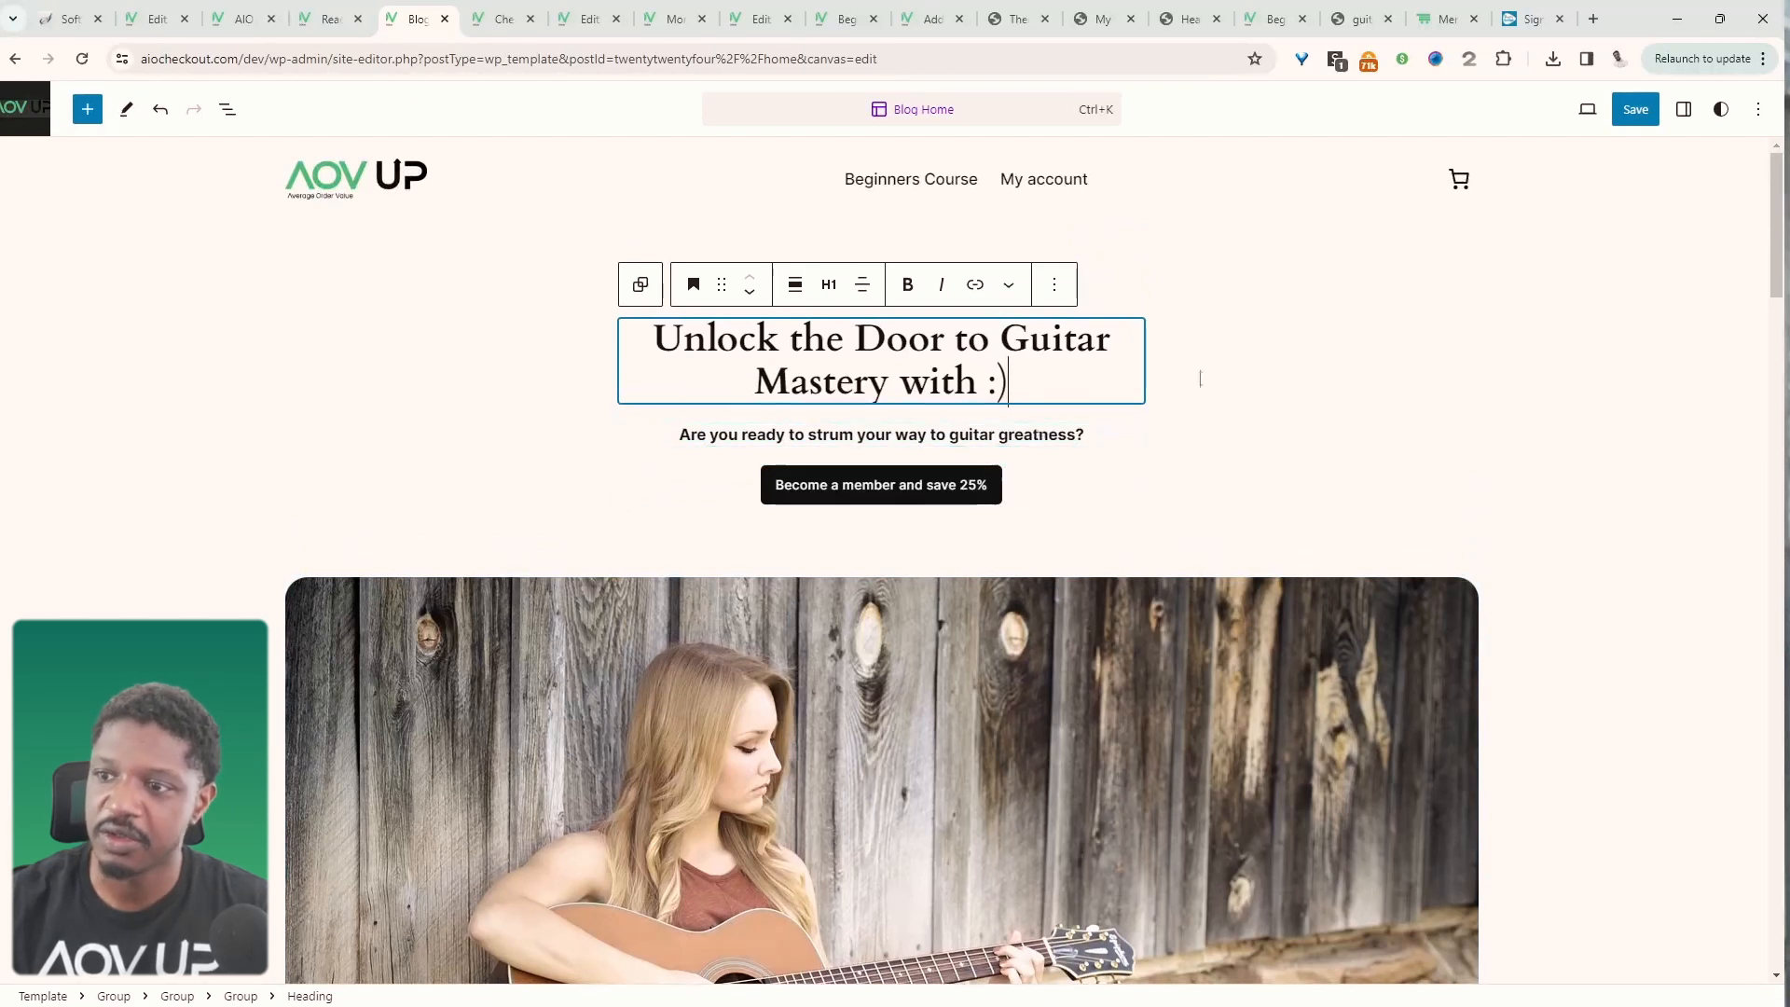
- Add the Downloadables page to the header navigation before My account, and rename the Beginners Course link to "Course"
click(1126, 182)
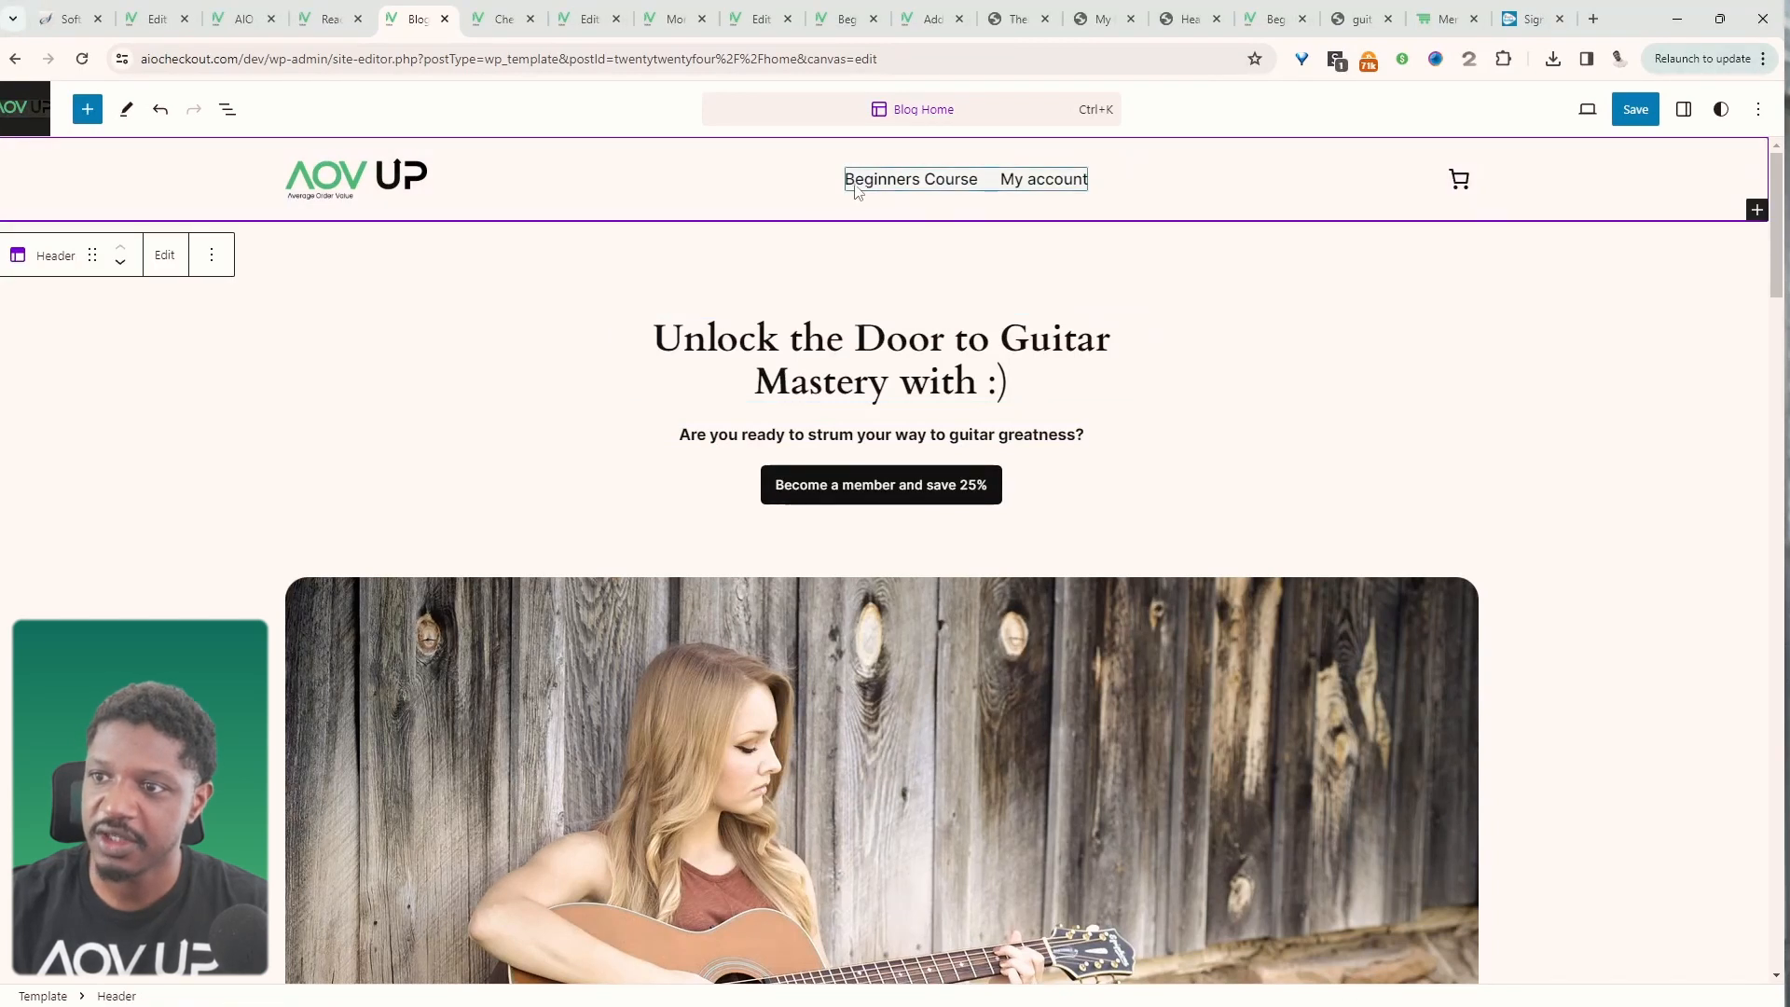
click(929, 189)
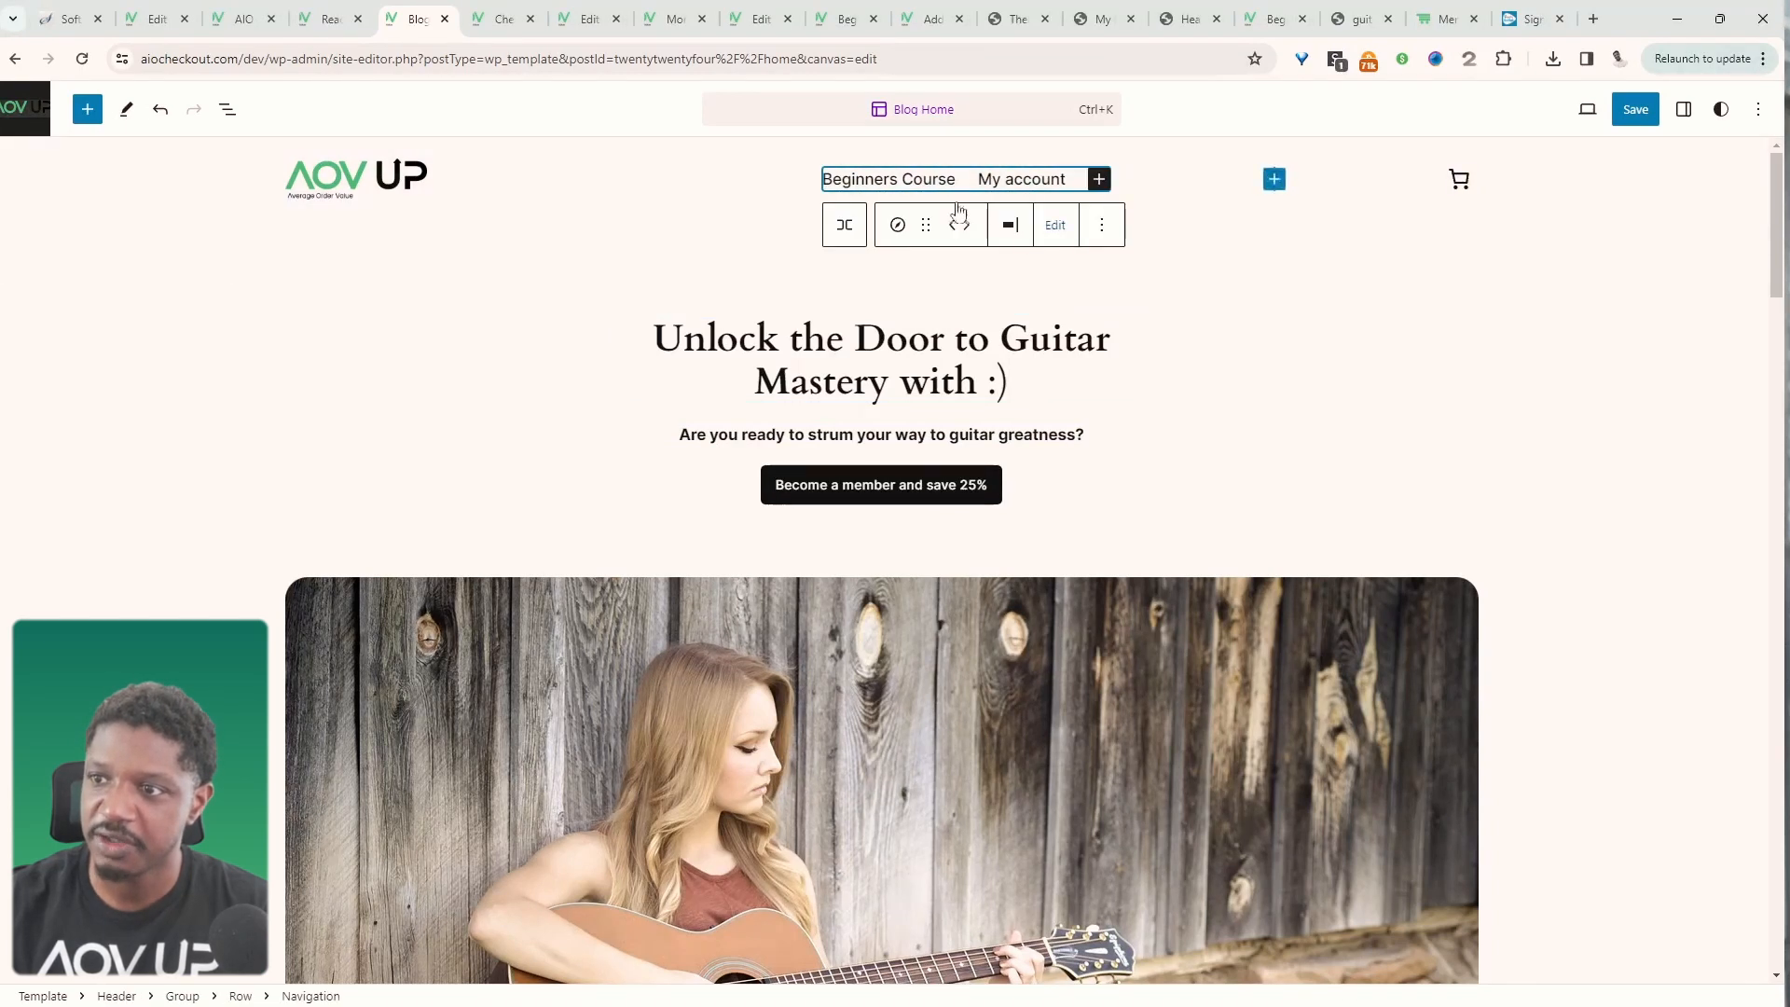
click(1099, 181)
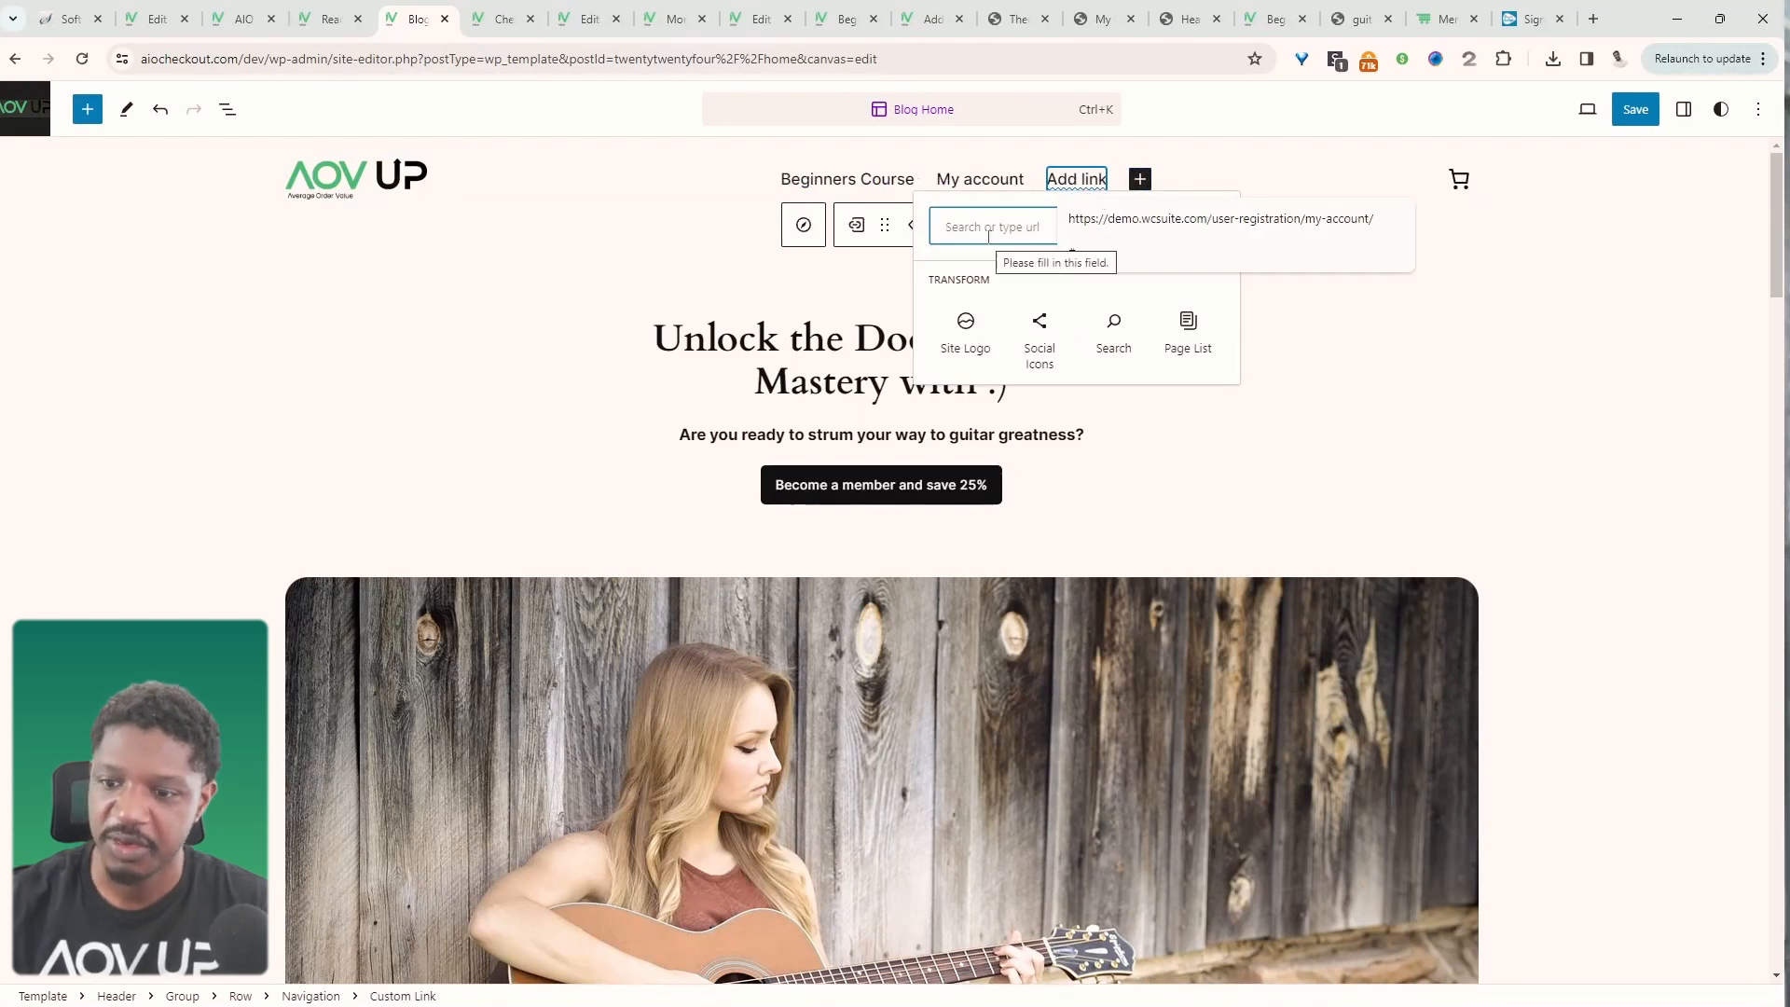
text(down)
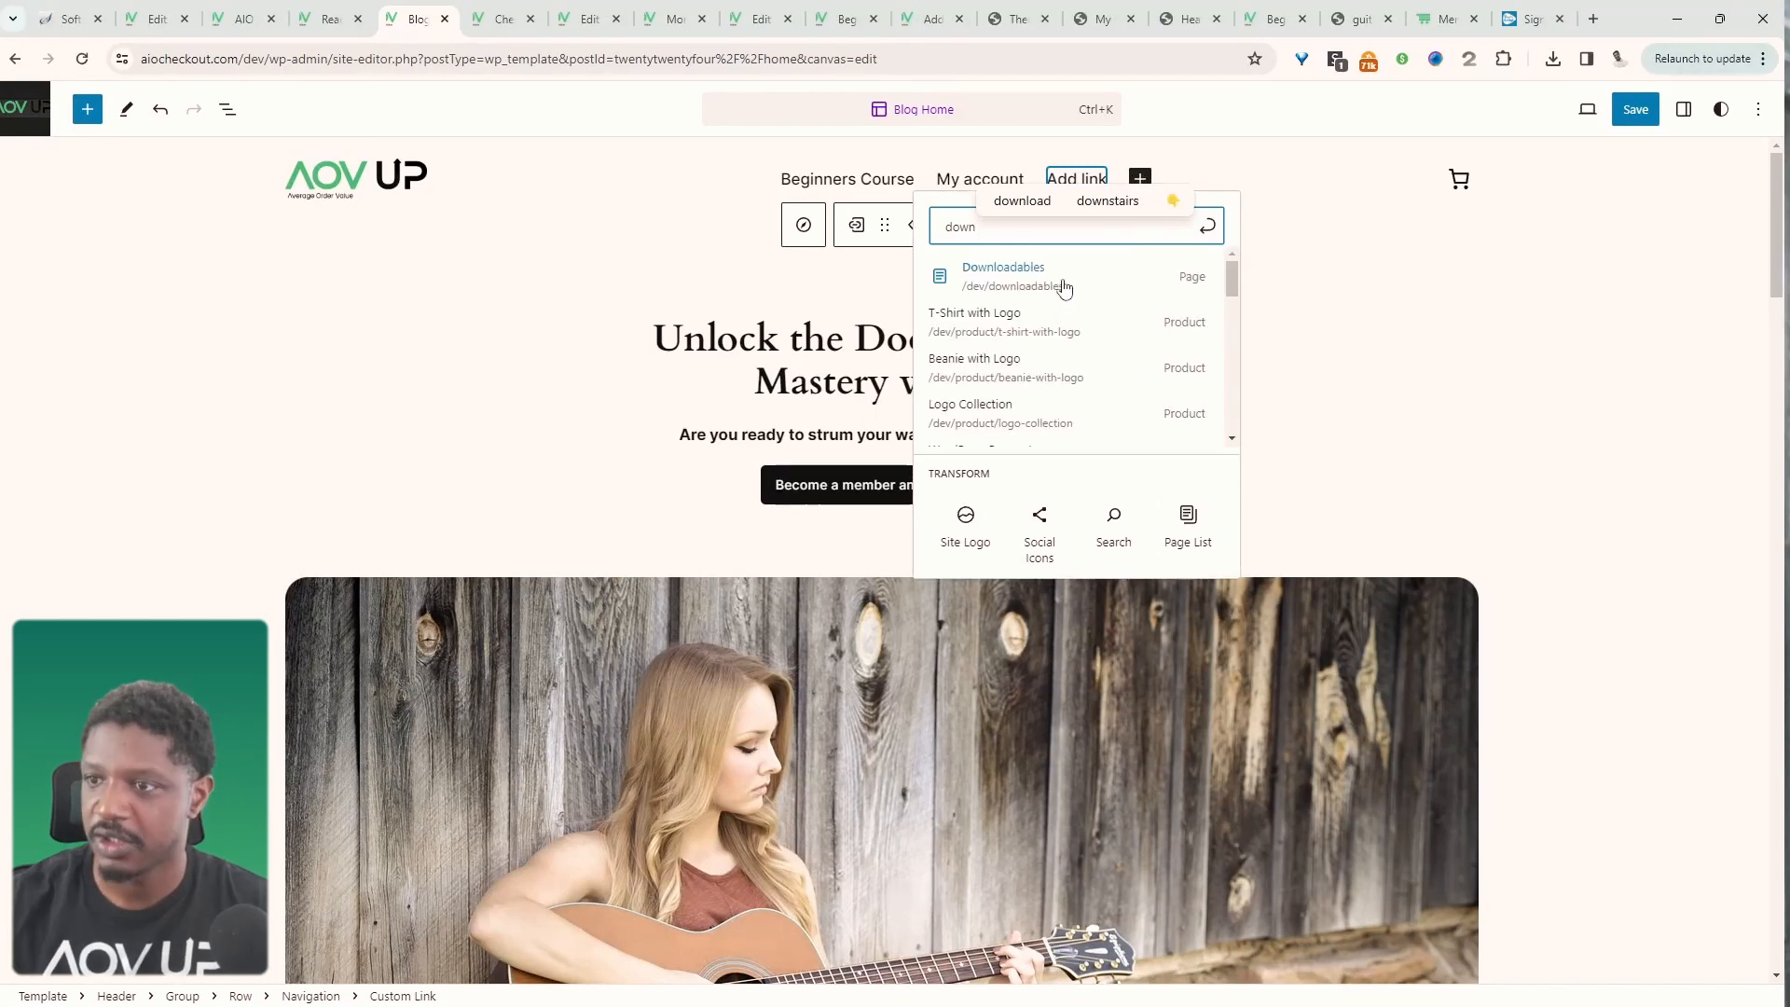
click(1061, 284)
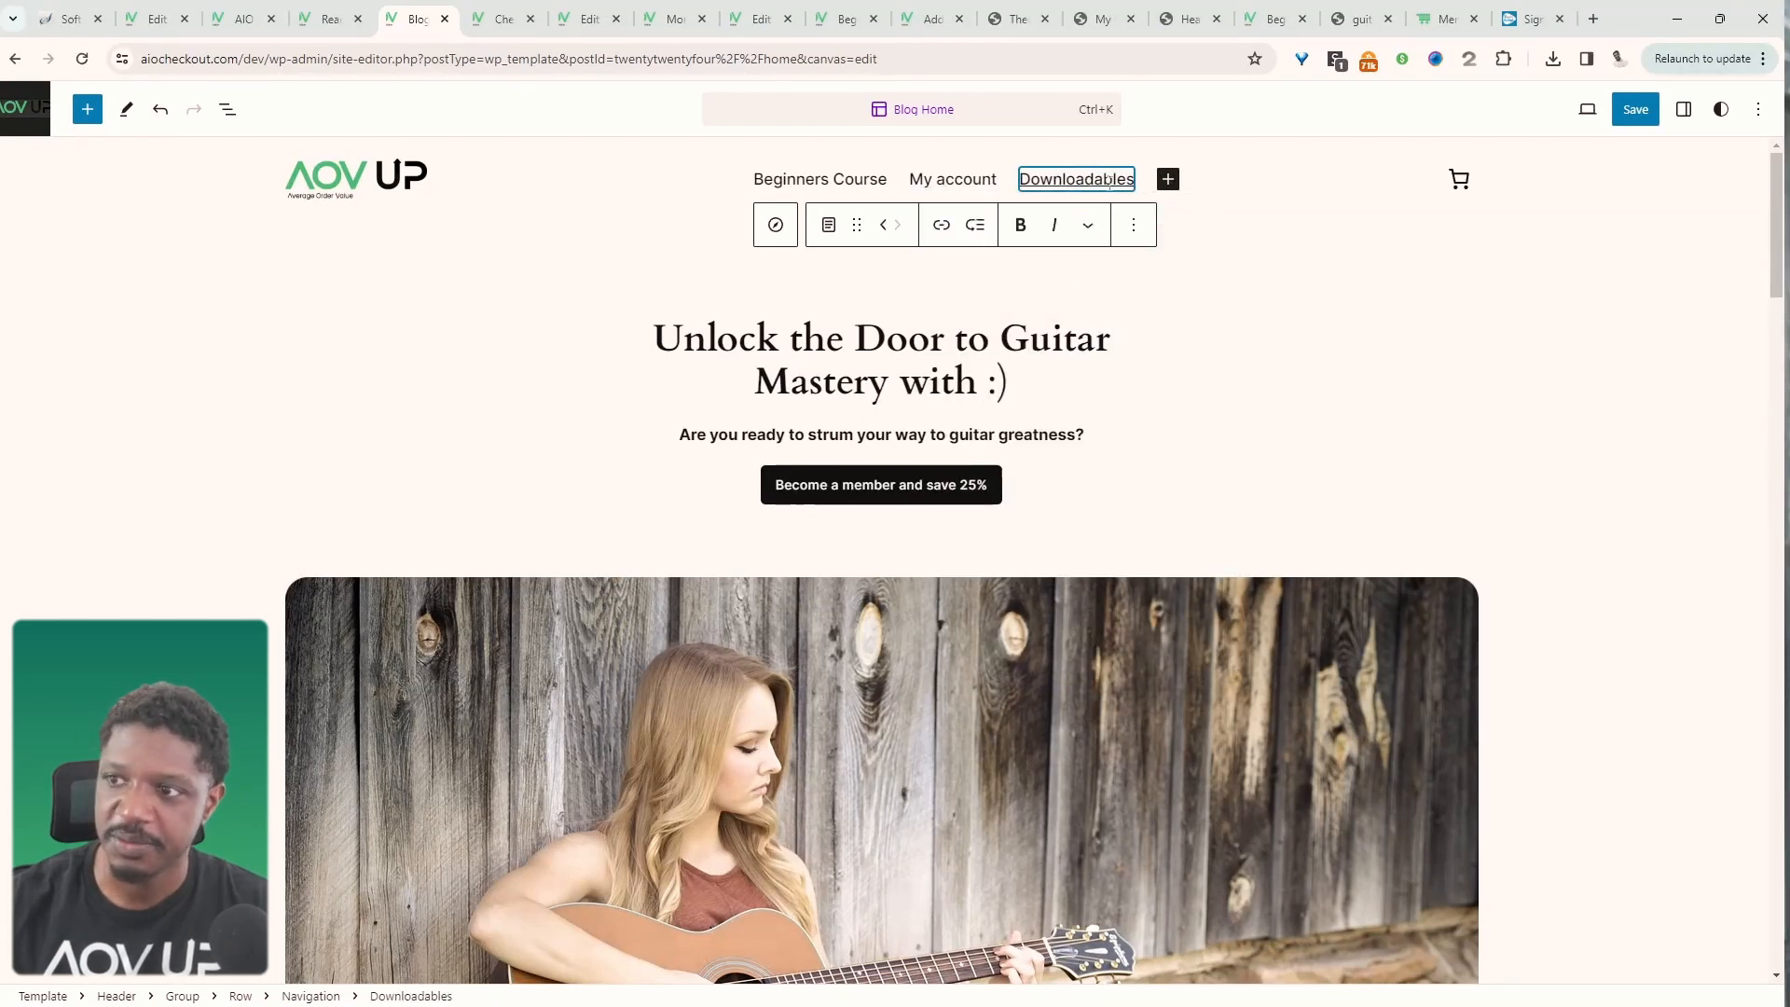
drag(952, 179, 1161, 189)
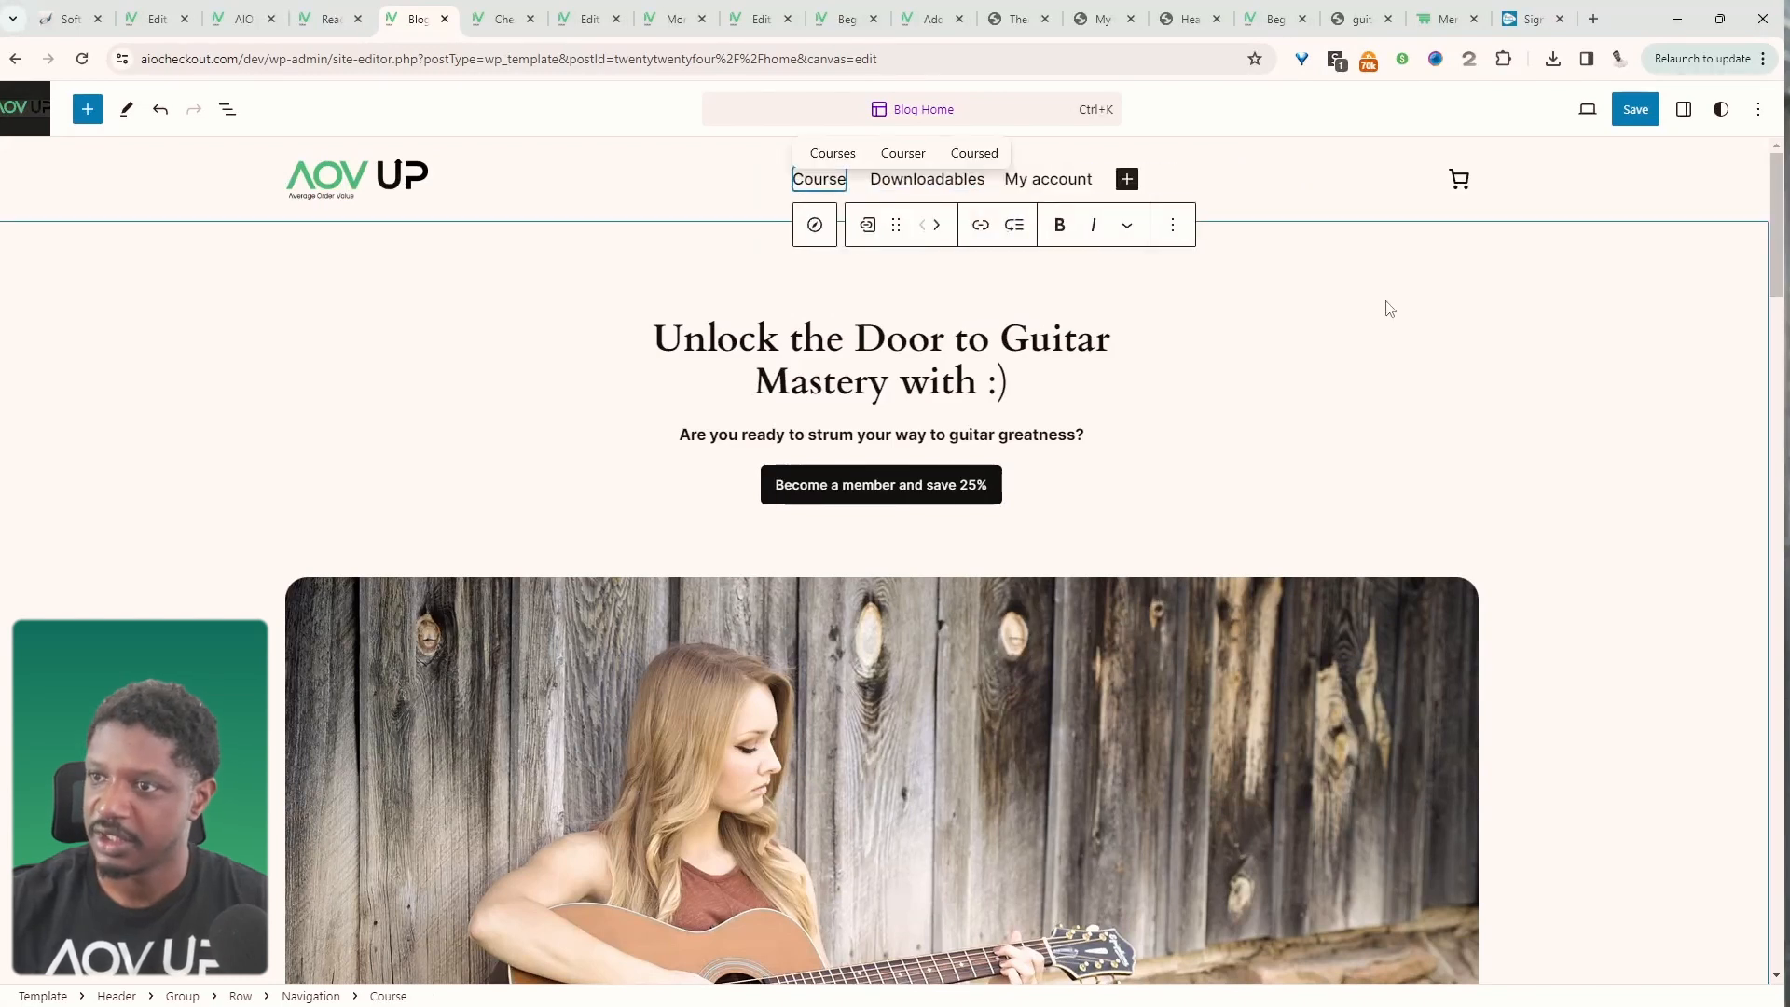
- Add the Plans page to the header navigation before My account and save the Blog Home template
click(1127, 179)
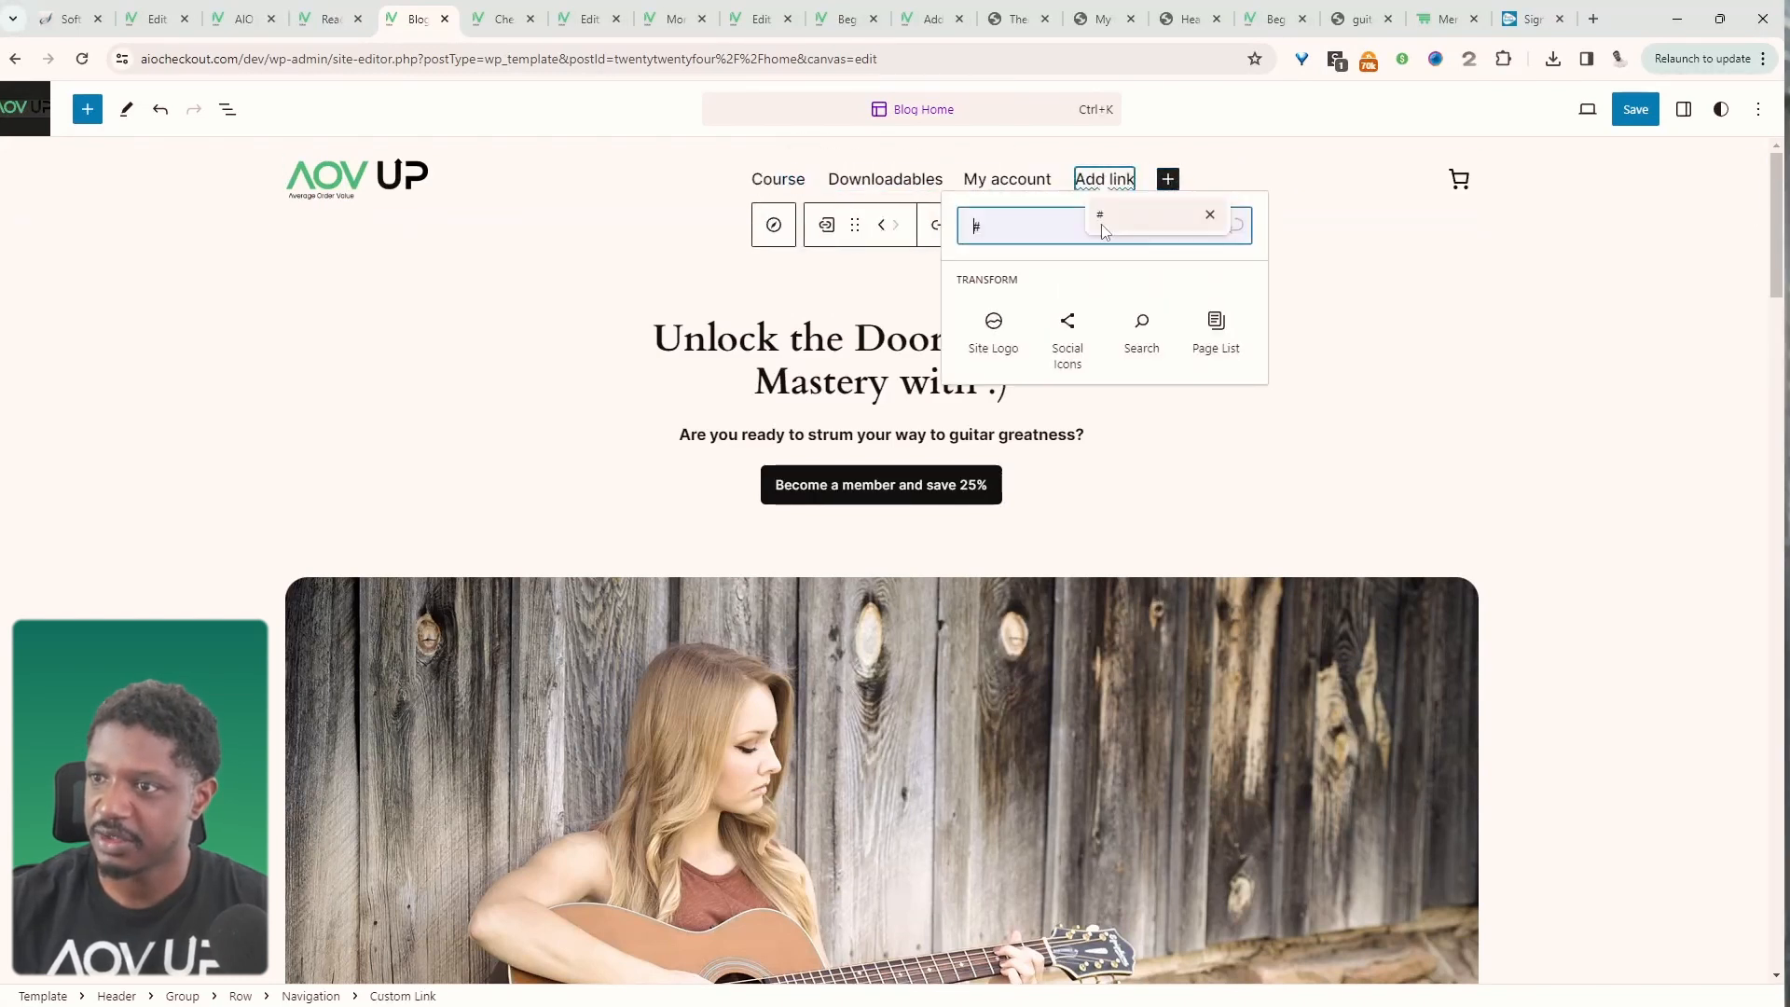
text(plans)
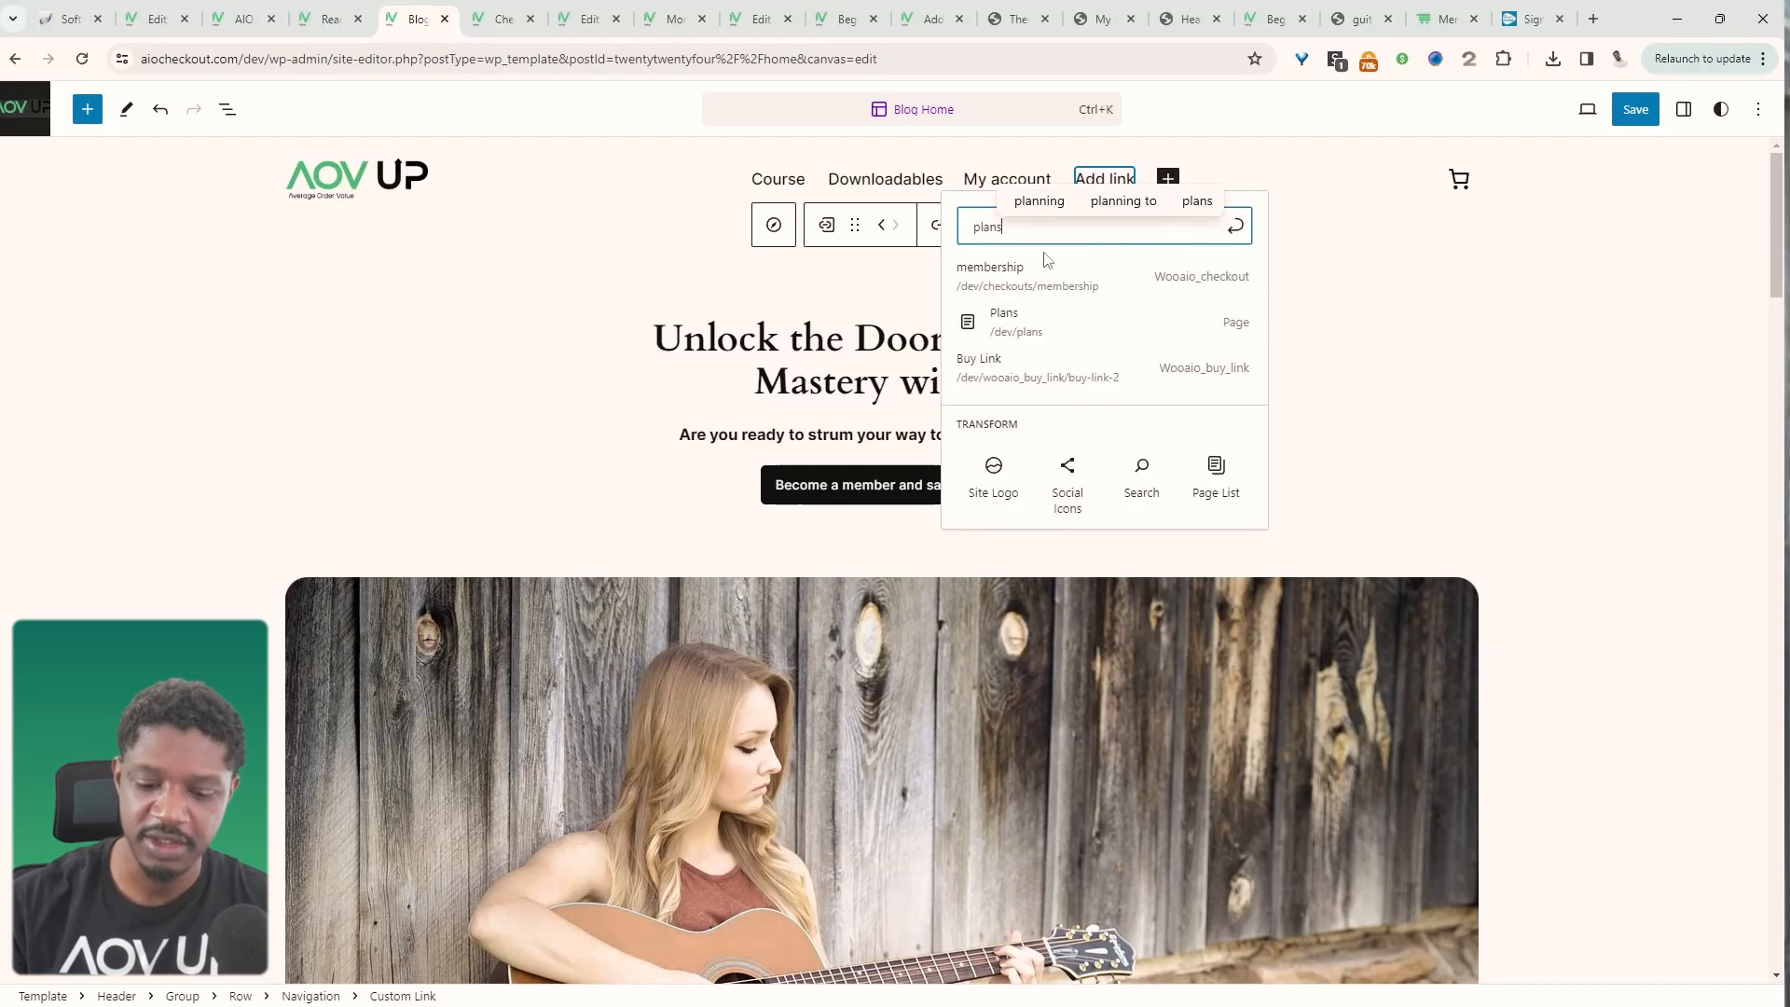
click(1049, 268)
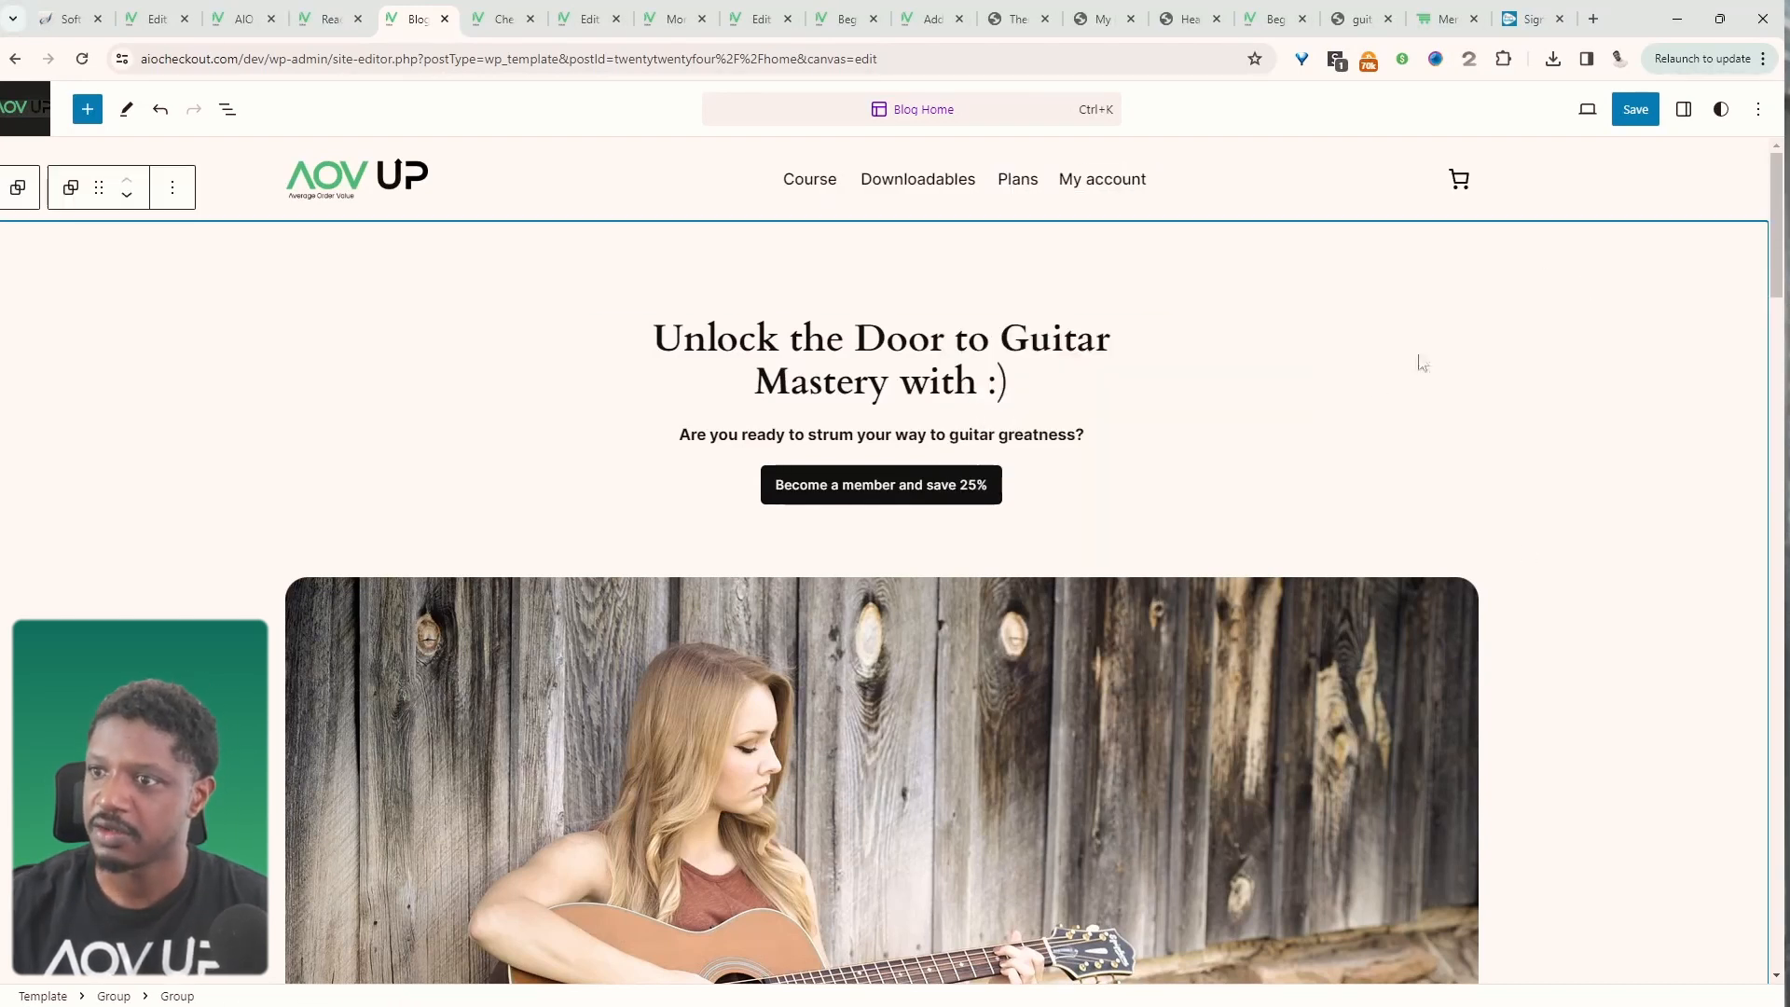
click(1637, 110)
click(1590, 110)
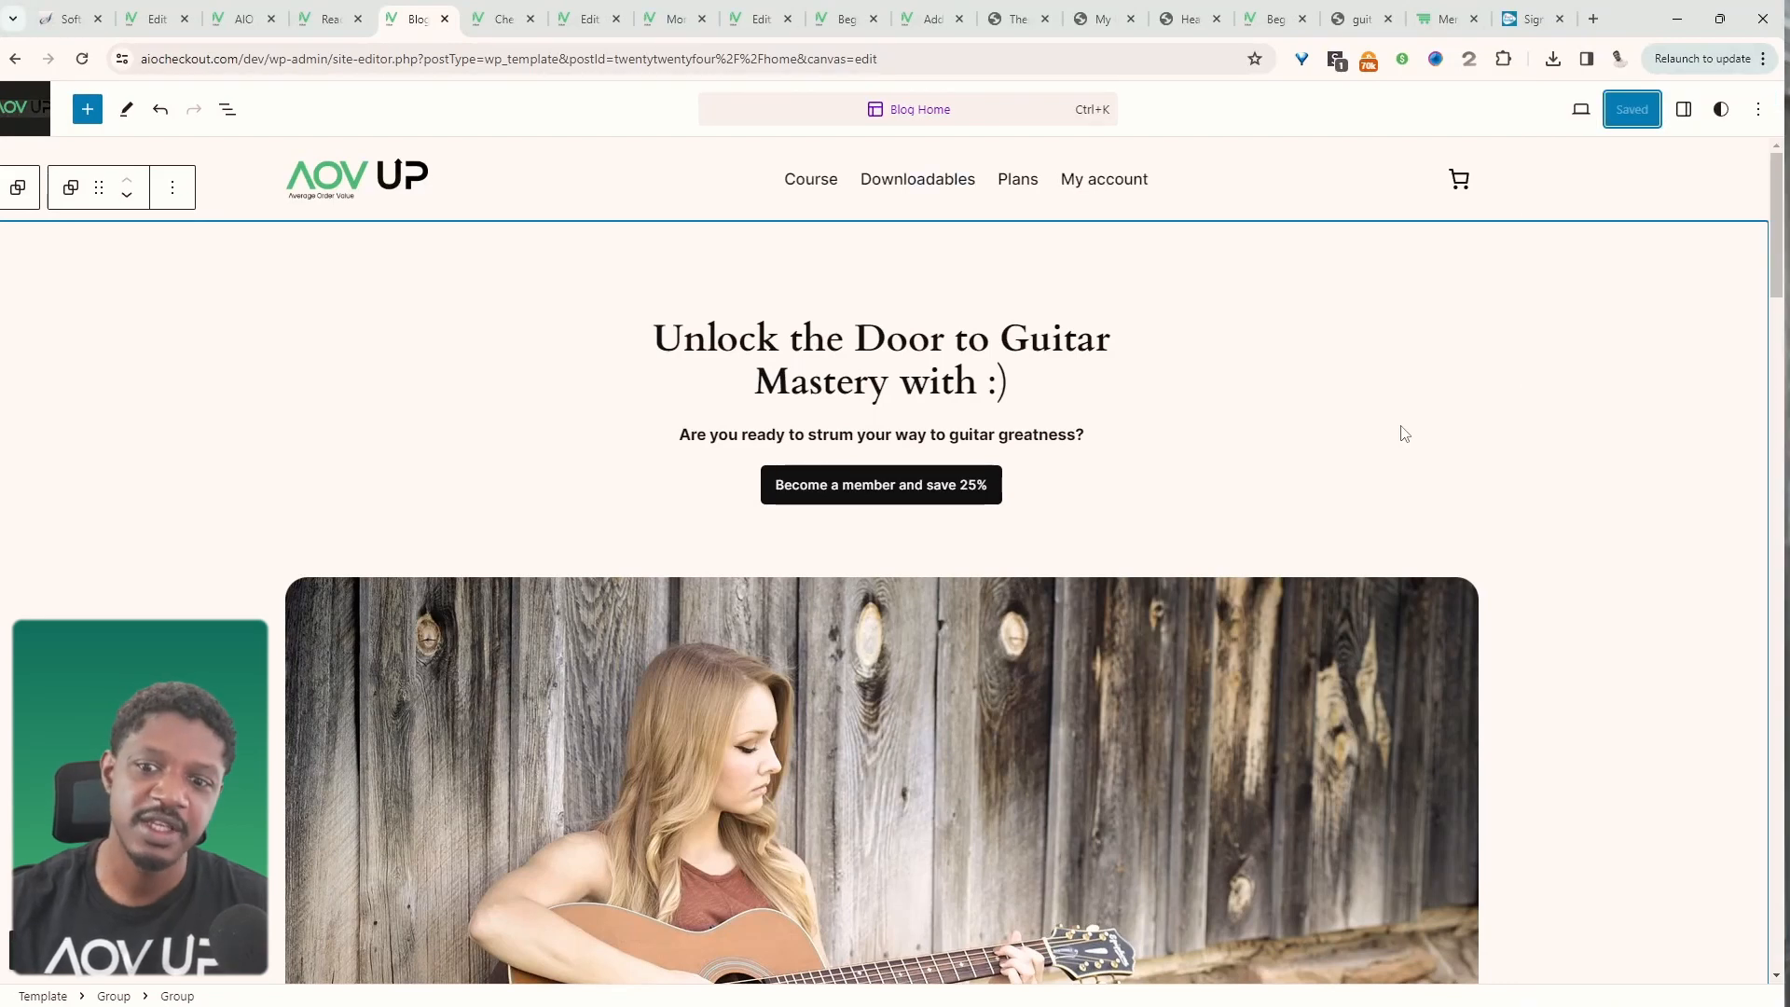
- Switch to the incognito window, reload the homepage, and review its updated navigation, heading and sections
key(alt+Tab)
click(84, 61)
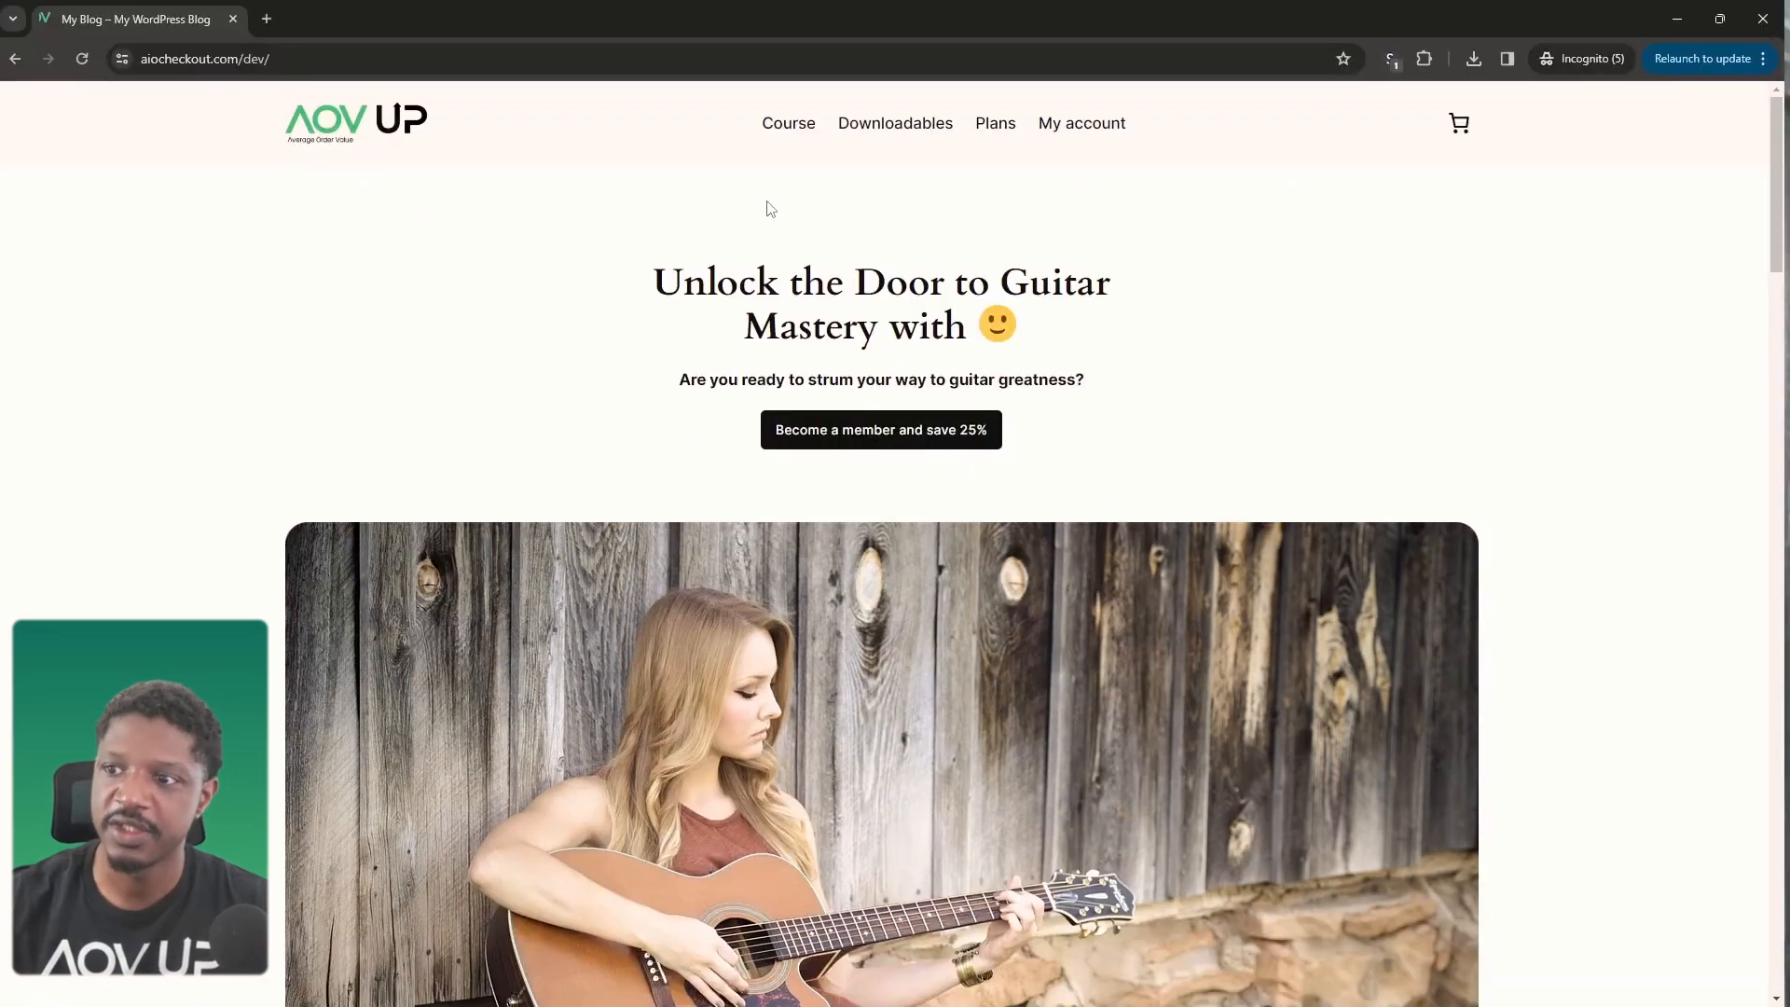
scroll(1189, 601, down, 20)
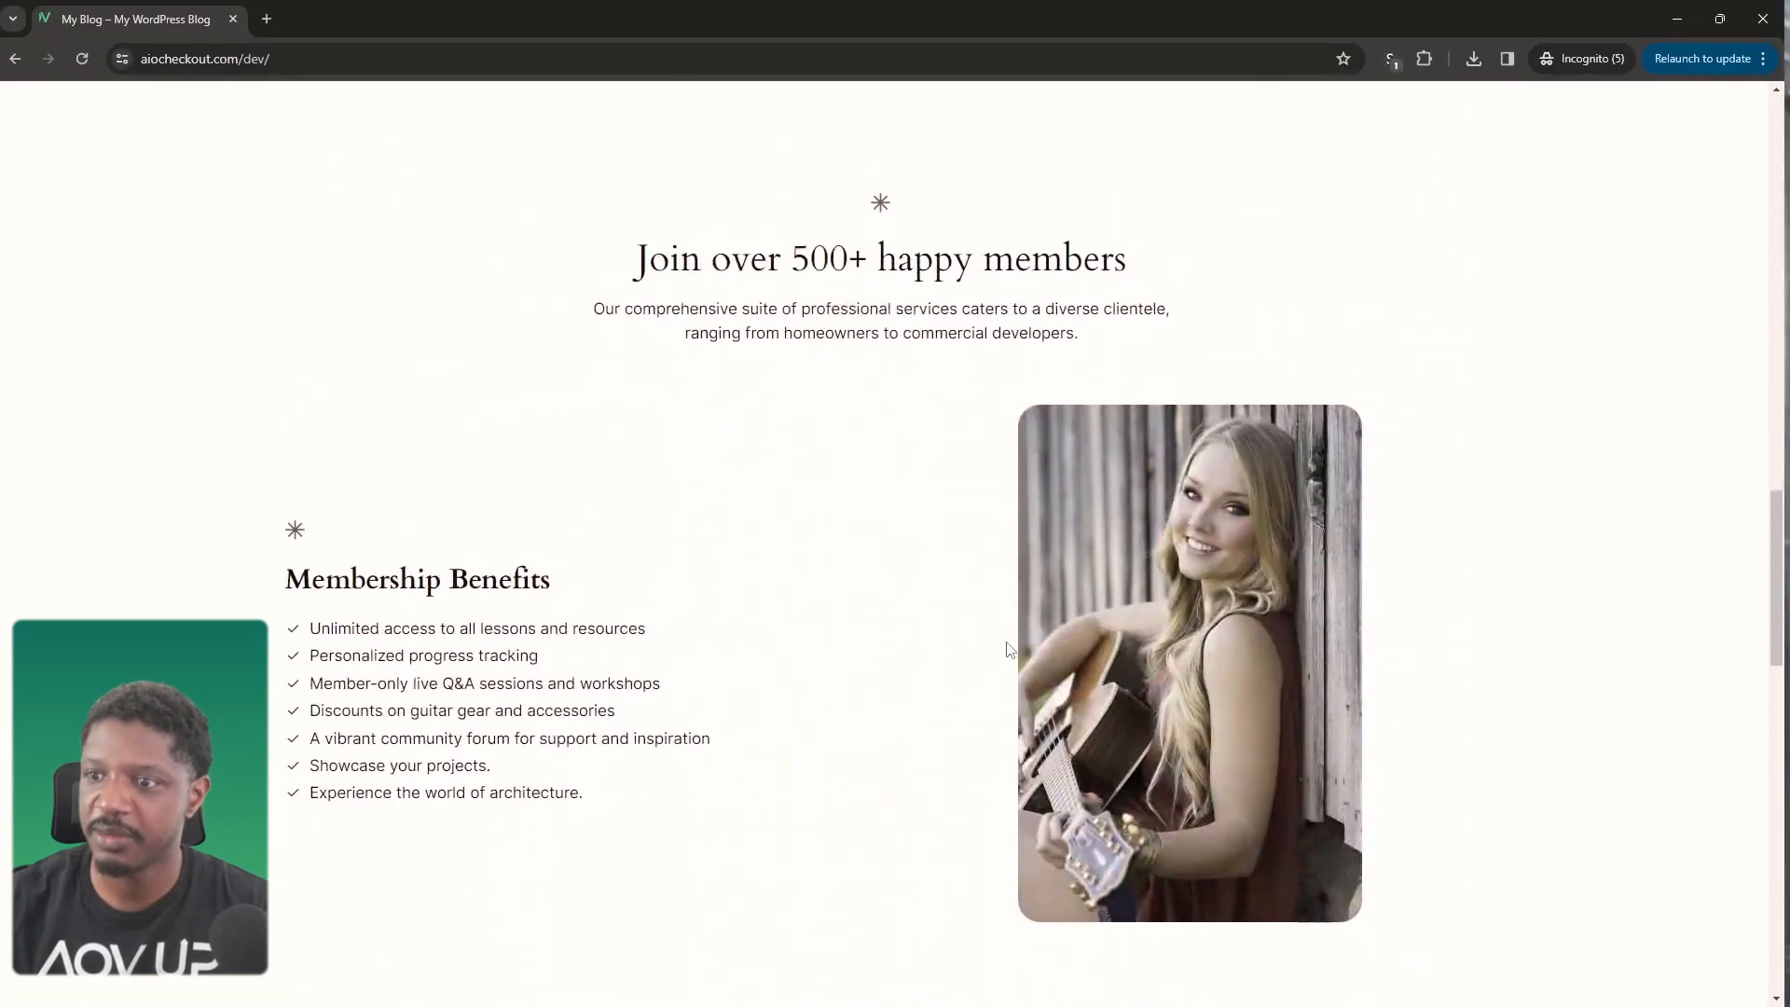
scroll(1006, 649, up, 20)
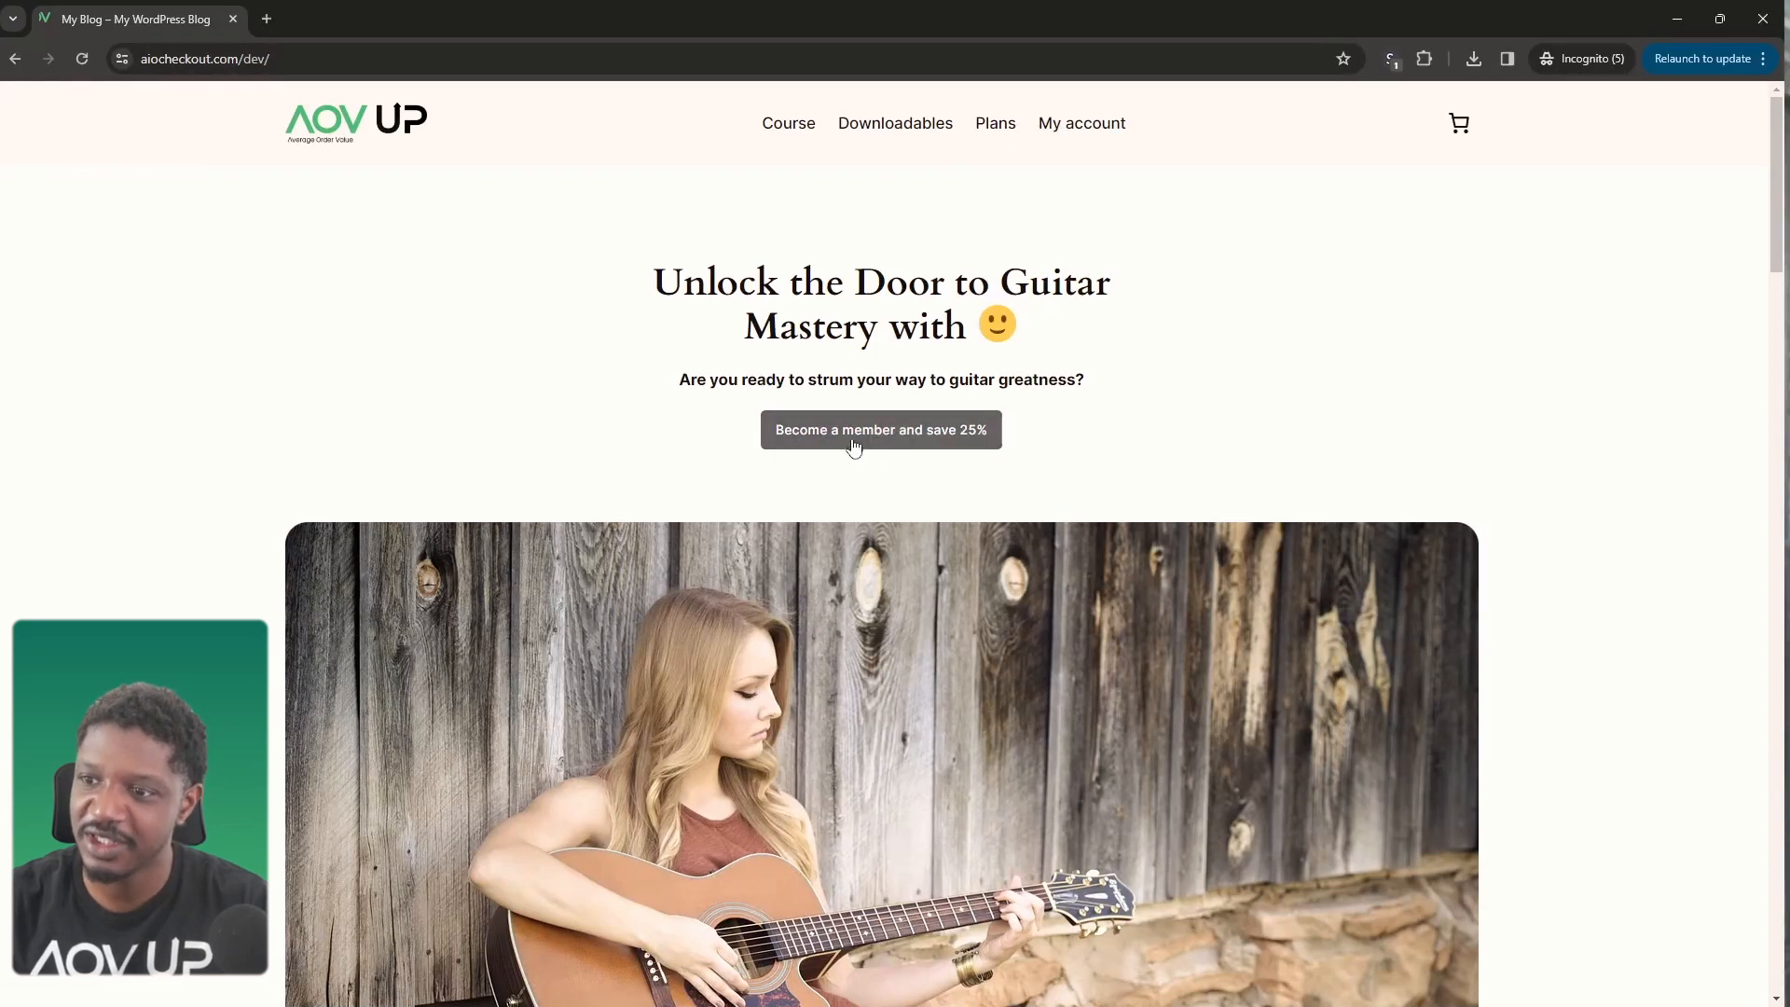
- Check the Plans page's options and the Downloadables page's restriction notice as a visitor, and return to the admin window
click(996, 123)
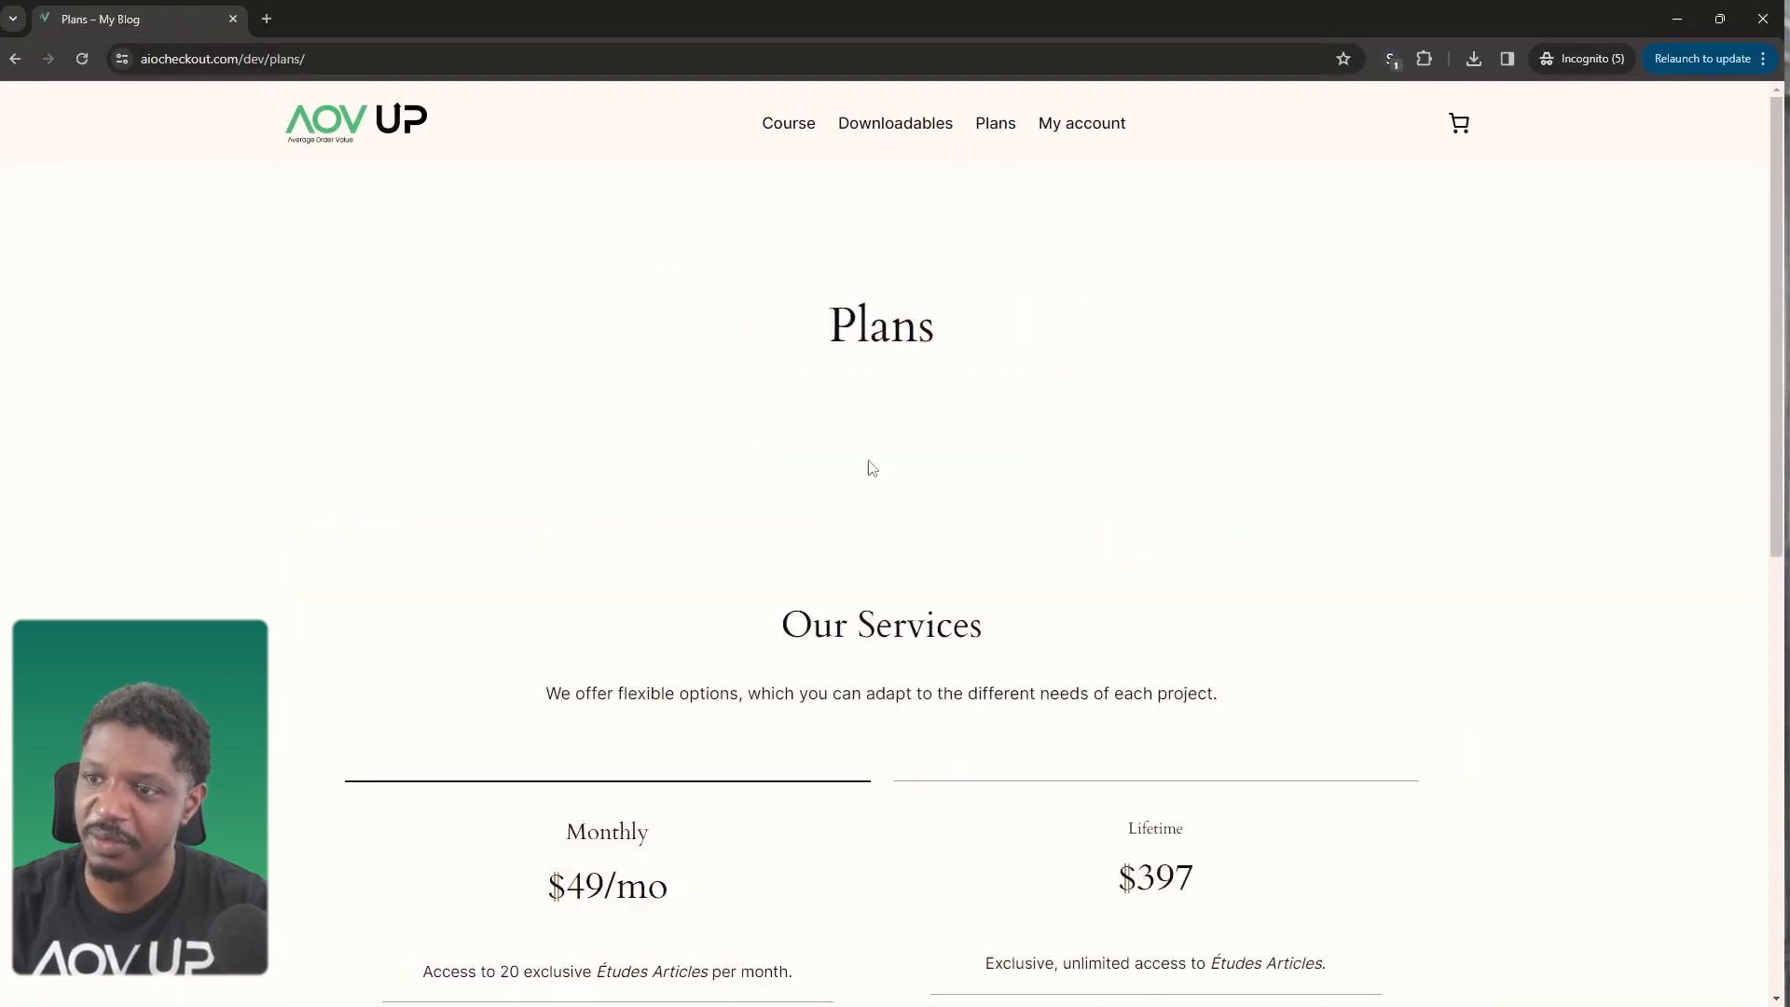
scroll(872, 467, down, 6)
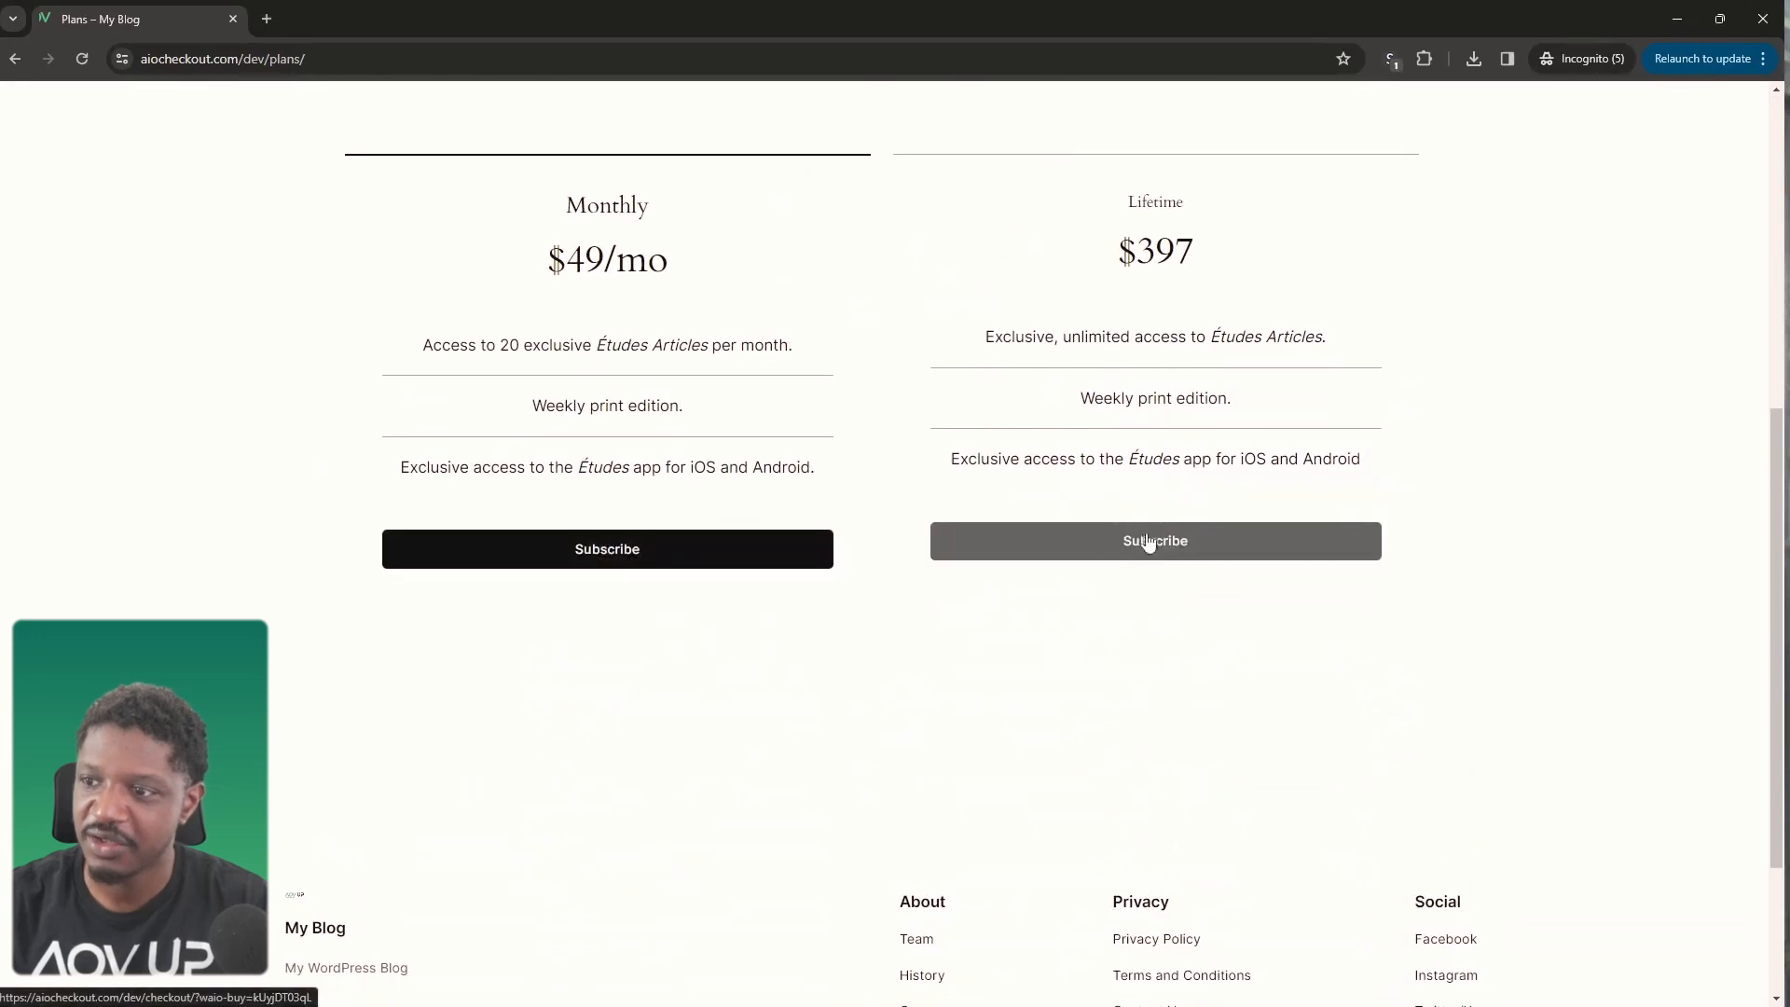
scroll(1112, 566, up, 6)
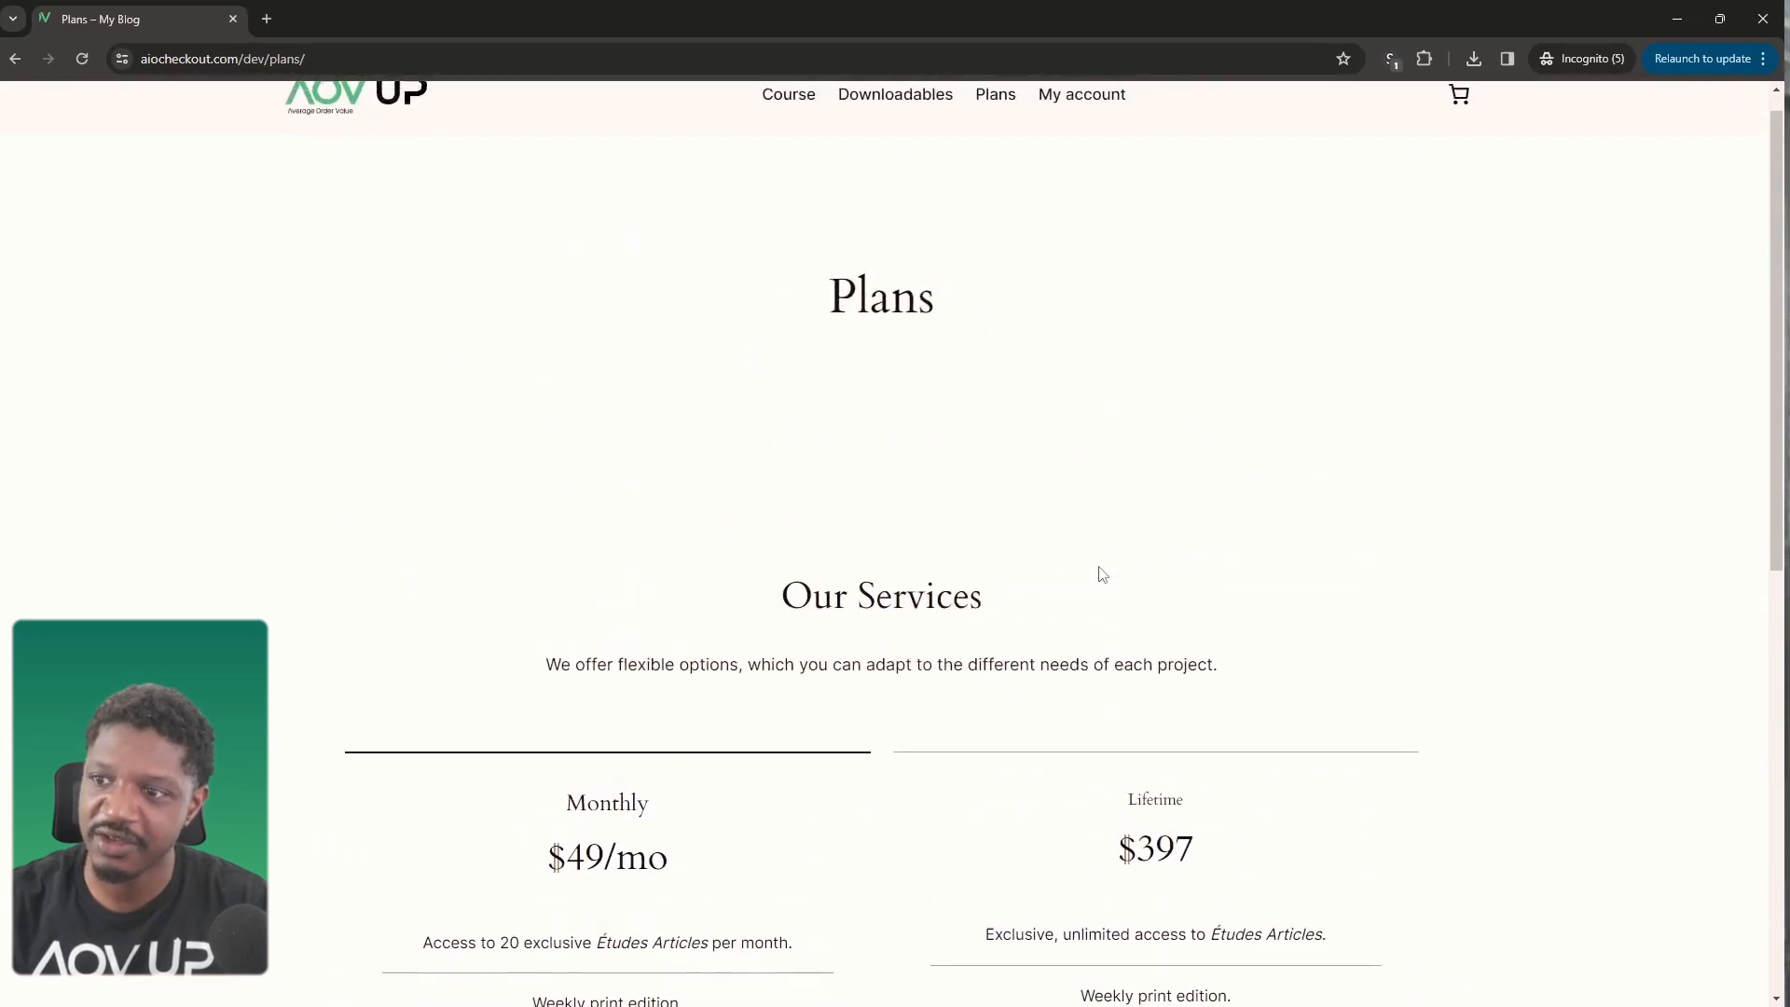
click(902, 131)
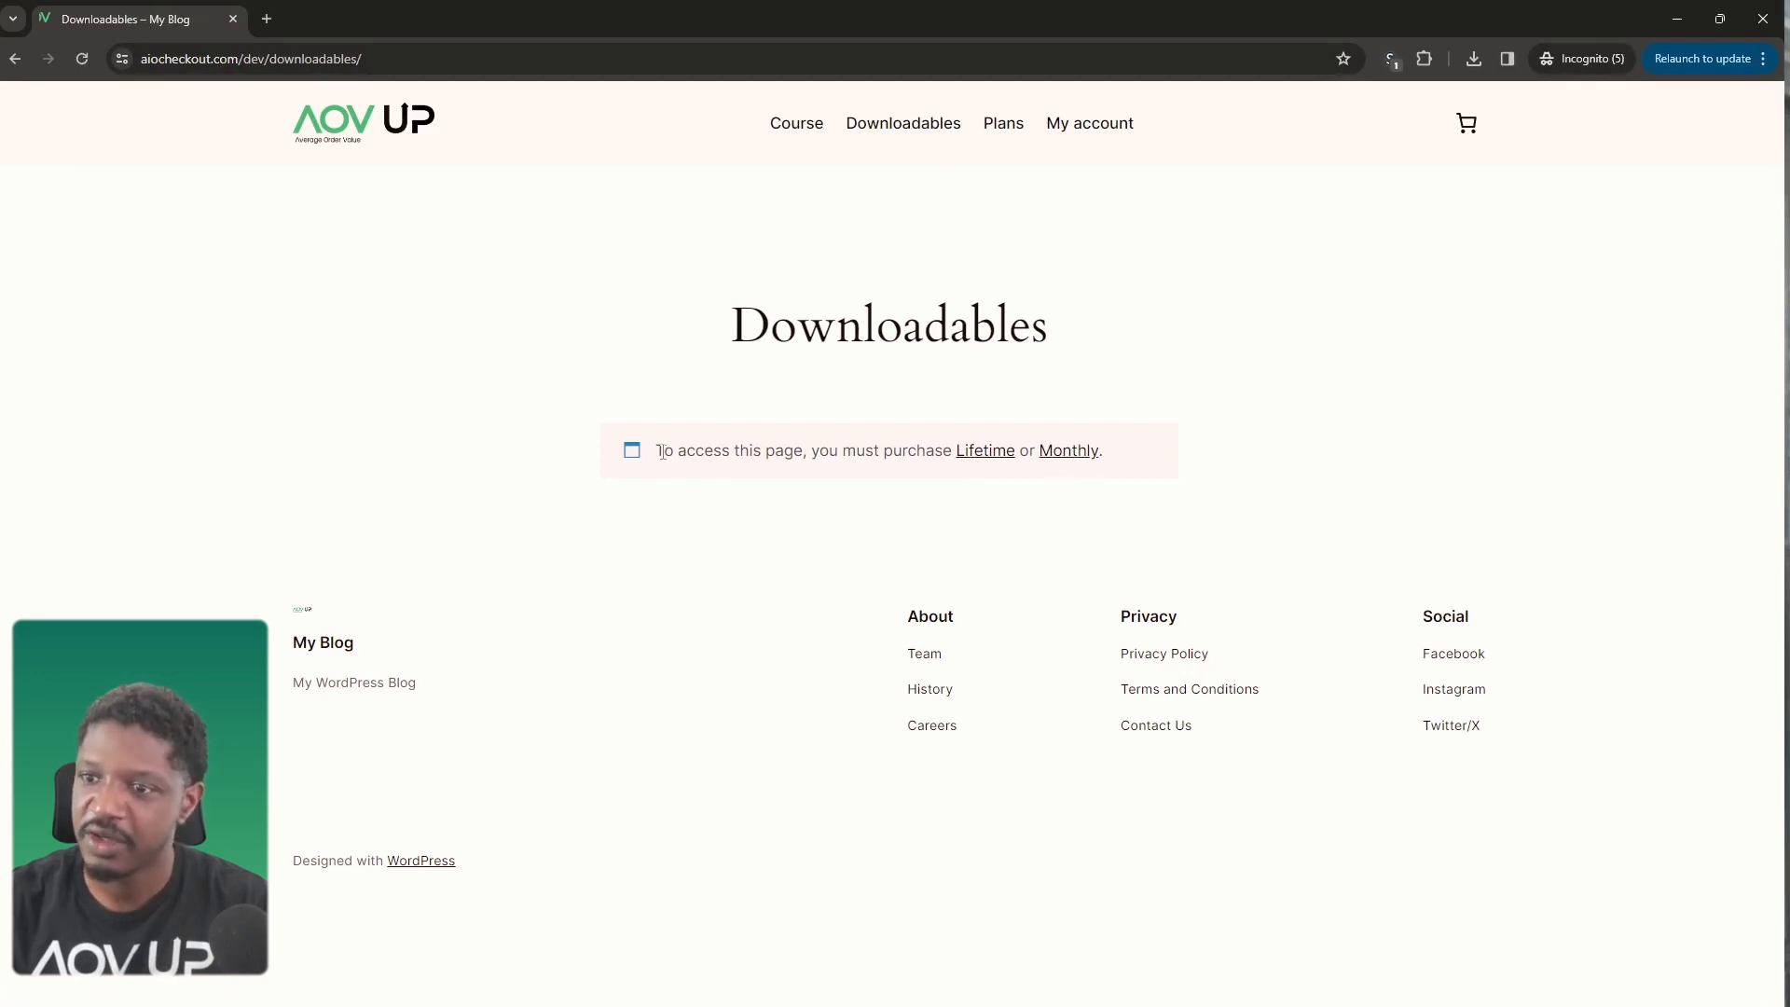
drag(662, 453, 1043, 440)
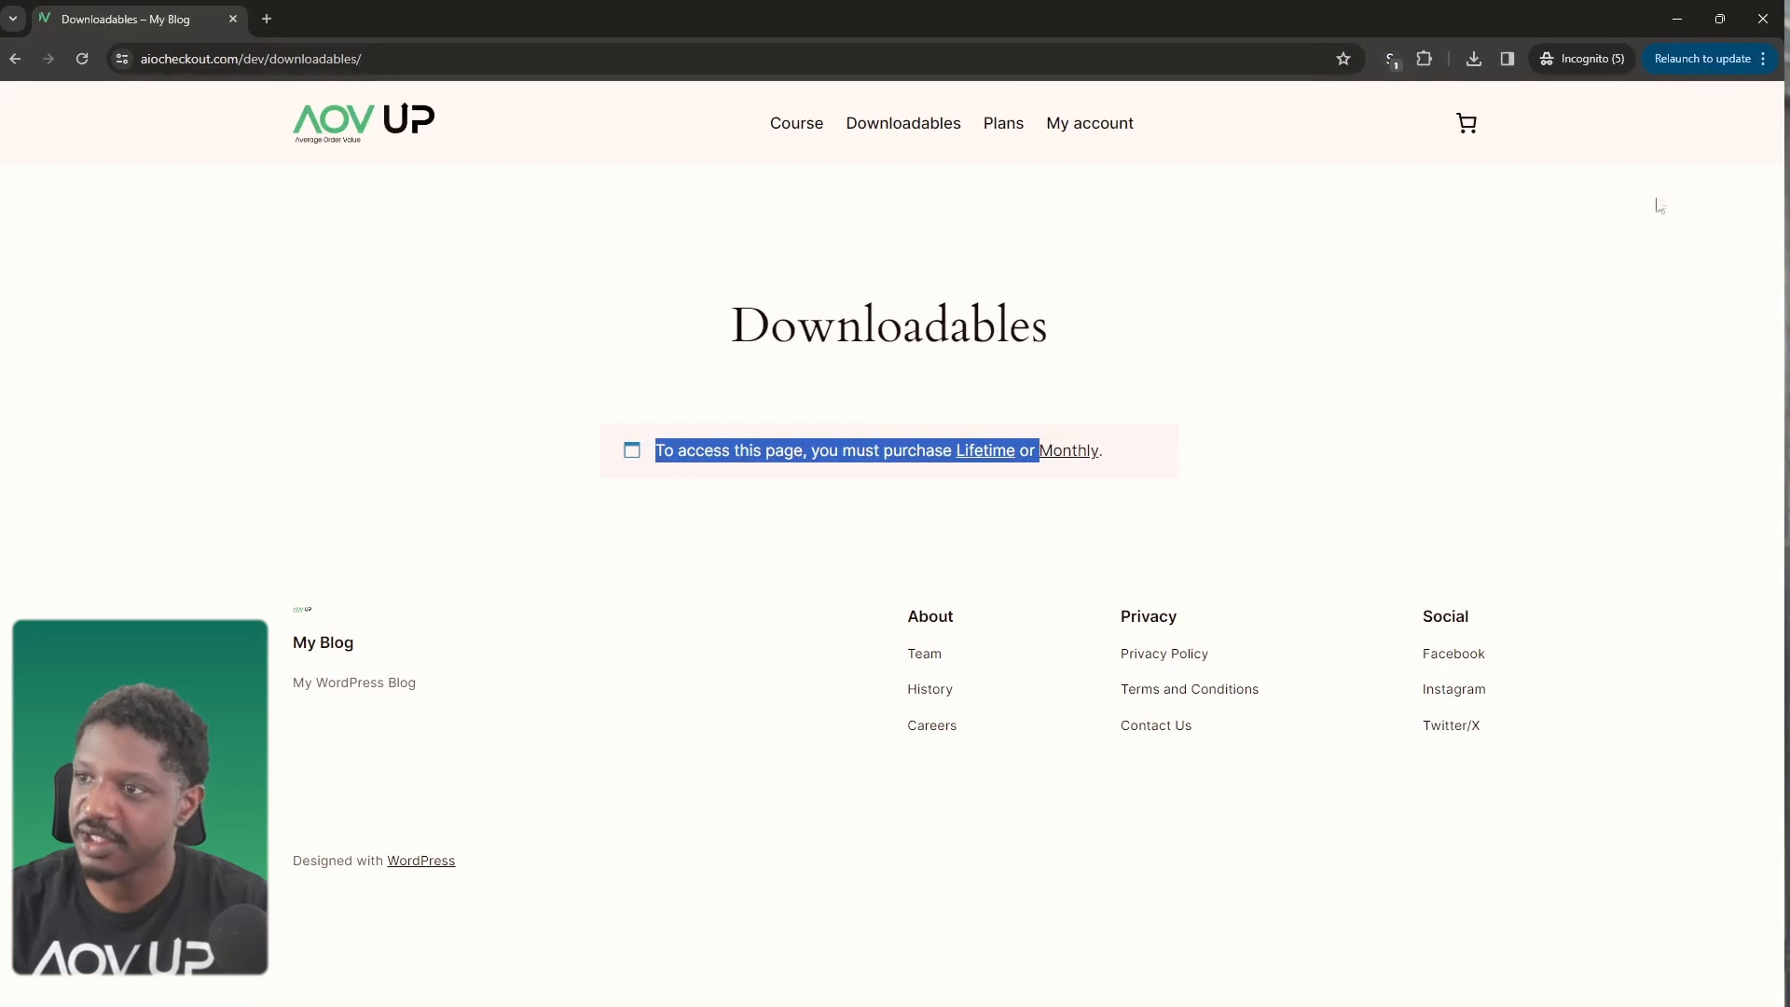
click(1673, 19)
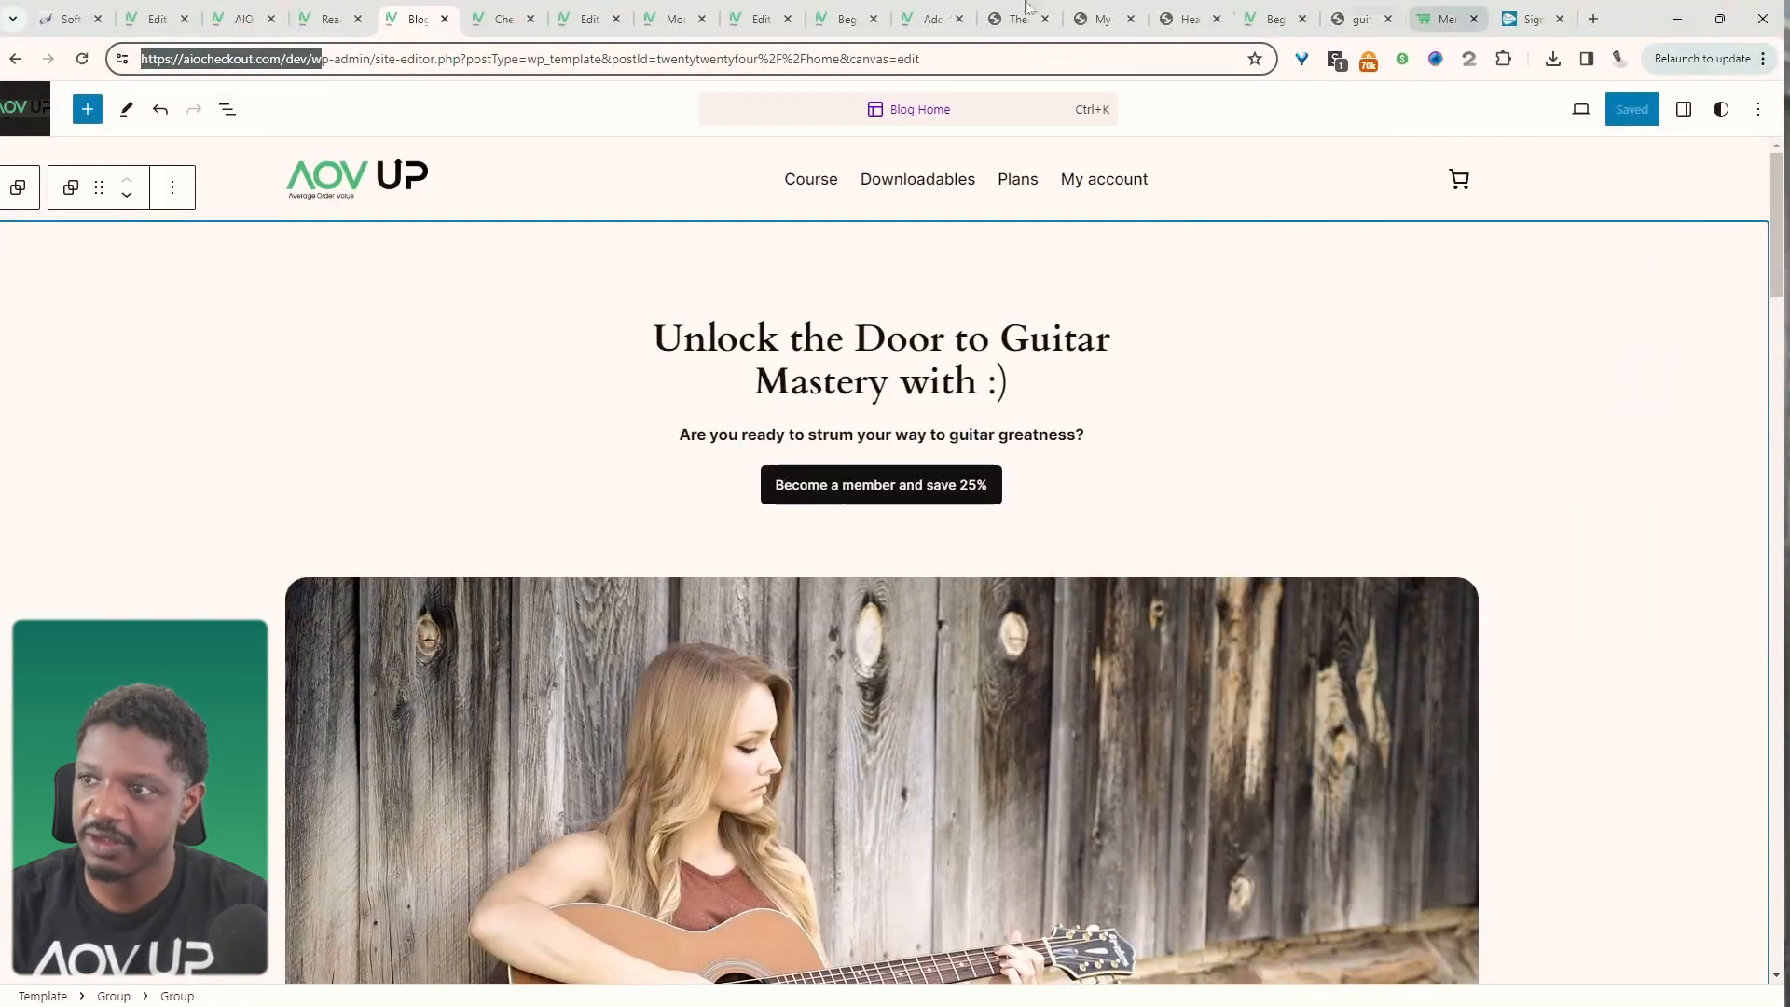
- In the AOVup Memberships settings, examine the content restricted messages, enlarging the purchase-required message box to read it
click(324, 26)
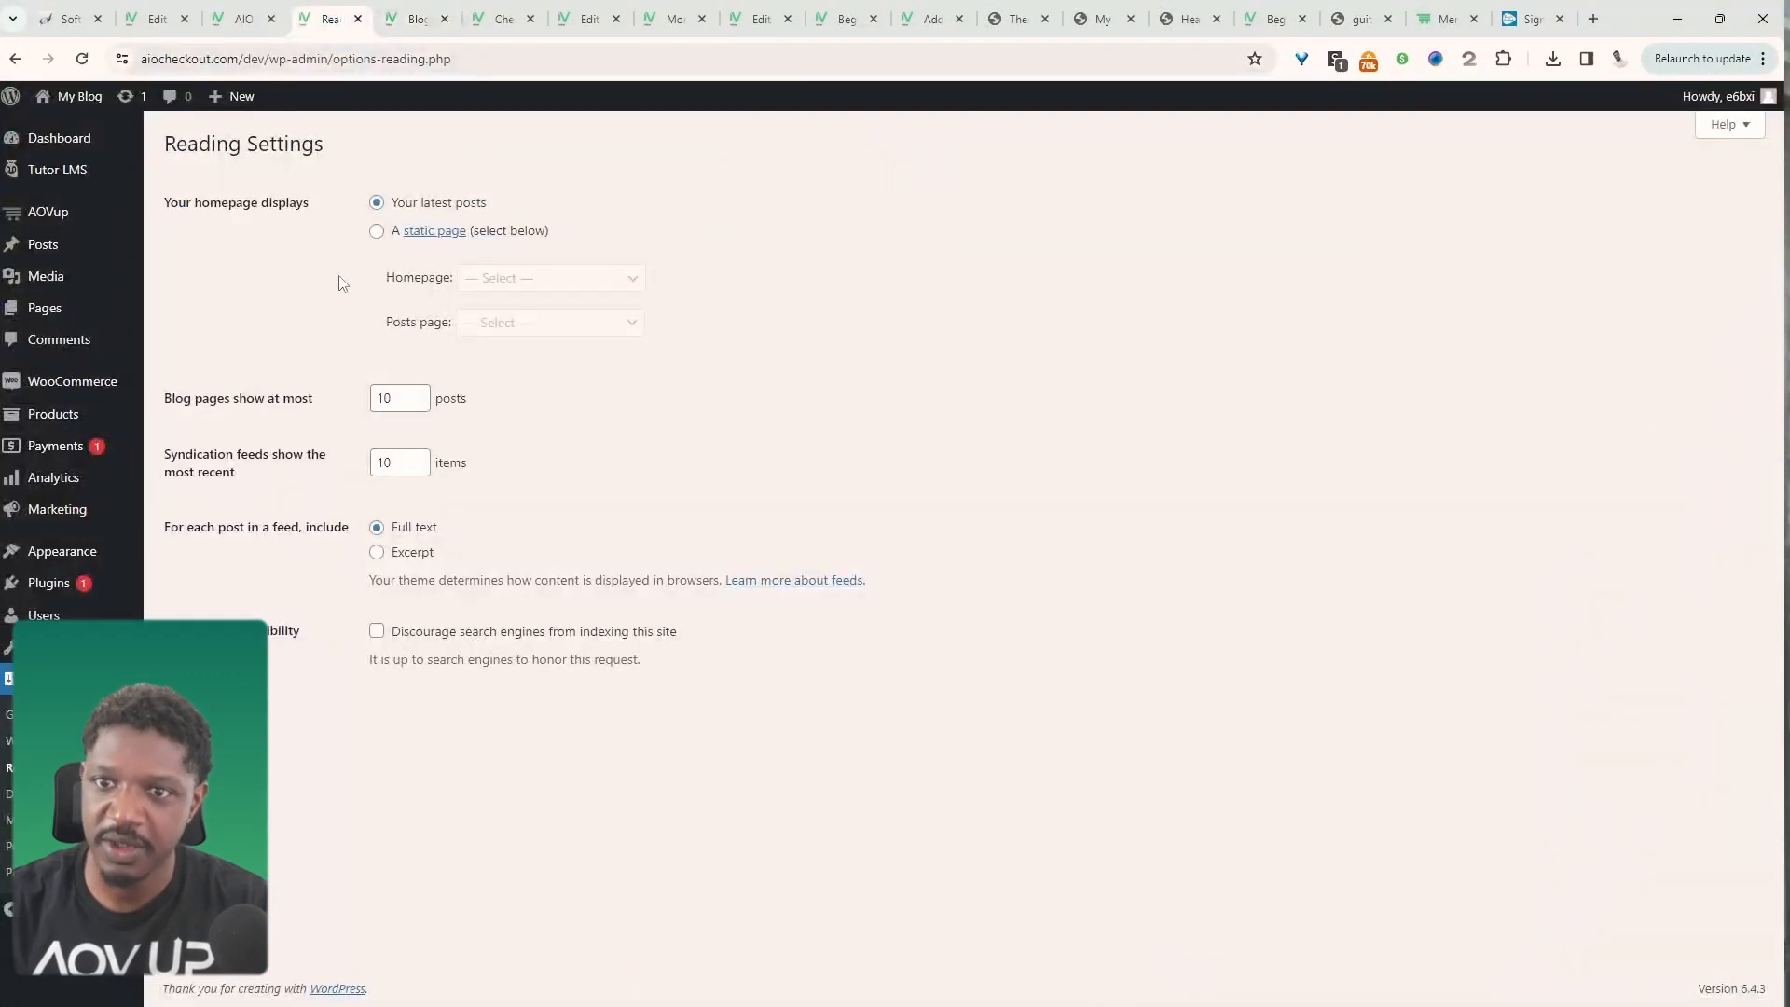
mouse_move(94, 213)
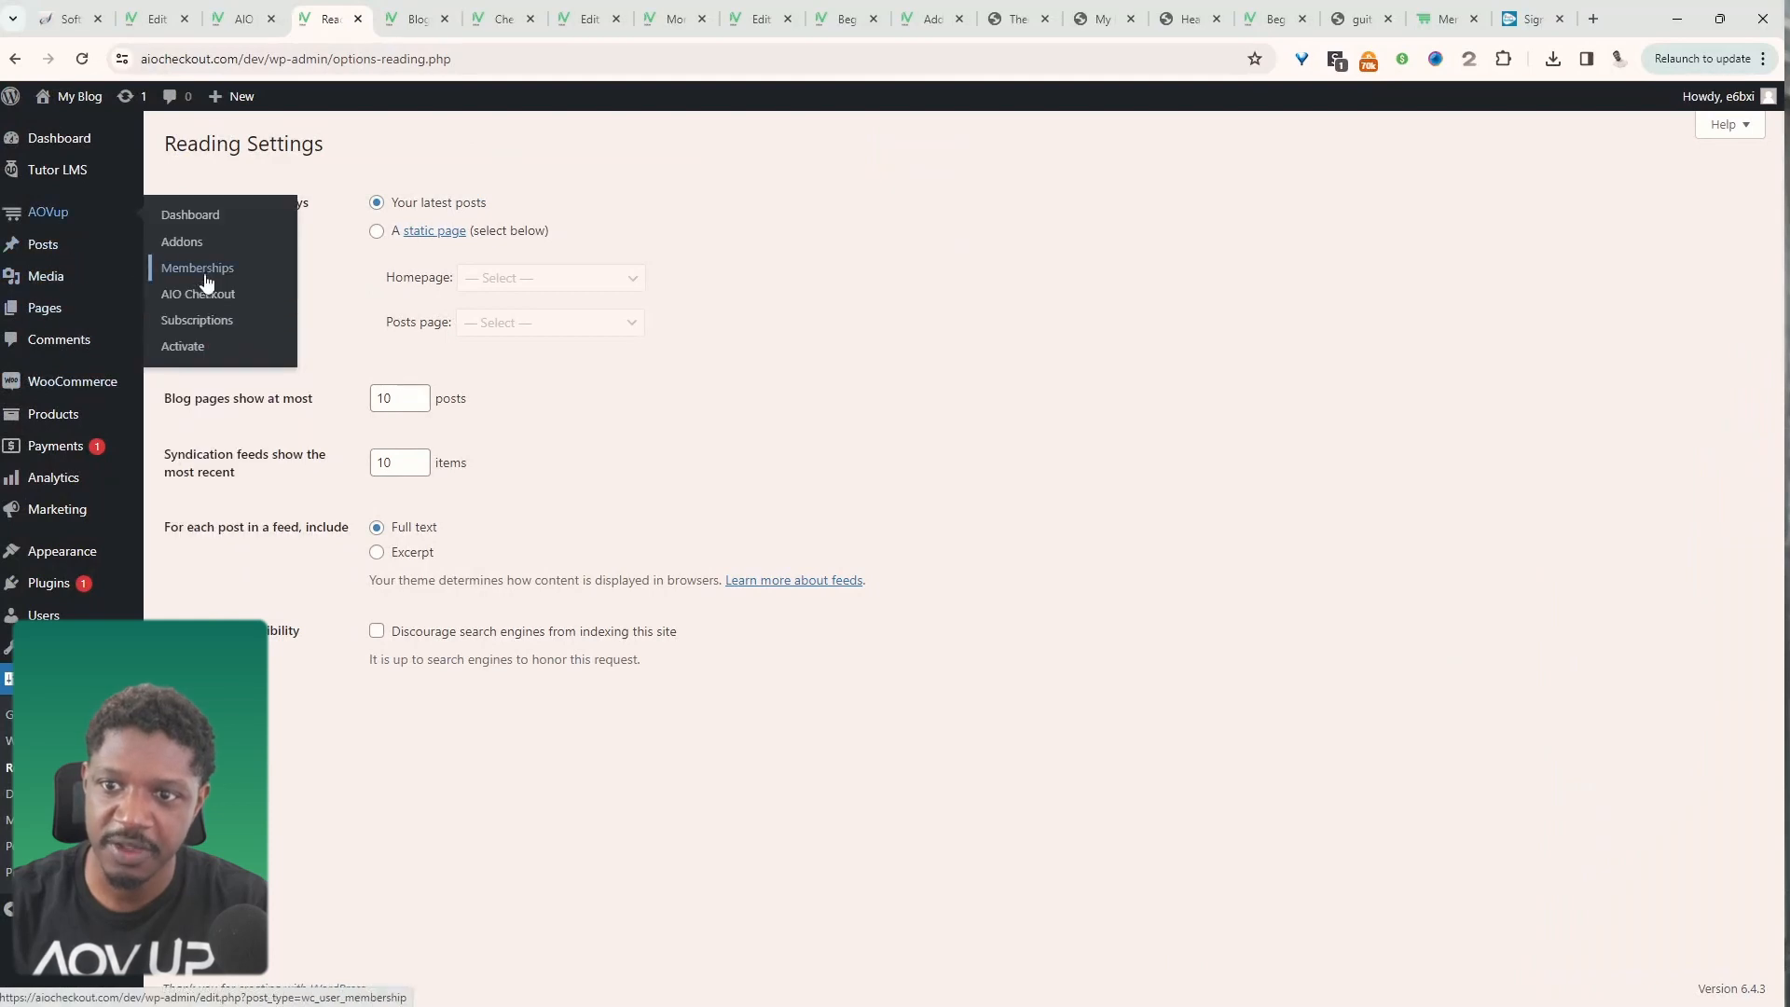
click(224, 277)
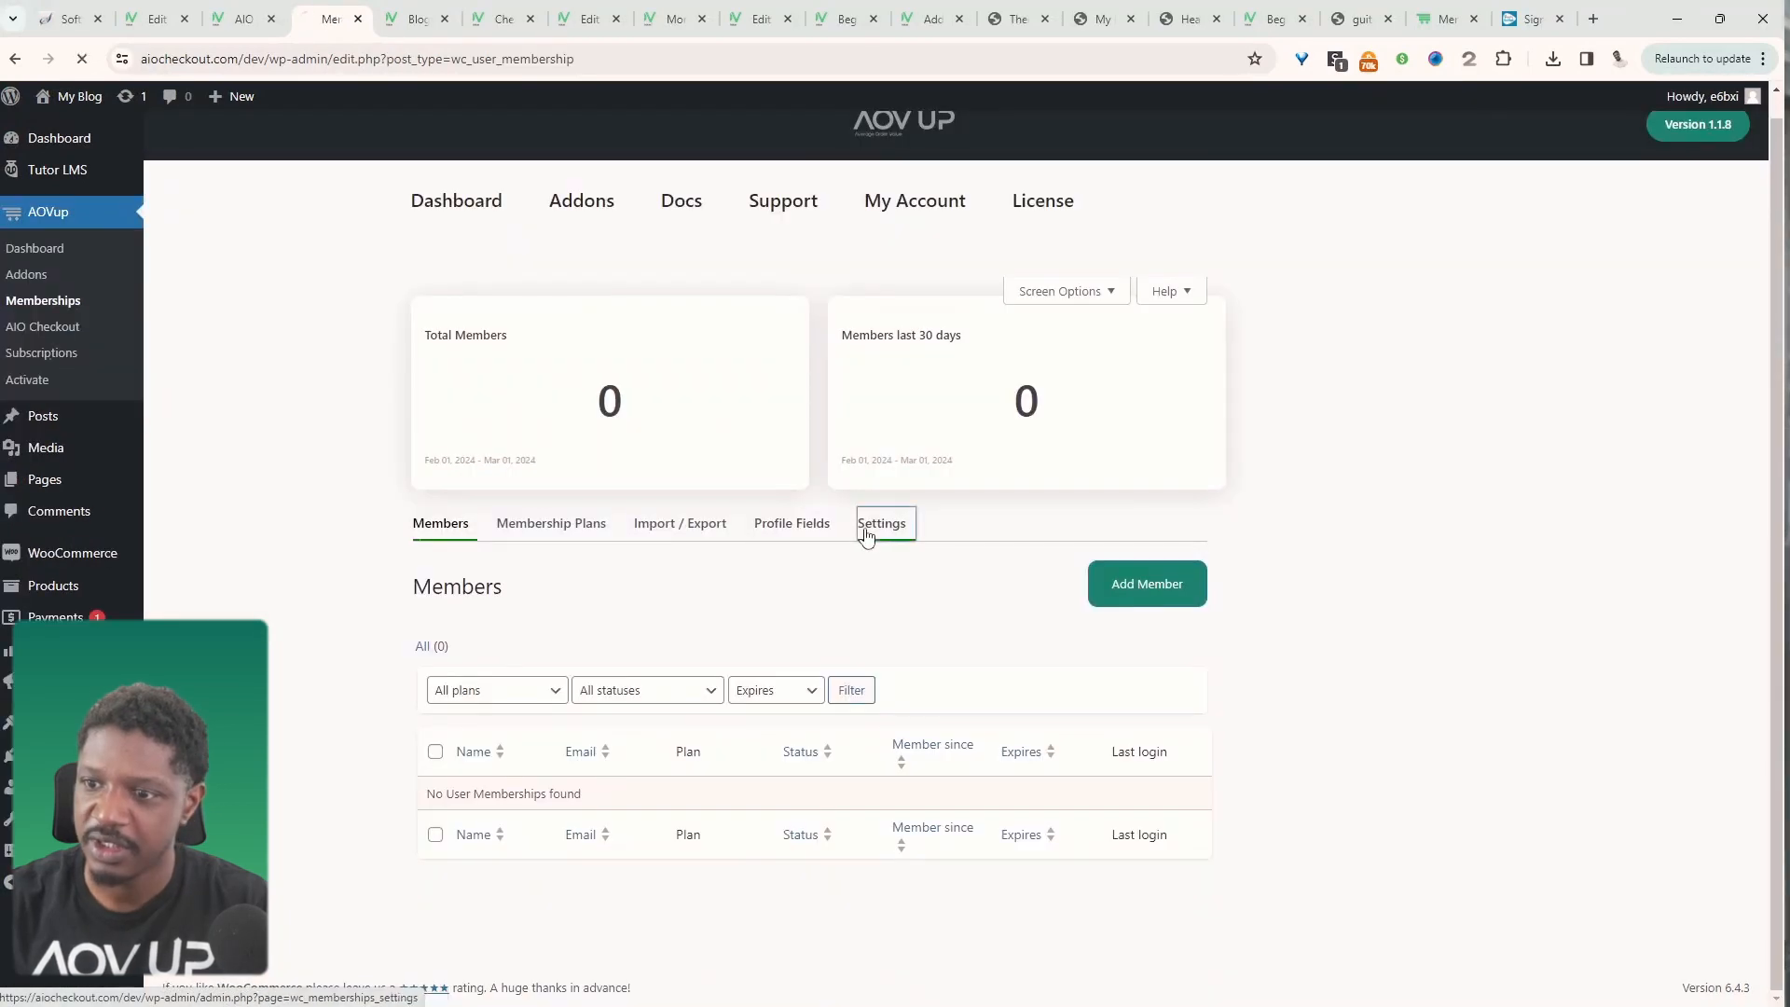
click(579, 604)
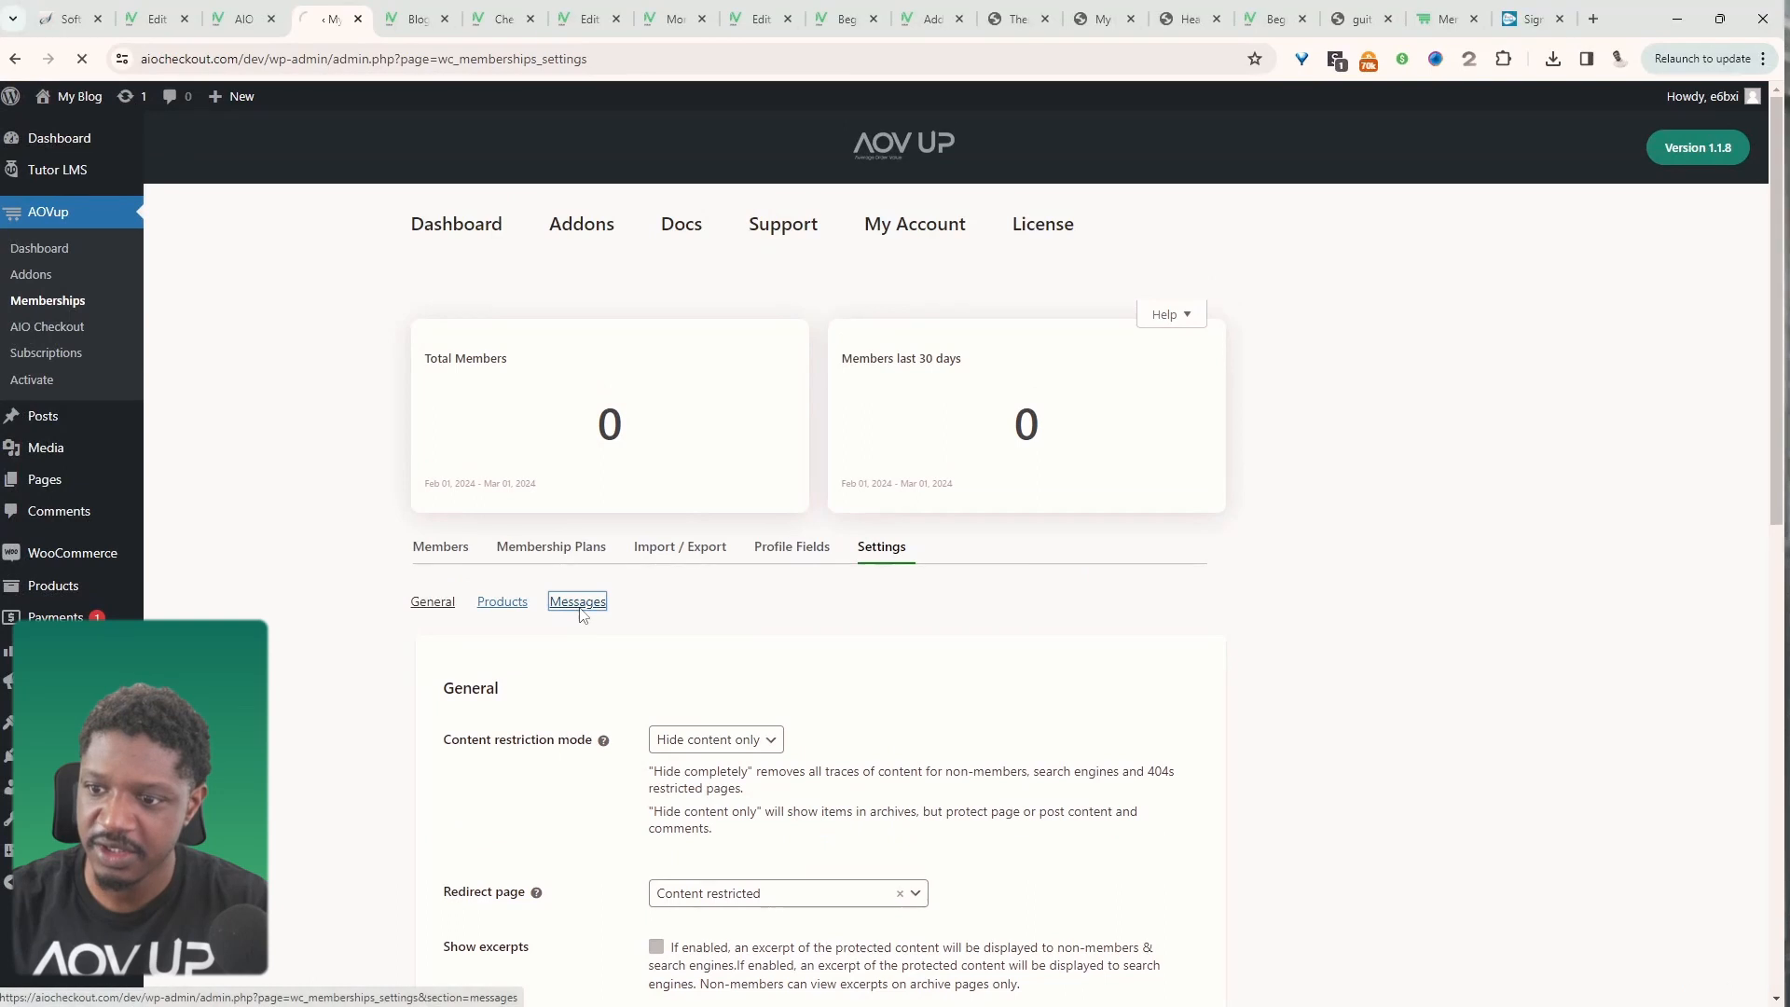
scroll(580, 606, down, 10)
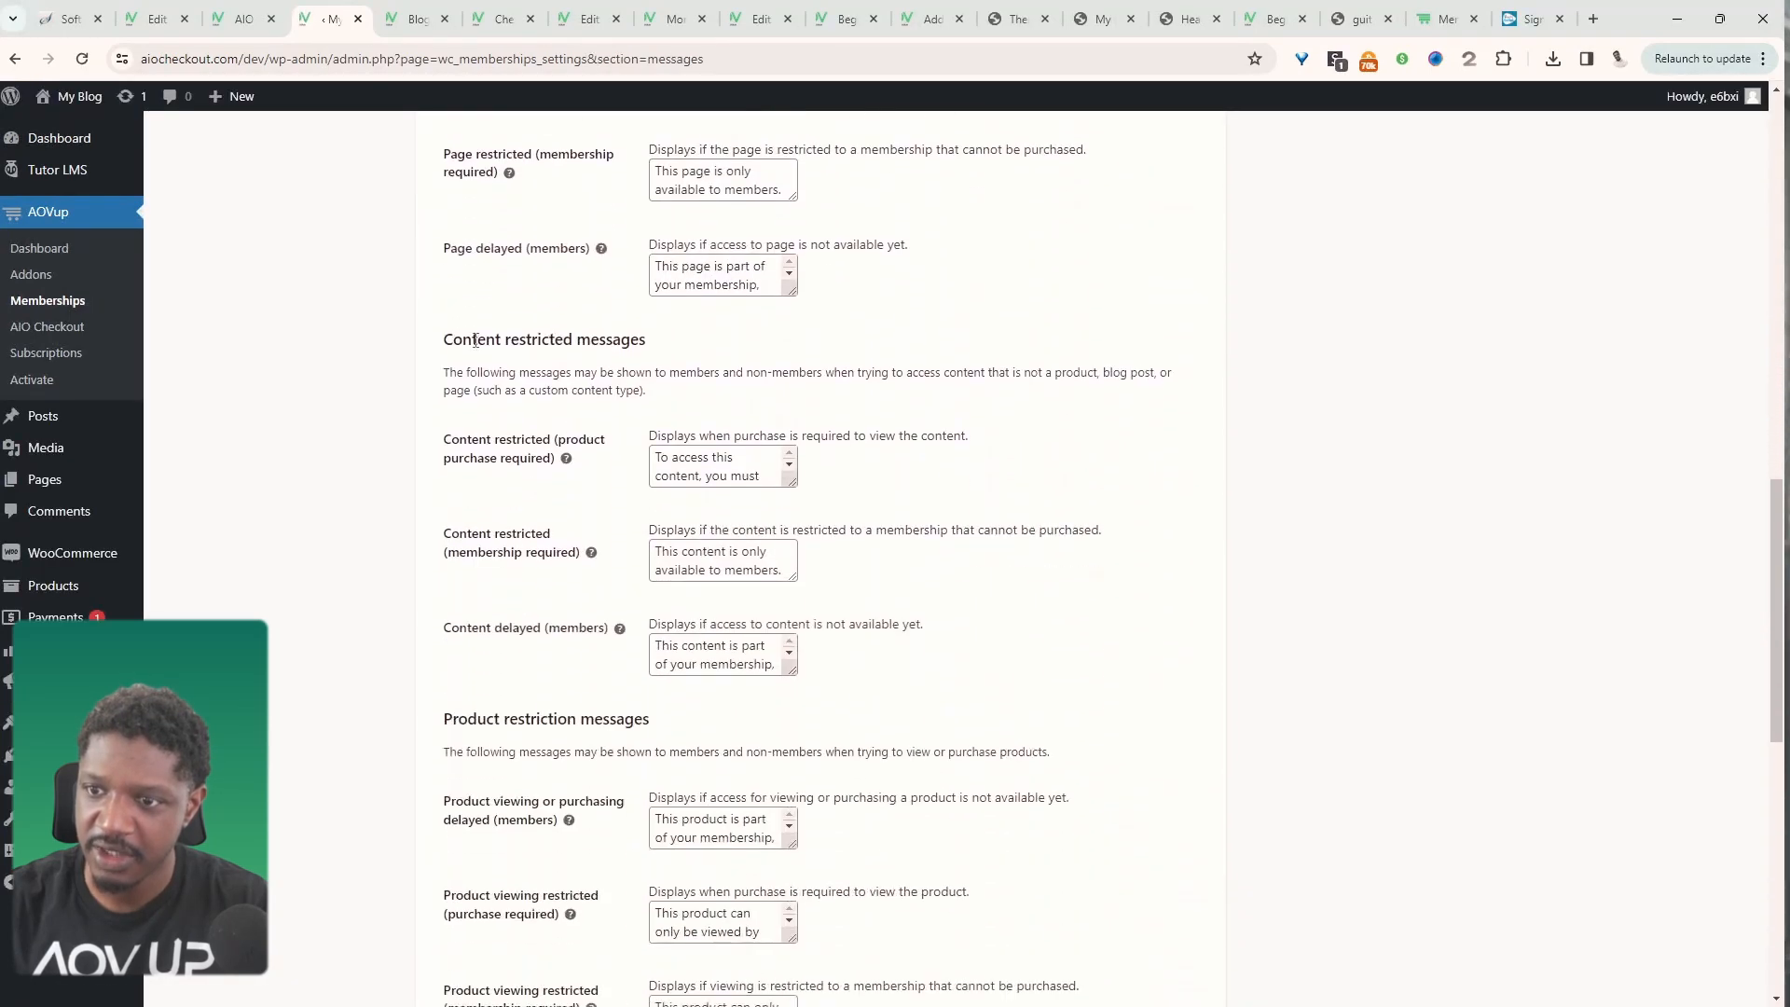
drag(476, 342, 648, 343)
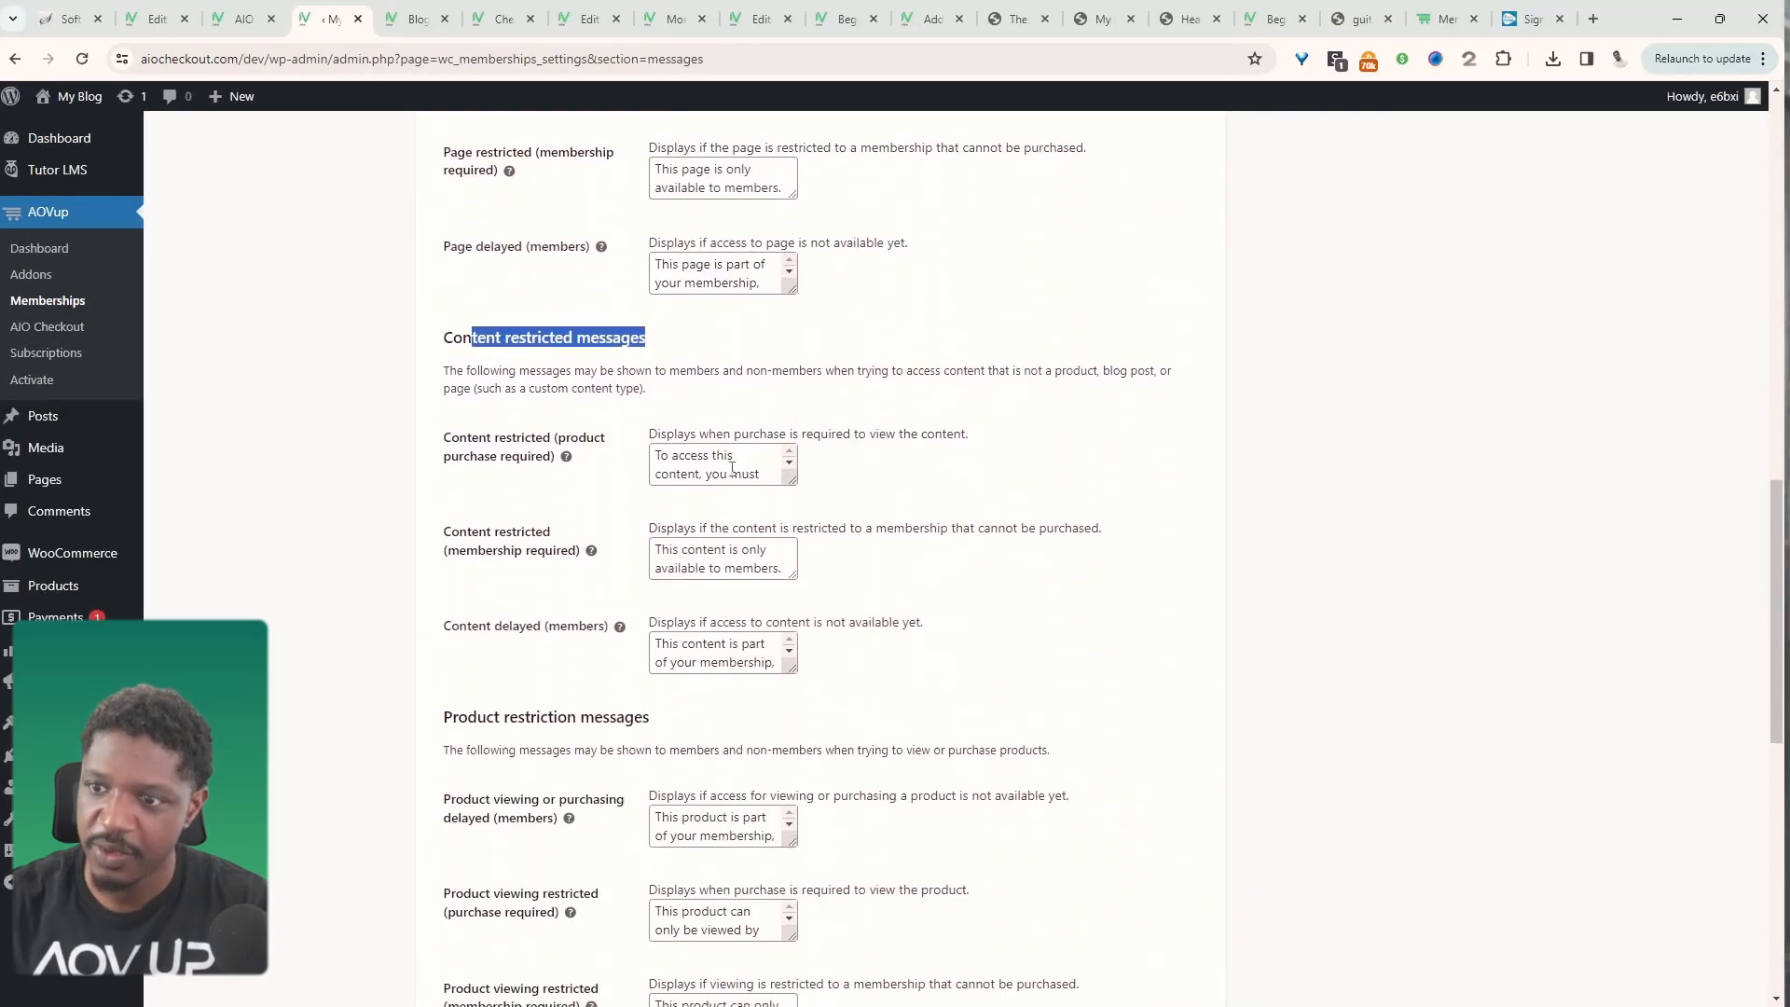
drag(783, 480, 819, 598)
click(975, 505)
drag(734, 495, 656, 495)
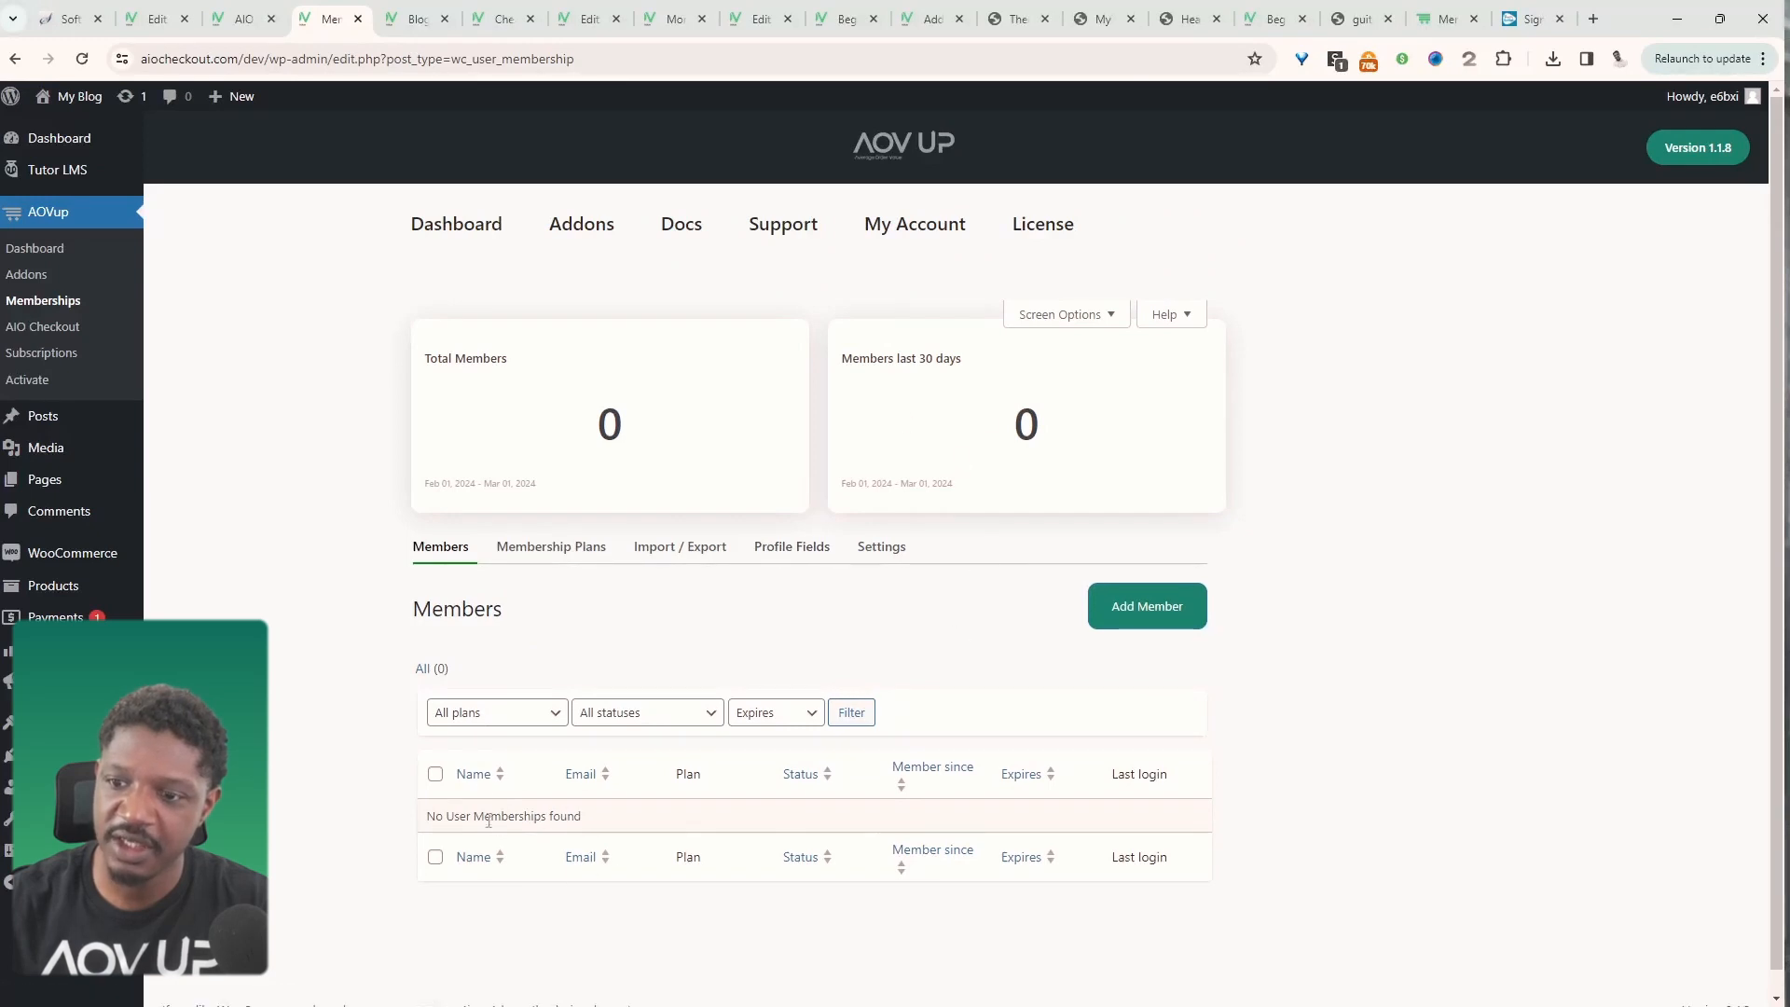
- Examine the Memberships members list and the options for exporting members to CSV
click(678, 548)
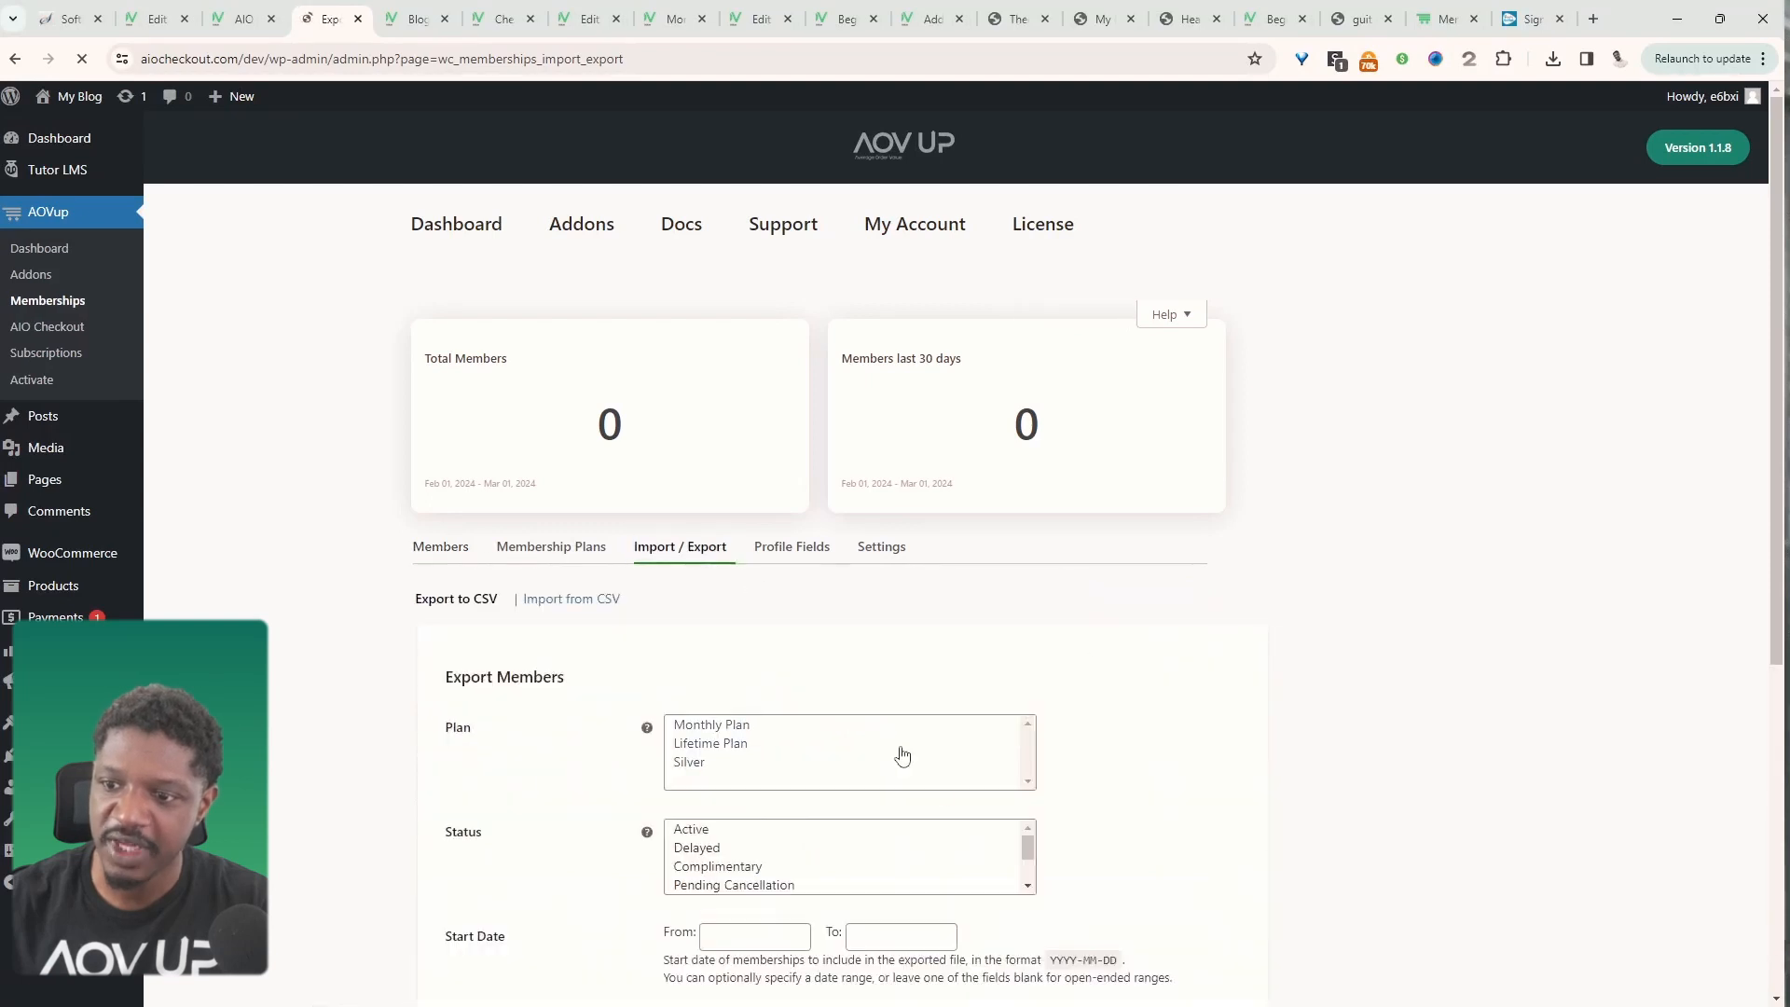
scroll(690, 615, down, 1)
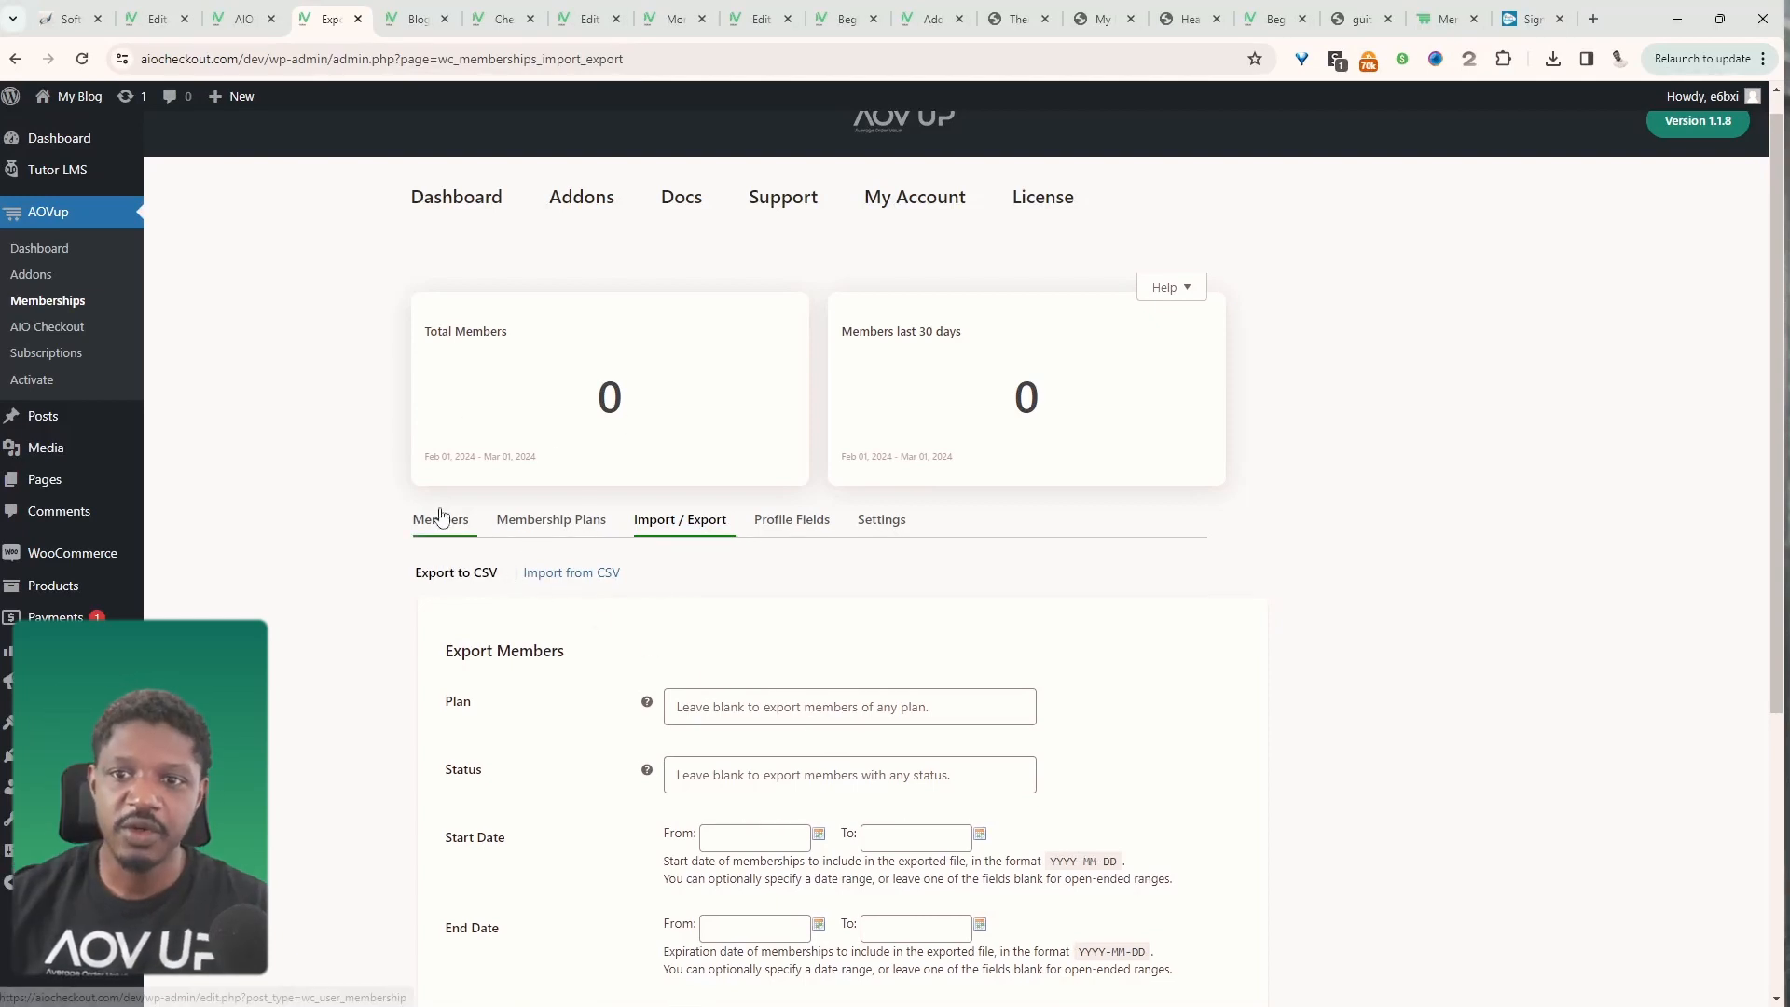
- Open the Beginners Course for editing from the Tutor LMS course list
click(71, 173)
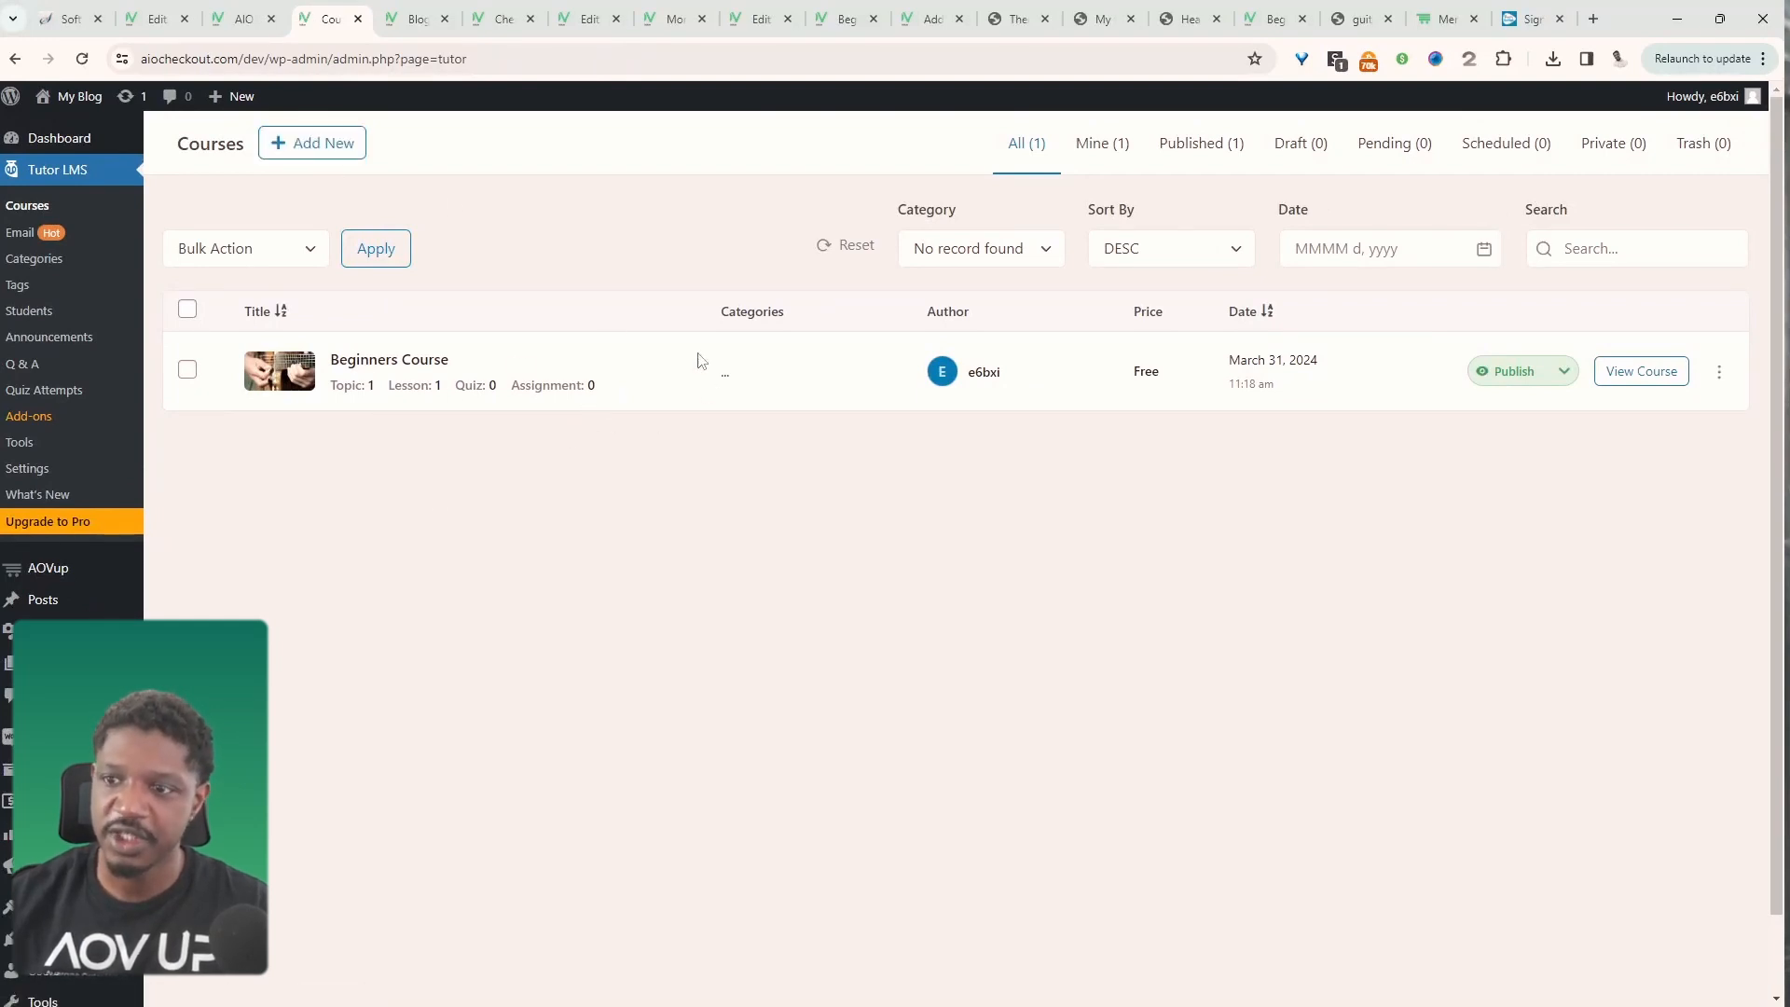
click(407, 361)
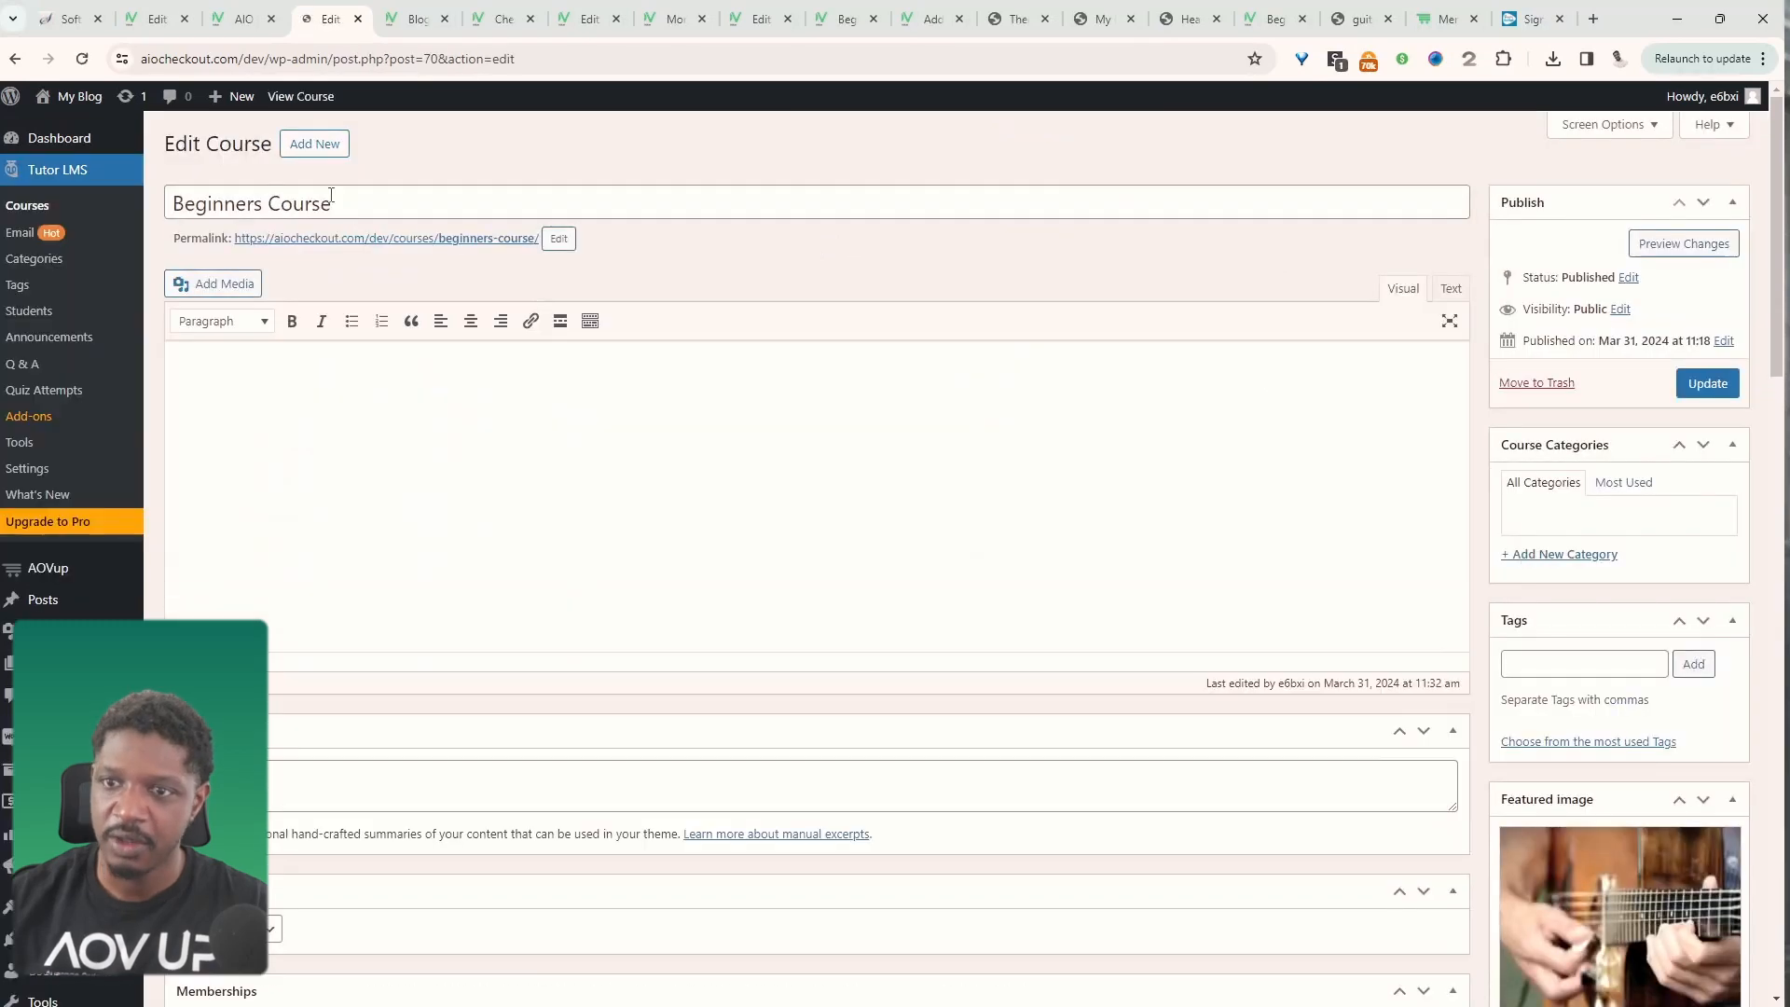
- Examine the Beginners Course's title, description, featured image, membership restrictions and course settings down to the Course Builder
drag(333, 197, 248, 198)
click(451, 512)
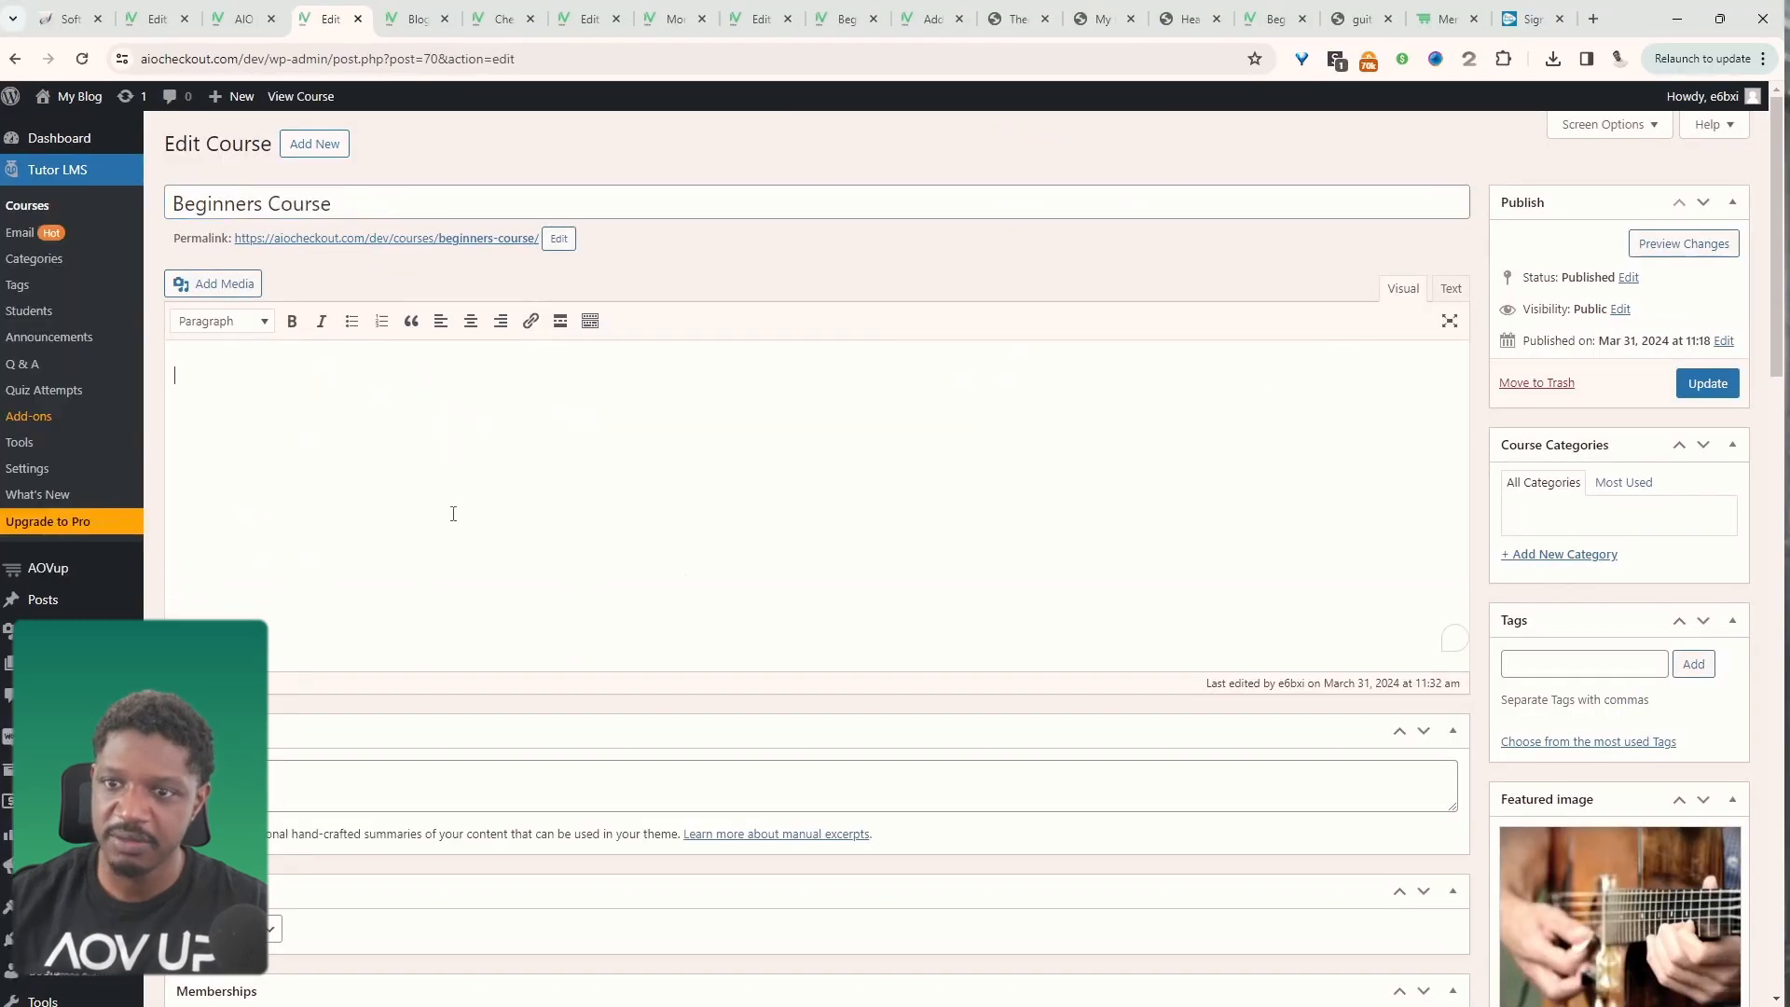
scroll(853, 619, down, 1)
scroll(854, 619, down, 3)
scroll(371, 630, down, 3)
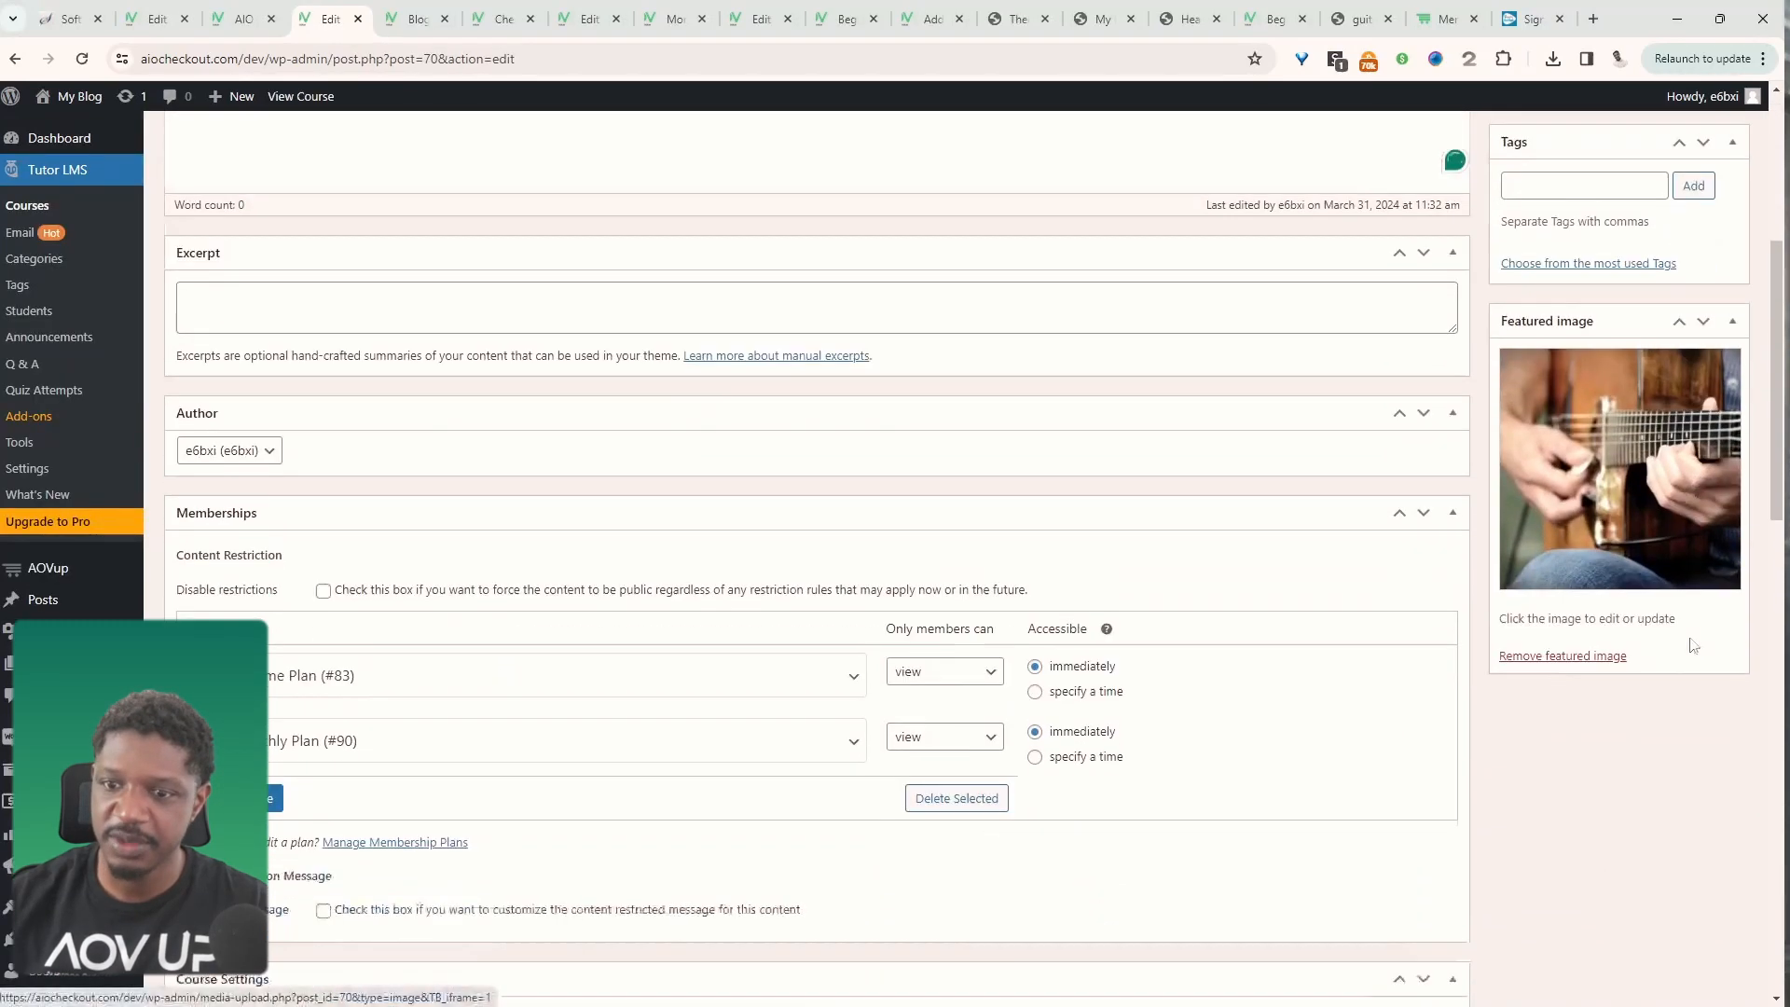
scroll(371, 630, down, 10)
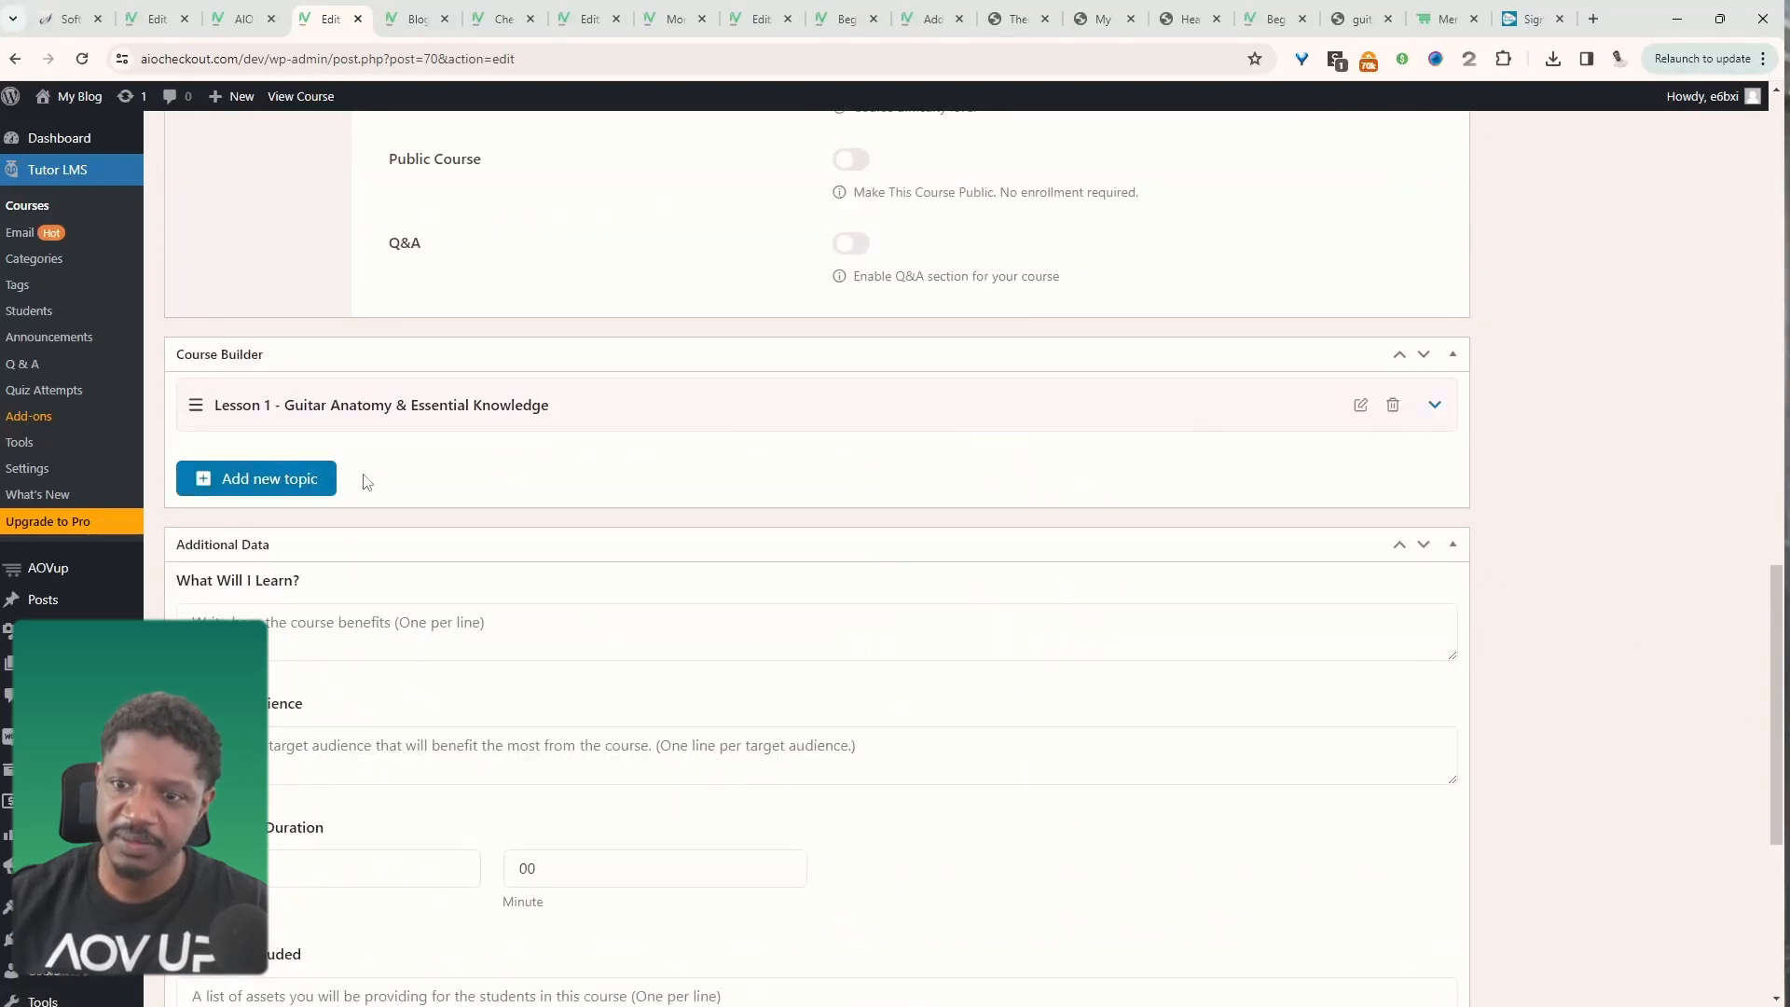
- Add a topic named "section 2" in the Course Builder and delete that topic again
scroll(360, 480, up, 2)
click(315, 698)
click(733, 447)
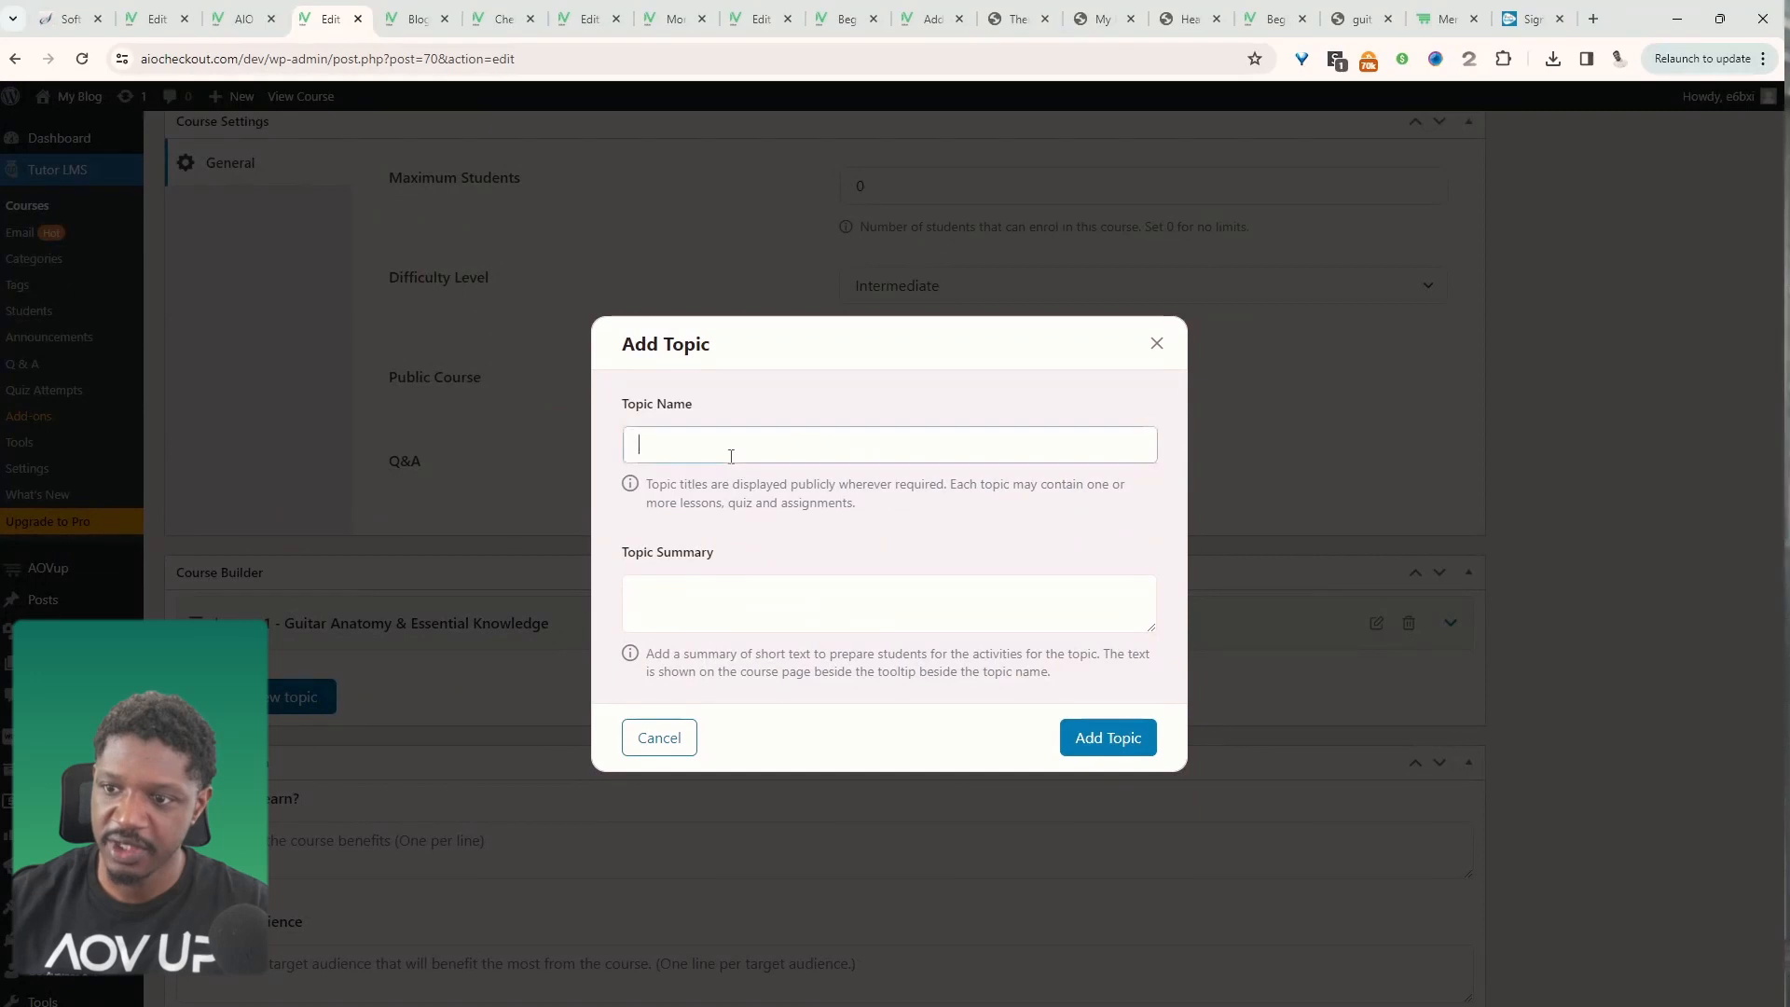
click(1063, 740)
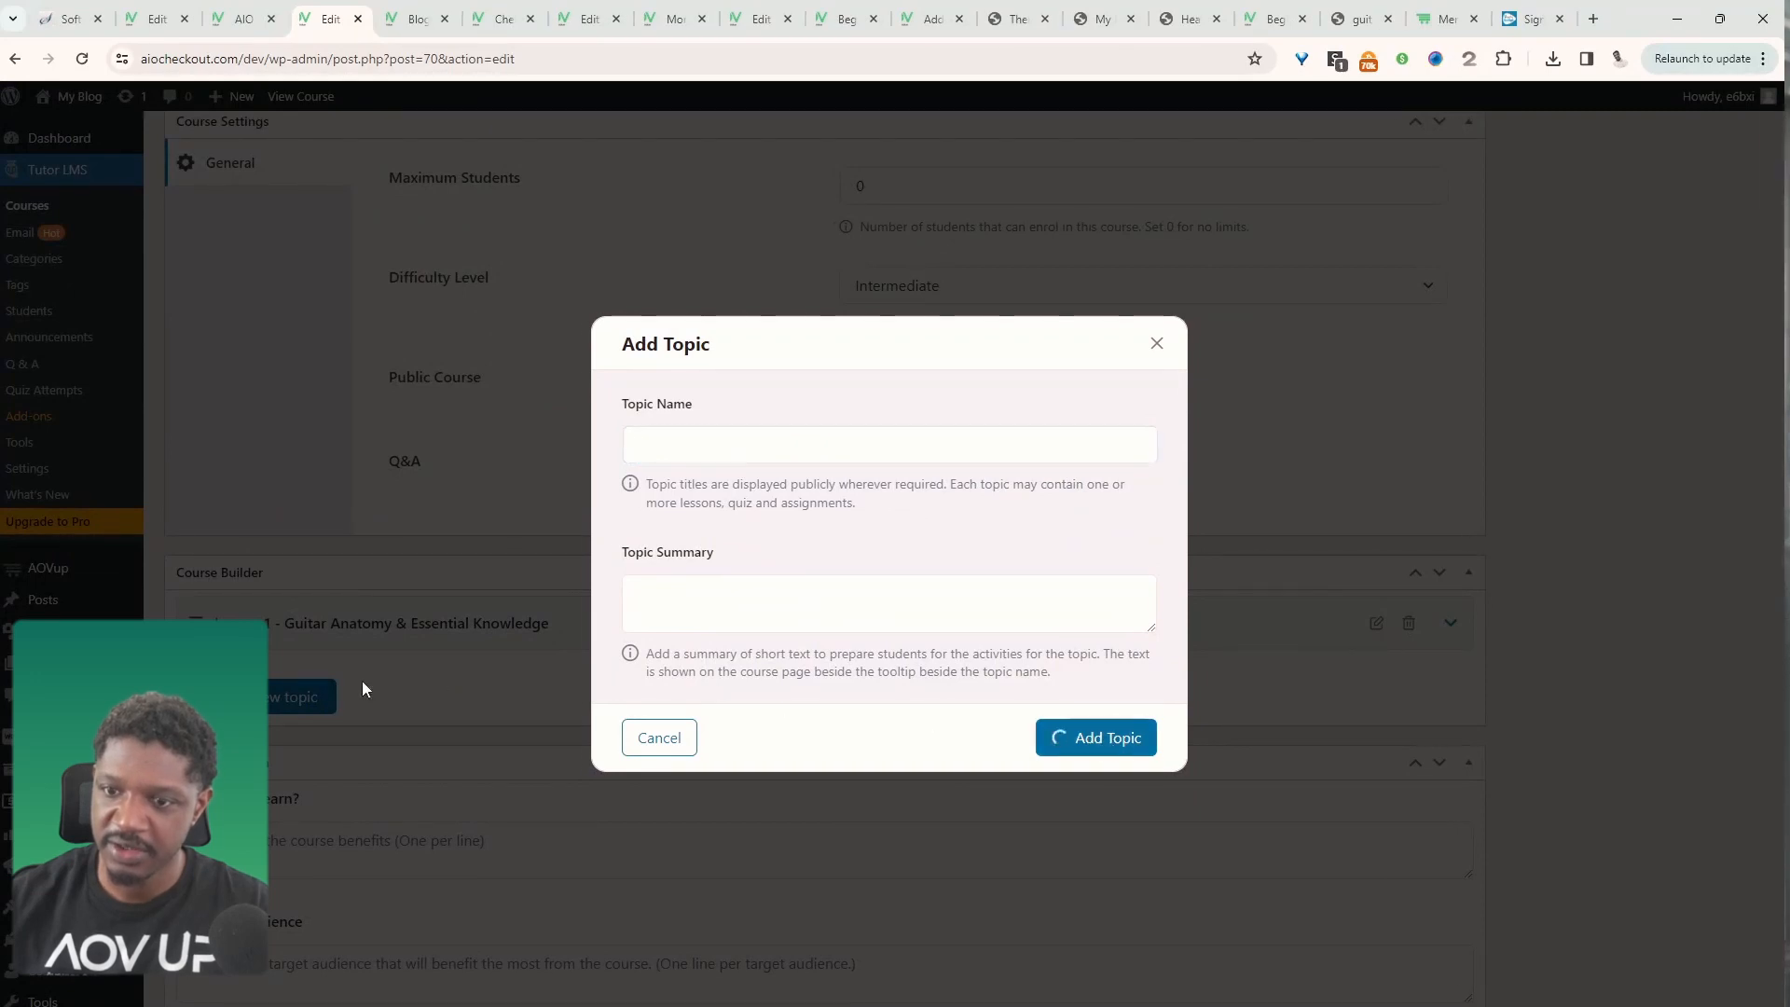
click(829, 435)
text(section w)
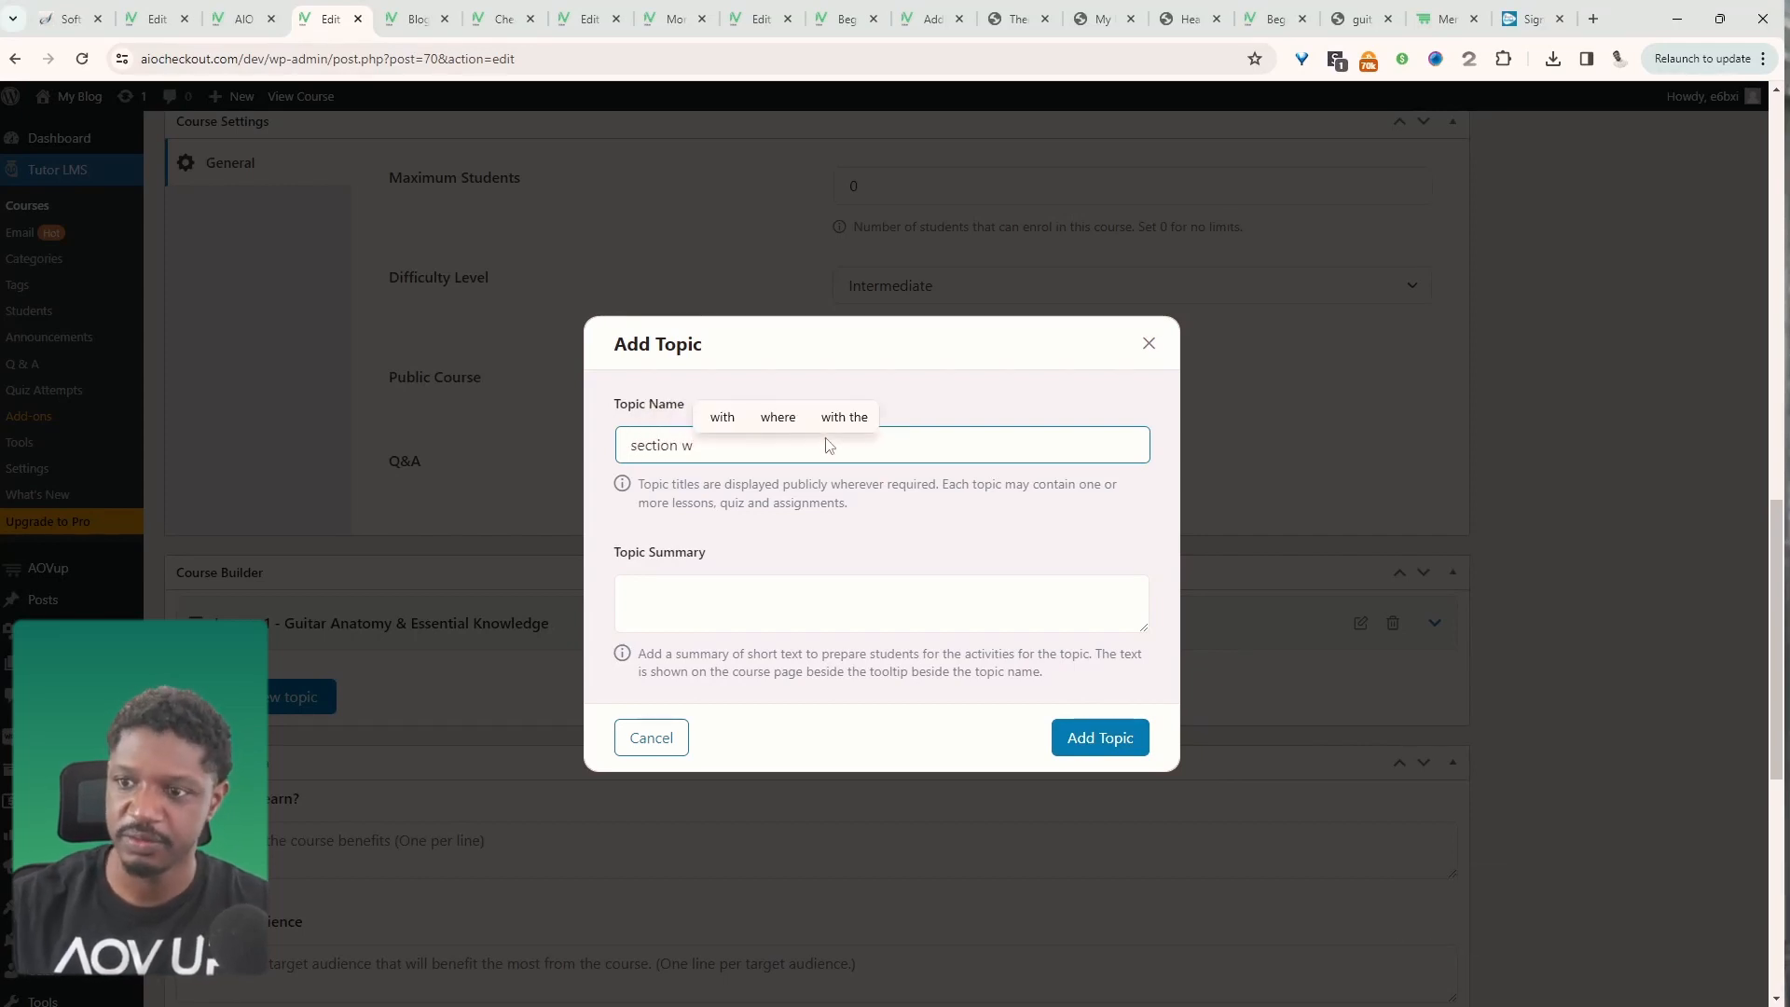
key(BackSpace)
text(2)
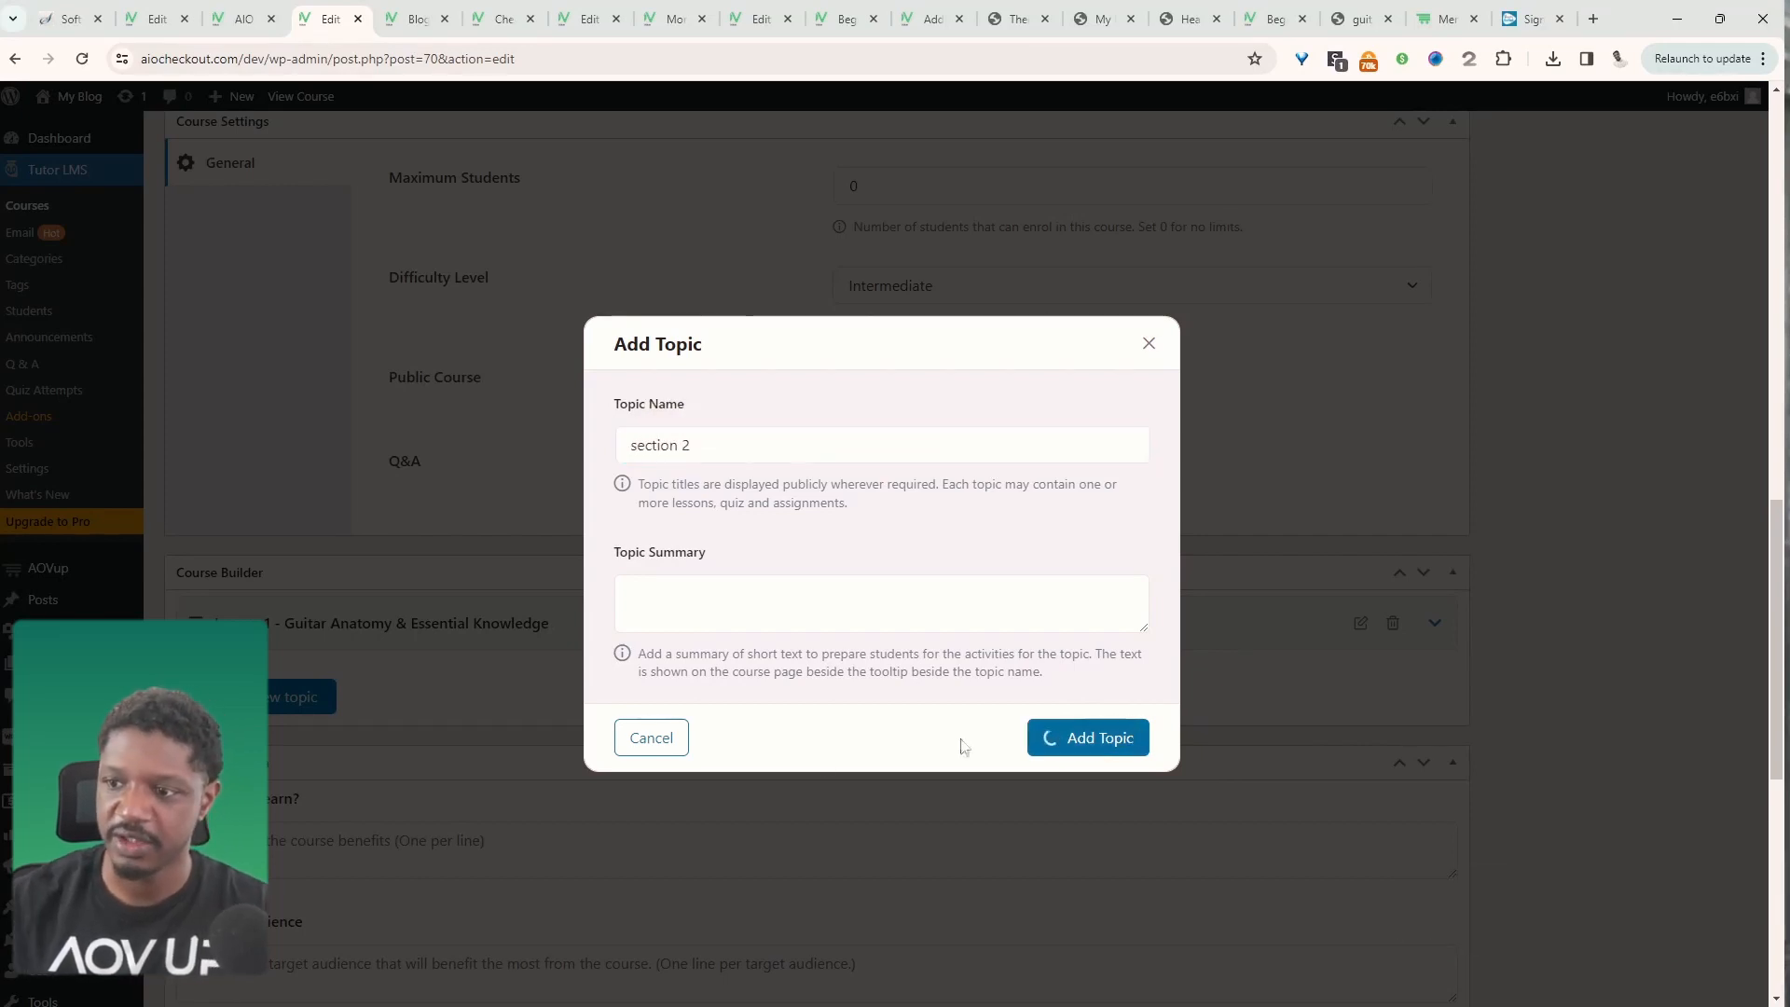
click(1132, 739)
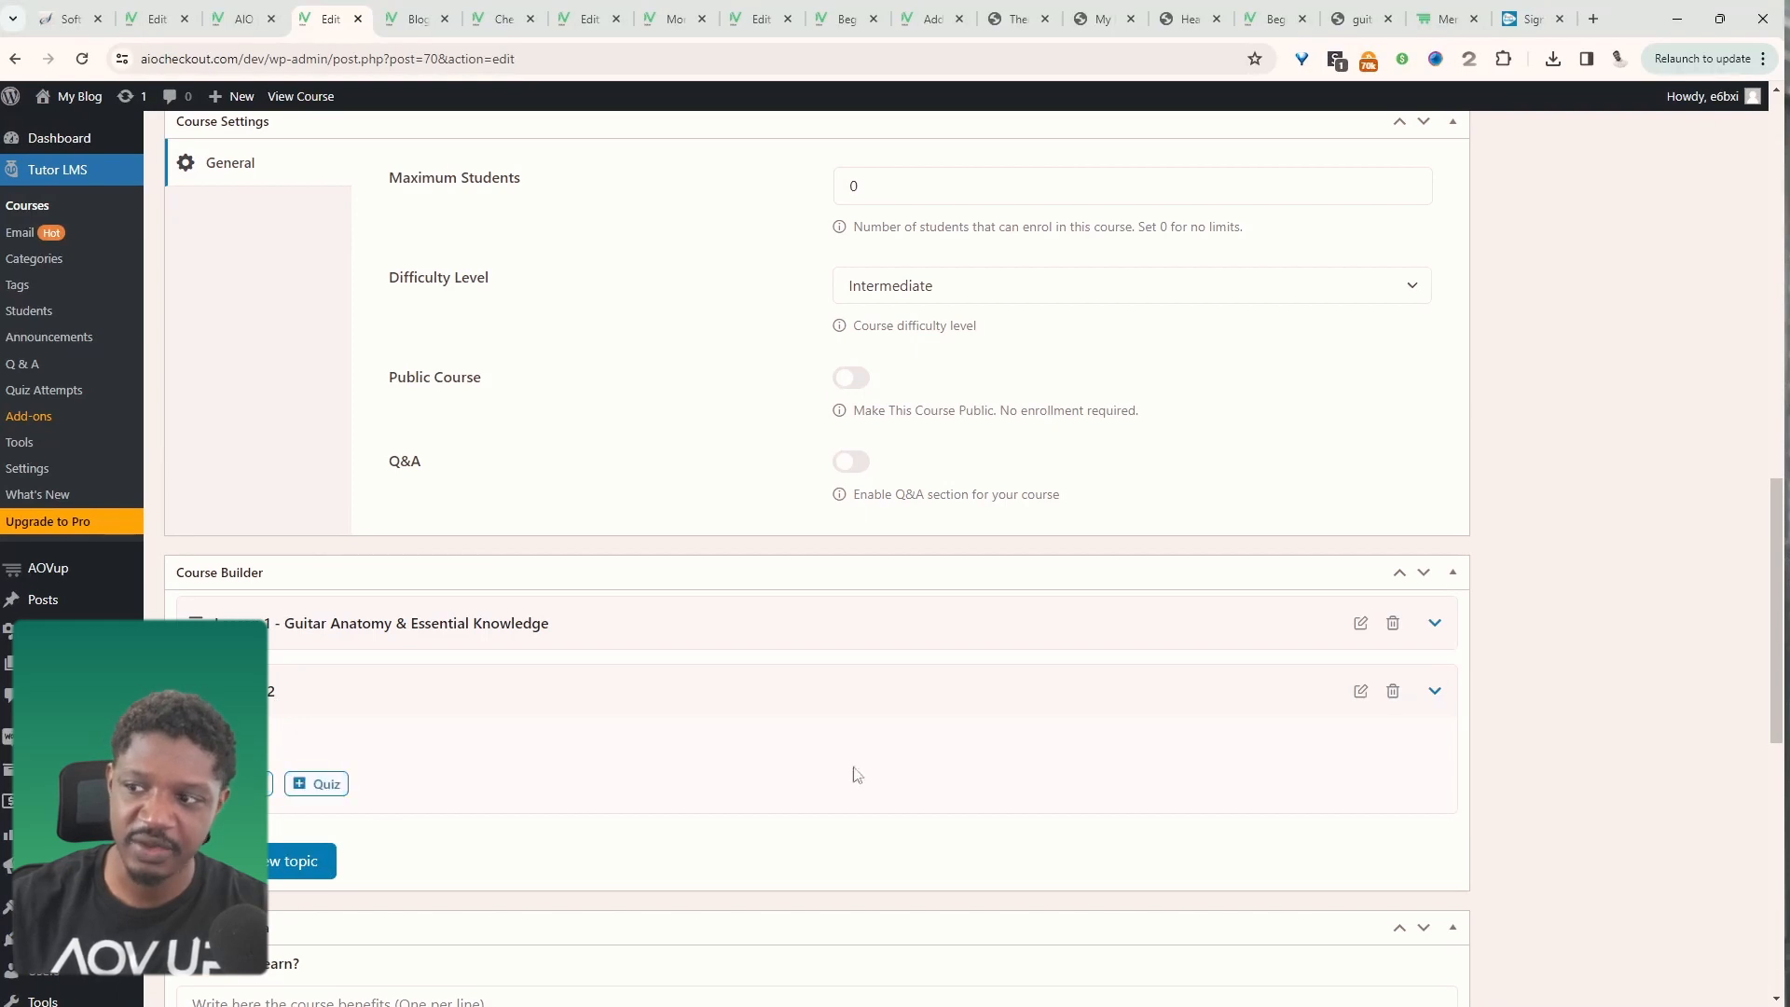
click(1393, 691)
click(971, 177)
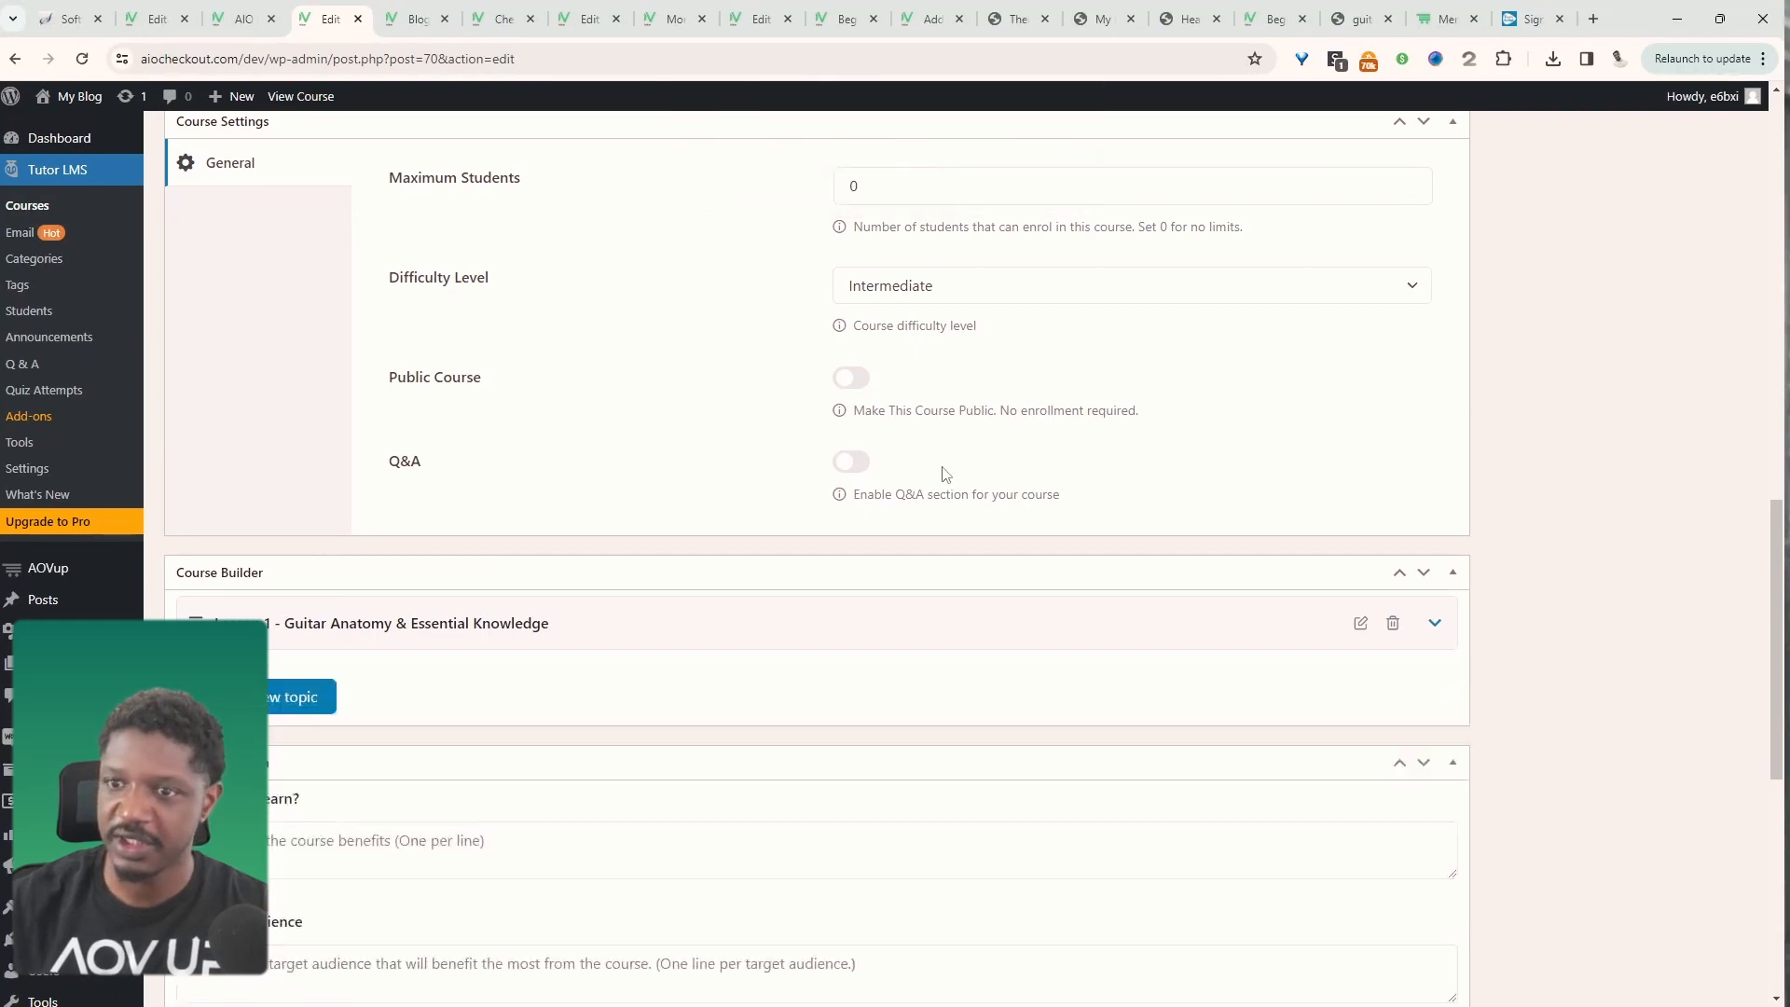
- Review the course's Memberships content restriction rules and the additional data fields through to the video section
scroll(945, 473, up, 10)
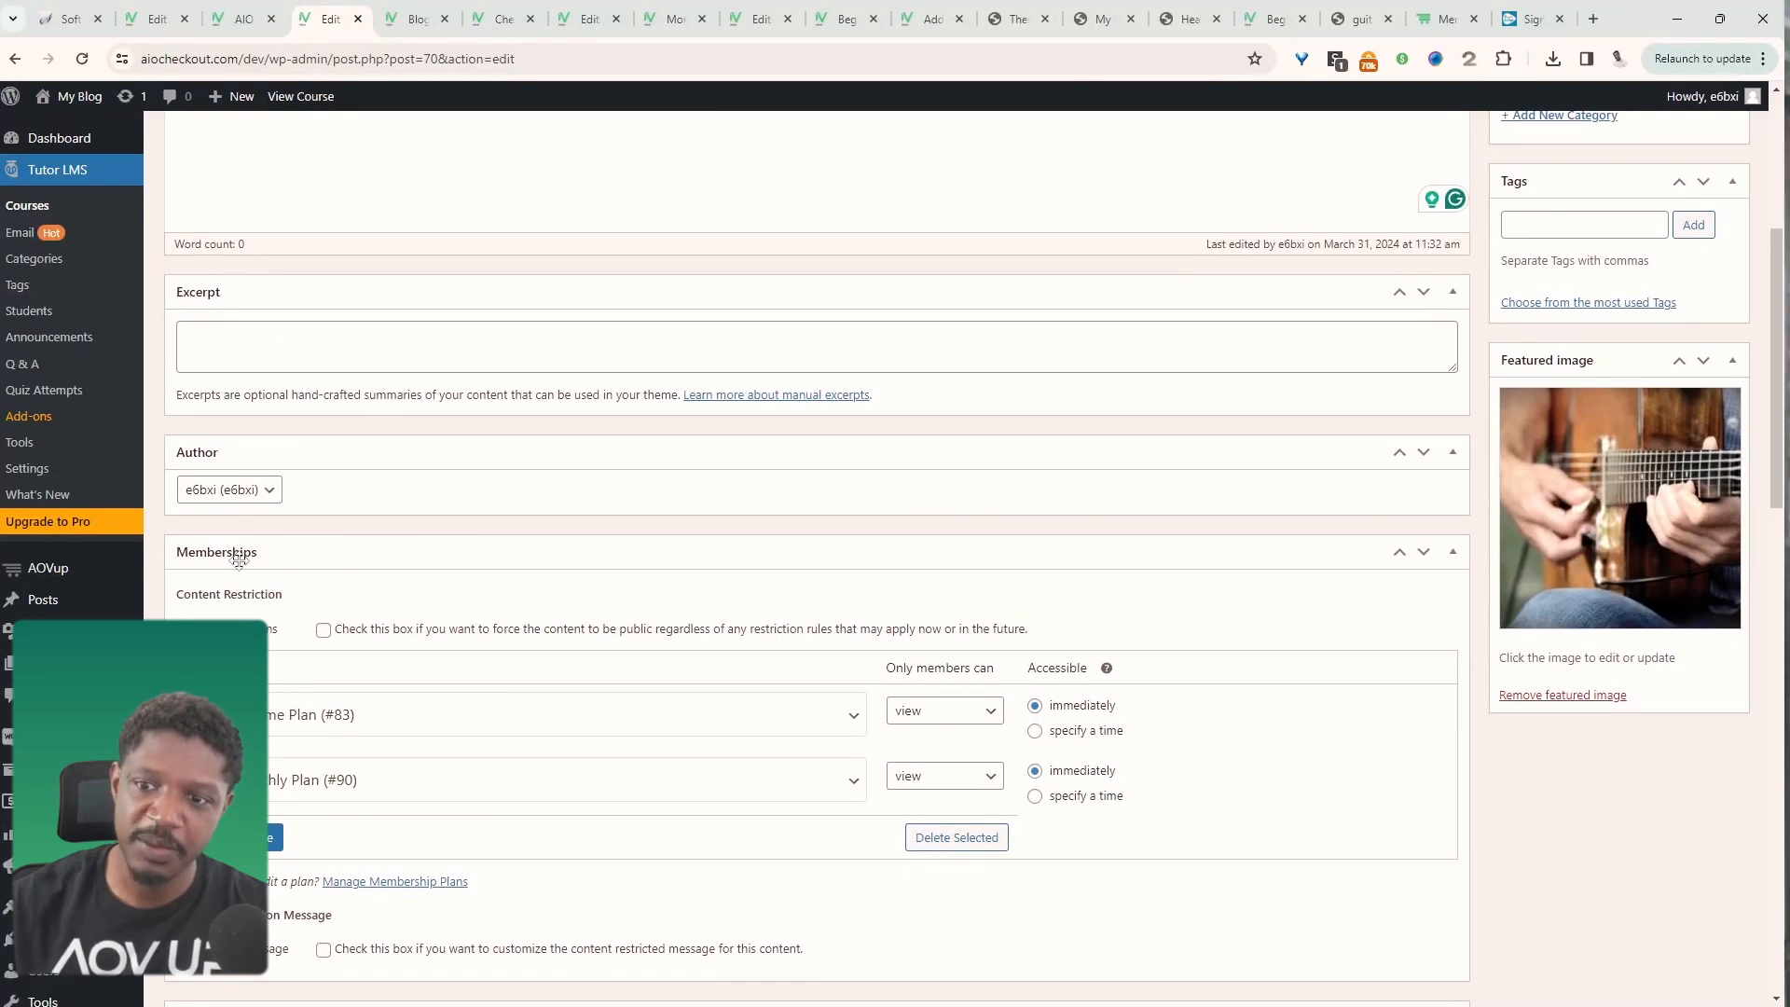
scroll(1107, 612, down, 2)
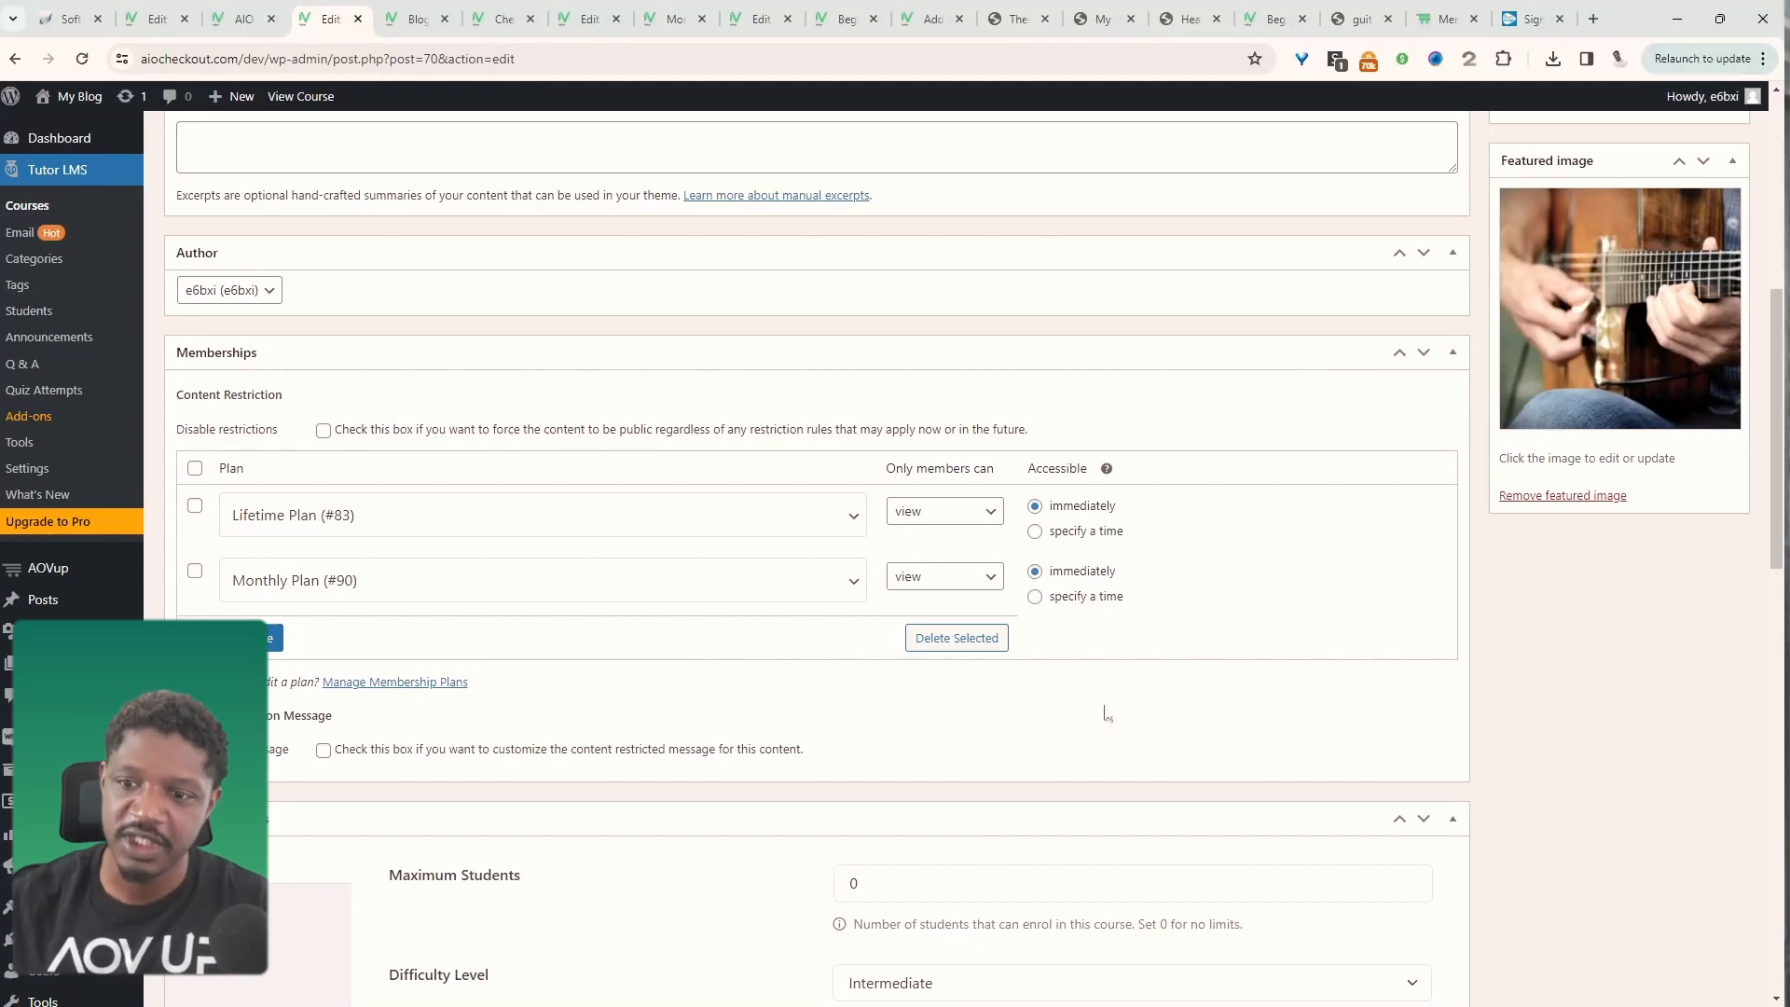
scroll(1073, 790, down, 10)
scroll(877, 452, down, 2)
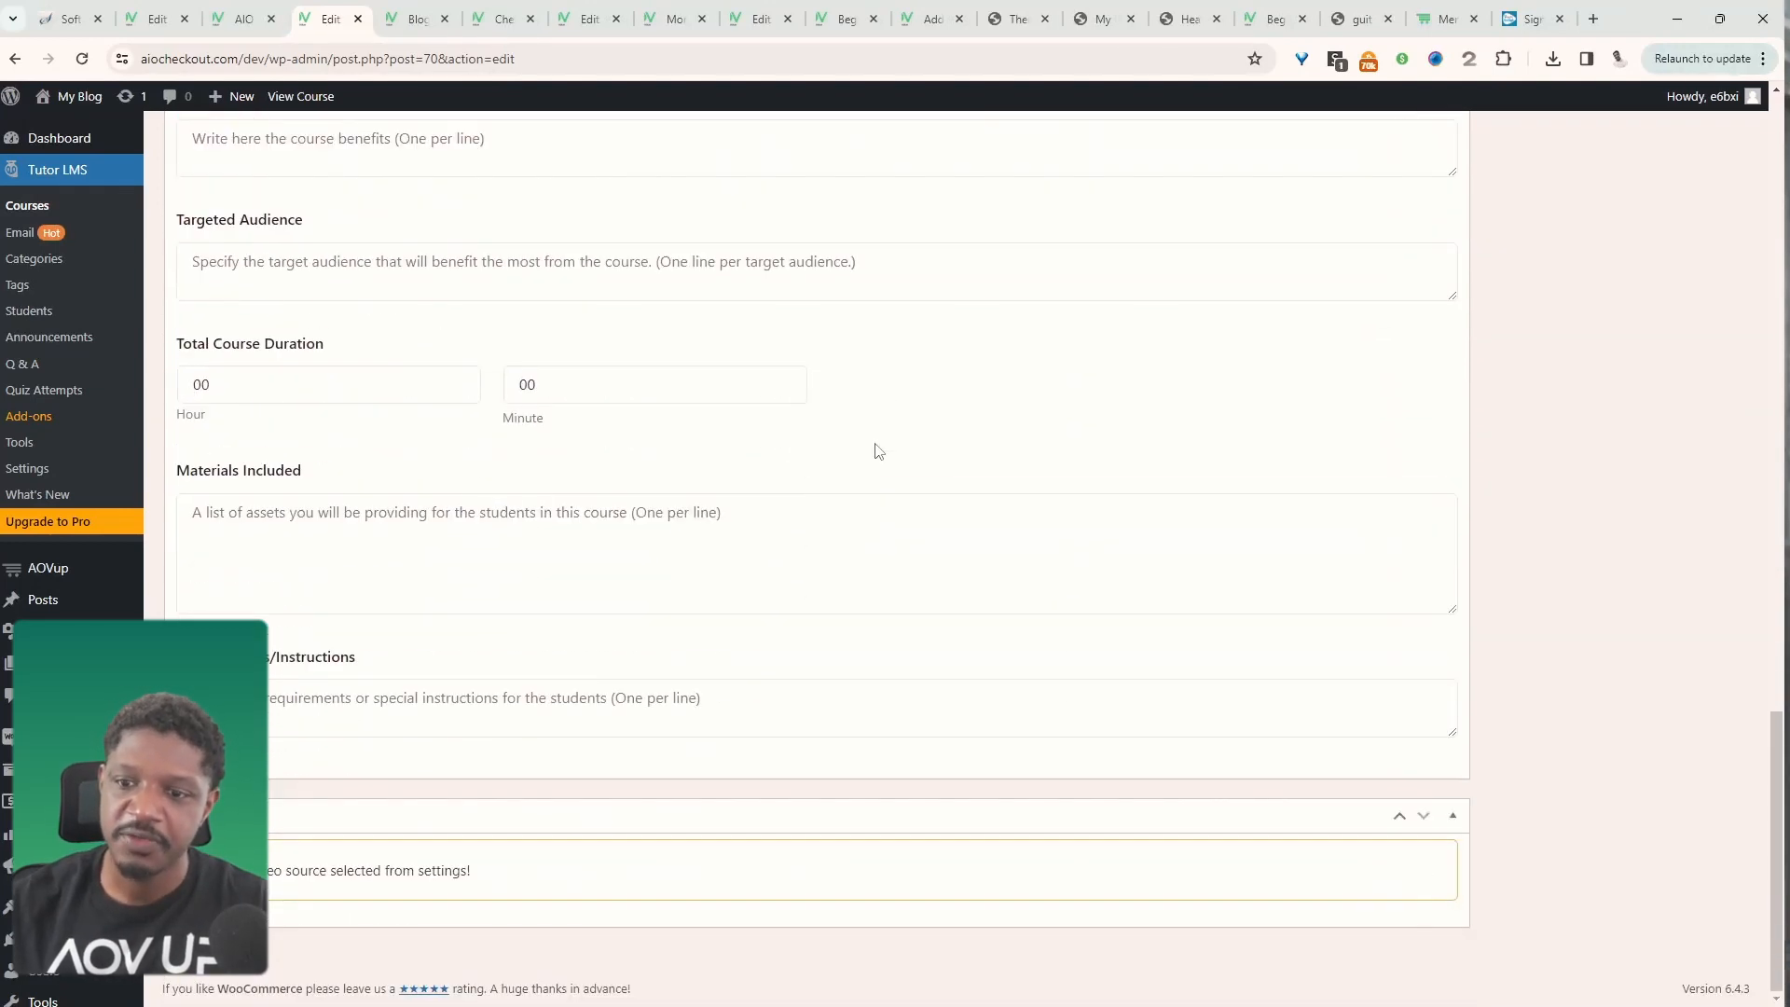
scroll(1583, 656, up, 20)
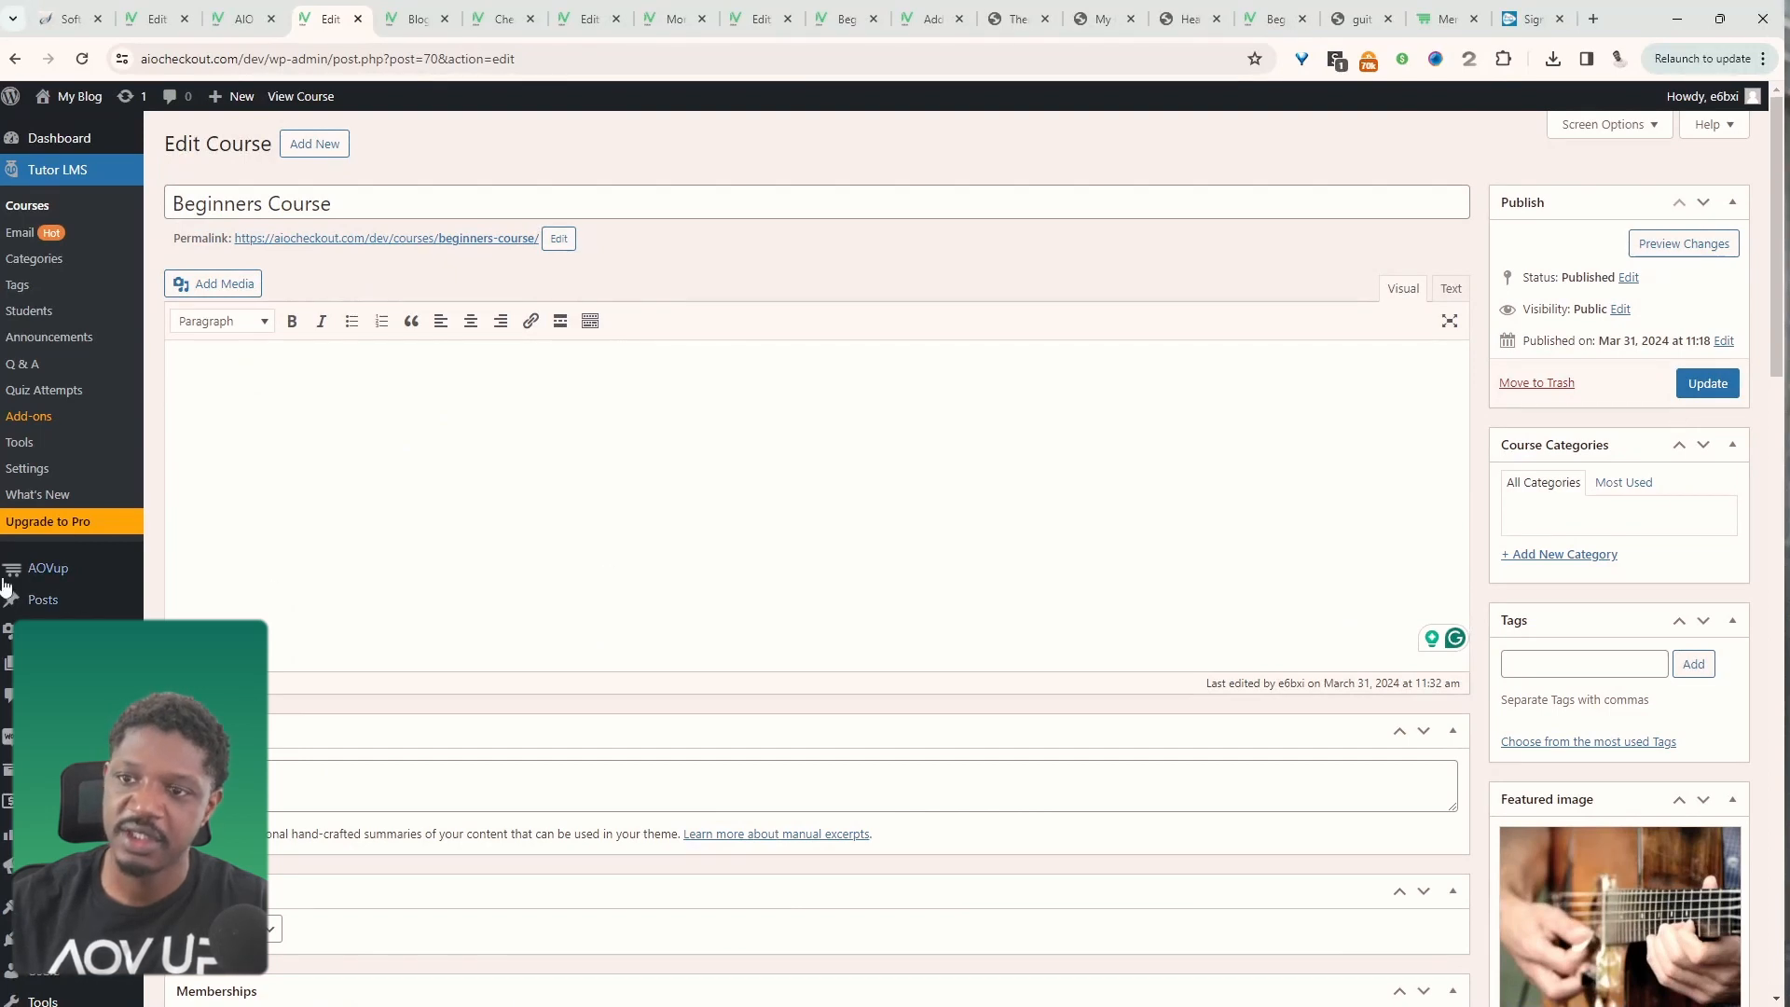
mouse_move(5, 580)
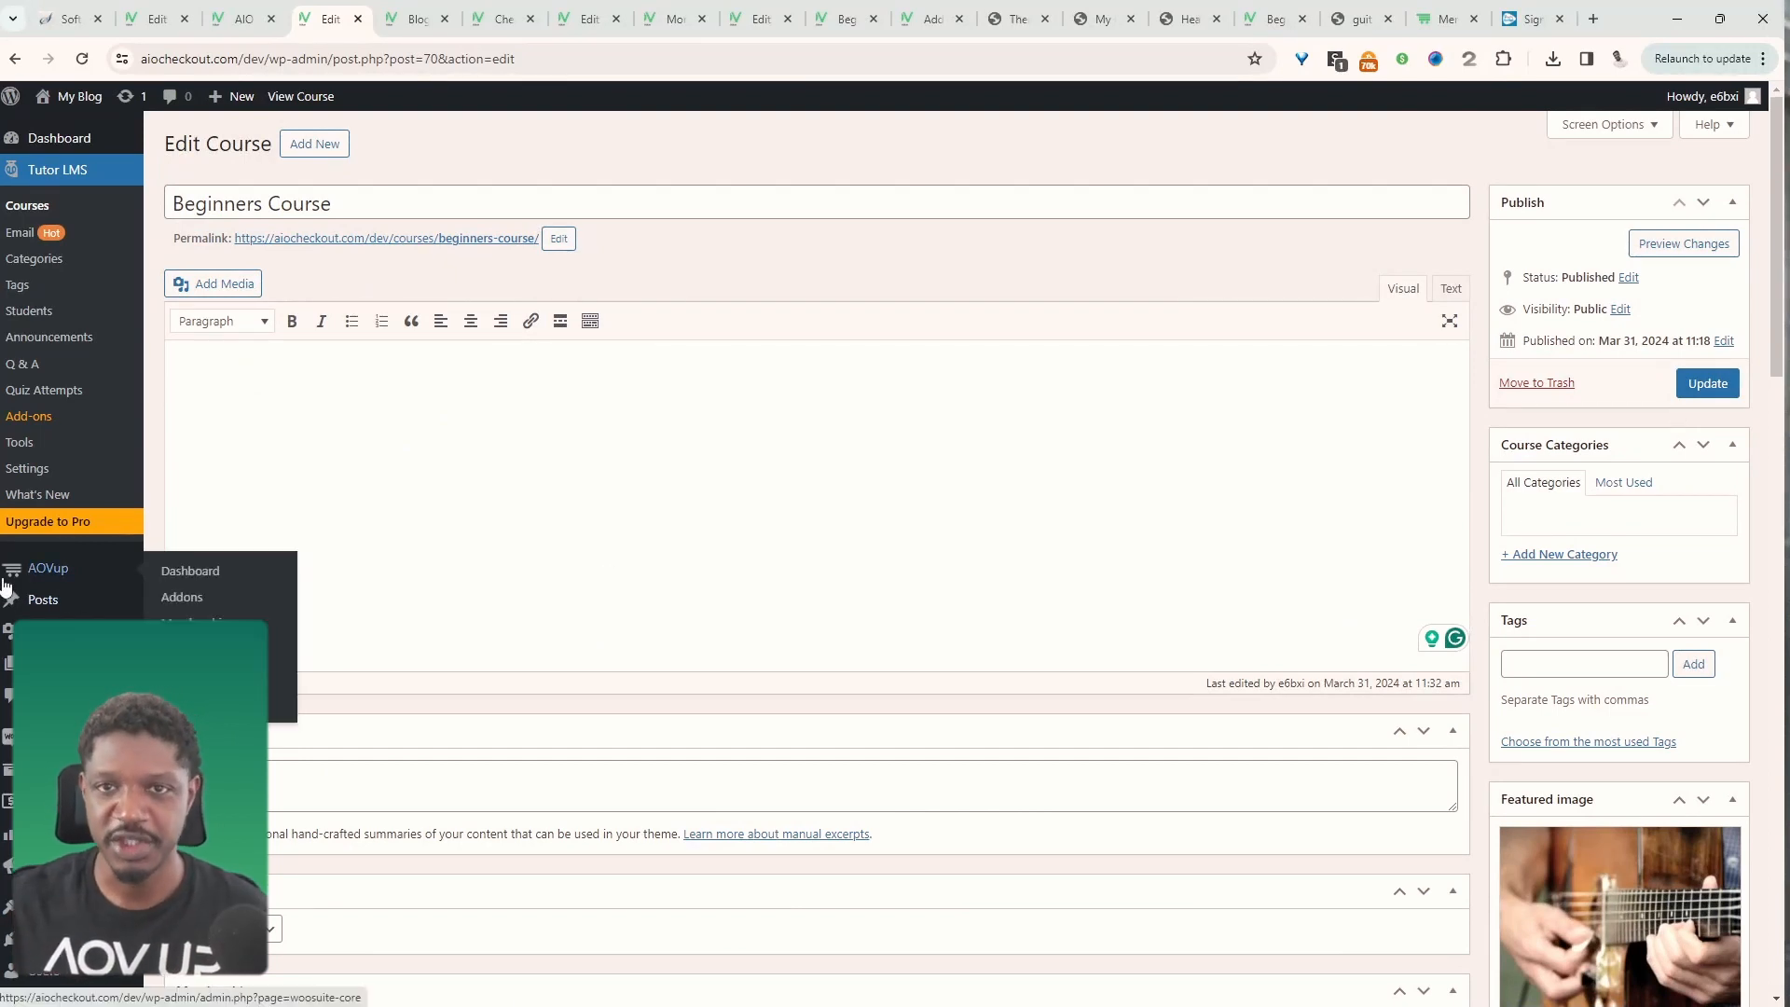